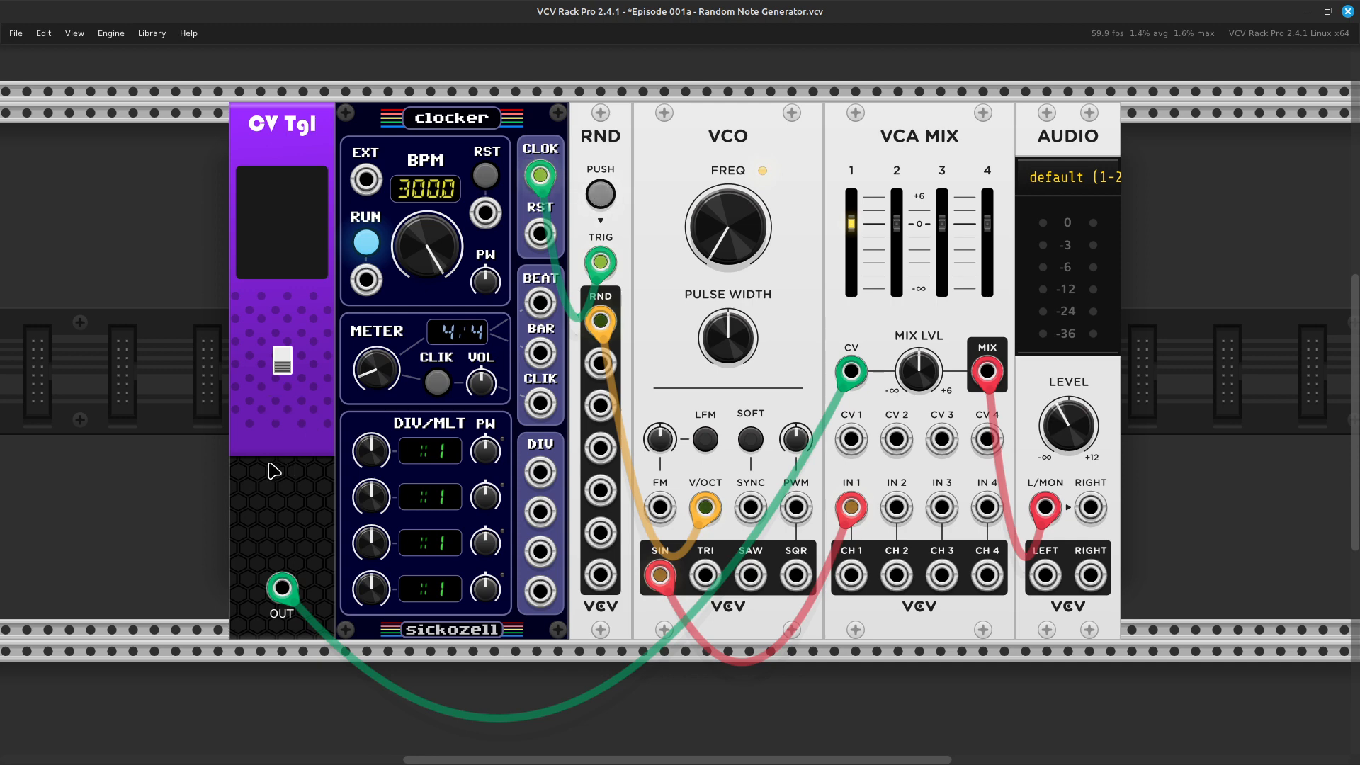
Switch the CV toggle on to audition the random notes, and switch it off again
left_click(283, 362)
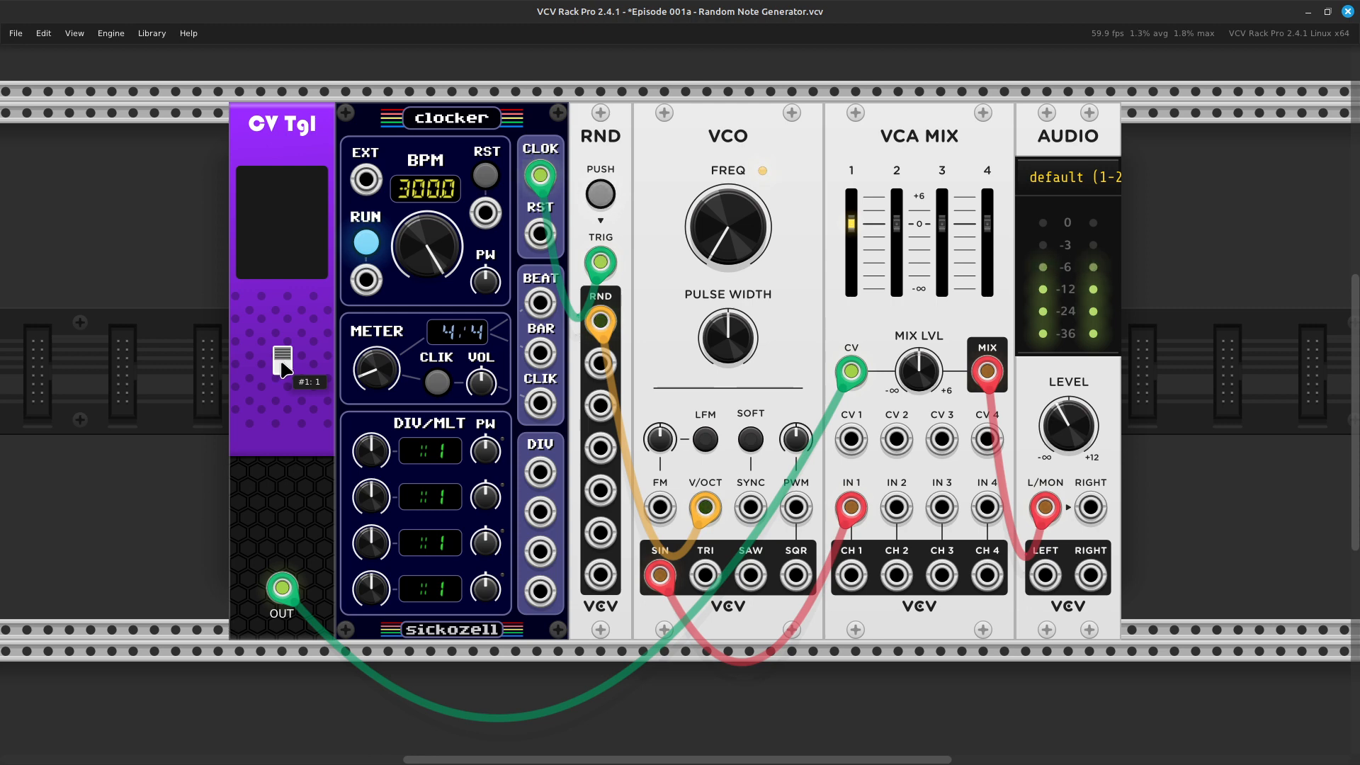
left_click(282, 361)
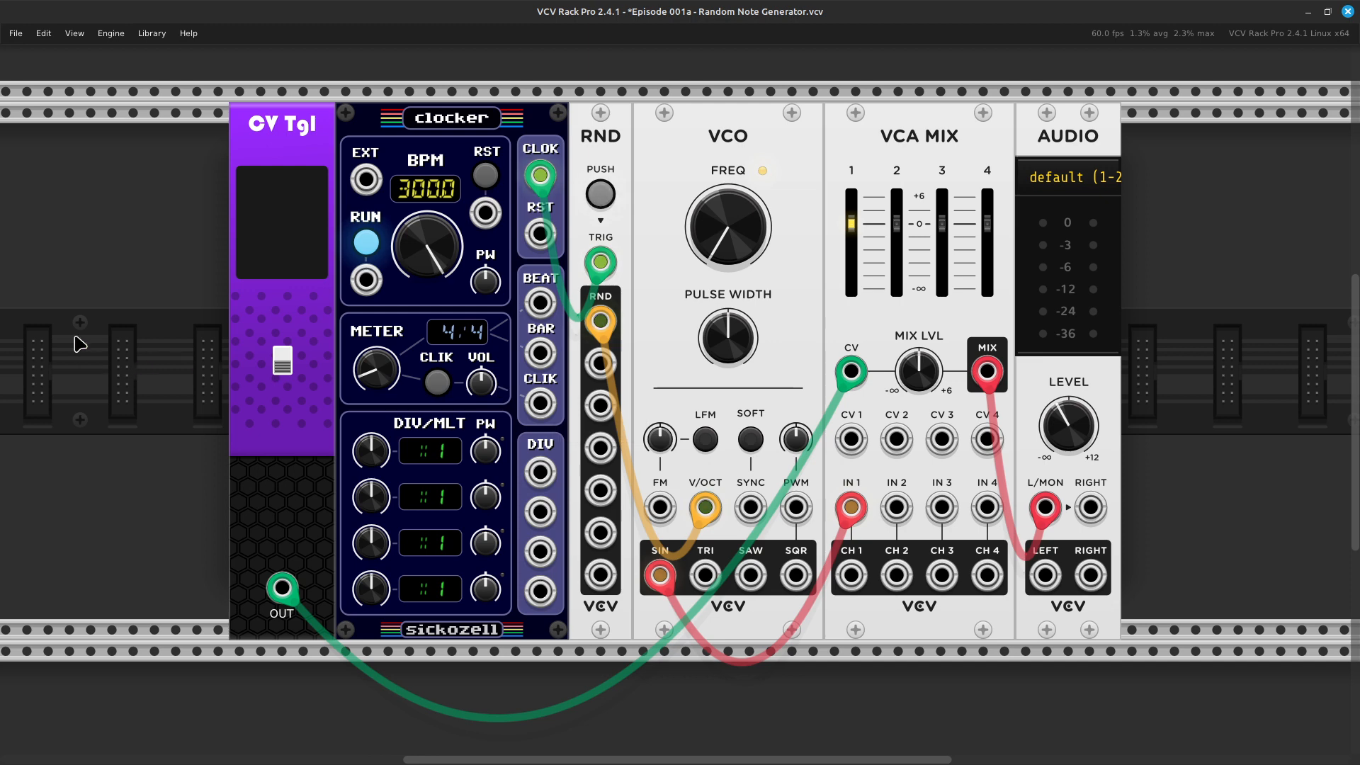
Switch the CV toggle on and lower the AUDIO module's output level well below its midpoint
left_click(286, 368)
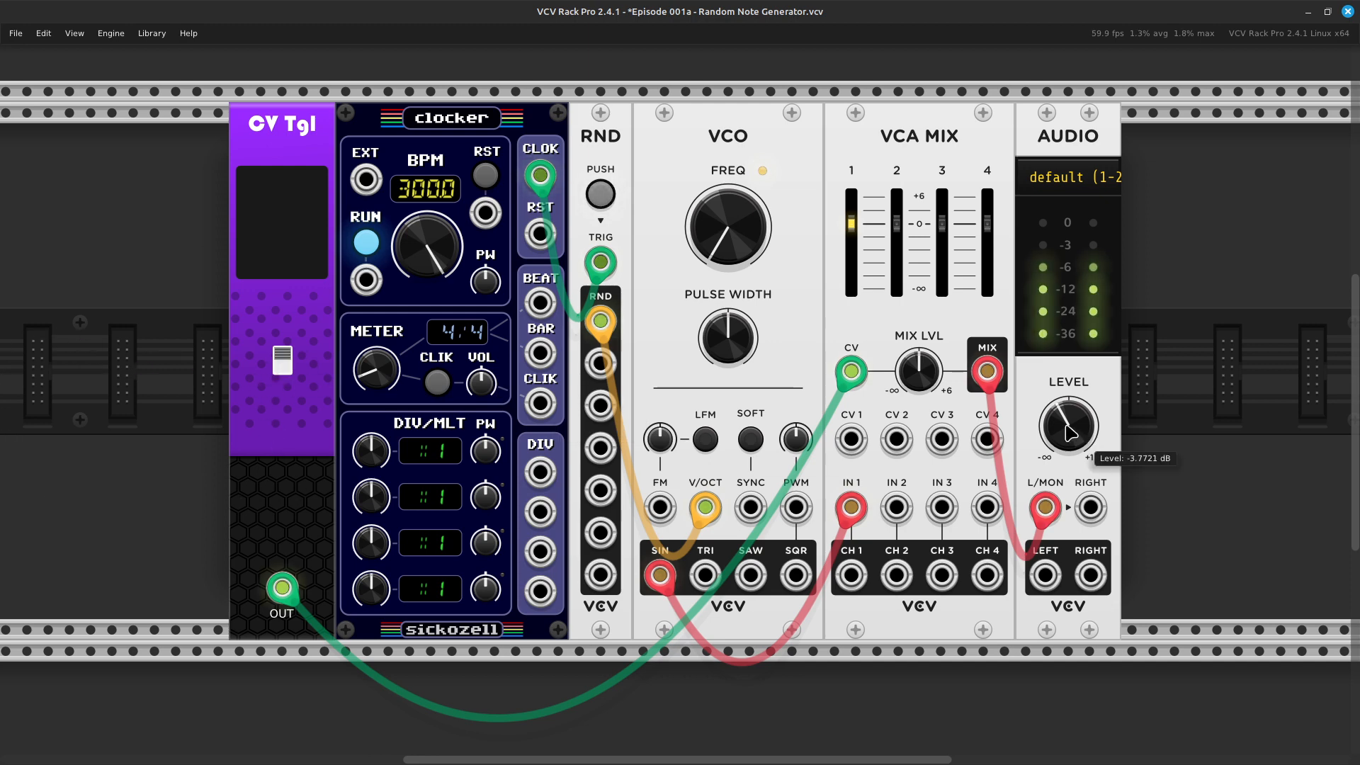
left_click_drag(1070, 429, 1069, 453)
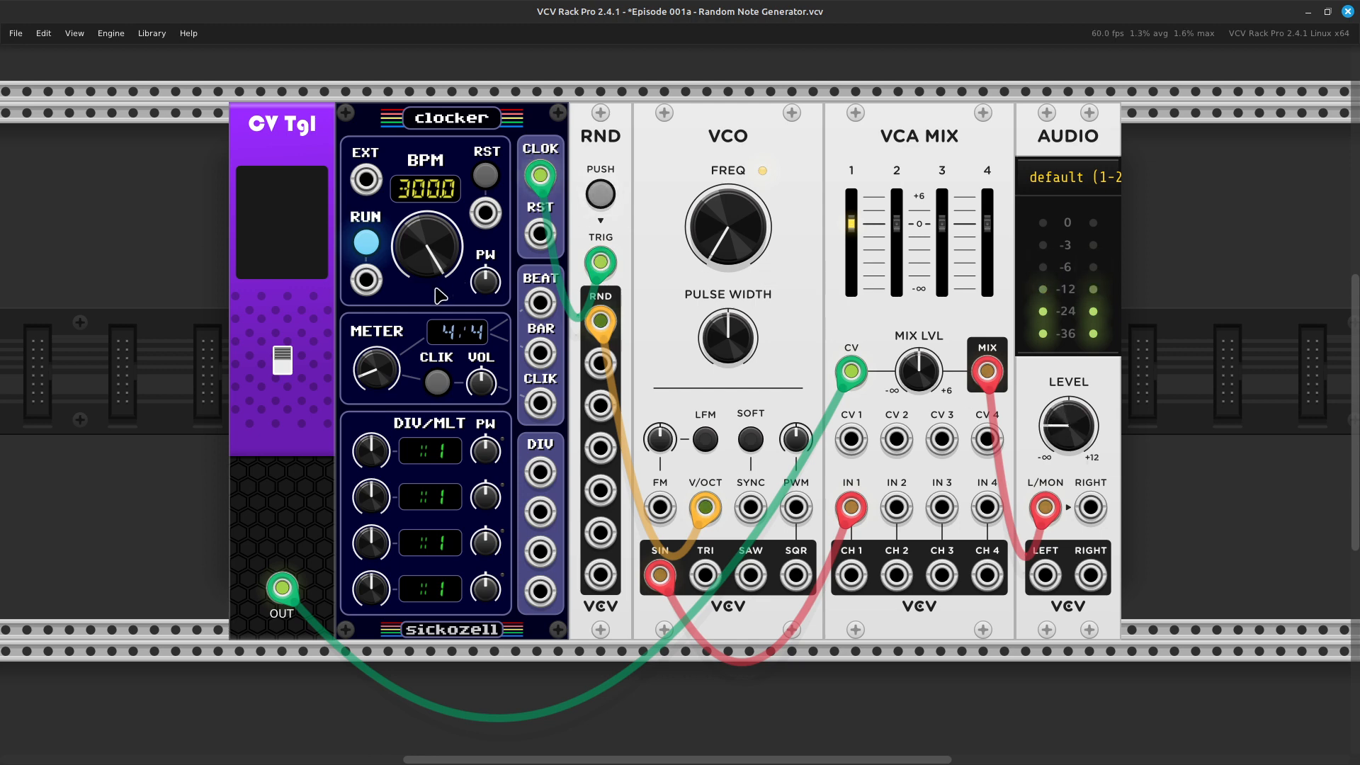
mouse_move(727, 259)
left_click_drag(1084, 440, 1084, 446)
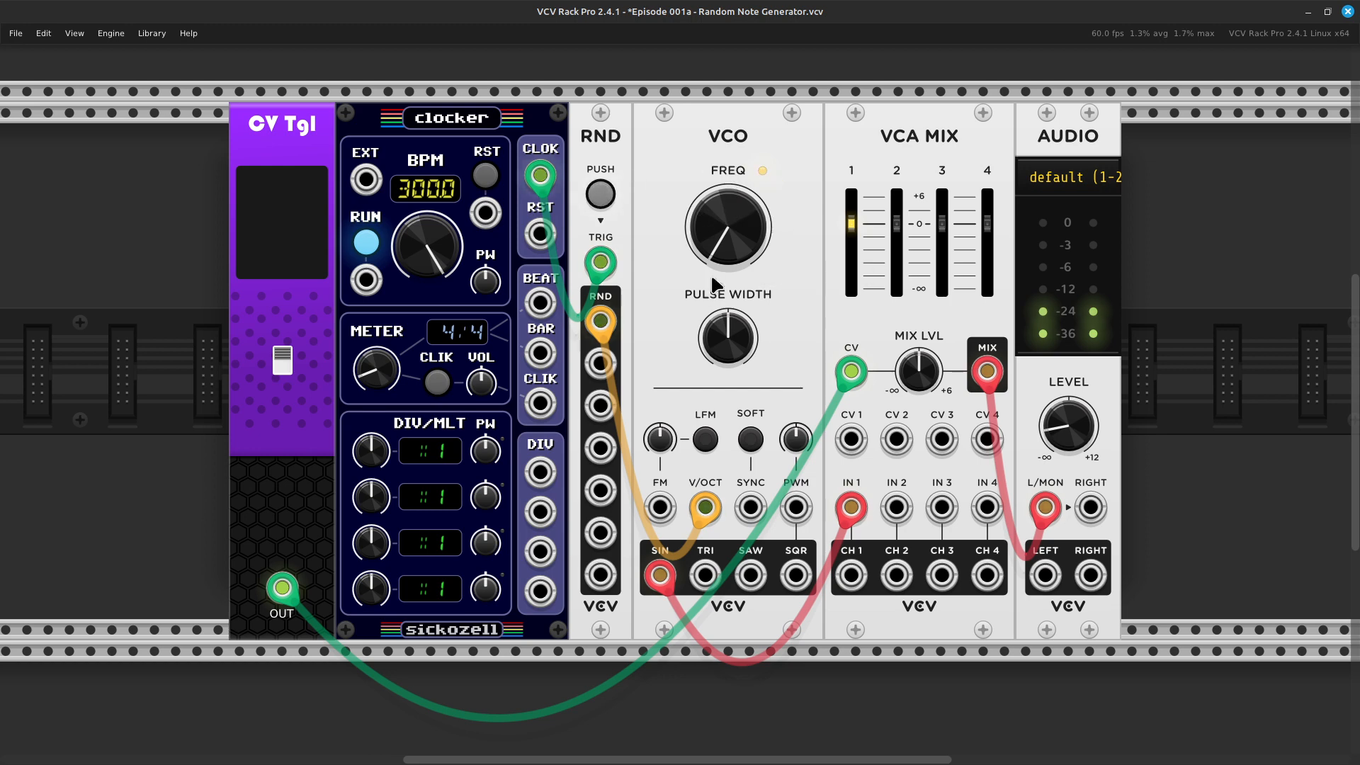
Raise the VCO frequency to 61.332 Hz
mouse_move(728, 260)
mouse_move(759, 245)
left_click_drag(716, 264, 717, 187)
mouse_move(736, 340)
mouse_move(745, 211)
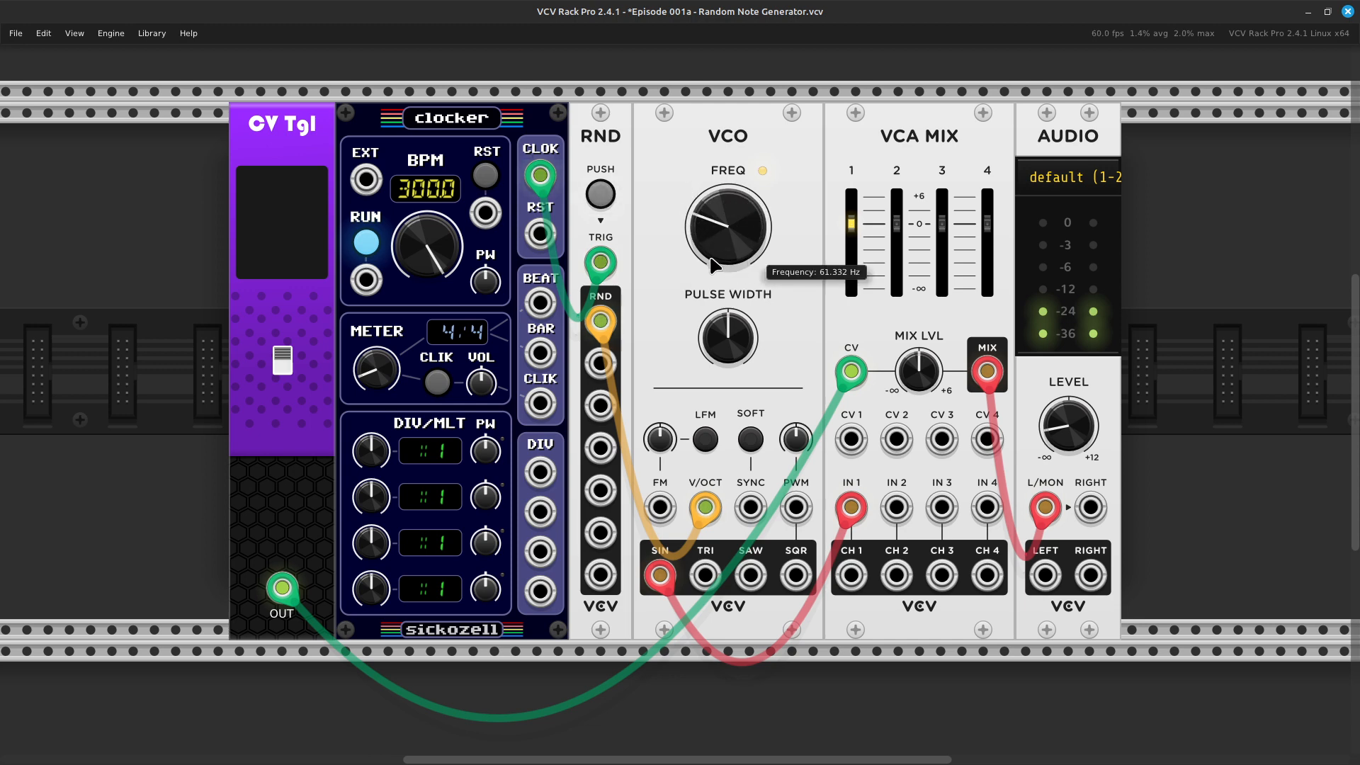
mouse_move(700, 214)
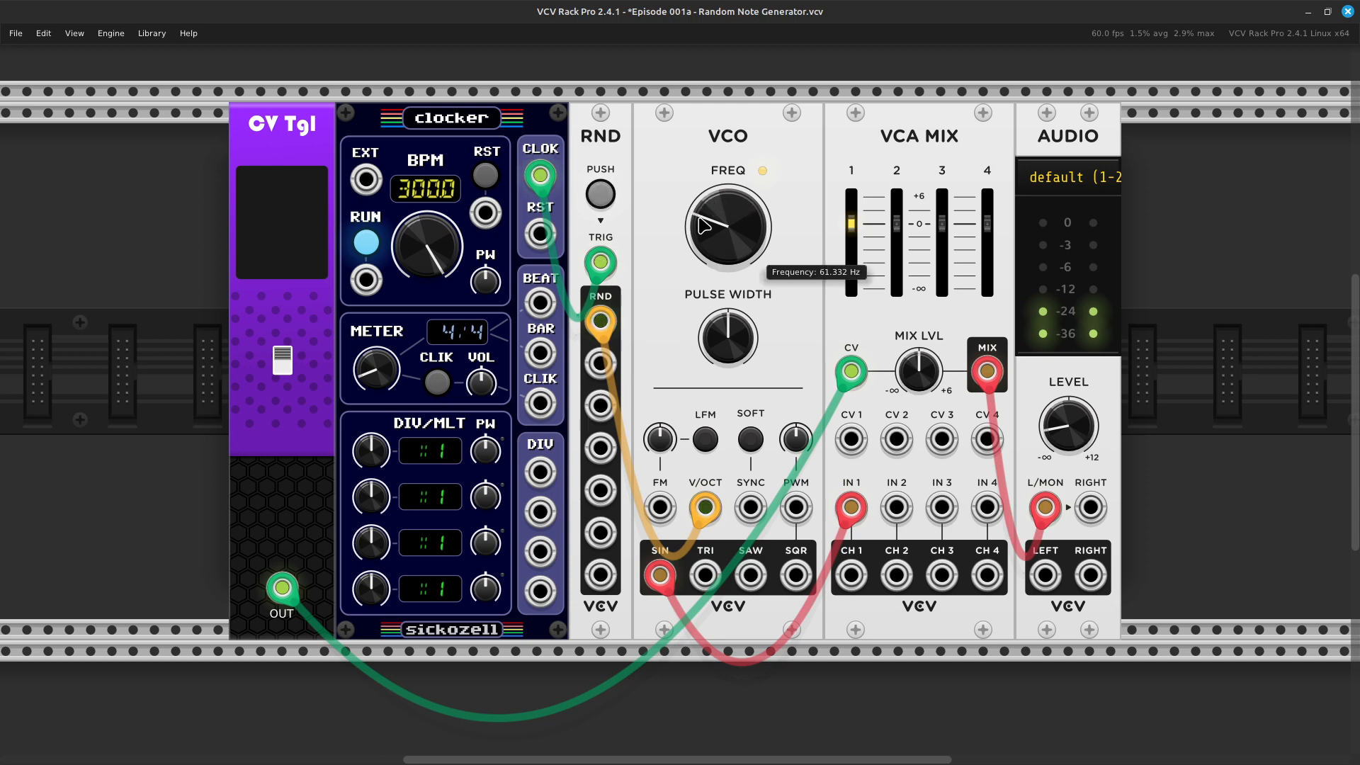
Audition the patch with the CV toggle, leave it off, and set the VCO frequency to 11.737 Hz
left_click(282, 358)
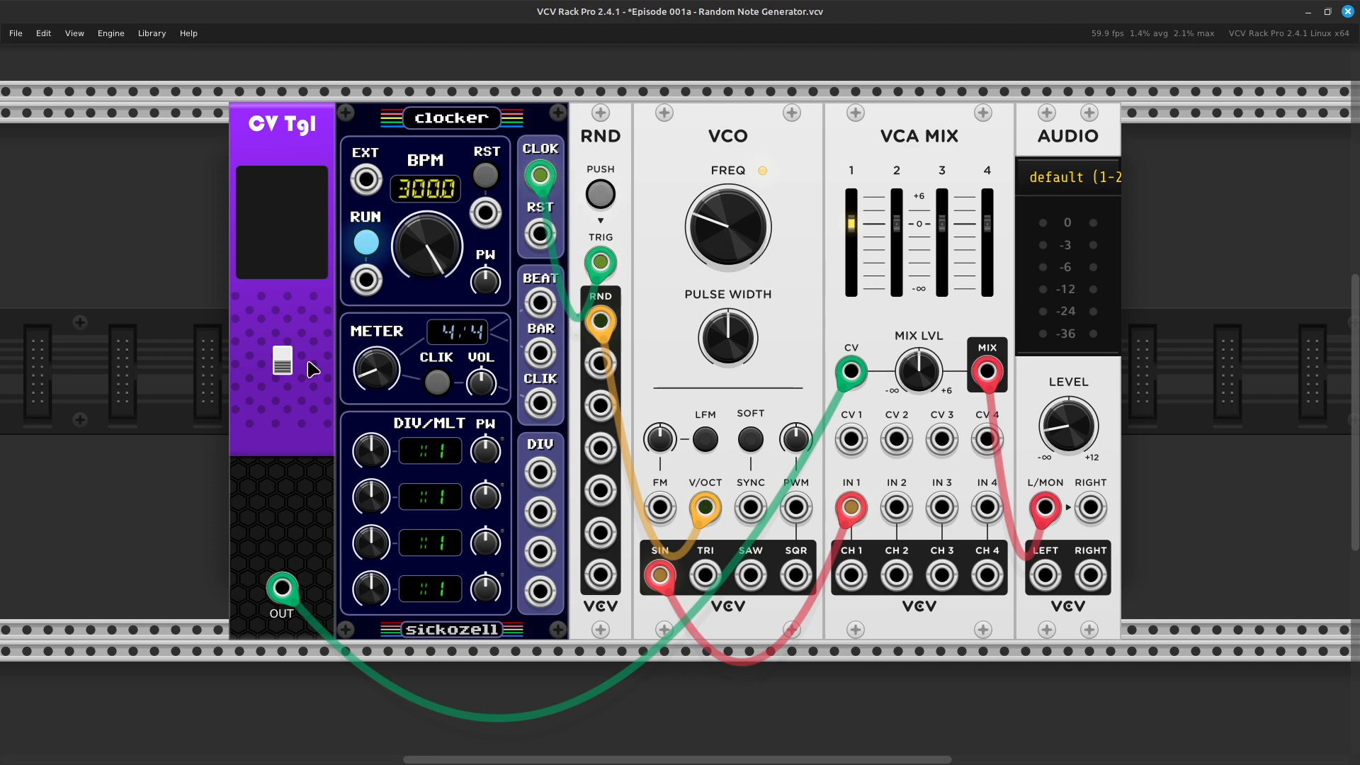
left_click(282, 361)
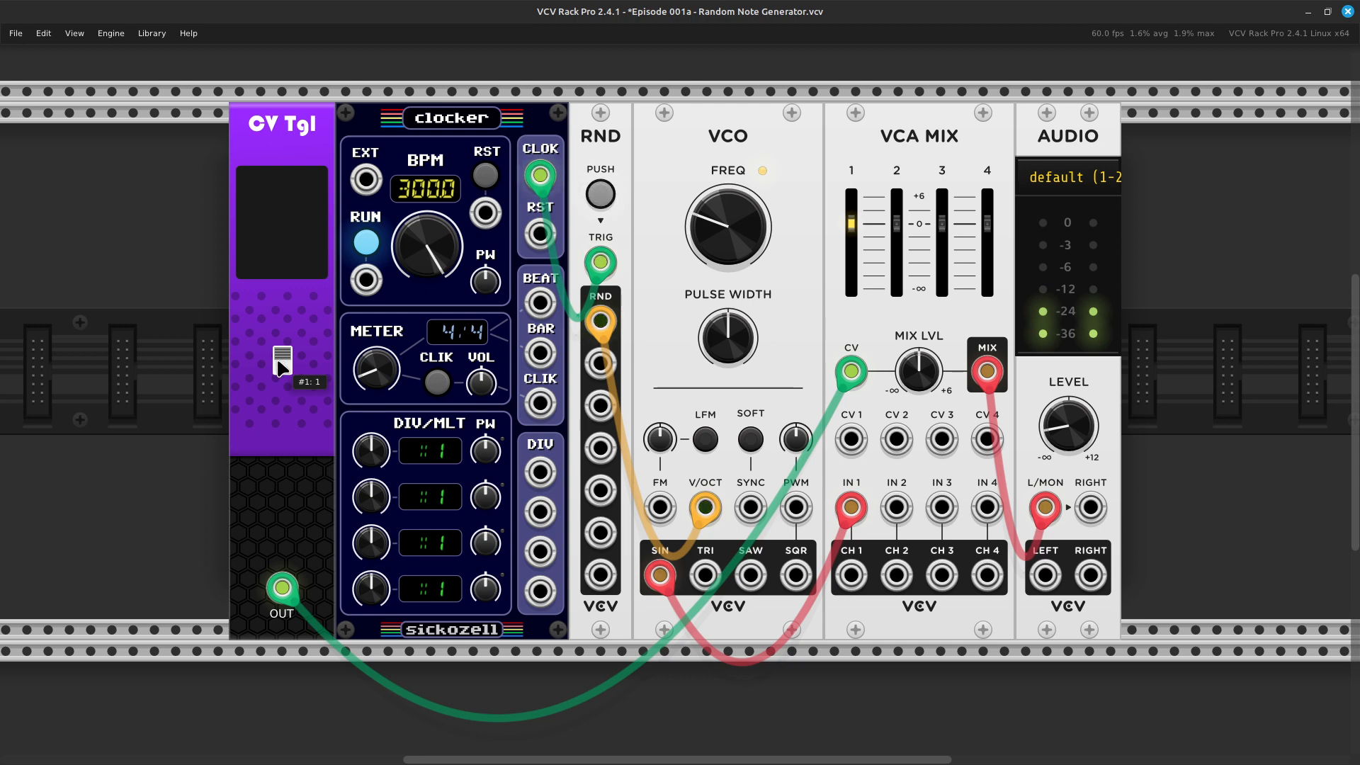
left_click(282, 361)
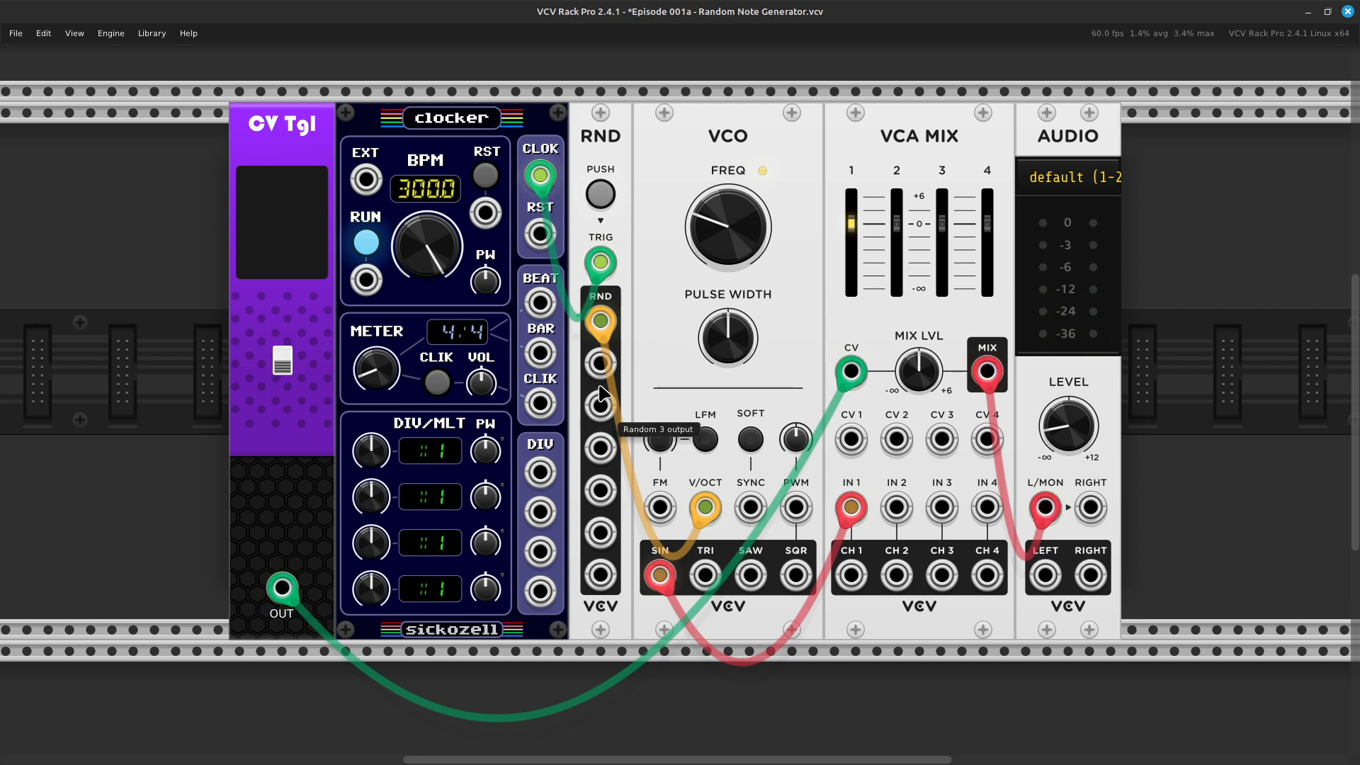
mouse_move(708, 224)
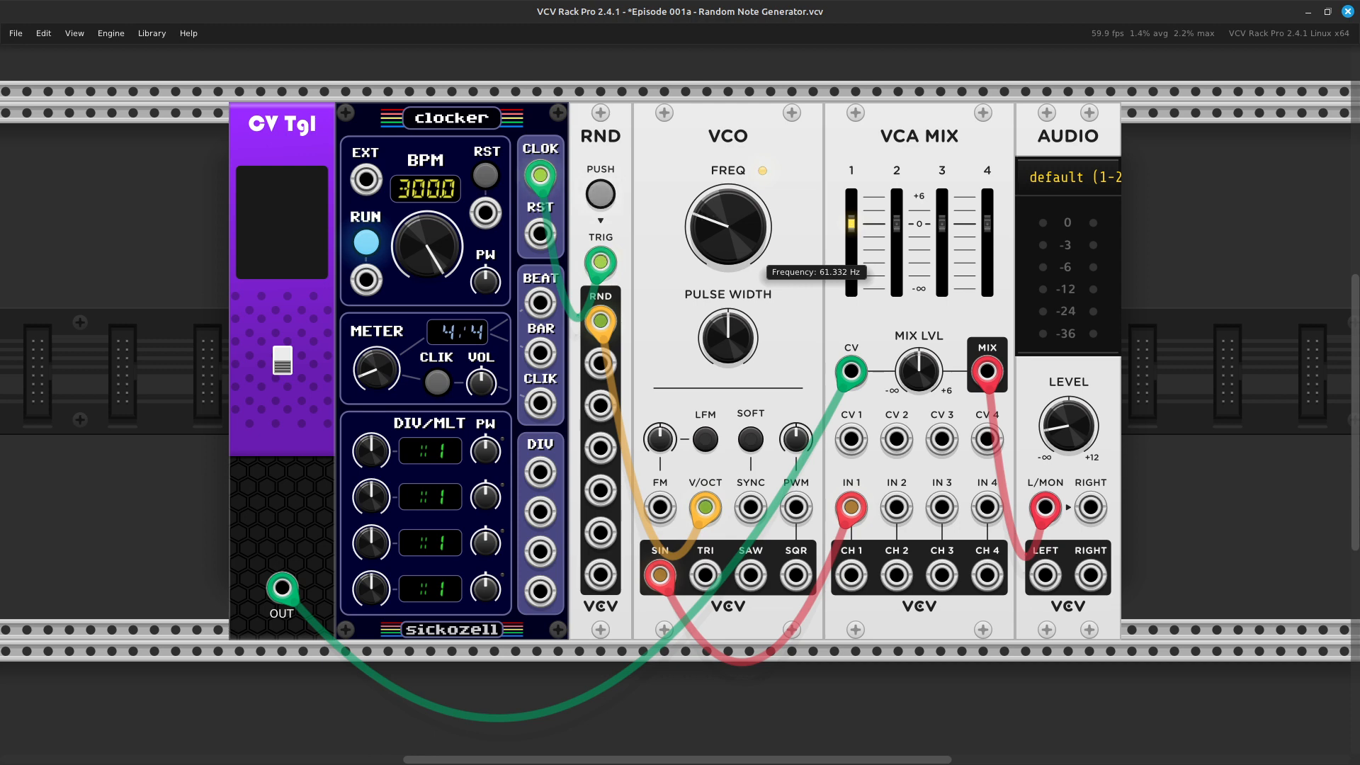
left_click_drag(704, 216, 704, 248)
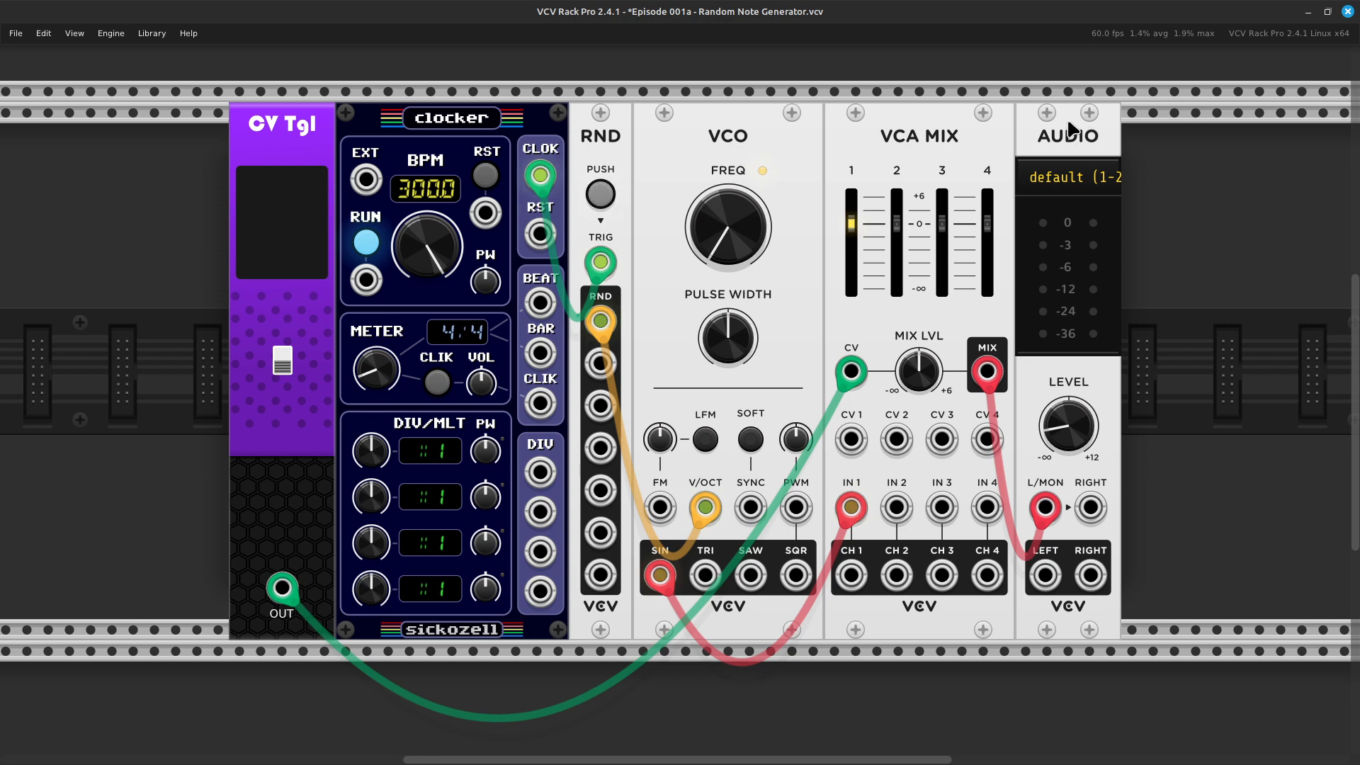
Shift the AUDIO, VCA MIX and VCO modules right to open a gap beside RND
left_click_drag(1087, 117, 1167, 114)
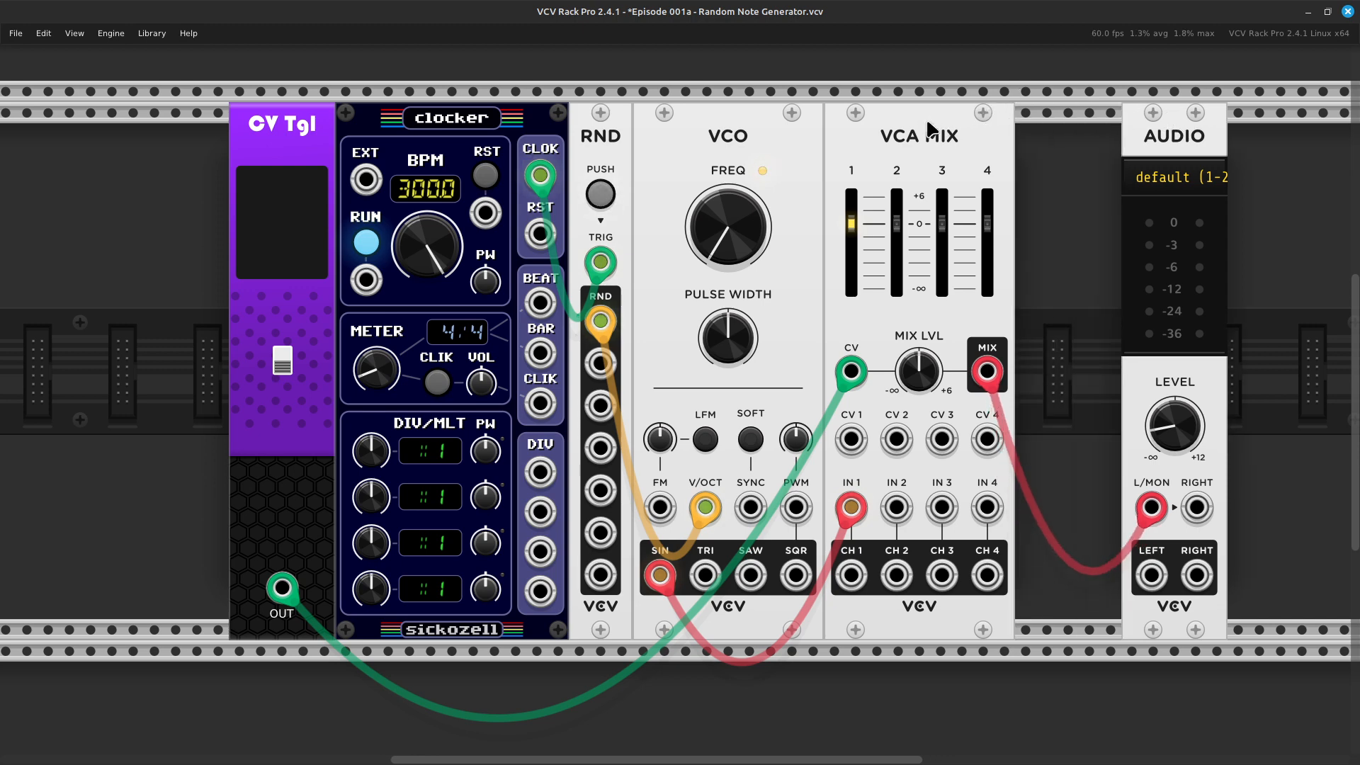
left_click_drag(929, 126, 1063, 107)
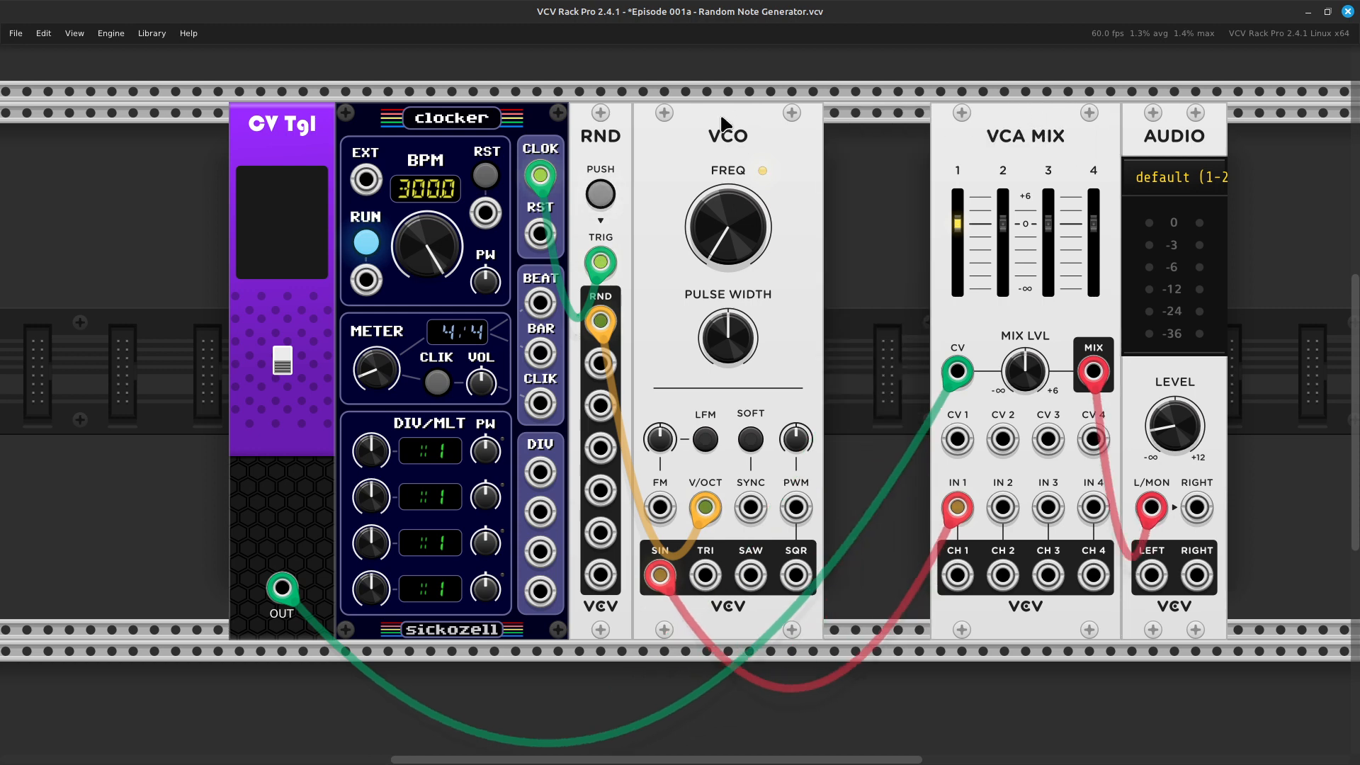
left_click_drag(772, 125, 877, 125)
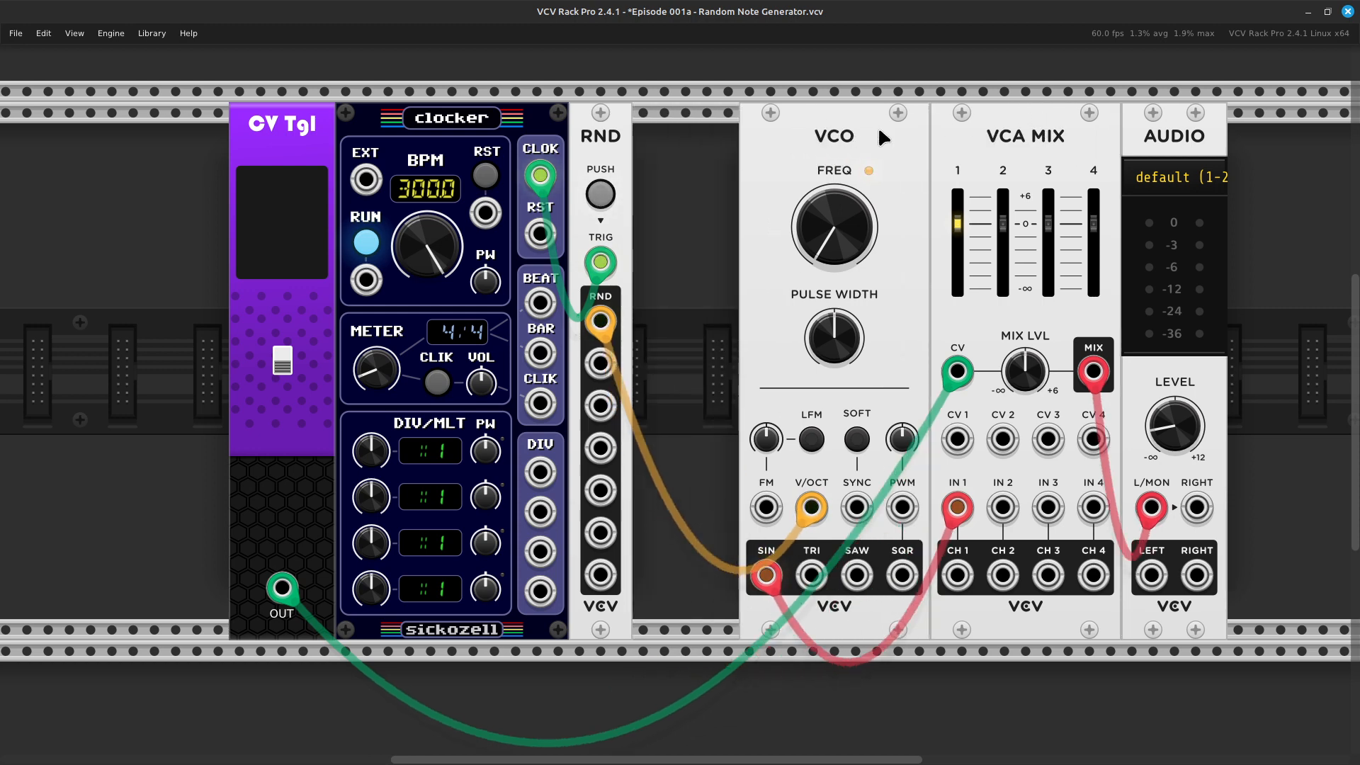
Search the module browser for "range" and add the VCV RSCL module in the gap between RND and VCO
right_click(684, 372)
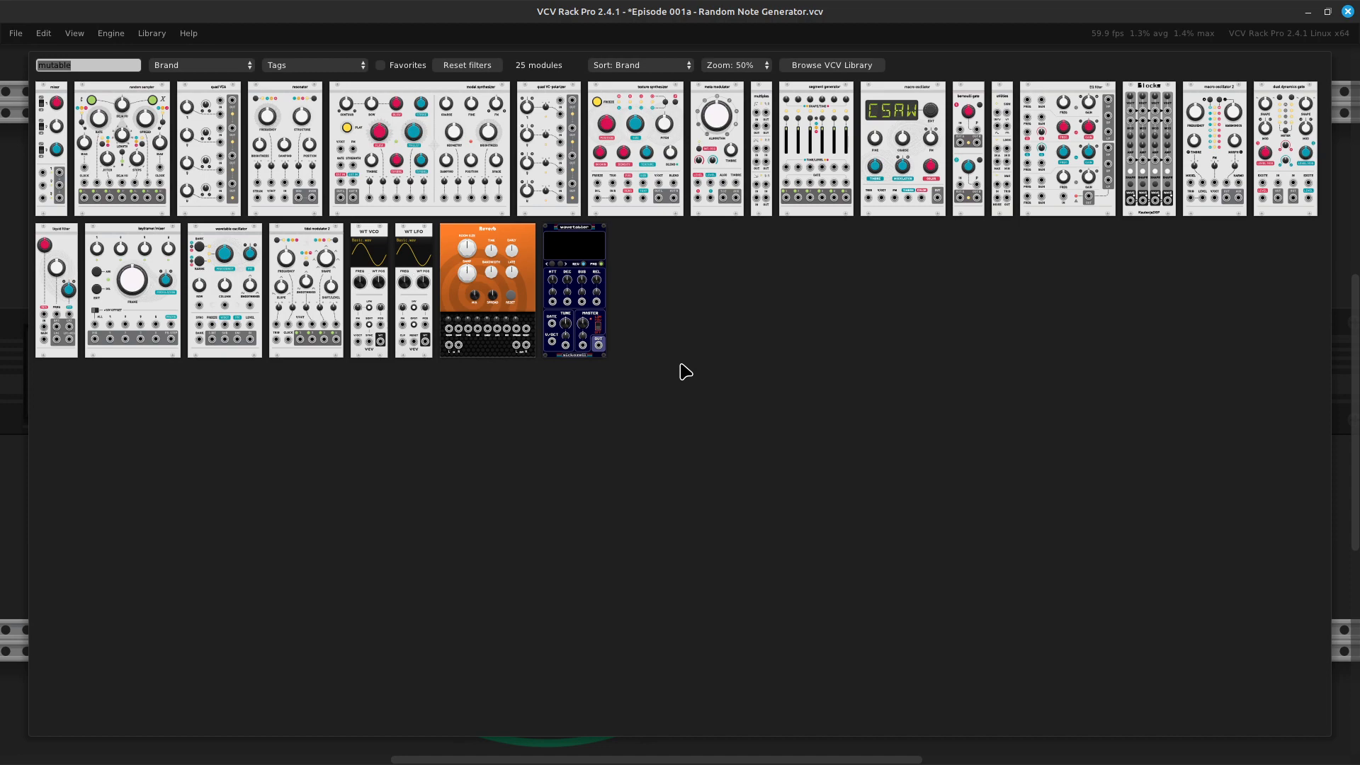
key("BackSpace")
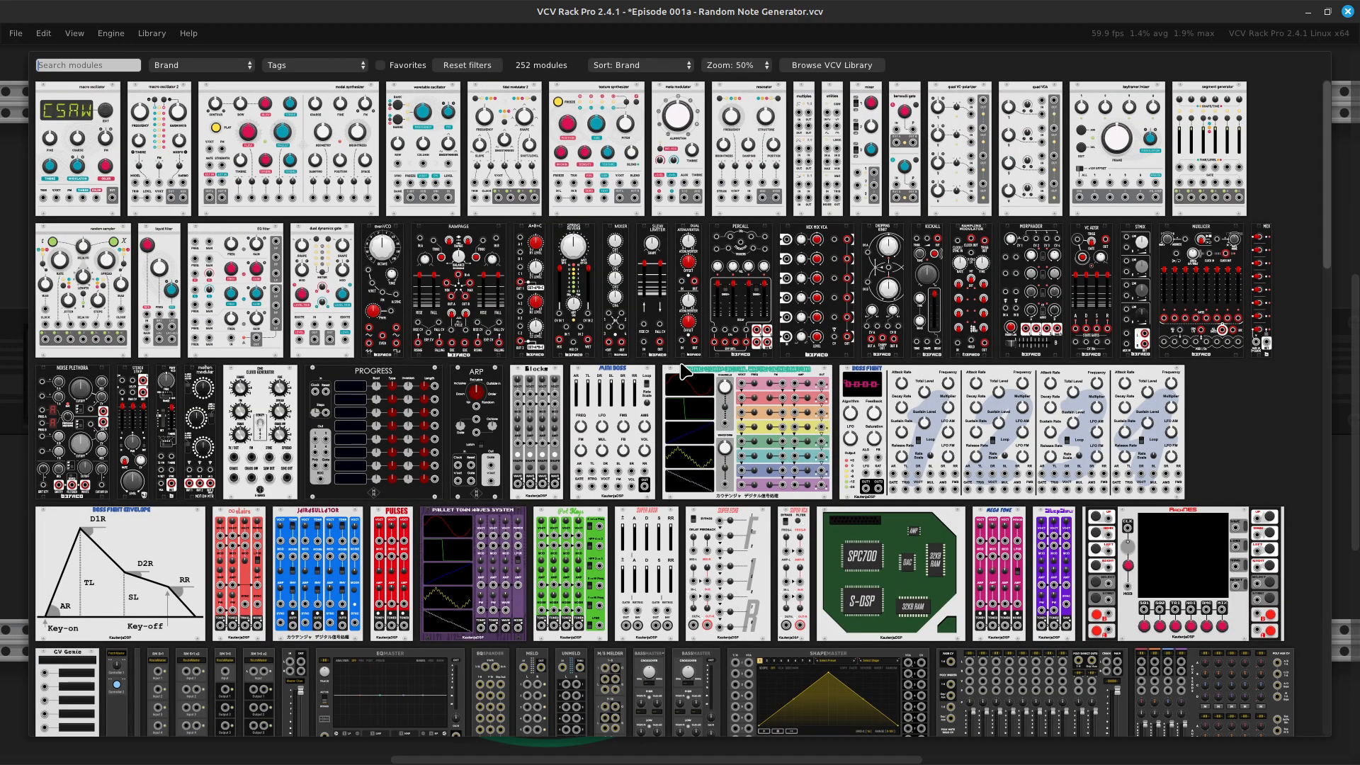
type("range")
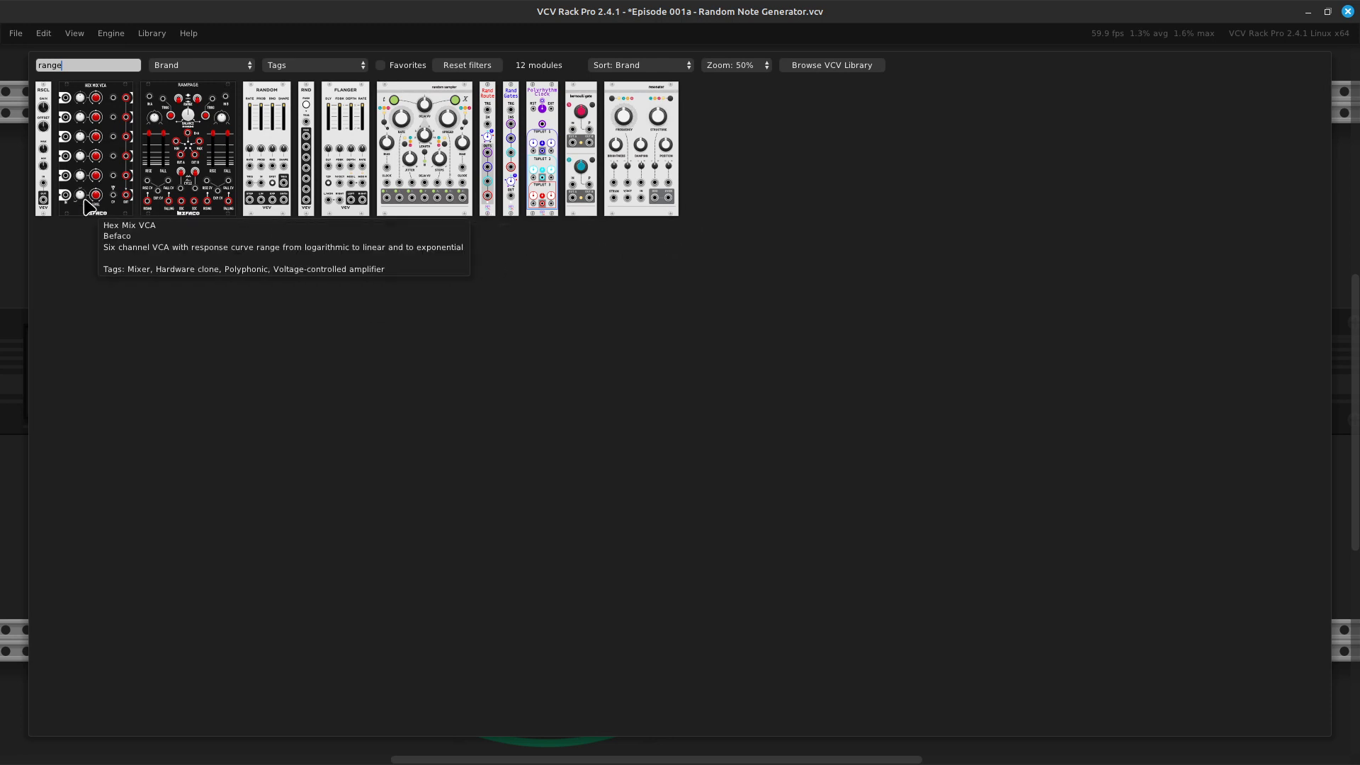
left_click(44, 197)
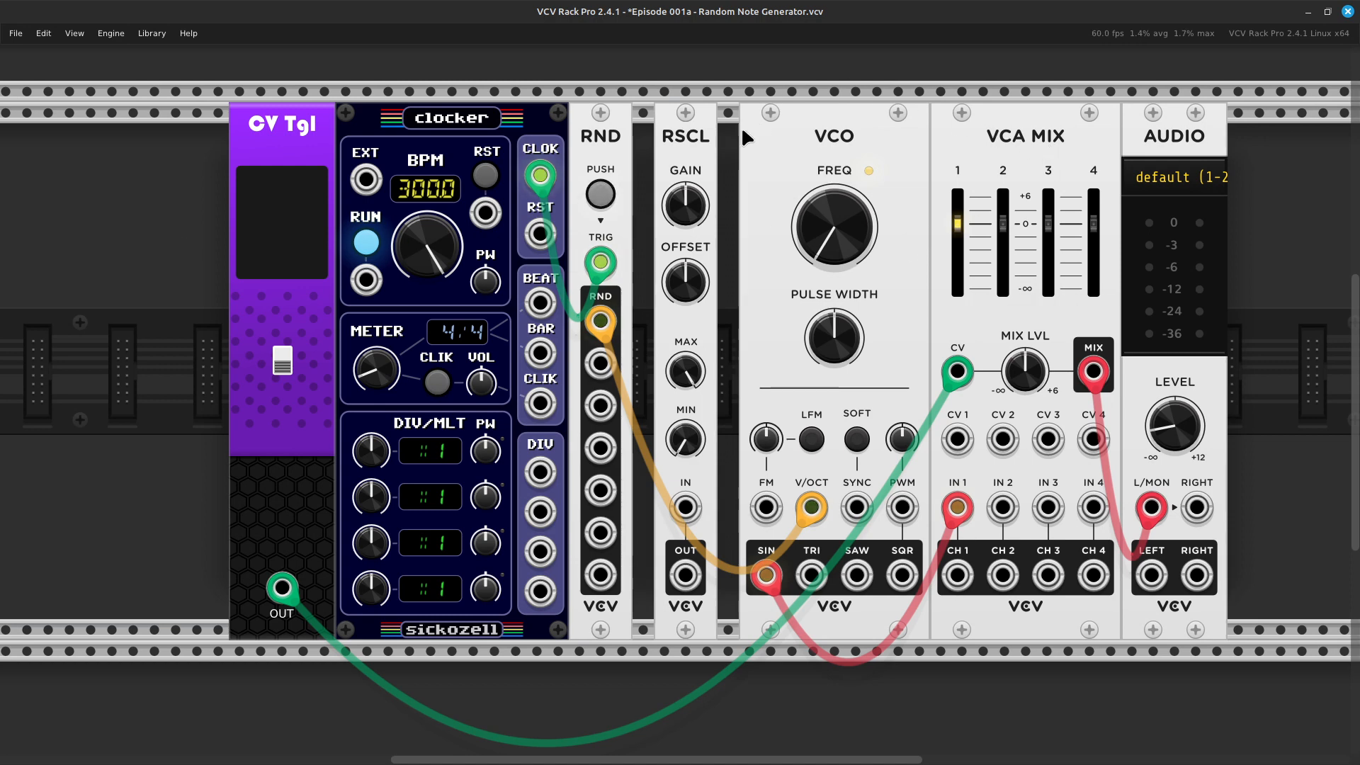
Close the gaps in the rack so RSCL, VCO, VCA MIX and AUDIO sit flush after RND
left_click_drag(699, 124, 679, 121)
left_click_drag(832, 107, 795, 118)
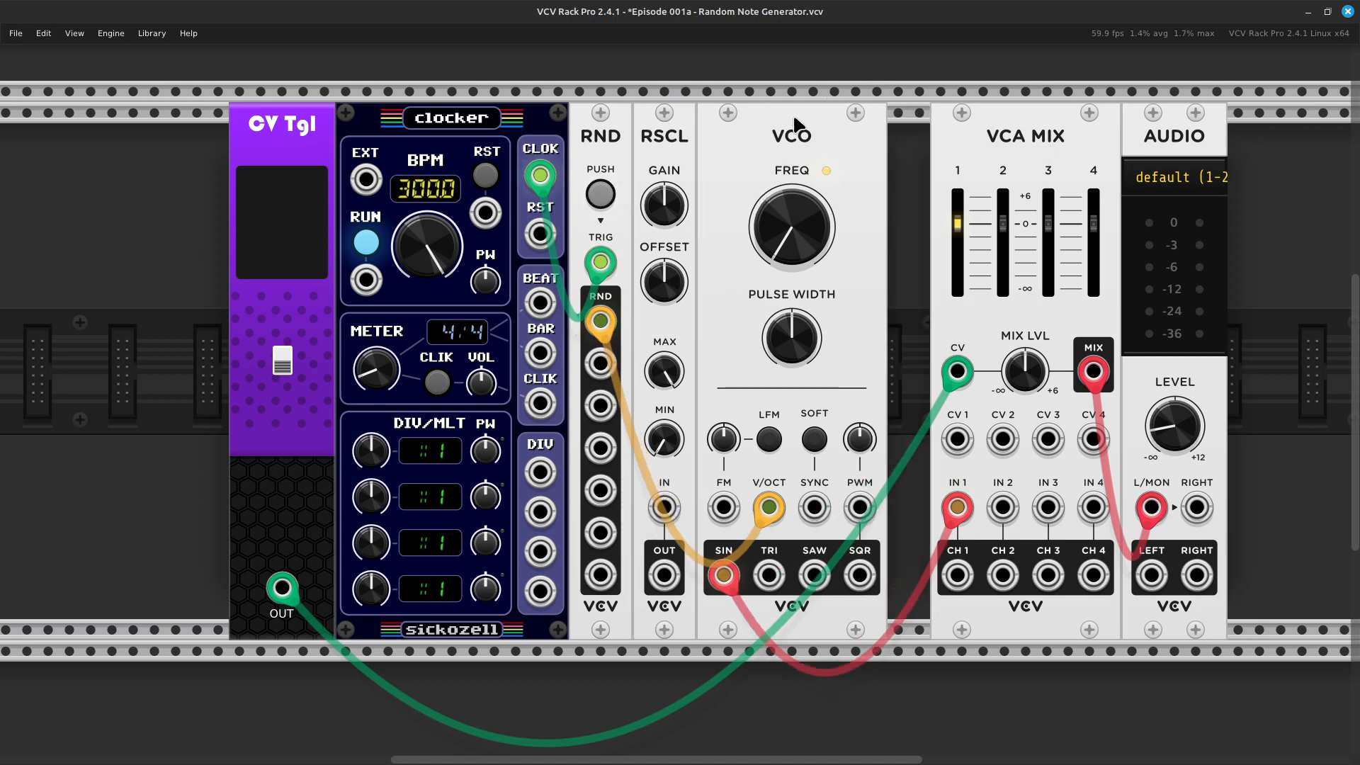
left_click_drag(980, 108, 937, 112)
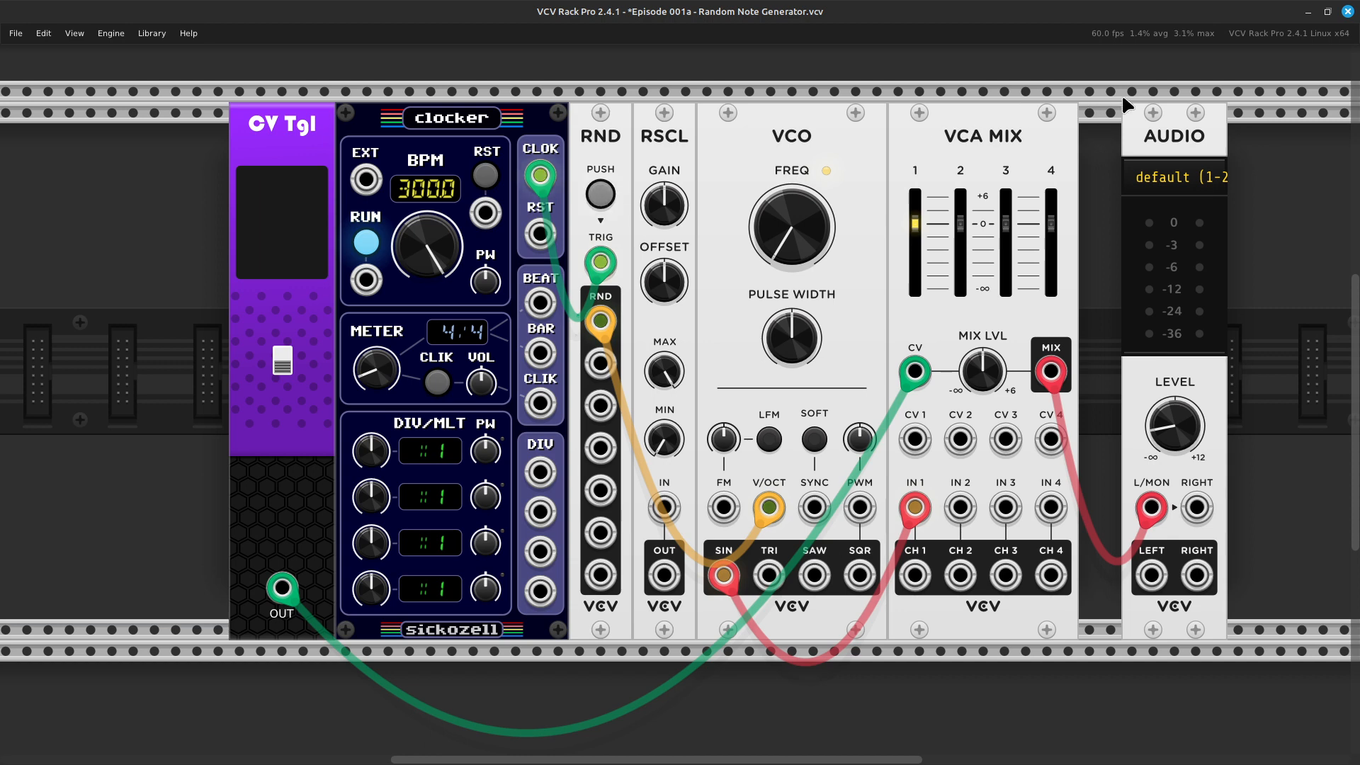
left_click_drag(1165, 126, 1123, 125)
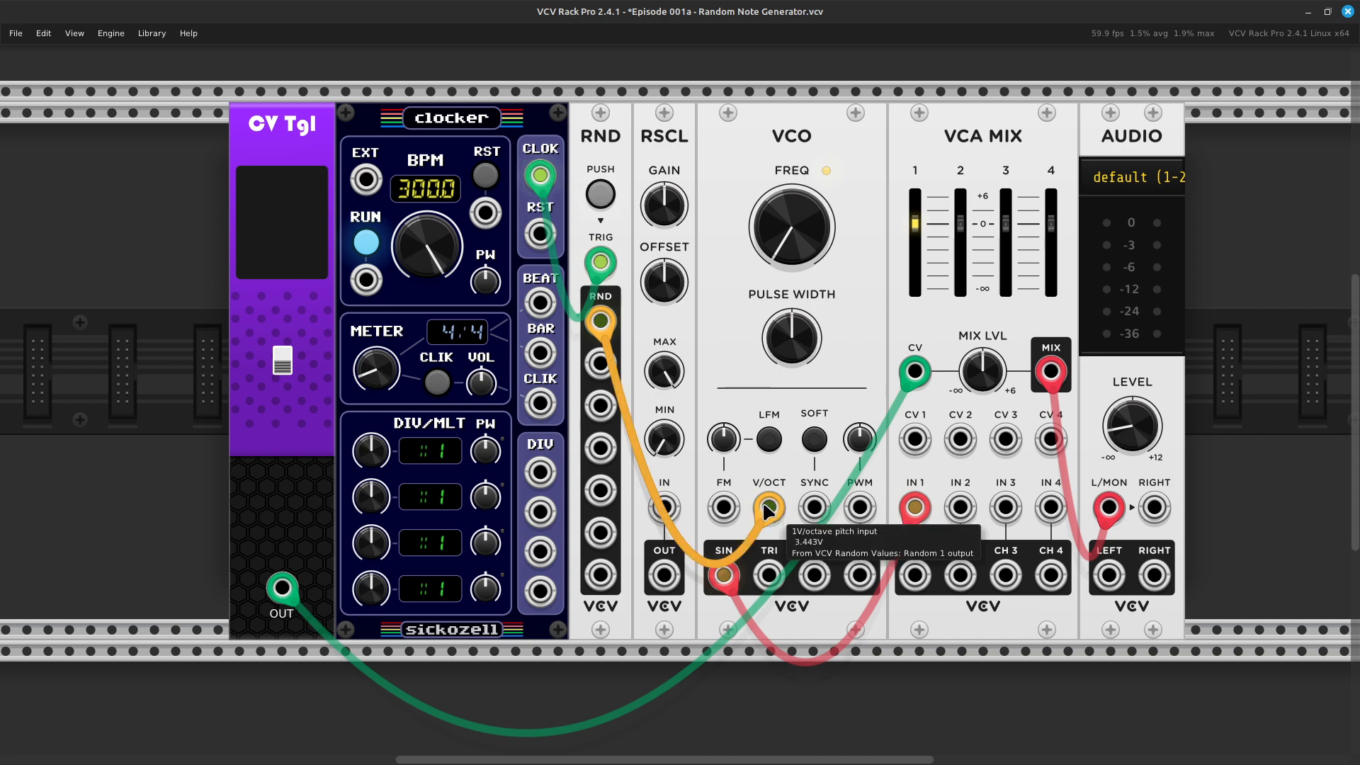
Reroute the RND cable from V/OCT to the RSCL input, and patch a yellow cable from RSCL OUT to VCO V/OCT
left_click_drag(767, 504, 675, 514)
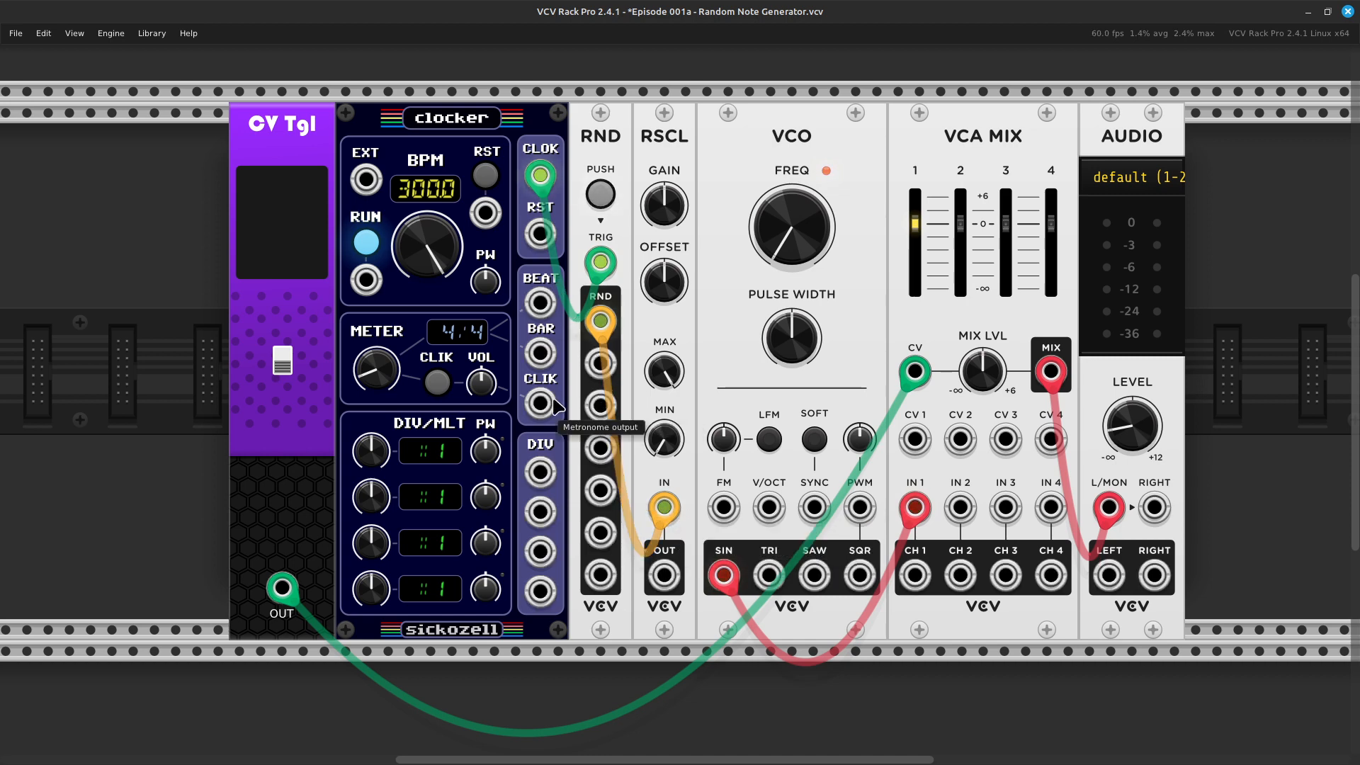
right_click(661, 579)
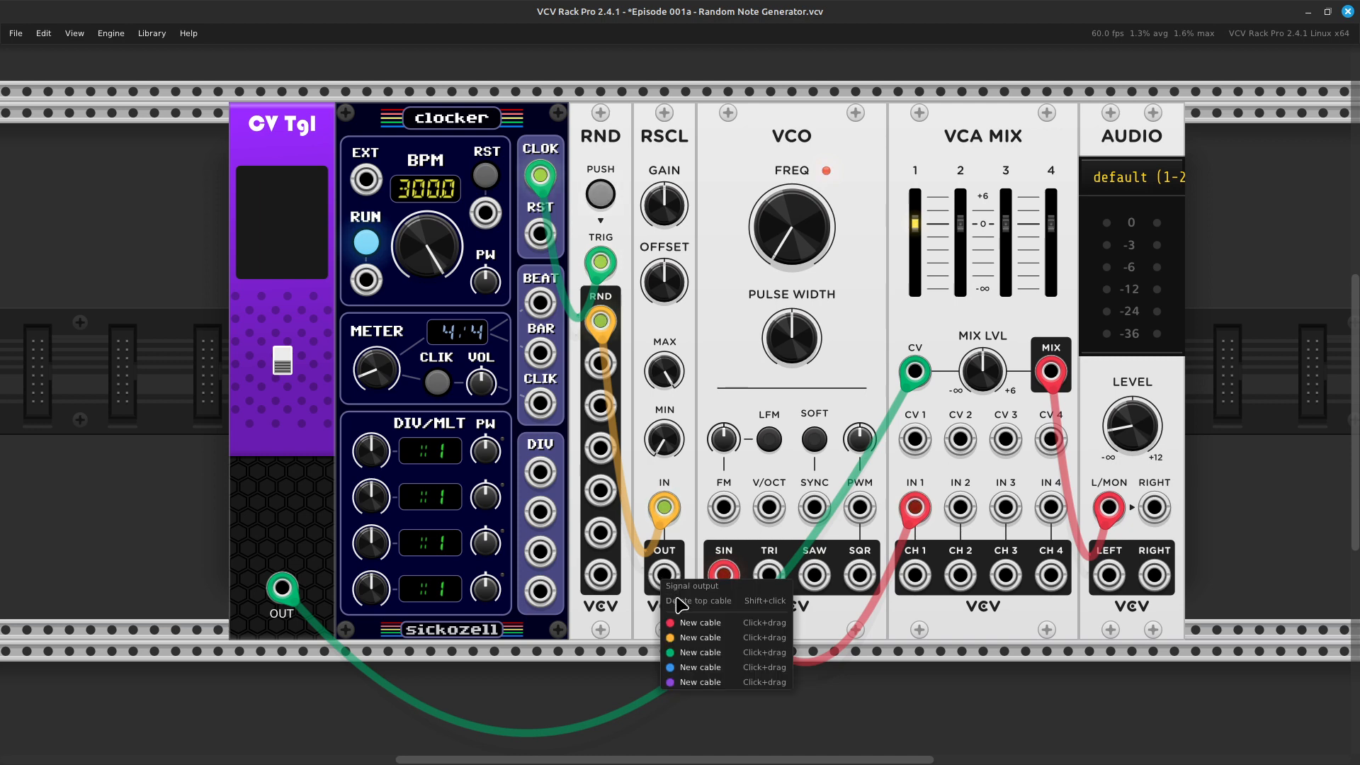
left_click_drag(684, 642, 770, 511)
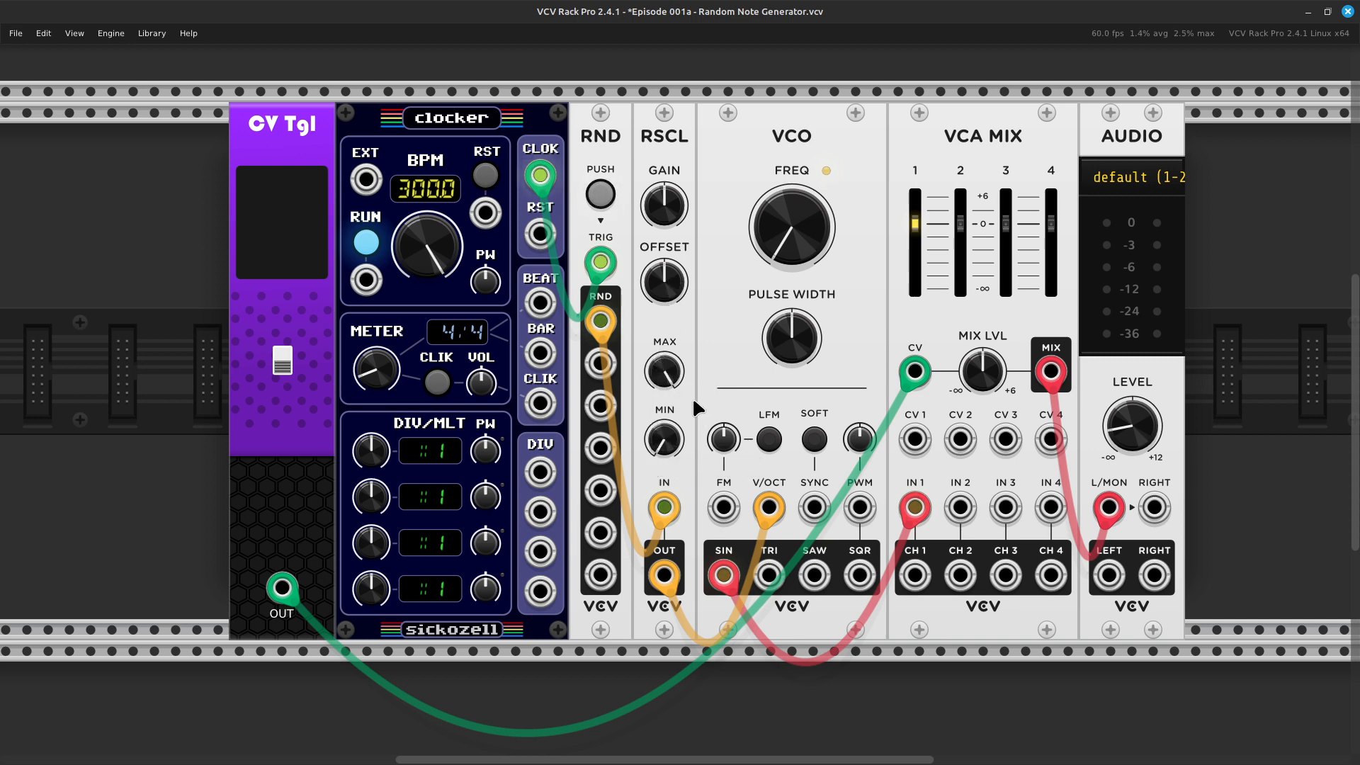
Switch the CV toggle on, nudge the RSCL gain around 0%, and raise the AUDIO level slightly
left_click(283, 362)
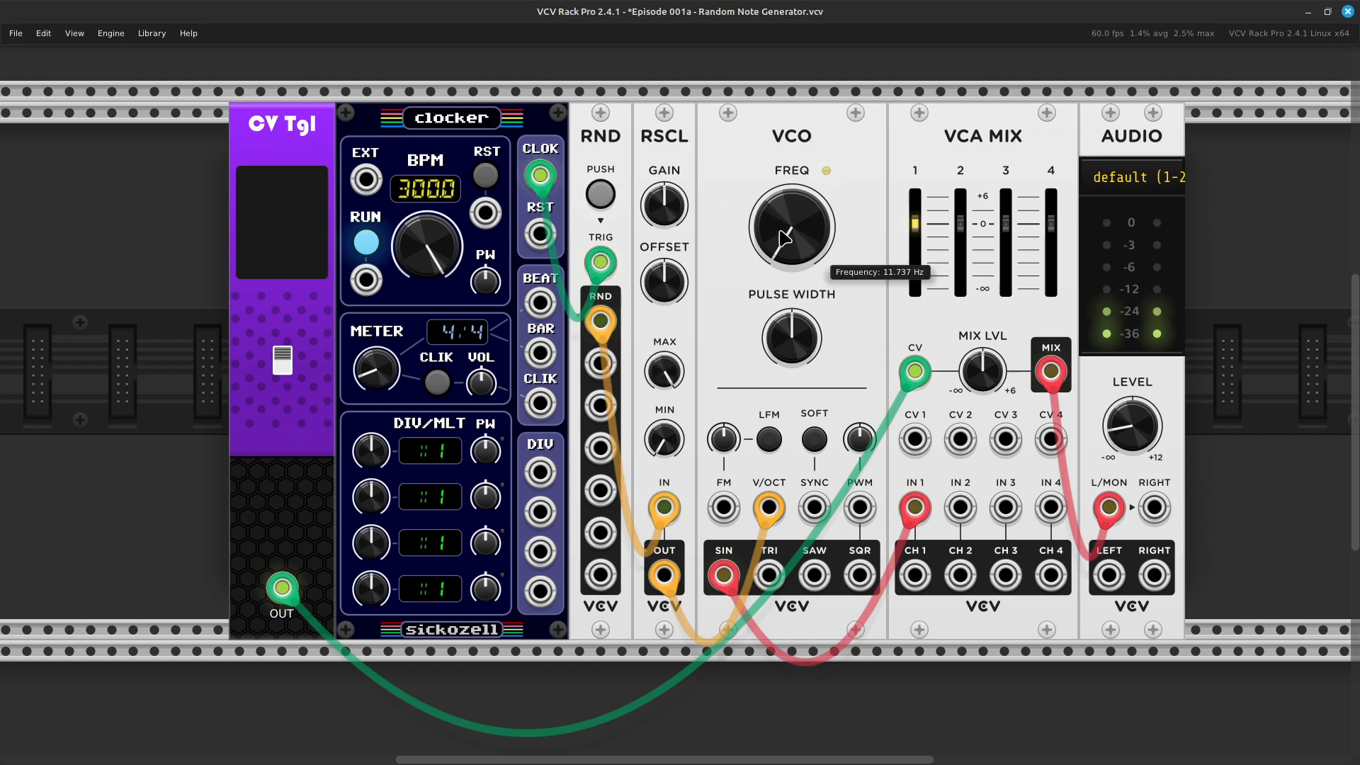
left_click_drag(651, 204, 650, 213)
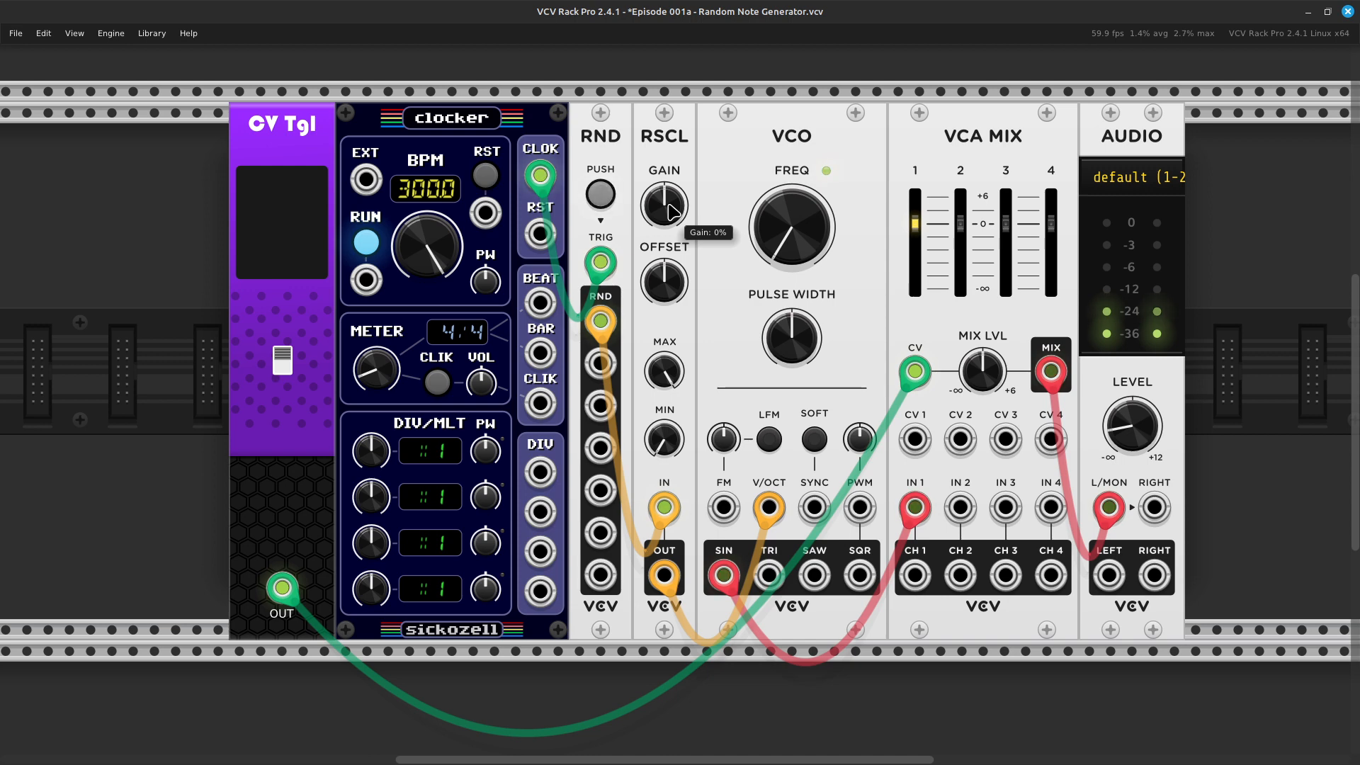
left_click_drag(671, 209, 672, 207)
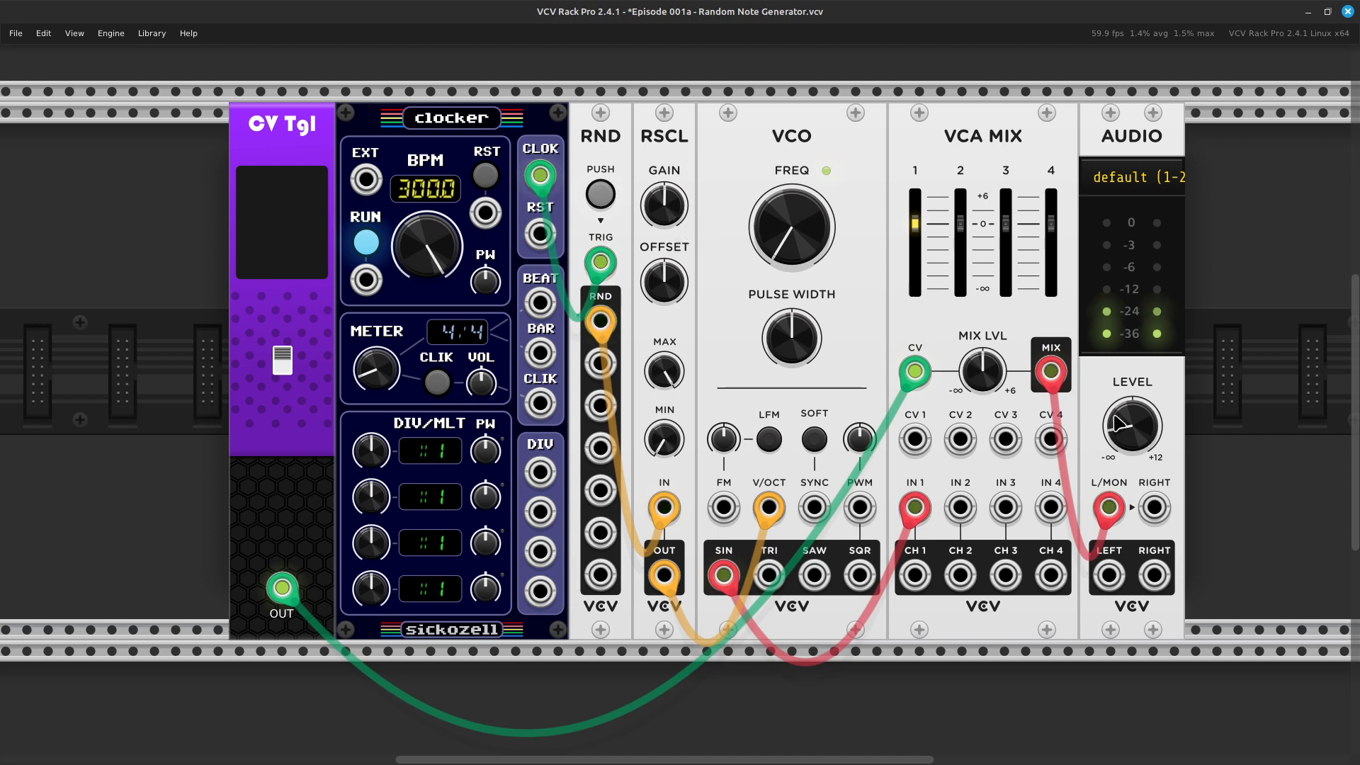
left_click_drag(1133, 429, 1135, 444)
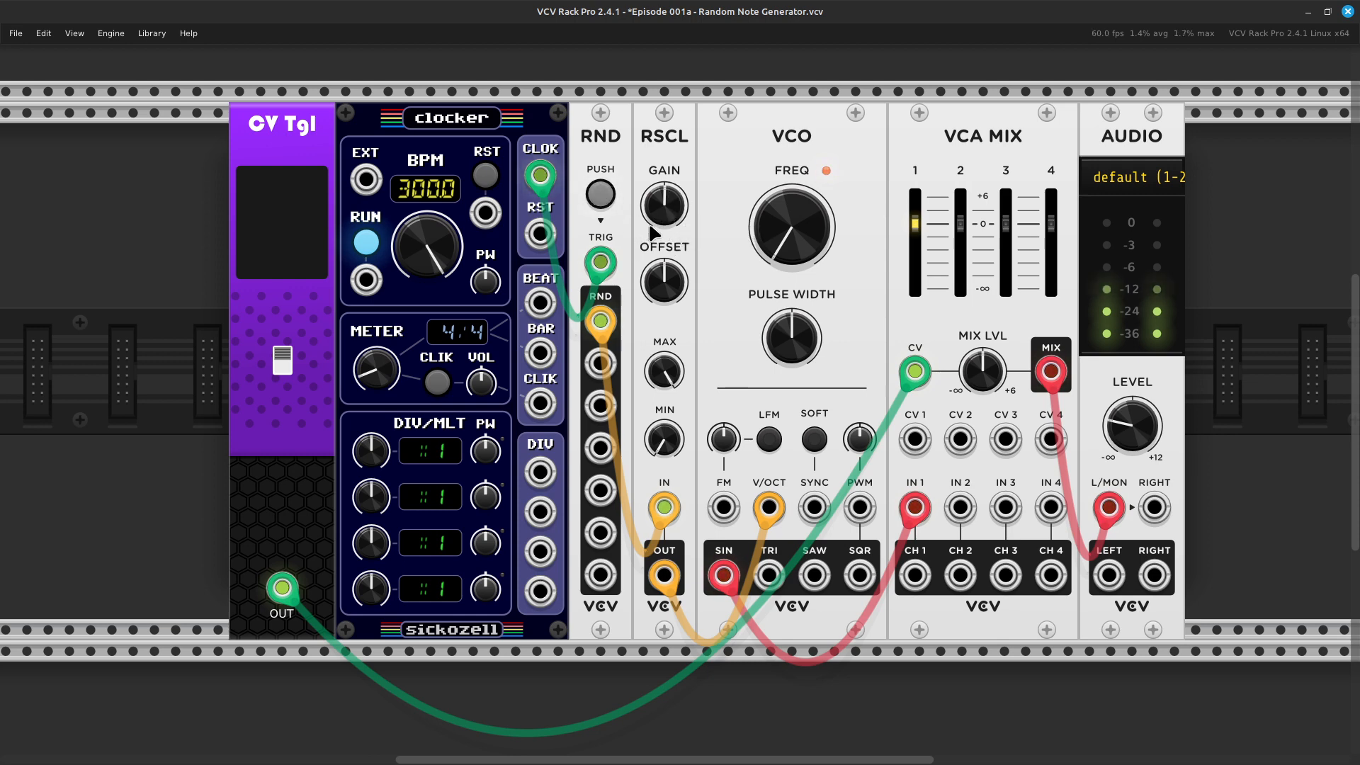
Raise the RSCL gain to its maximum while the patch plays, and switch the CV toggle off
mouse_move(659, 211)
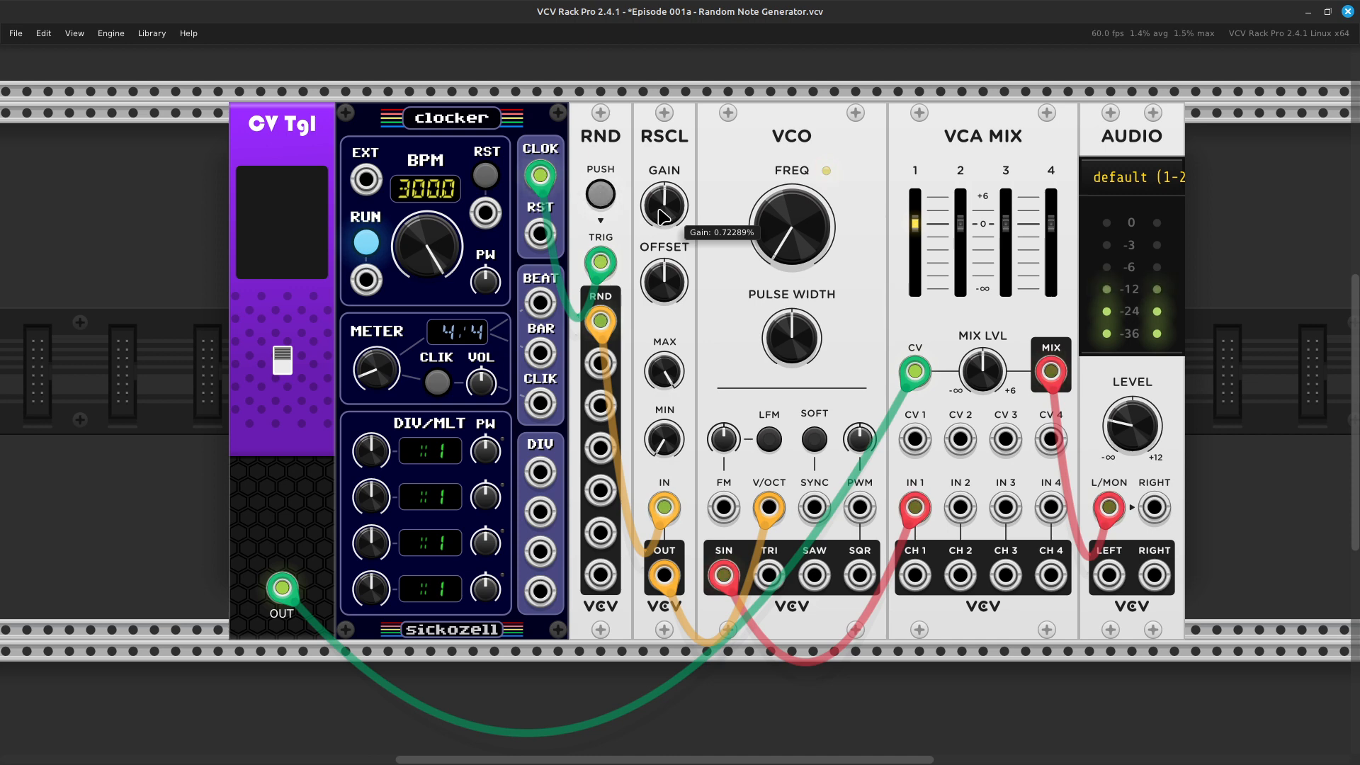
left_click_drag(663, 216, 663, 121)
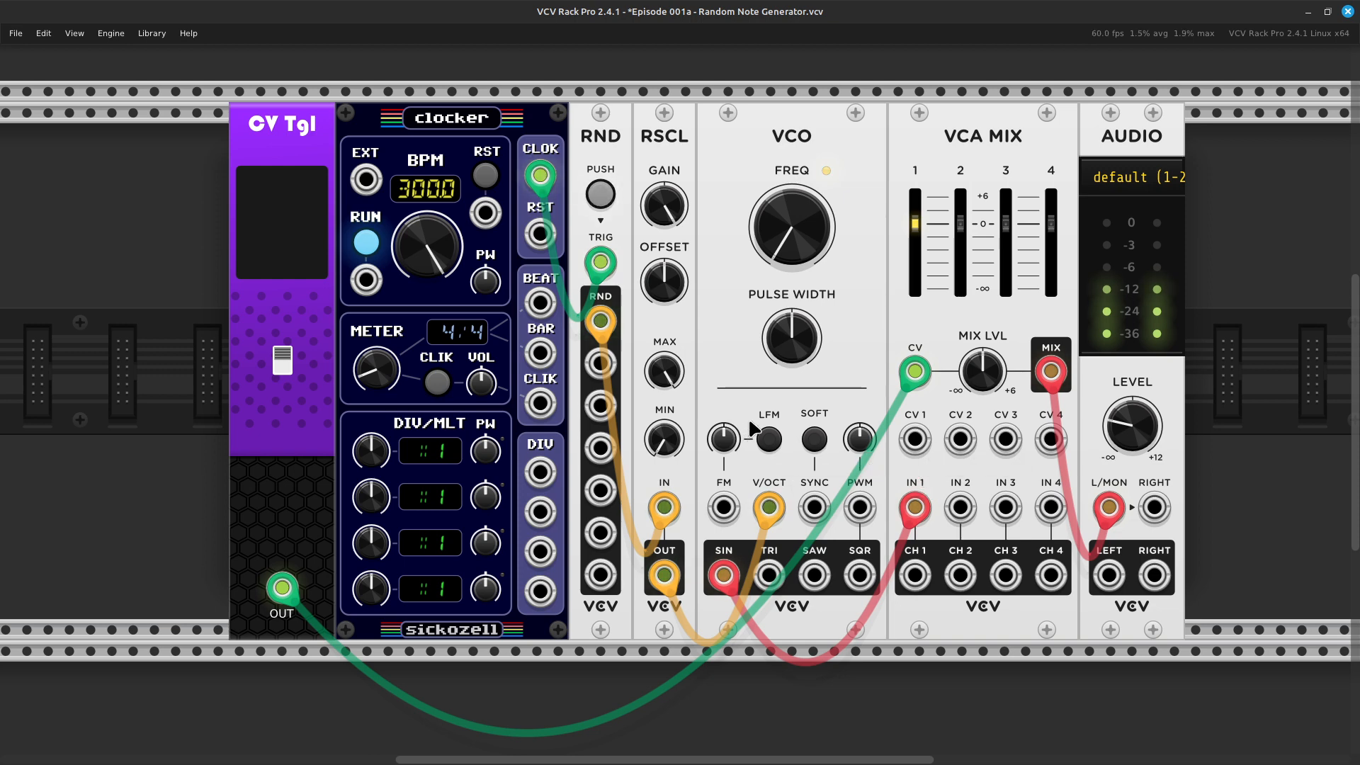
left_click(287, 374)
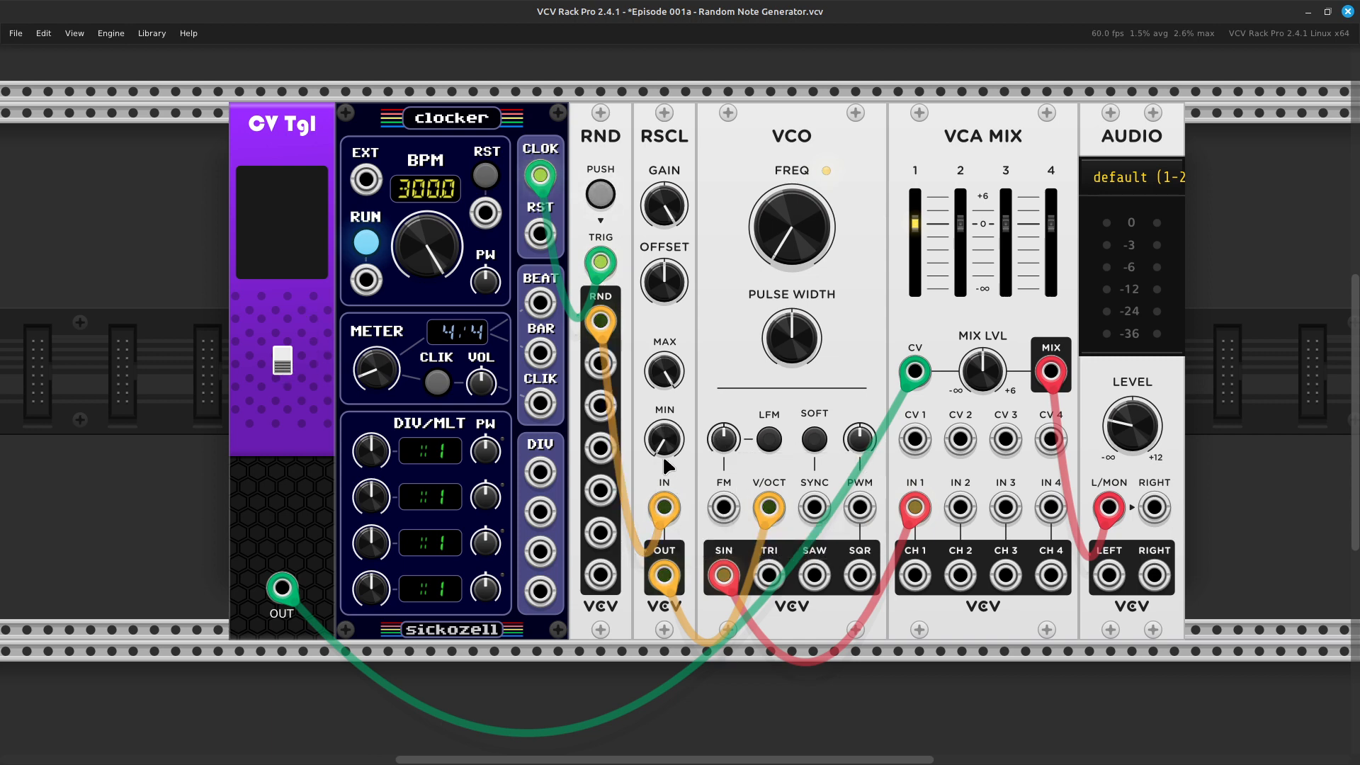
Switch the CV toggle on and raise the RSCL minimum to slightly past the knob's midpoint
left_click(283, 360)
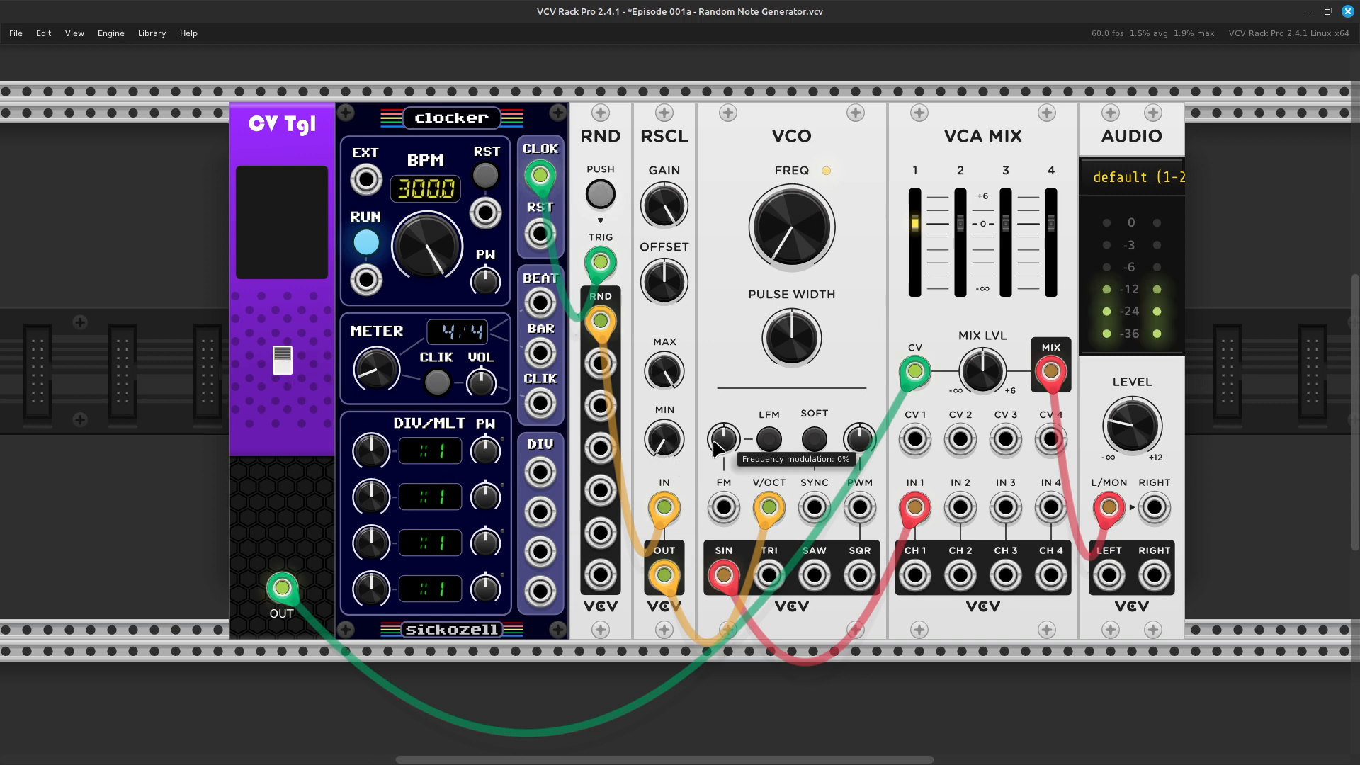
left_click_drag(672, 451, 672, 321)
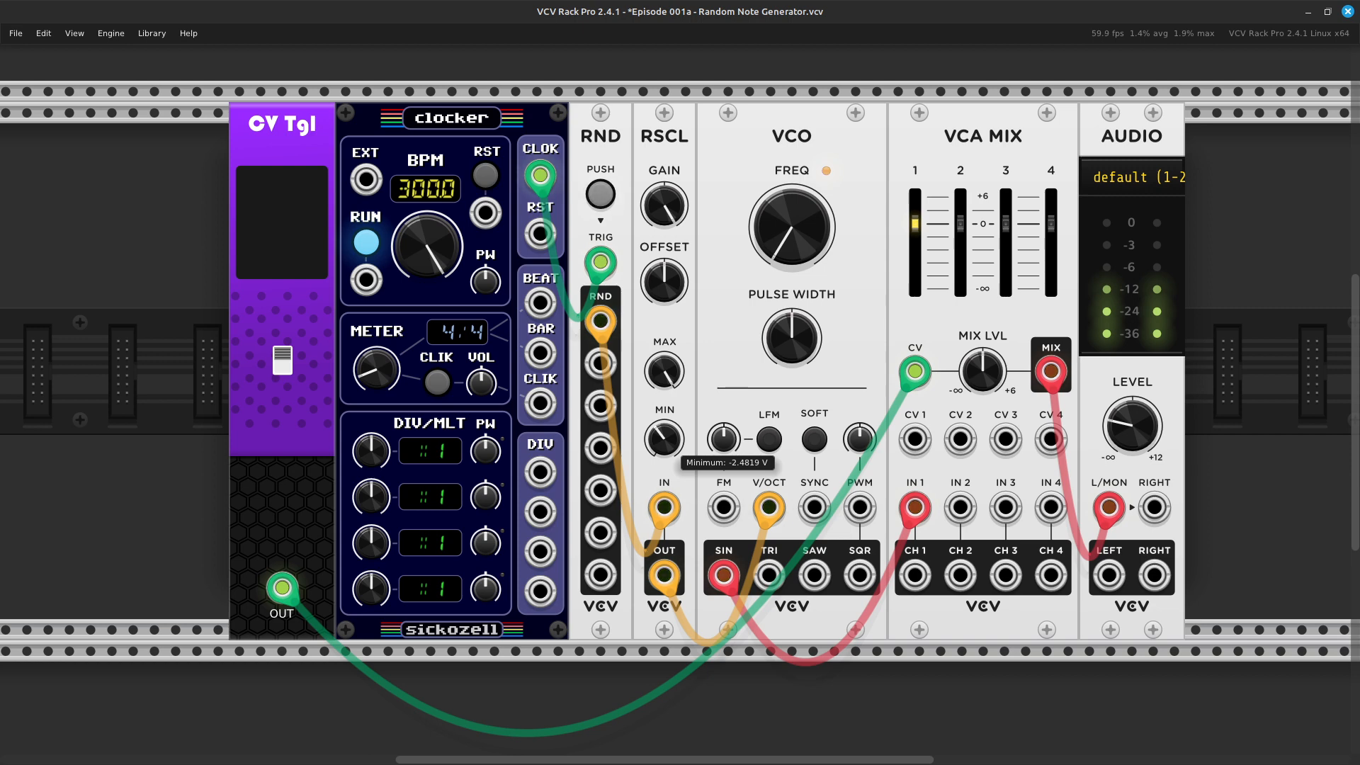
left_click_drag(672, 321, 671, 272)
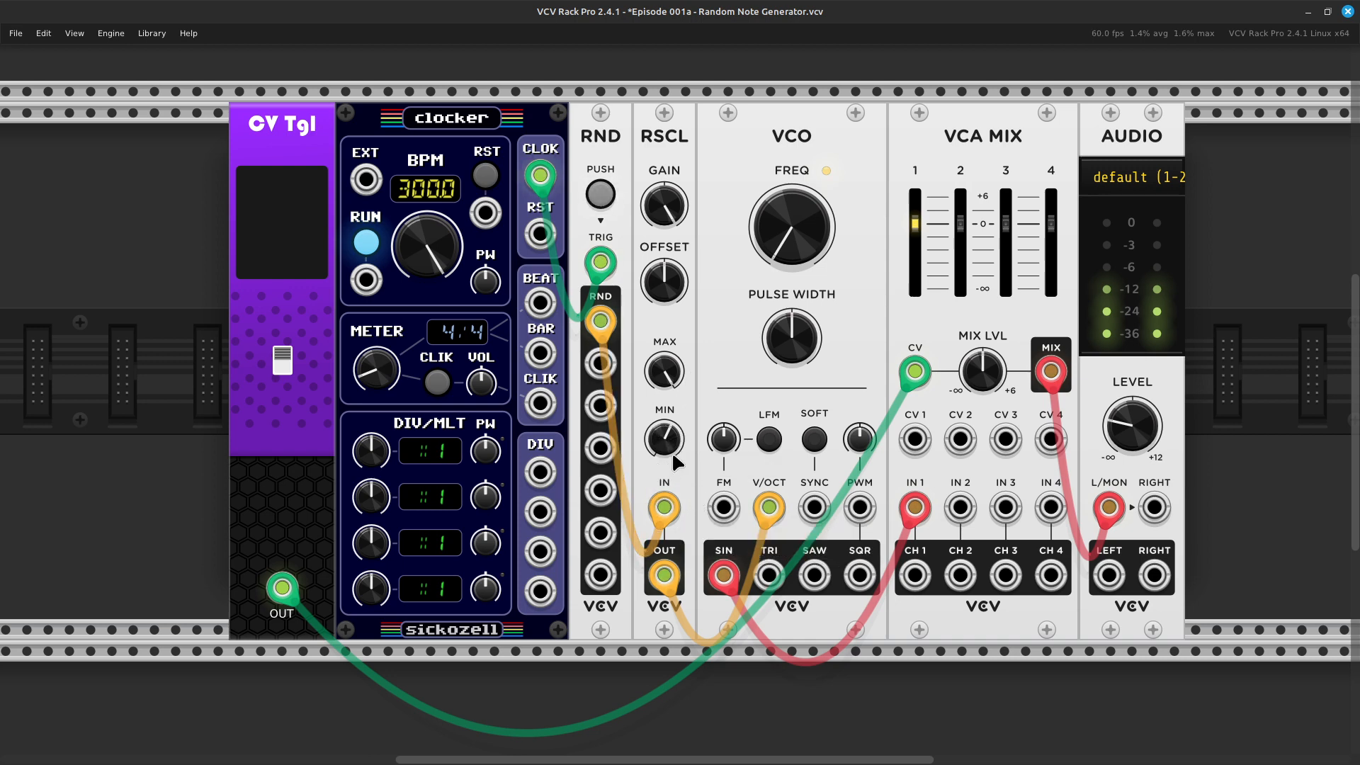
Raise the RSCL minimum to about 3.6145 V while the patch plays, and switch the CV toggle off
mouse_move(667, 443)
left_click_drag(664, 440, 665, 429)
left_click(286, 370)
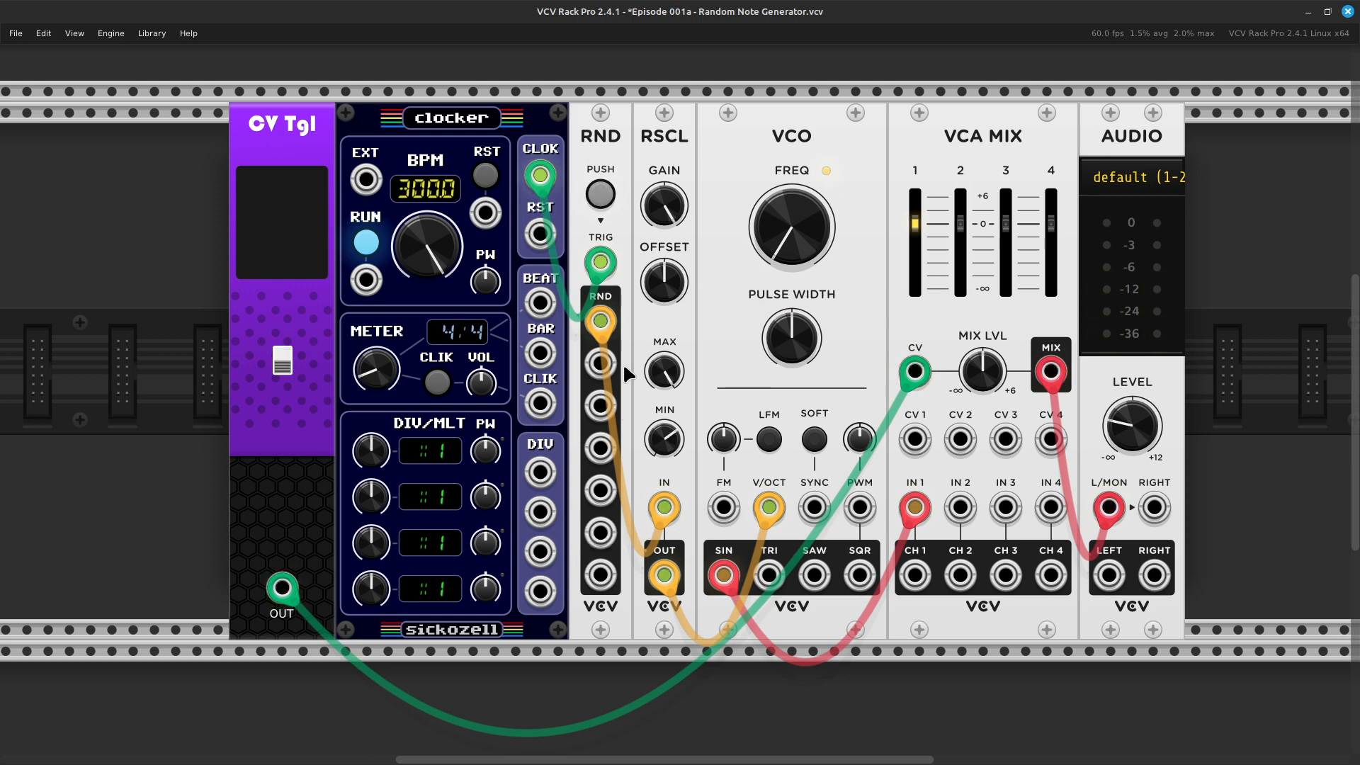
Lower the RSCL maximum to about 5.253 V with the patch playing, and switch the CV toggle off
mouse_move(668, 434)
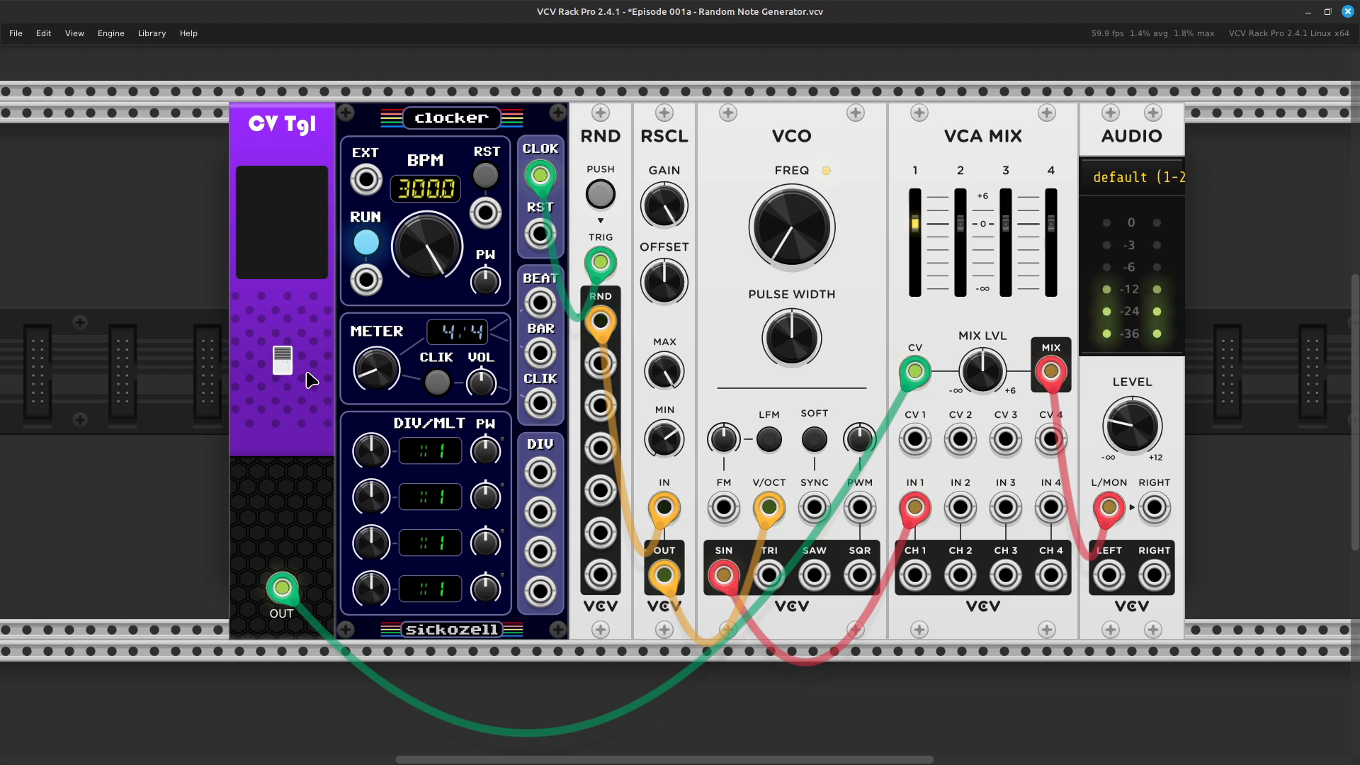
mouse_move(666, 386)
left_mouse_down()
mouse_move(666, 407)
mouse_move(663, 372)
left_mouse_up()
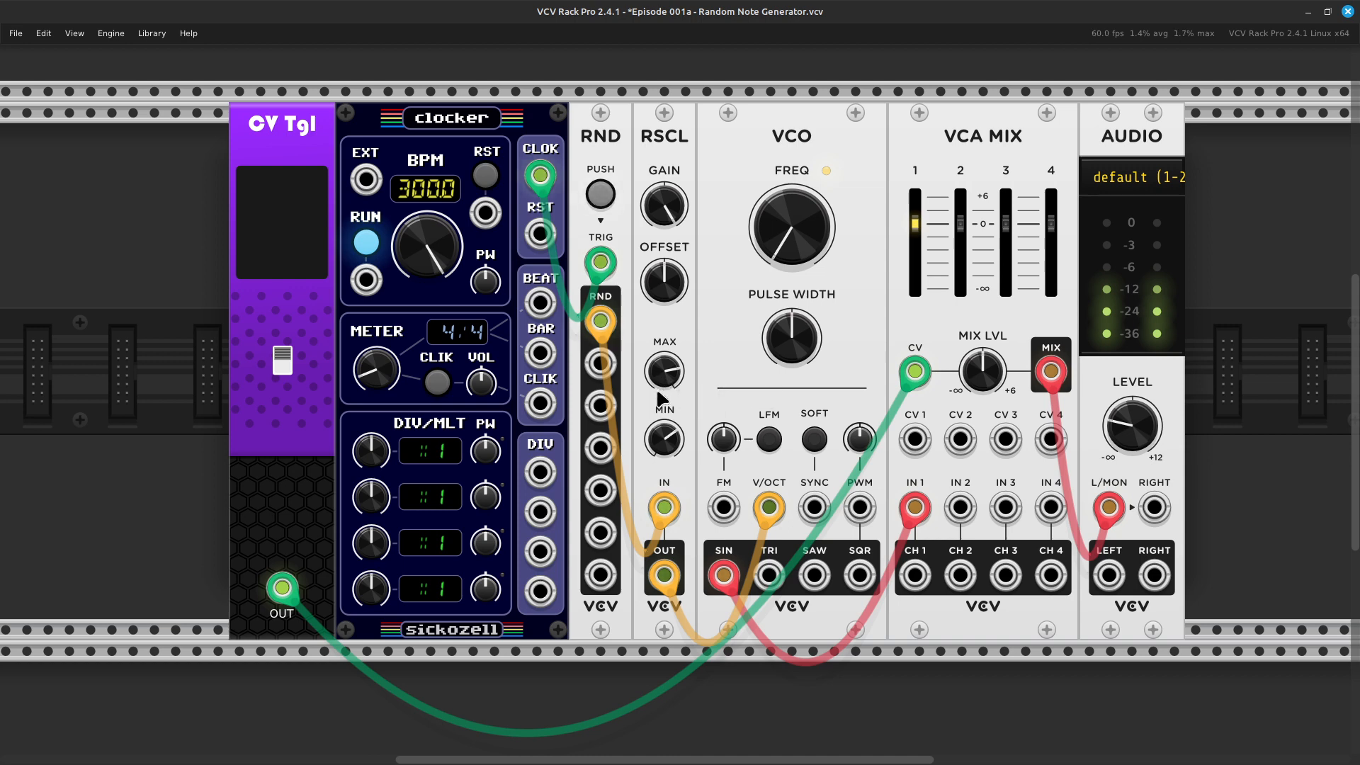
left_click(282, 364)
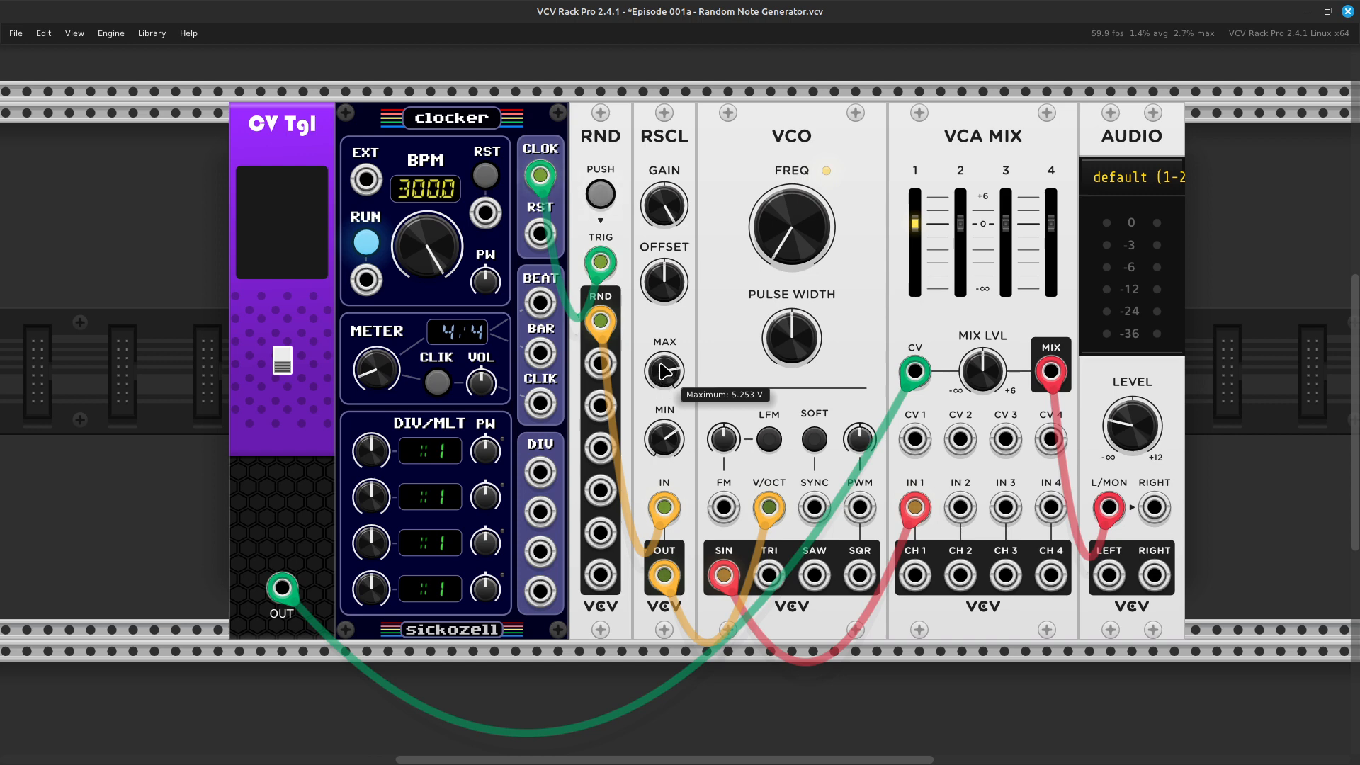
With the CV toggle on, nudge the RSCL maximum up and the minimum slightly down, and switch the toggle off
left_click(282, 363)
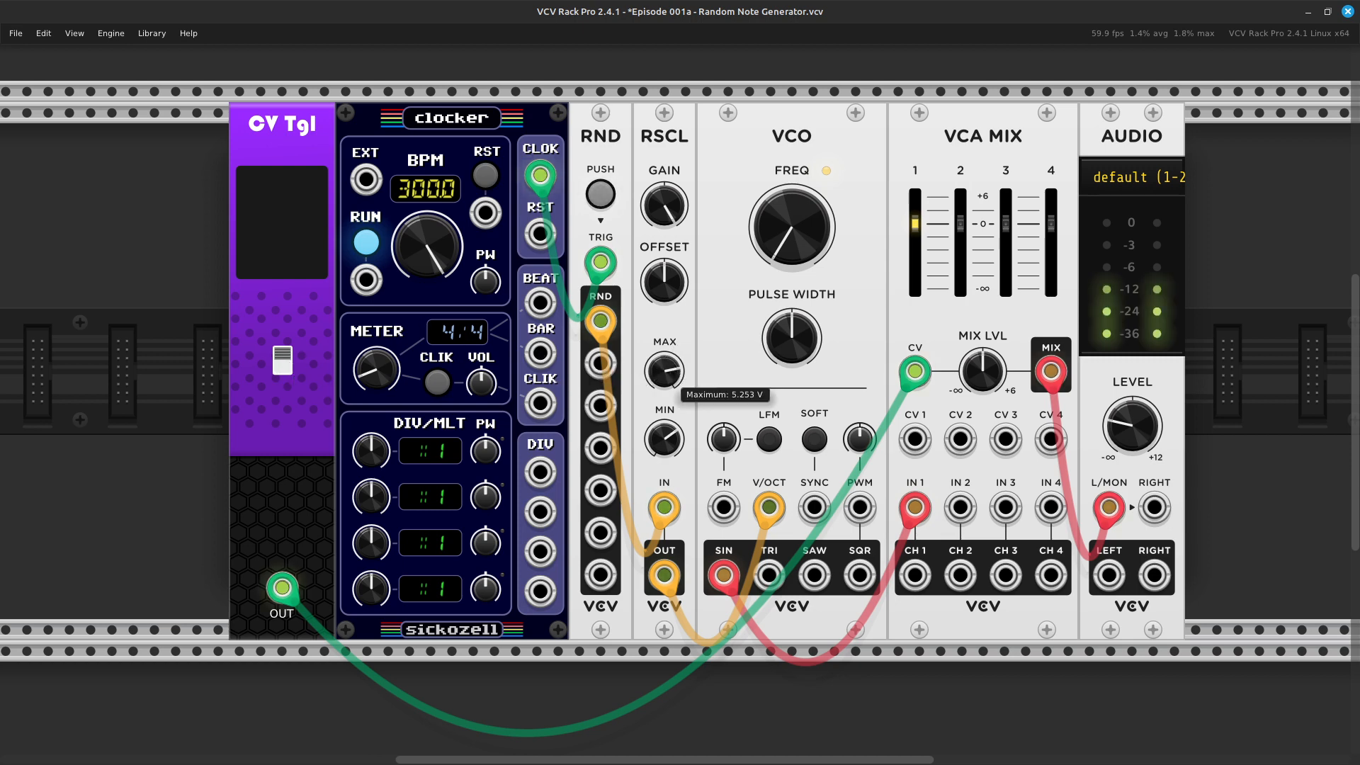
left_click_drag(665, 370, 665, 361)
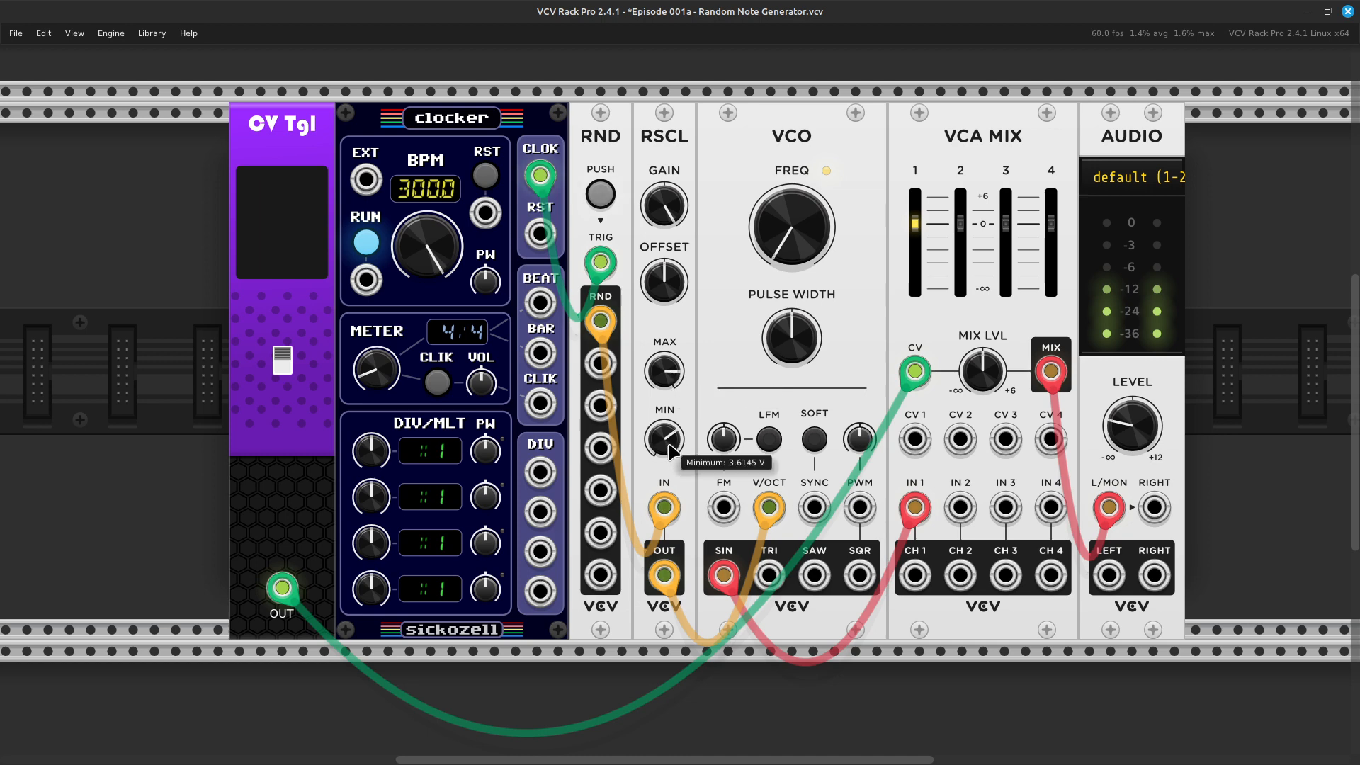
left_click_drag(665, 439, 664, 400)
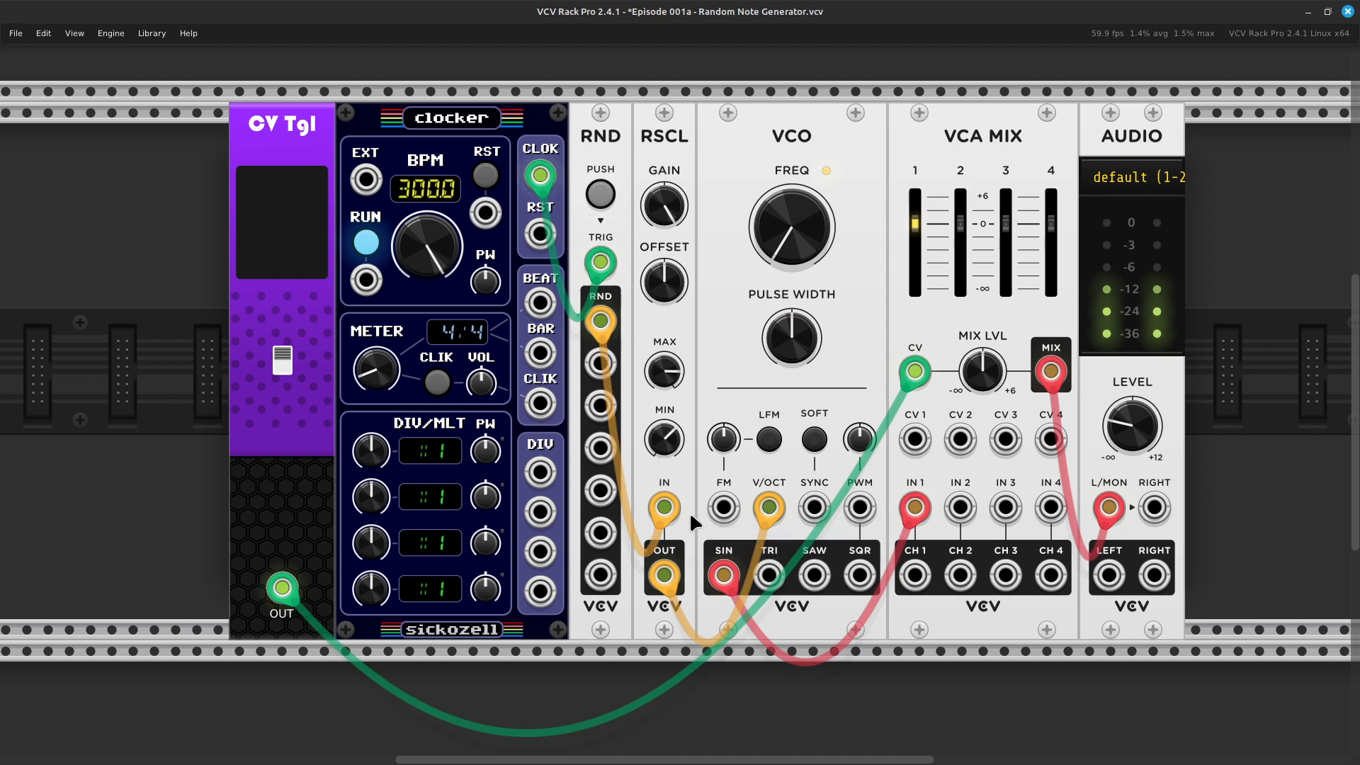
left_click(286, 370)
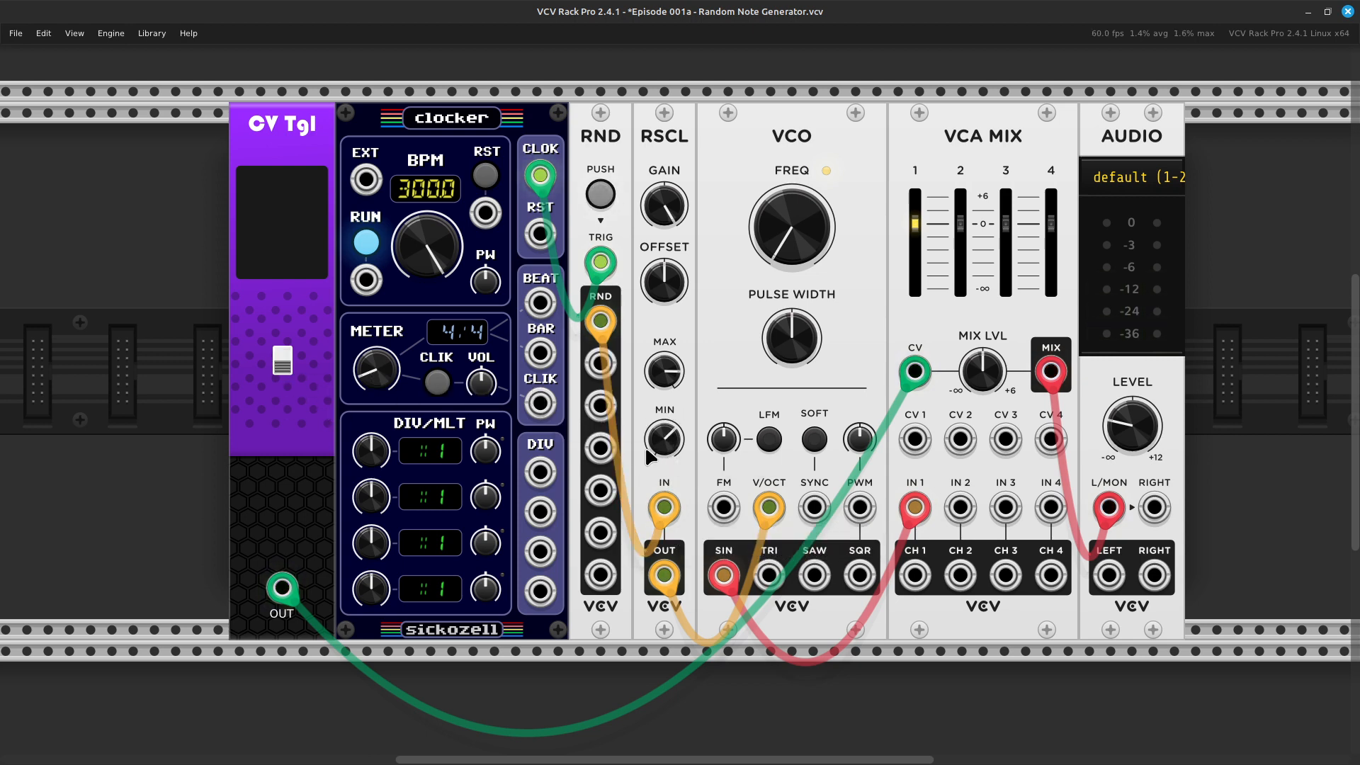
Patch a yellow cable from the second RND output to the VCO FM input
mouse_move(671, 444)
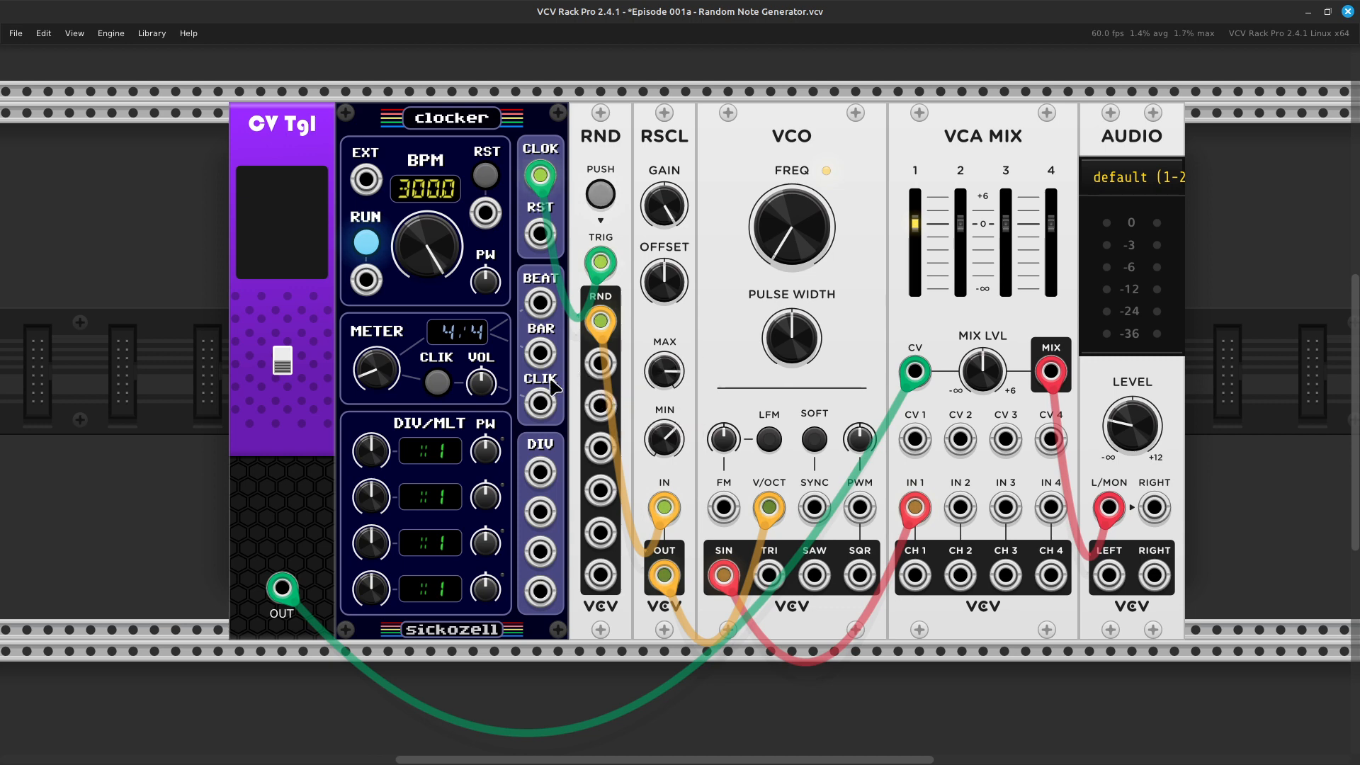
right_click(594, 363)
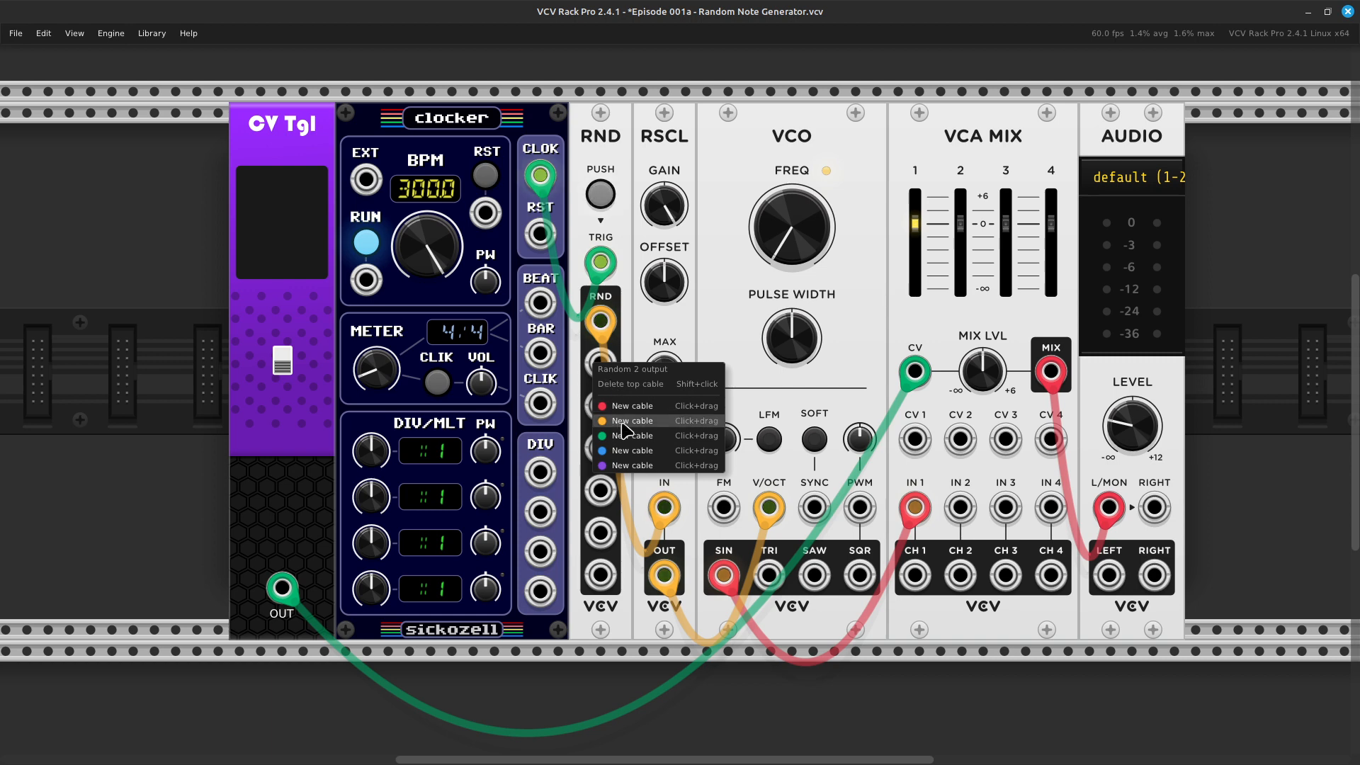
left_click_drag(627, 425, 718, 517)
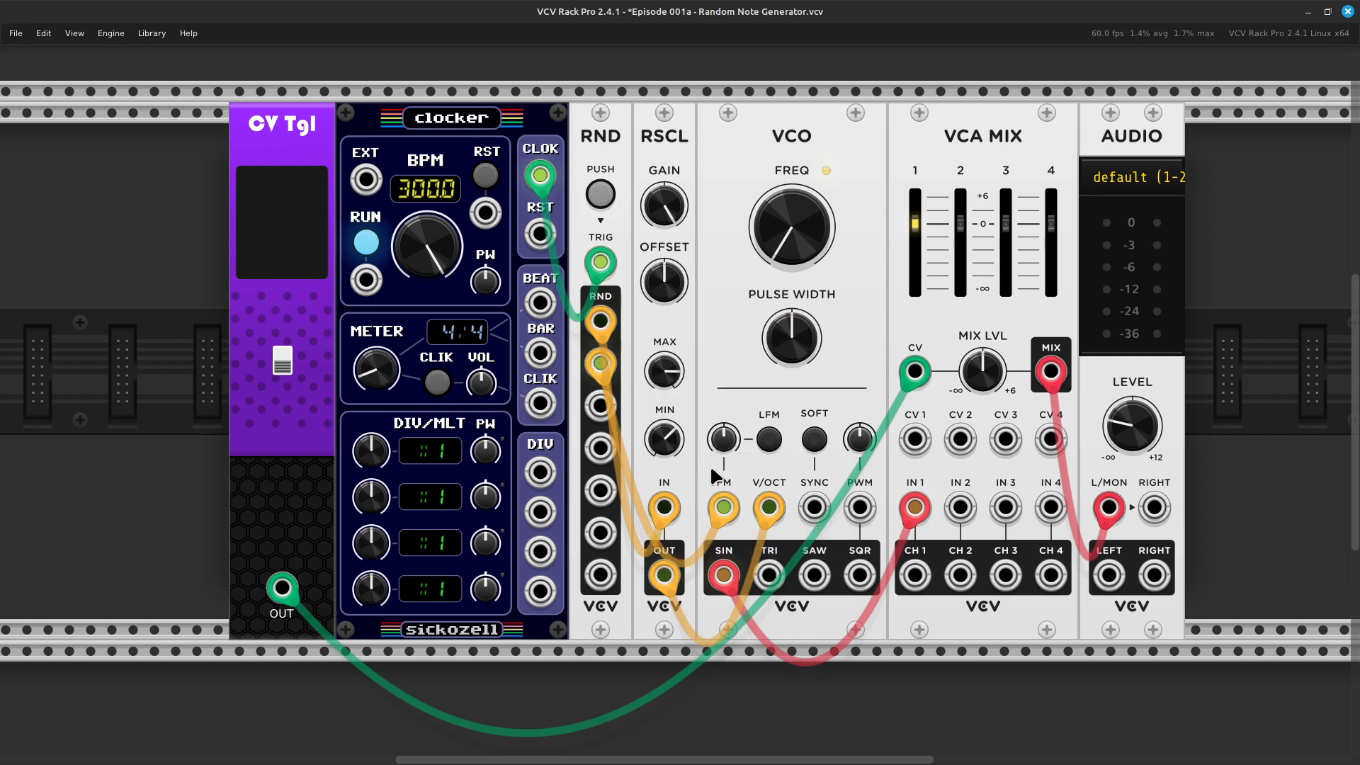
Switch the CV toggle on, raise the VCO FM amount to partway past the knob's midpoint, and switch the toggle off
left_click(285, 364)
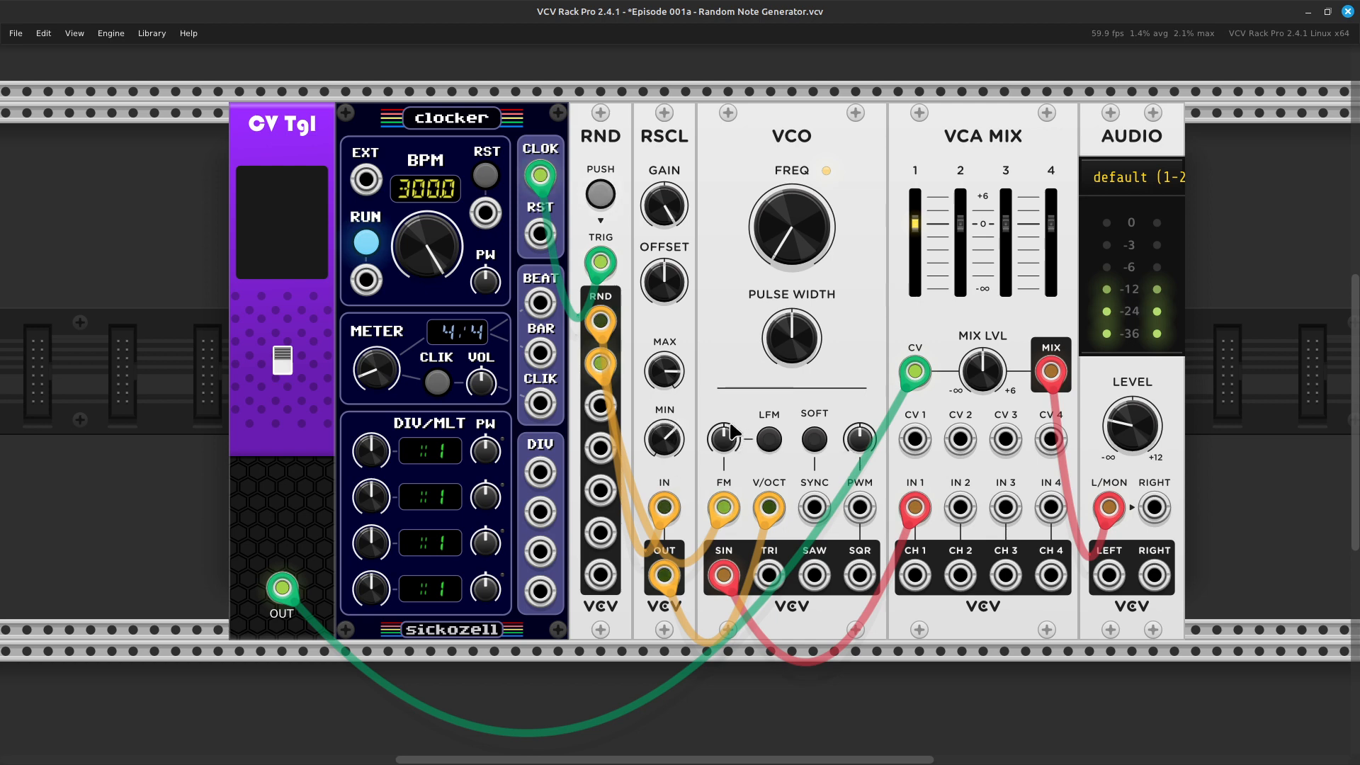
left_click_drag(723, 438, 723, 414)
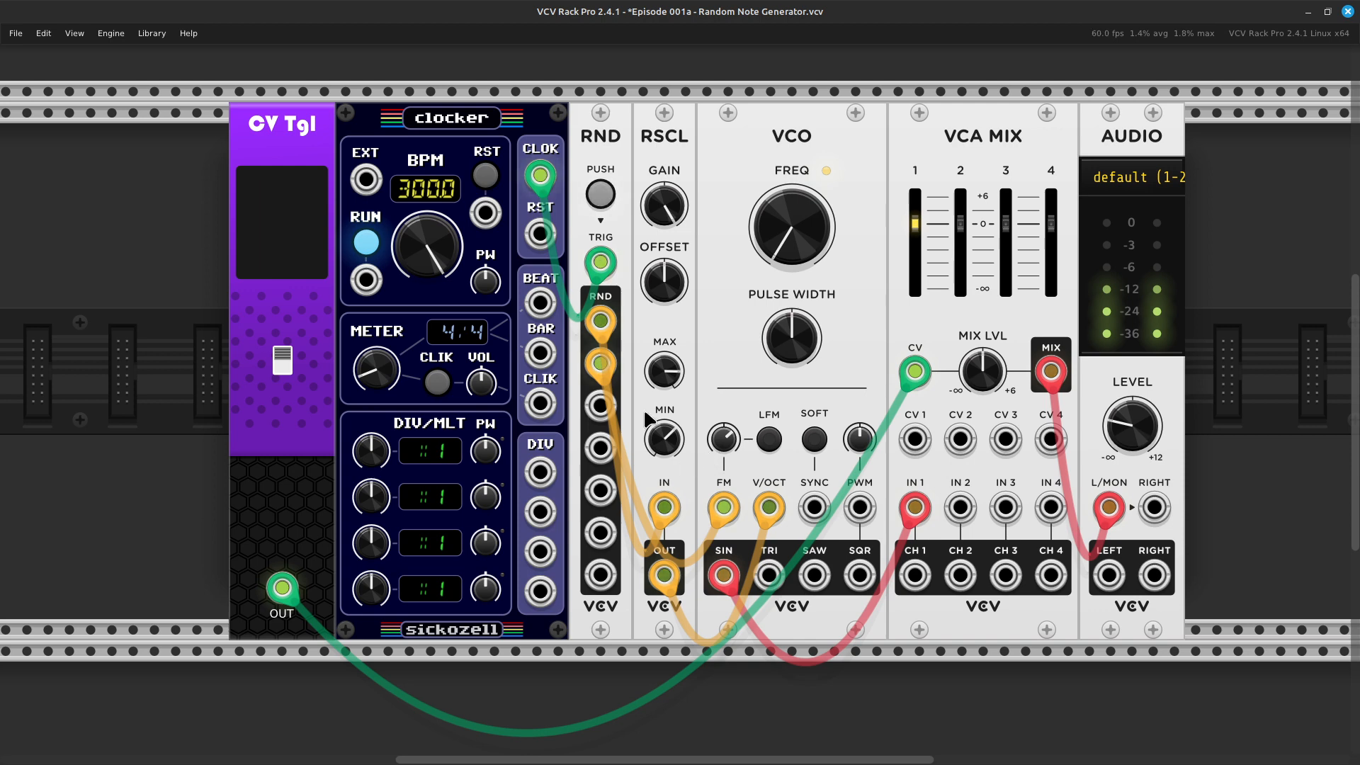
left_click(284, 372)
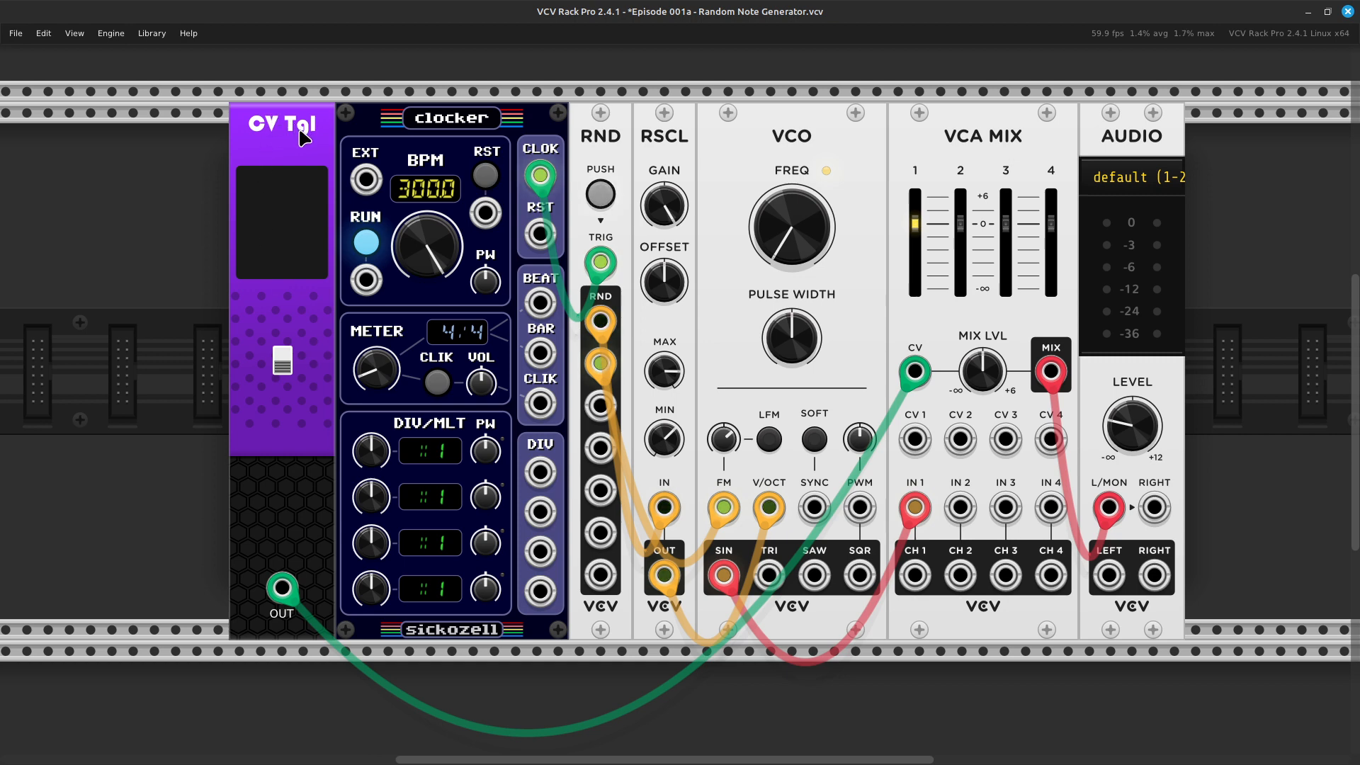
Move the CV Tgl module away from clocker, search the module library for process, and add the VCV PROCESS module between them
left_click_drag(296, 152, 263, 152)
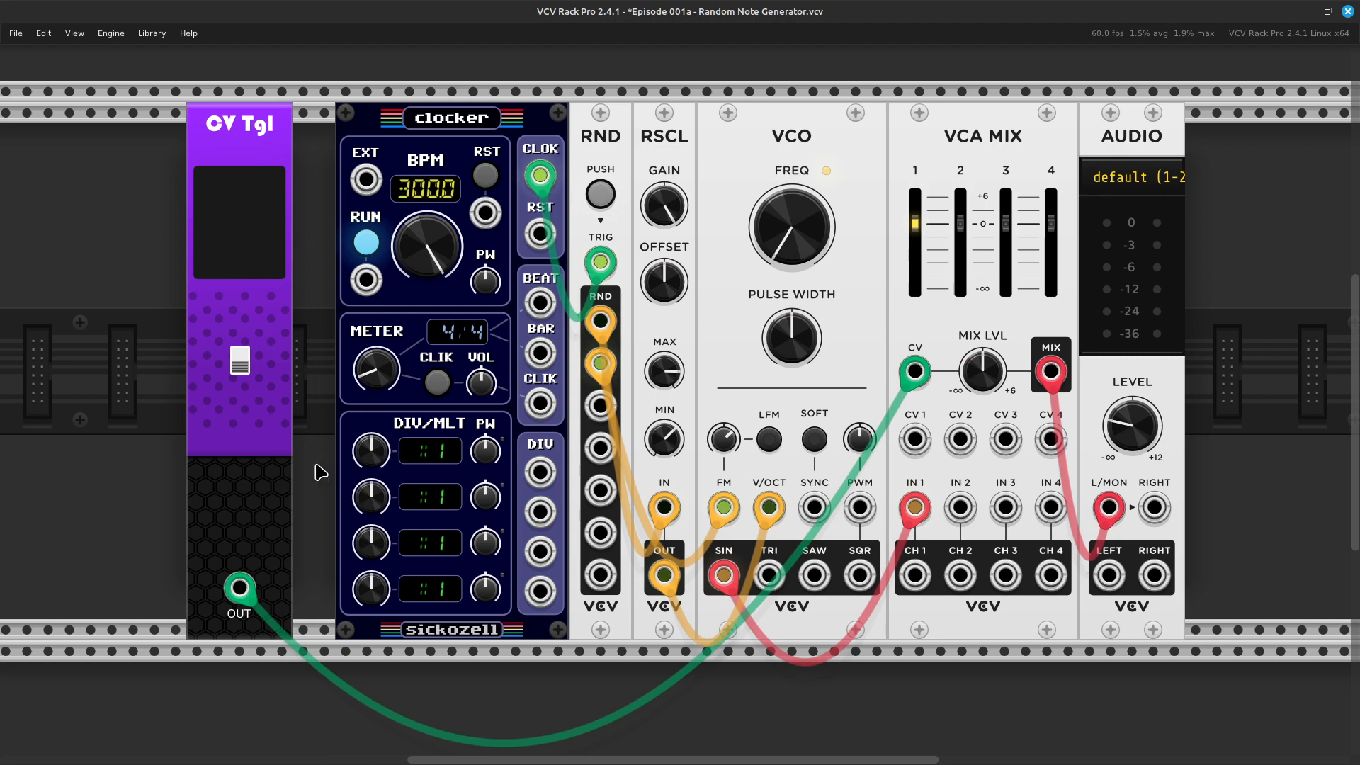
right_click(321, 473)
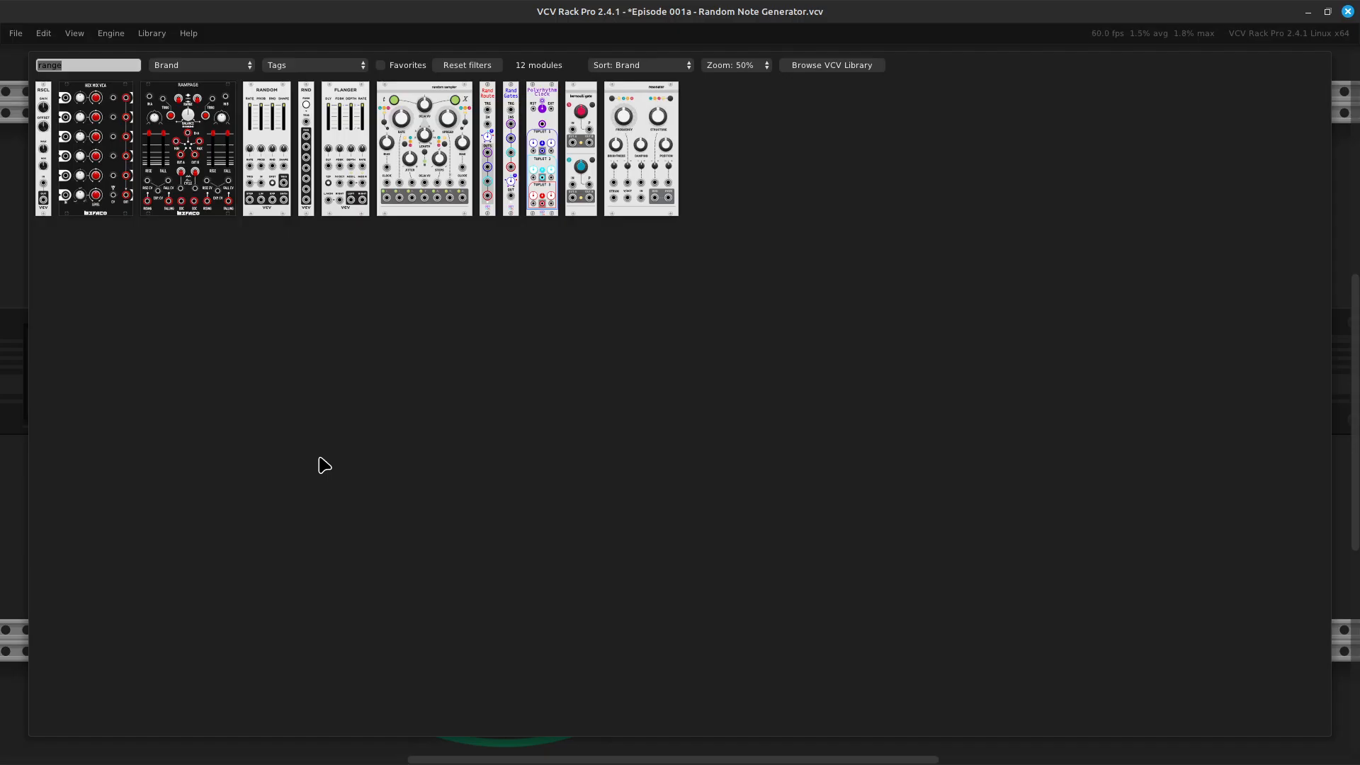
key("BackSpace")
type("p")
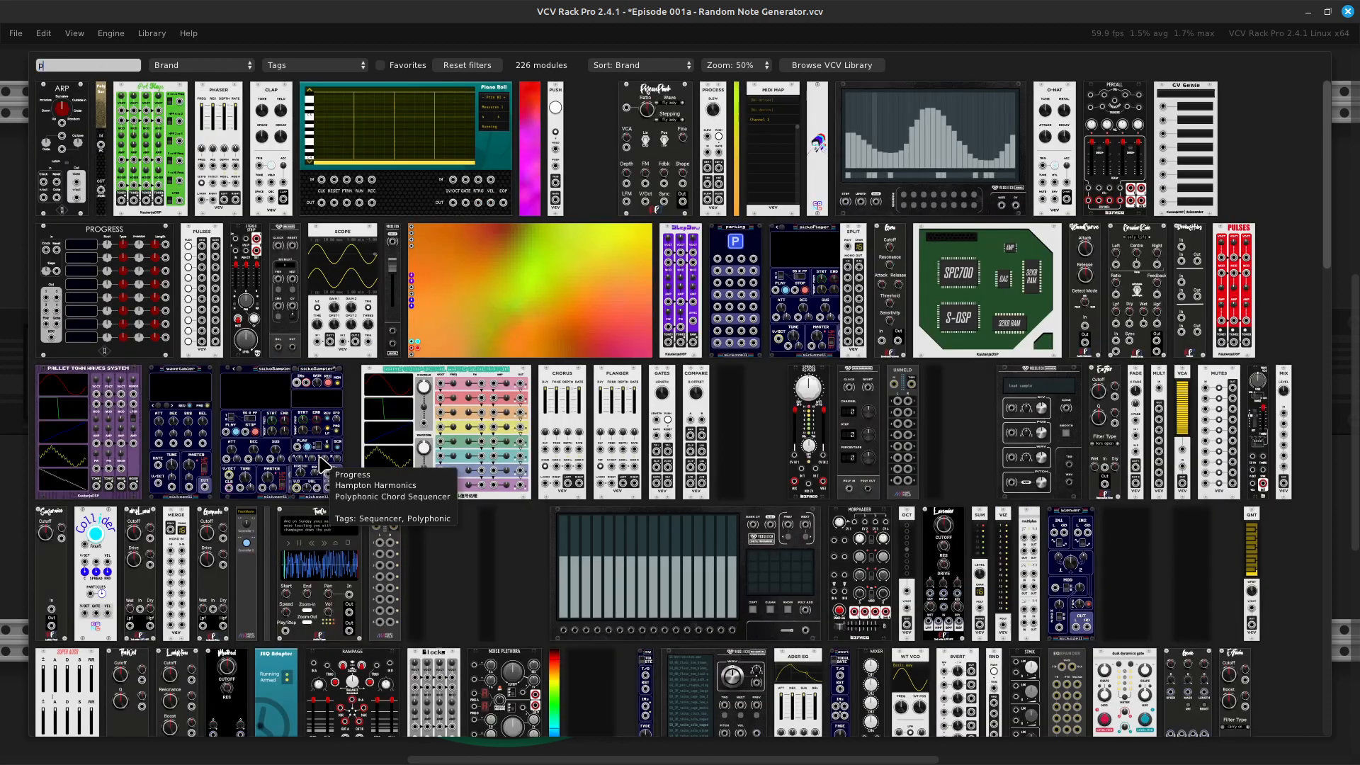
type("rocess")
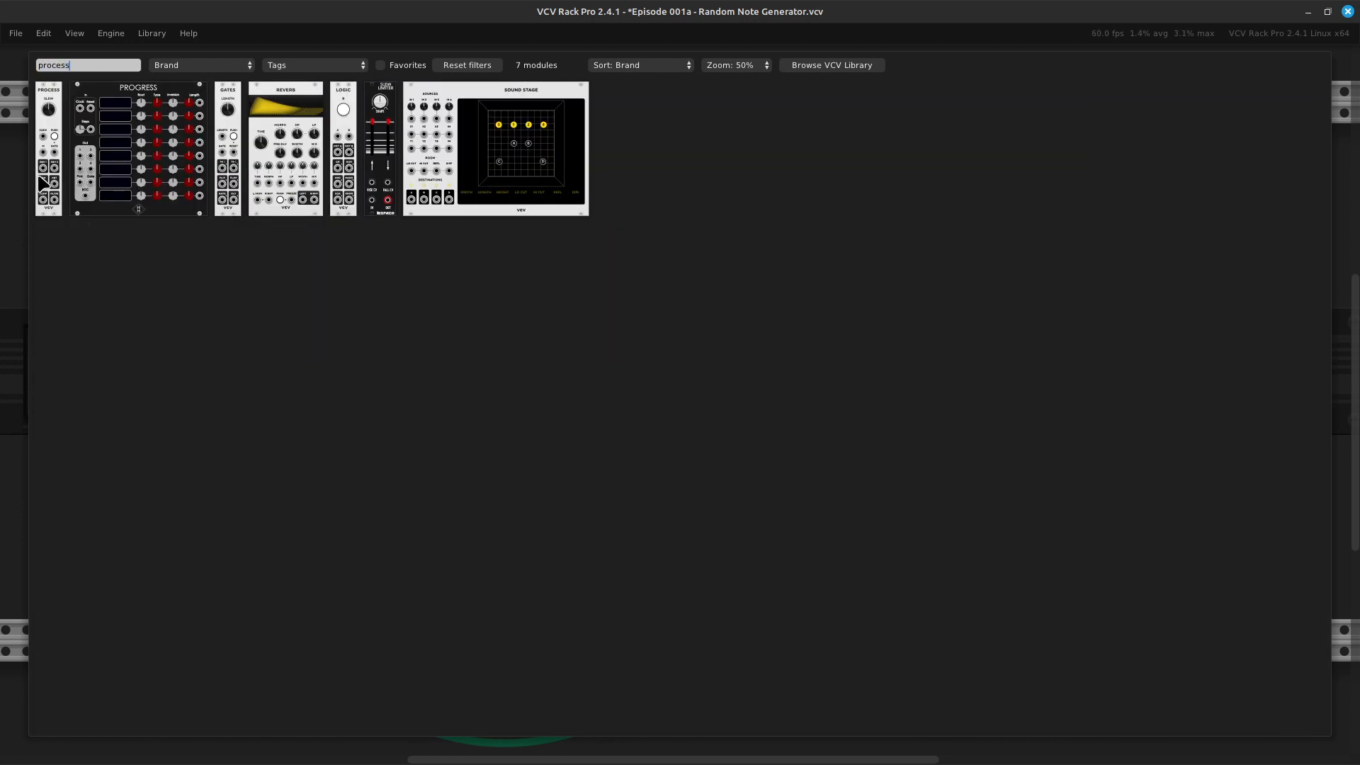
left_click(43, 182)
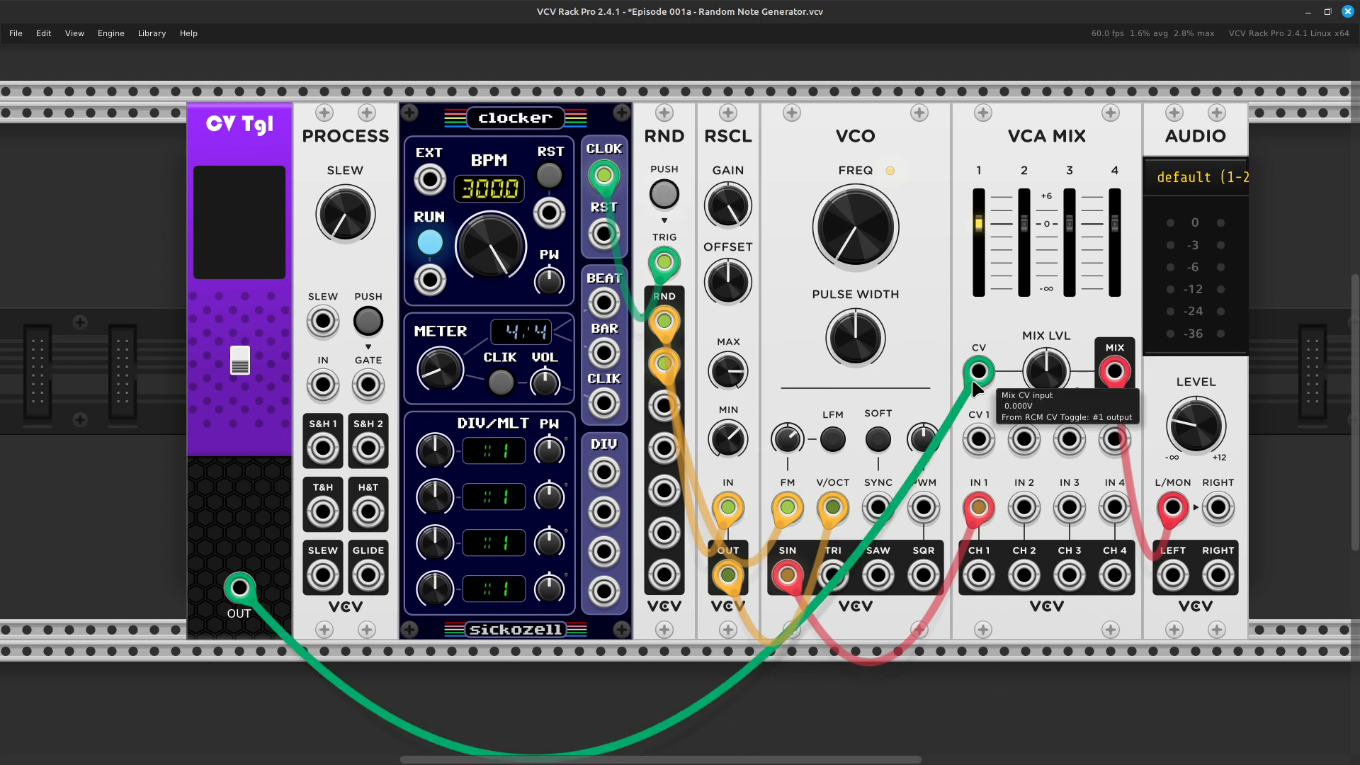
Turn the AUDIO level fully down and reroute the CV Tgl cable from VCA MIX CV to the PROCESS IN jack
mouse_move(1204, 446)
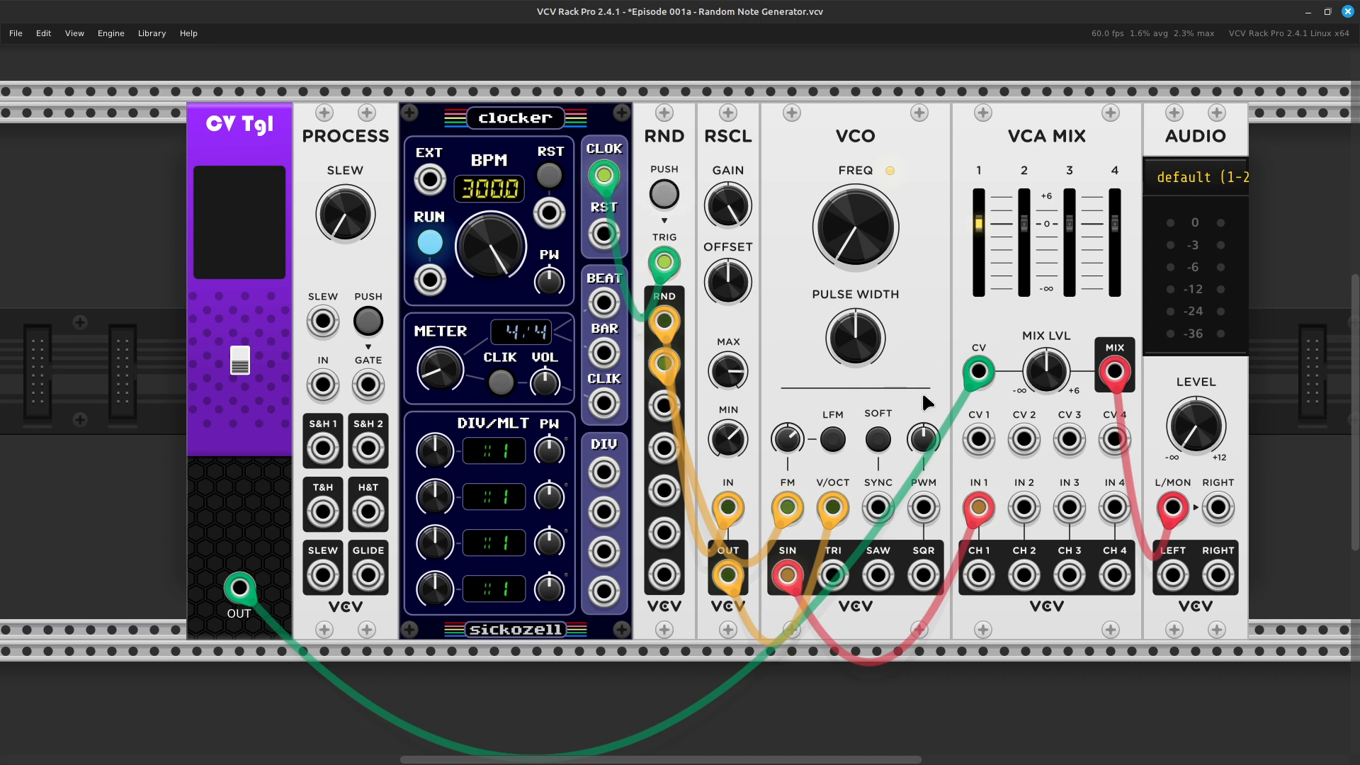
mouse_move(991, 382)
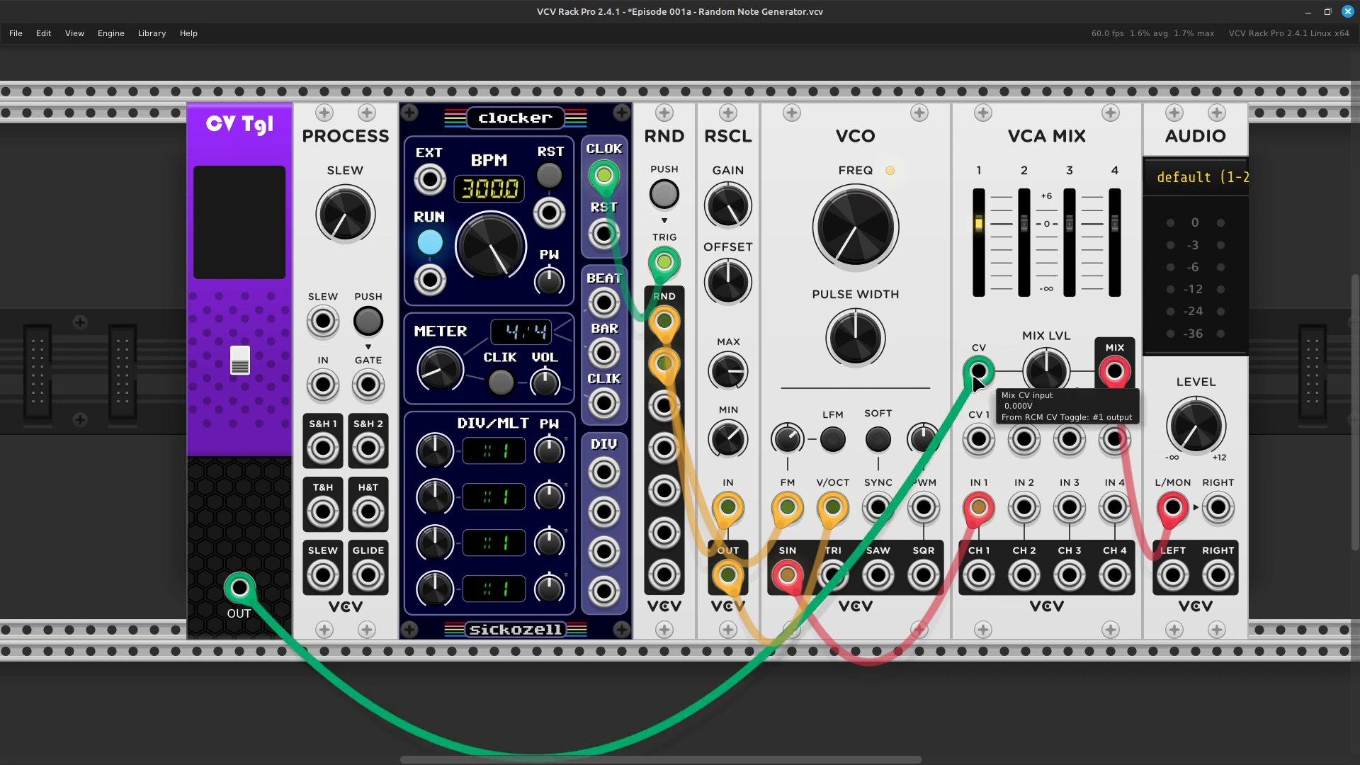
left_click_drag(978, 371, 316, 392)
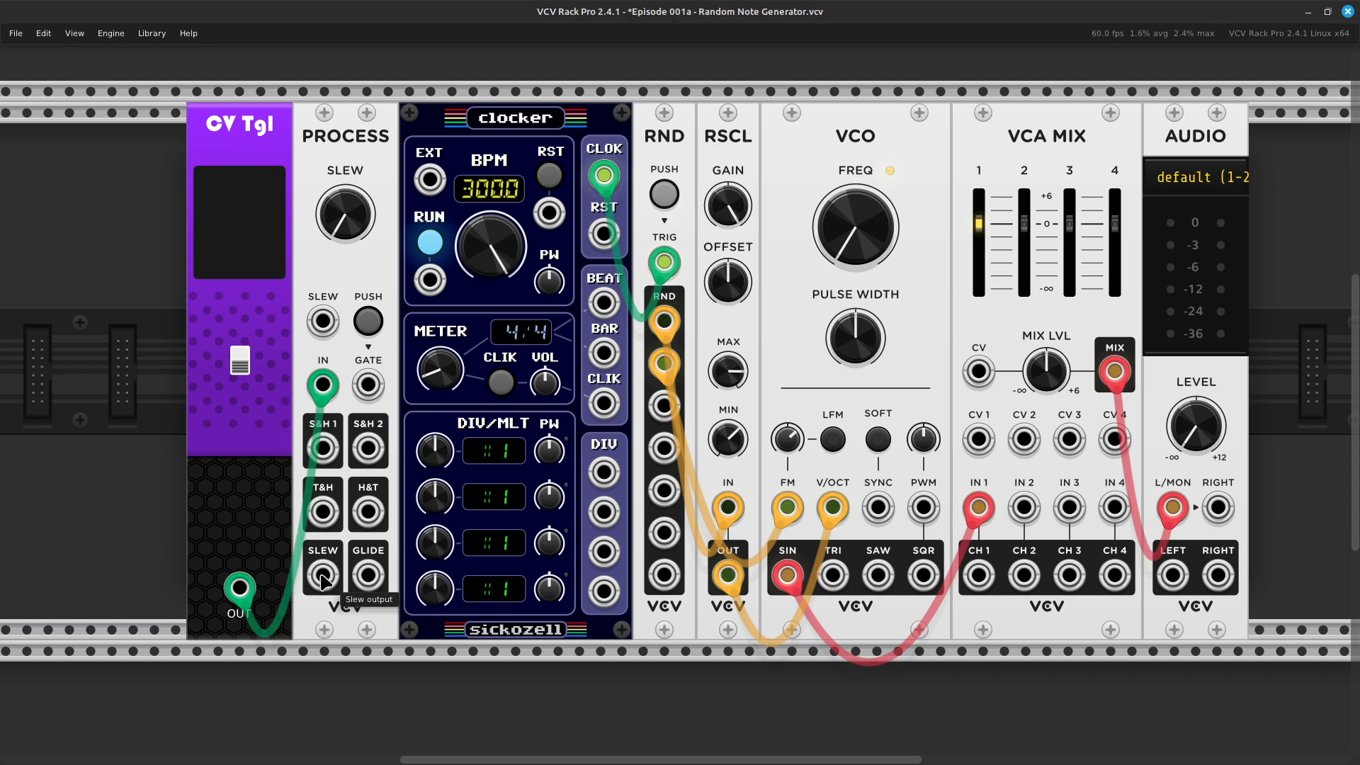
Patch a green cable from the PROCESS SLEW output to the VCA MIX CV input
right_click(324, 579)
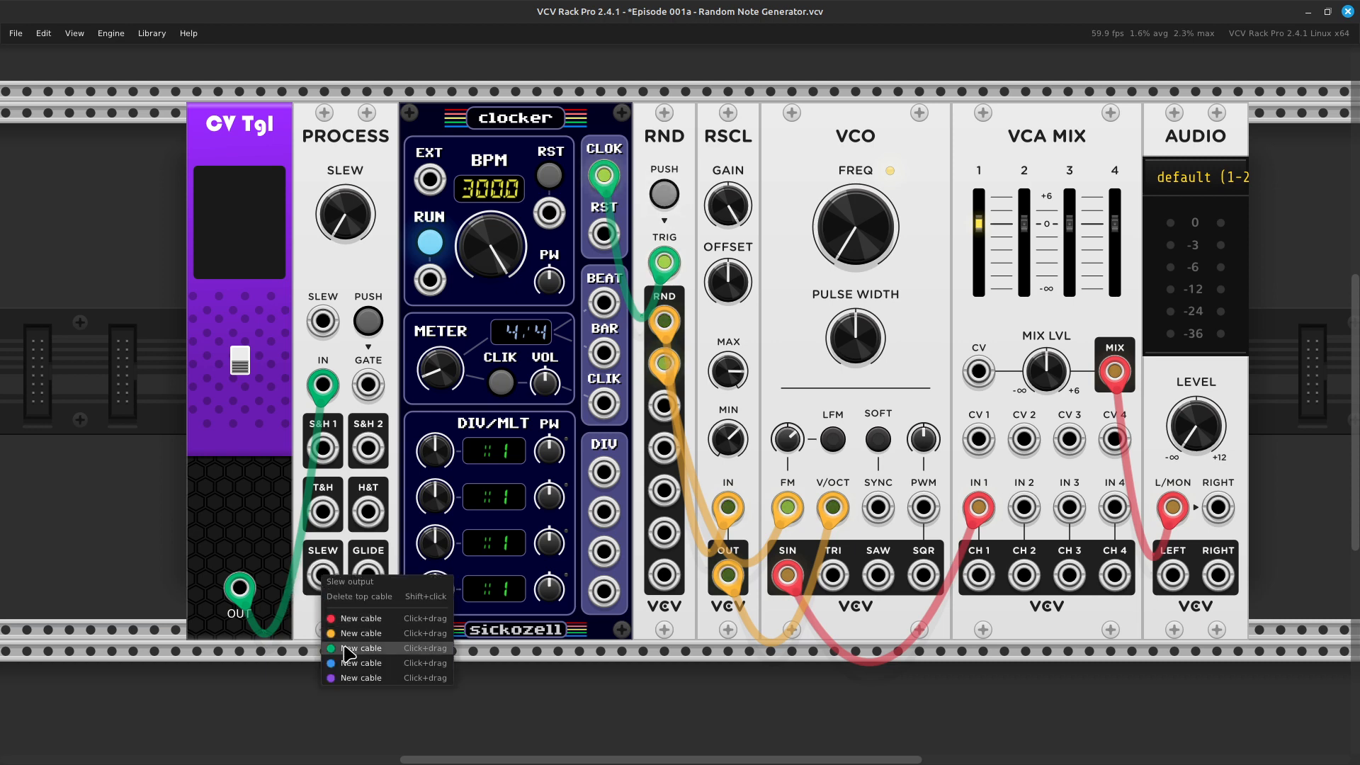
left_click_drag(345, 654, 978, 371)
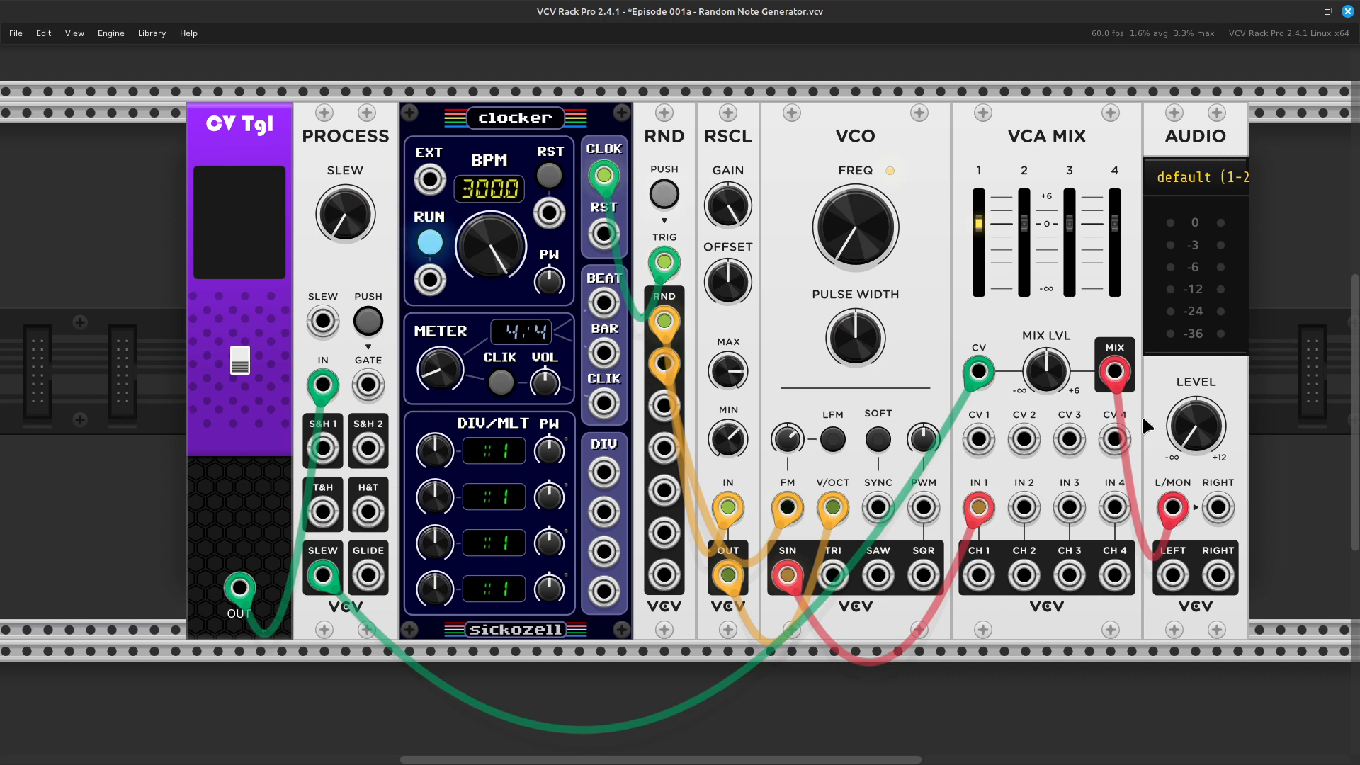
Raise the AUDIO level and set the PROCESS slew to about 11.361 ms/V, testing the fade with the CV toggle on and off
left_click_drag(1227, 438, 1228, 409)
left_click_drag(339, 233, 339, 214)
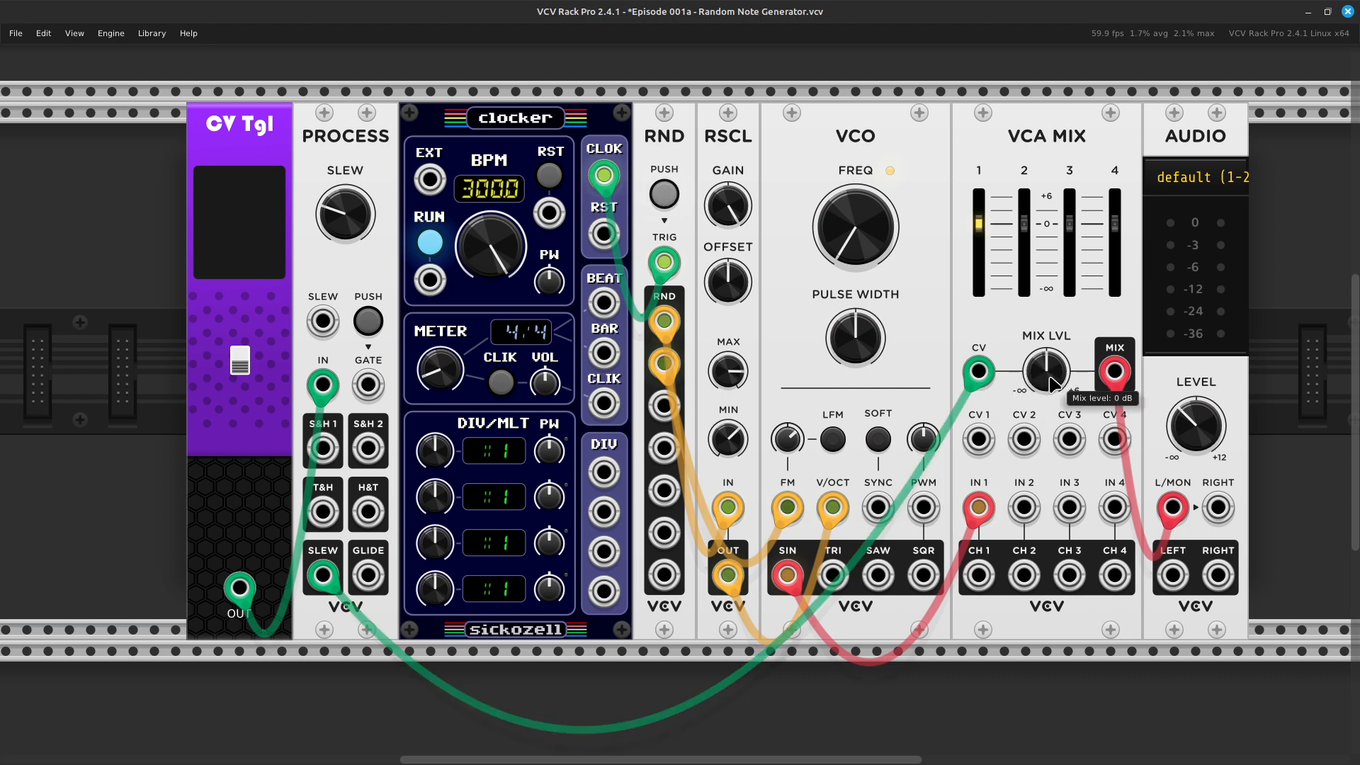
left_click(241, 364)
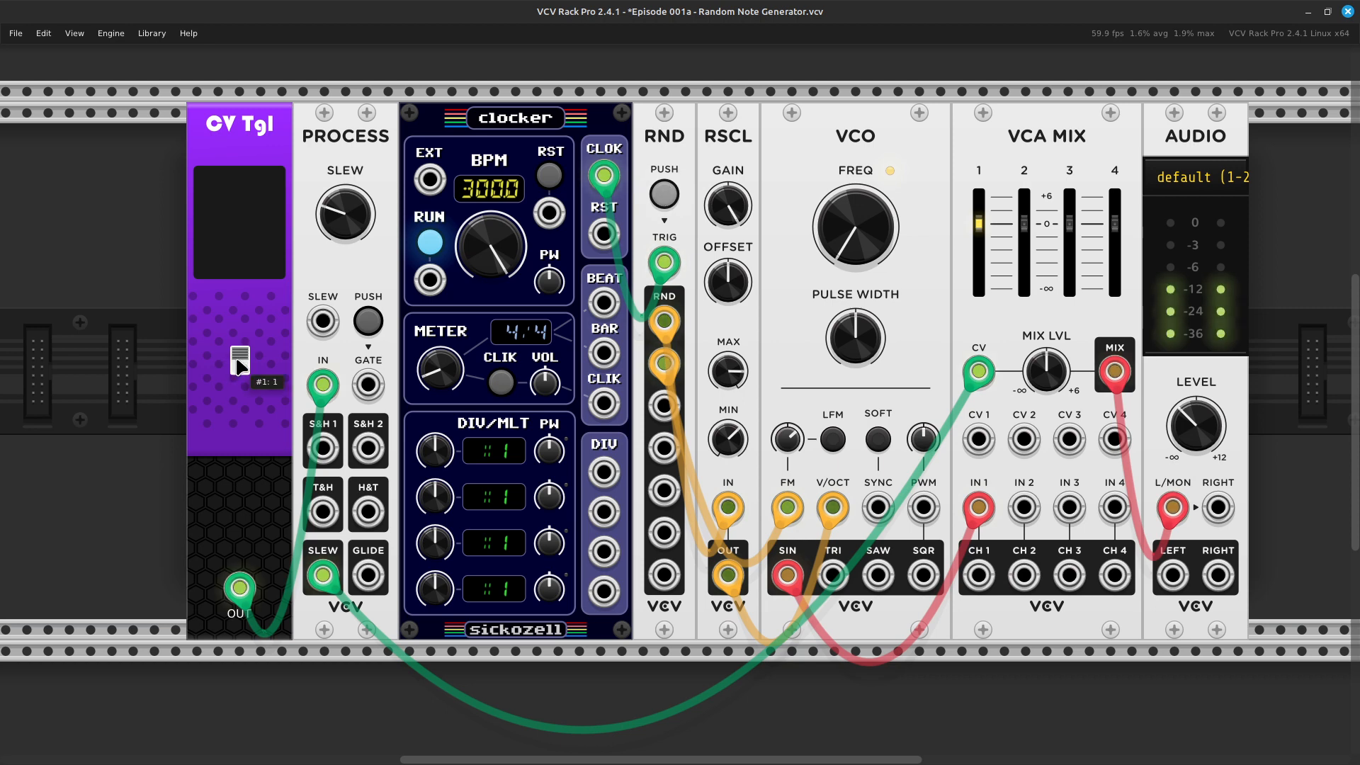
left_click(241, 365)
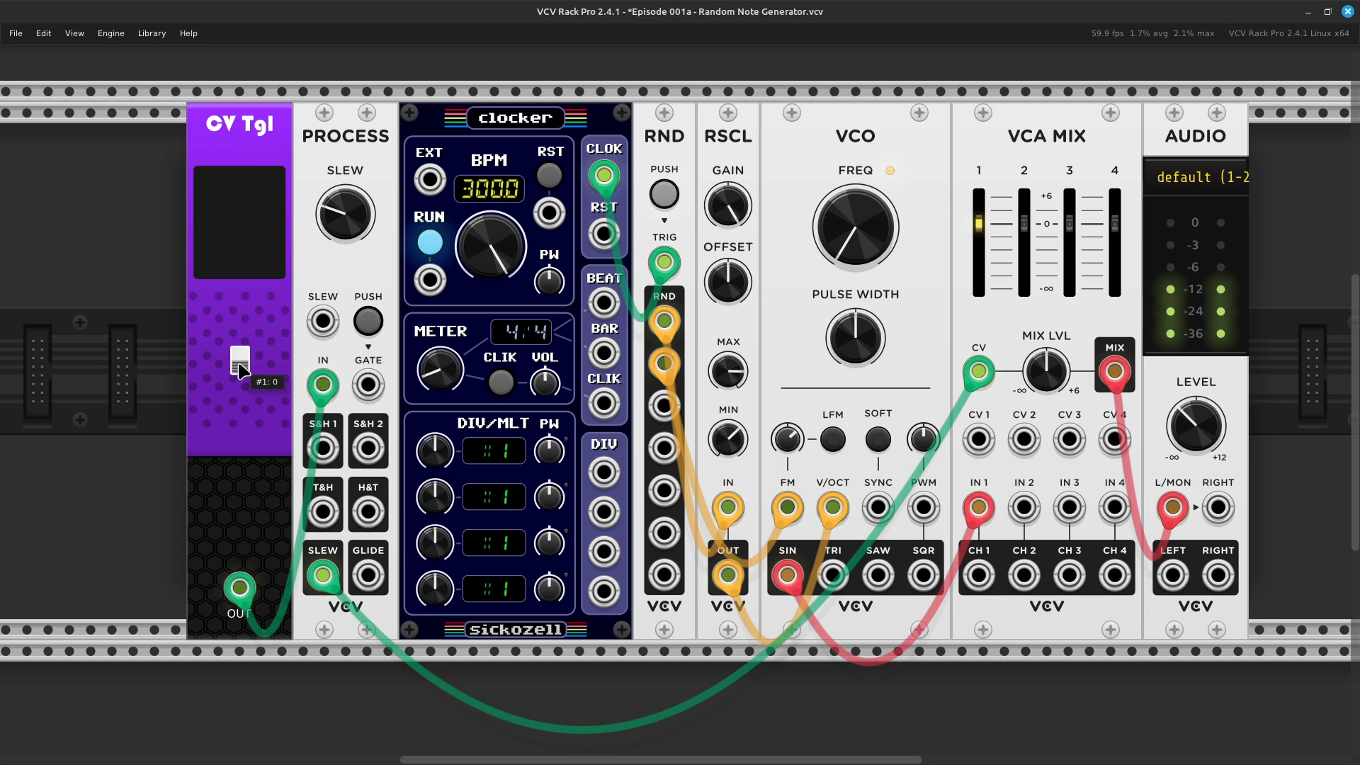
Raise the PROCESS slew to just past the knob's midpoint and test the fade by switching the CV toggle on and off
mouse_move(353, 196)
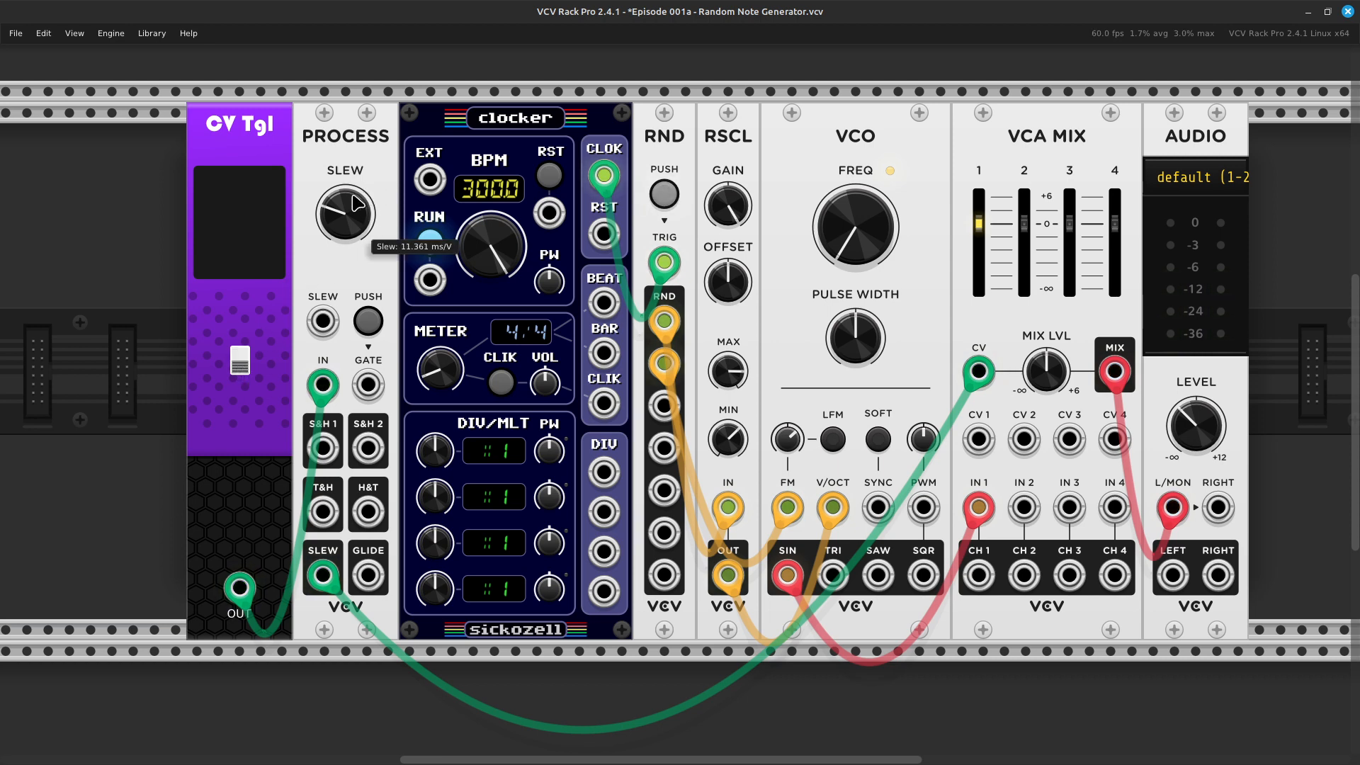
left_click_drag(352, 196, 352, 157)
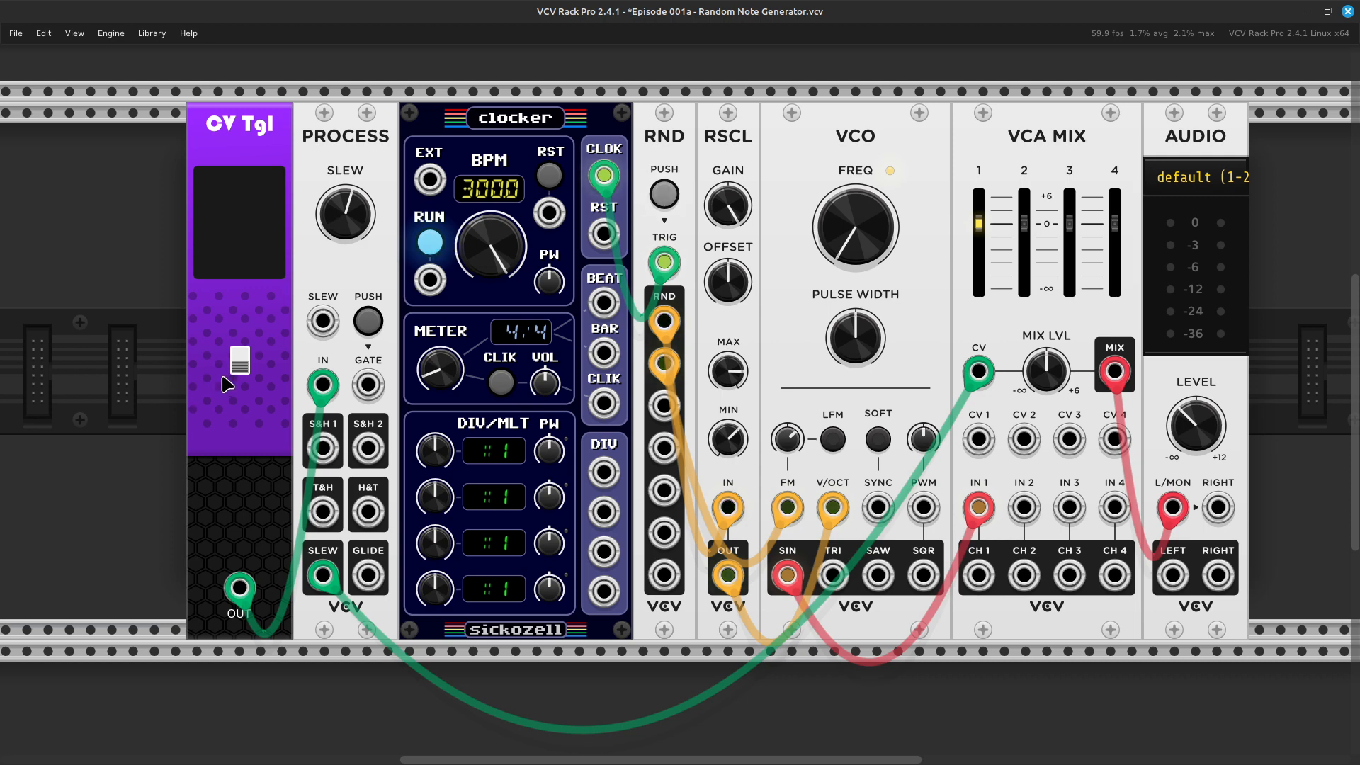
left_click(246, 361)
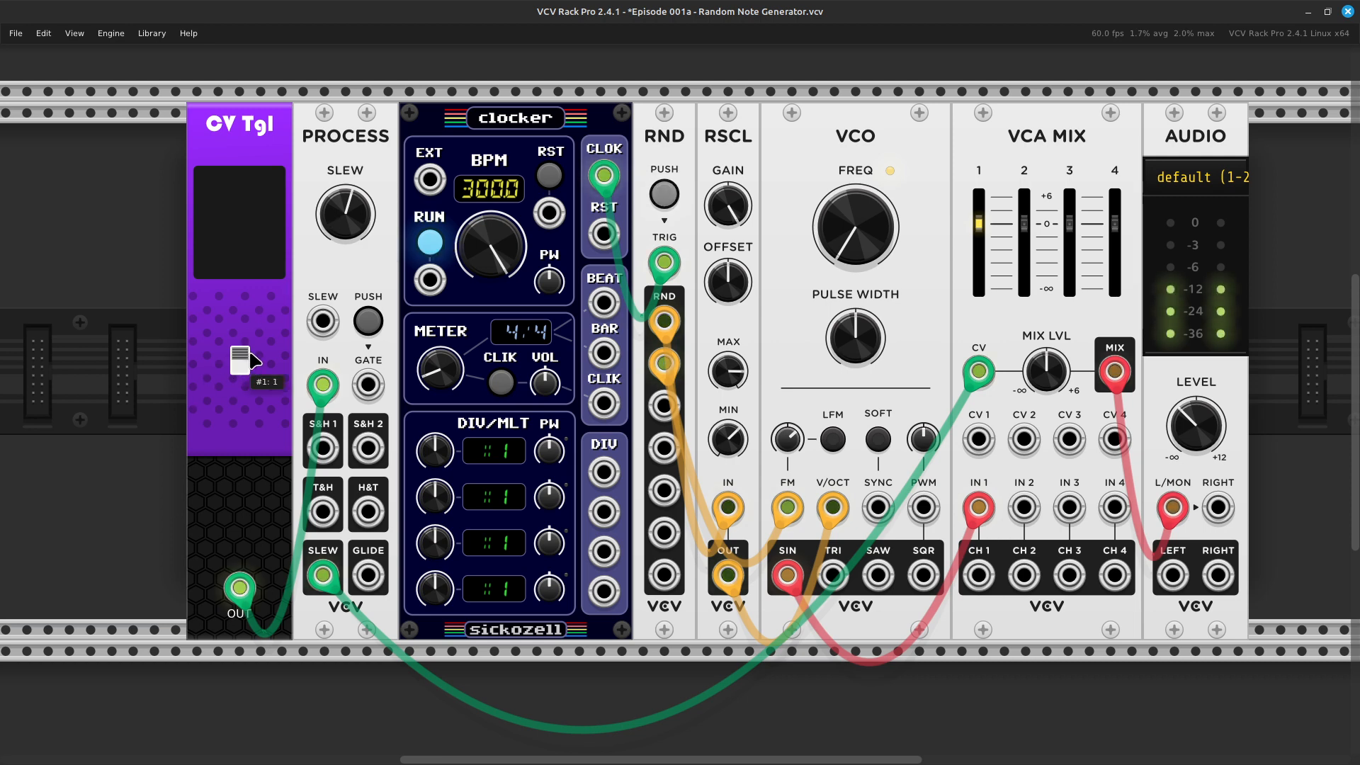
left_click(247, 361)
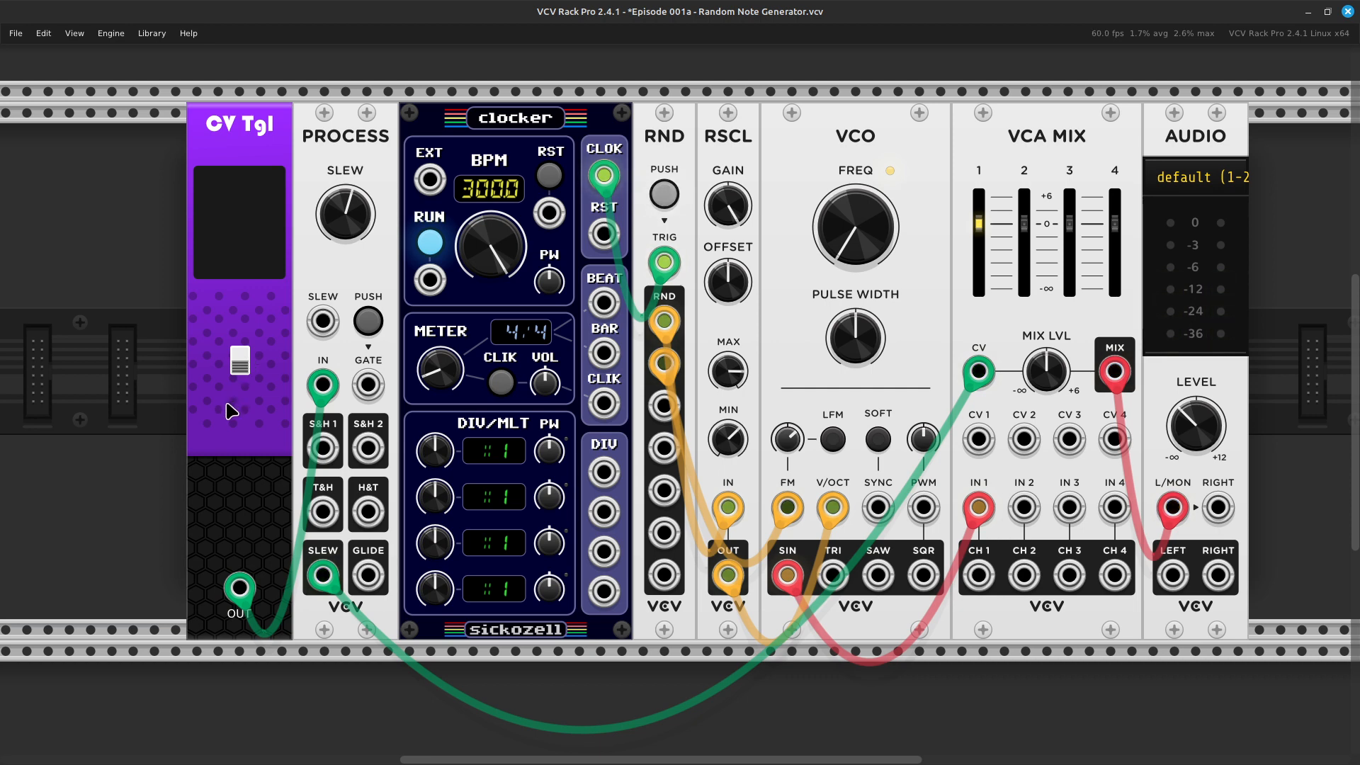
Raise the PROCESS slew to about 645.12 ms/V and test the longer fade by switching the CV toggle on and off
mouse_move(370, 215)
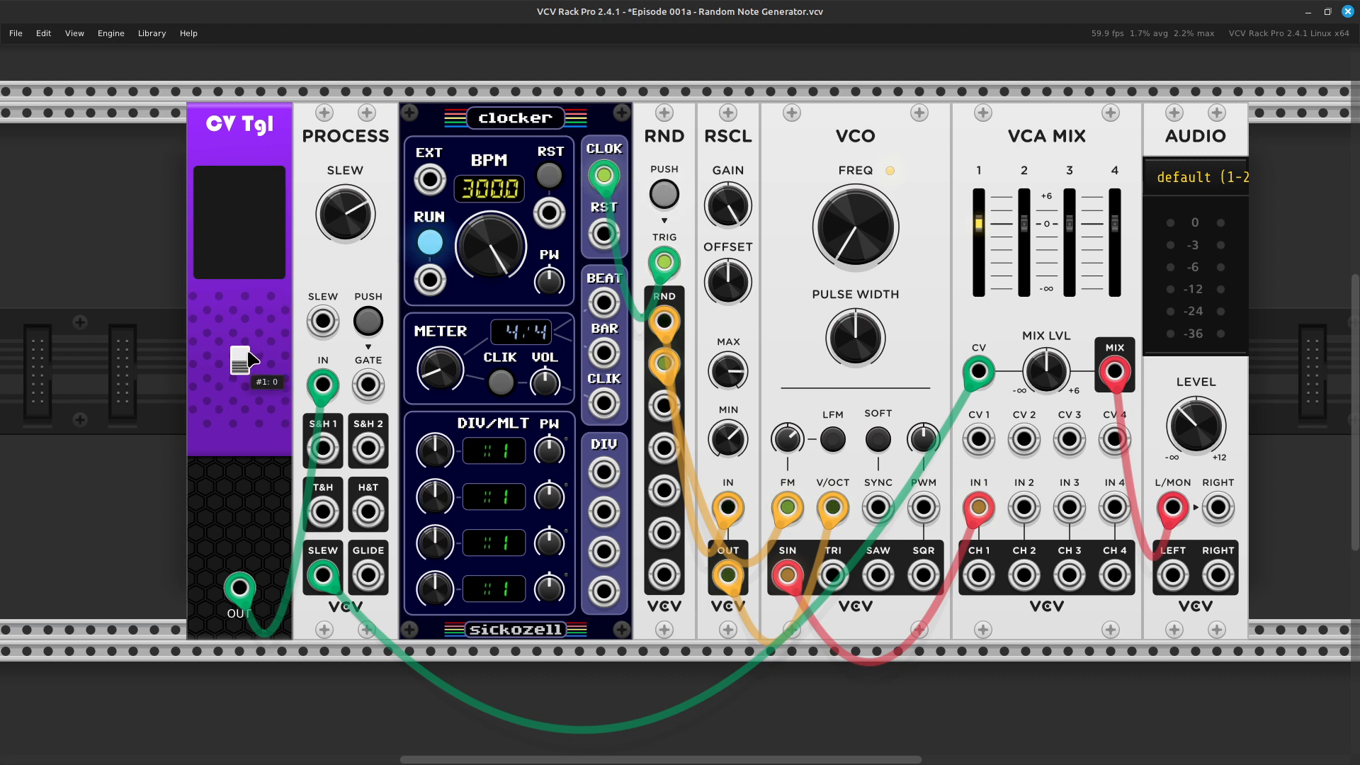
left_click(241, 360)
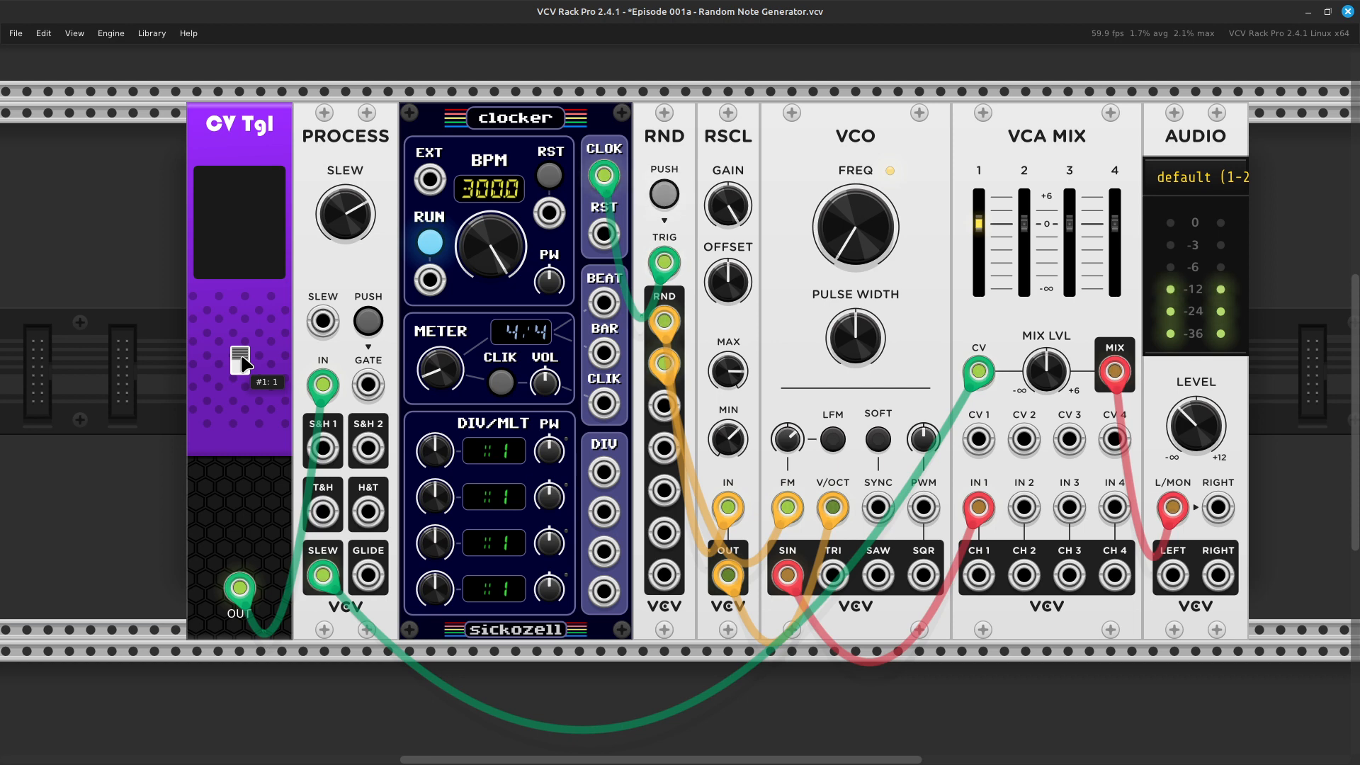
left_click(241, 360)
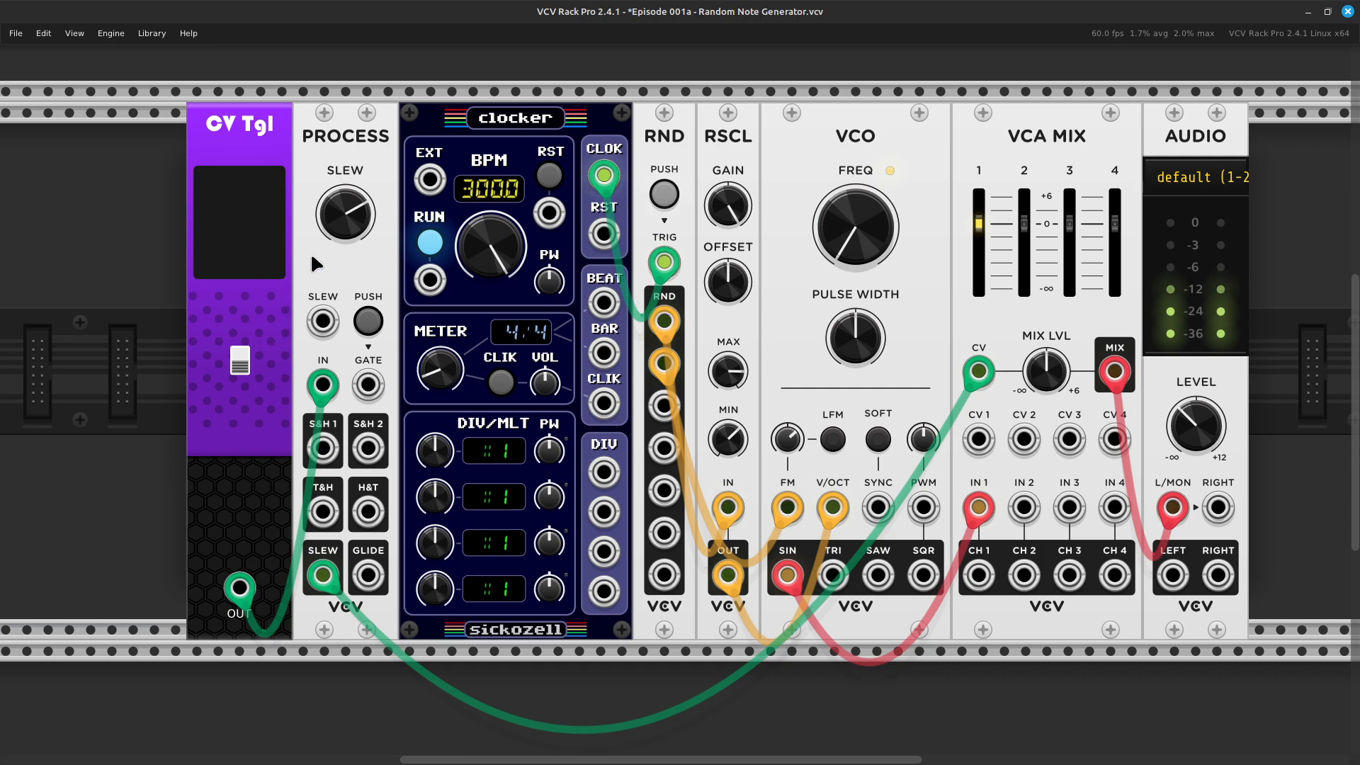
mouse_move(348, 225)
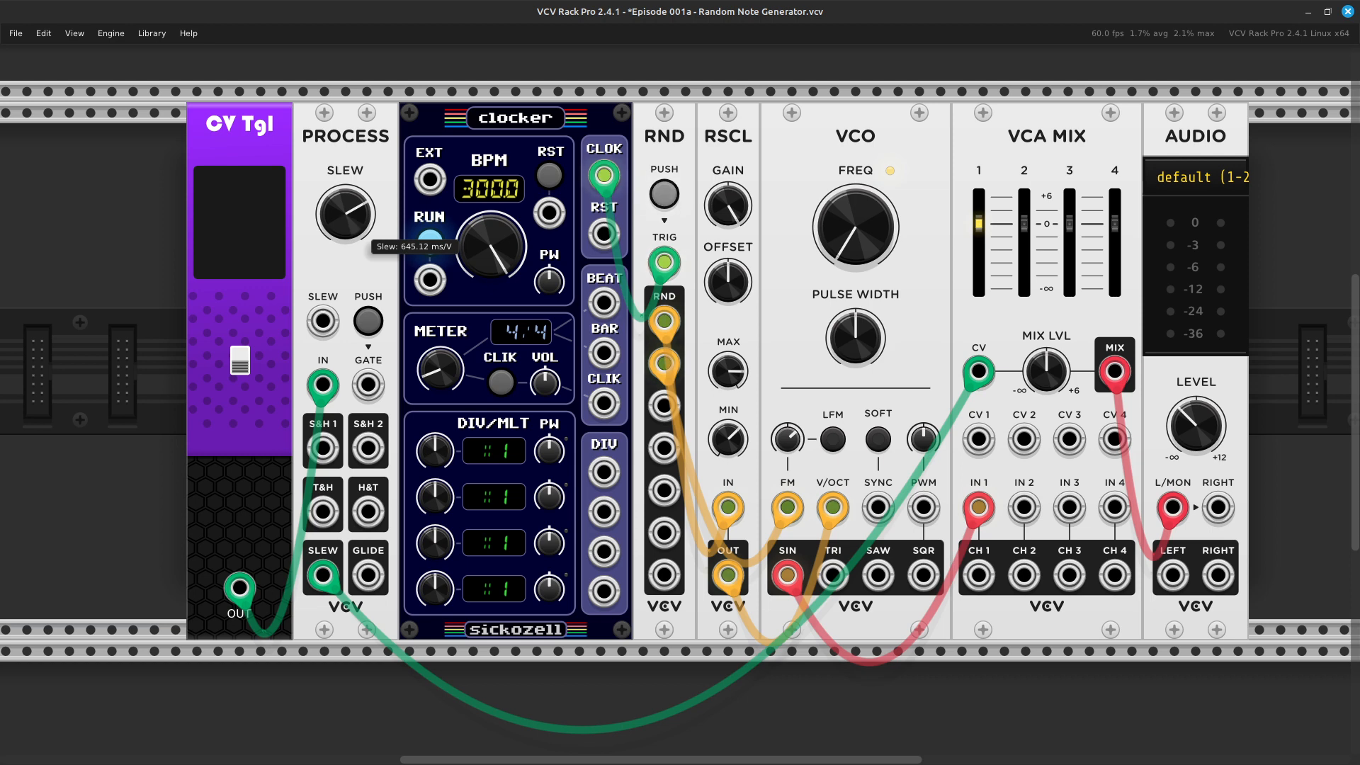
Lower the PROCESS slew slightly and move the RND trigger cable from the clocker's CLOK output to its first DIV output
left_click_drag(349, 225, 348, 242)
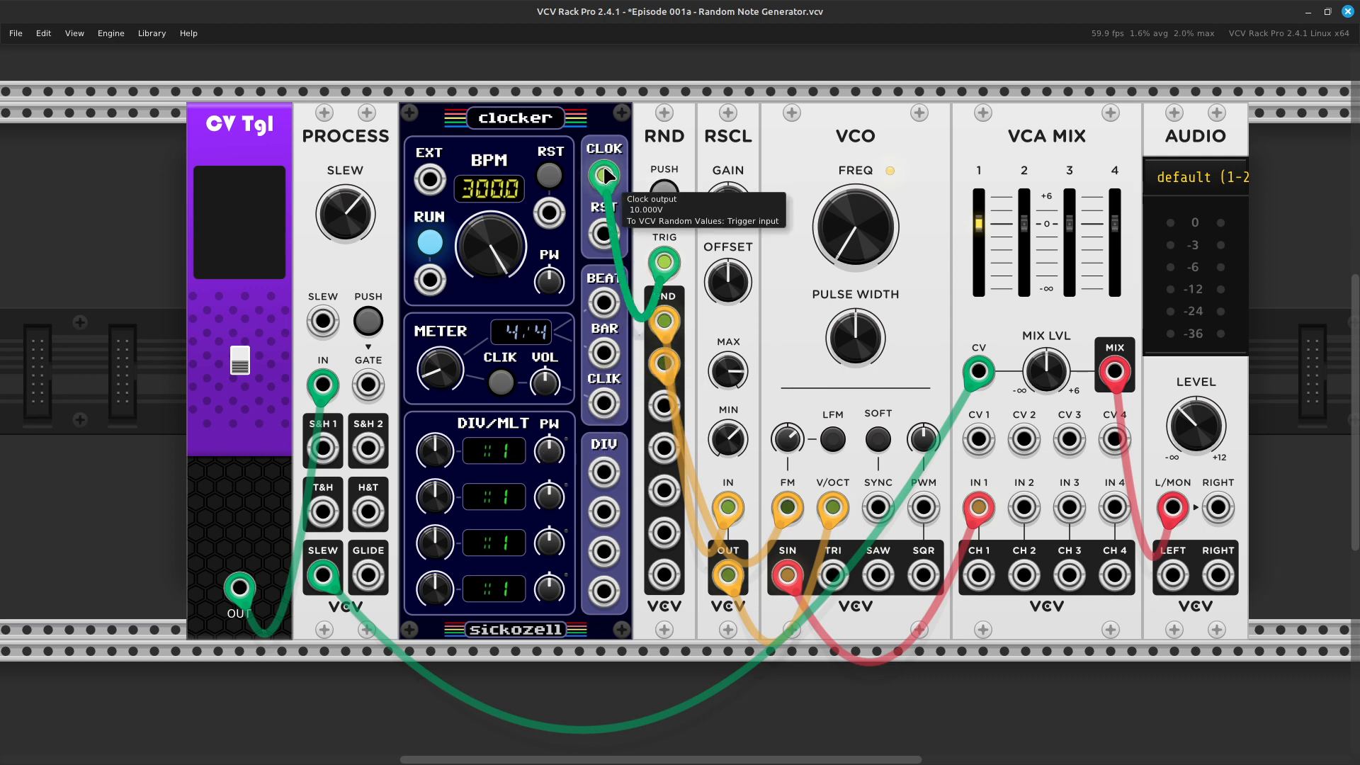
left_click_drag(606, 178, 616, 478)
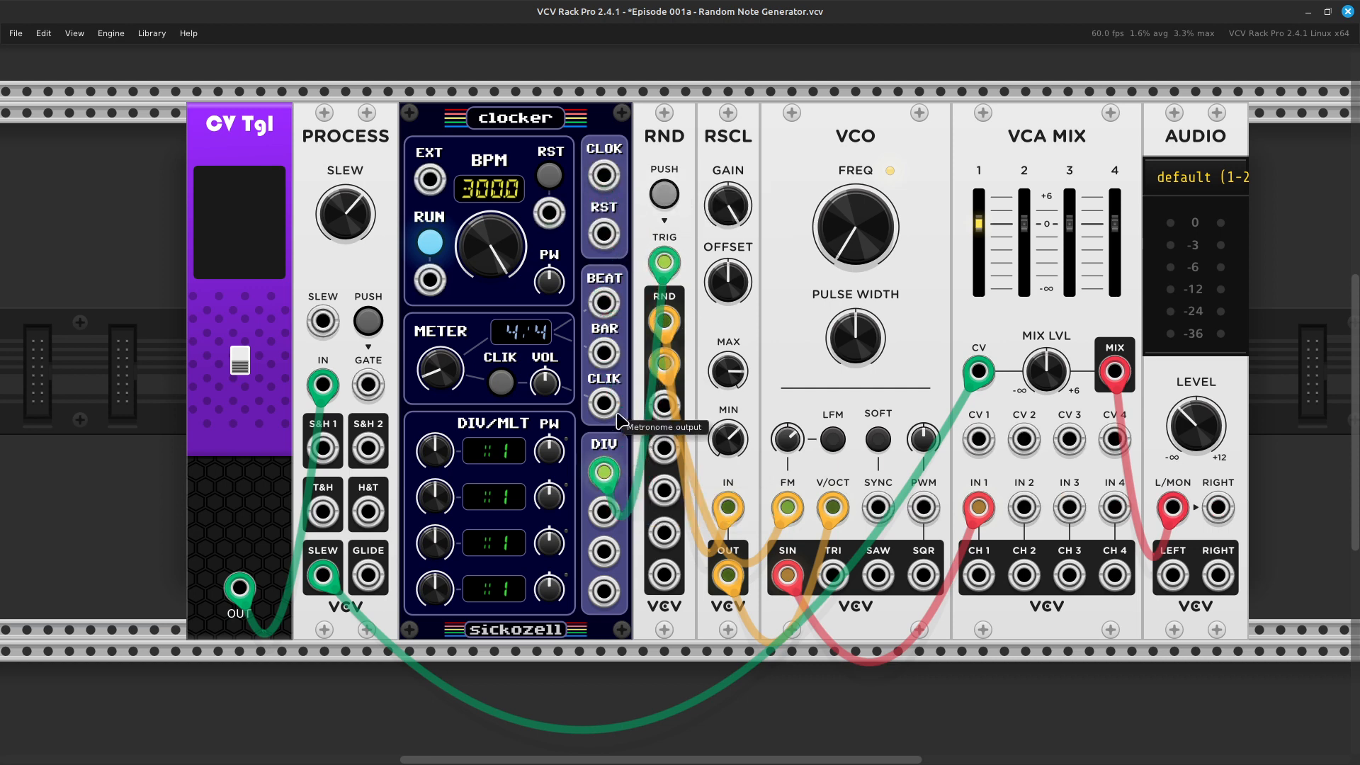
Set the clocker's first DIV/MLT ratio to x4 and test the note speed with the CV toggle on and off
left_click(489, 453)
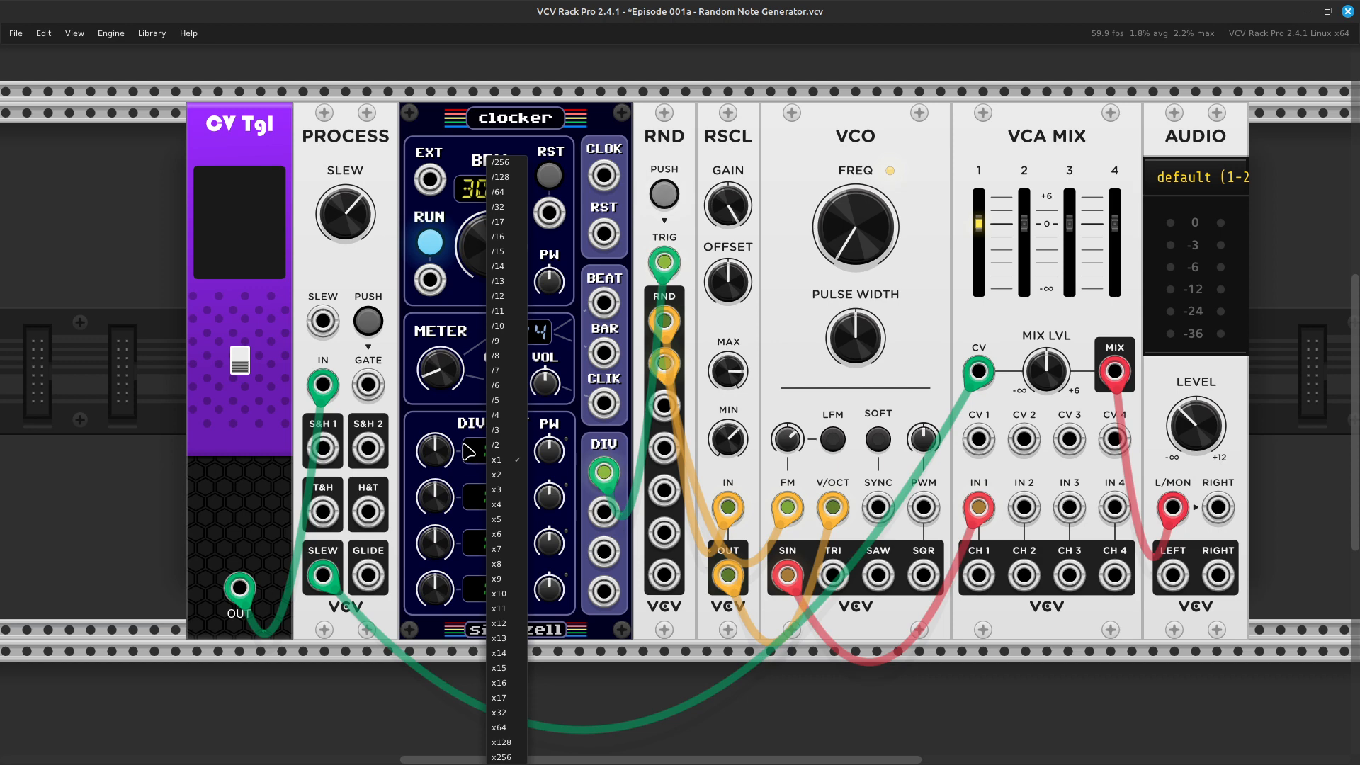
left_click(467, 459)
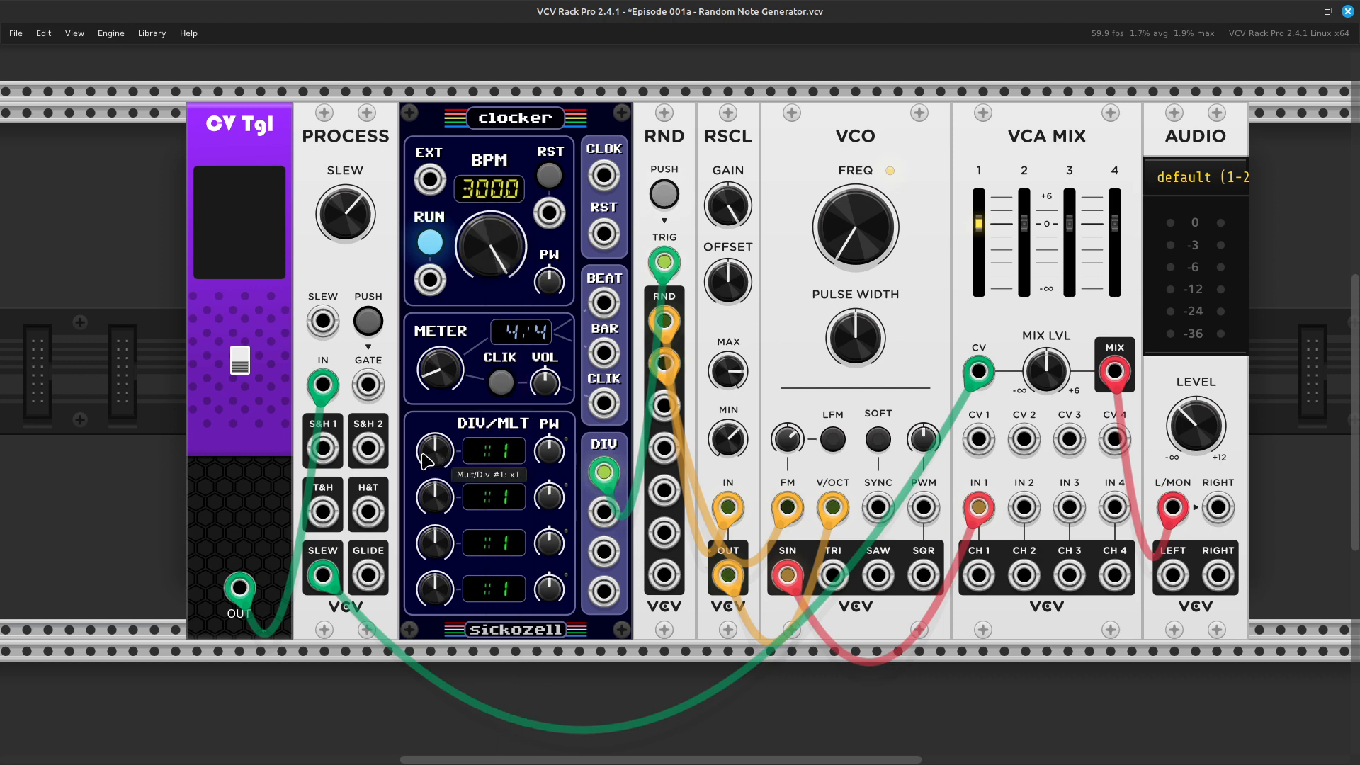
left_click(516, 461)
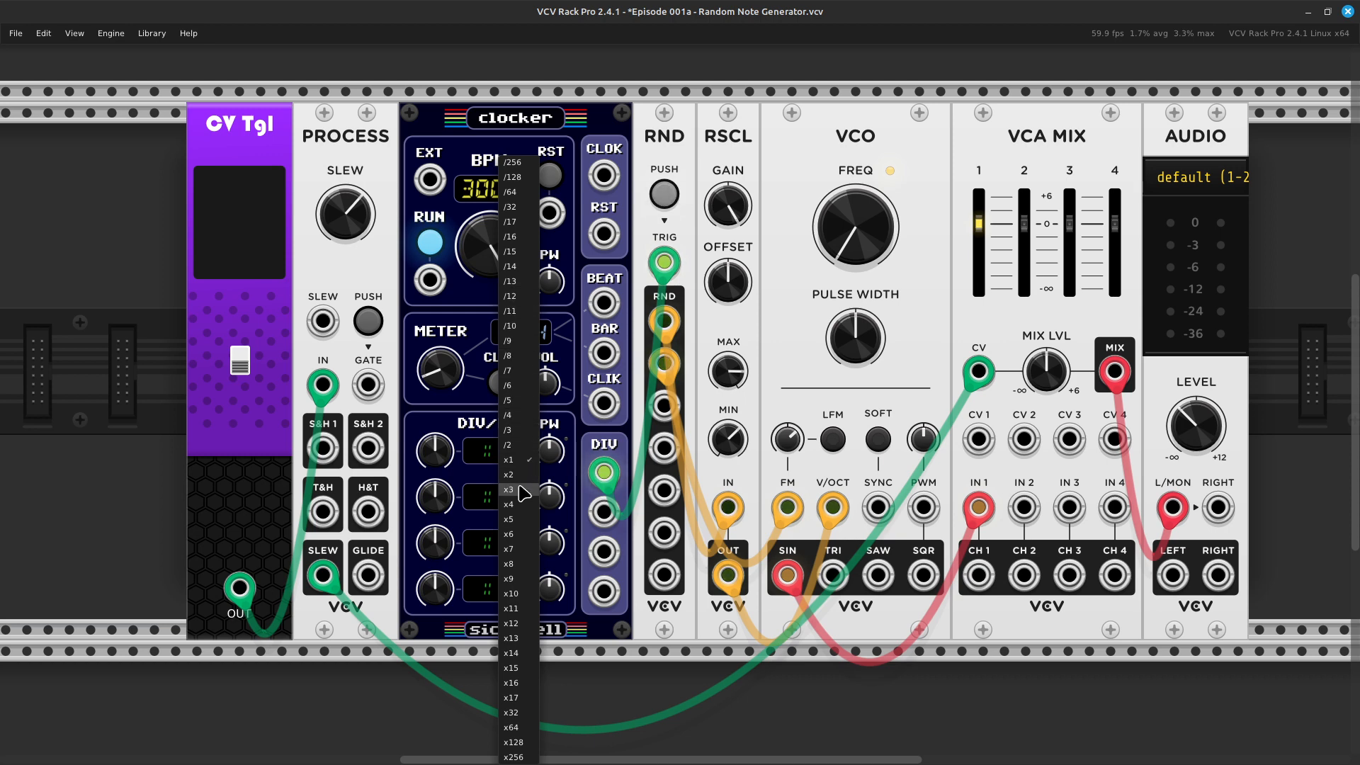
left_click(392, 415)
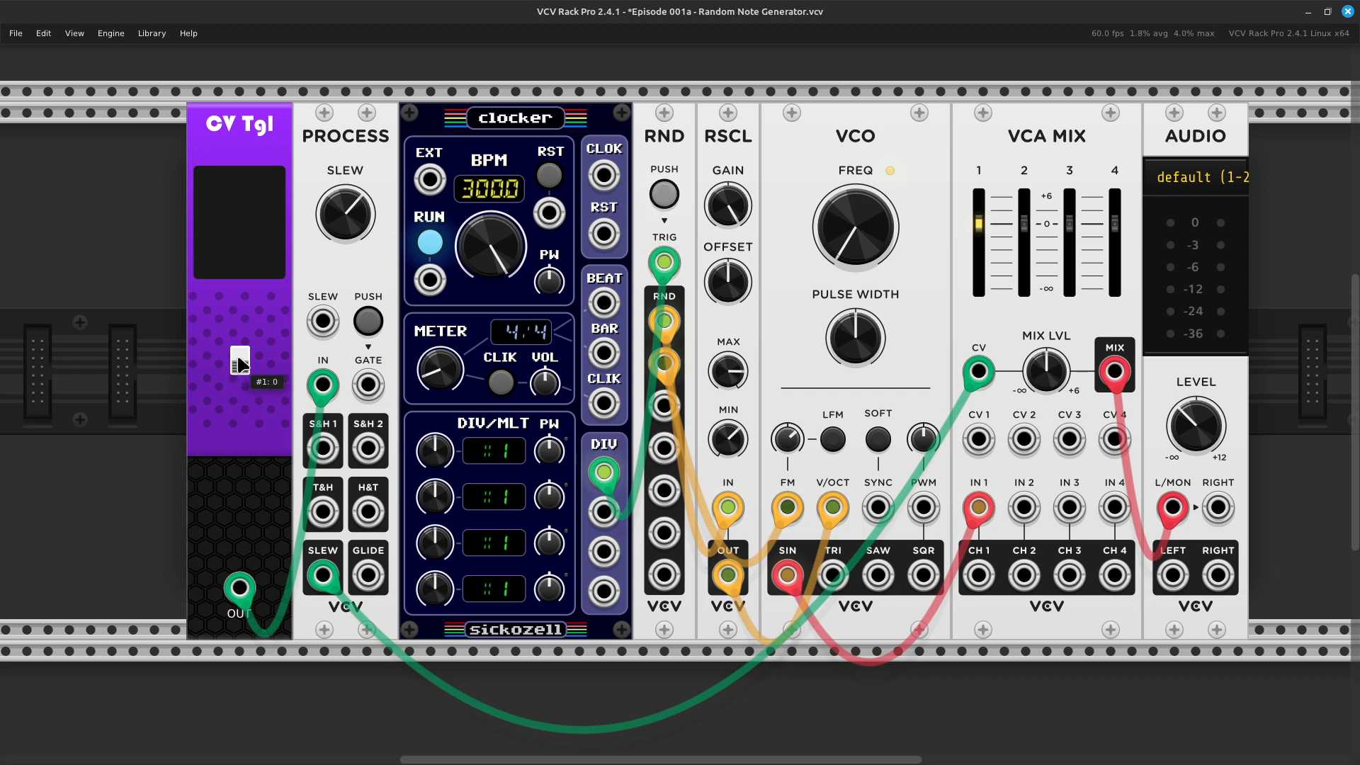
left_click(241, 363)
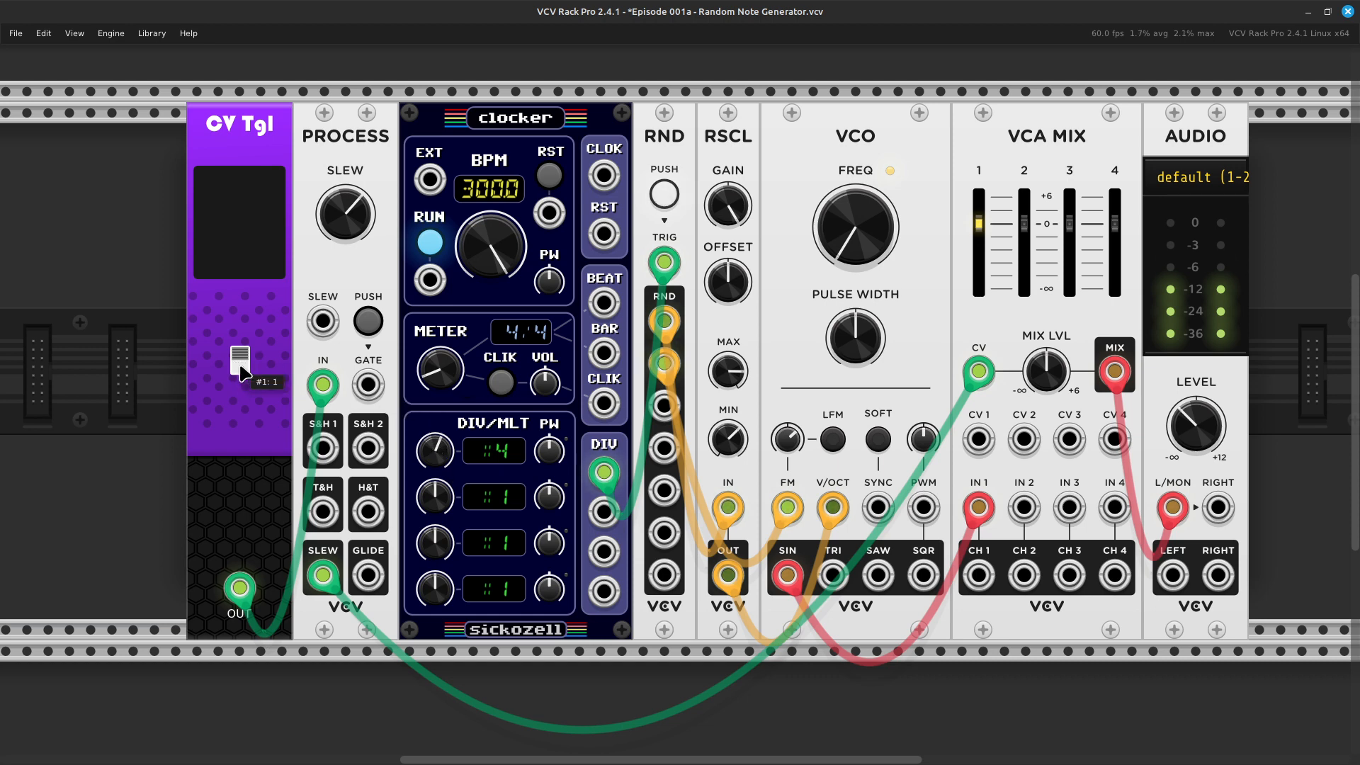
left_click(239, 368)
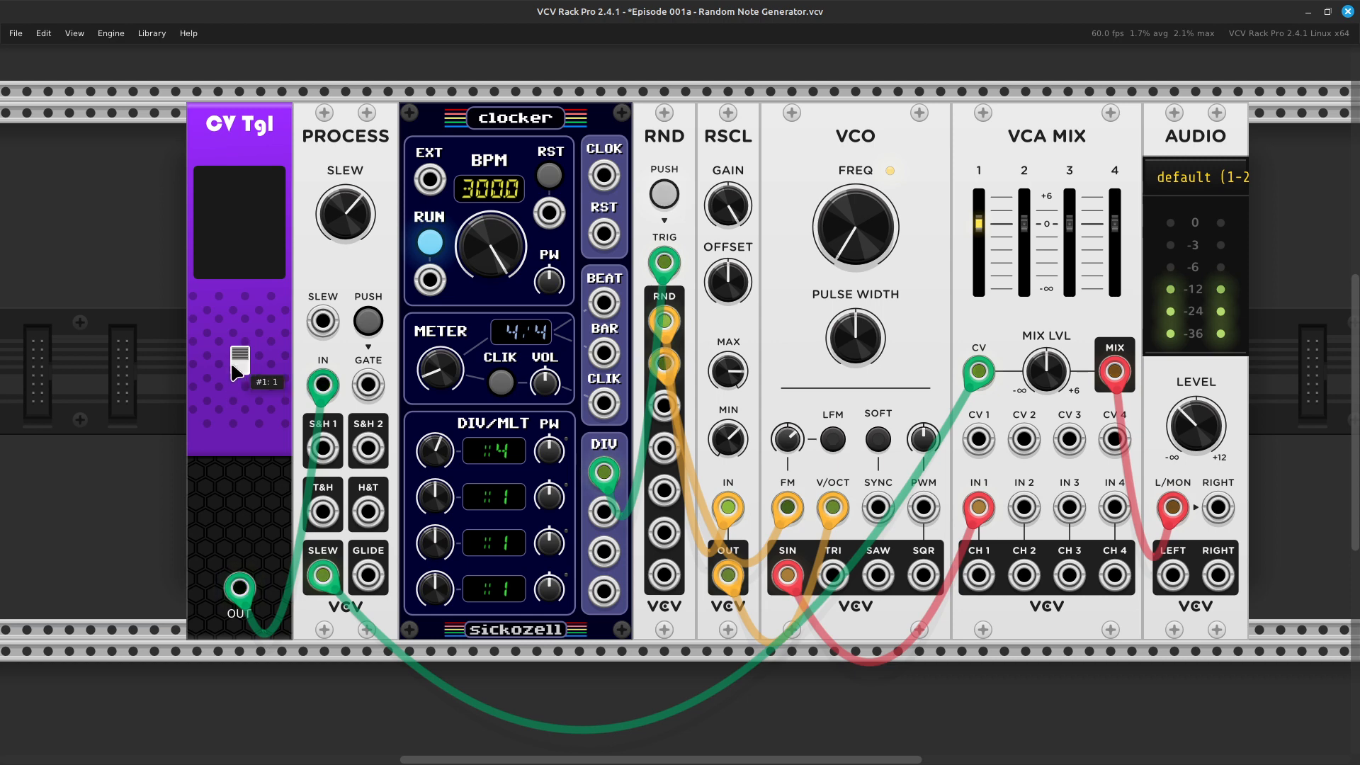
left_click(239, 368)
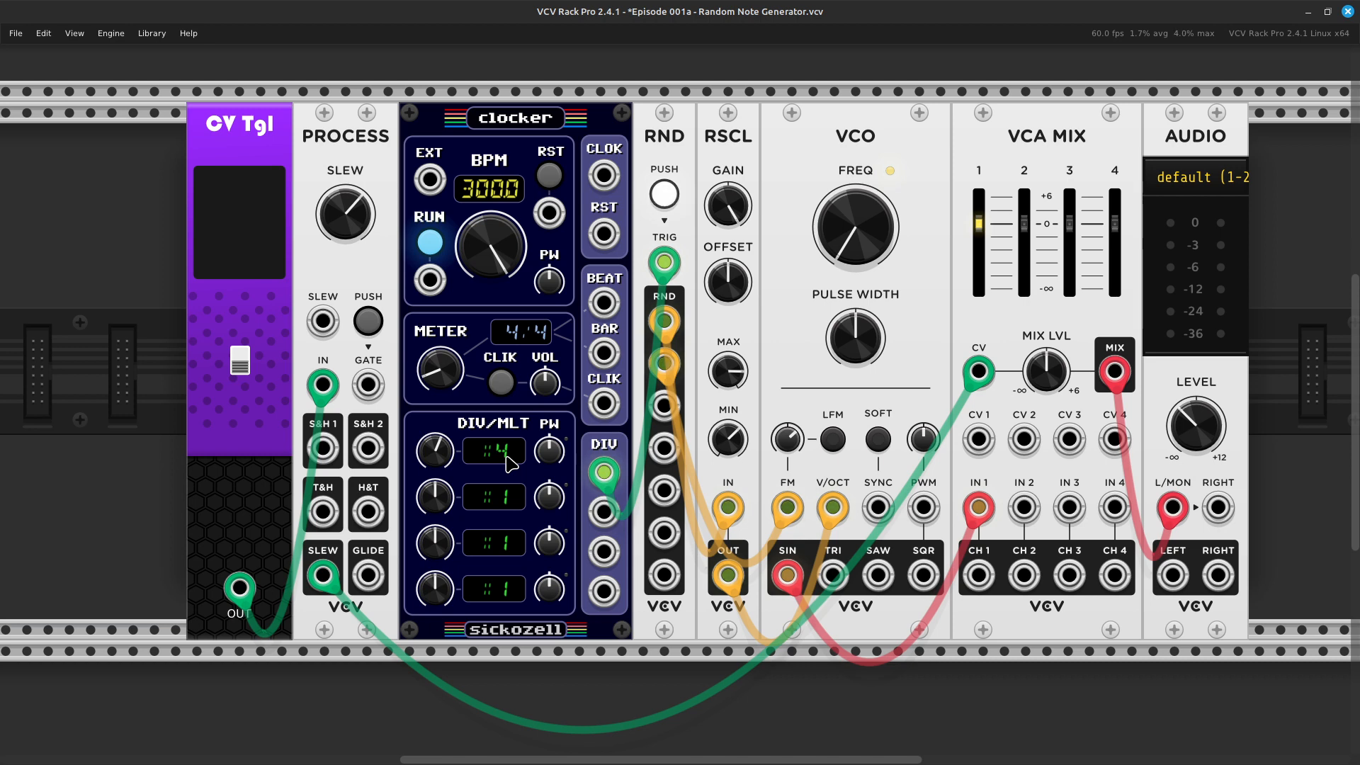
Set the clocker's first DIV/MLT ratio to x2 and test it by switching the CV toggle on and off
left_click(245, 364)
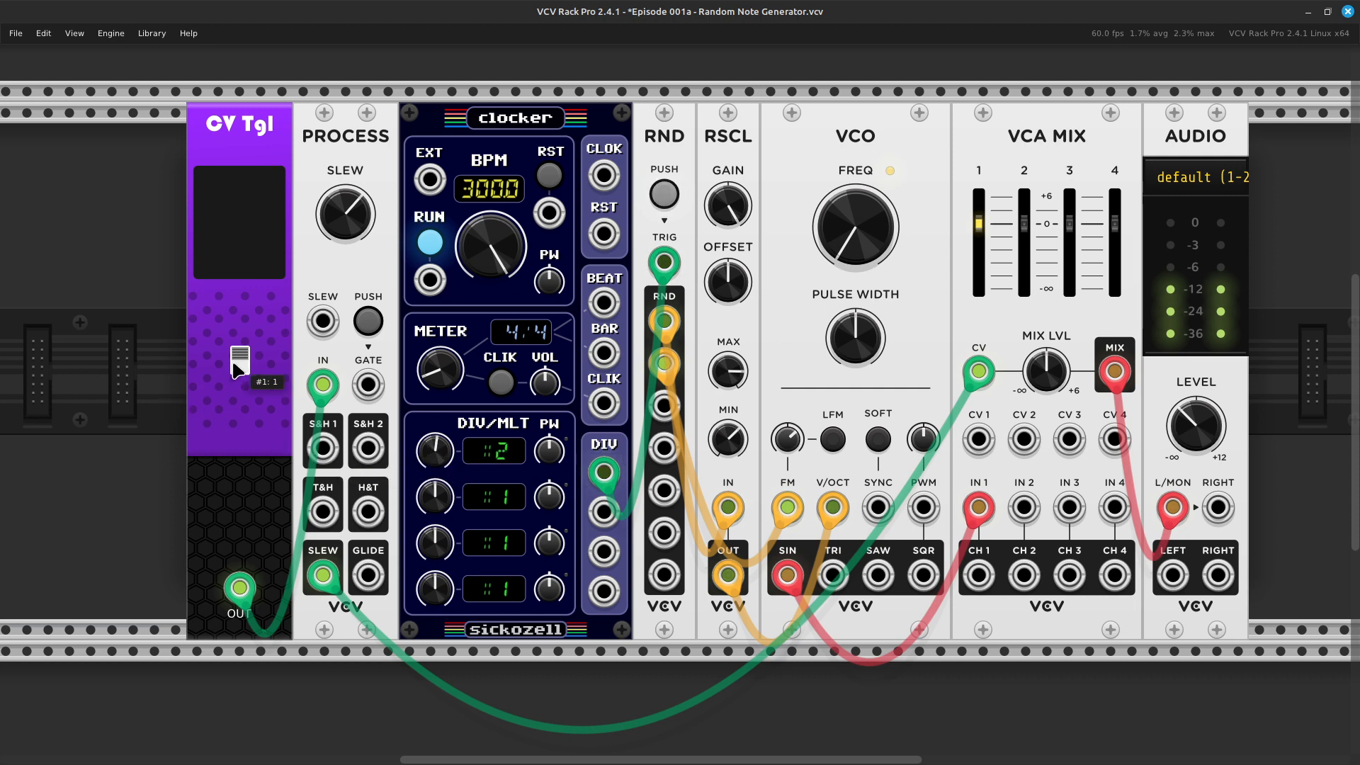
left_click(239, 367)
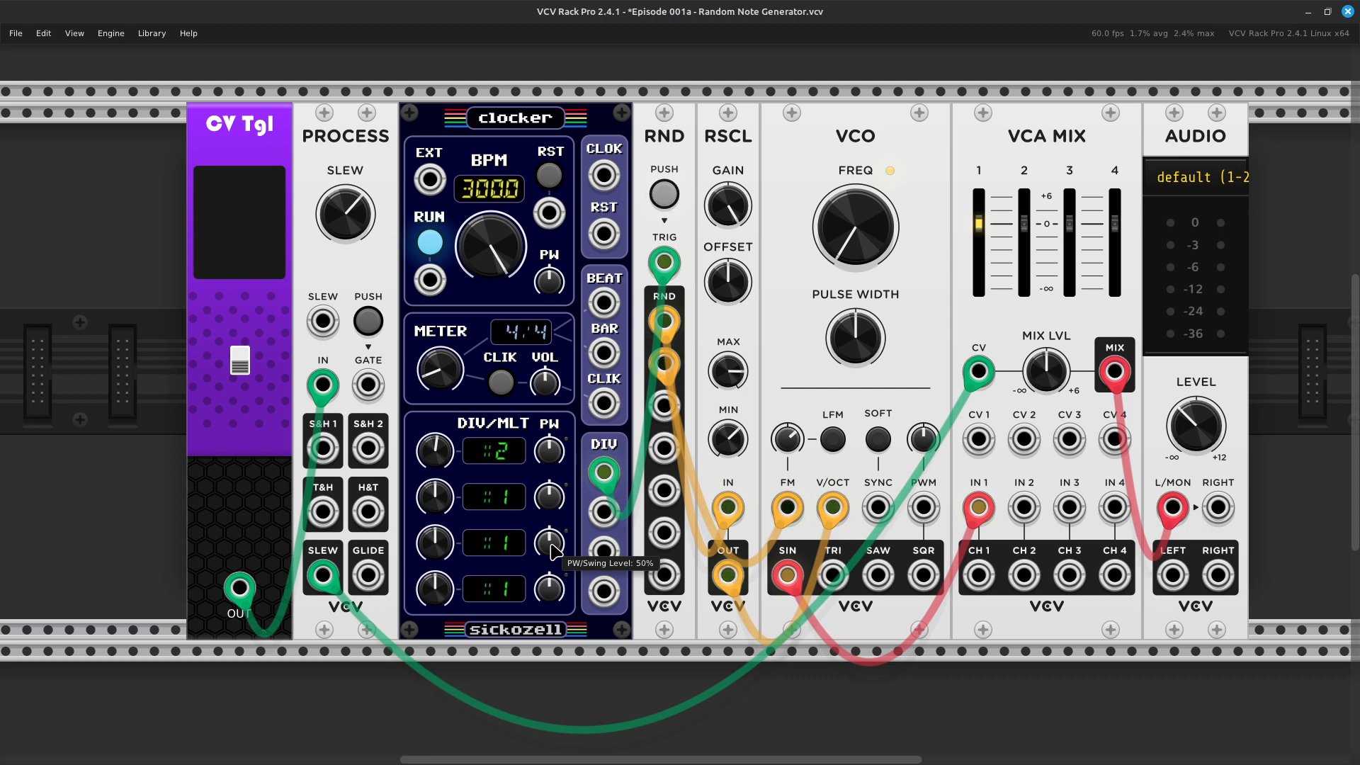
Shift the AUDIO, VCA MIX and VCO modules along the rack to open a gap after RSCL
key("Right")
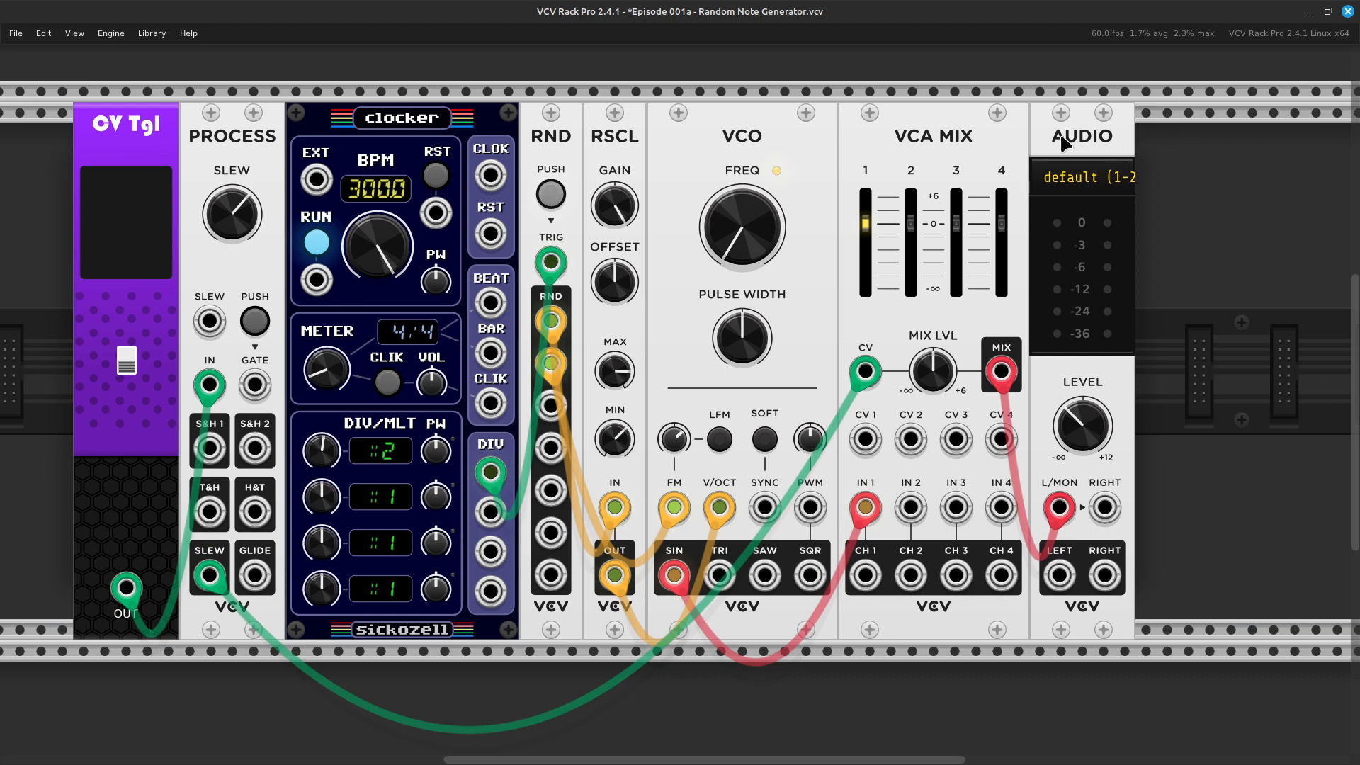
left_click_drag(1063, 143, 1202, 138)
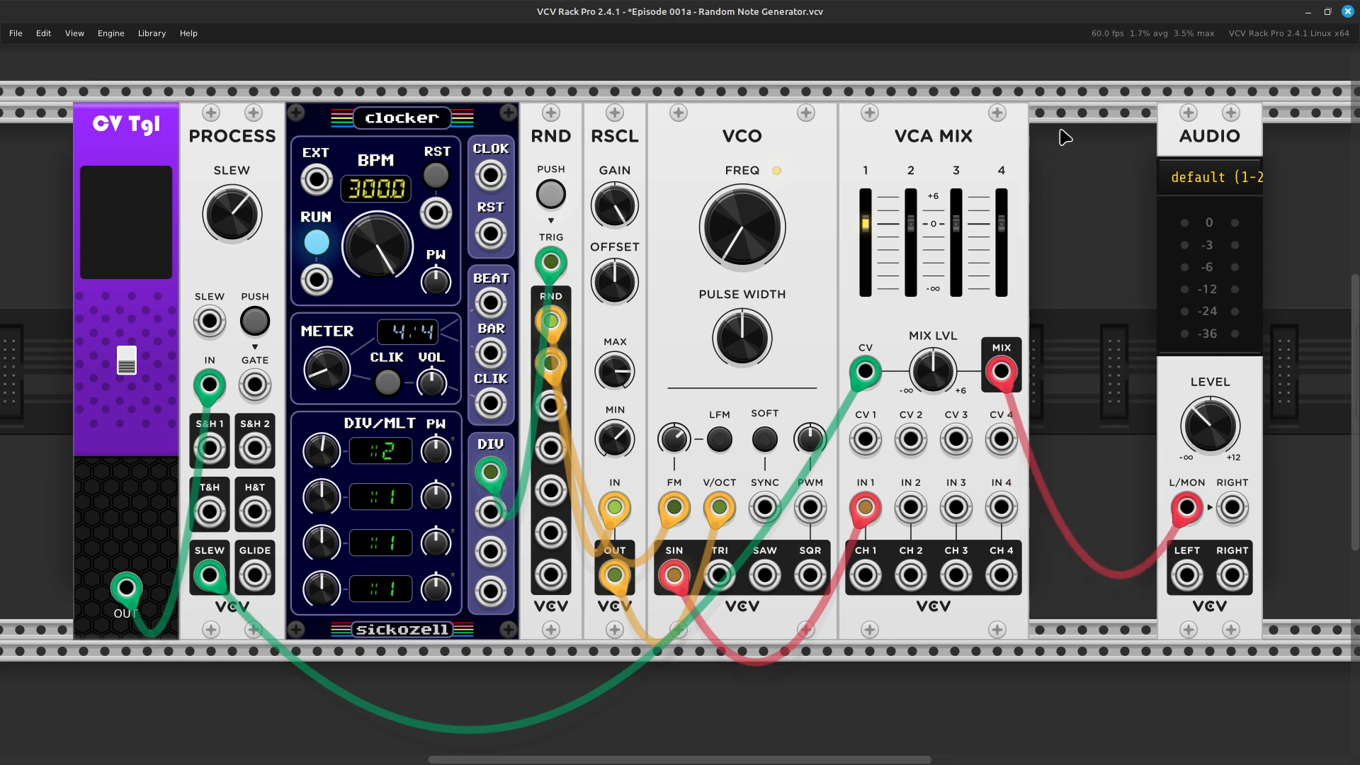
left_click_drag(974, 132, 1080, 131)
left_click_drag(762, 132, 888, 141)
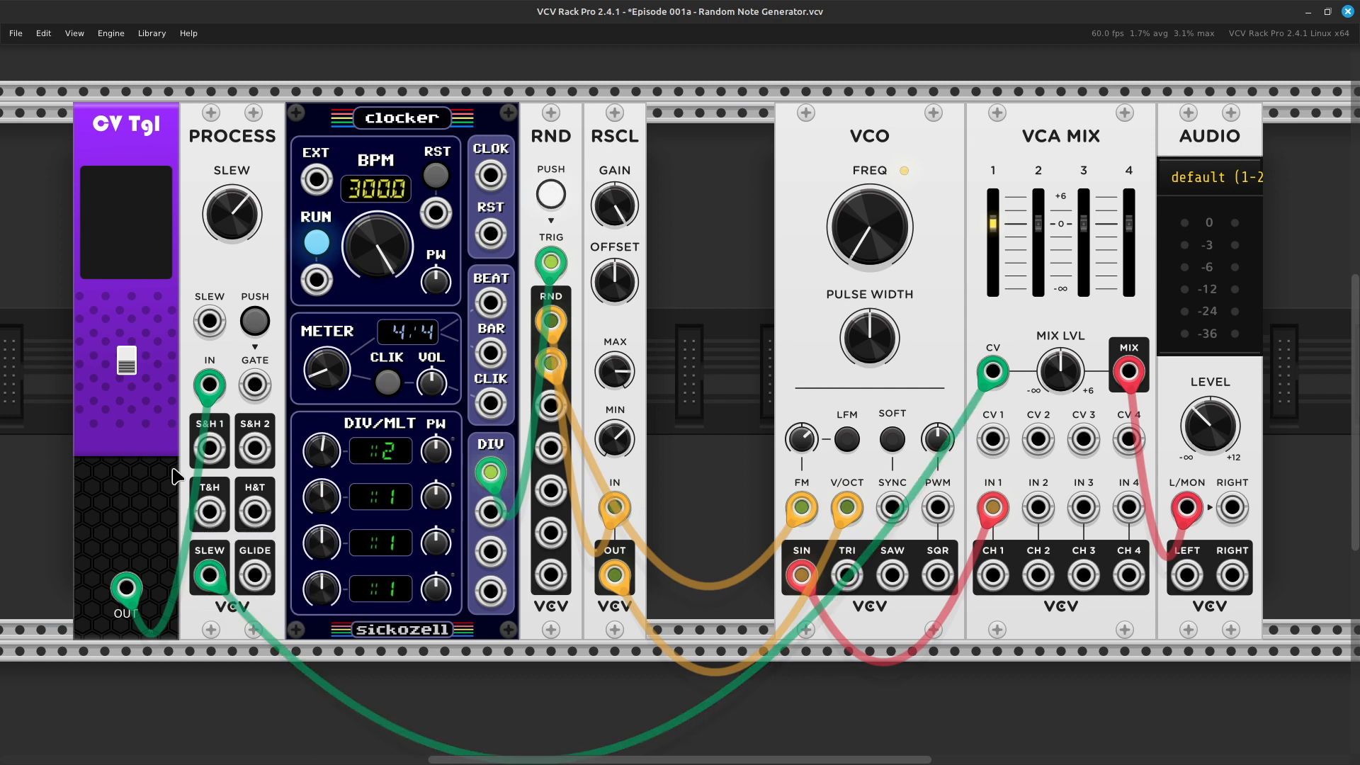
Add a second PROCESS module between RSCL and VCO and move VCO, VCA MIX and AUDIO flush against it
right_click(699, 394)
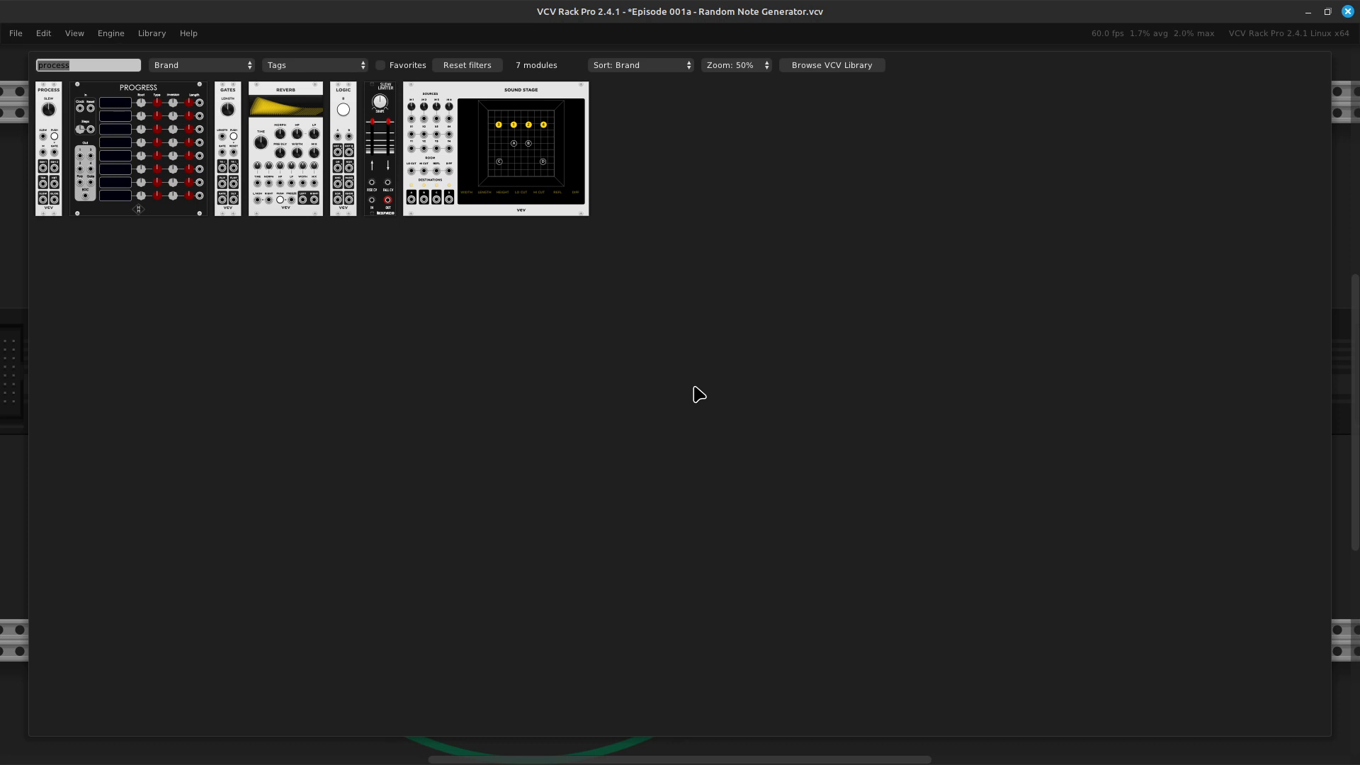
left_click(56, 197)
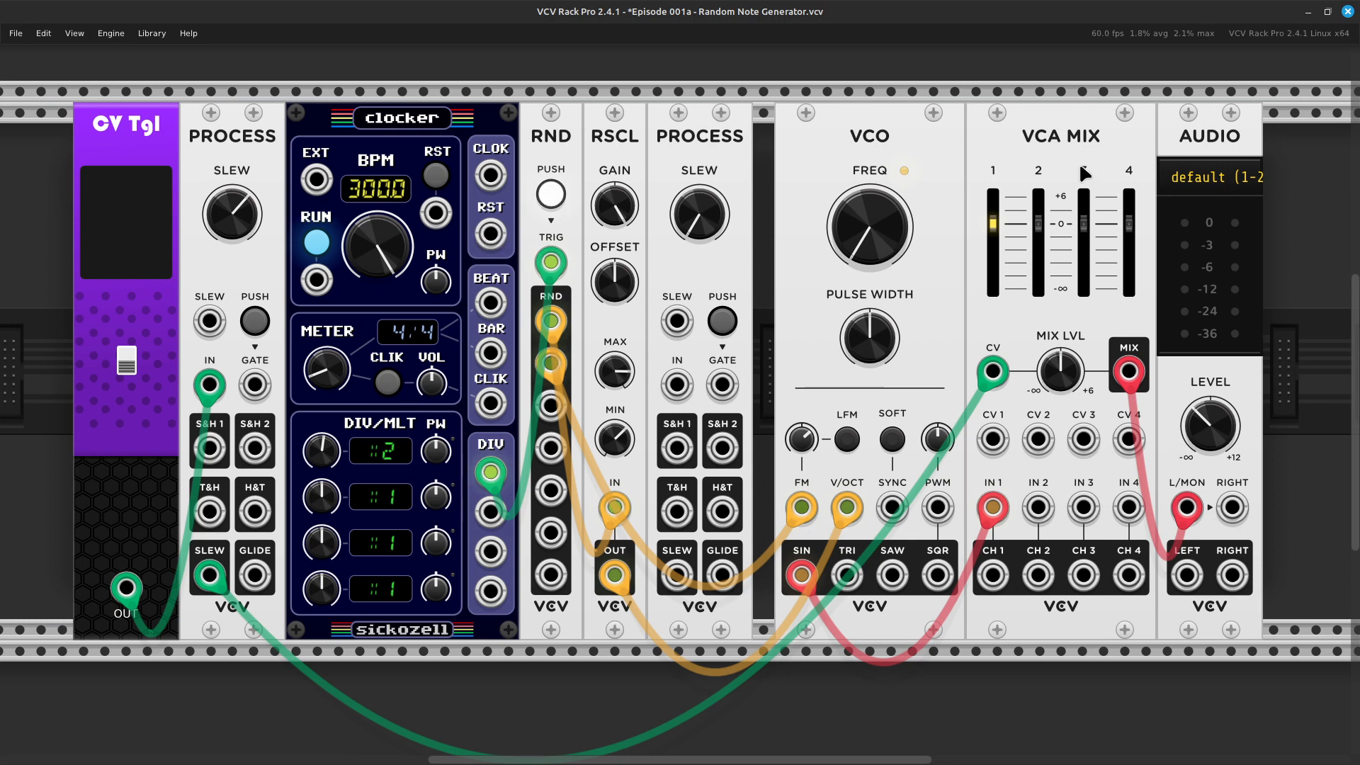
left_click_drag(934, 116, 903, 120)
left_click_drag(1099, 120, 1066, 134)
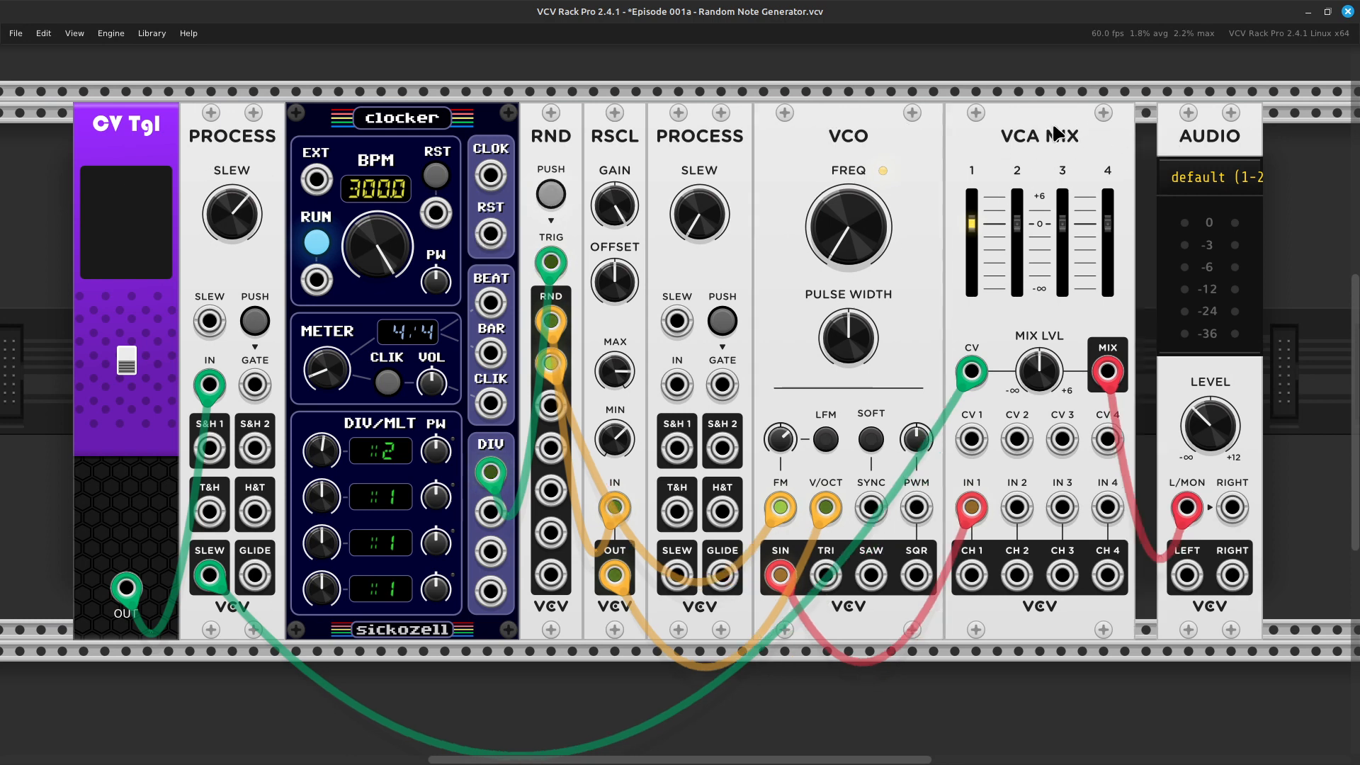
left_click_drag(1215, 126, 1169, 132)
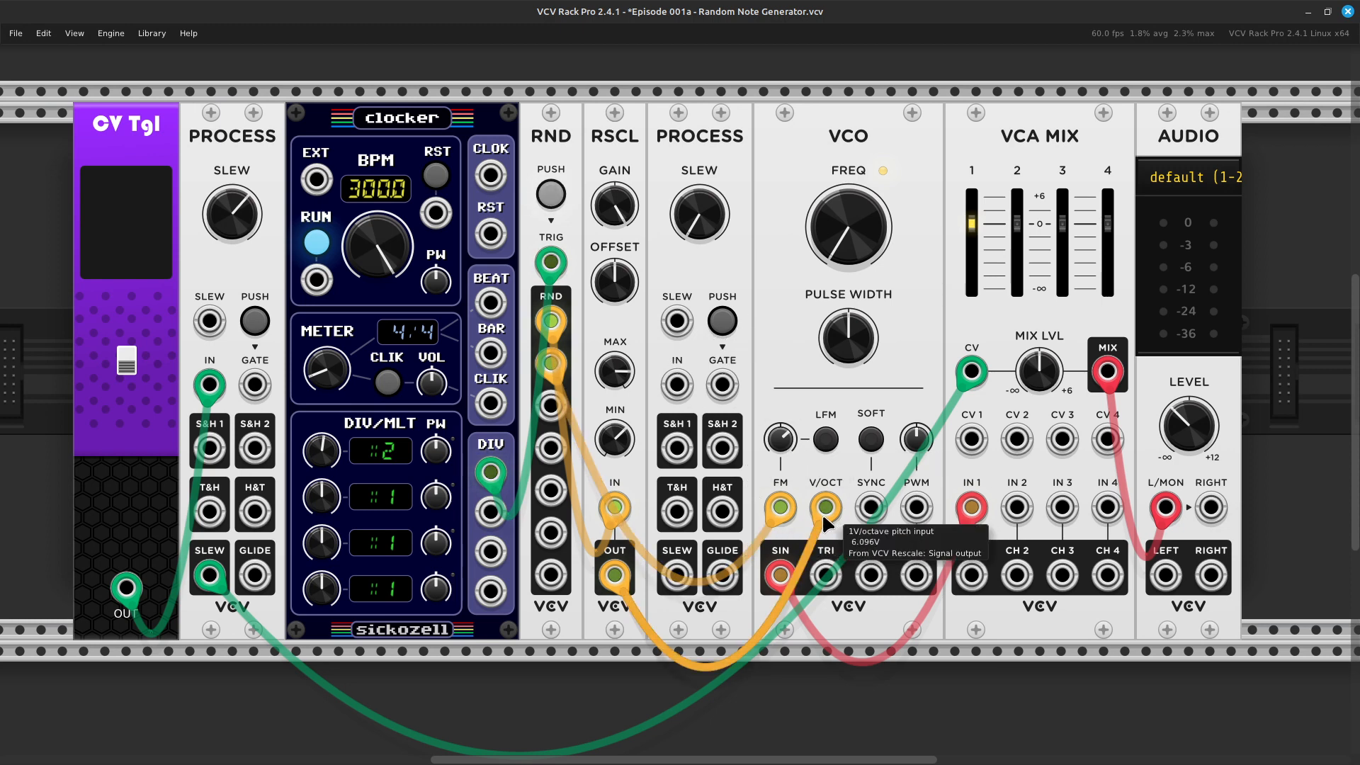
Reroute the RSCL output cable from V/OCT to the new PROCESS IN, and patch its SLEW output to VCO V/OCT with a yellow cable
left_click_drag(826, 511, 686, 405)
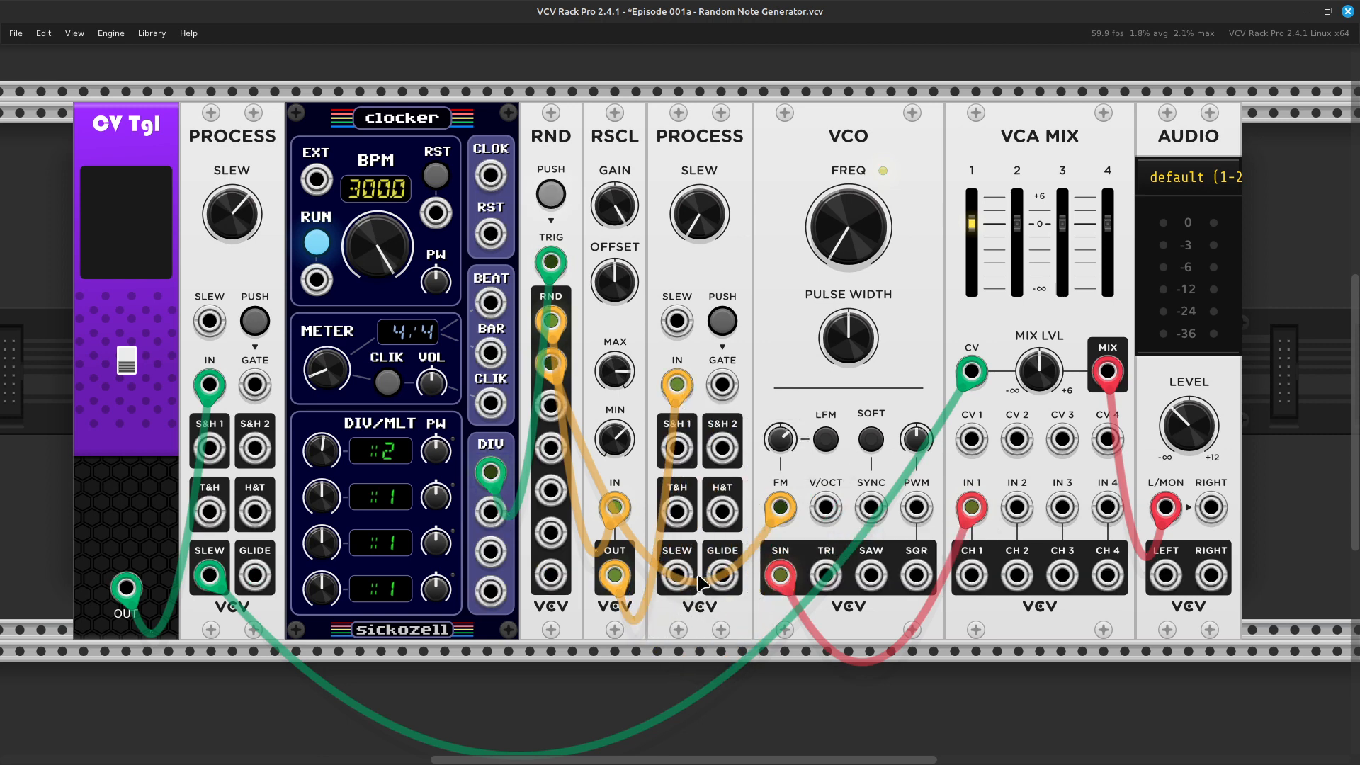
right_click(678, 587)
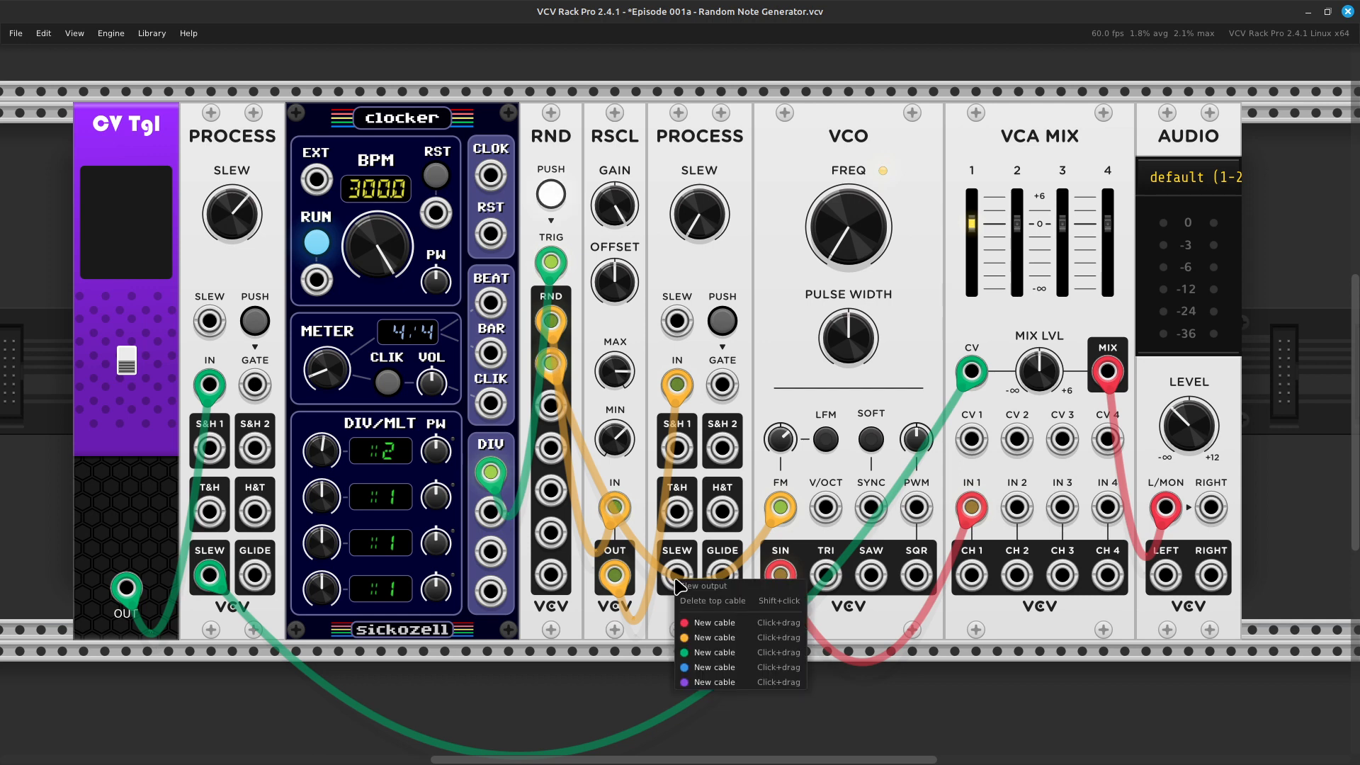
left_click_drag(708, 637, 832, 536)
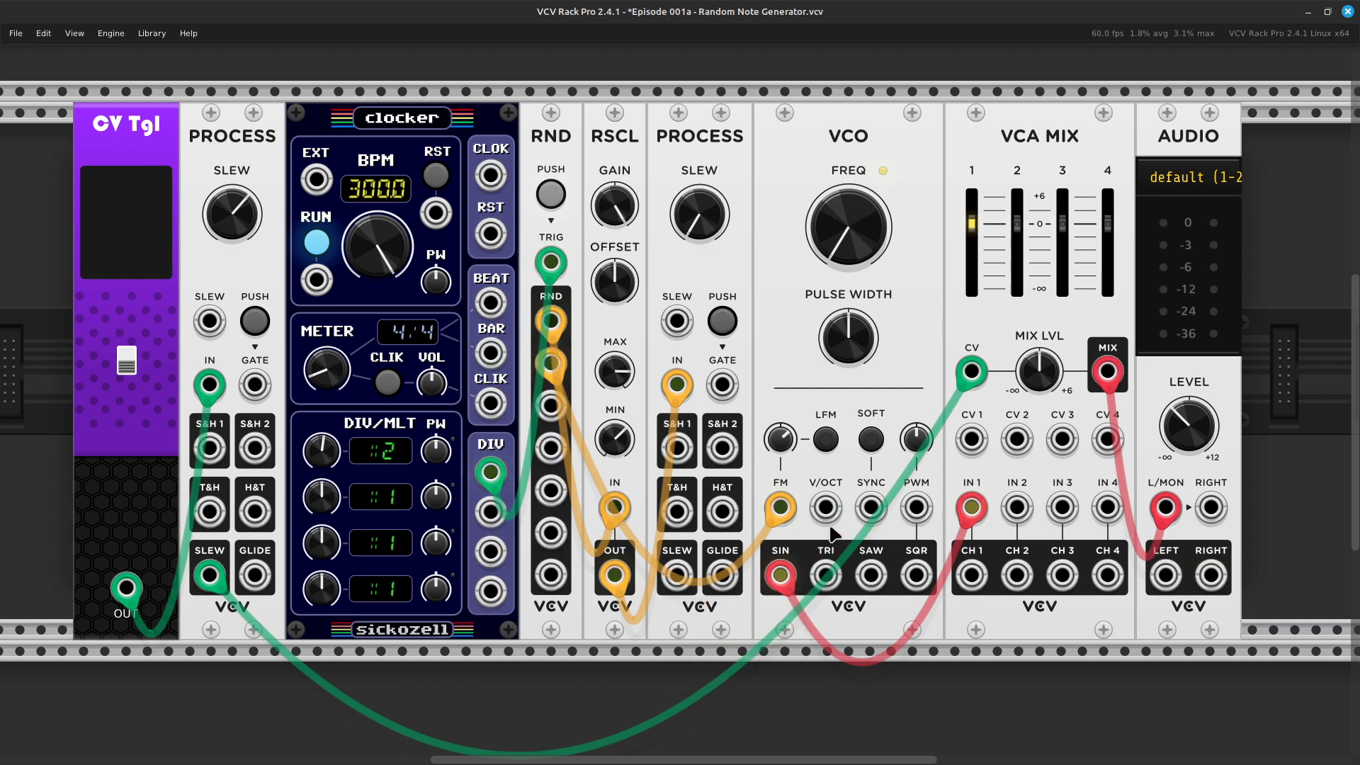
right_click(677, 580)
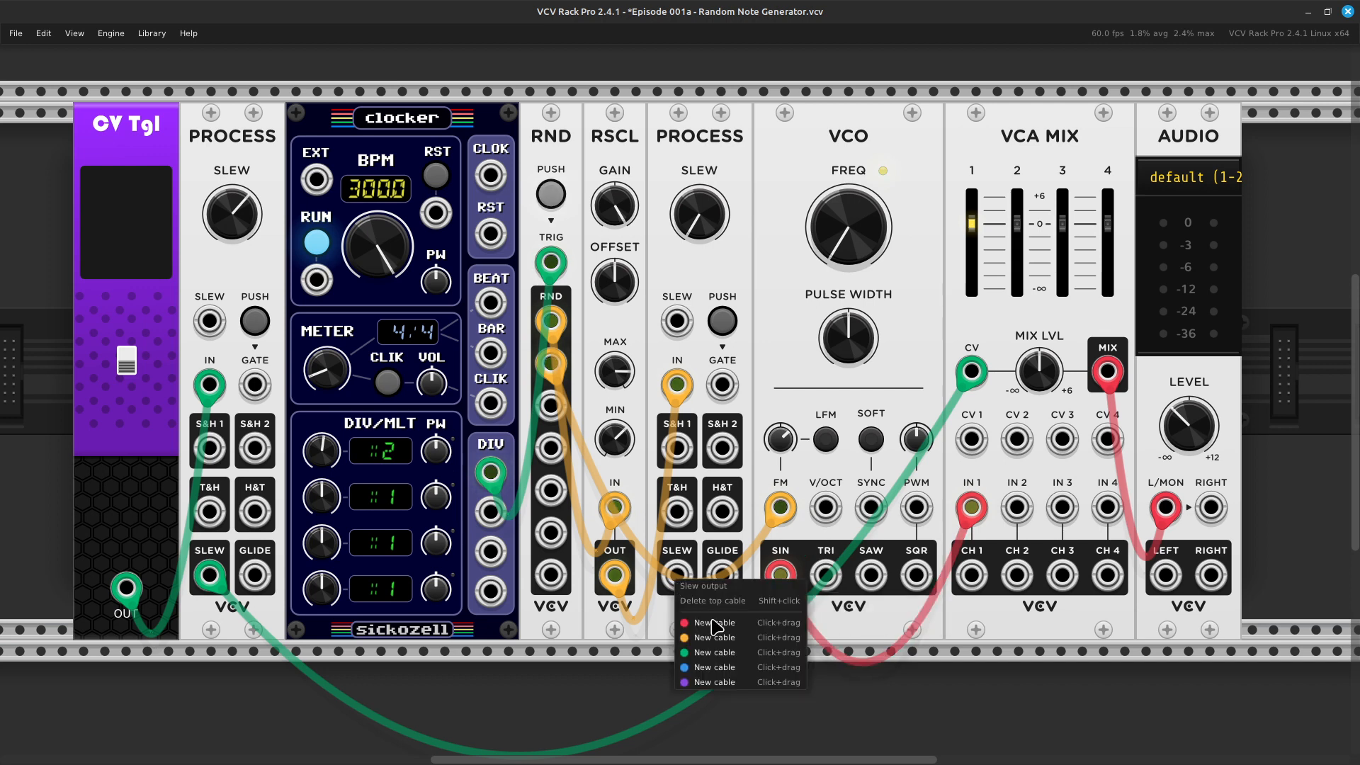
left_click(763, 676)
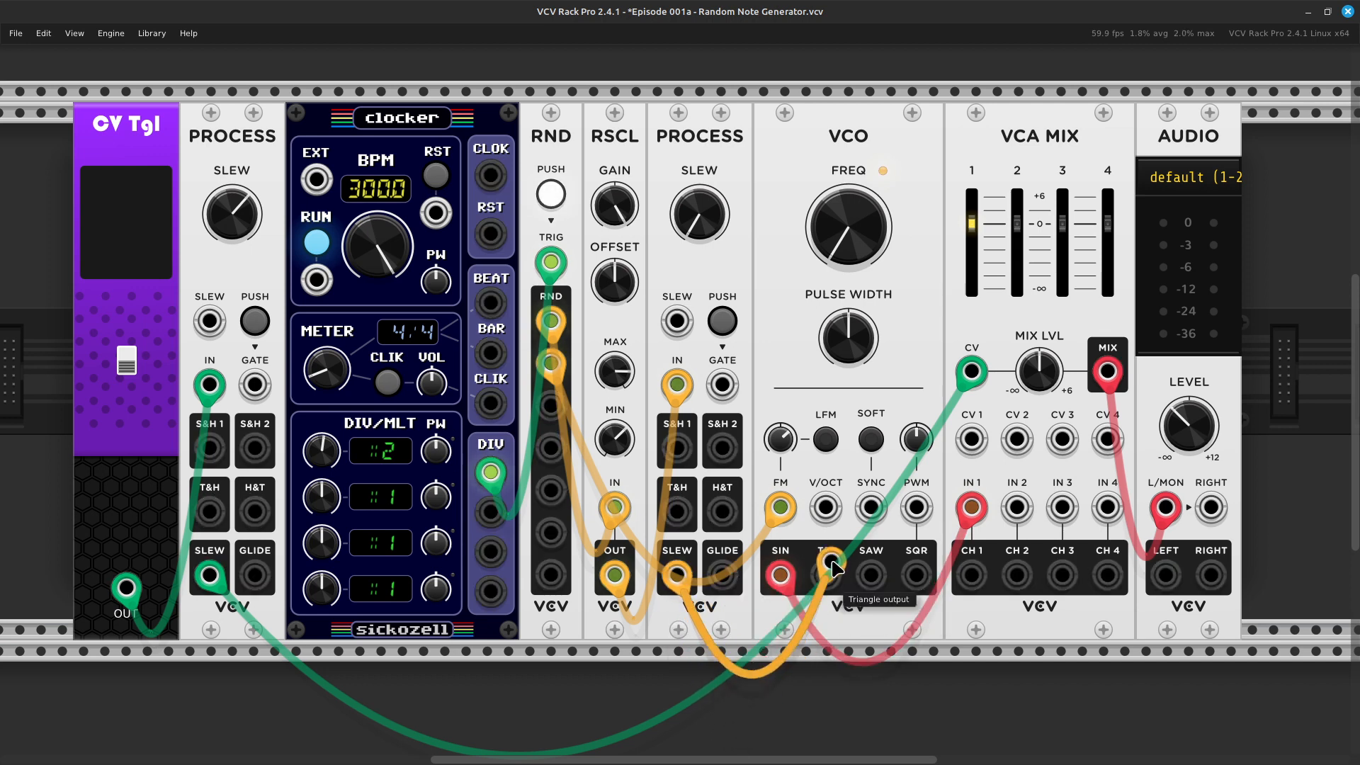
left_click(825, 507)
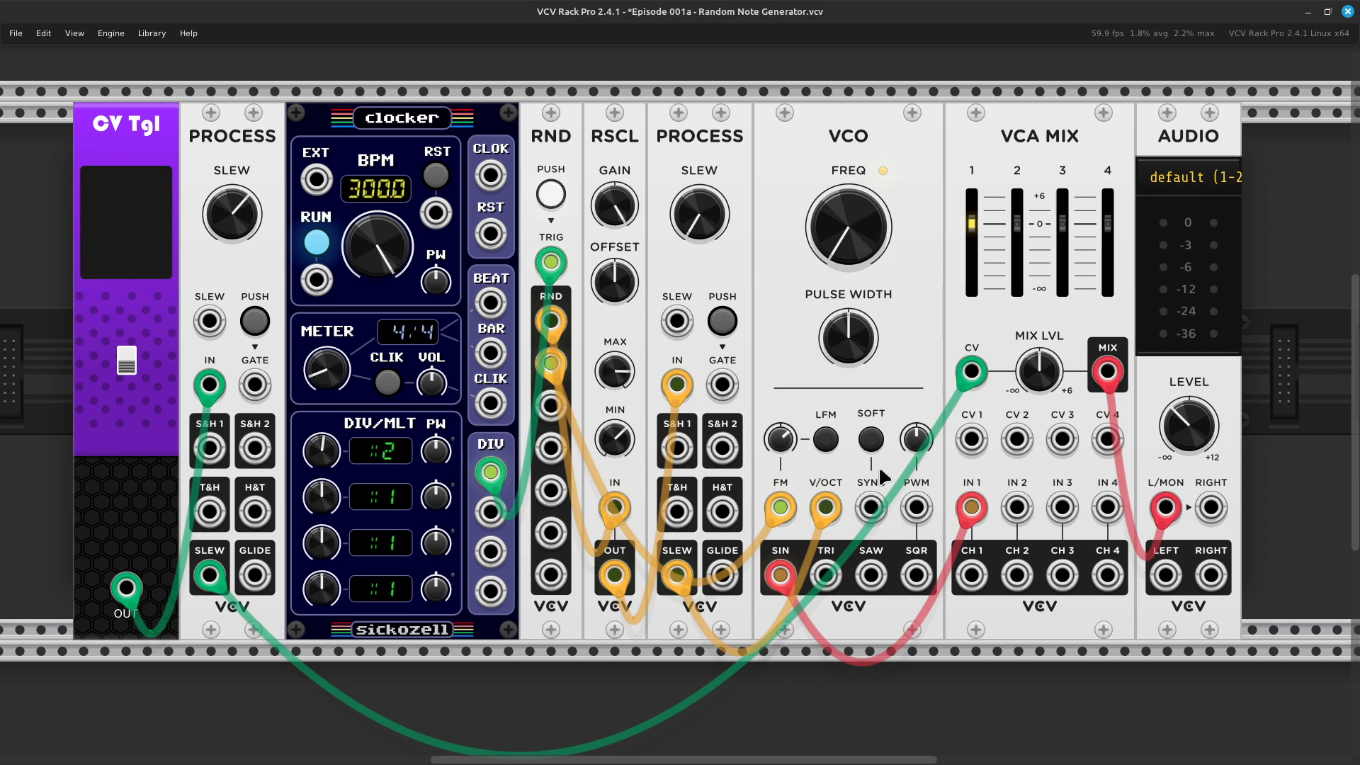
Raise the second PROCESS module's slew to about a quarter of its range, testing the pitch glide with the CV toggle on, then switch it off
left_click(126, 365)
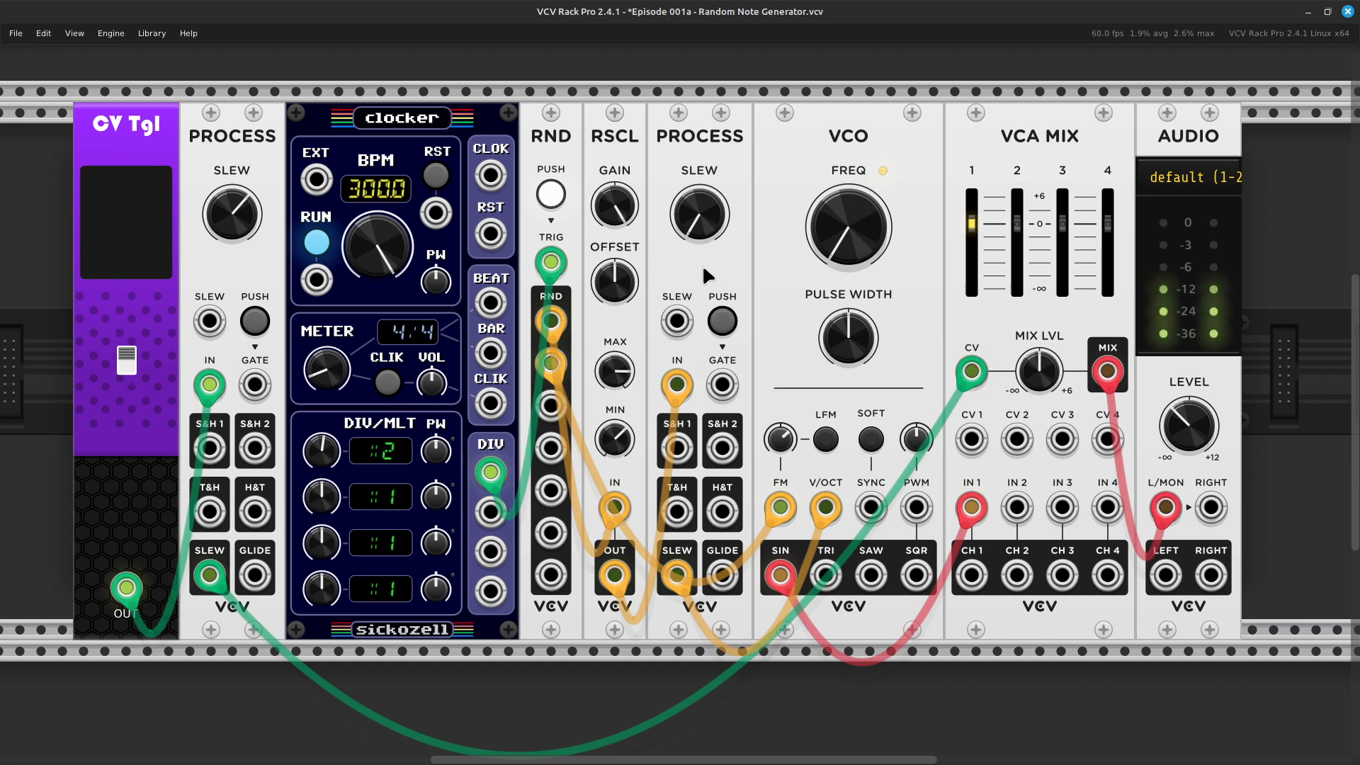
left_click_drag(719, 214, 719, 184)
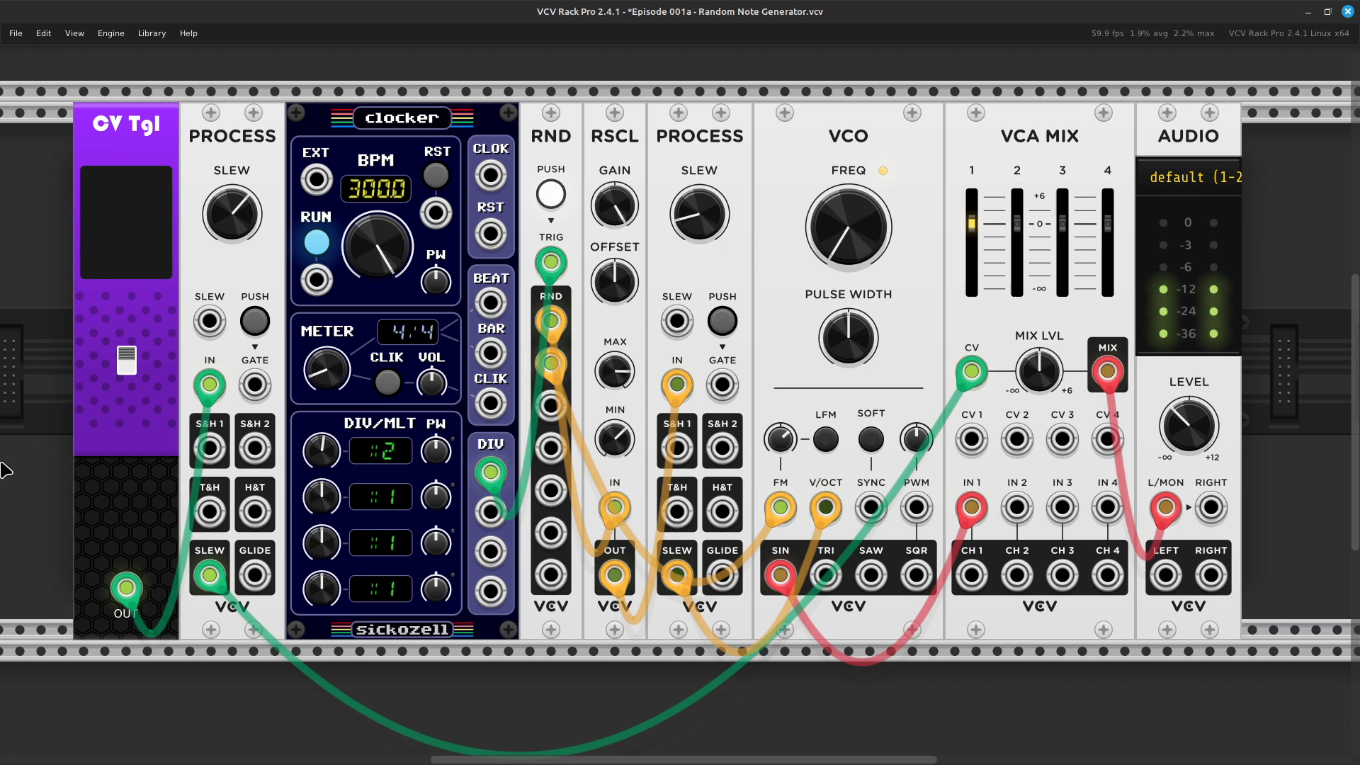
left_click(126, 374)
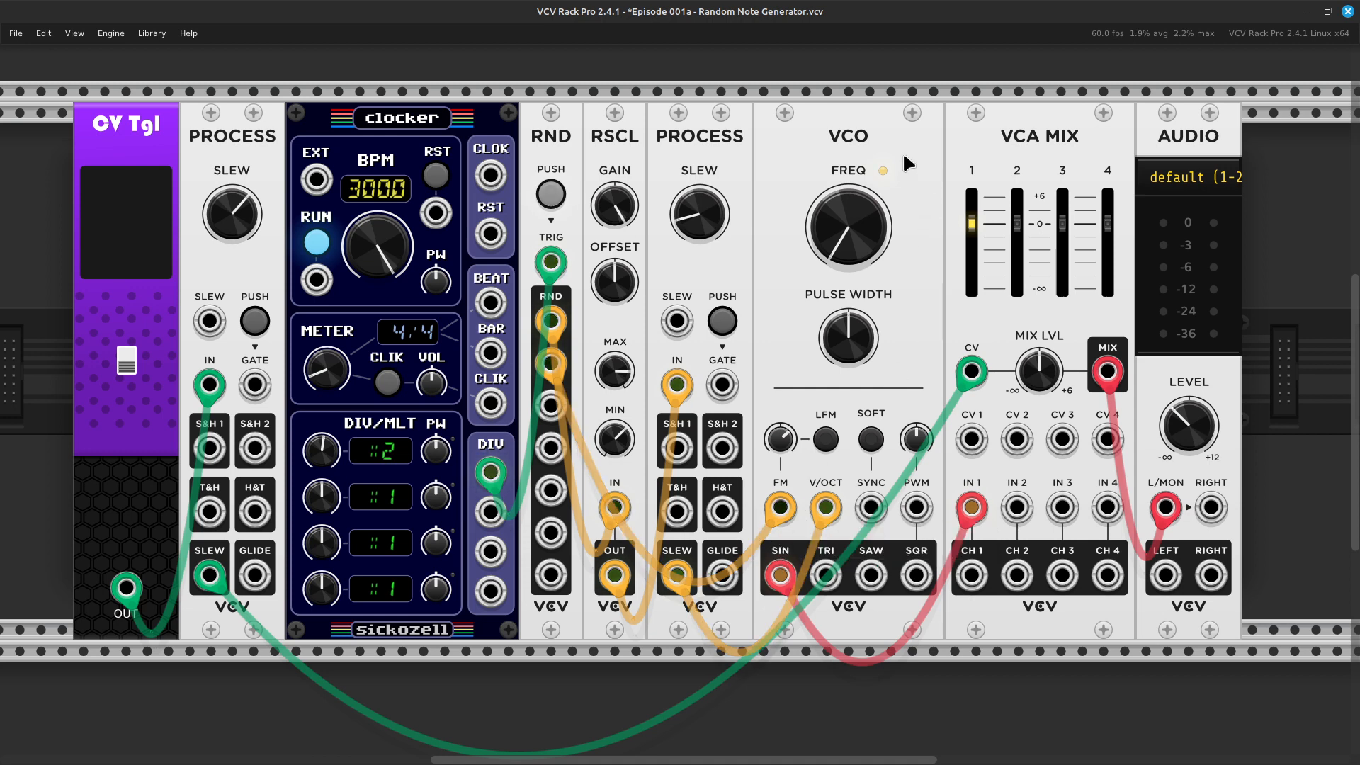
Select VCO, VCA MIX and AUDIO together and shift them to open a module-wide gap after the second PROCESS
left_click(887, 134, "shift")
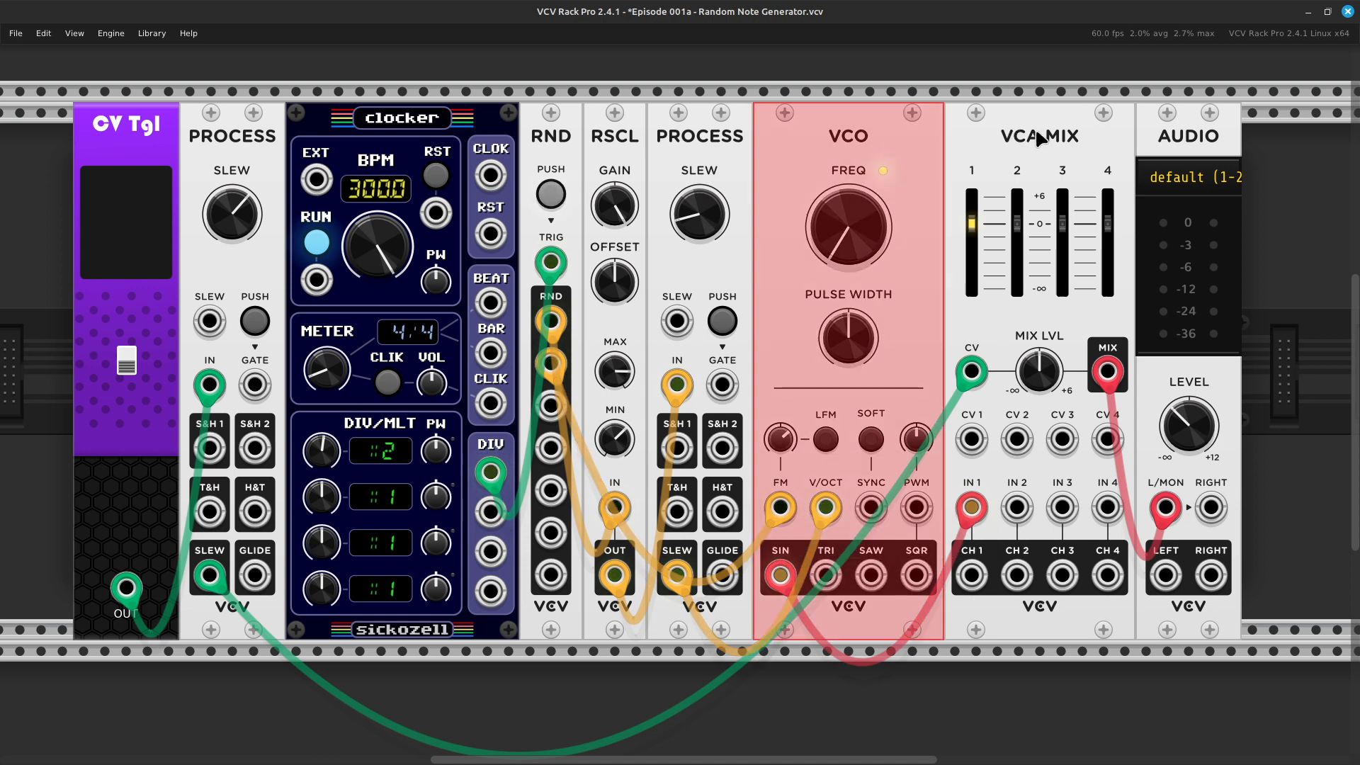
left_click(1059, 133, "shift")
left_click(1222, 117, "shift")
left_click_drag(877, 129, 972, 124)
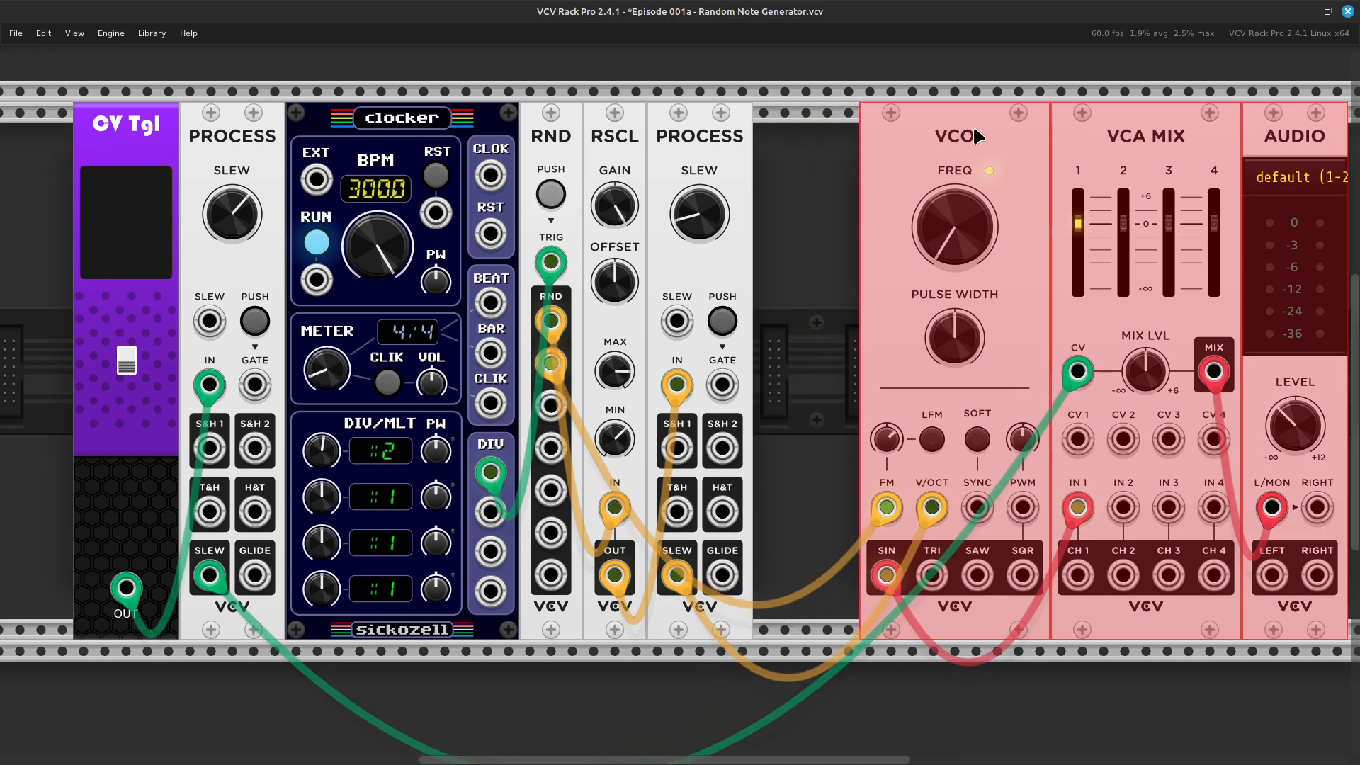
left_click(806, 392)
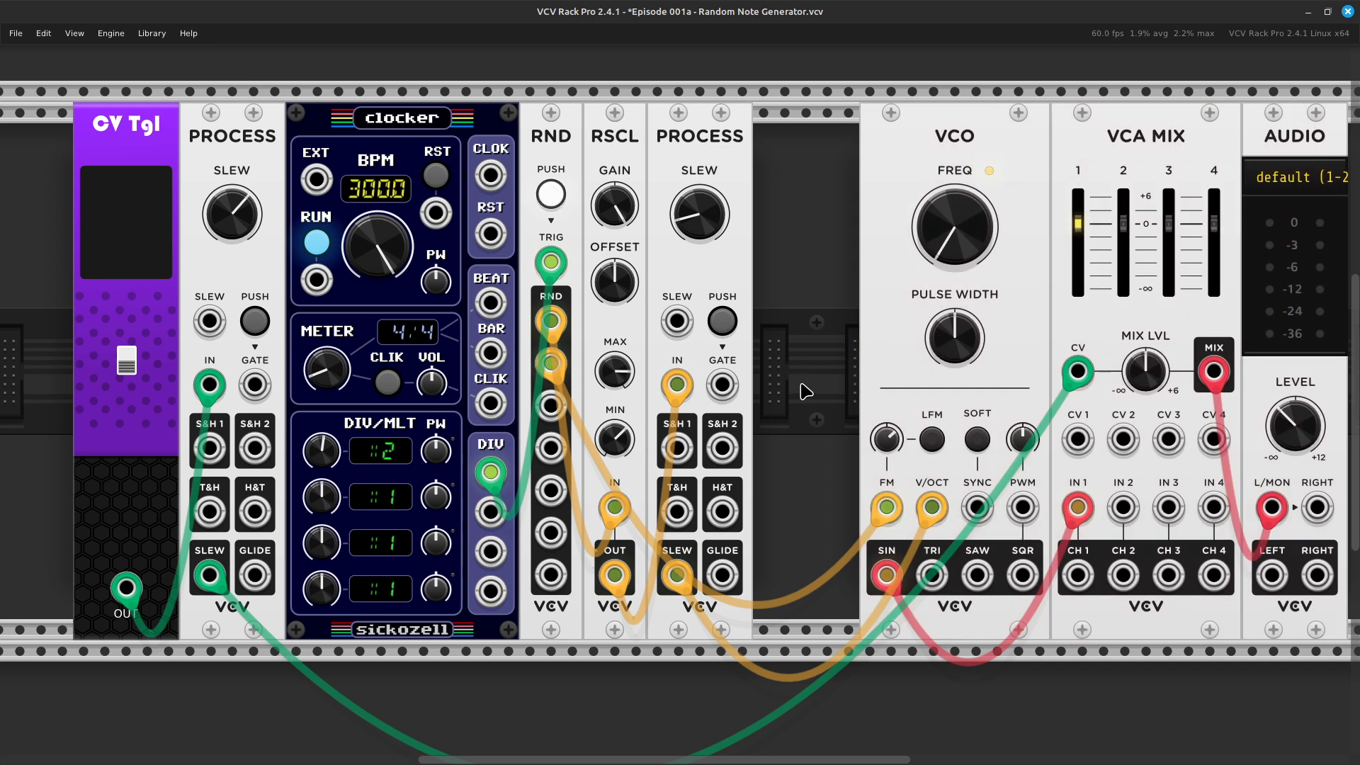
Copy the second PROCESS module and paste the duplicate into the gap before VCO
left_click(731, 177, "ctrl")
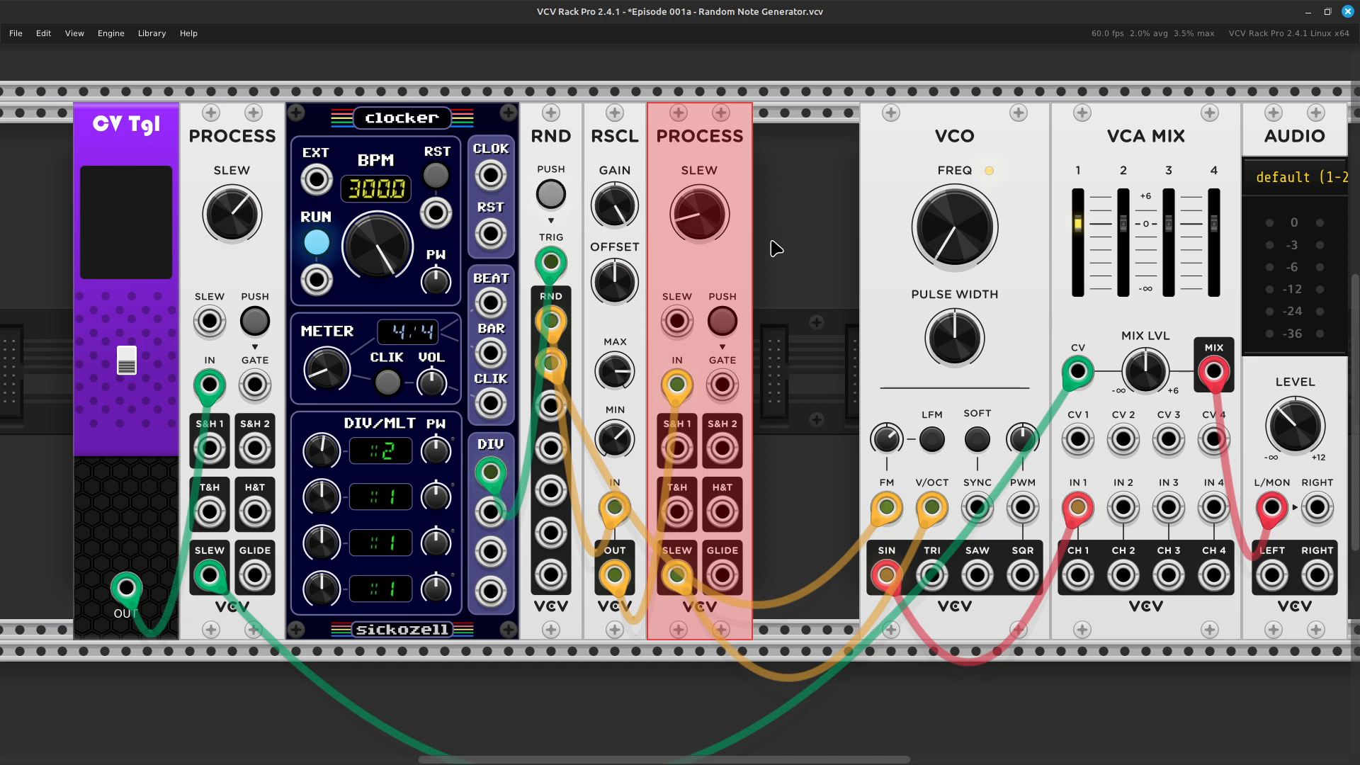
left_click(799, 292)
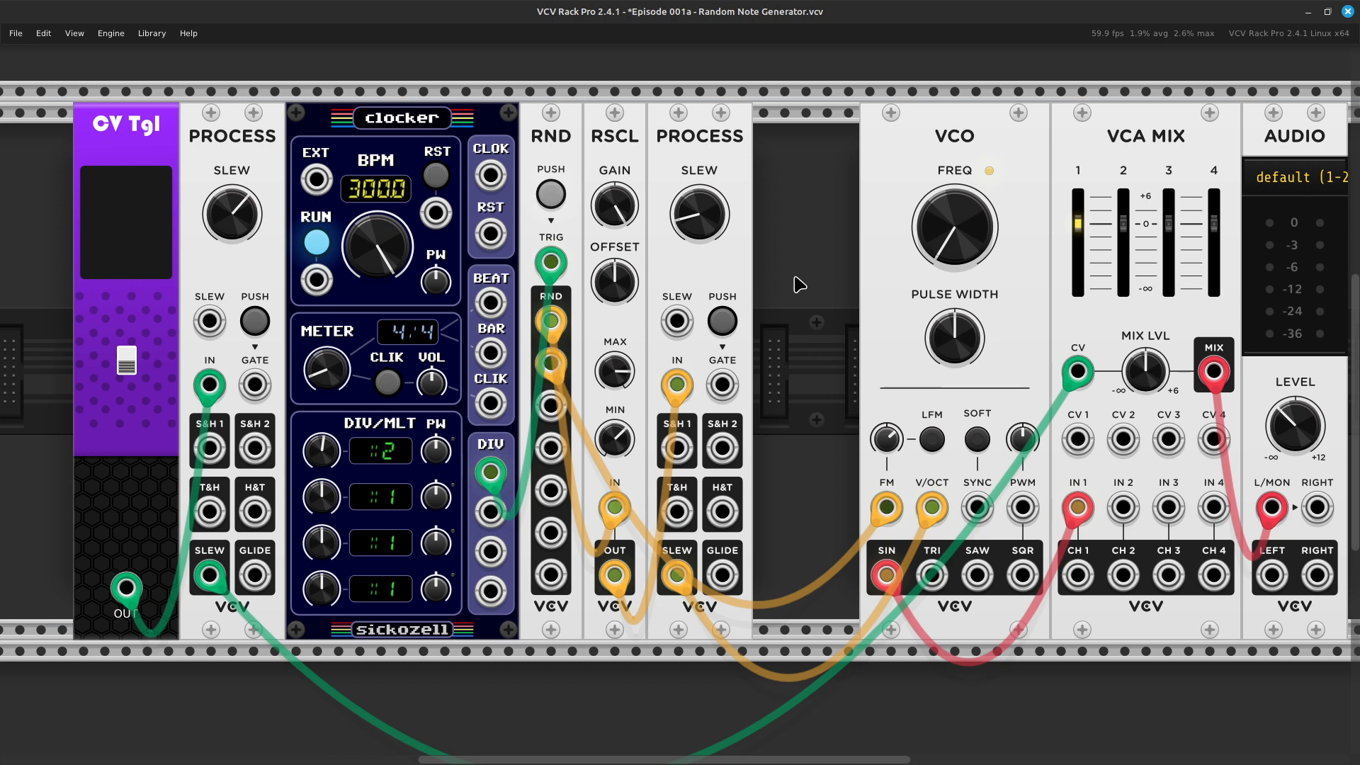
key("ctrl+v")
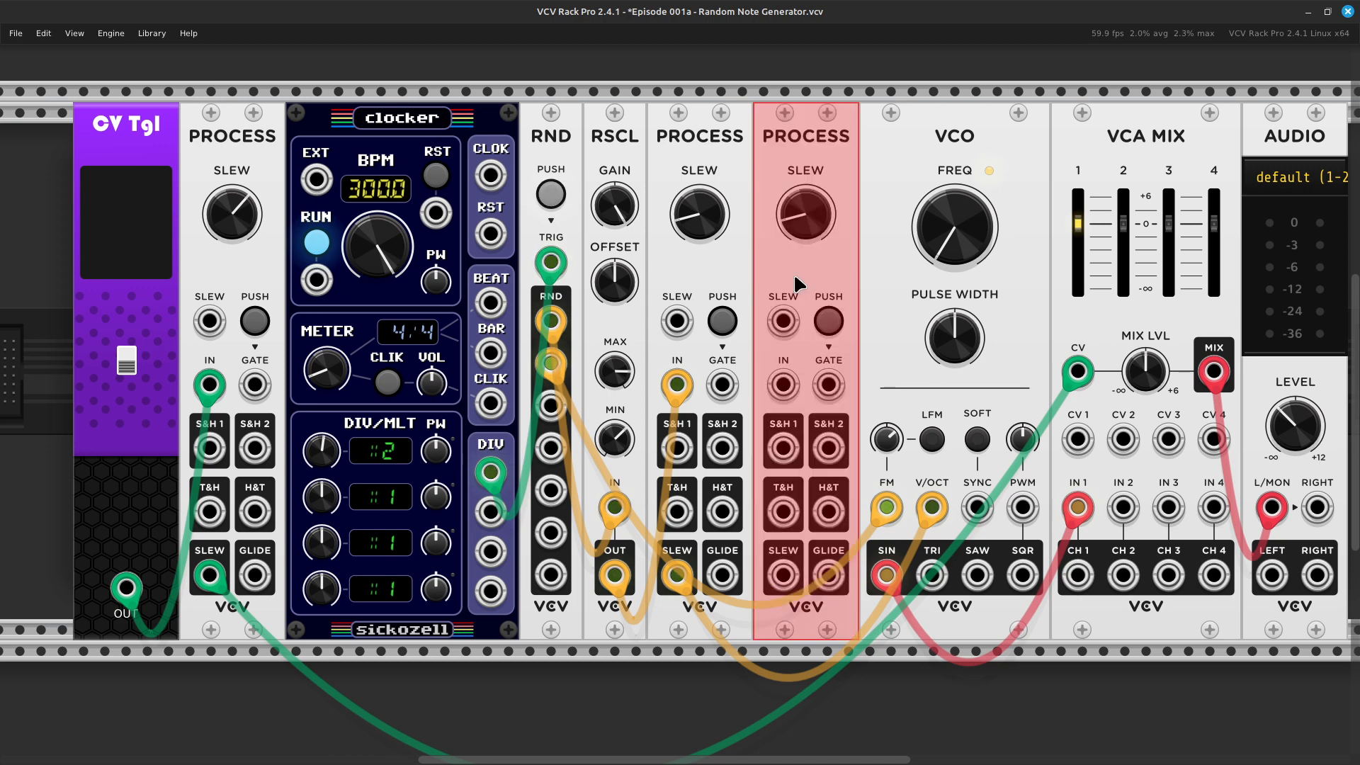
left_click(667, 716)
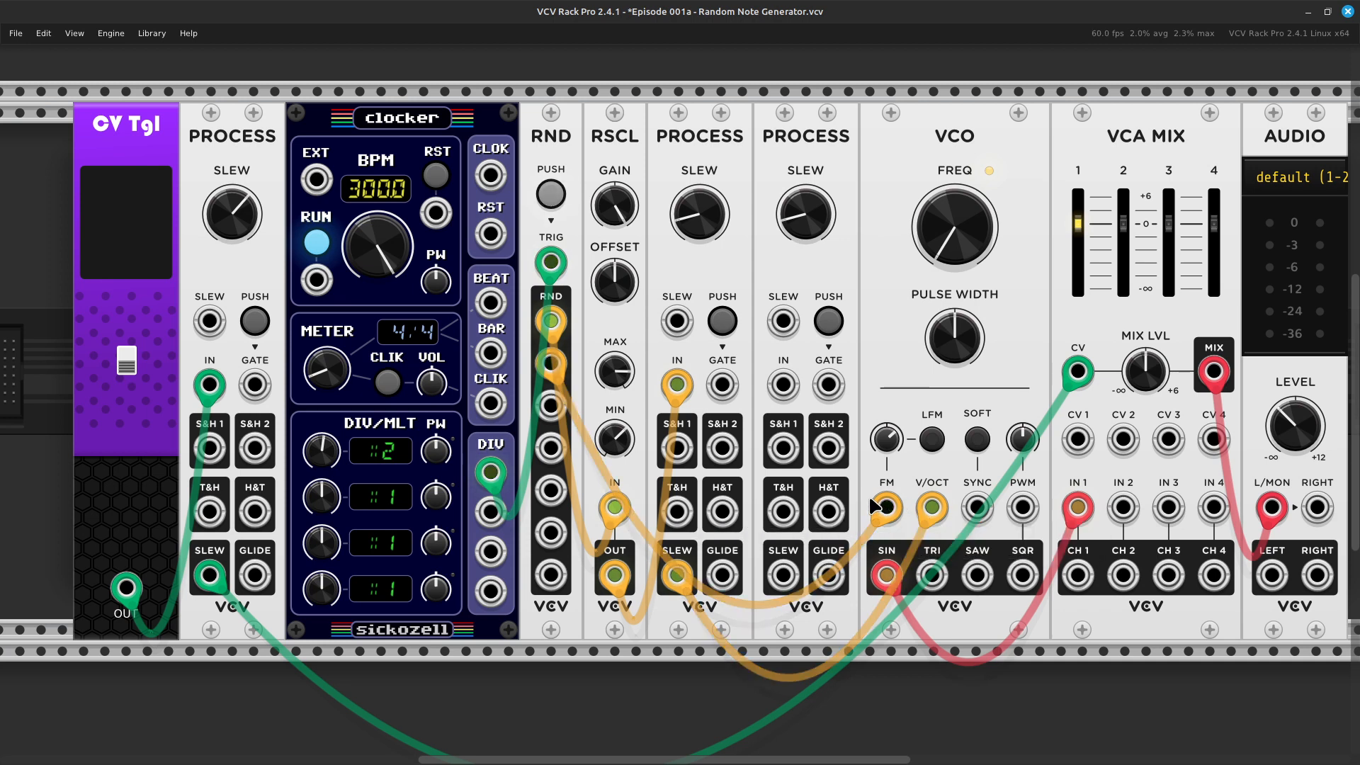
Reroute the RND cable from VCO FM to the third PROCESS IN, and patch its SLEW output to FM with a yellow cable
left_click_drag(878, 507, 783, 388)
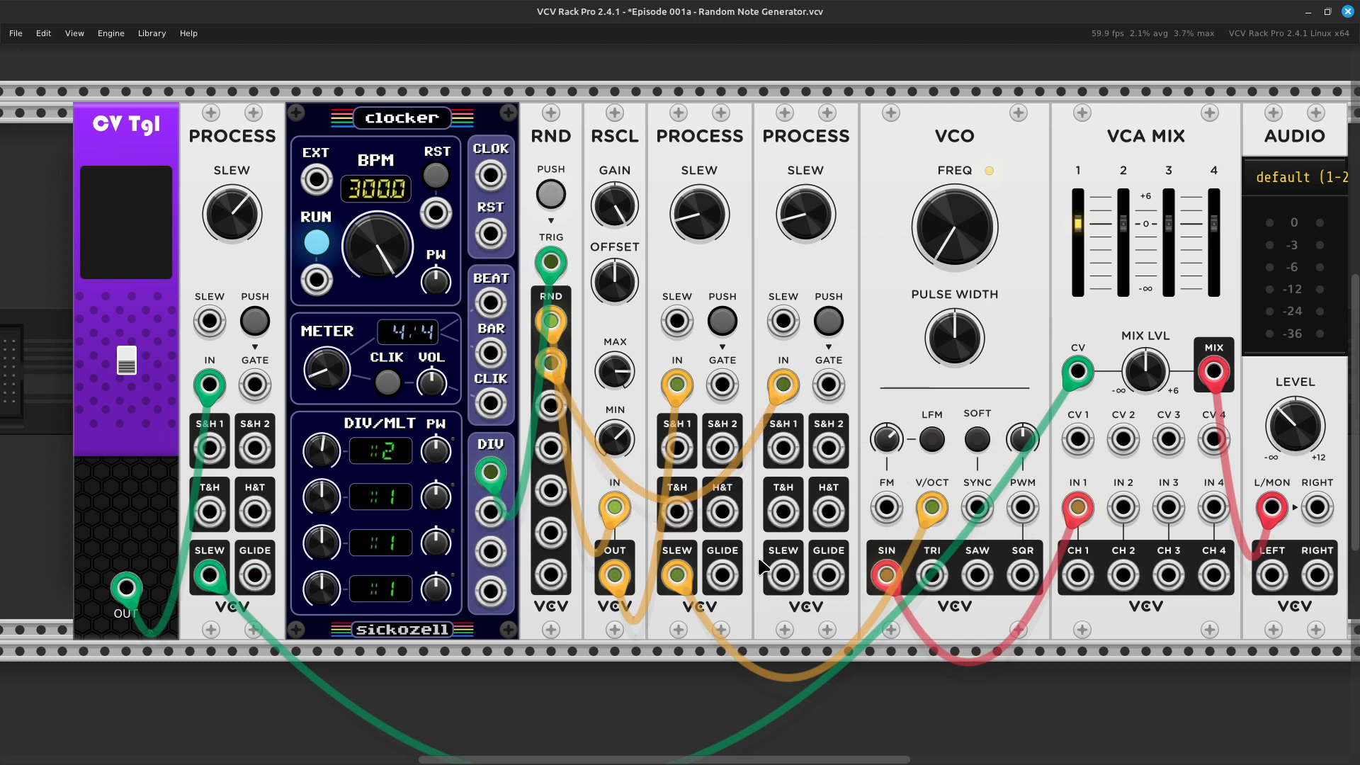
right_click(782, 585)
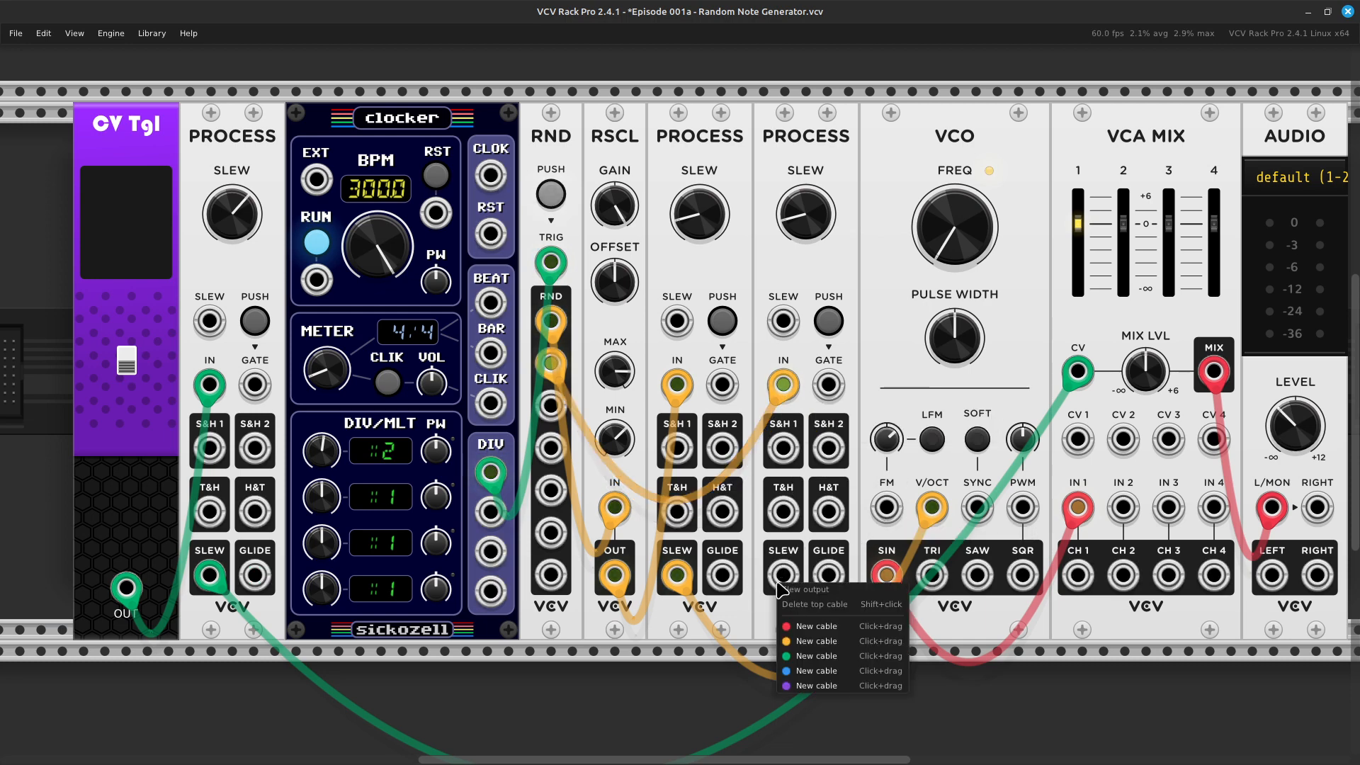
left_click_drag(814, 641, 887, 507)
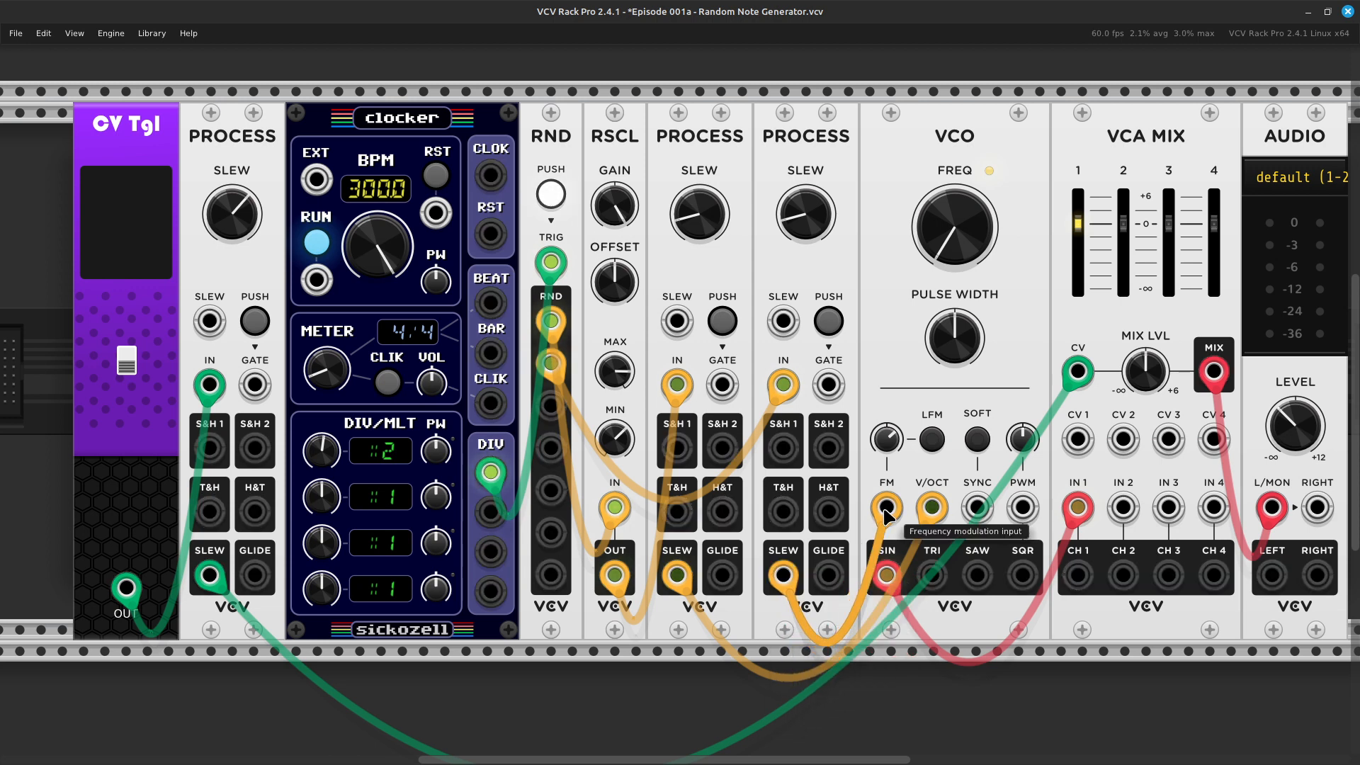
left_click_drag(887, 507, 890, 503)
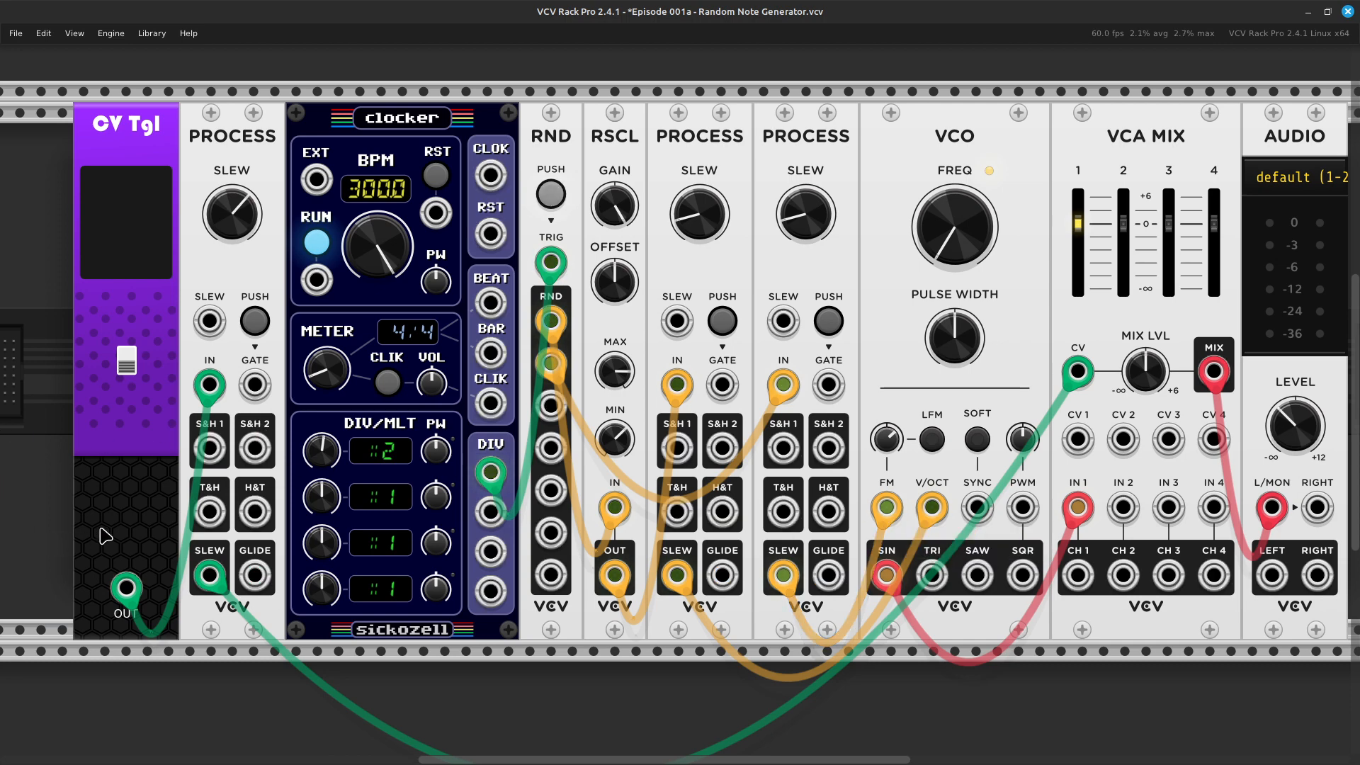
Switch the CV toggle on, fine-tune the slew of the second and third PROCESS modules by ear, and switch it off
left_click(127, 361)
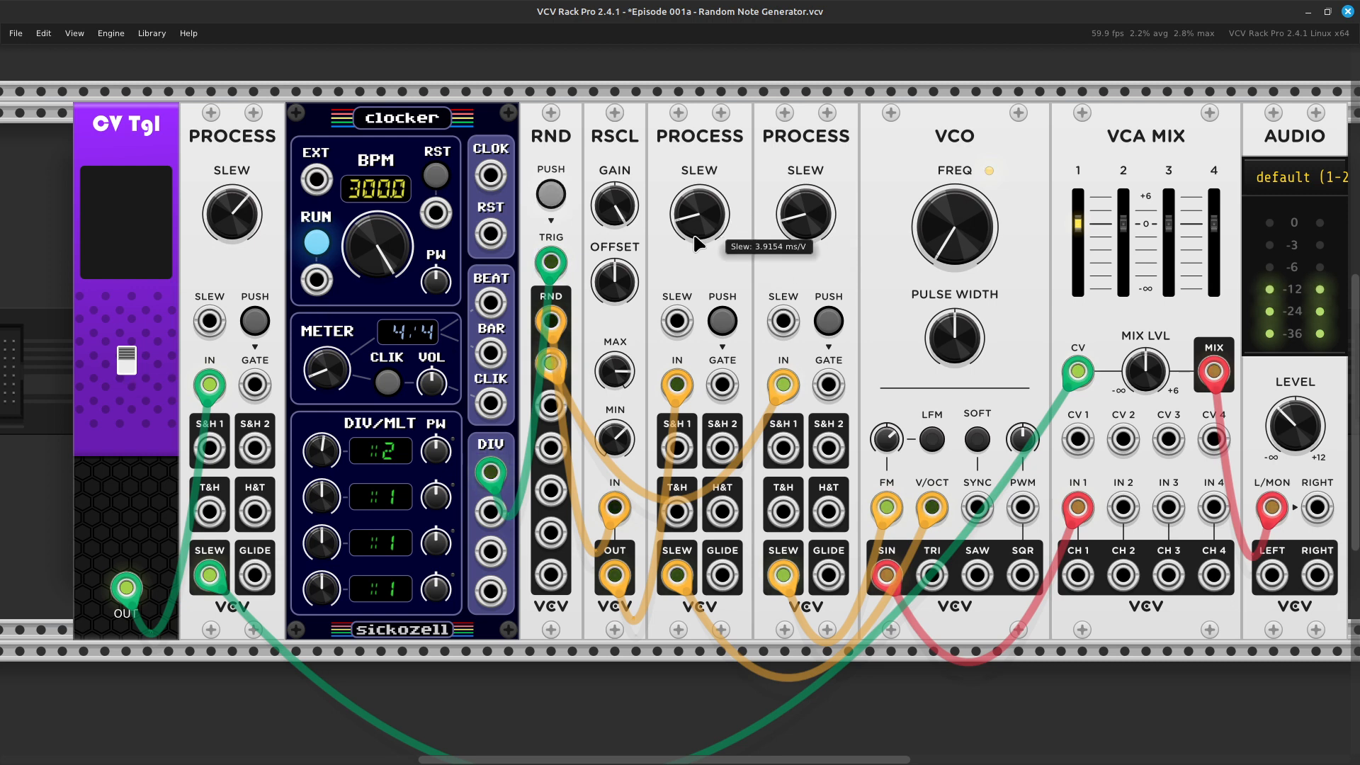
left_click_drag(697, 221, 697, 221)
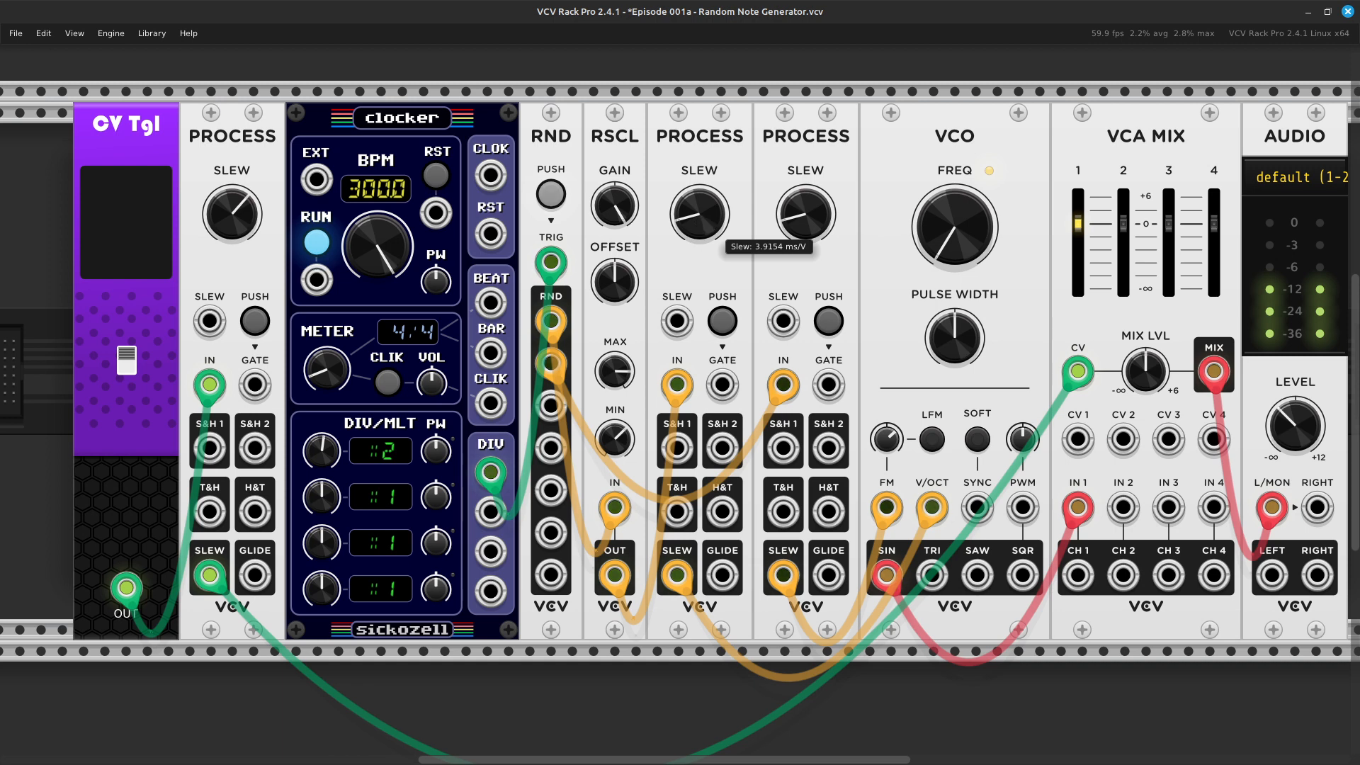
left_click(128, 372)
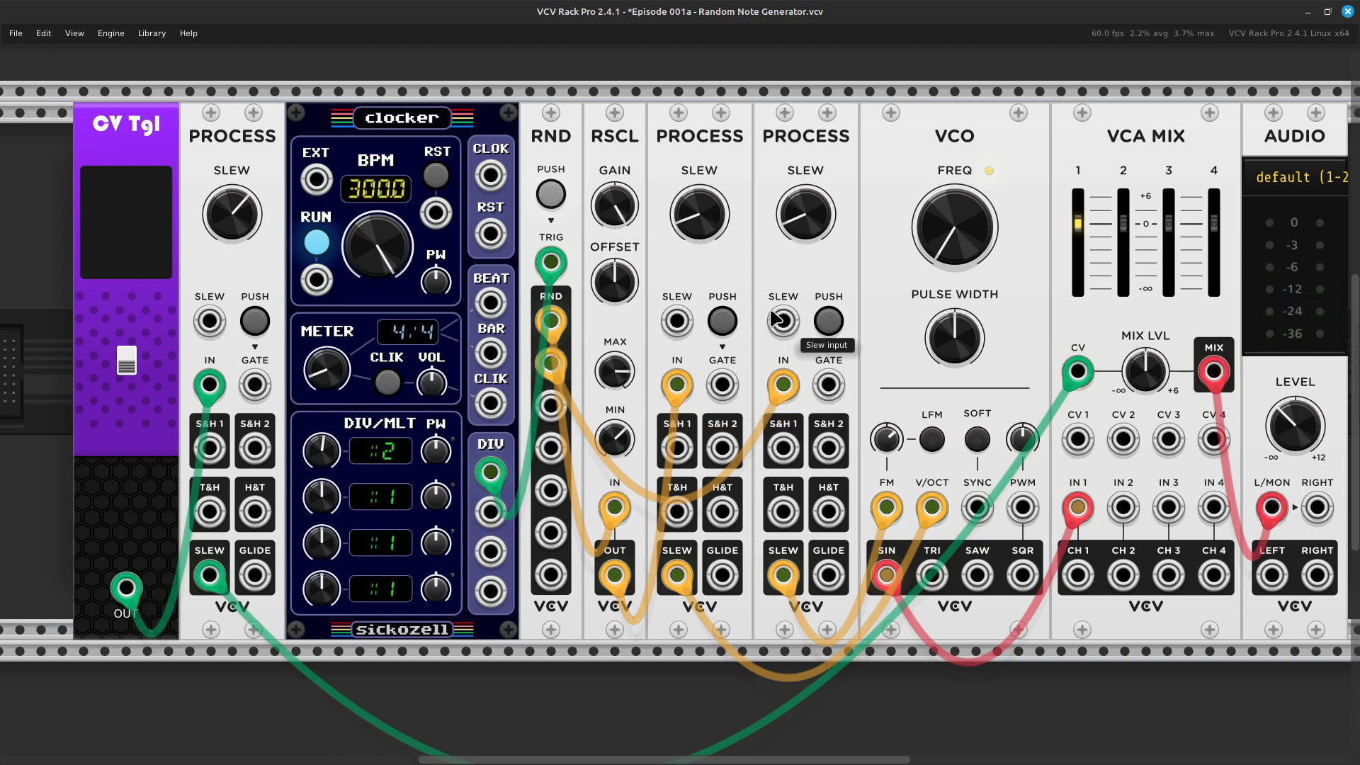
With the CV toggle on, move the VCA MIX IN 1 cable from VCO SIN to TRI to compare the waveforms, then switch it off
scroll(760, 305, "right", 3)
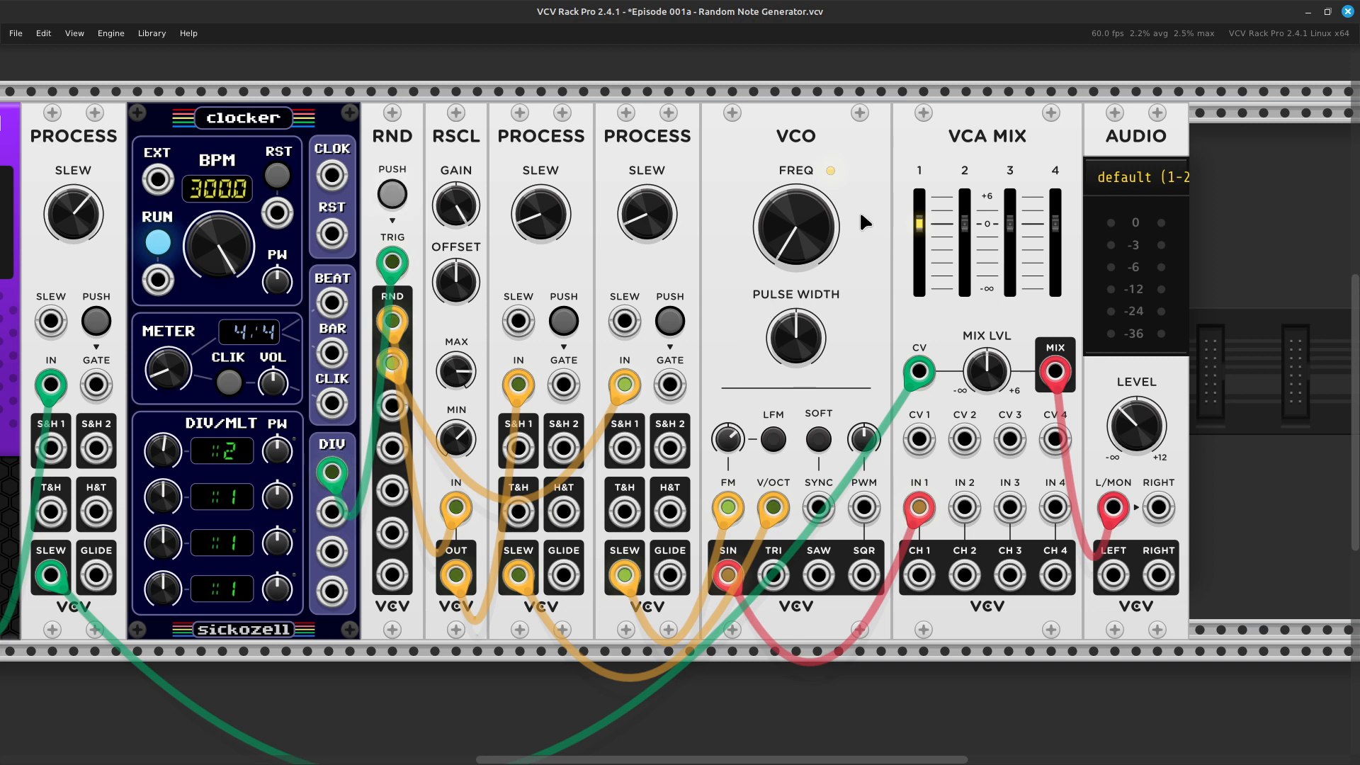
scroll(777, 312, "left", 3)
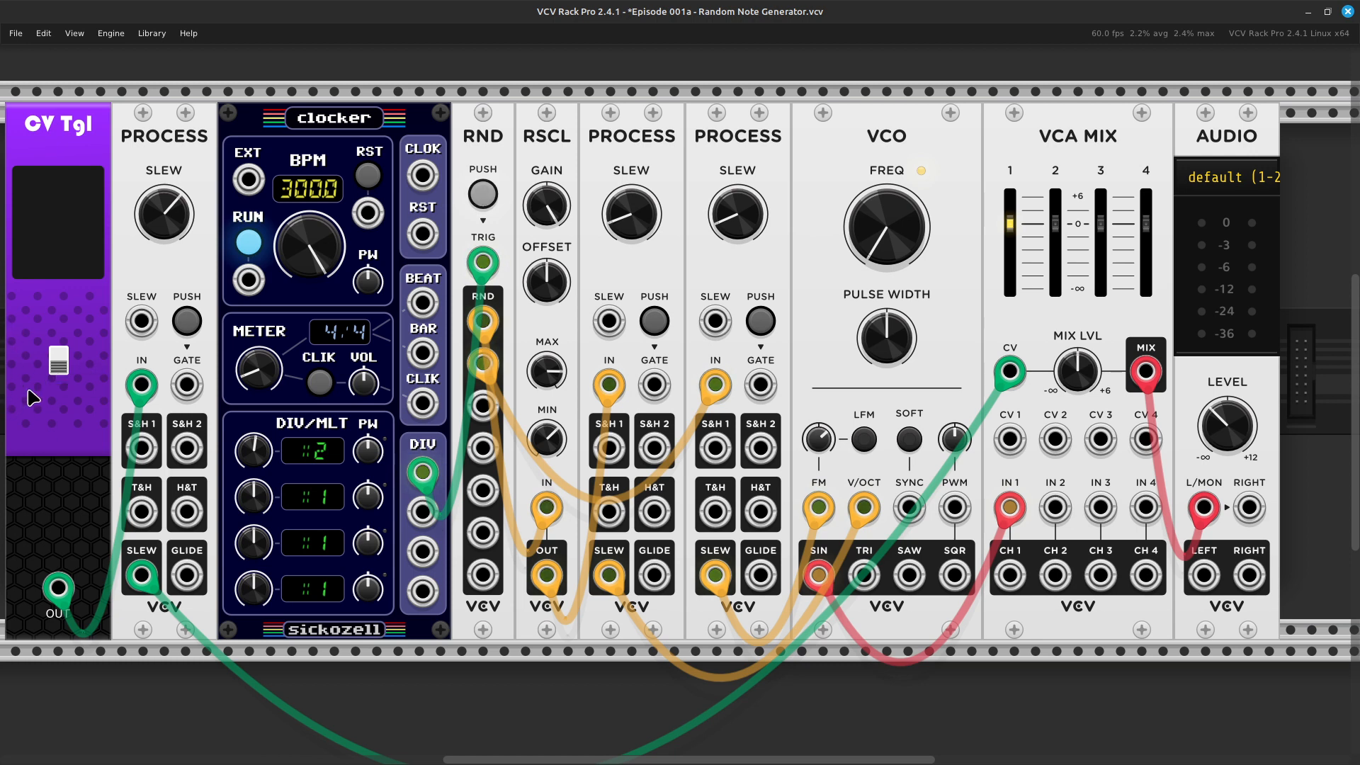
left_click(60, 362)
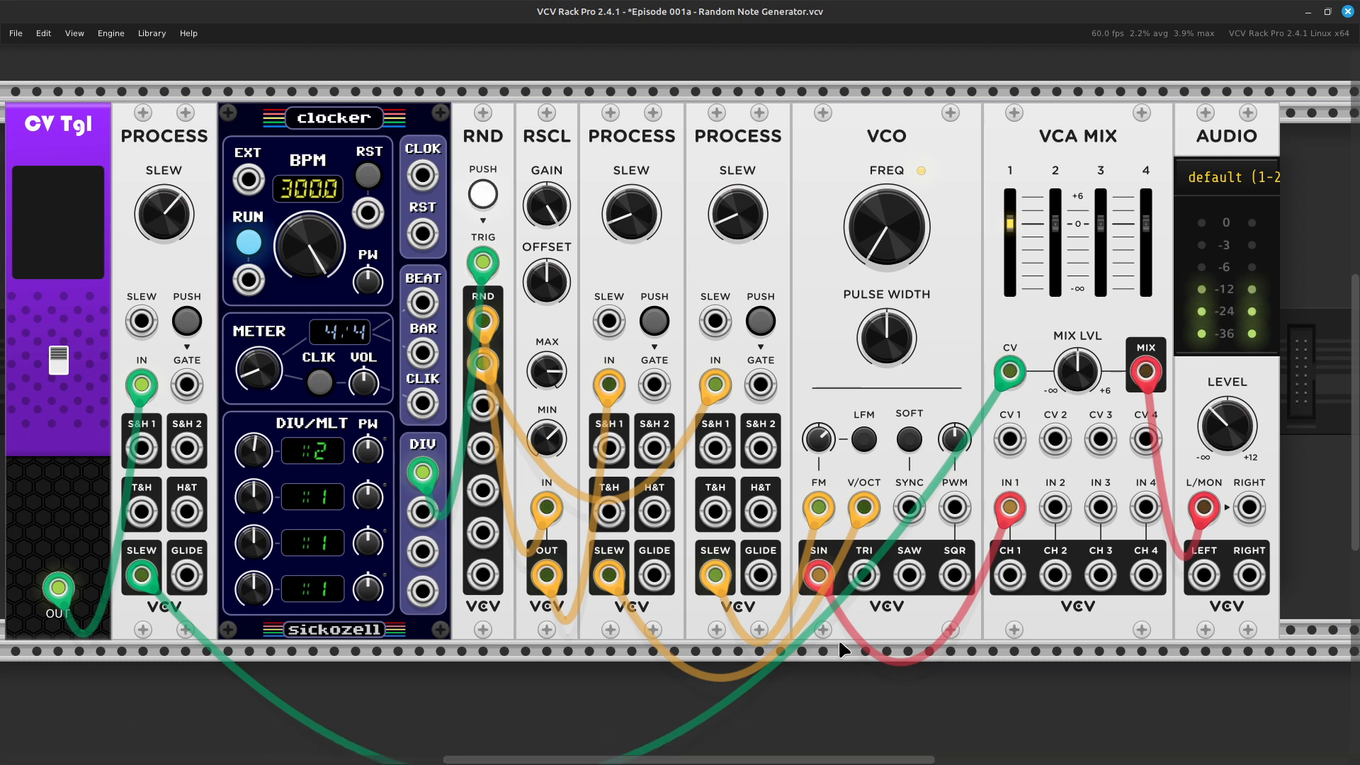
left_click_drag(818, 575, 863, 575)
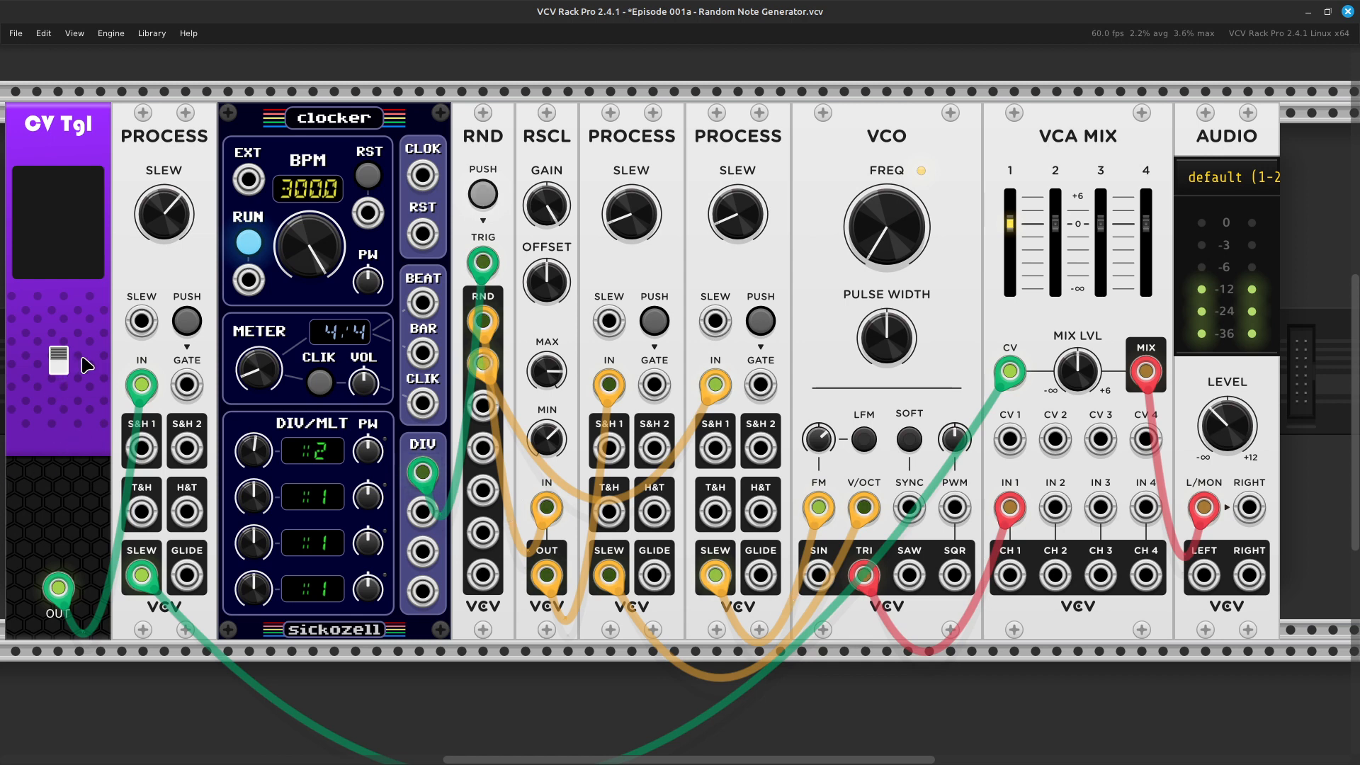
left_click(59, 365)
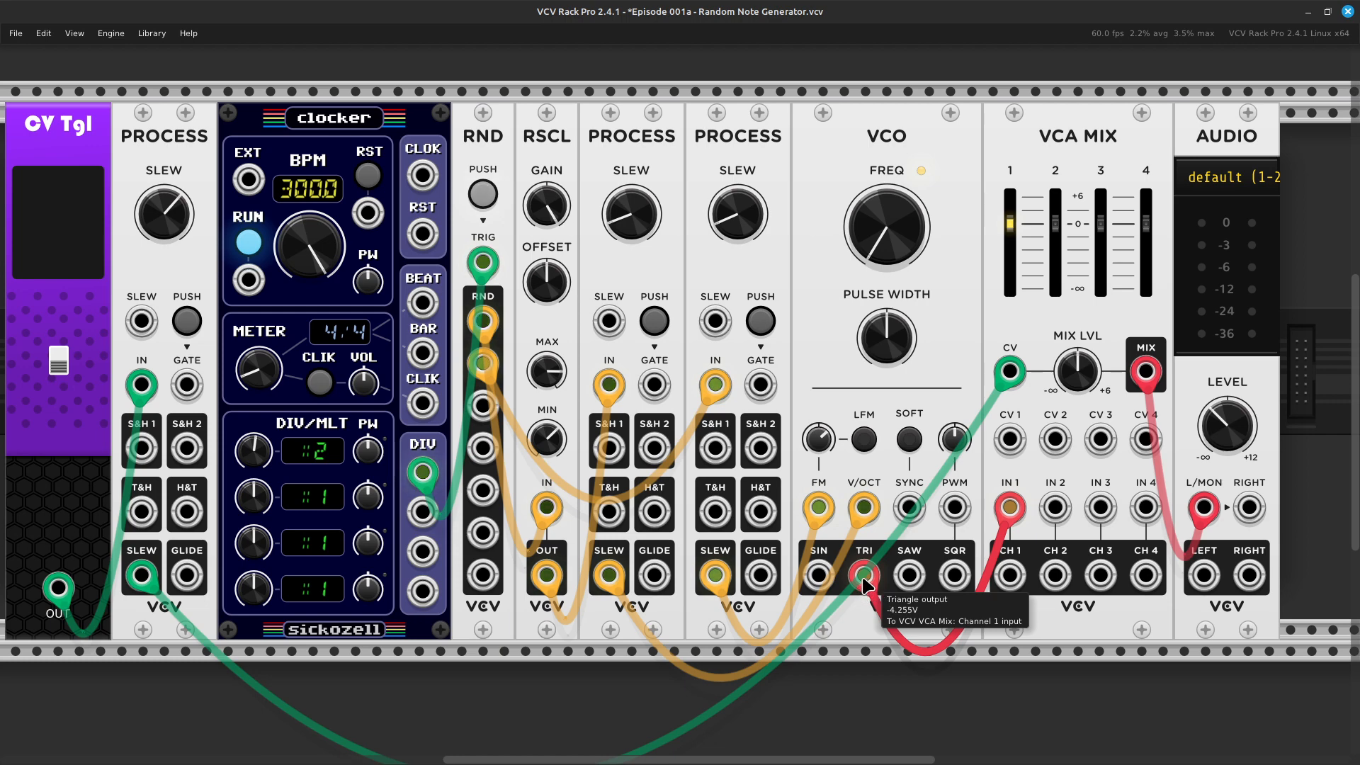
Move the VCA MIX IN 1 cable from VCO TRI to SAW, audition it with the CV toggle on, and move it to SQR
left_click_drag(864, 575, 908, 575)
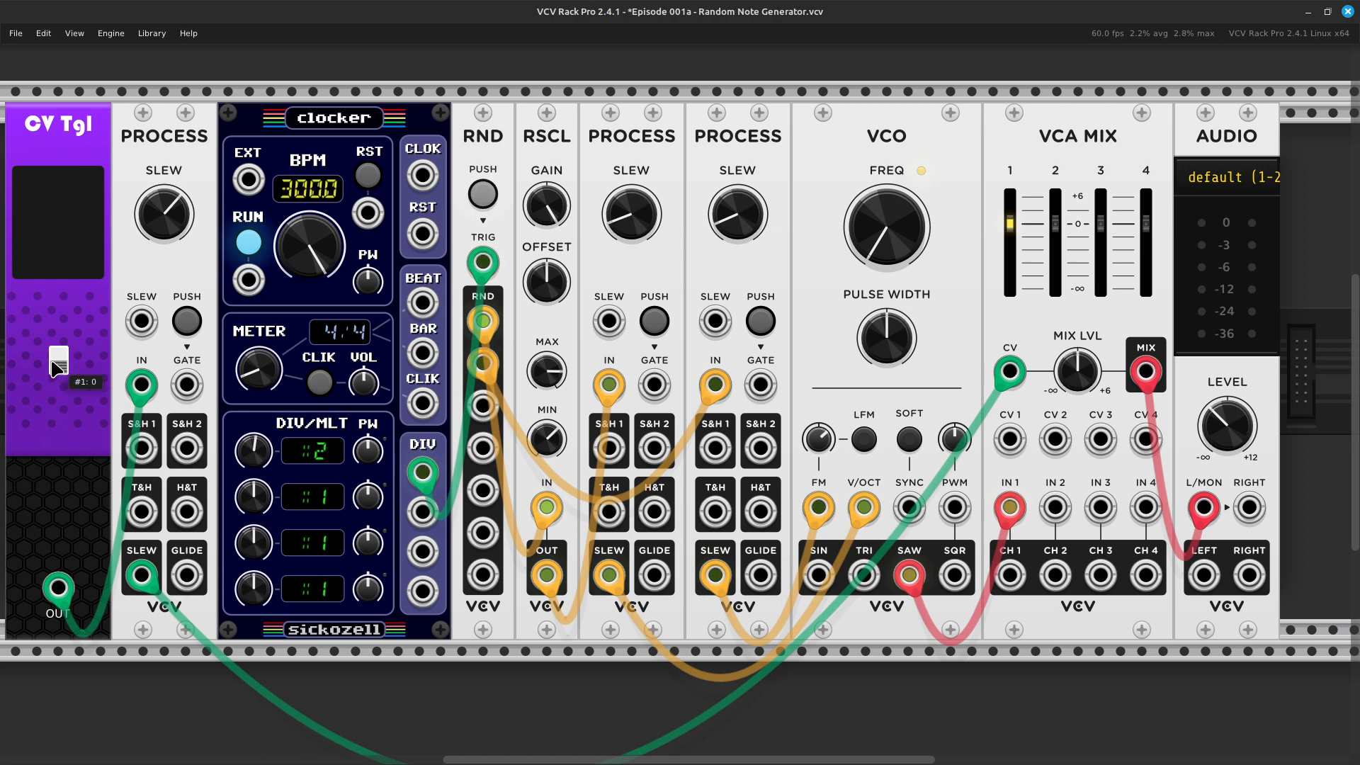
left_click(60, 362)
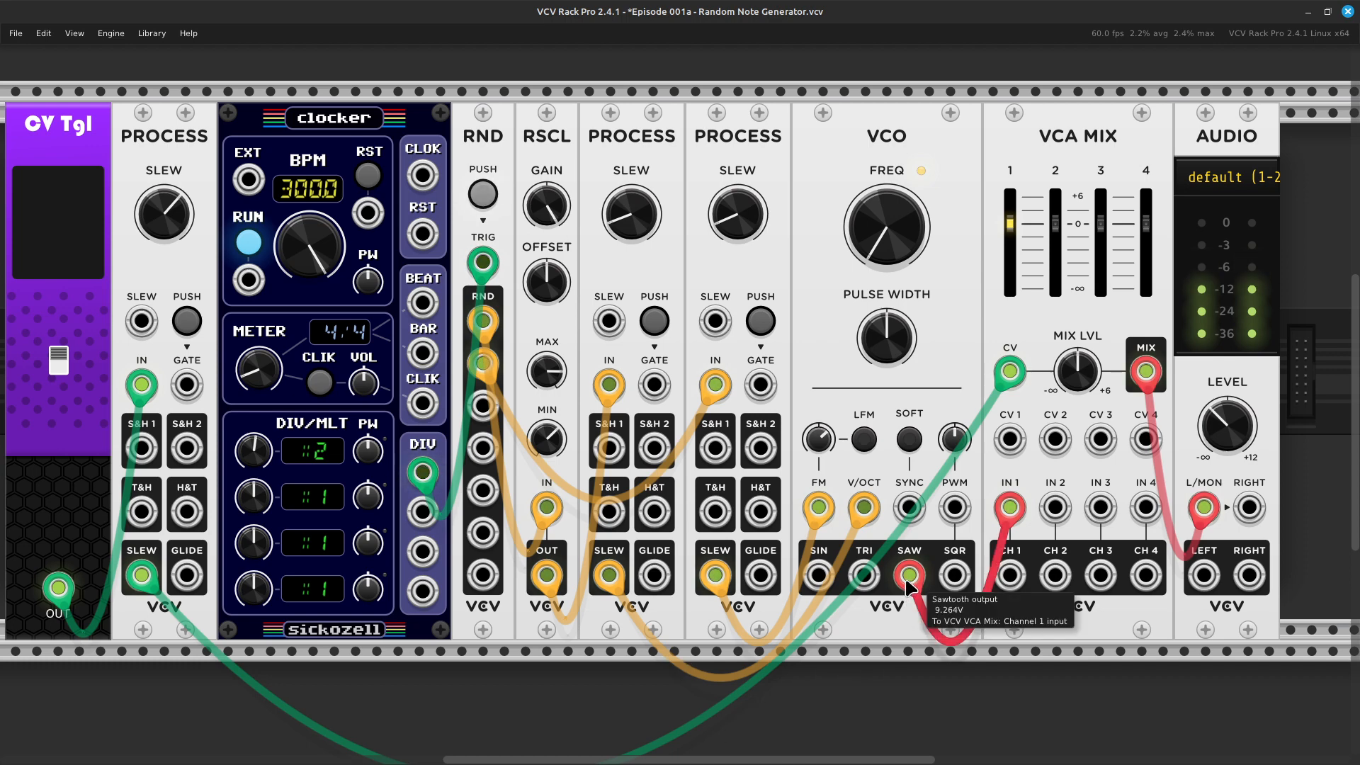
left_click_drag(905, 579, 947, 581)
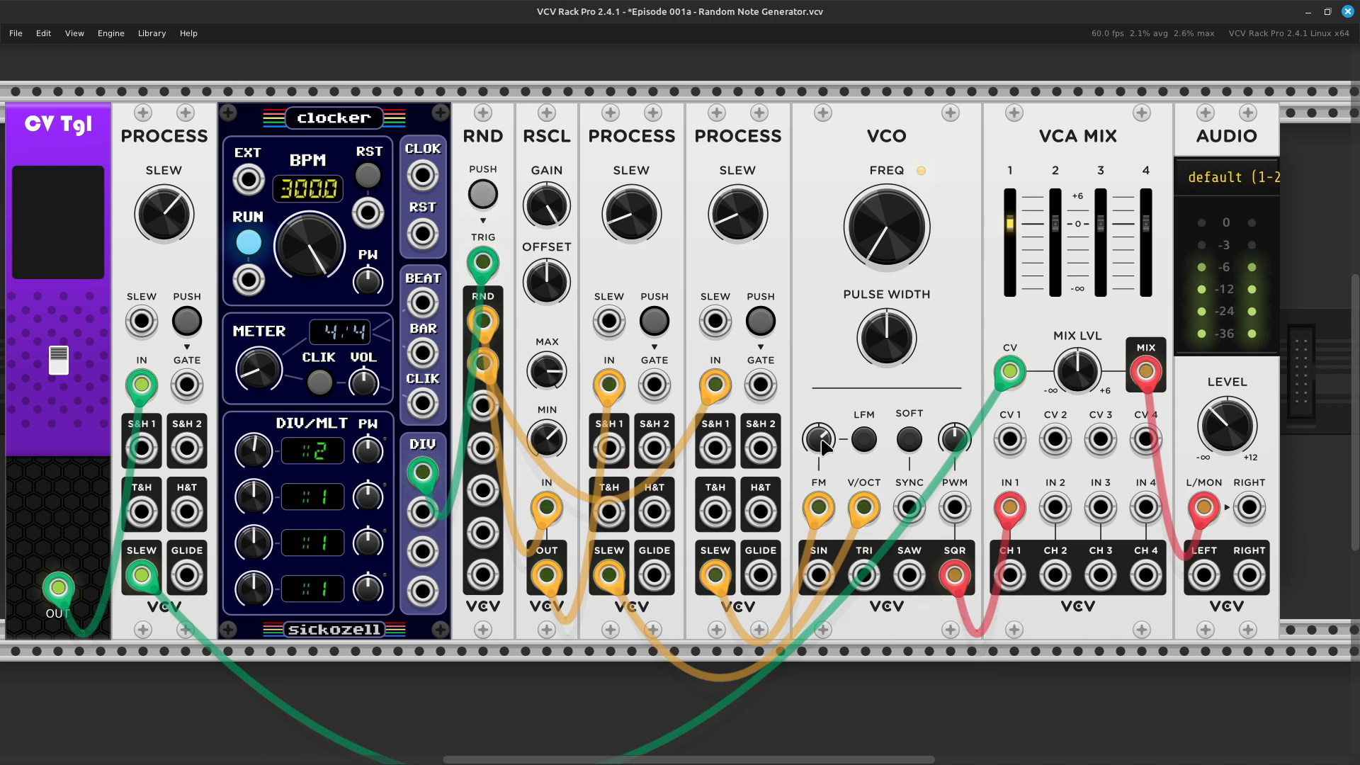
Sweep the VCO's pulse width modulation to -100% and back up to slightly above centre, then switch the CV toggle off
mouse_move(955, 433)
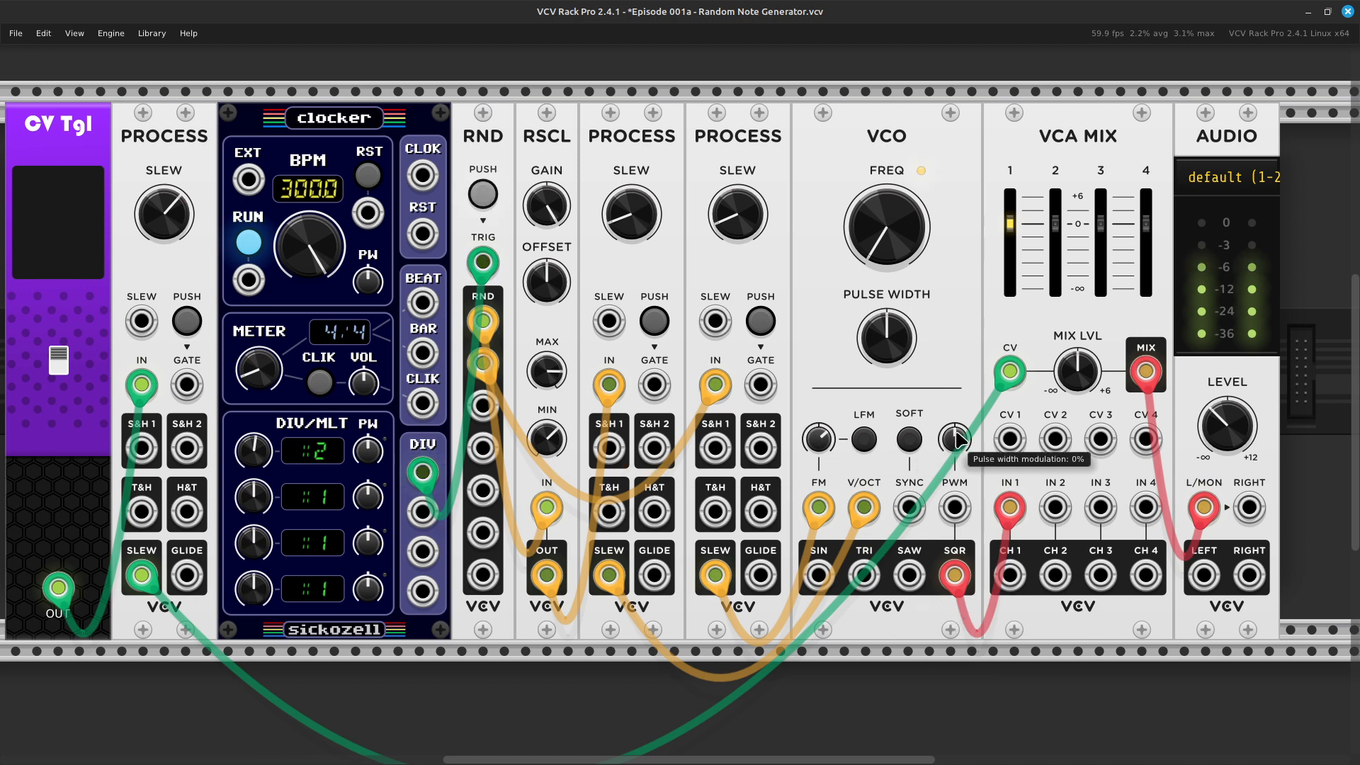
left_click_drag(956, 433, 956, 441)
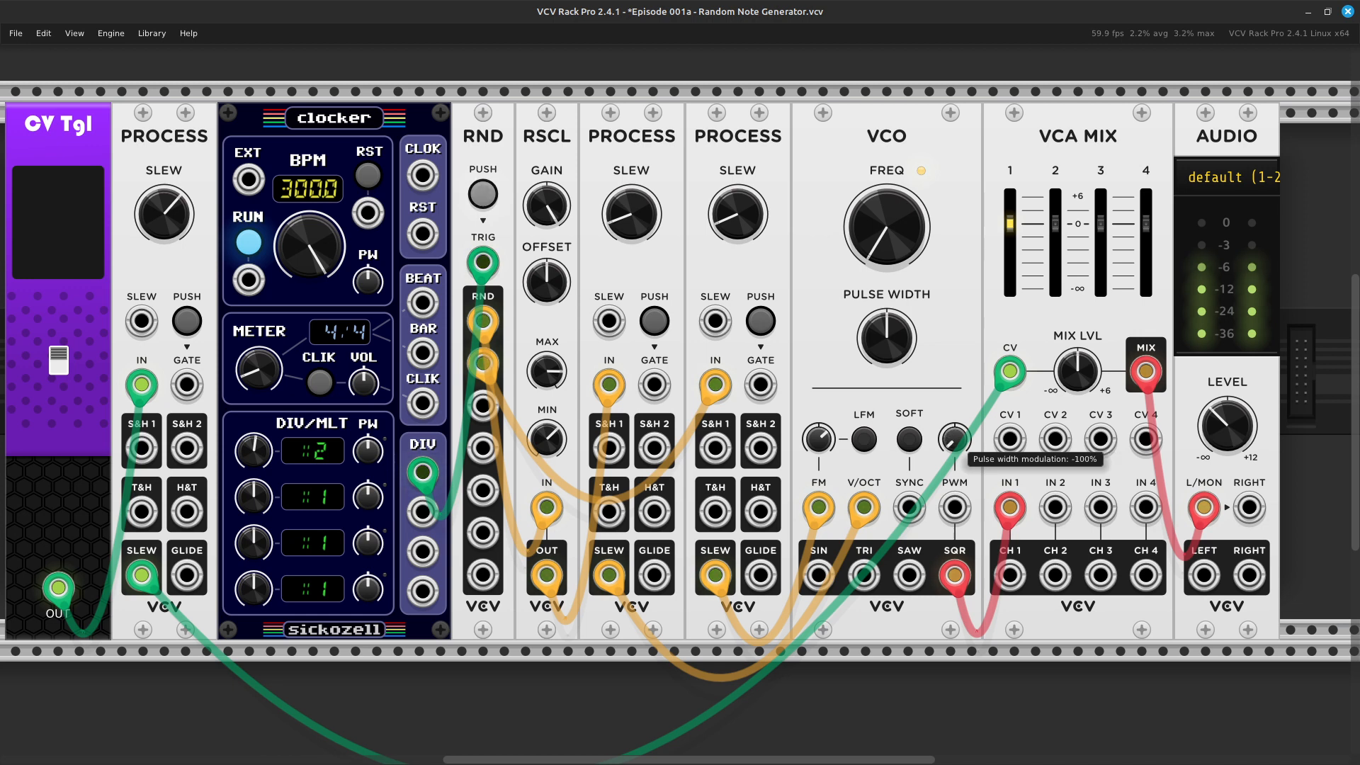
left_click_drag(955, 440, 956, 430)
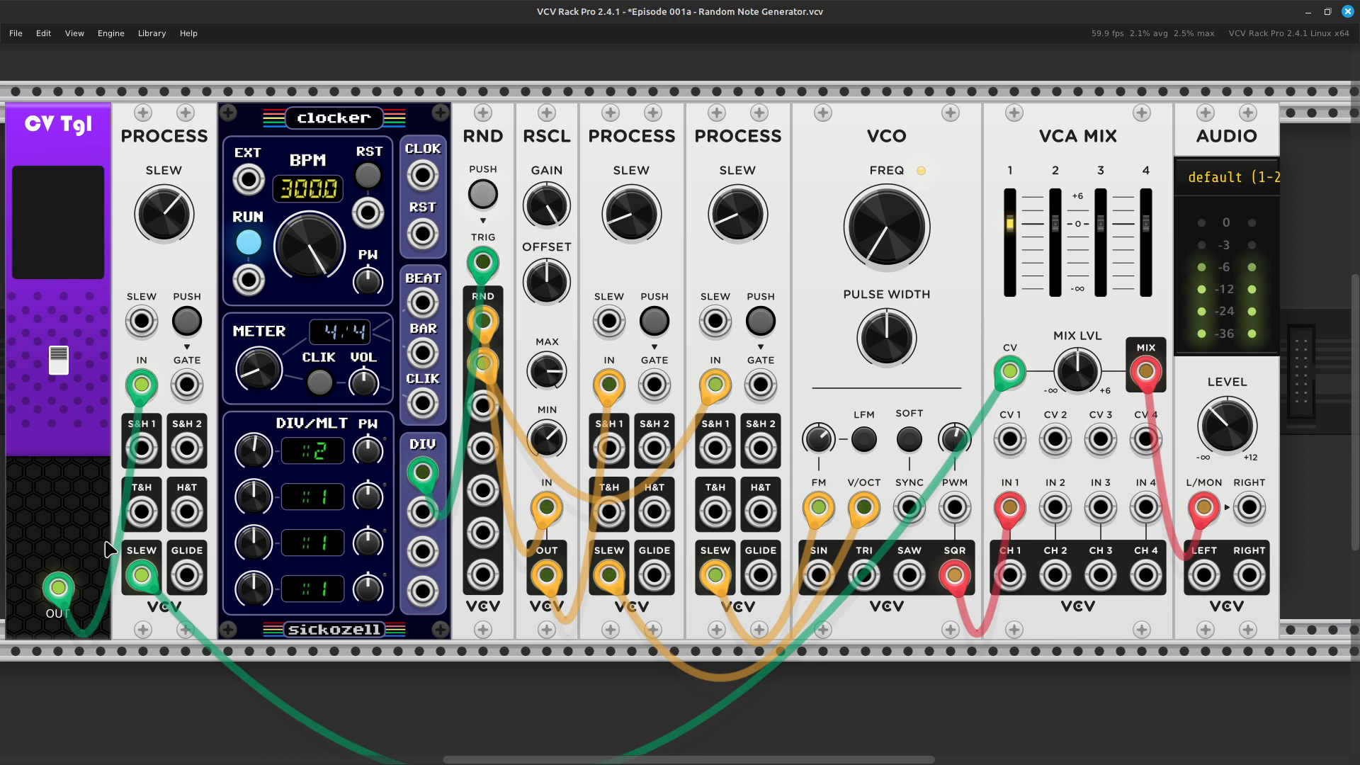
left_click(59, 363)
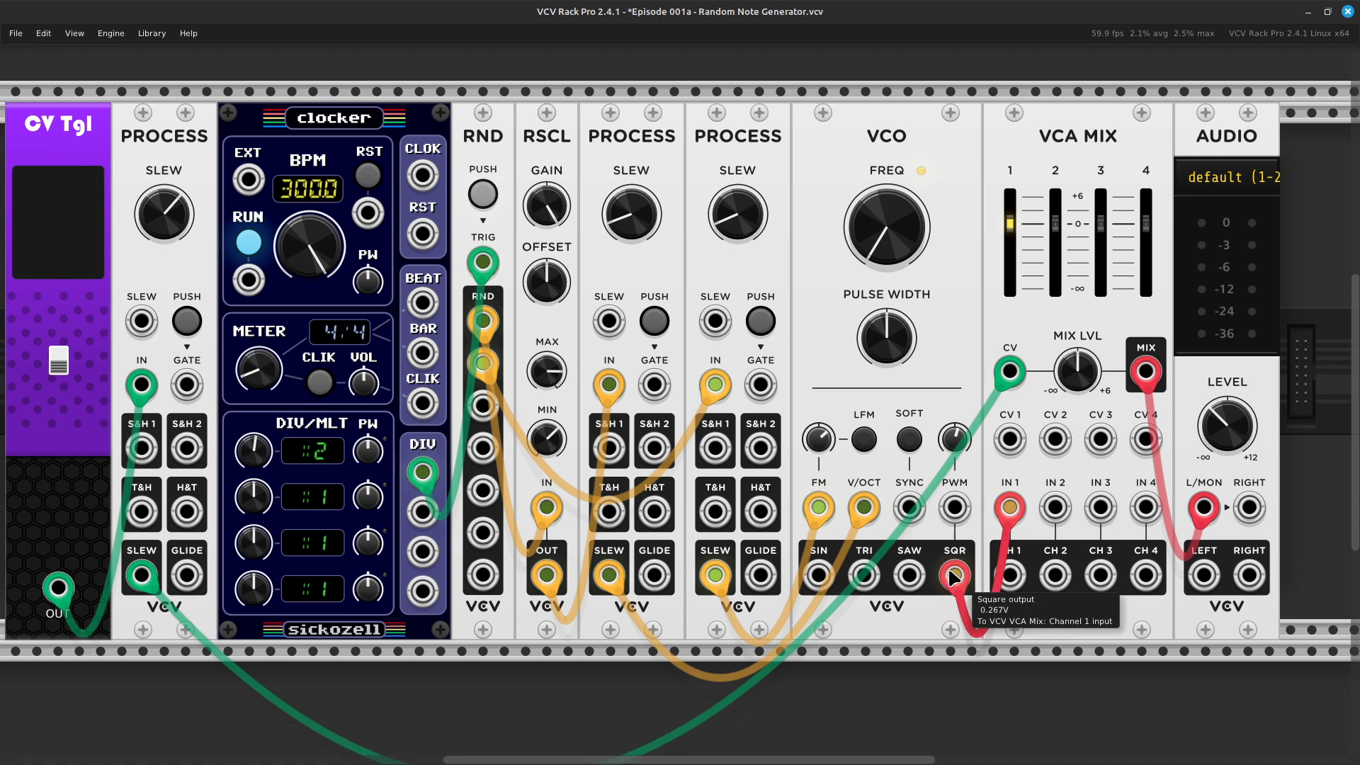
Search the module browser for "mega" and add MEGA TONE to the empty row directly below VCO
scroll(952, 577, "down", 3)
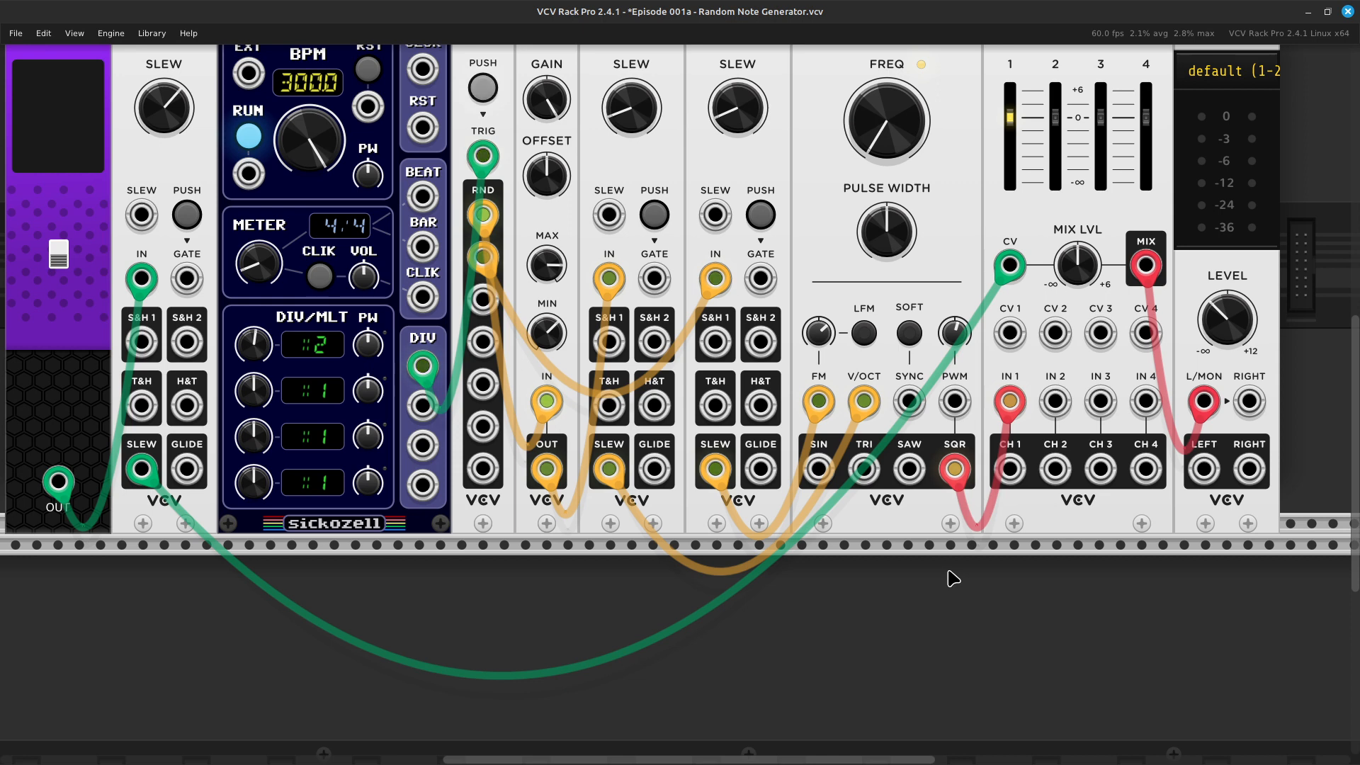
scroll(953, 577, "down", 5)
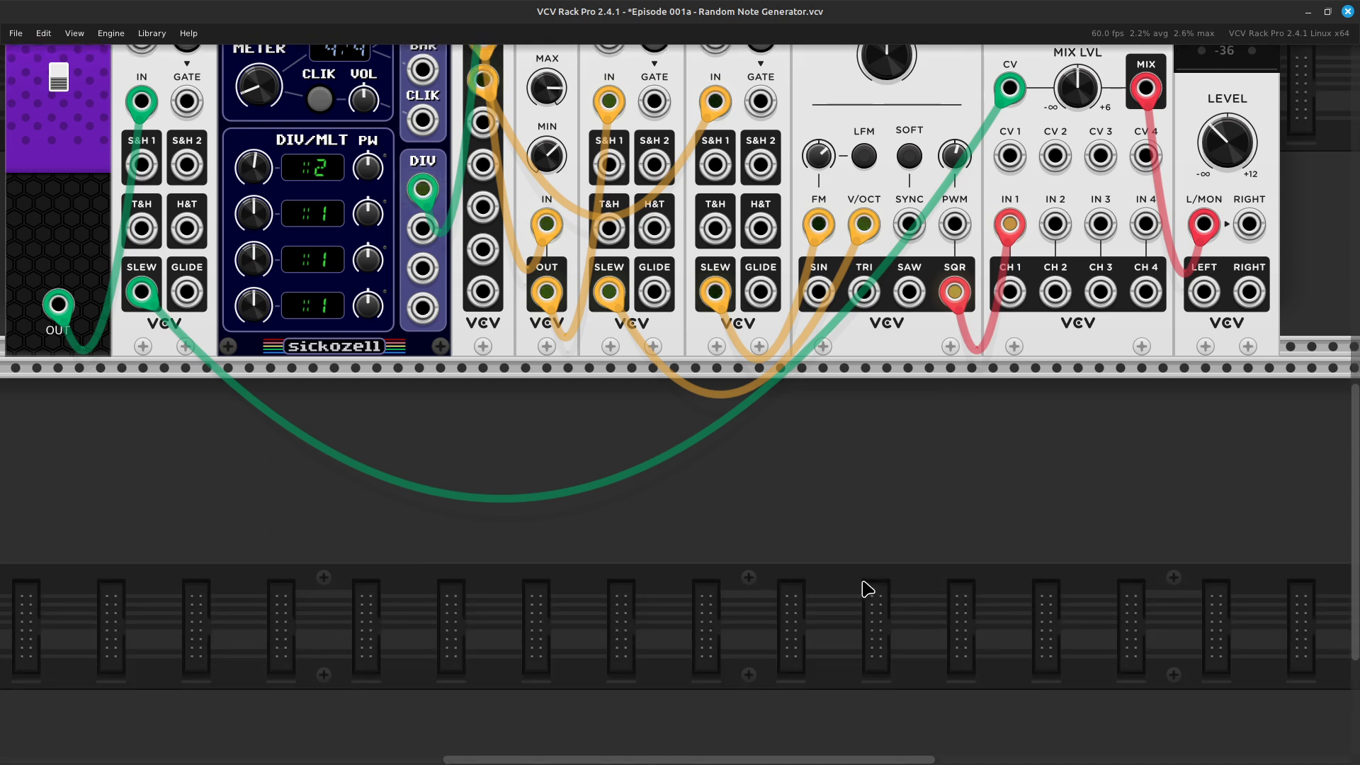
scroll(864, 586, "up", 1)
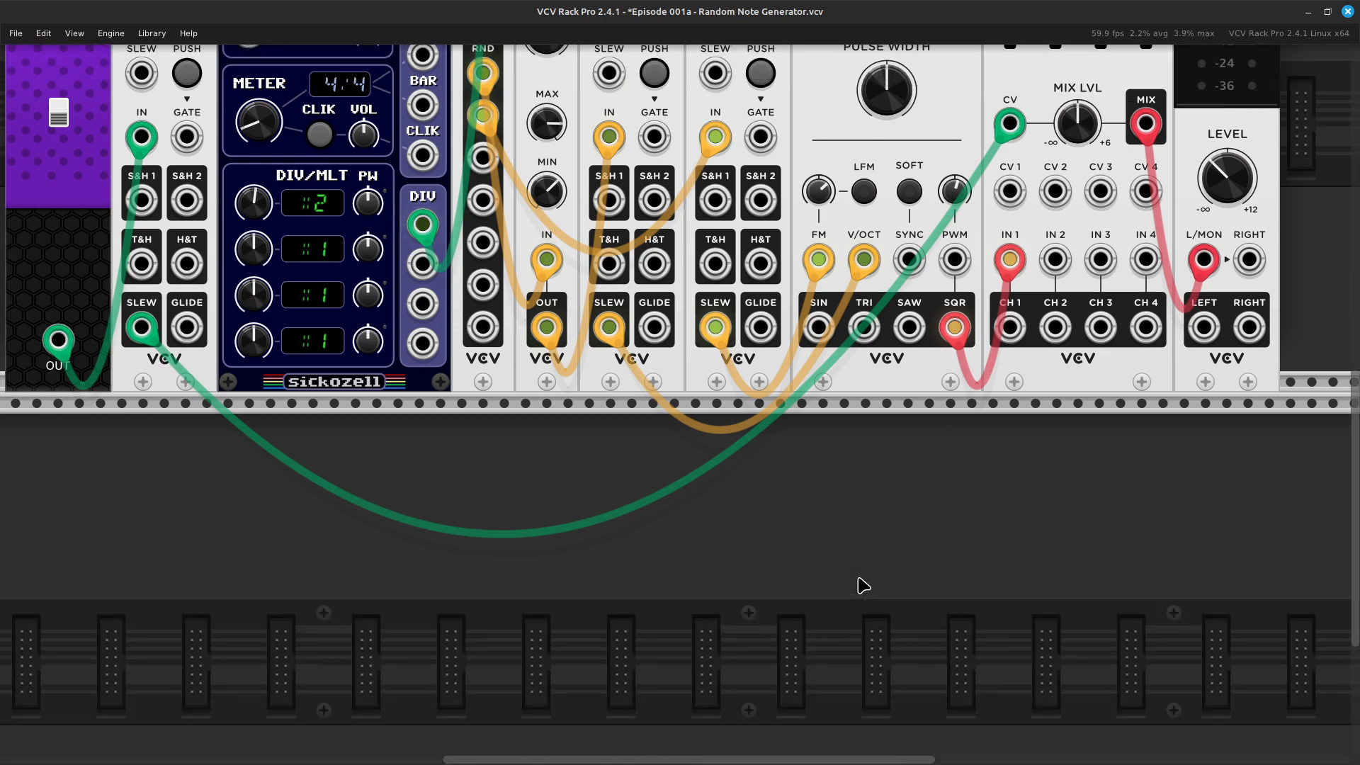
scroll(863, 585, "down", 3)
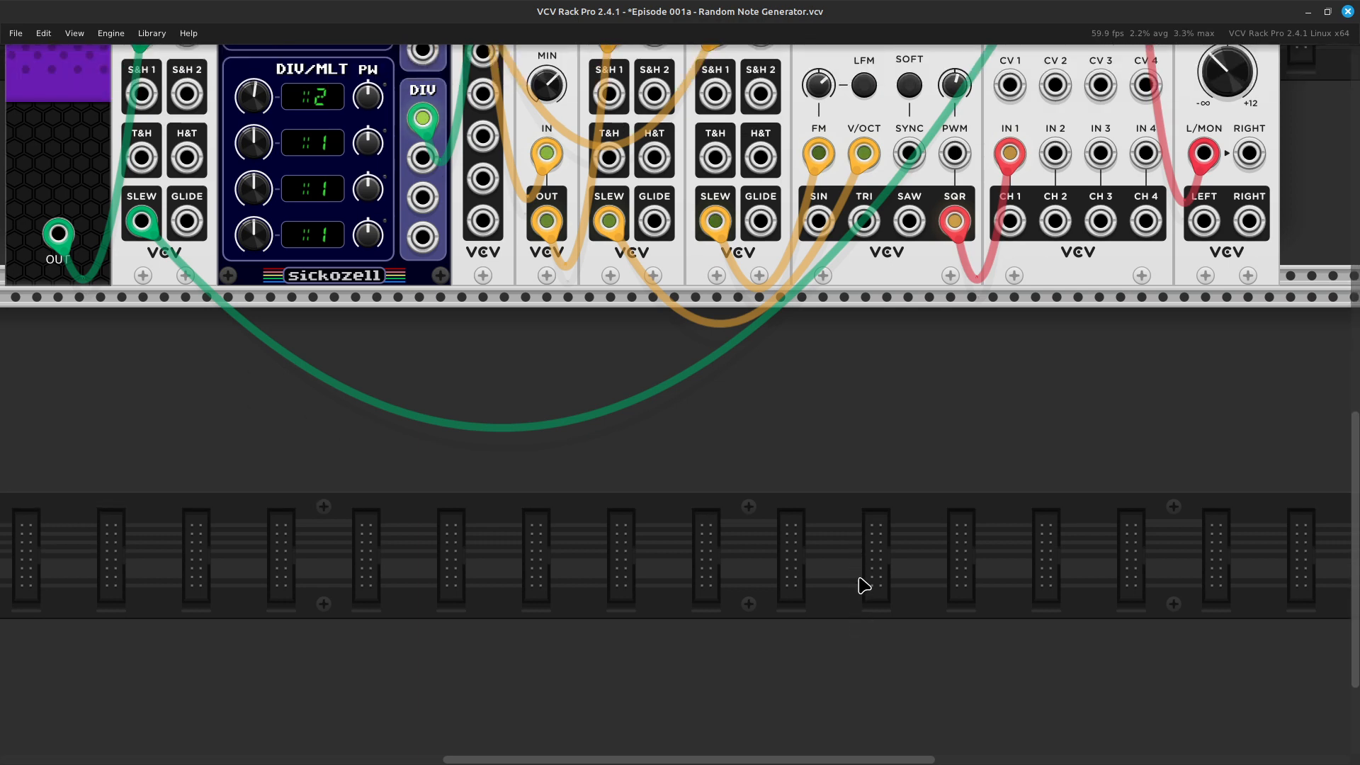
scroll(864, 585, "down", 1)
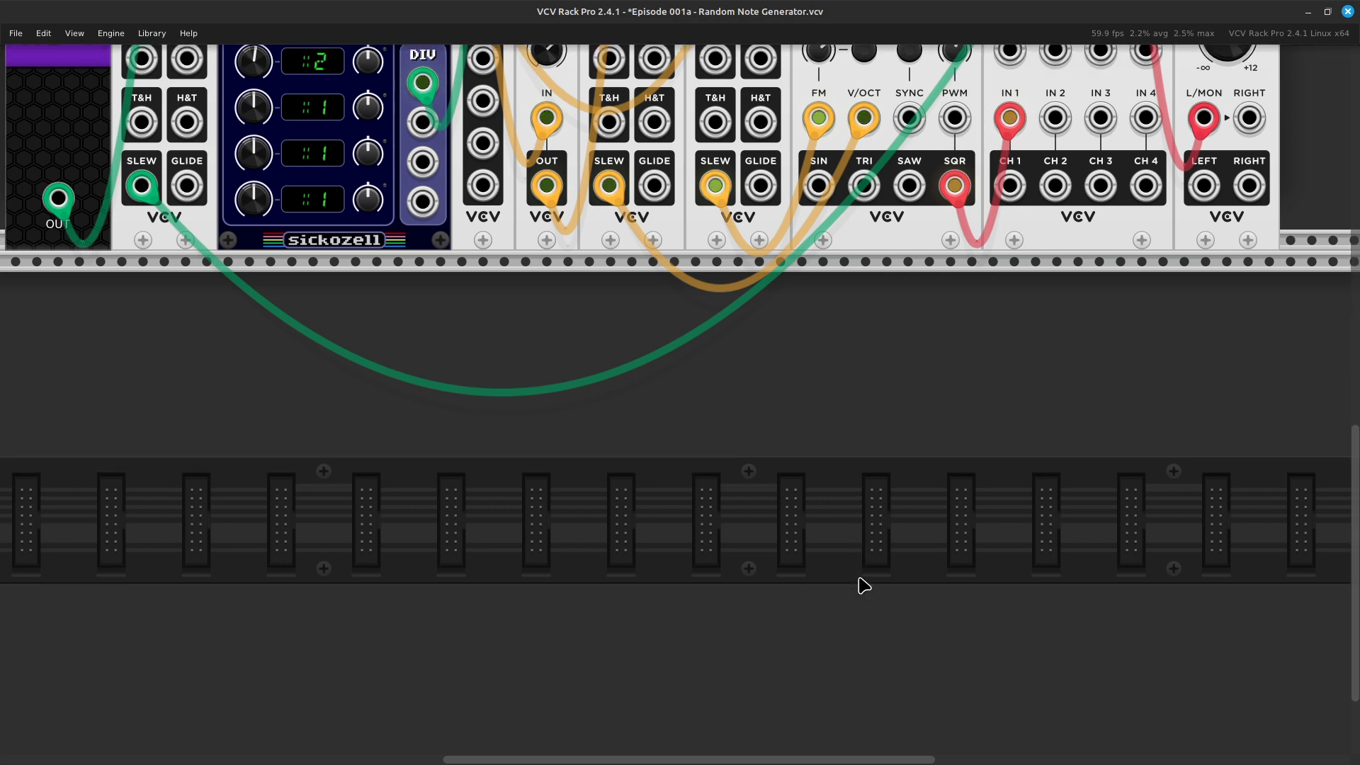
right_click(906, 539)
key("BackSpace")
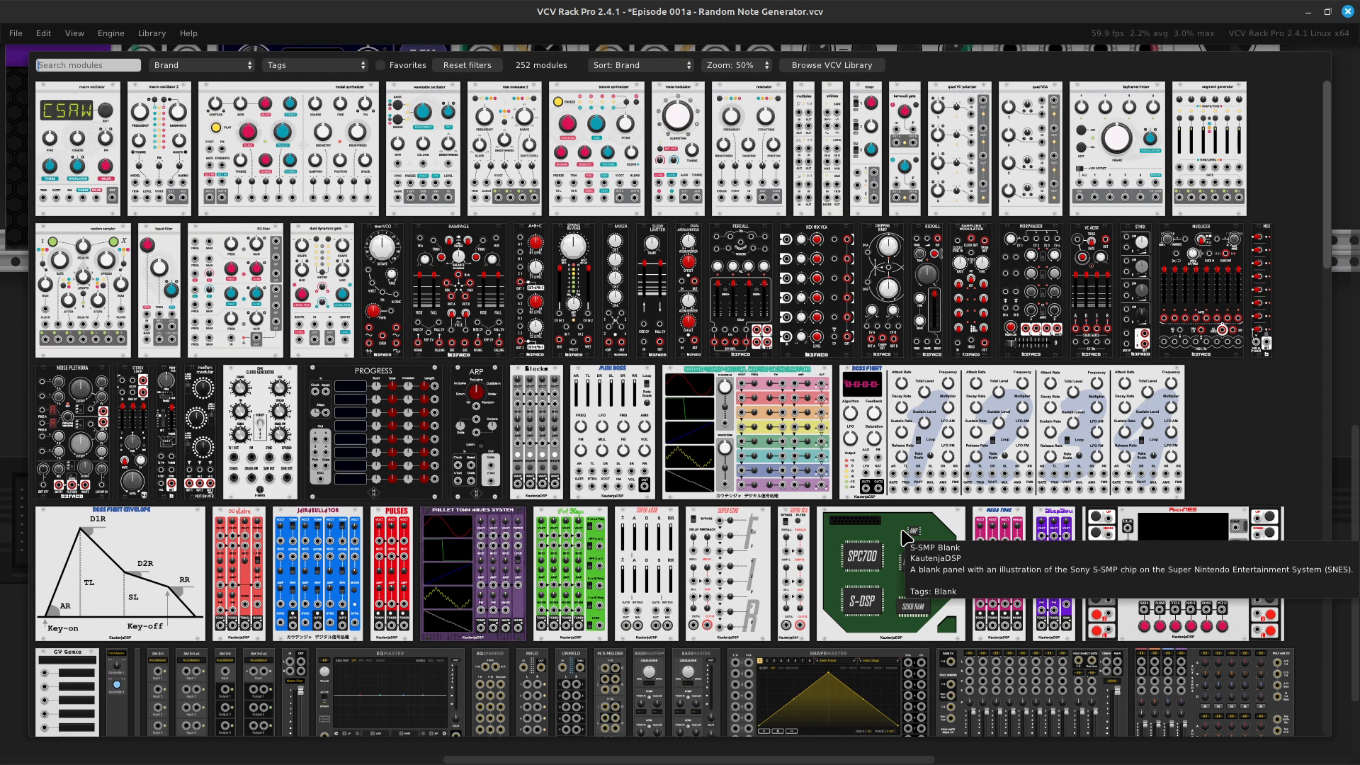
type("mega")
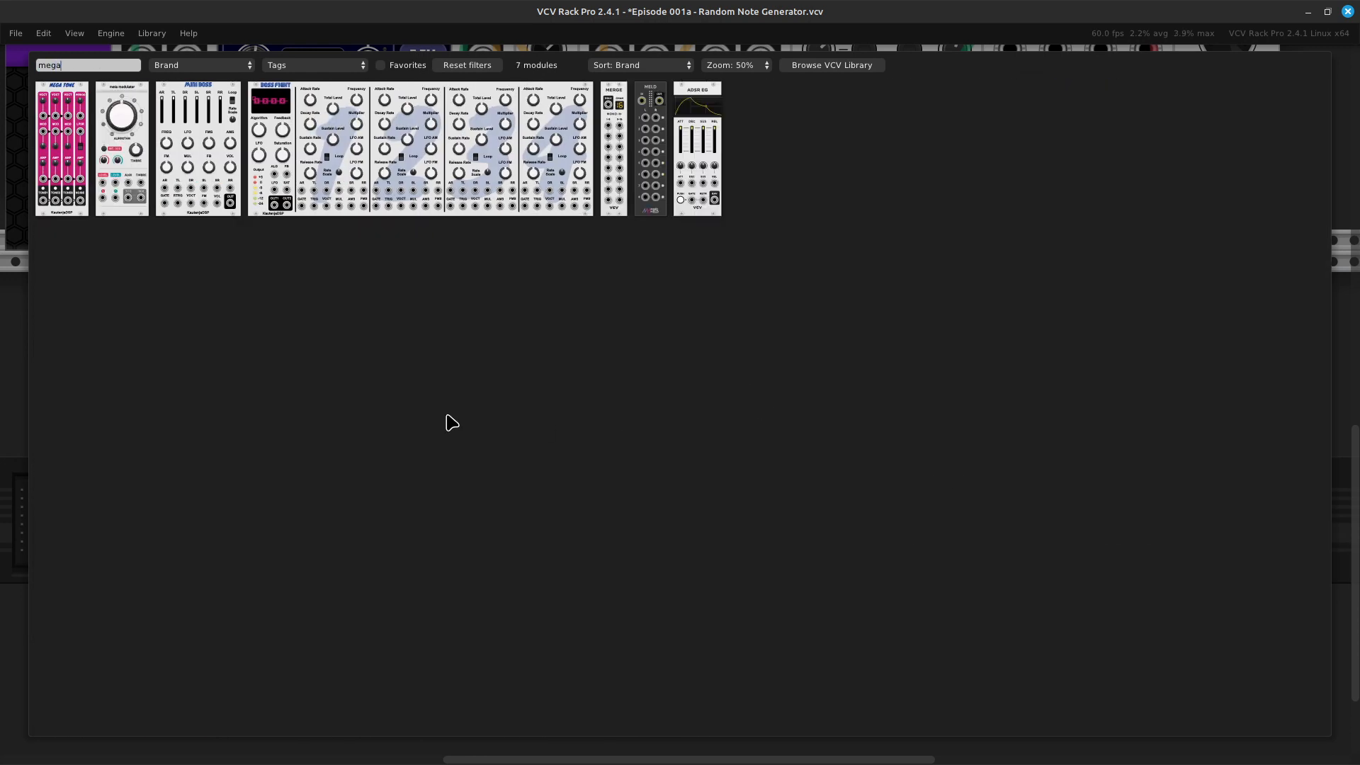
left_click(63, 181)
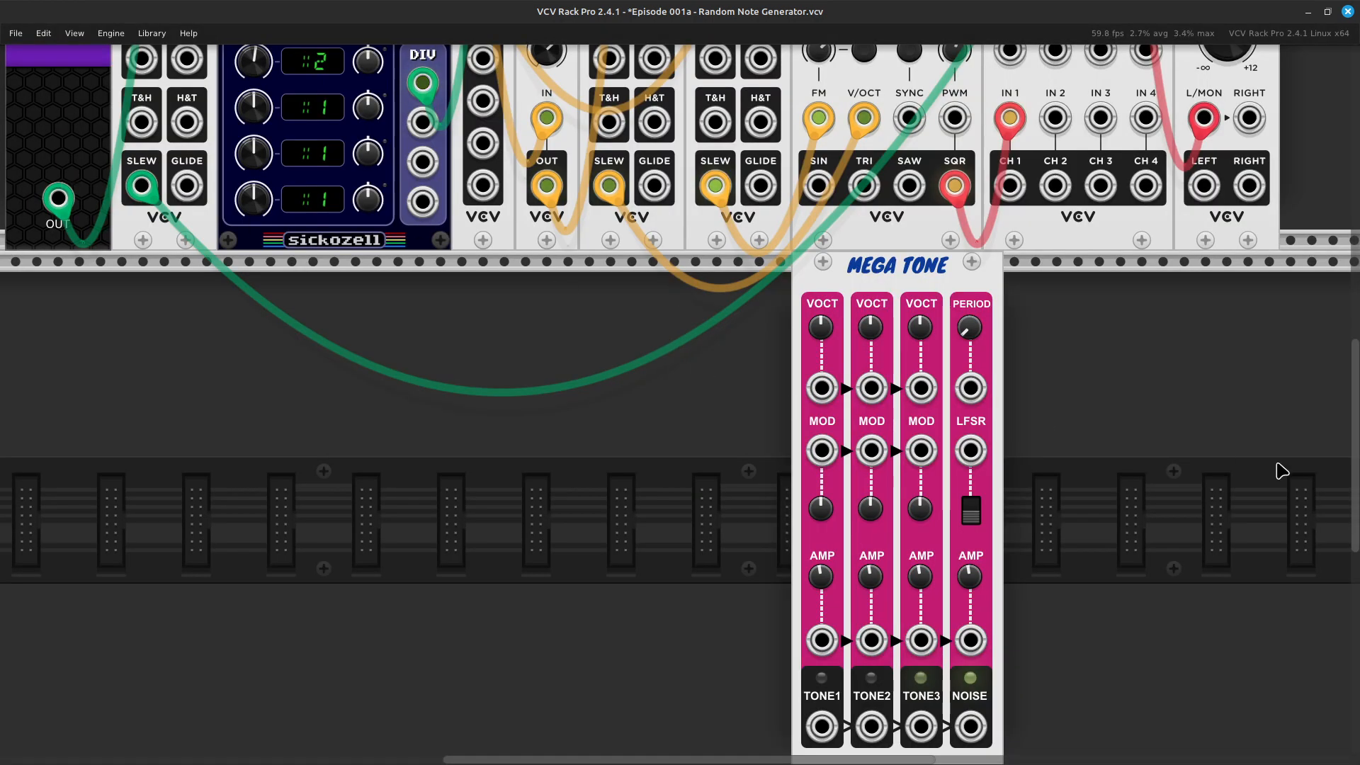
Move the source of the VCA MIX IN 1 cable from VCO SQR to MEGA TONE's TONE1 output
scroll(1272, 473, "up", 1)
scroll(1259, 476, "up", 5)
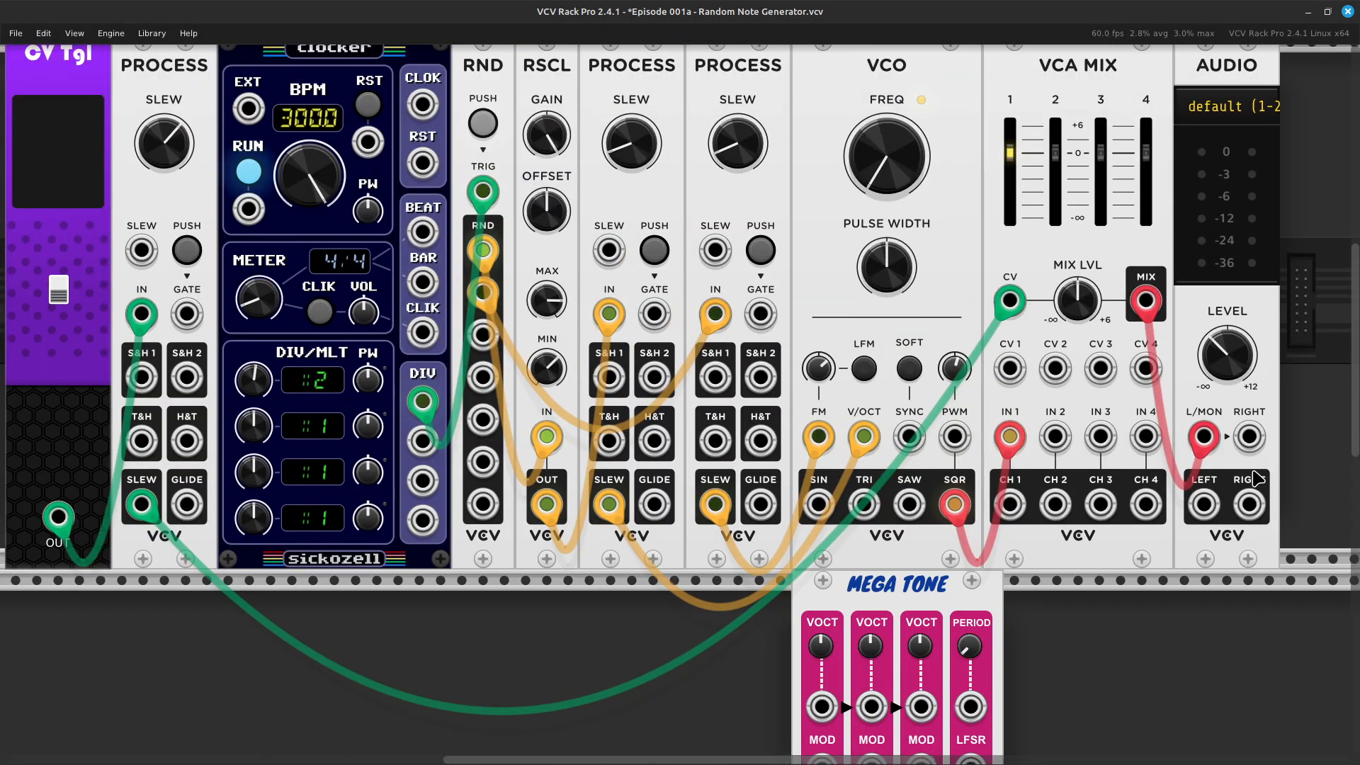
scroll(1259, 476, "down", 4)
scroll(1258, 479, "down", 4)
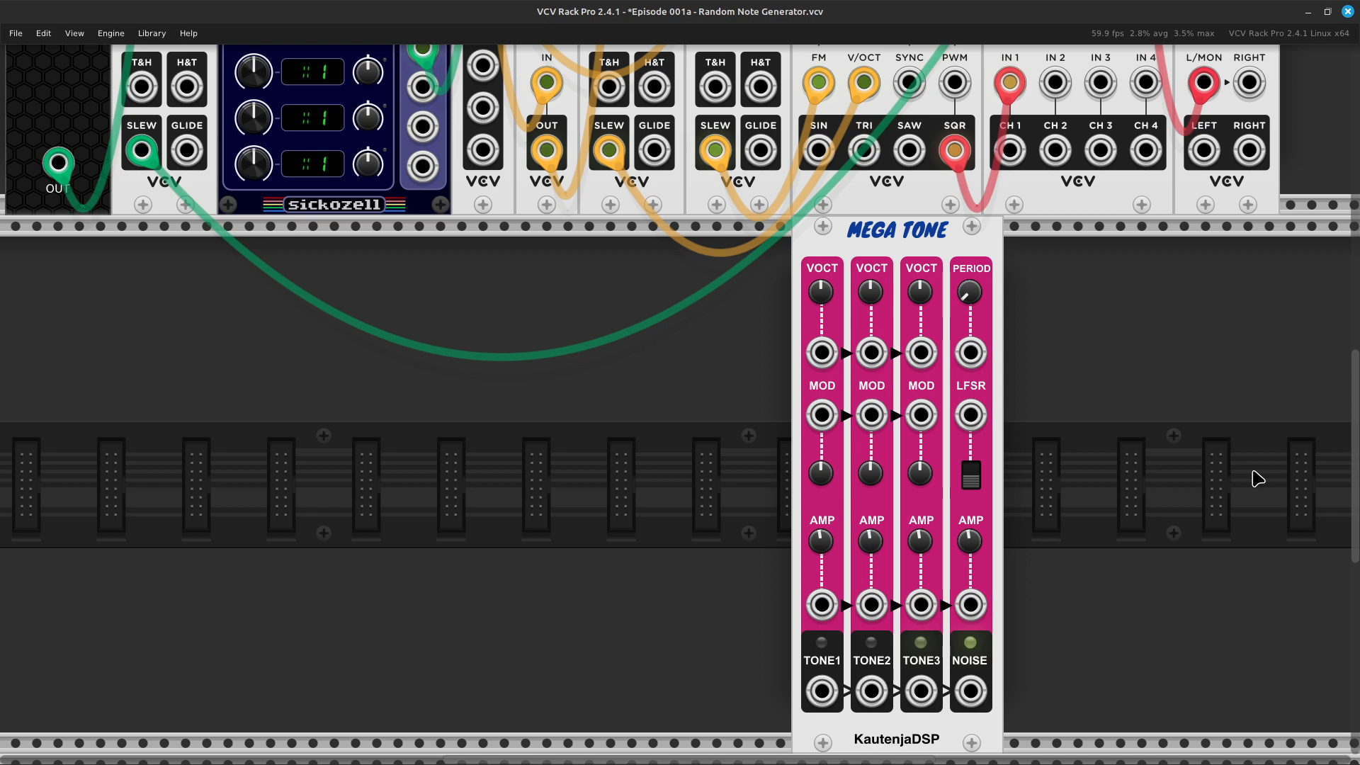
scroll(1257, 479, "up", 5)
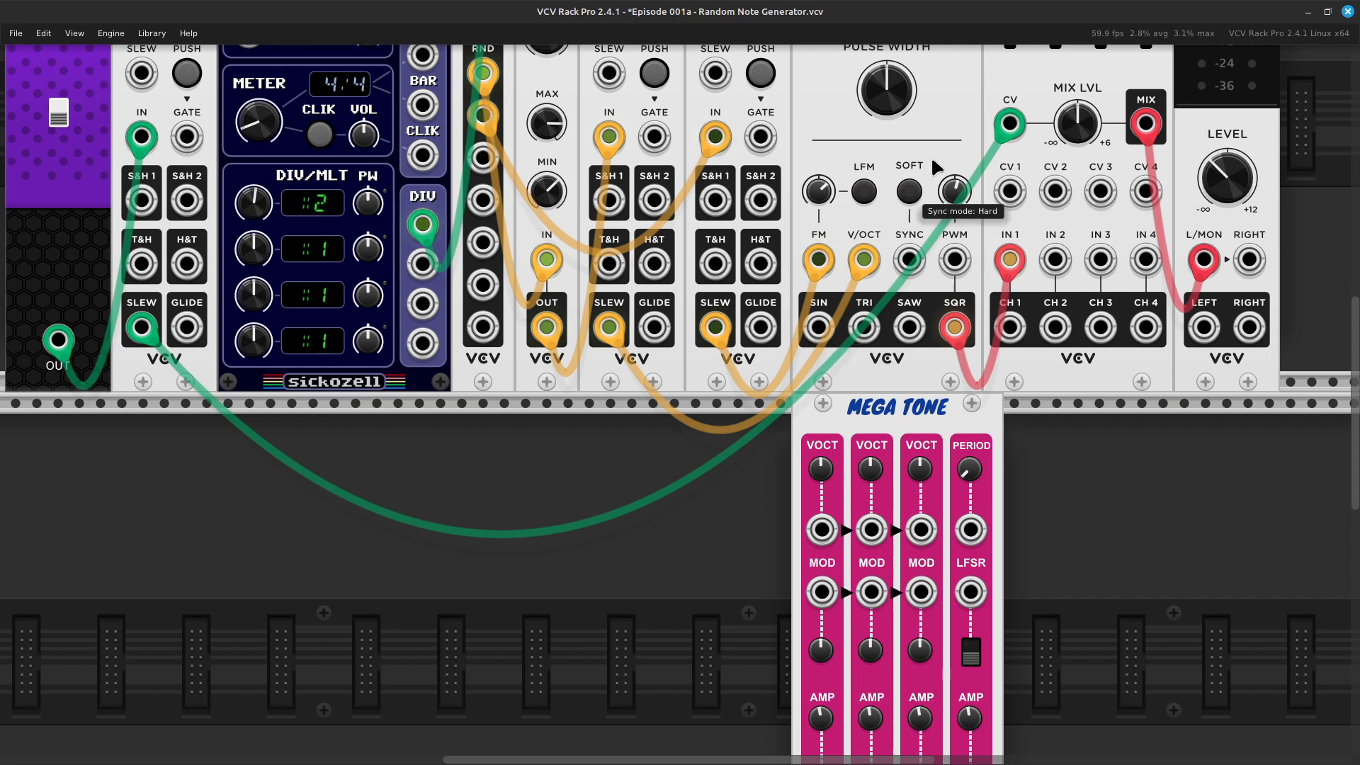
scroll(946, 289, "up", 4)
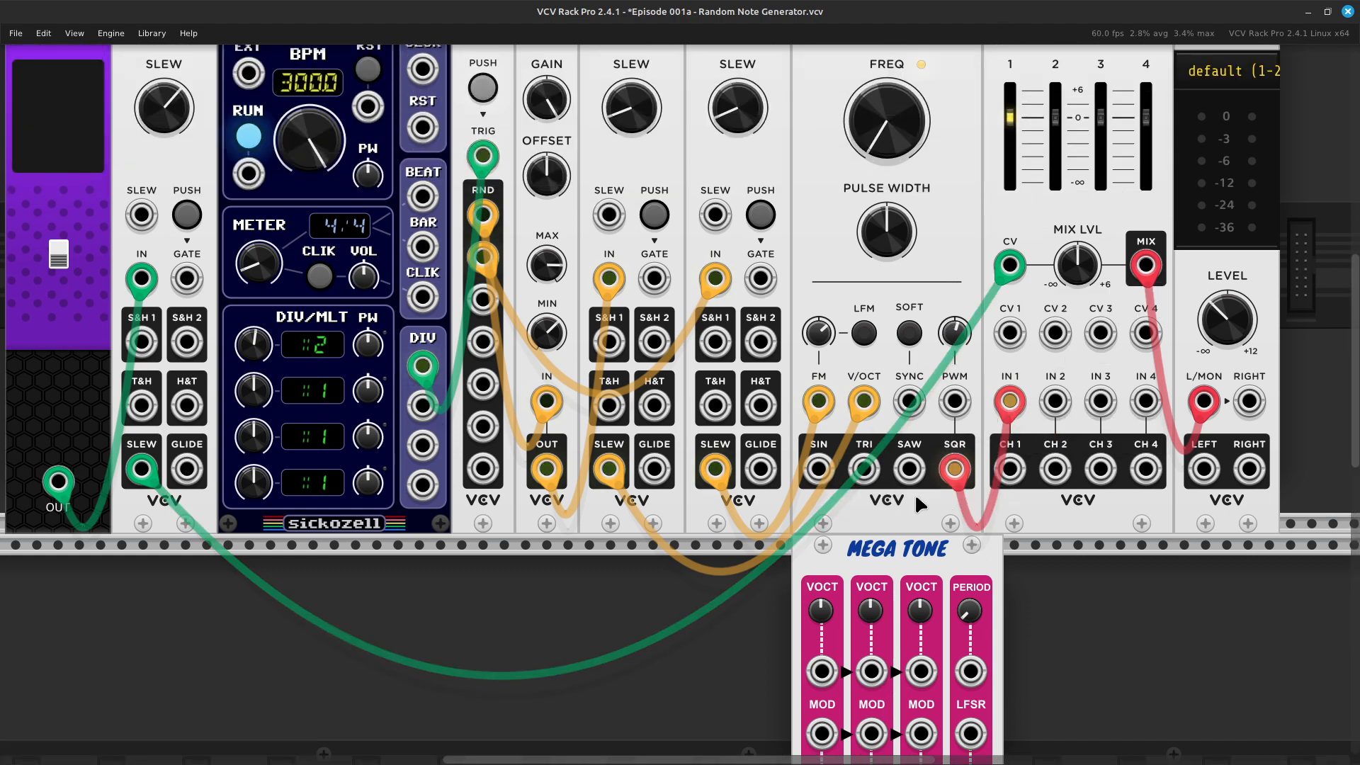
left_click_drag(955, 470, 822, 682)
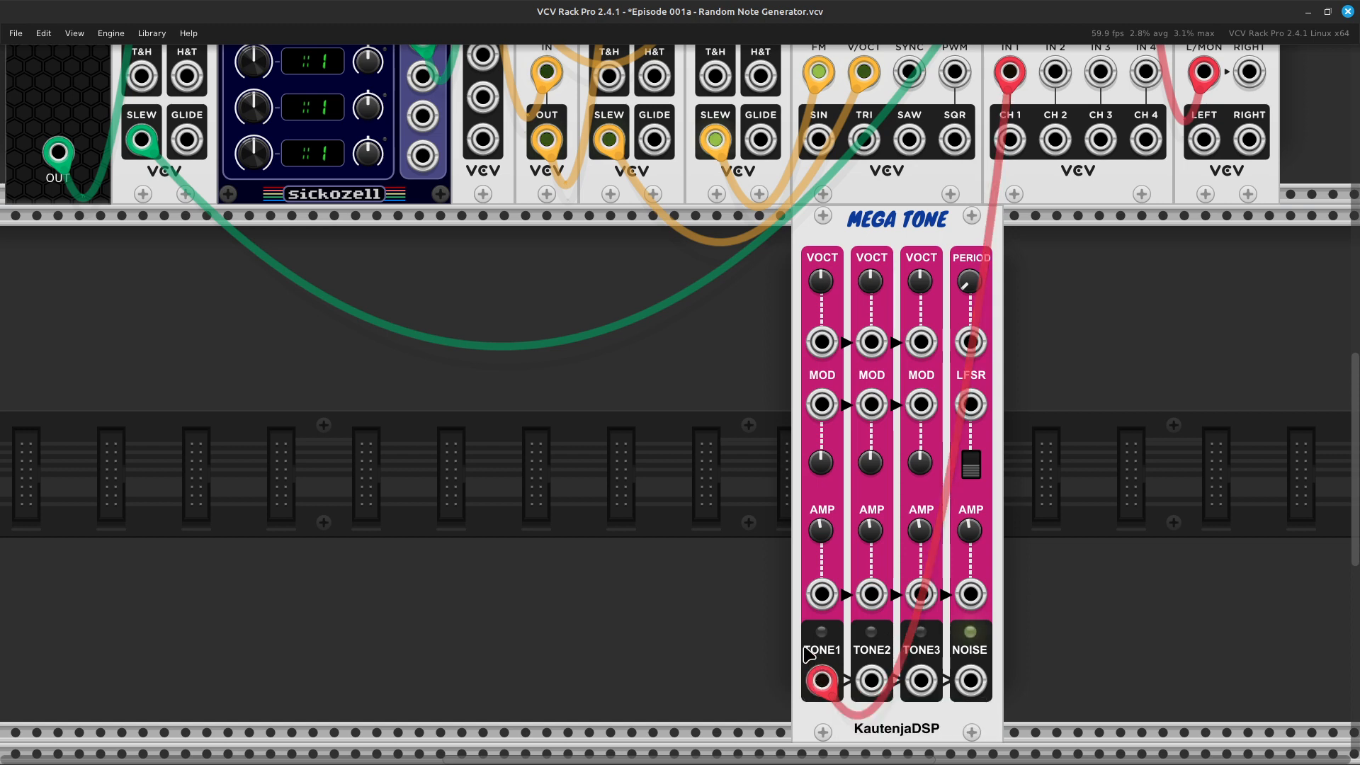
Reroute the second PROCESS module's SLEW cable from VCO V/OCT to MEGA TONE's first VOCT input
scroll(845, 547, "up", 5)
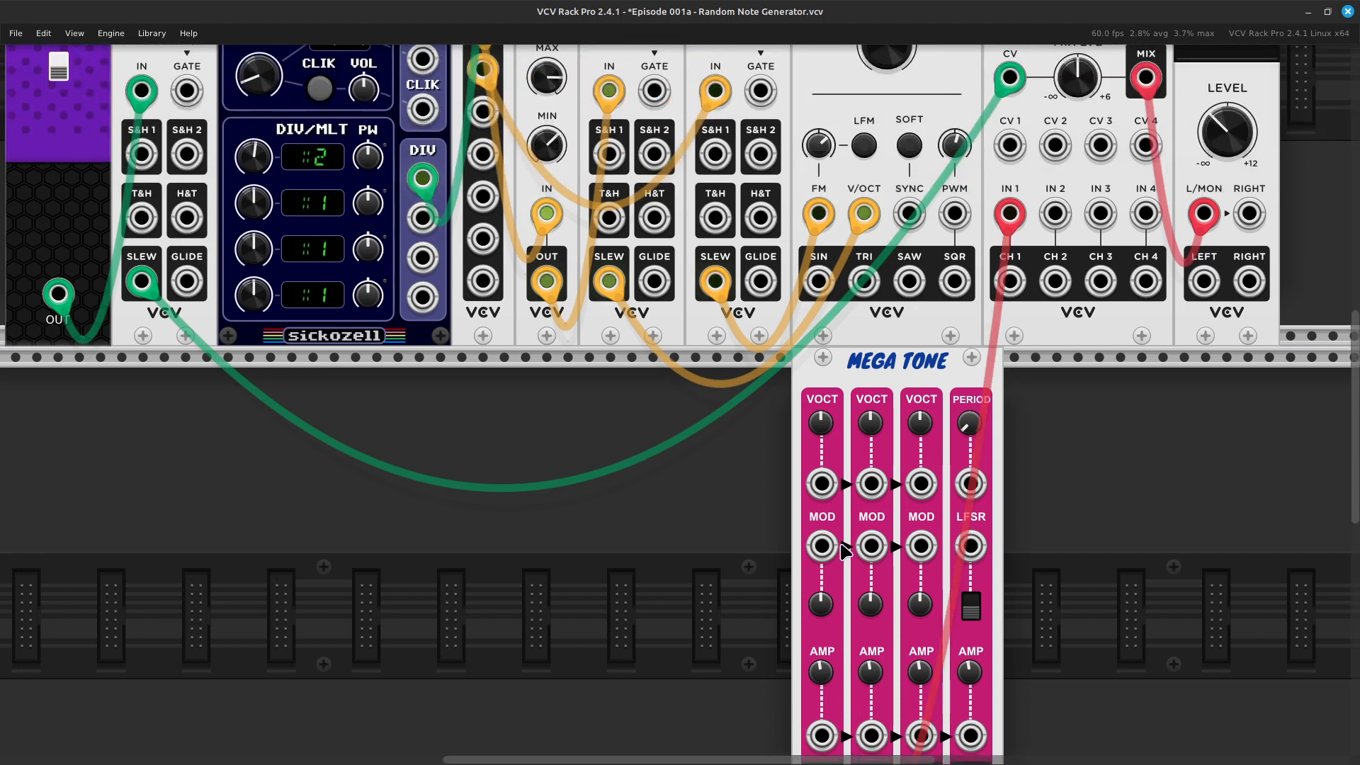
scroll(844, 547, "up", 3)
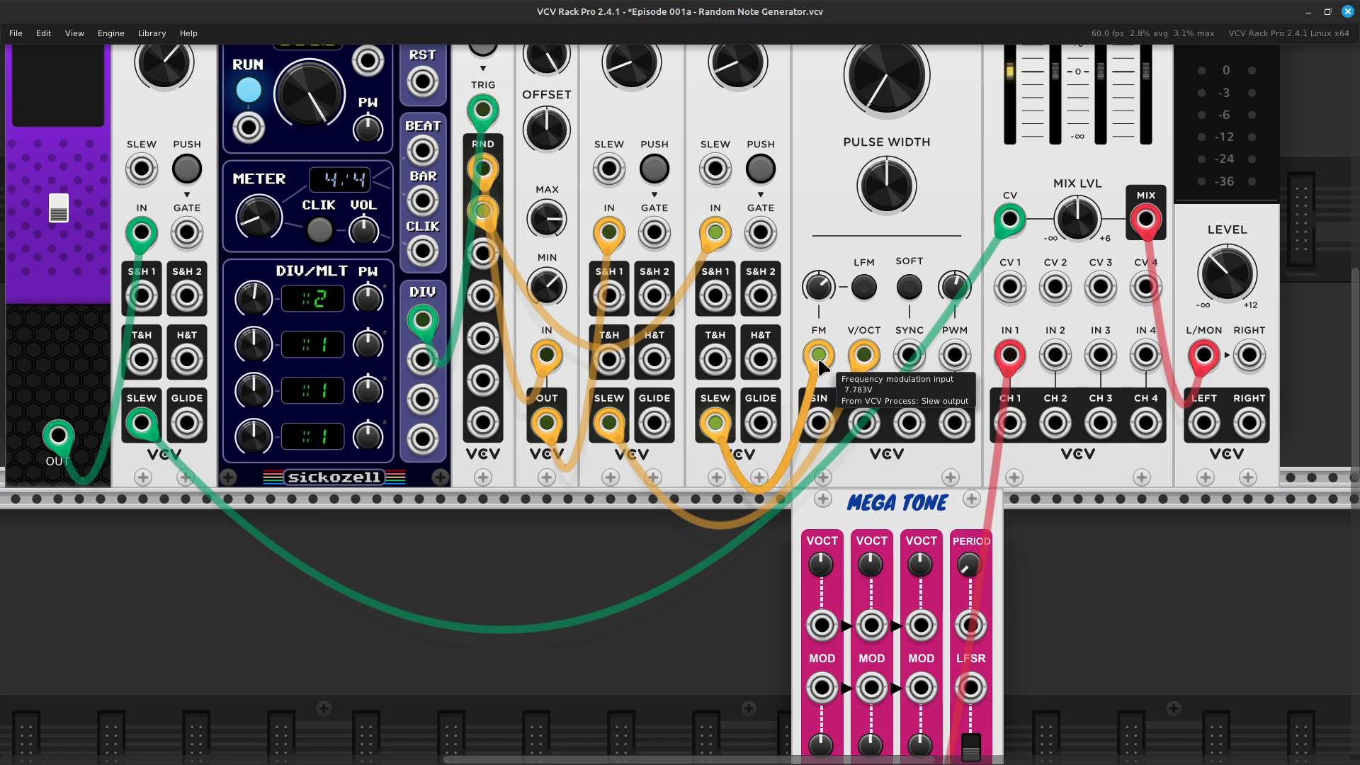
left_click_drag(864, 354, 833, 628)
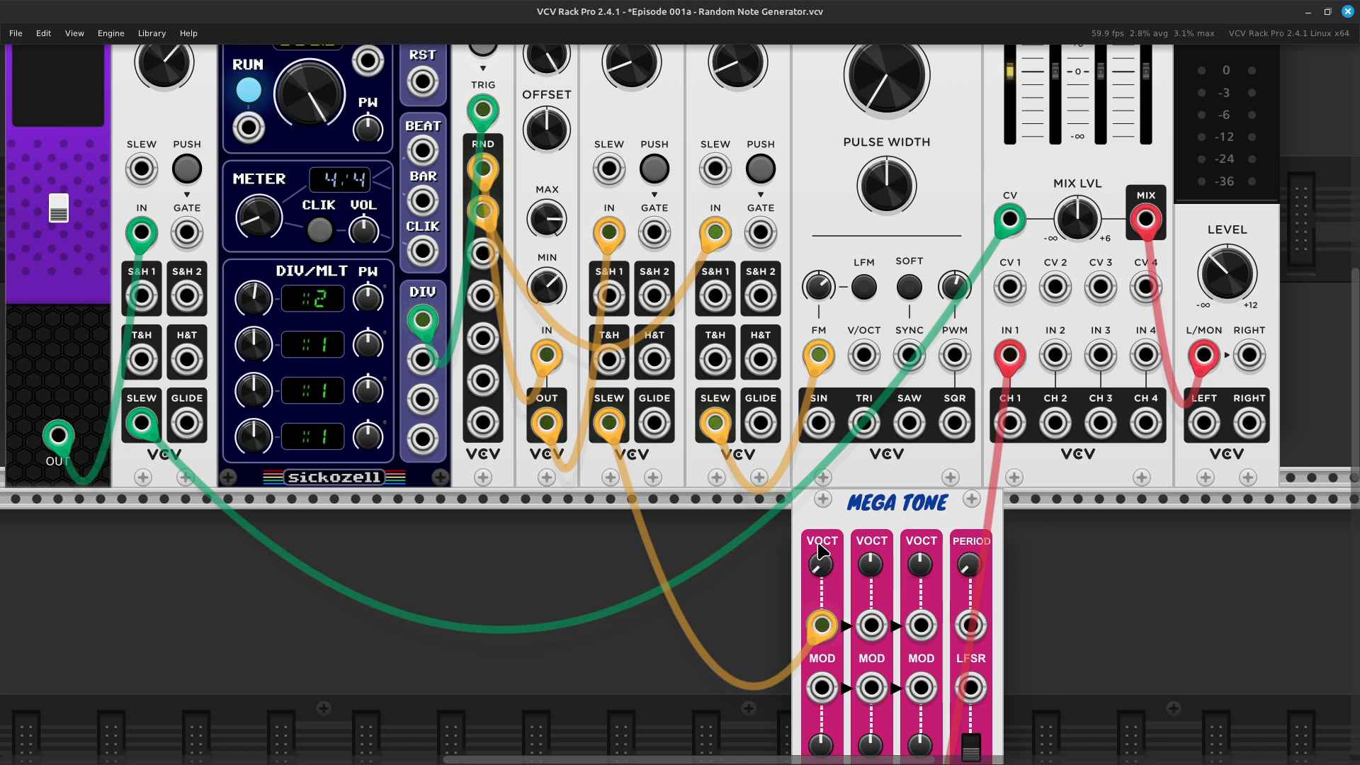
Reroute the third PROCESS module's SLEW cable from VCO FM to MEGA TONE's first MOD input
scroll(821, 564, "down", 7)
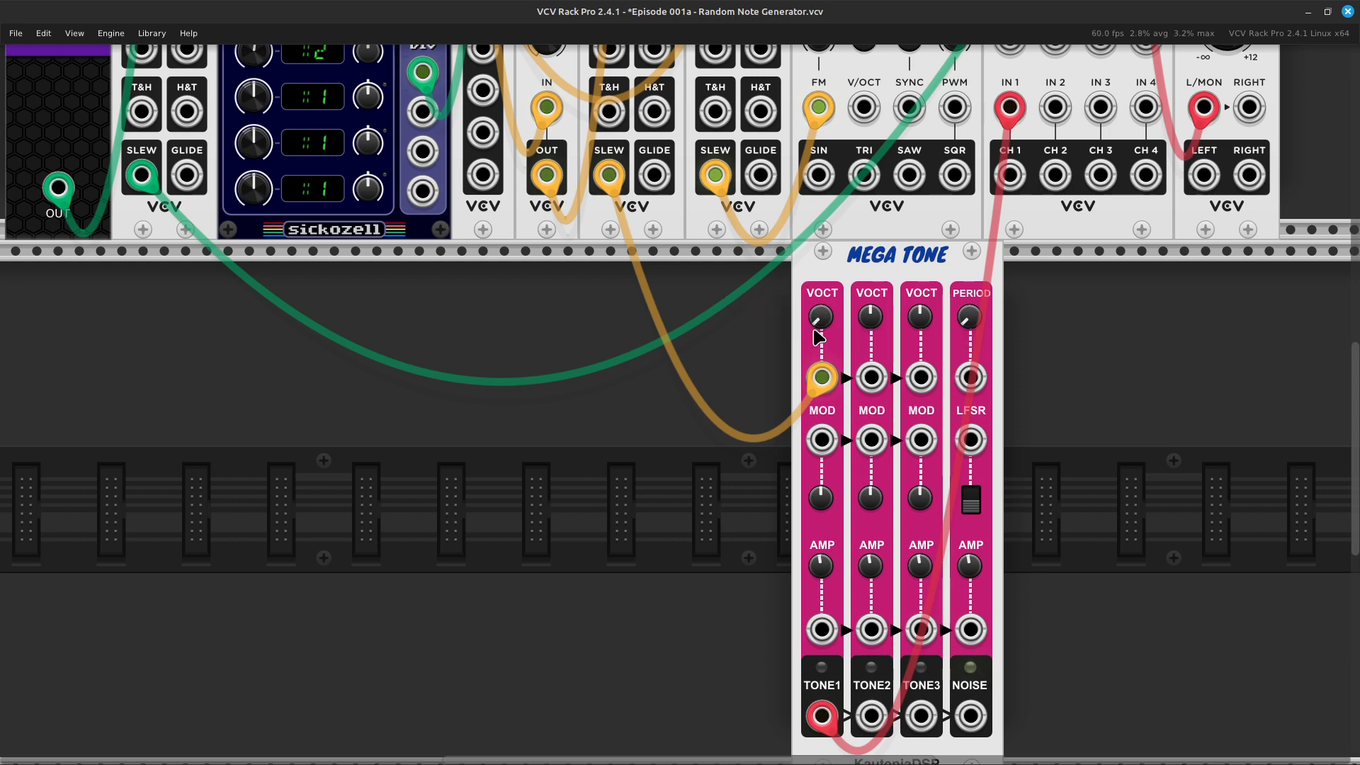
scroll(813, 361, "up", 1)
scroll(811, 361, "up", 10)
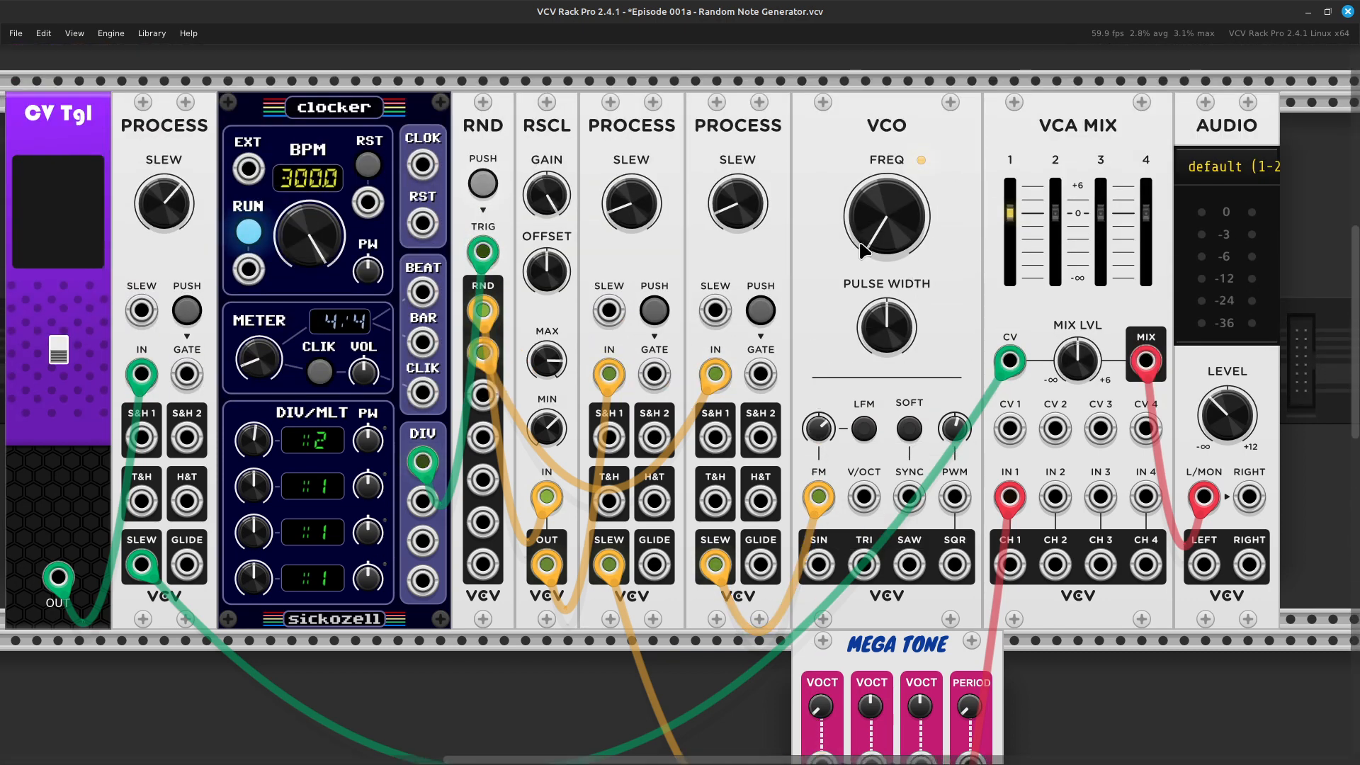
scroll(850, 286, "down", 2)
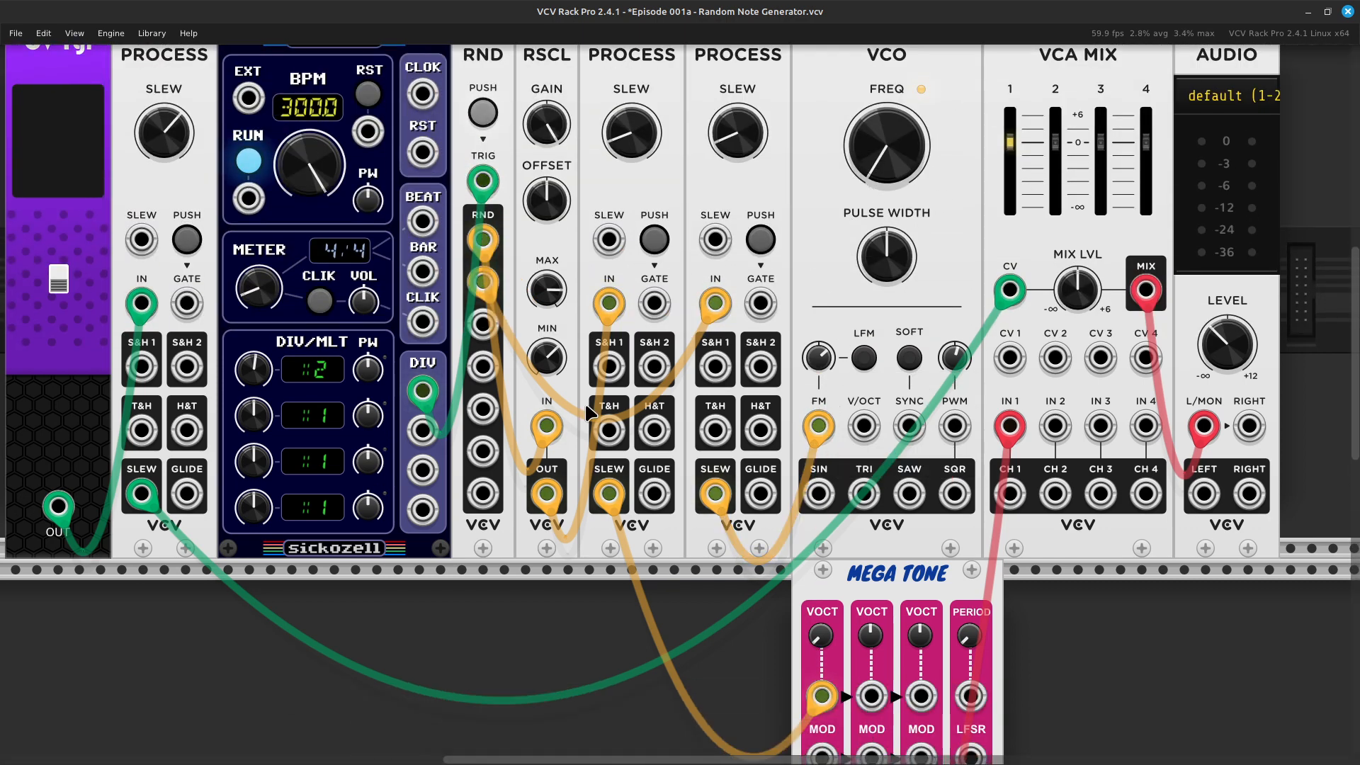
mouse_move(546, 346)
scroll(551, 354, "down", 3)
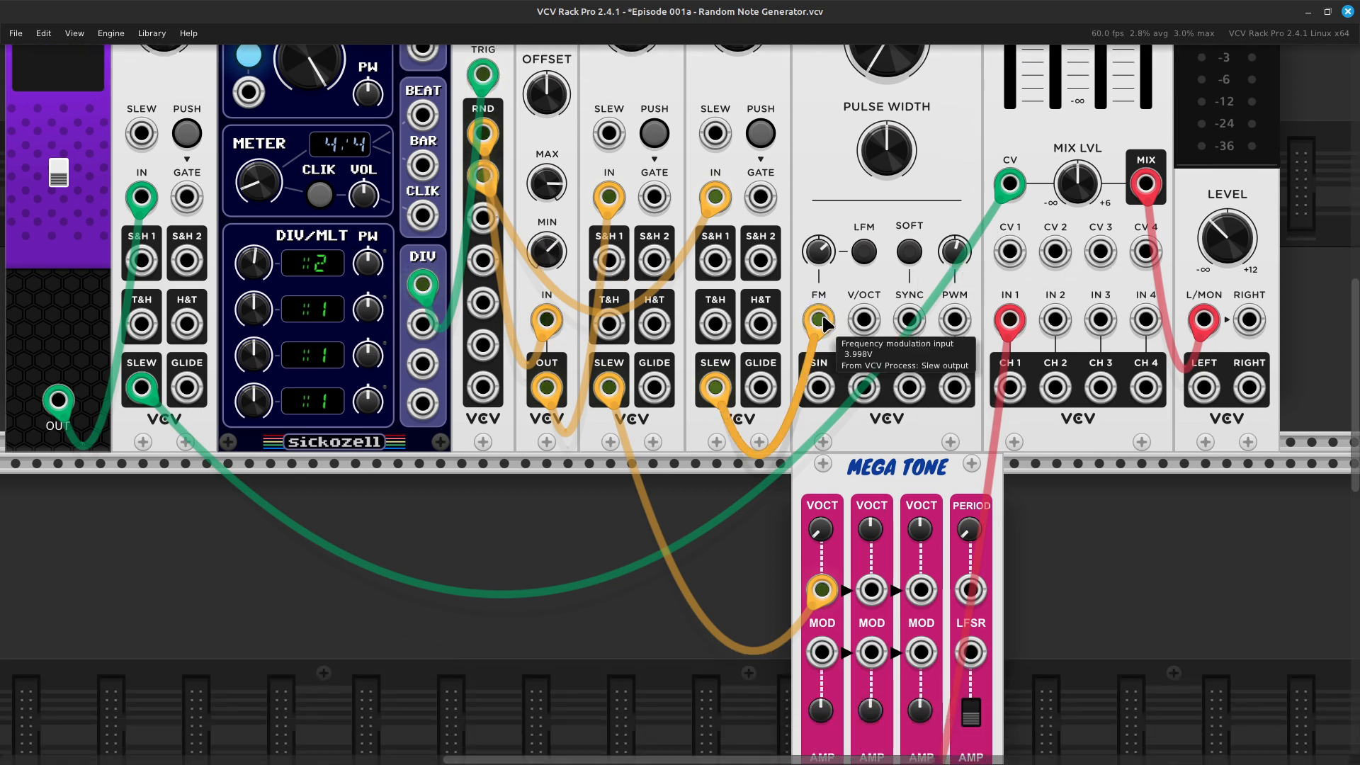
left_click_drag(823, 322, 820, 427)
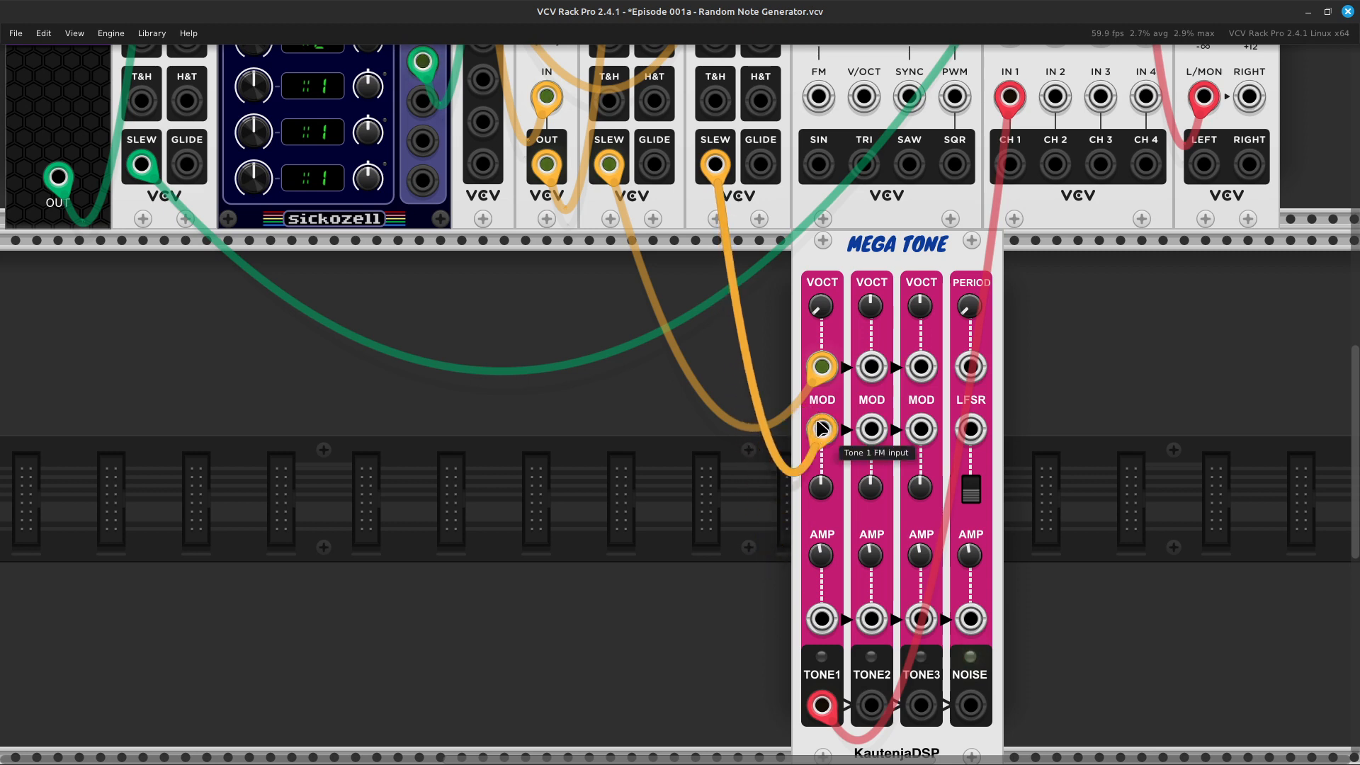
Switch the CV toggle on to hear MEGA TONE's TONE1 output
scroll(942, 432, "up", 5)
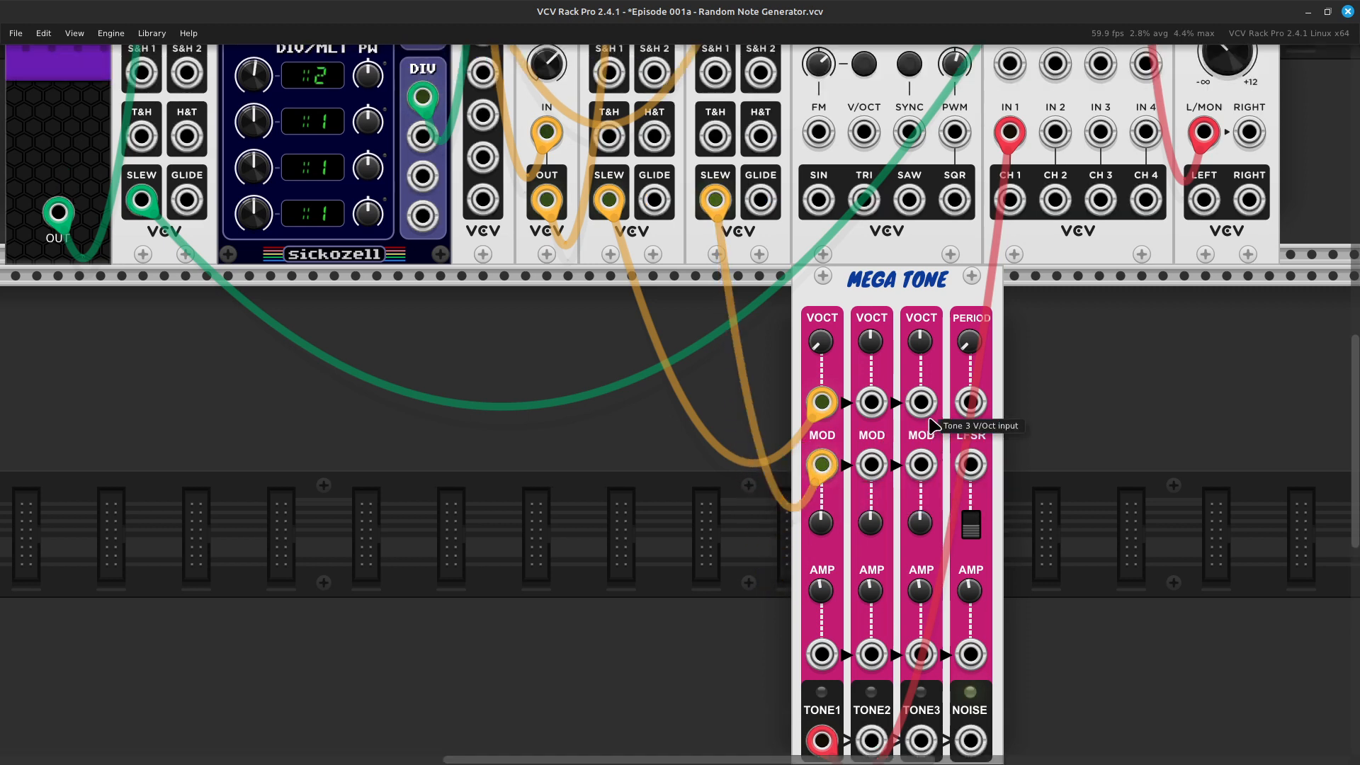
scroll(933, 421, "up", 2)
scroll(933, 421, "down", 8)
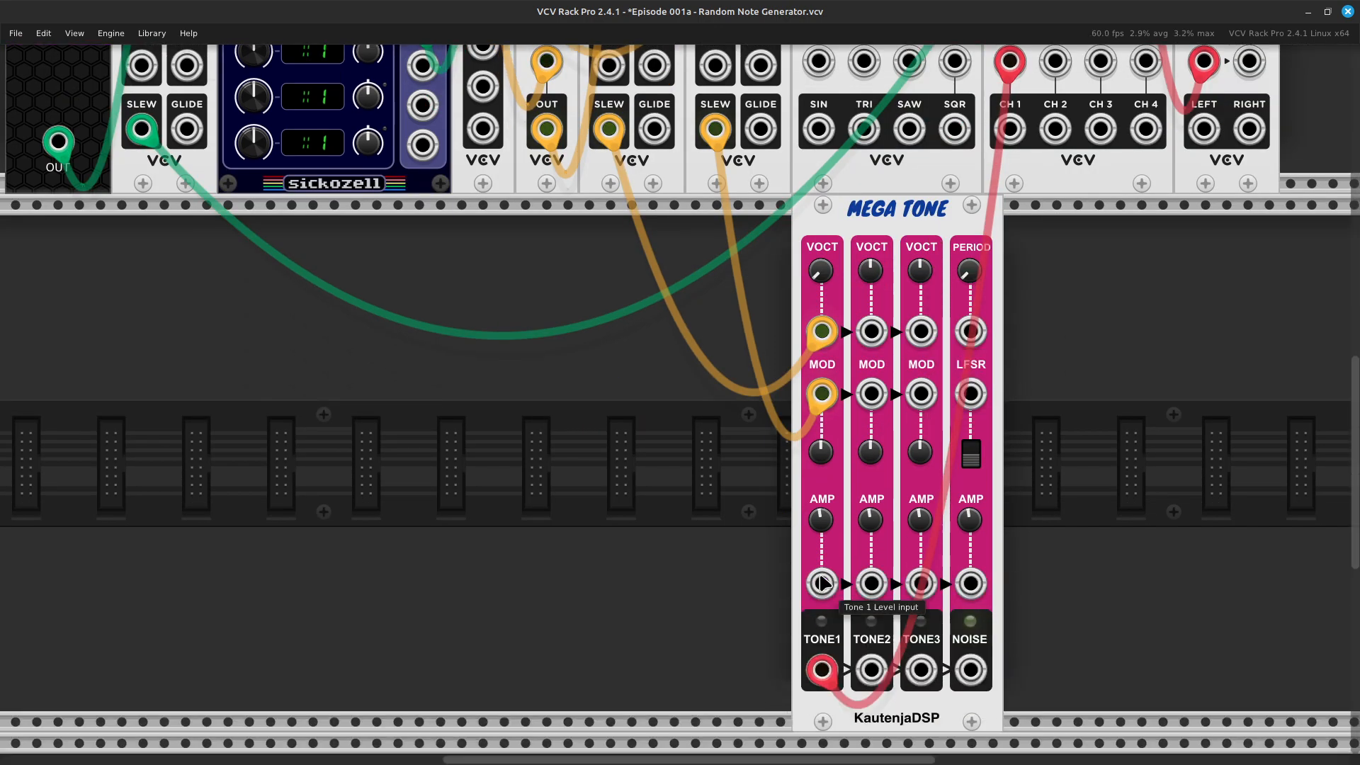
scroll(822, 333, "up", 4)
scroll(819, 326, "up", 7)
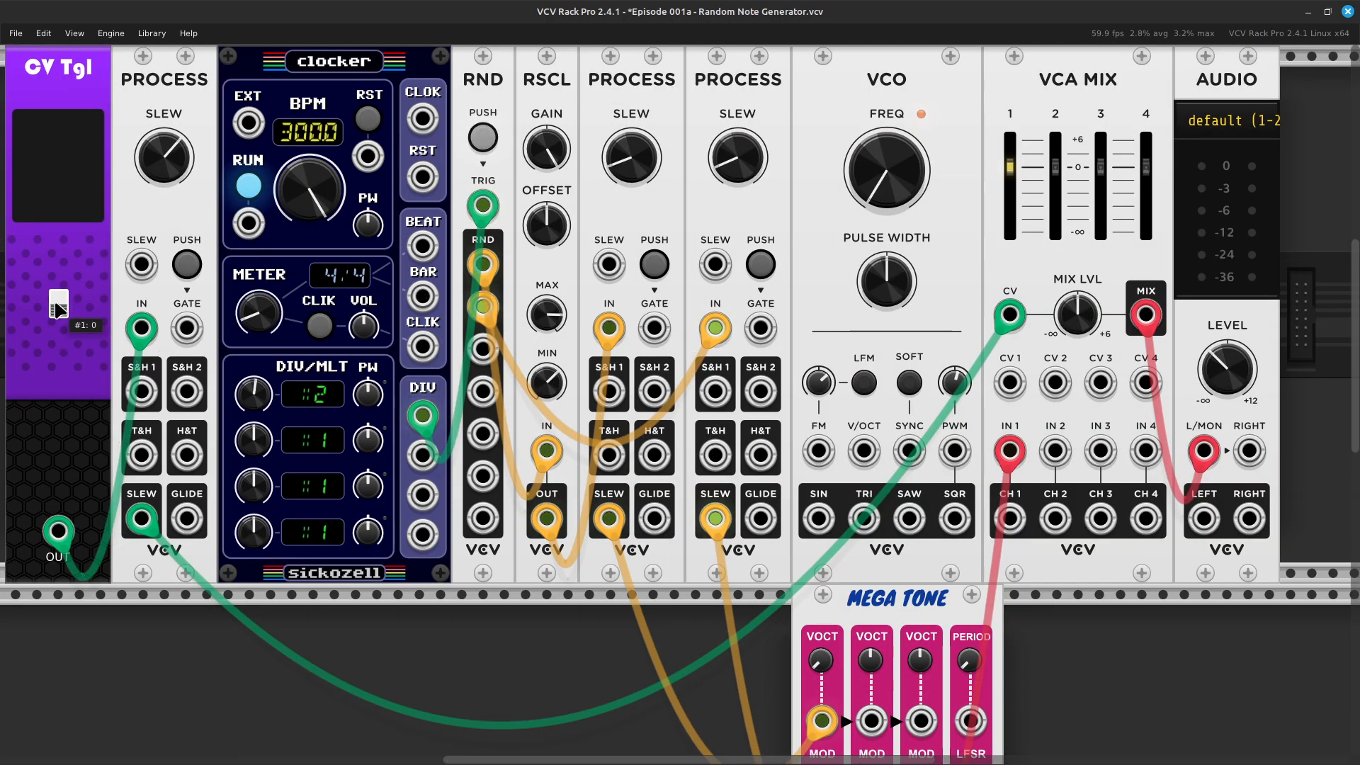
left_click(62, 308)
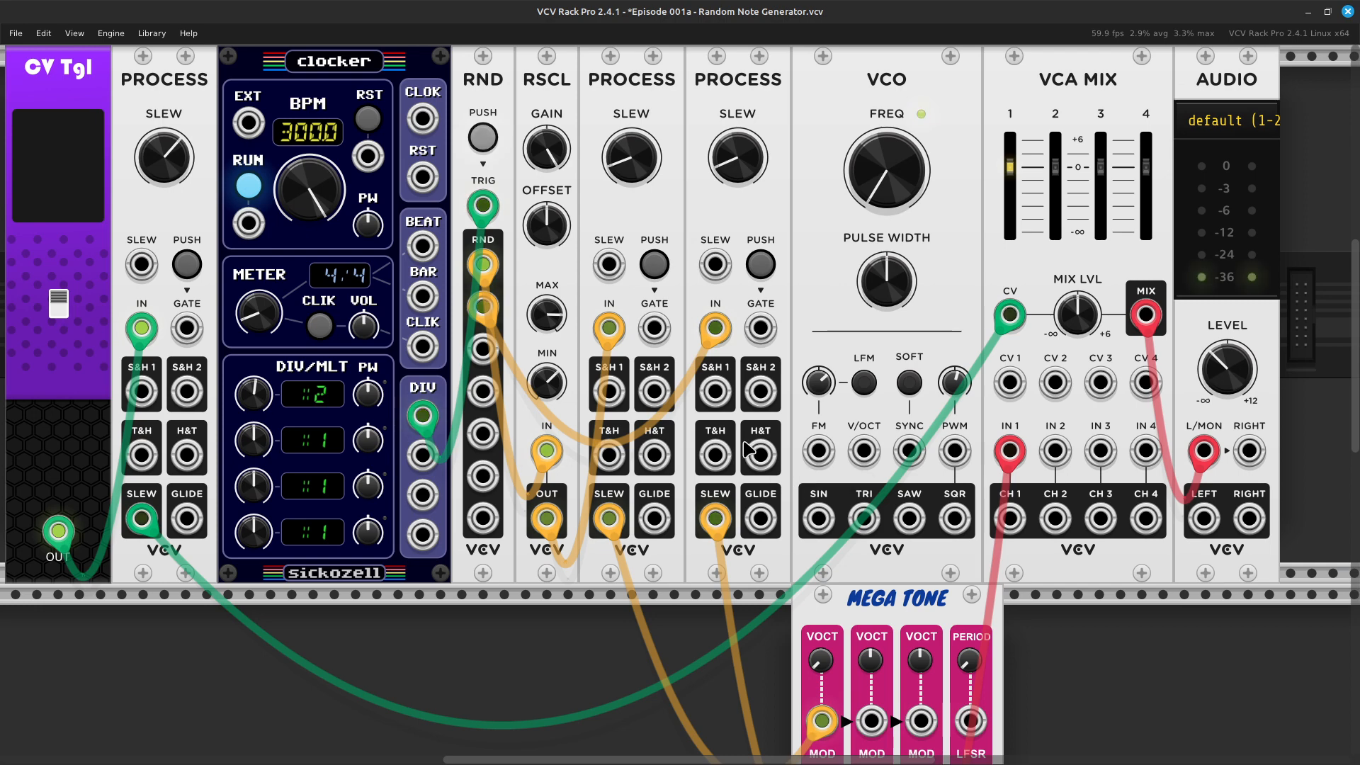
Raise the AUDIO module's level slightly and turn MEGA TONE's first MOD knob up above centre
scroll(995, 503, "down", 6)
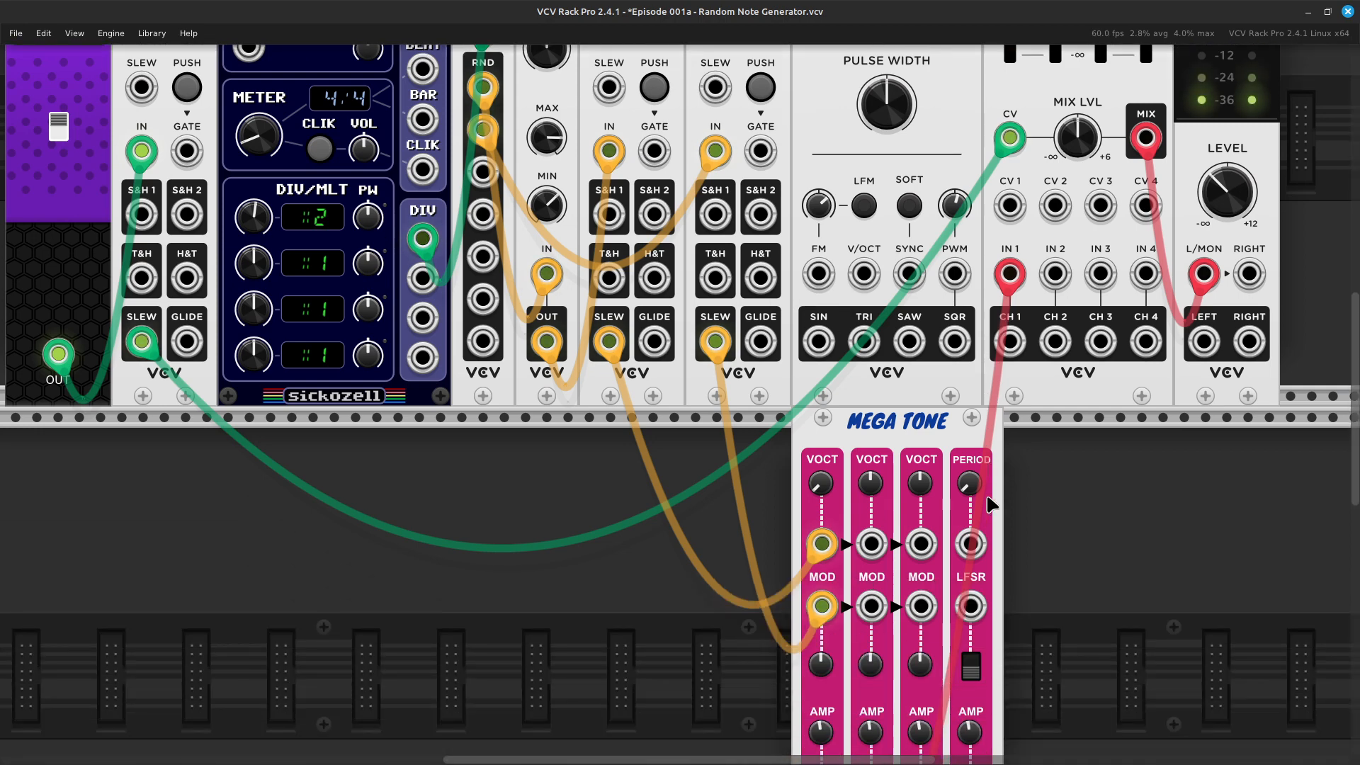
scroll(989, 504, "down", 3)
scroll(981, 475, "up", 6)
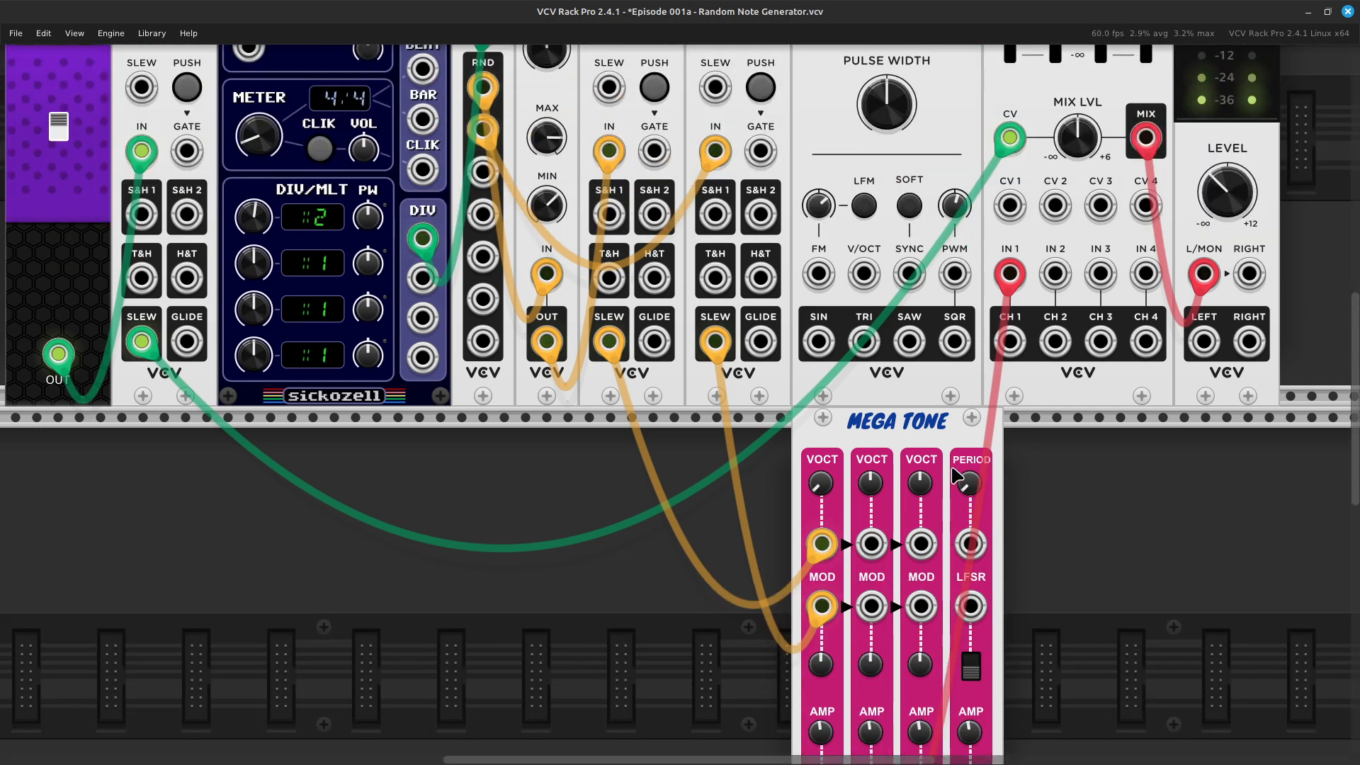
scroll(976, 453, "up", 3)
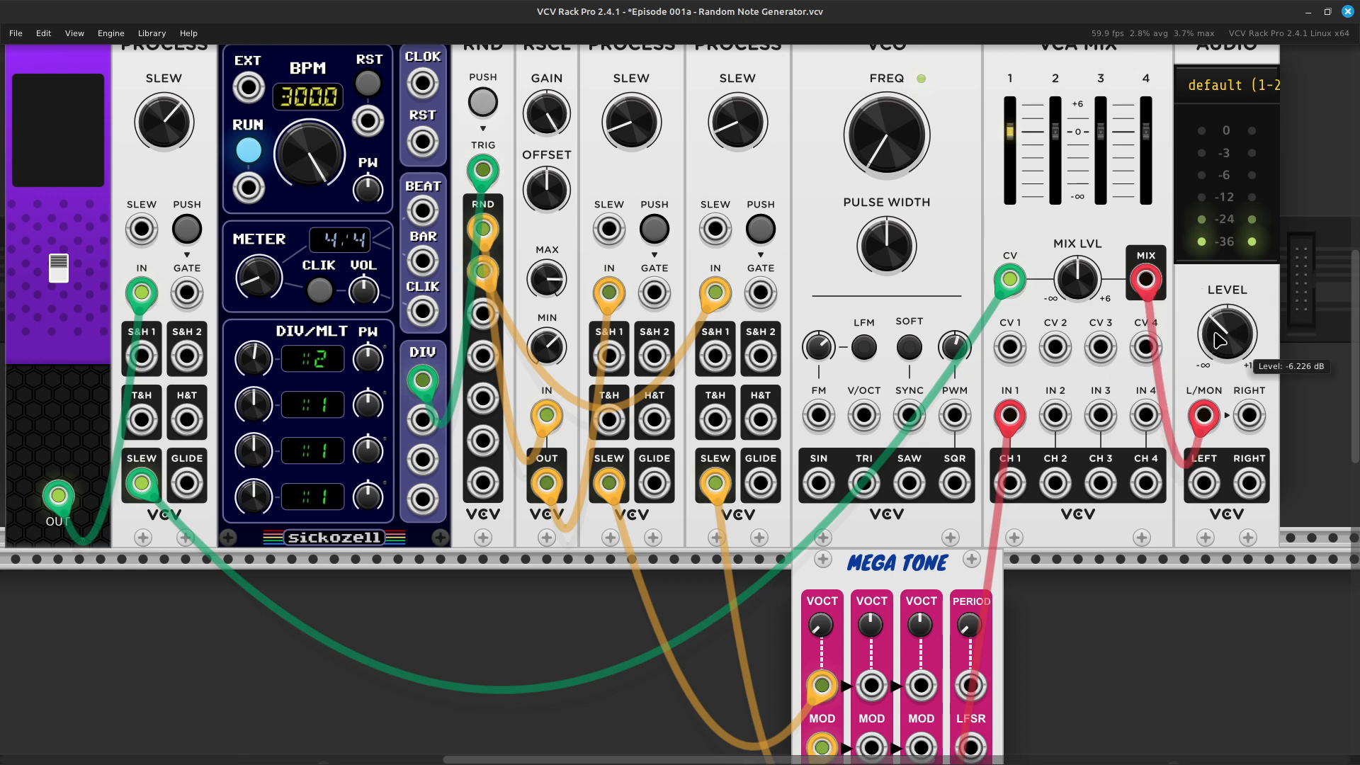
left_click_drag(1209, 334, 1209, 293)
scroll(917, 421, "down", 8)
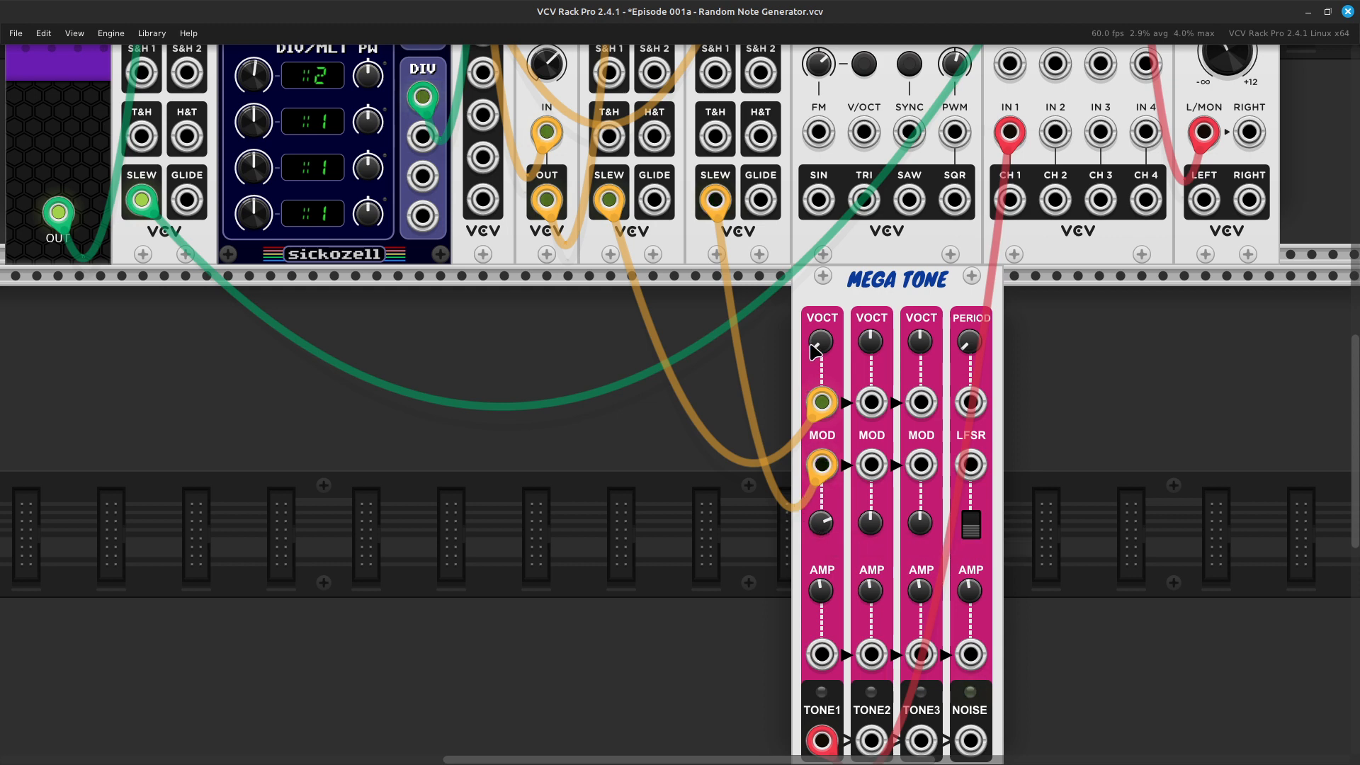
mouse_move(816, 347)
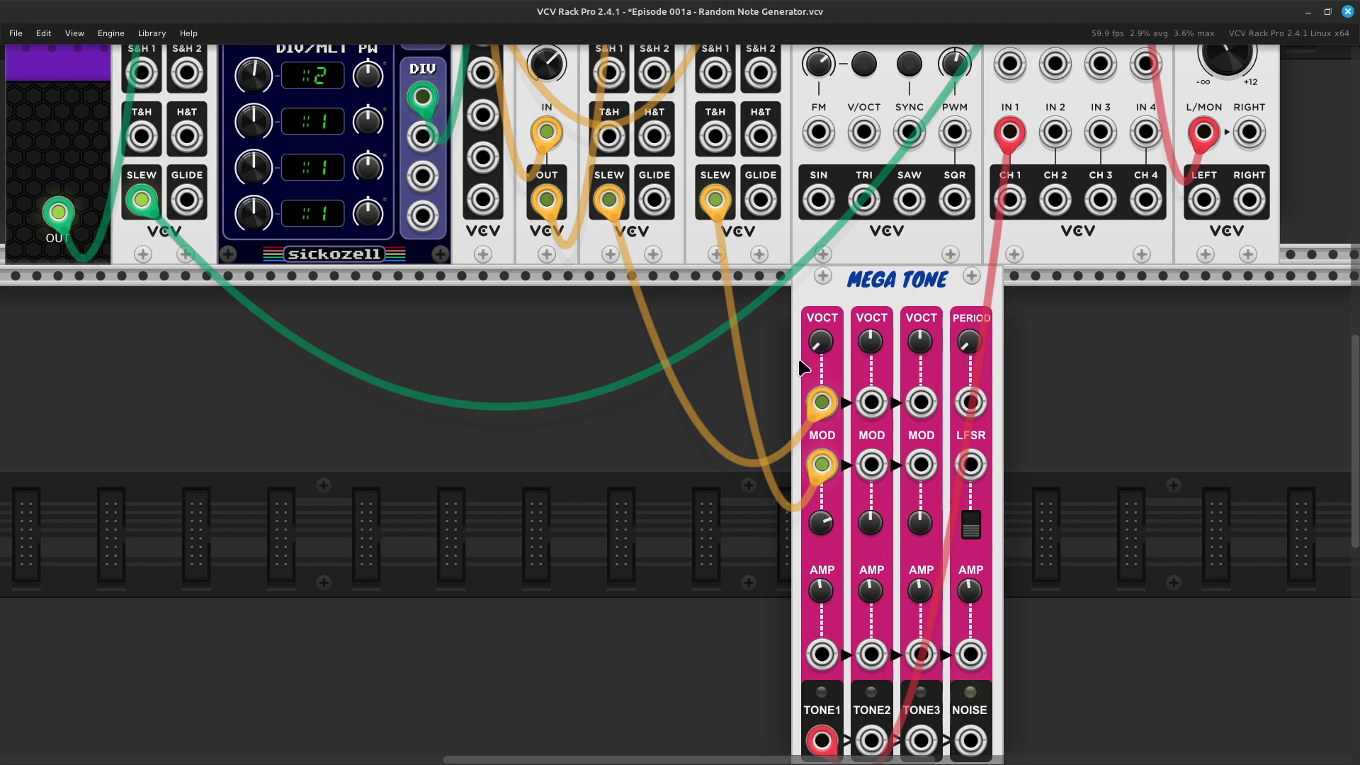
Raise the RSCL module's maximum to 7.012 V
scroll(799, 361, "up", 10)
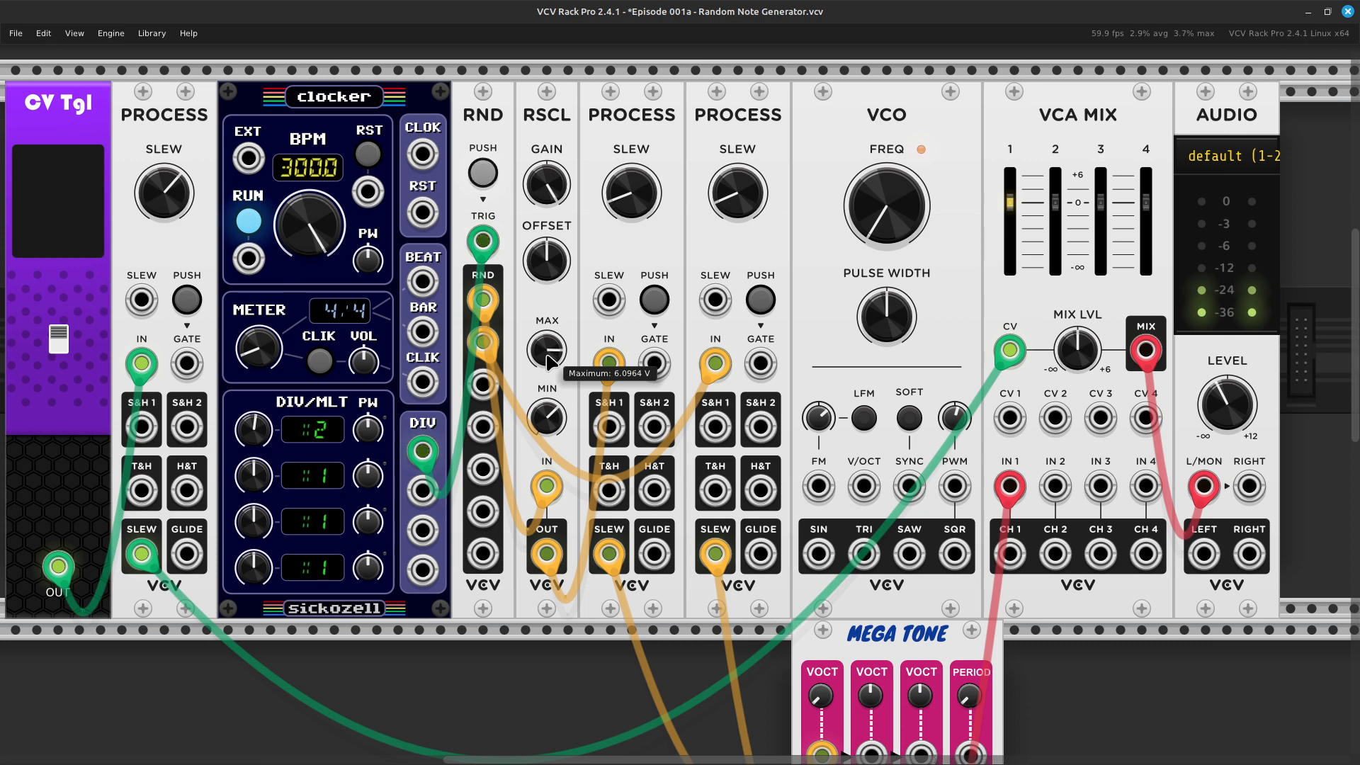
left_click_drag(547, 350, 546, 212)
left_click_drag(547, 349, 547, 355)
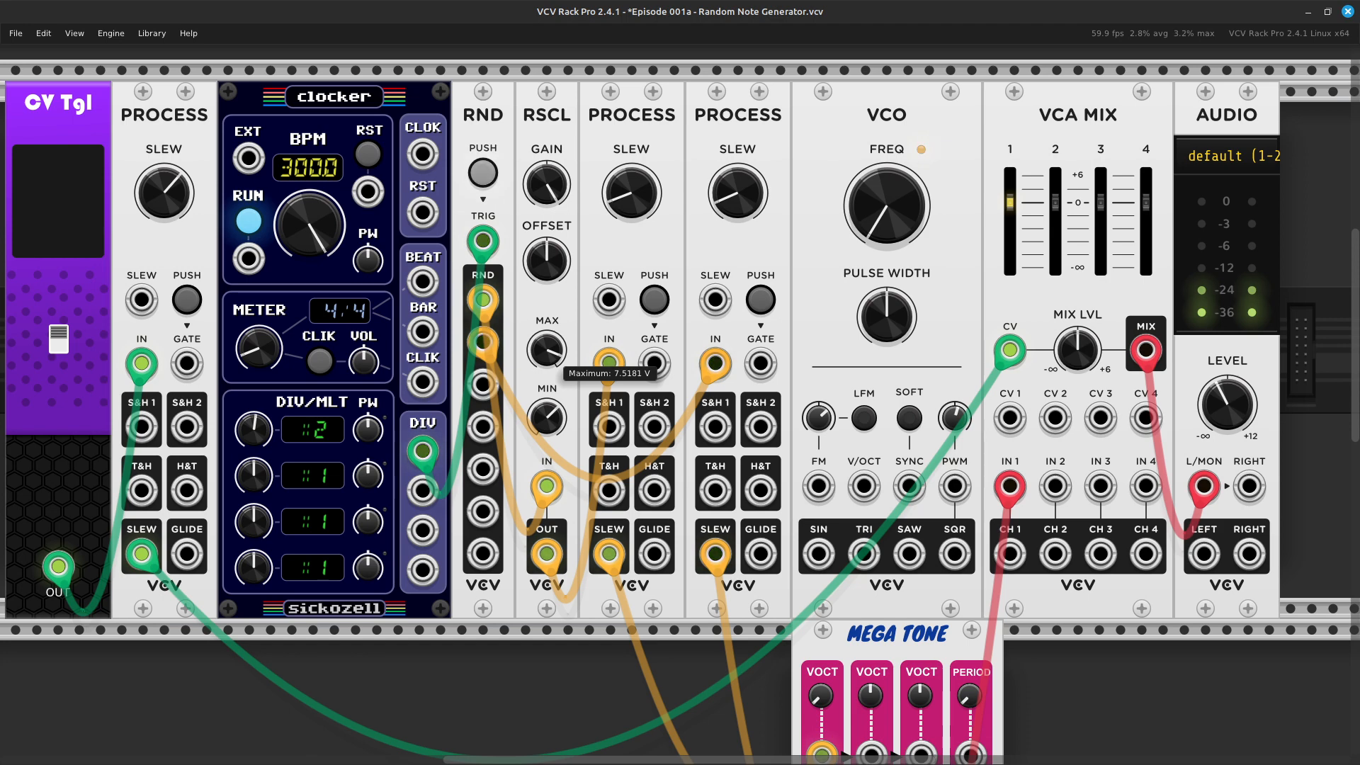
mouse_move(547, 350)
left_mouse_down()
mouse_move(547, 336)
mouse_move(547, 359)
left_mouse_up()
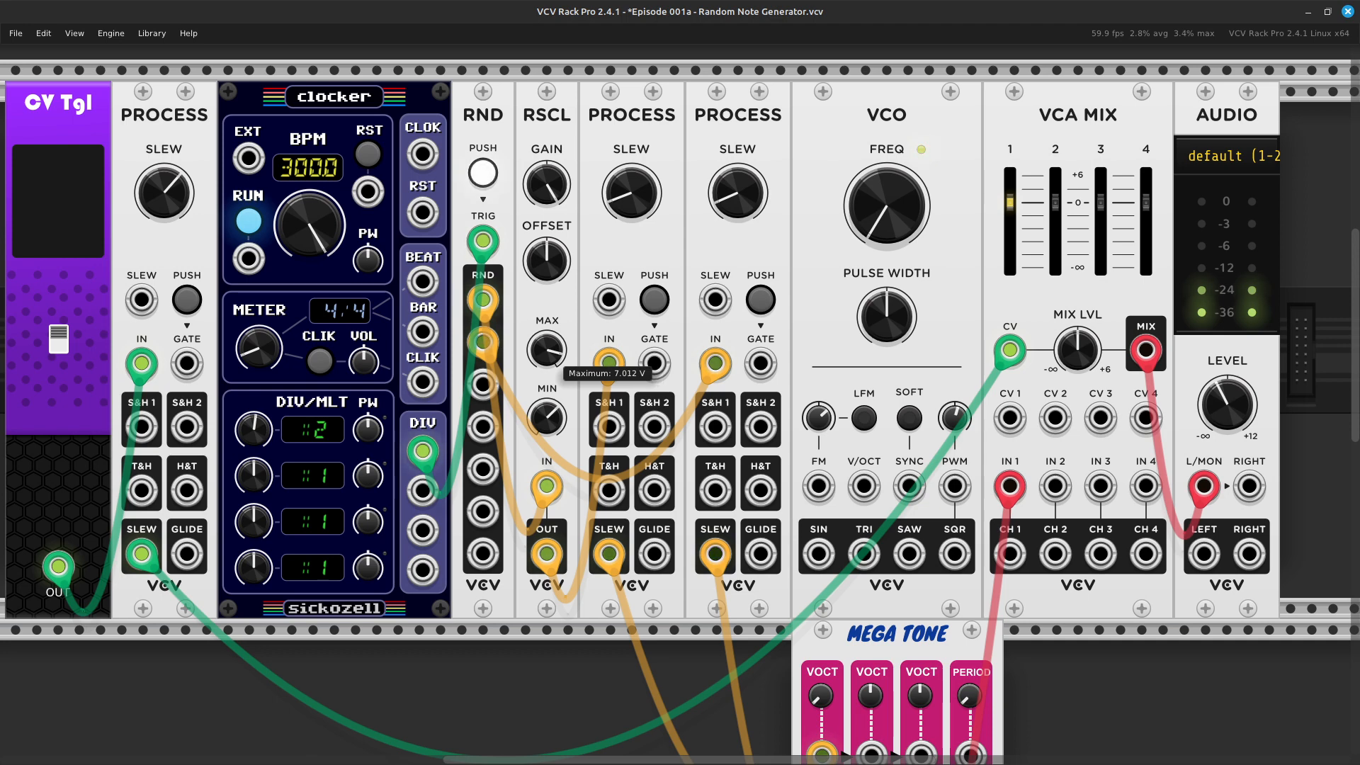
Lower the RSCL module's minimum to well below the knob's centre position
scroll(547, 354, "down", 3)
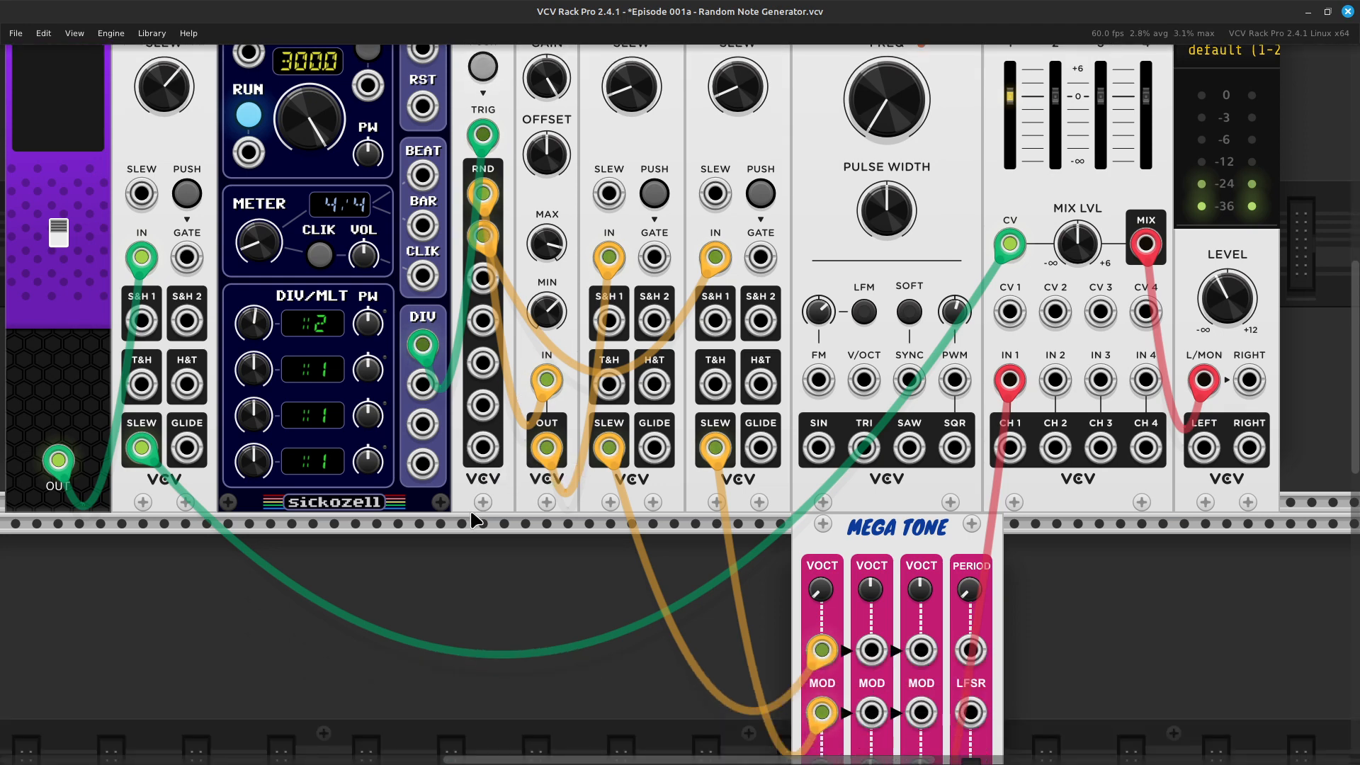
scroll(481, 520, "up", 1)
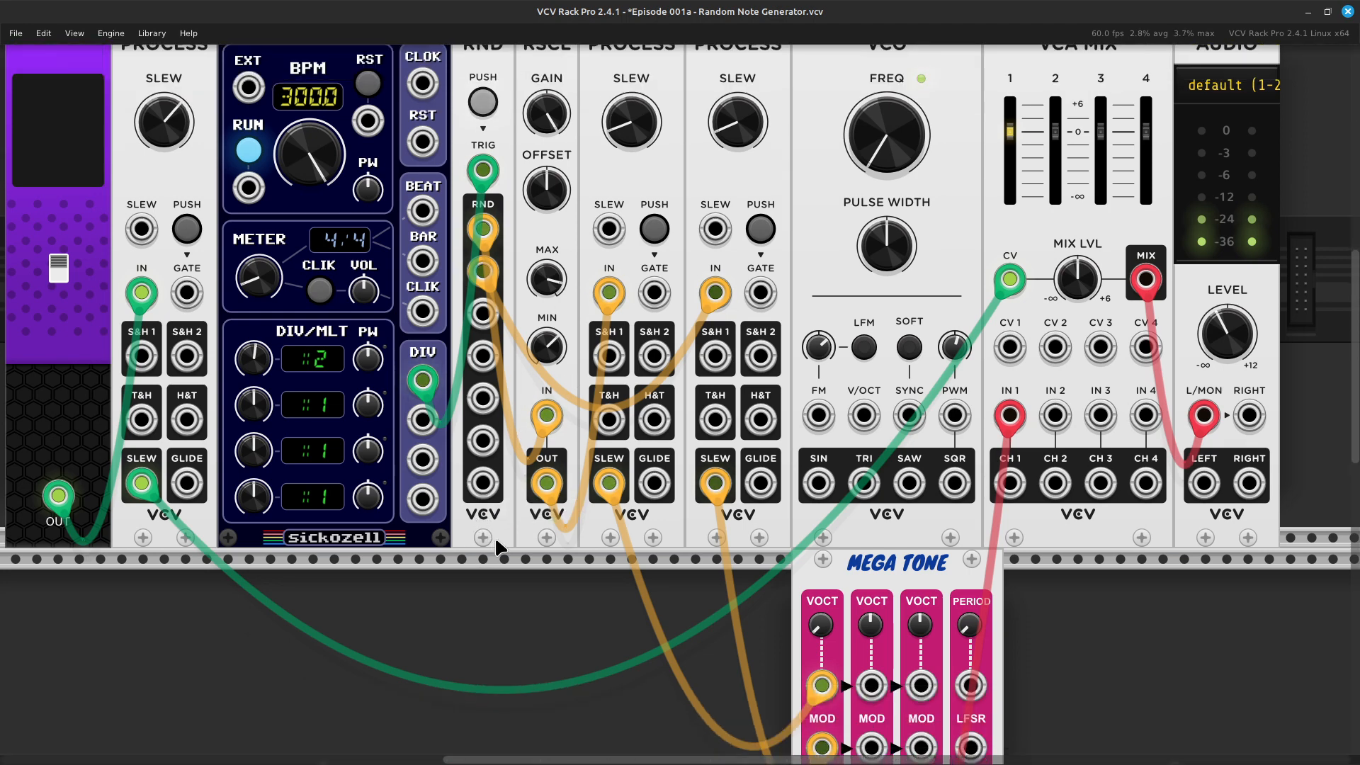
scroll(516, 542, "up", 4)
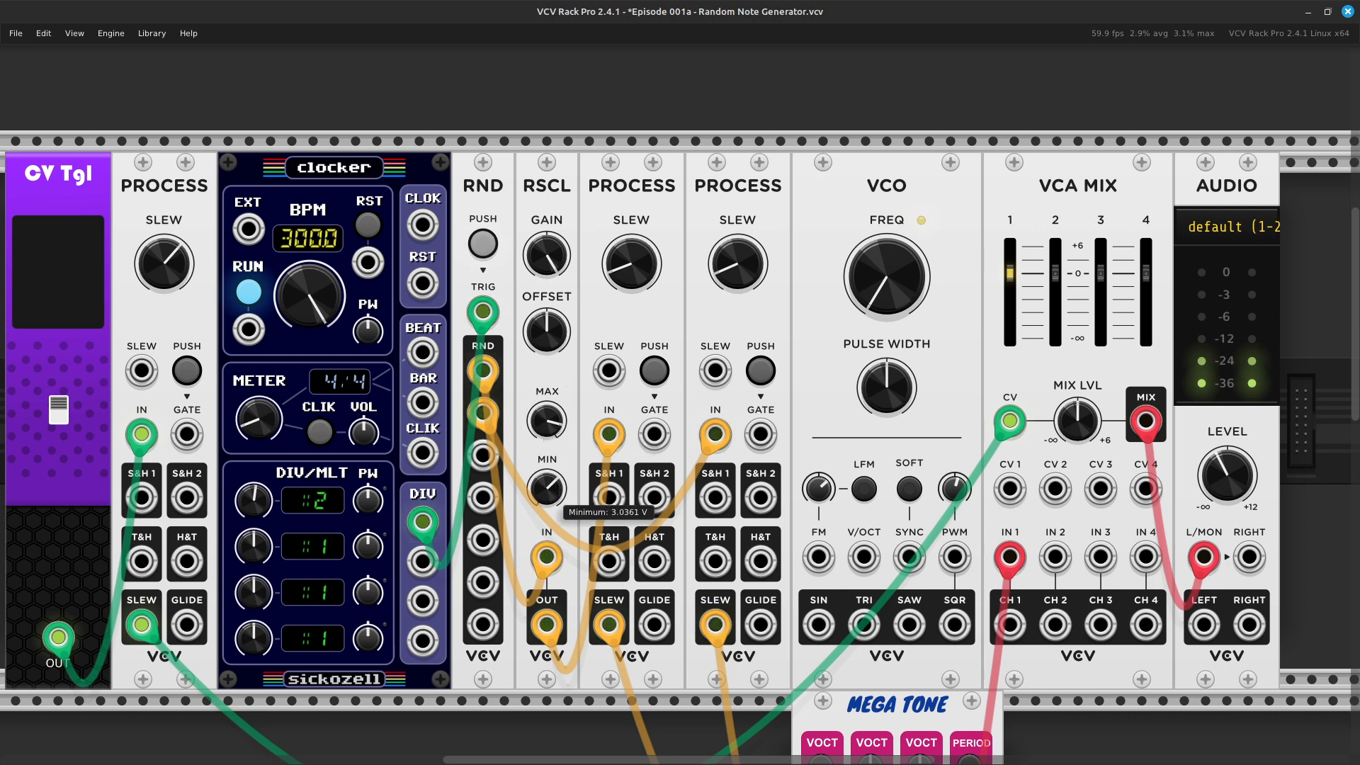
left_click_drag(546, 489, 547, 748)
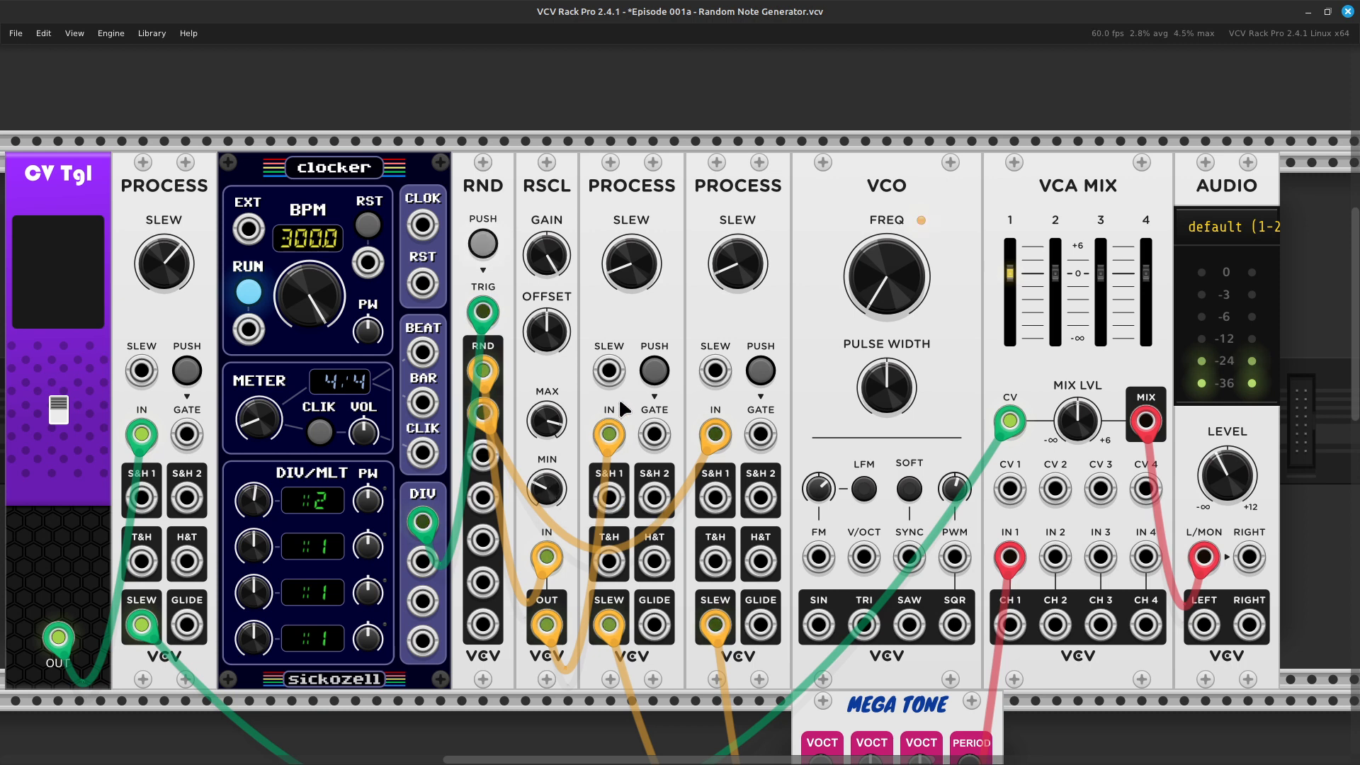
Turn MEGA TONE's first MOD knob down far below centre, then switch the CV toggle off
scroll(618, 396, "down", 10)
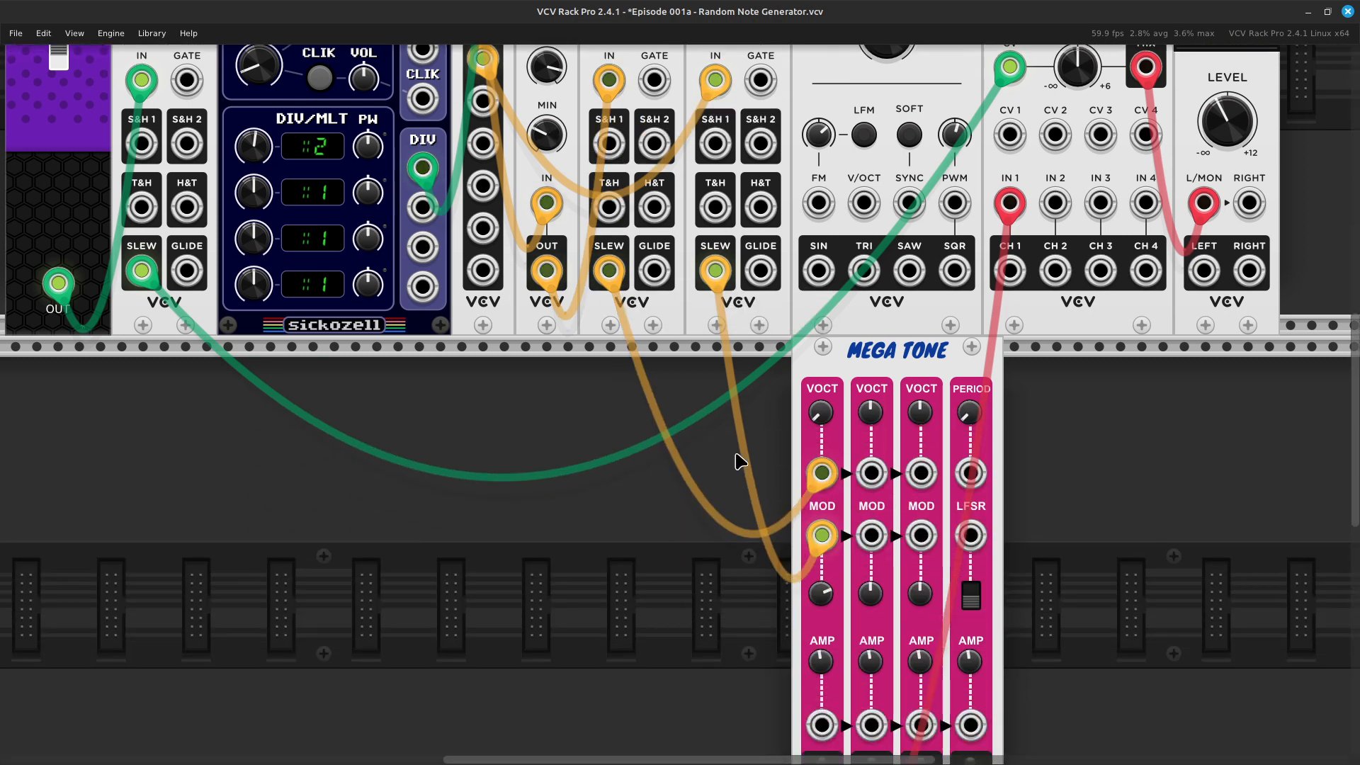
scroll(833, 524, "down", 2)
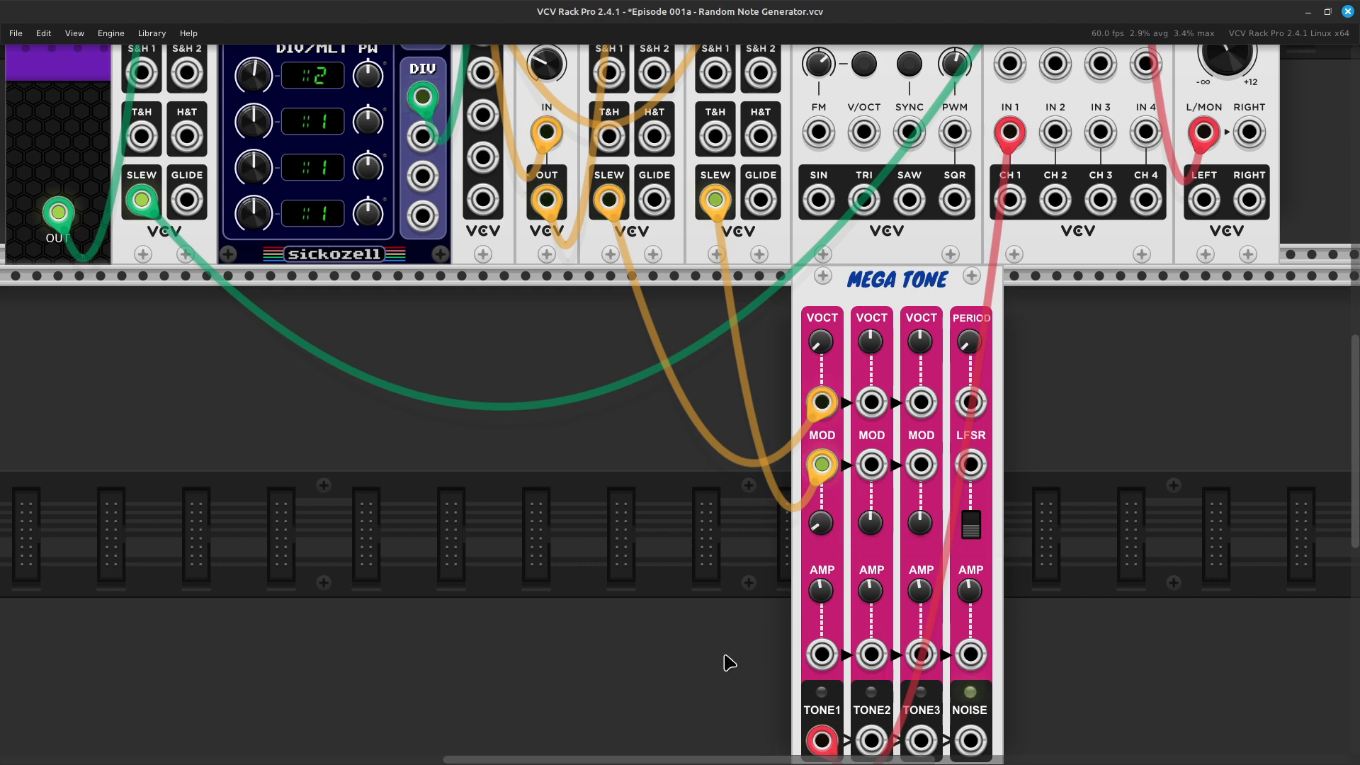
scroll(732, 657, "up", 10)
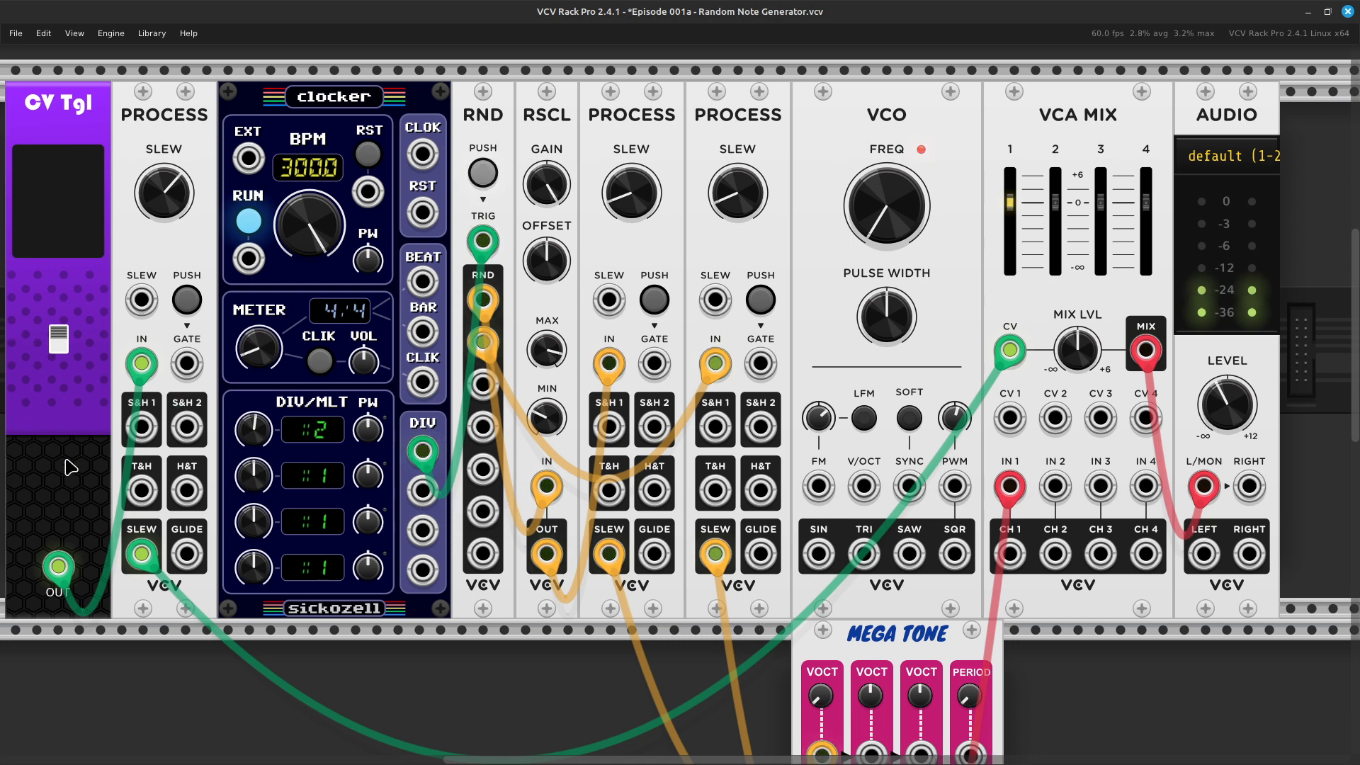
left_click(55, 352)
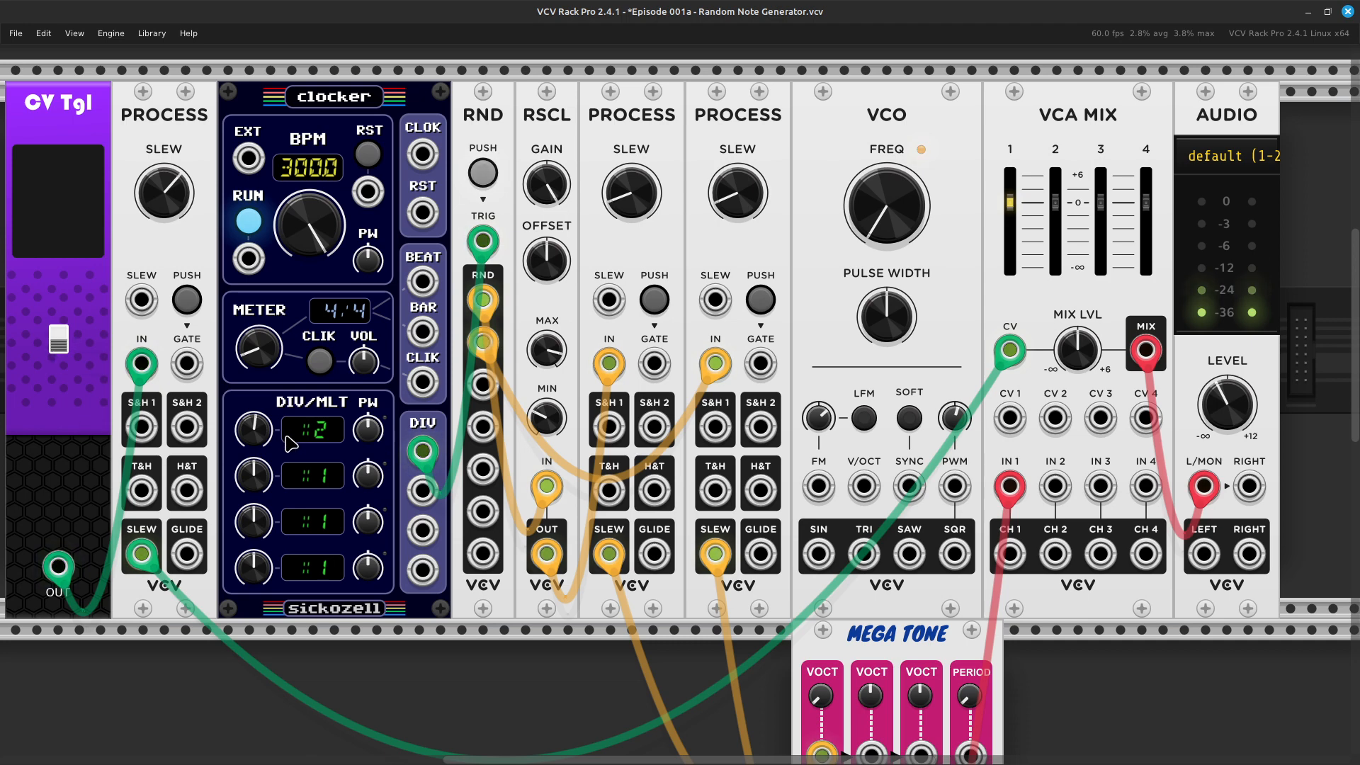
scroll(914, 489, "down", 5)
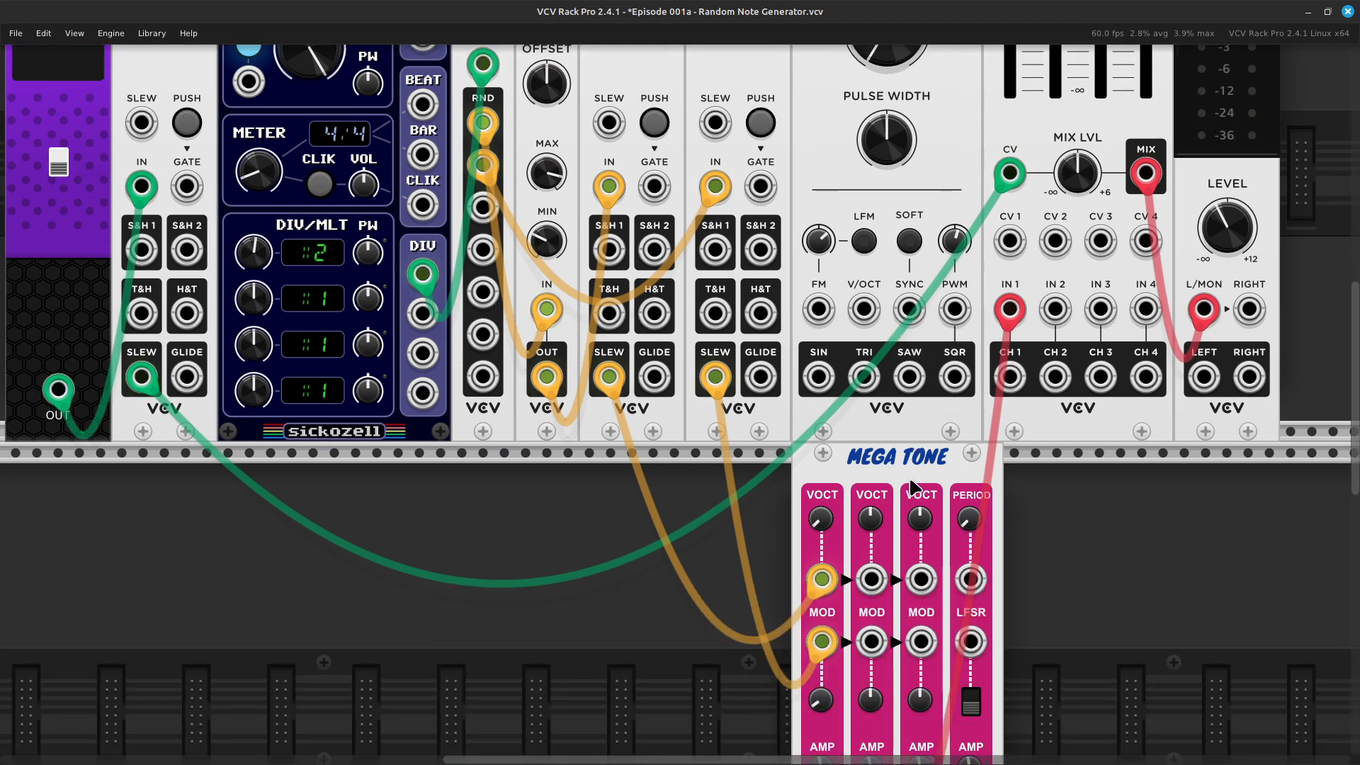
scroll(913, 489, "down", 6)
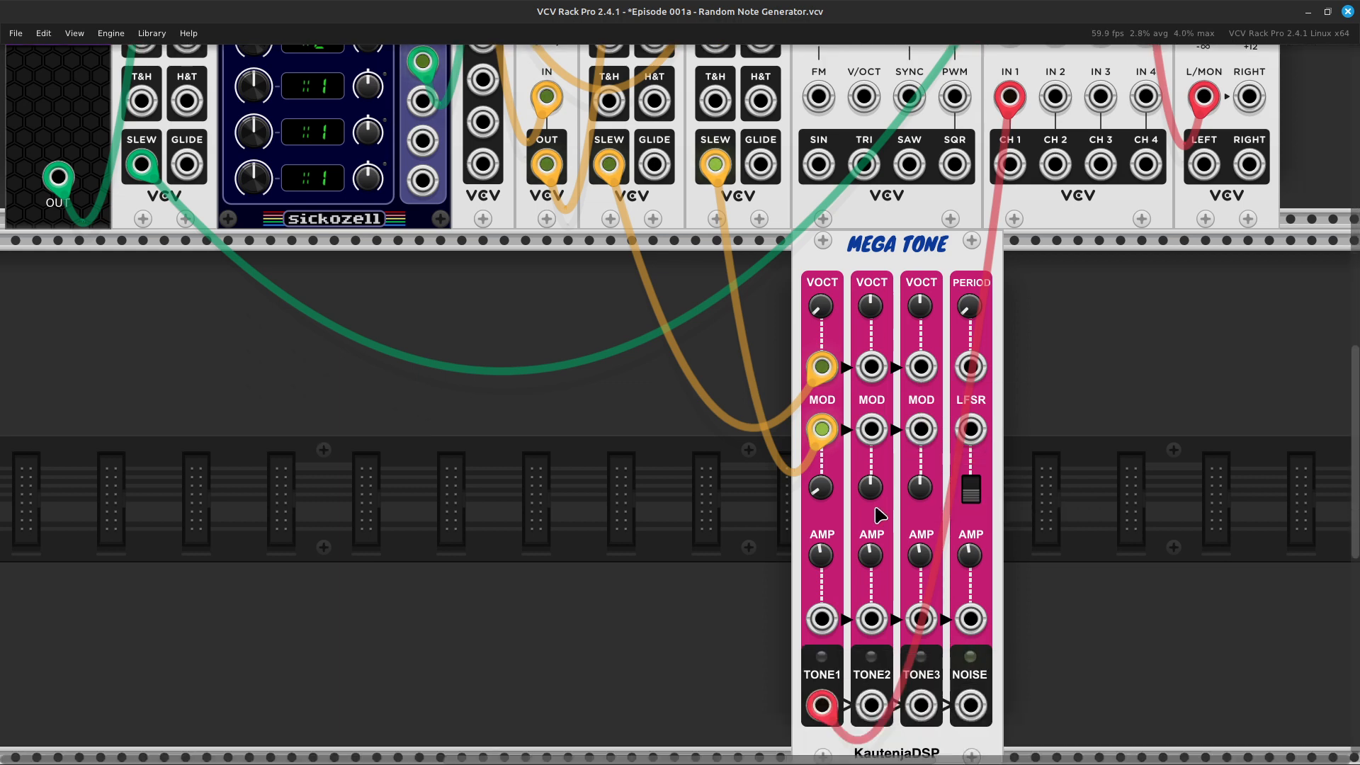
scroll(878, 514, "up", 7)
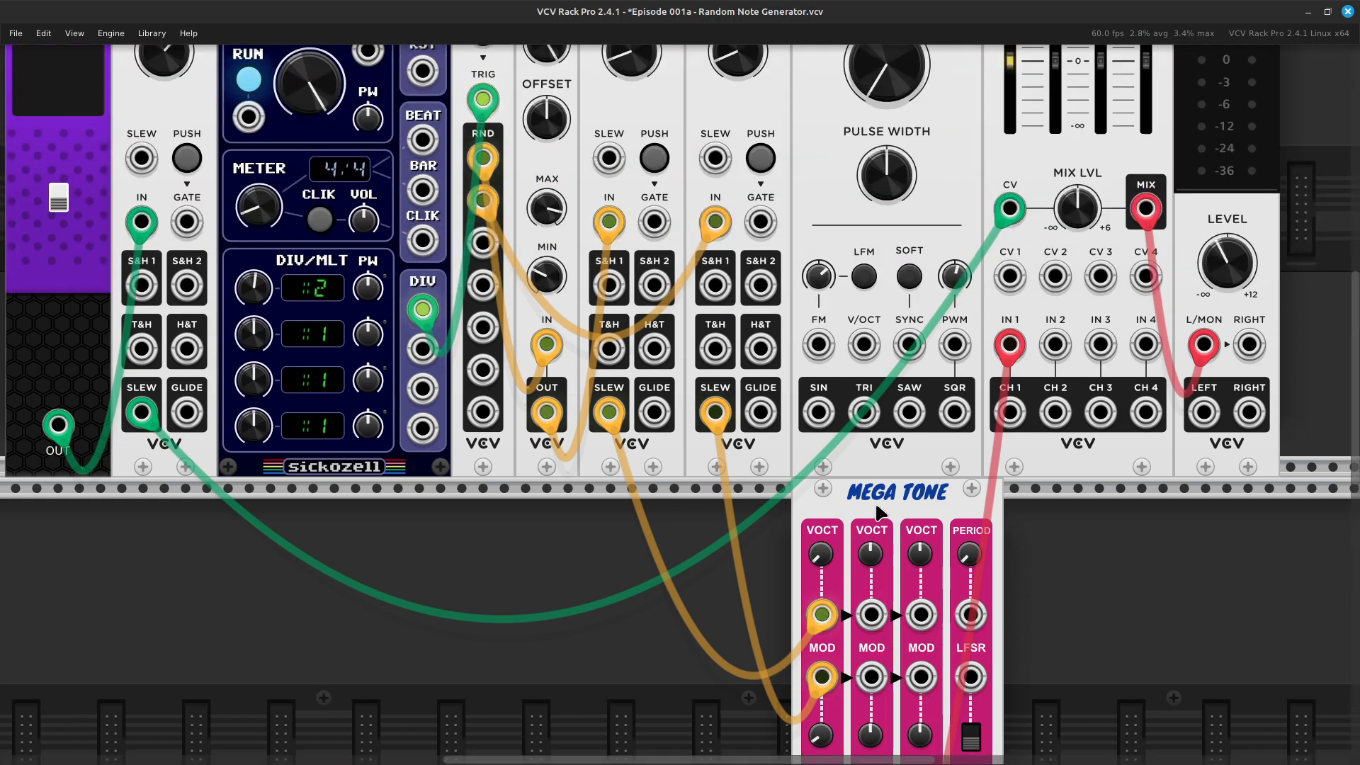
scroll(878, 511, "up", 1)
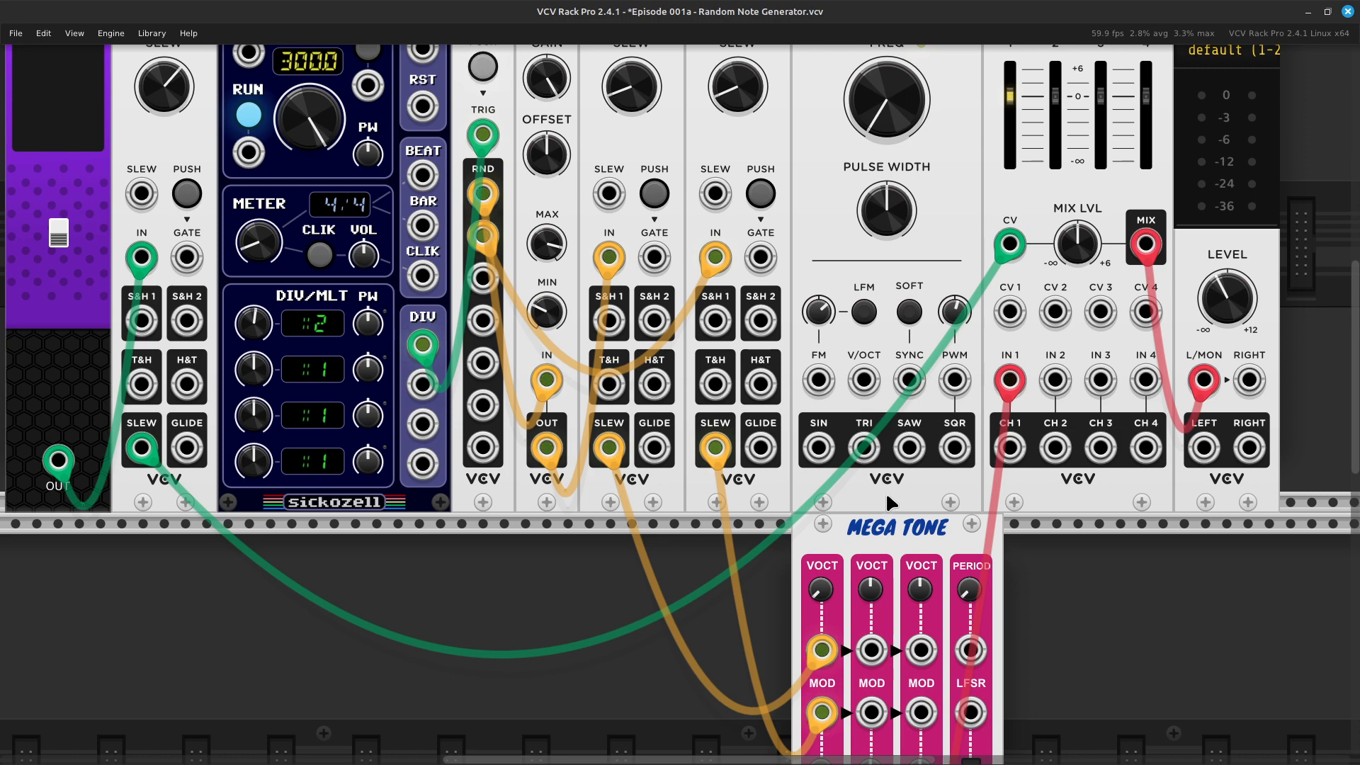
scroll(886, 495, "down", 7)
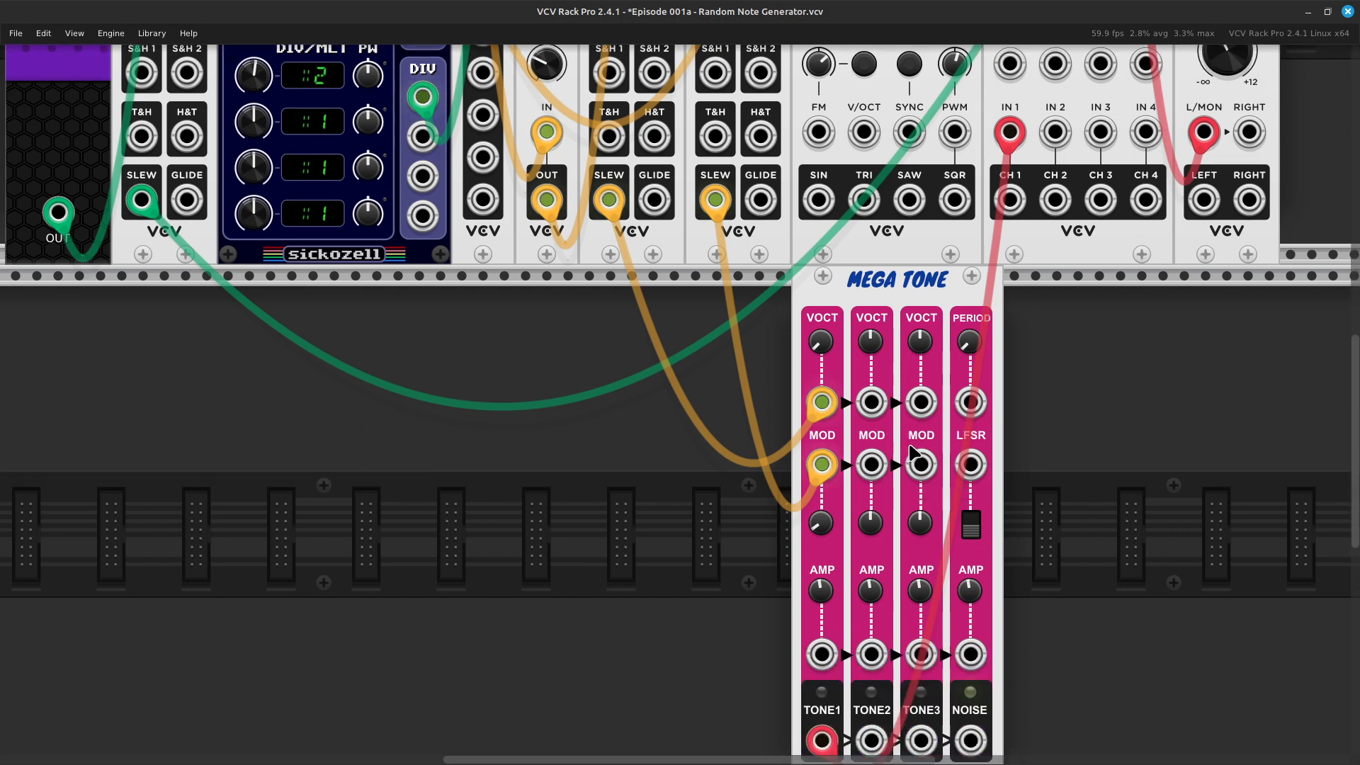
scroll(874, 565, "up", 10)
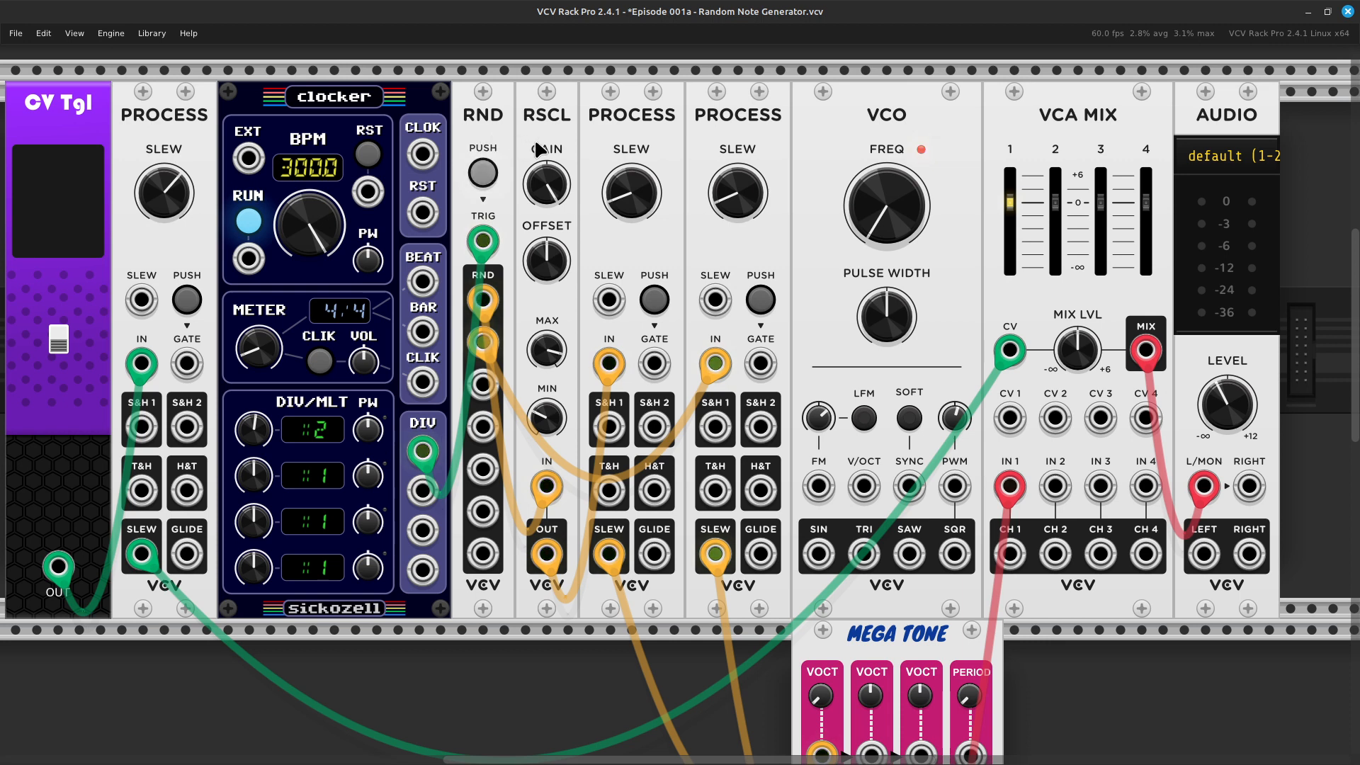
left_click(483, 134)
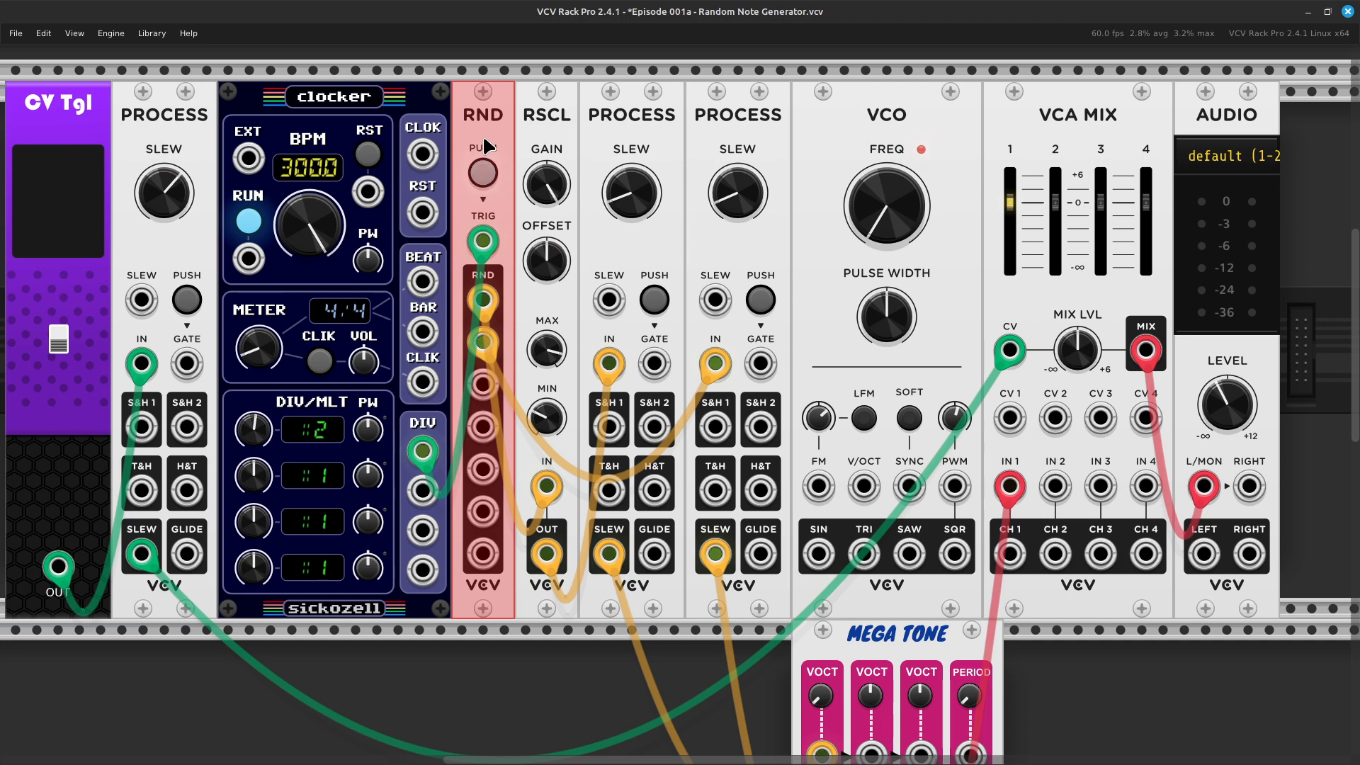
left_click(527, 128, "shift")
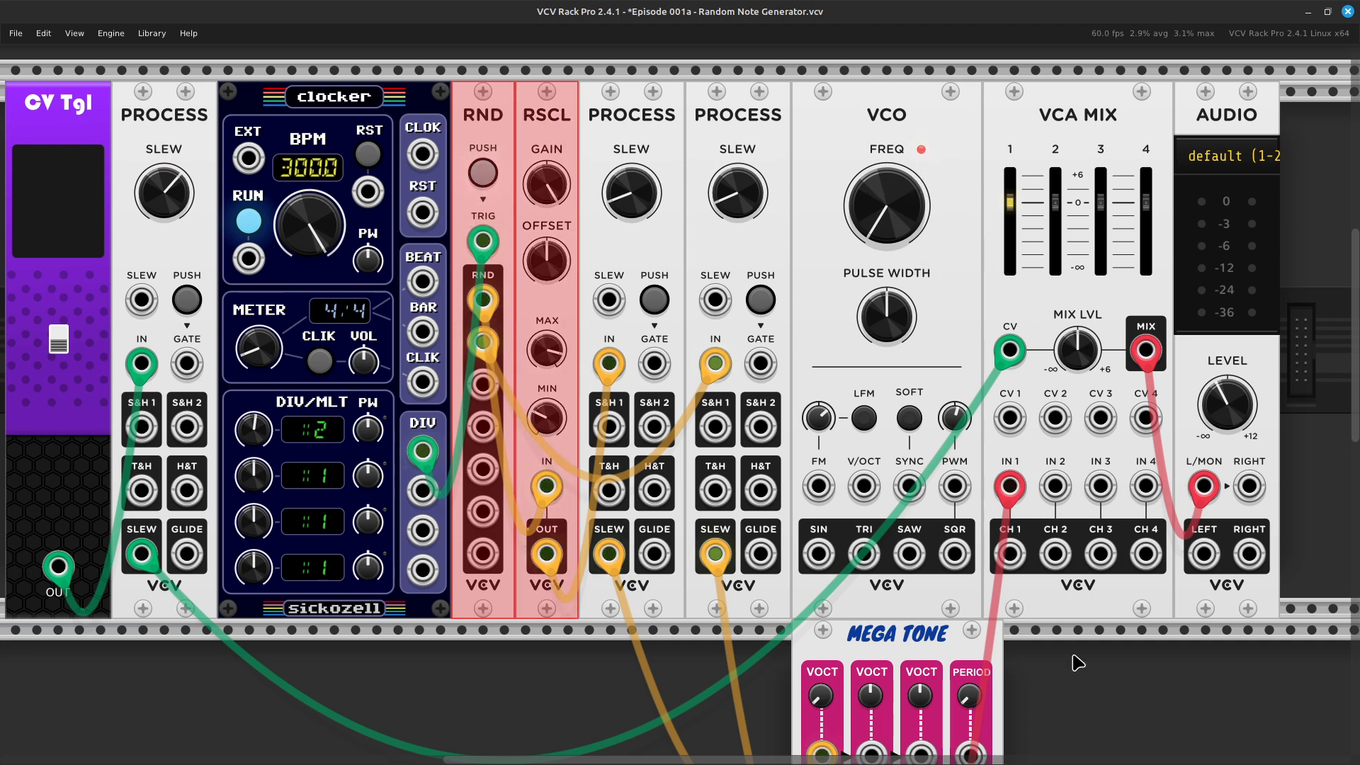
left_click(1099, 731)
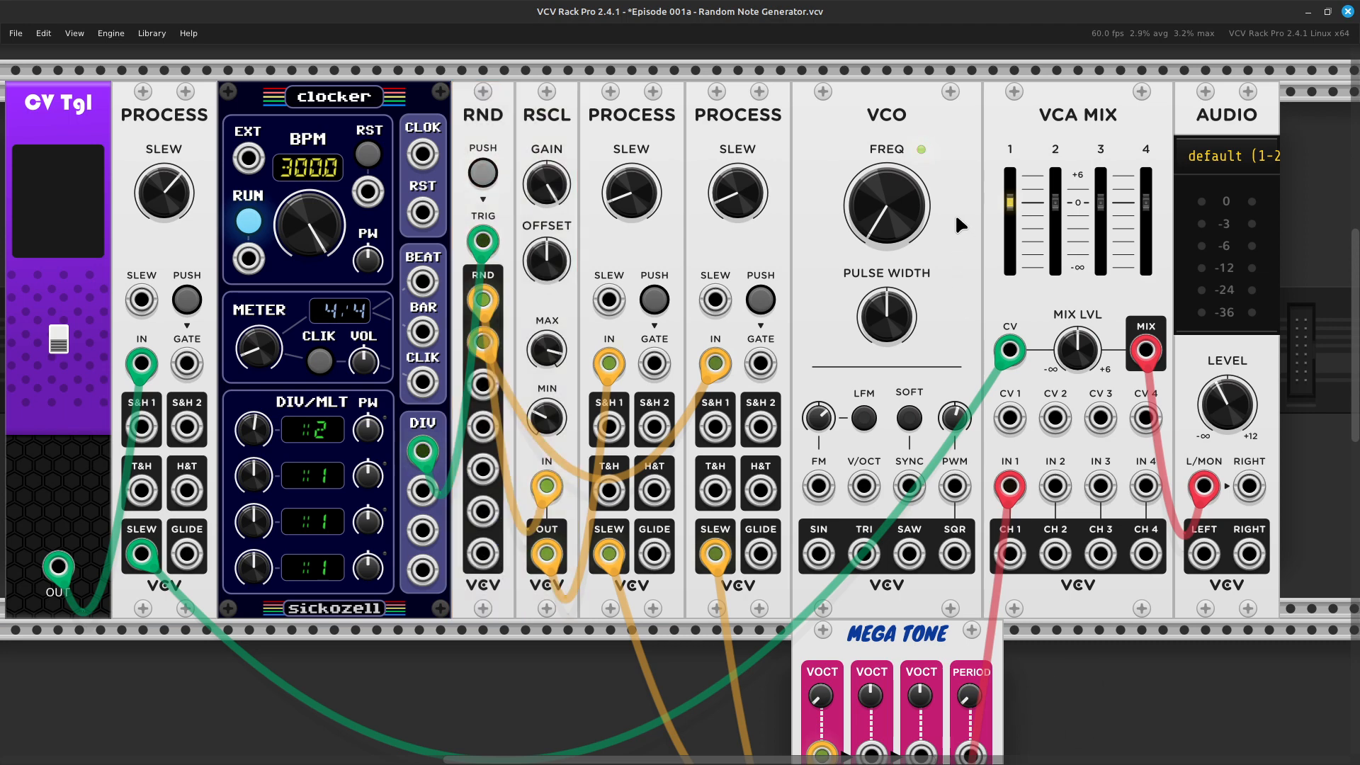
Delete the VCO module from the upper row
left_click(950, 178, "shift")
key("Delete")
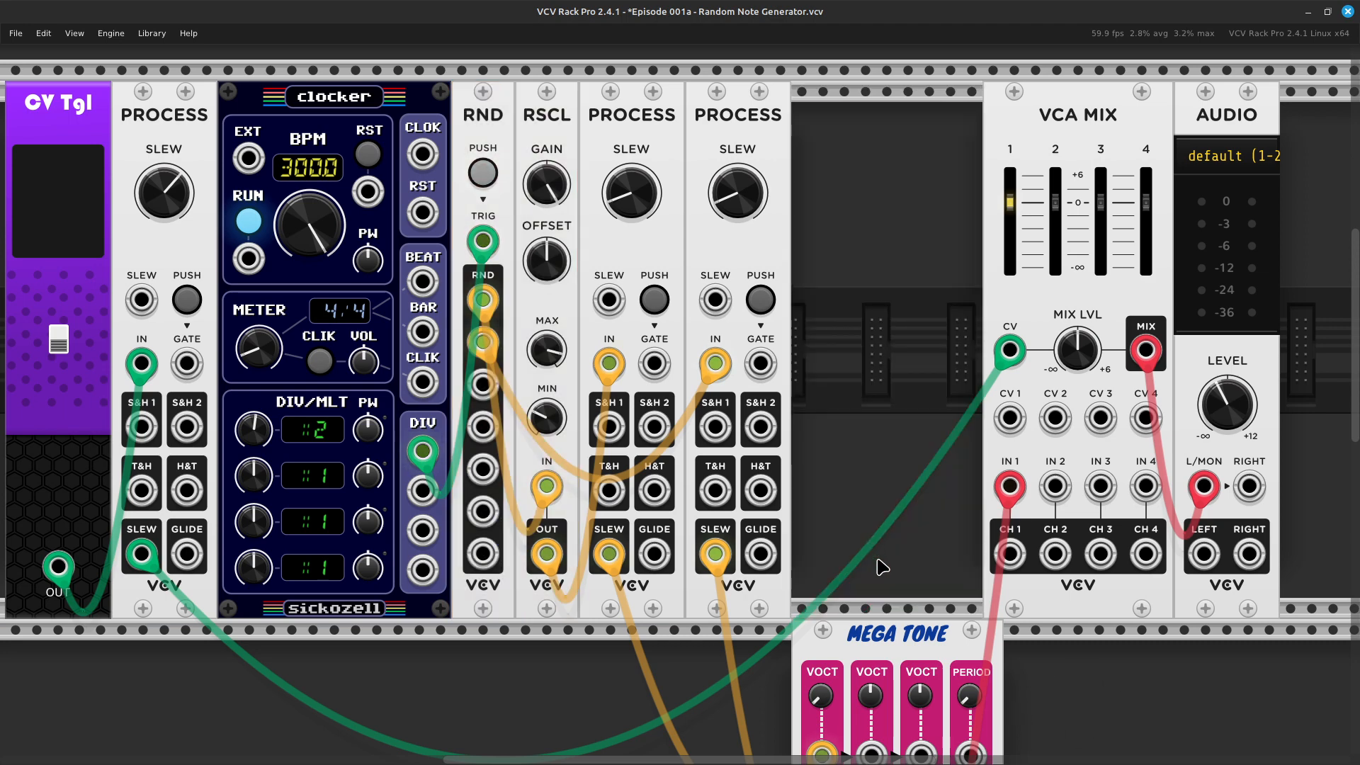
Move MEGA TONE into the upper-row gap between the last PROCESS module and VCA MIX
left_click_drag(895, 636, 893, 594)
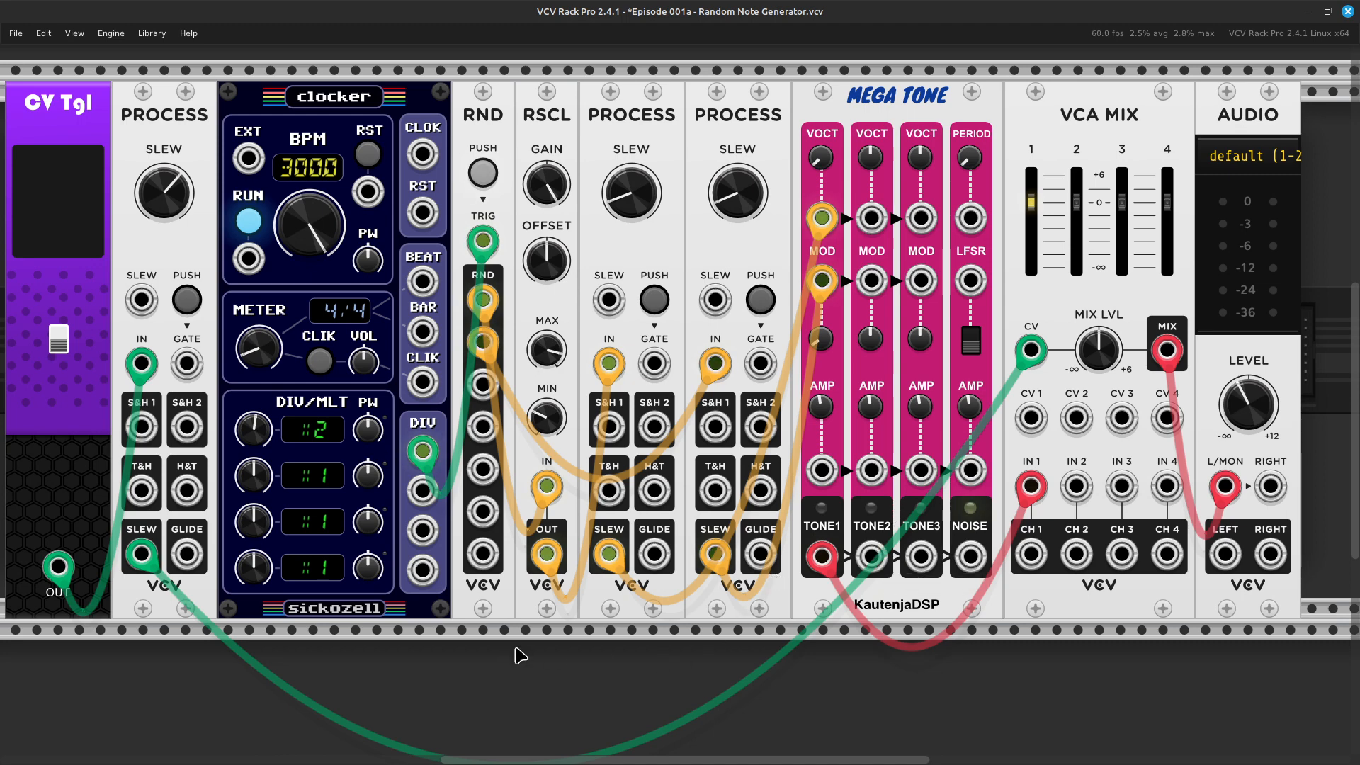
scroll(741, 610, "right", 5)
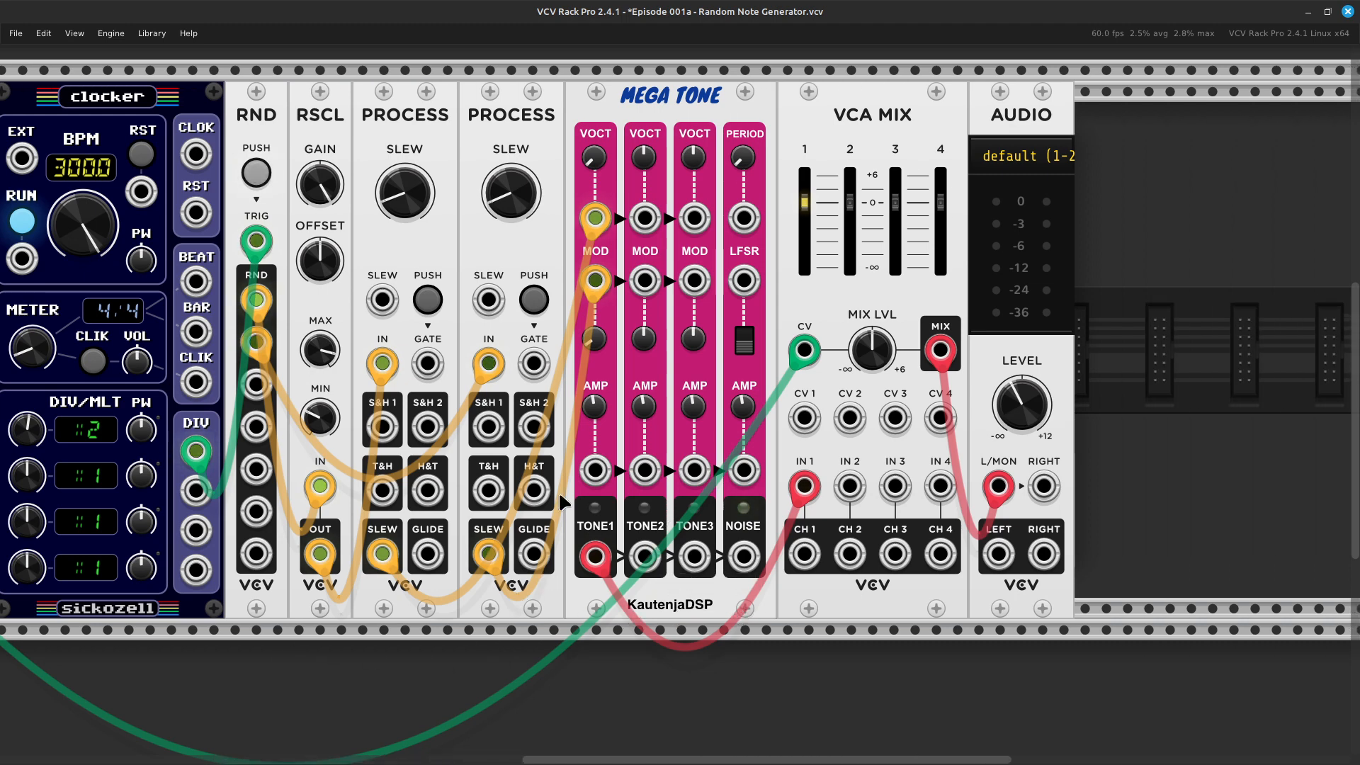
scroll(507, 528, "left", 3)
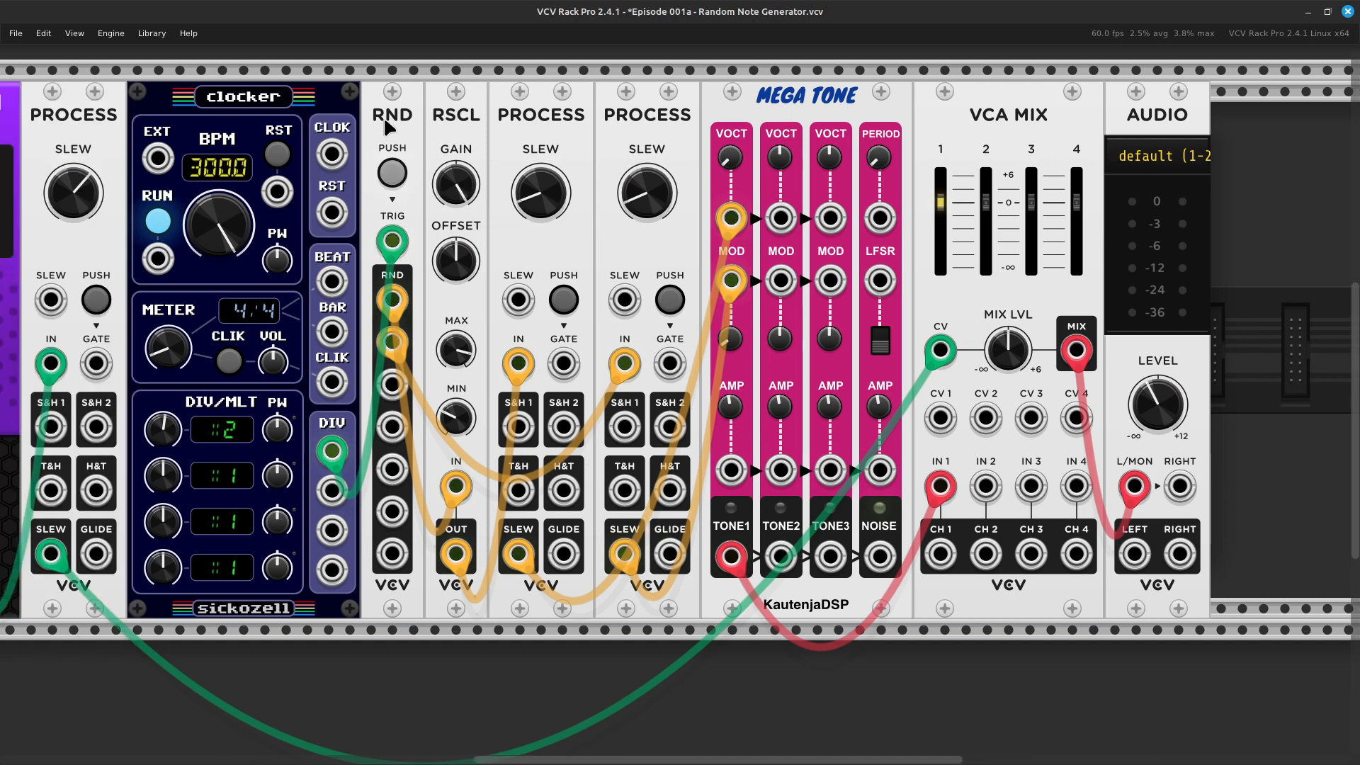
Duplicate the RND, RSCL and two PROCESS modules with their cables, and place the copies directly beneath the originals
left_click_drag(382, 113, 630, 118)
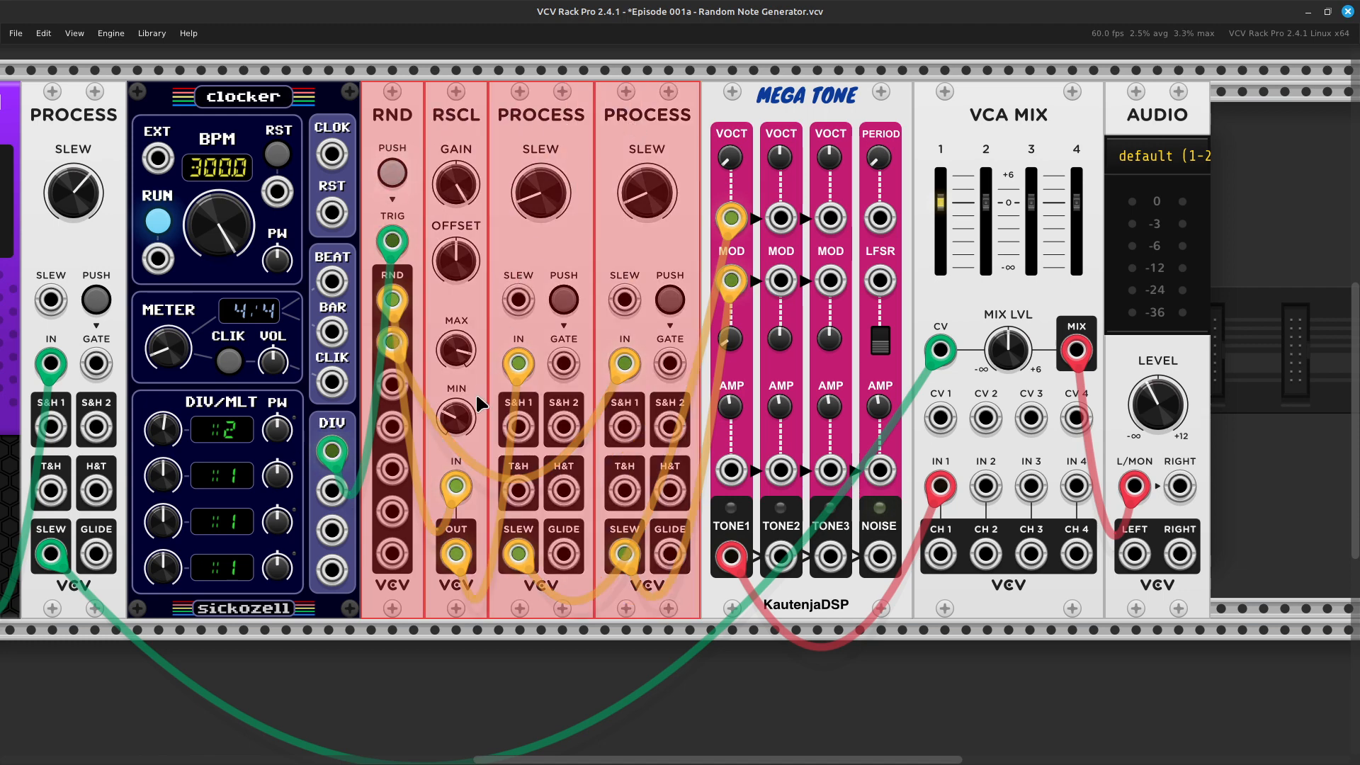
scroll(477, 398, "down", 5)
scroll(477, 398, "down", 3)
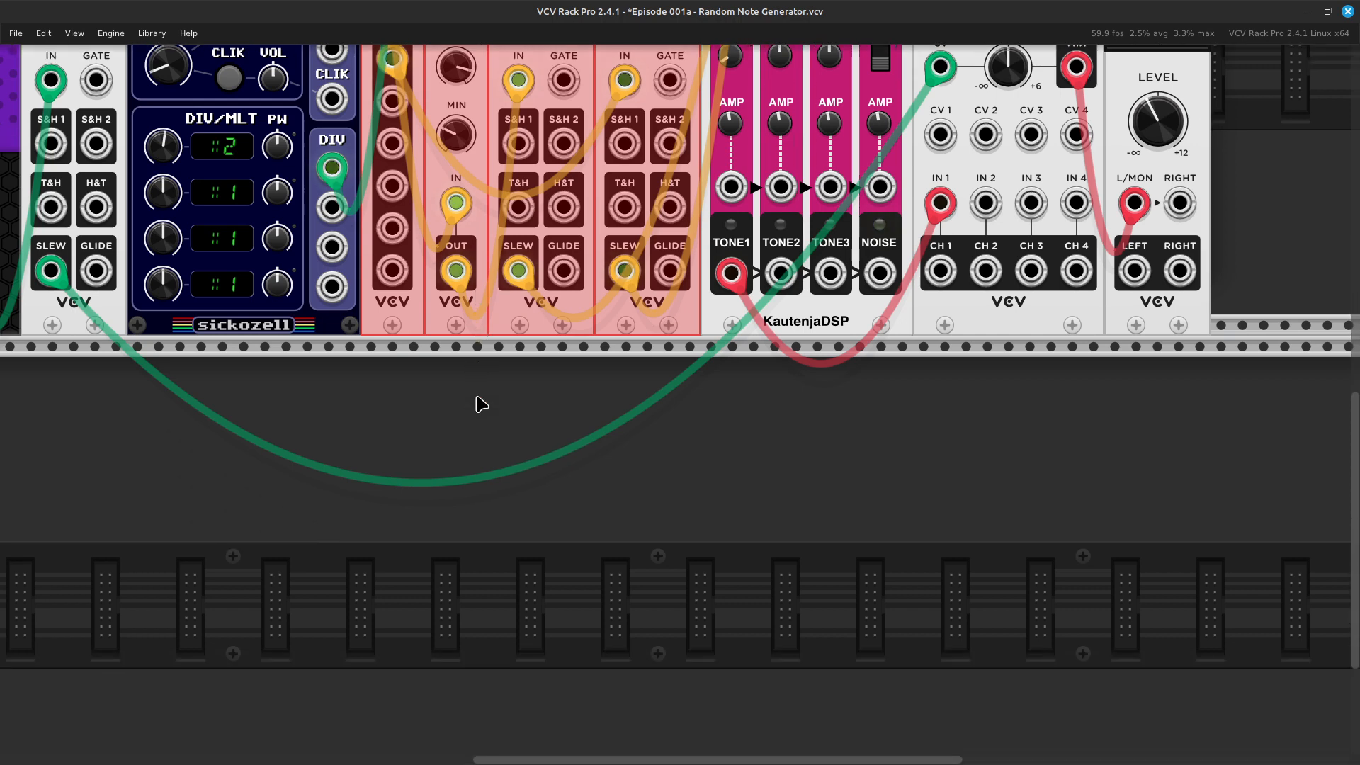
left_click(391, 543)
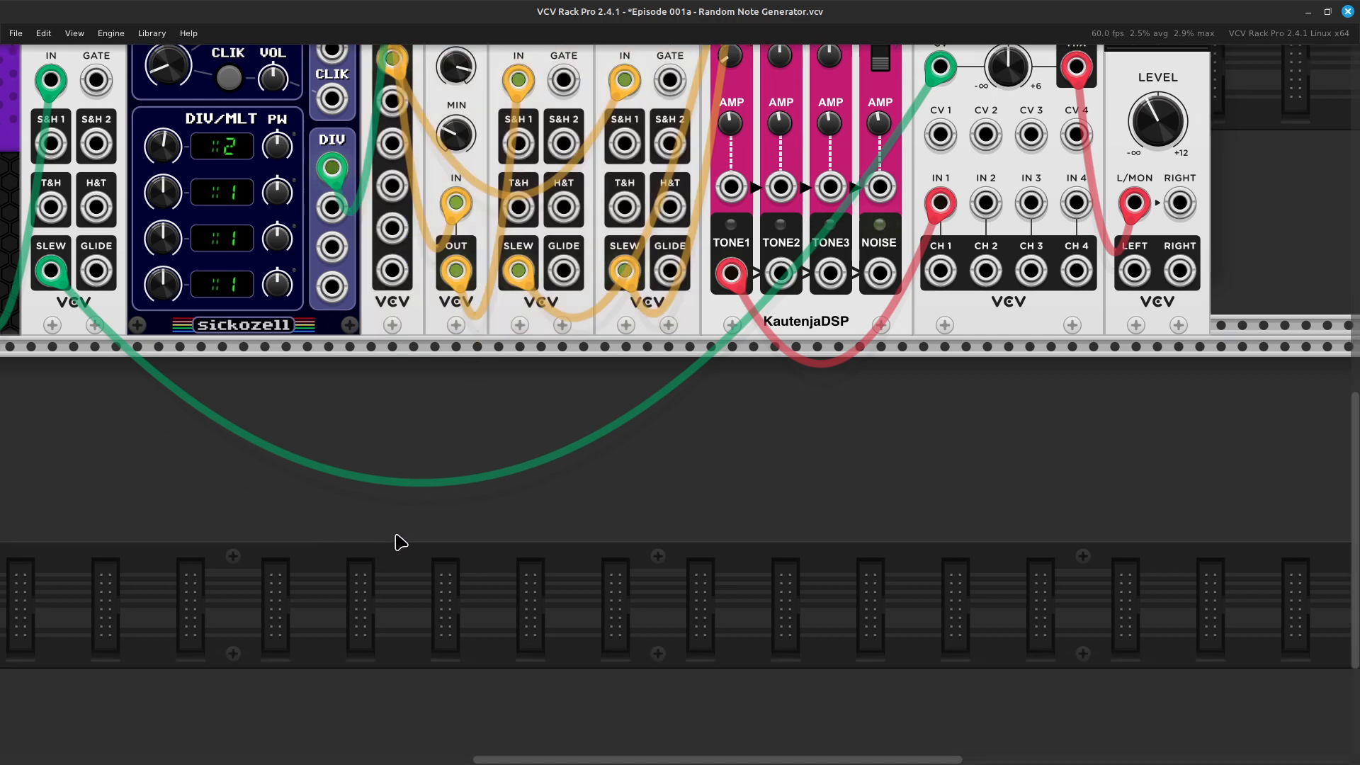
key("ctrl+v")
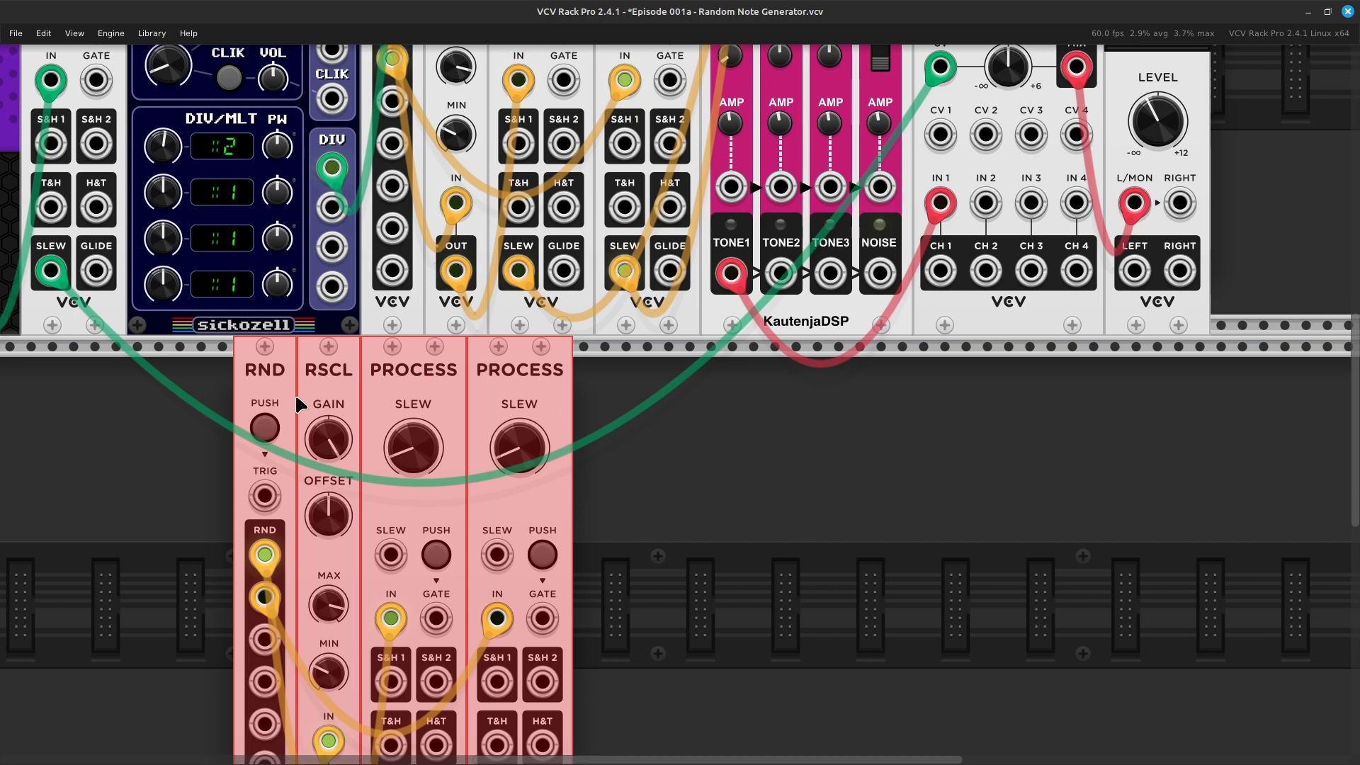
left_click_drag(291, 386, 376, 373)
left_click(735, 510)
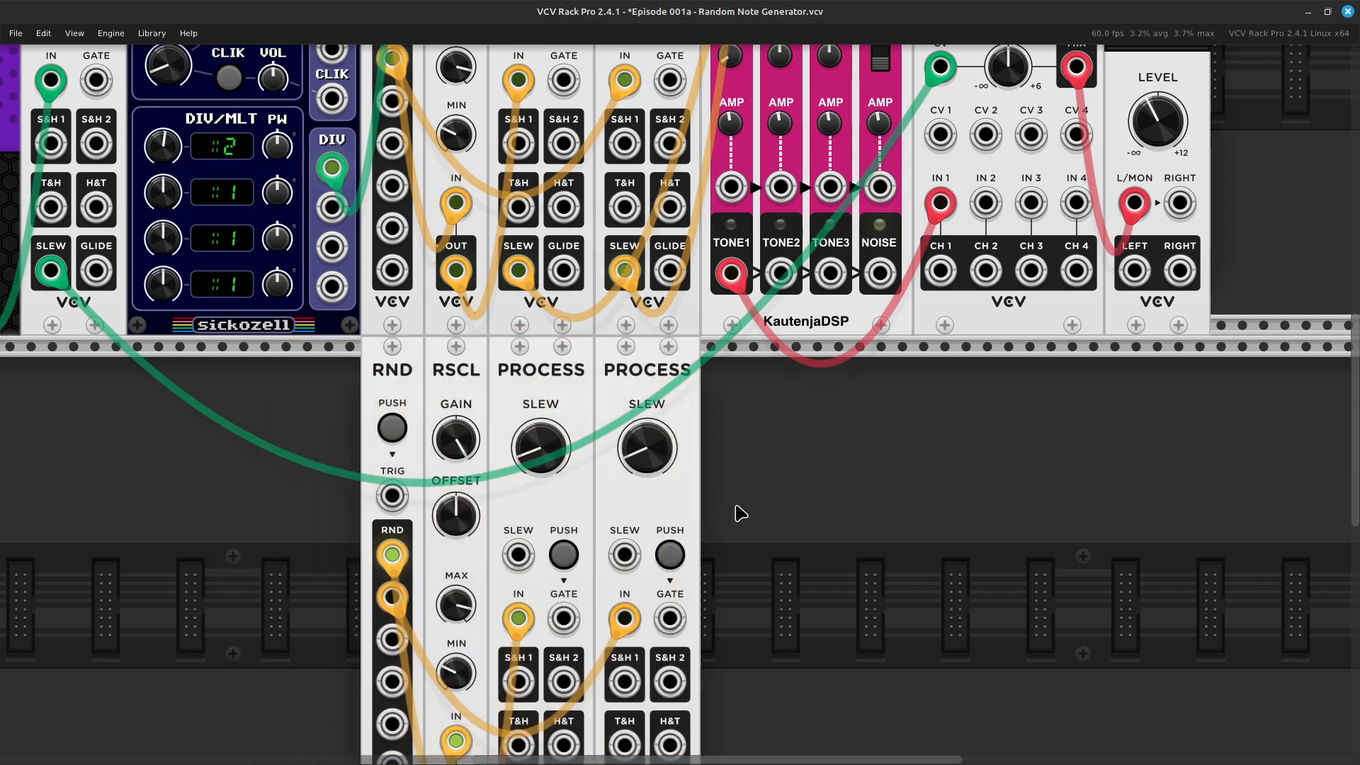
Patch MEGA TONE's TONE2 output to VCA MIX input 2 with a red cable
scroll(708, 510, "down", 1)
scroll(710, 510, "up", 2)
scroll(711, 510, "up", 4)
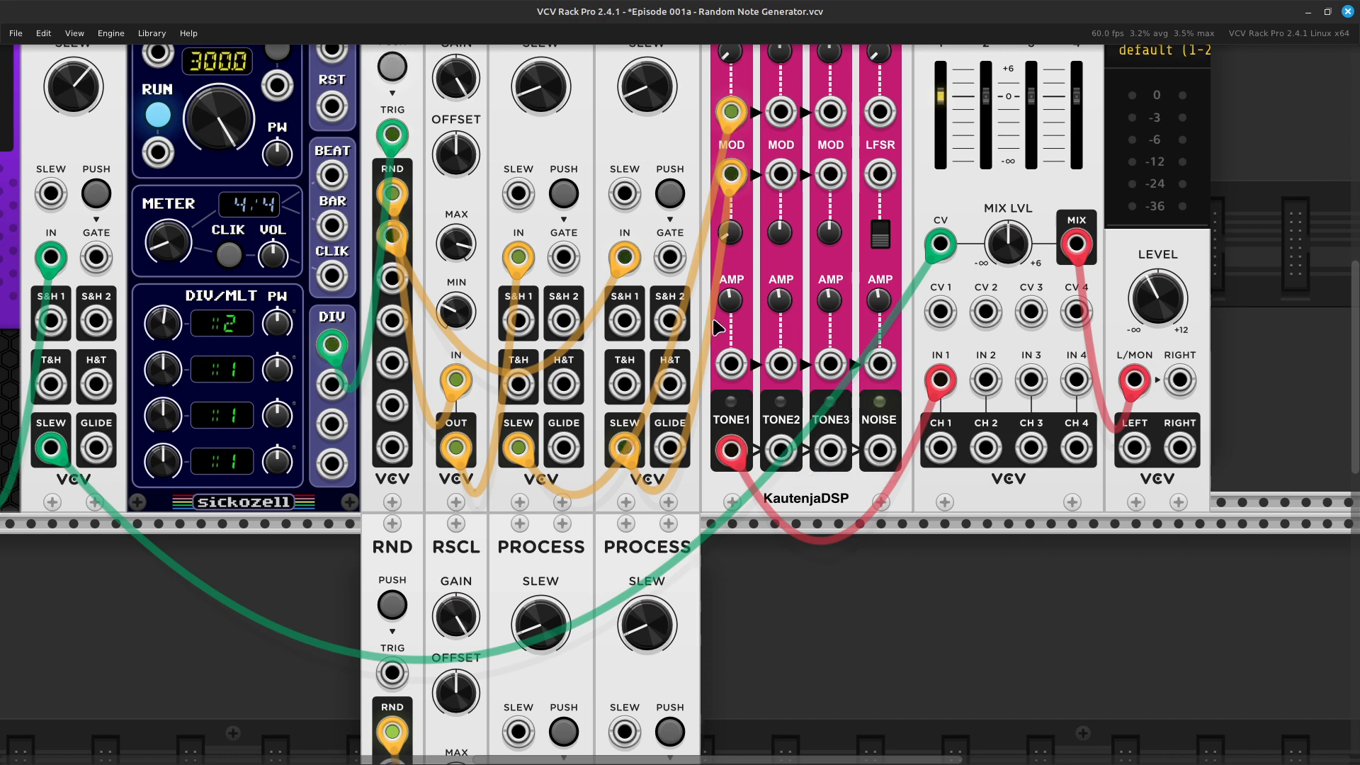
scroll(623, 404, "up", 4)
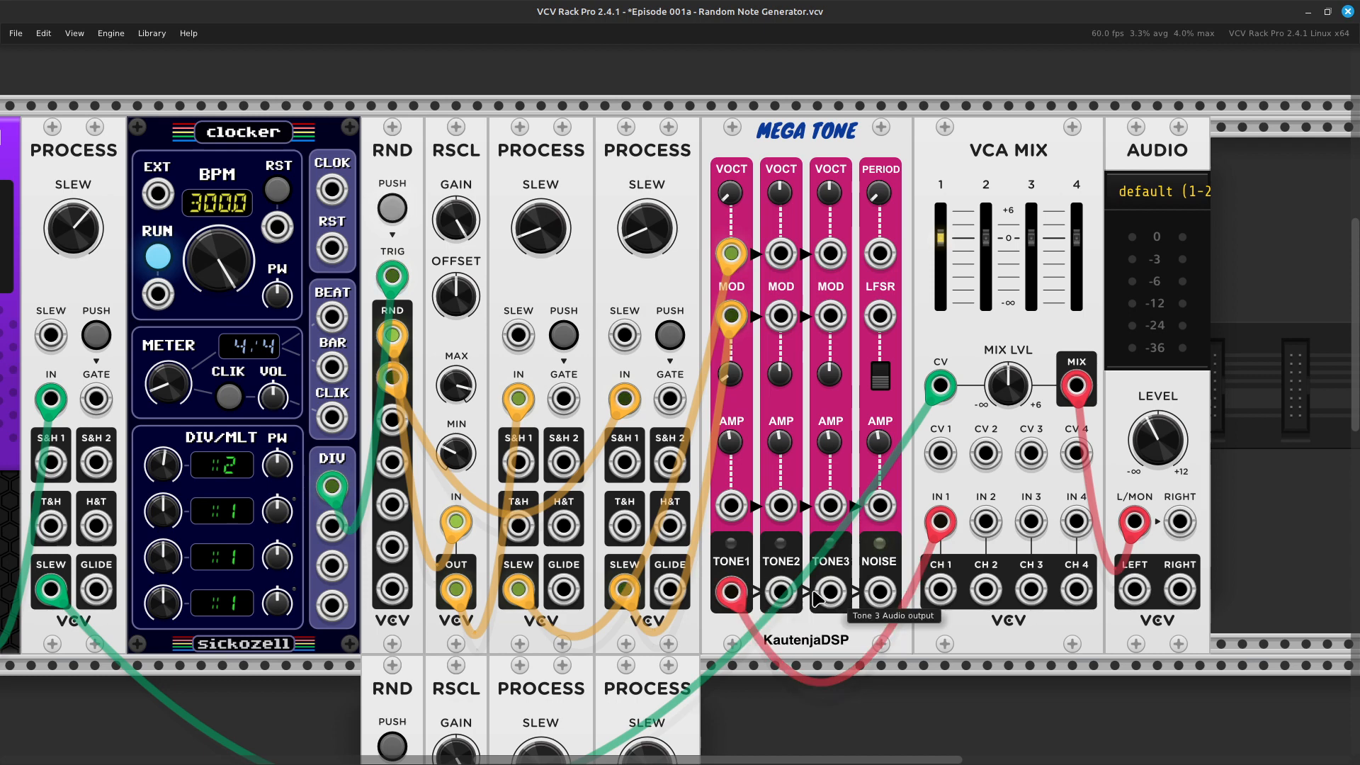
right_click(785, 599)
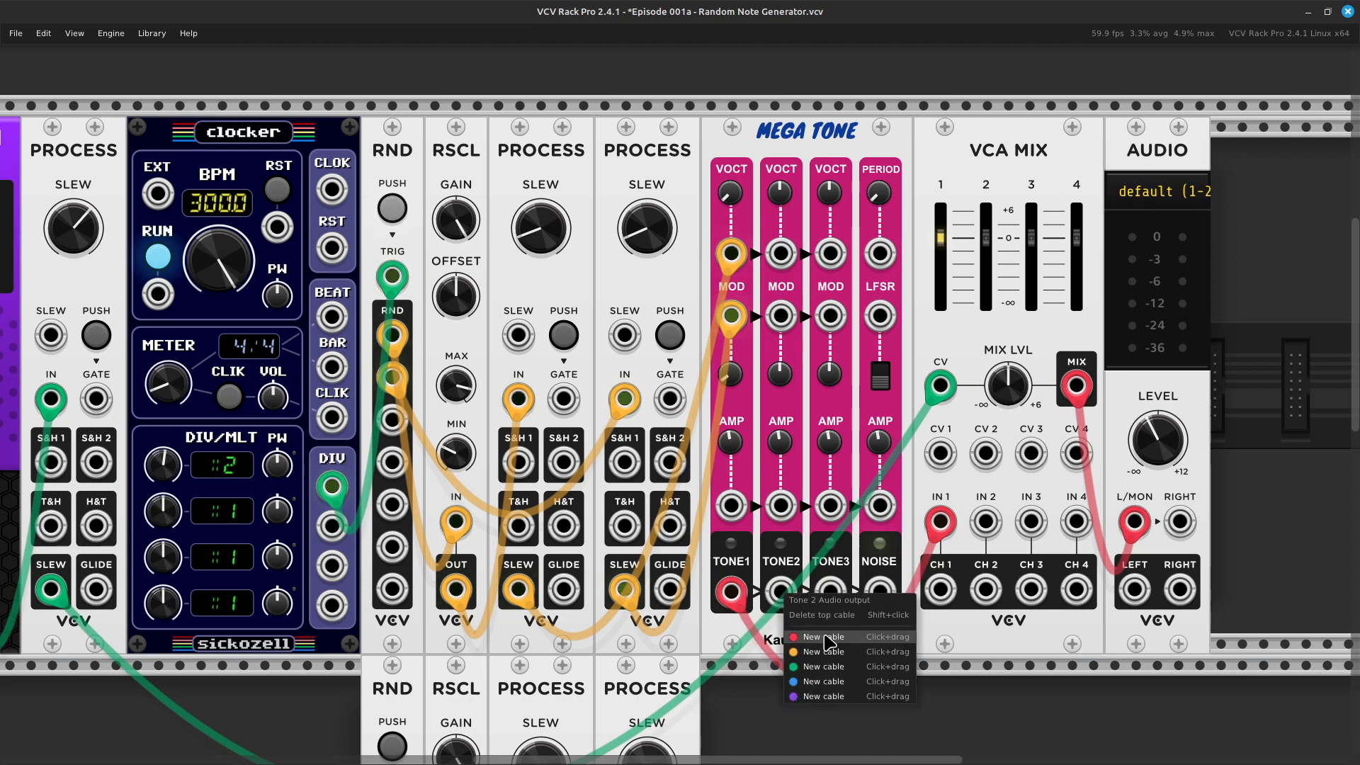
left_click_drag(826, 641, 983, 540)
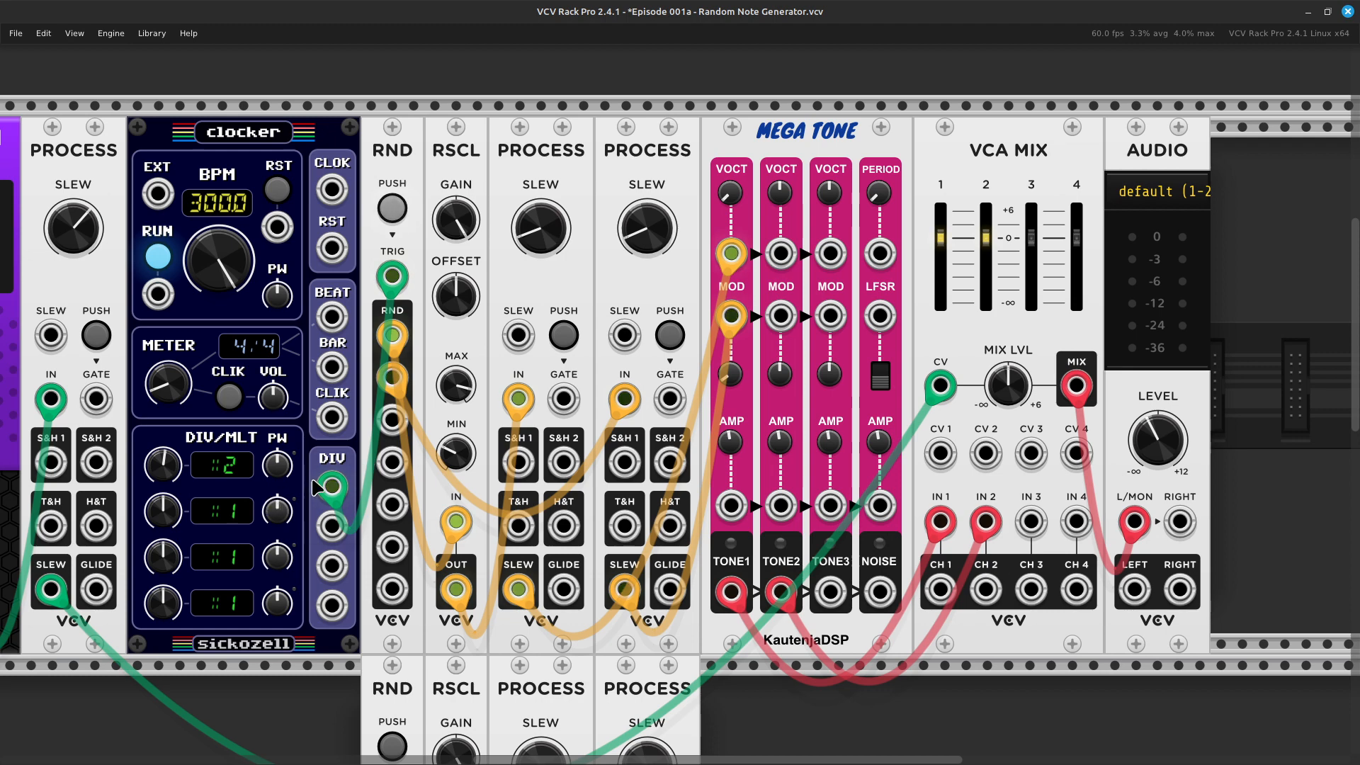
Patch the upper RND's third and fourth outputs to MEGA TONE's second VOCT and MOD inputs with yellow cables
right_click(391, 421)
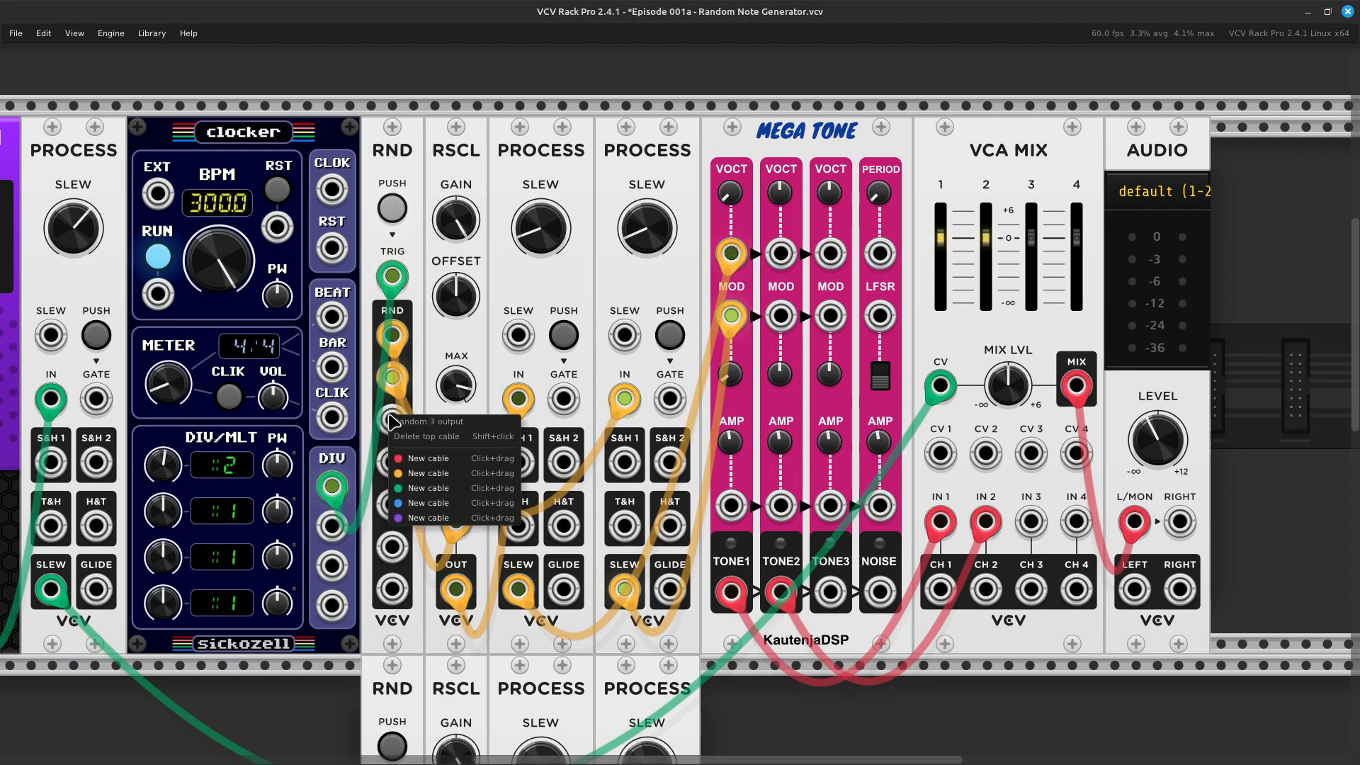
left_click_drag(432, 478, 781, 252)
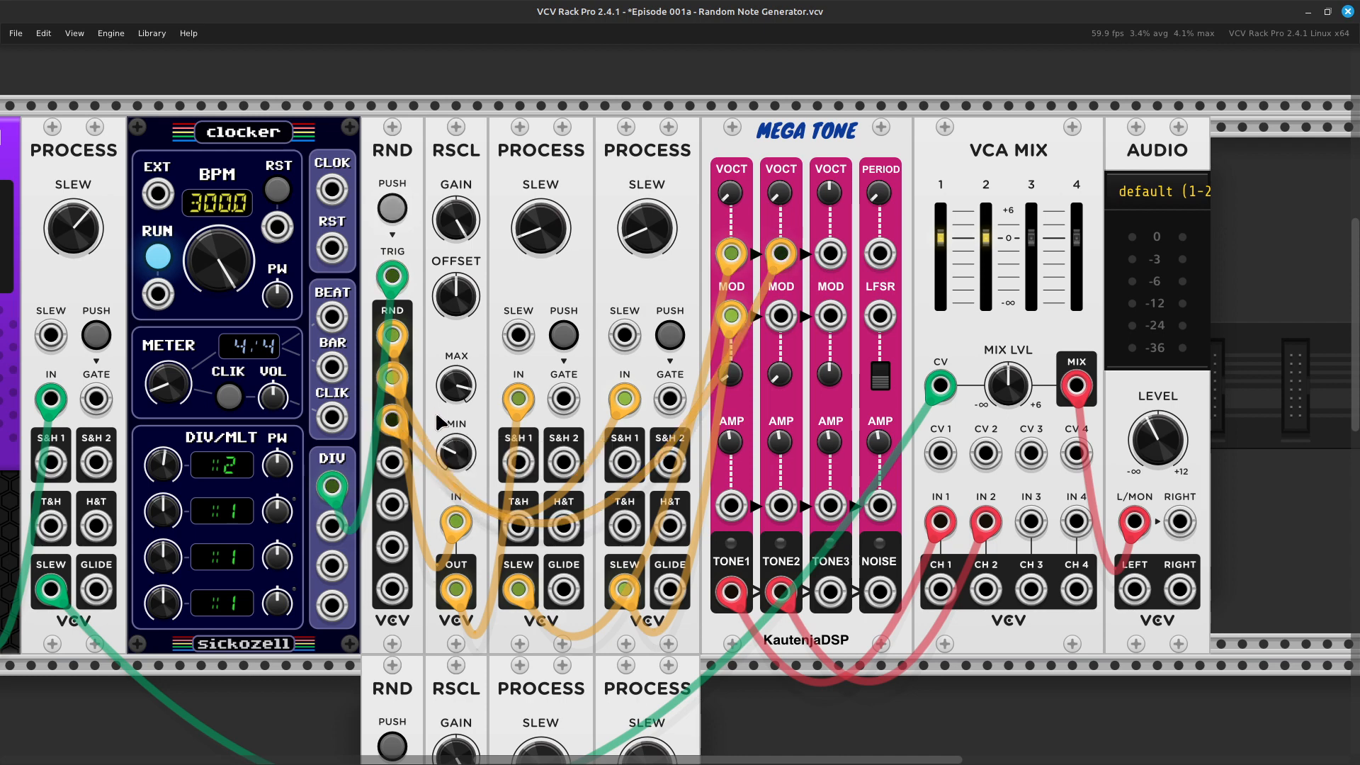
right_click(394, 468)
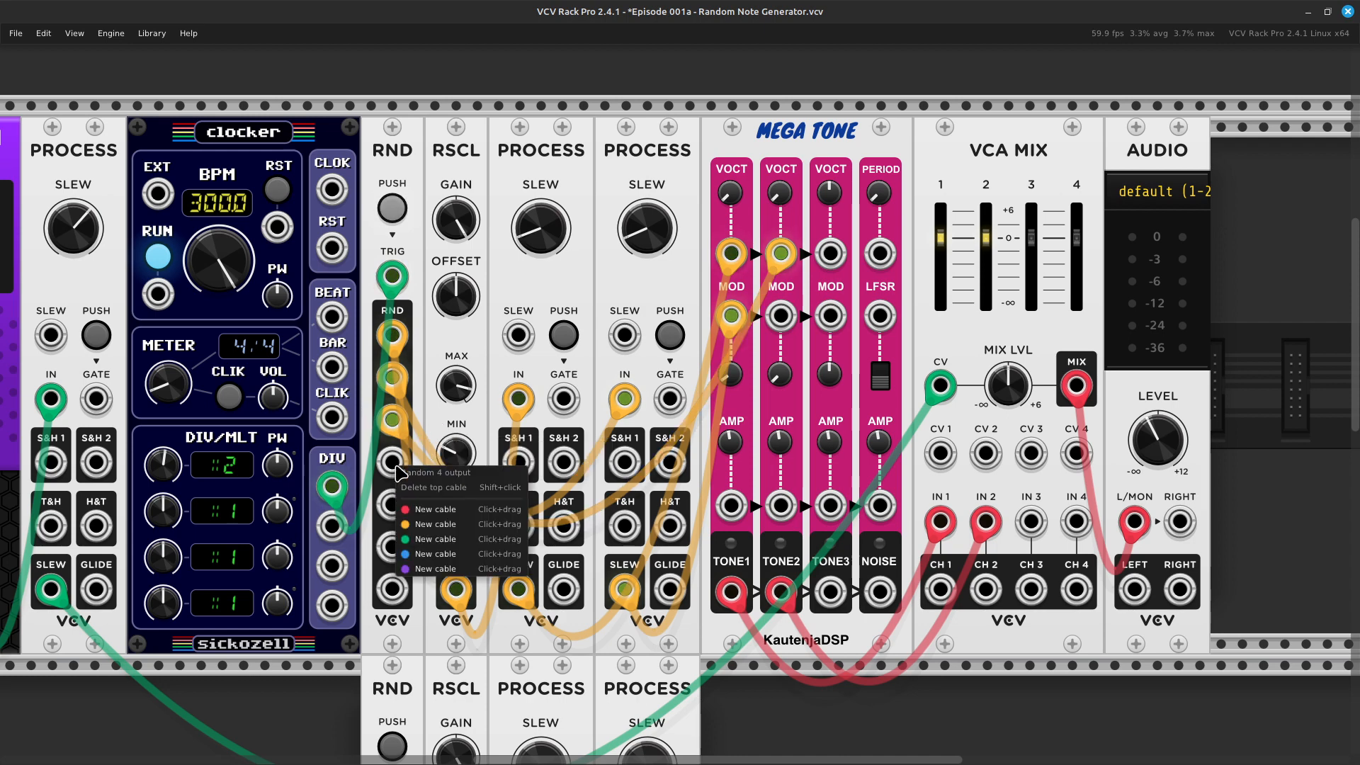
left_click(411, 527)
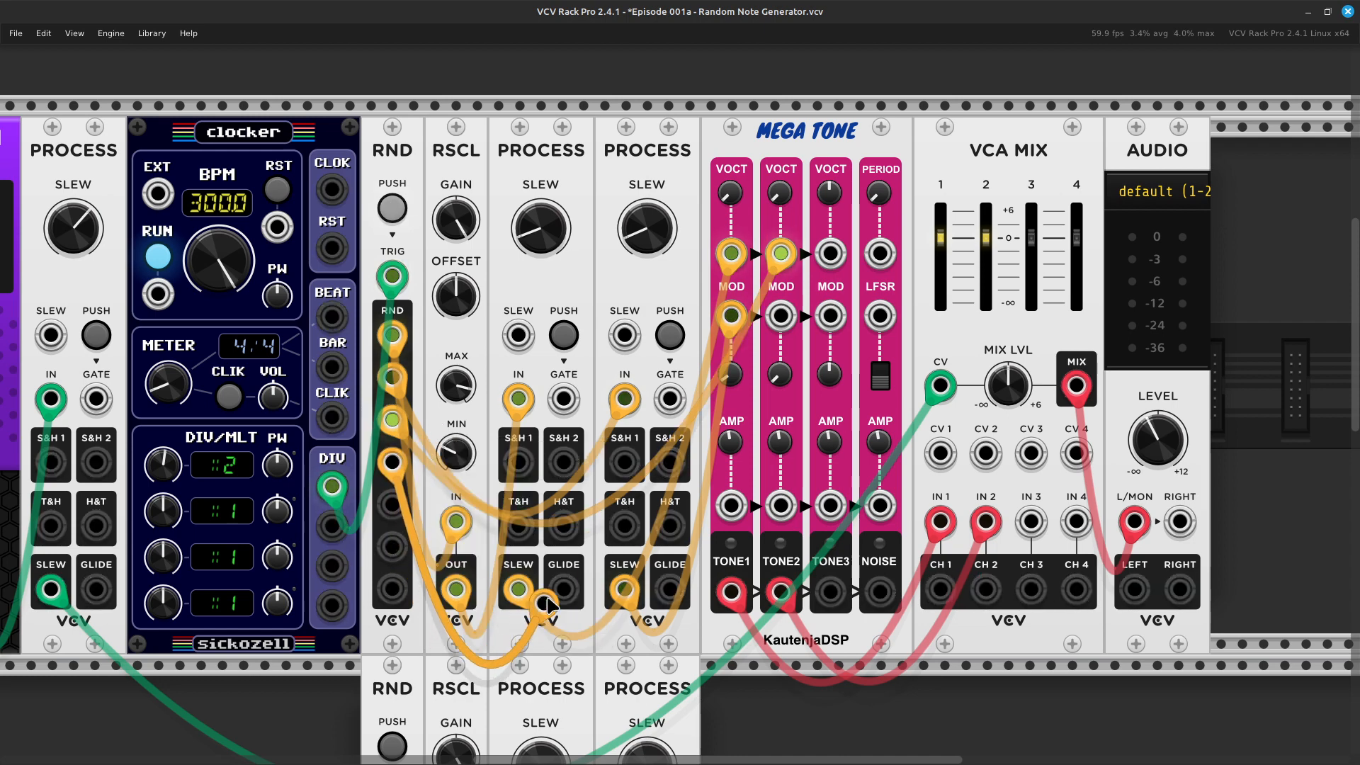
left_click(782, 318)
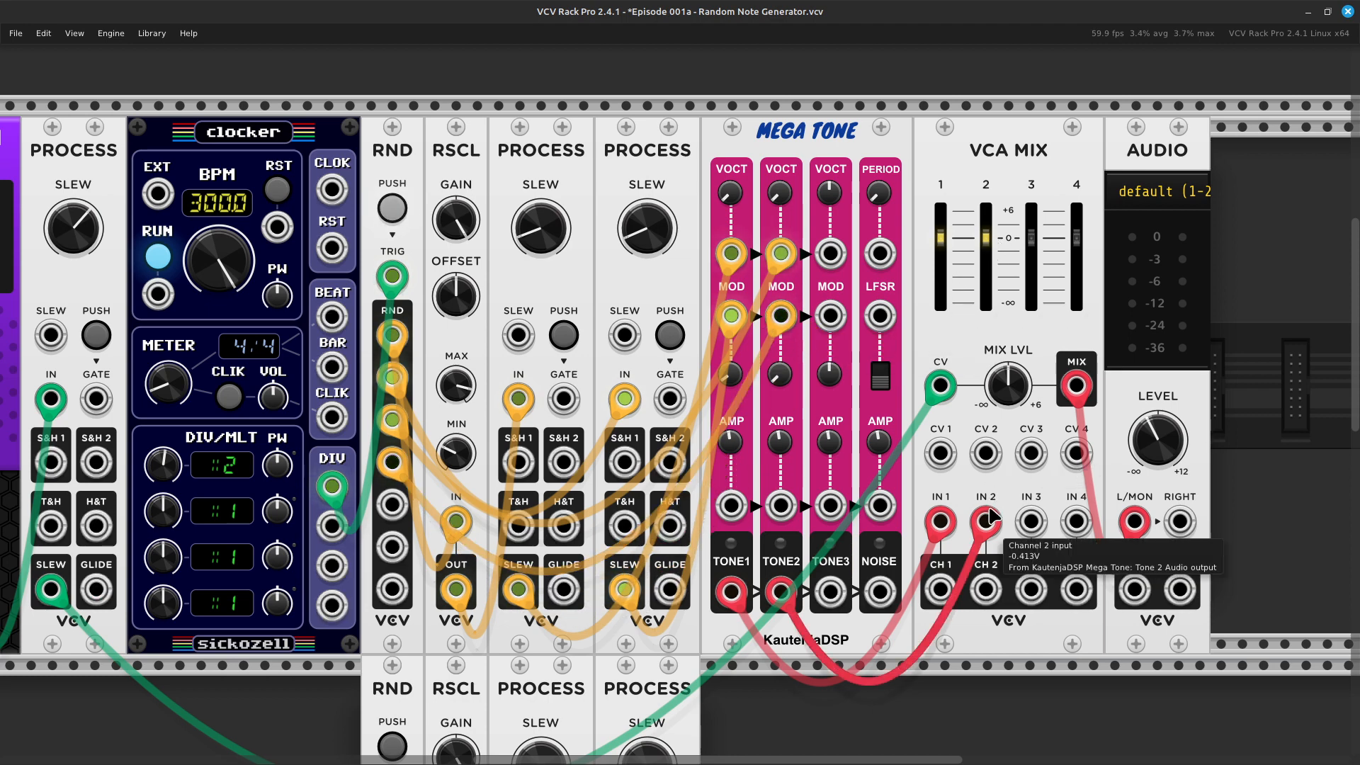
Switch the CV toggle on to audition both tones through VCA MIX
scroll(648, 319, "down", 4)
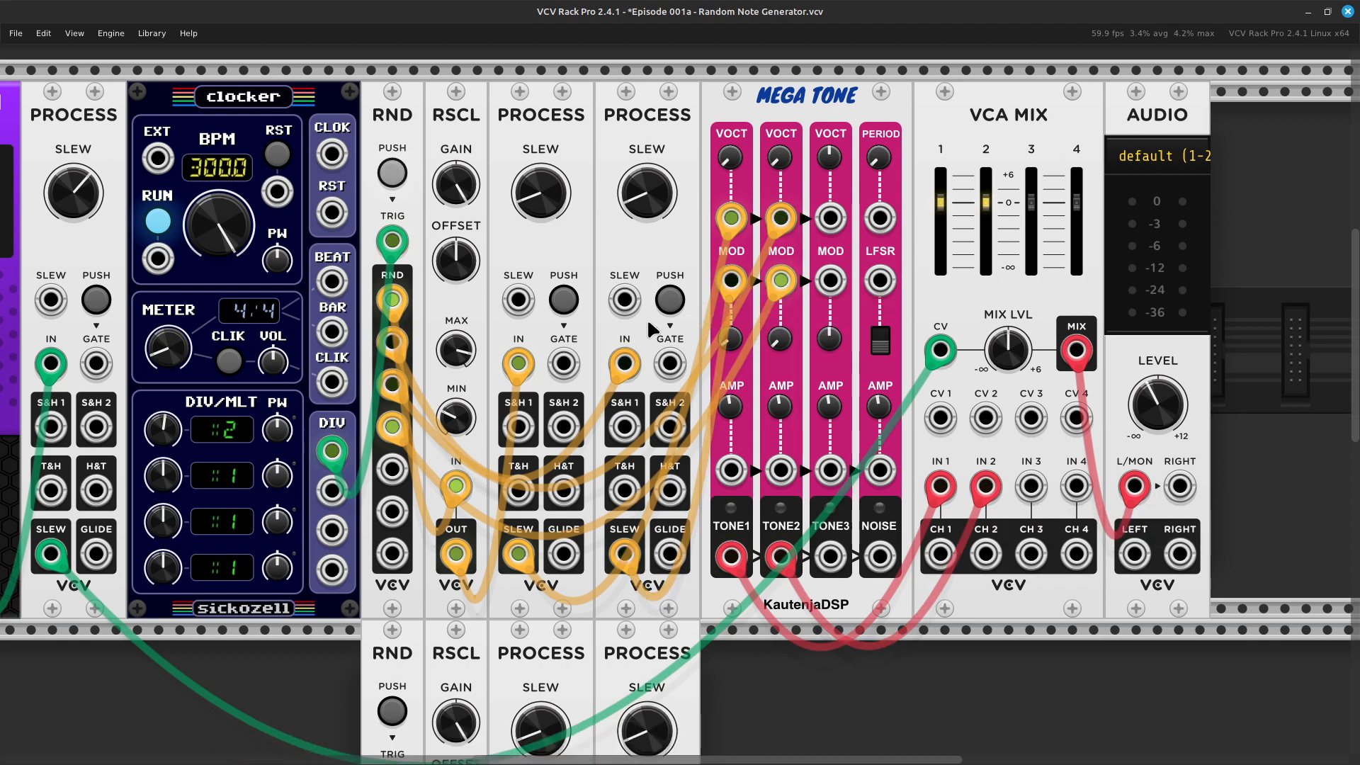
scroll(650, 324, "up", 4)
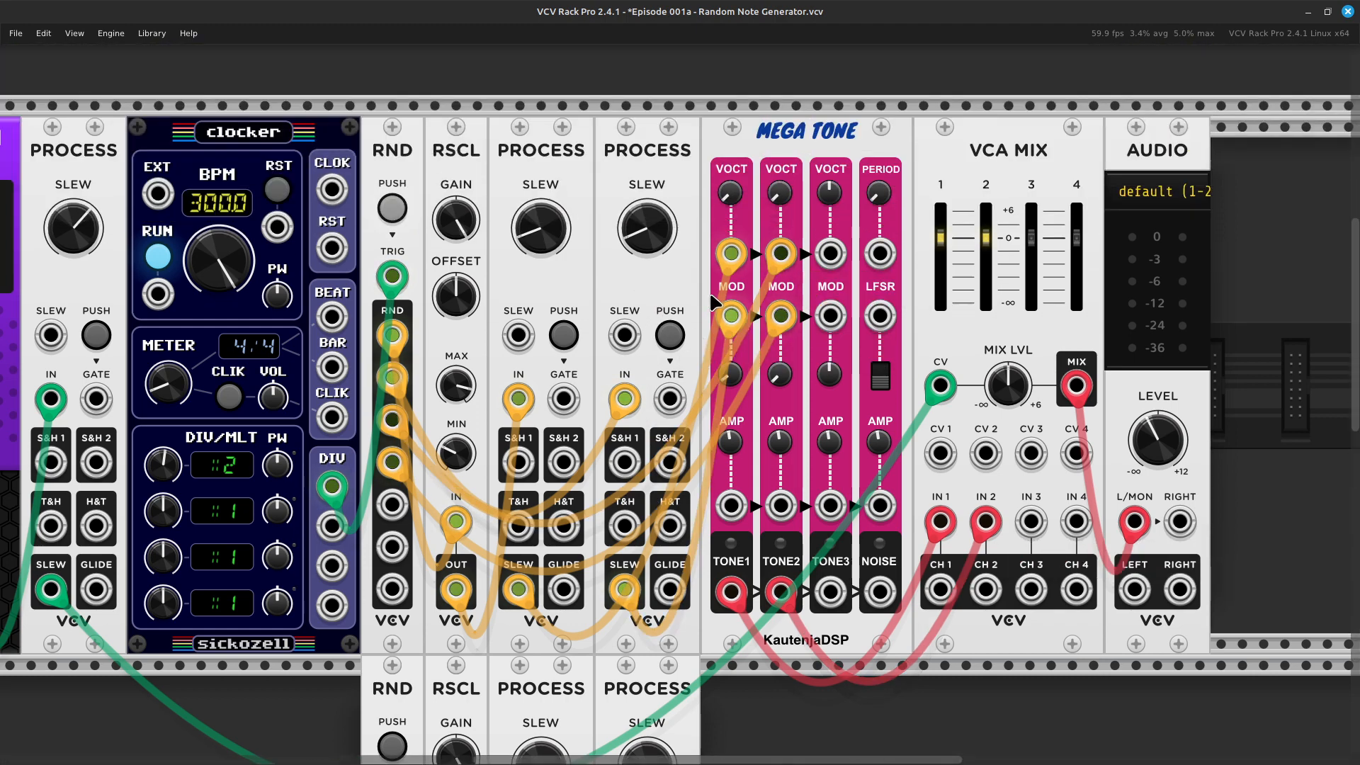
scroll(3, 363, "up", 1)
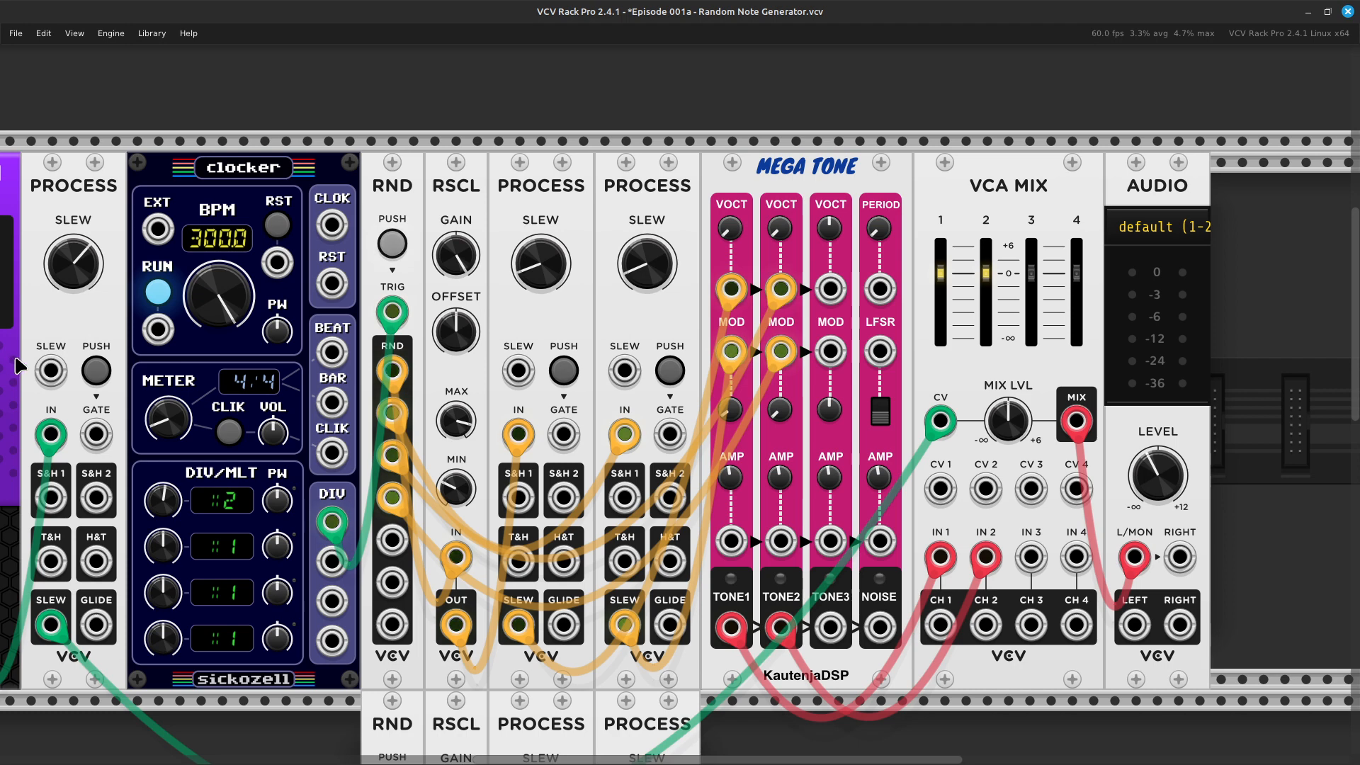
scroll(20, 367, "left", 6)
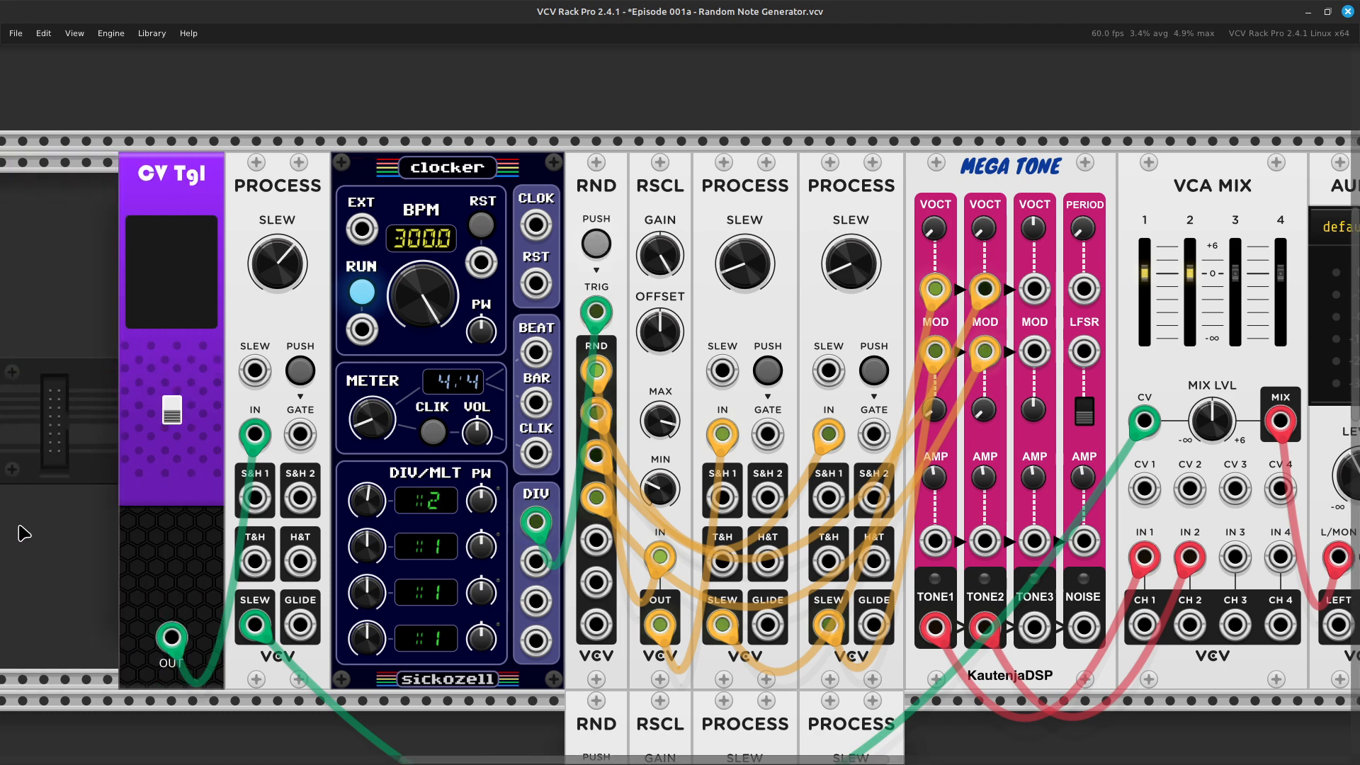
left_click(173, 417)
scroll(170, 427, "right", 12)
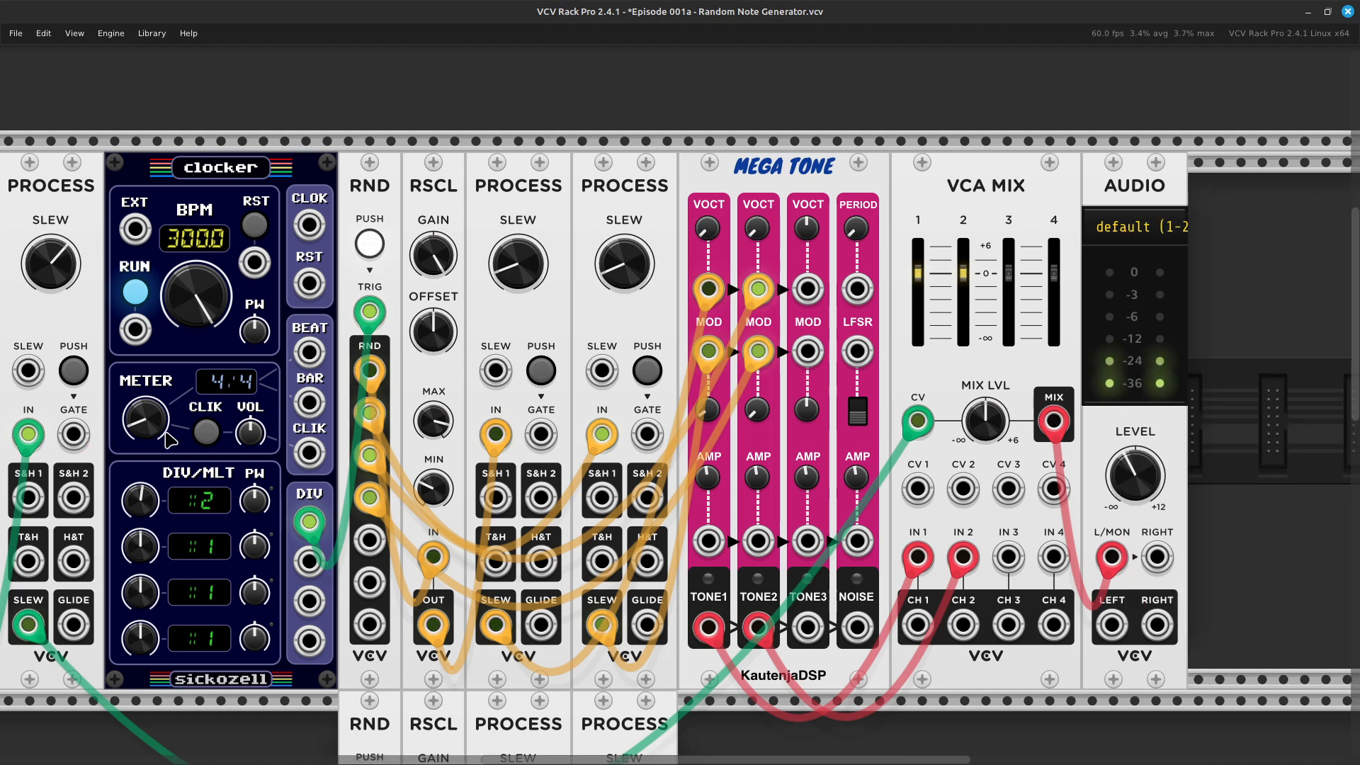
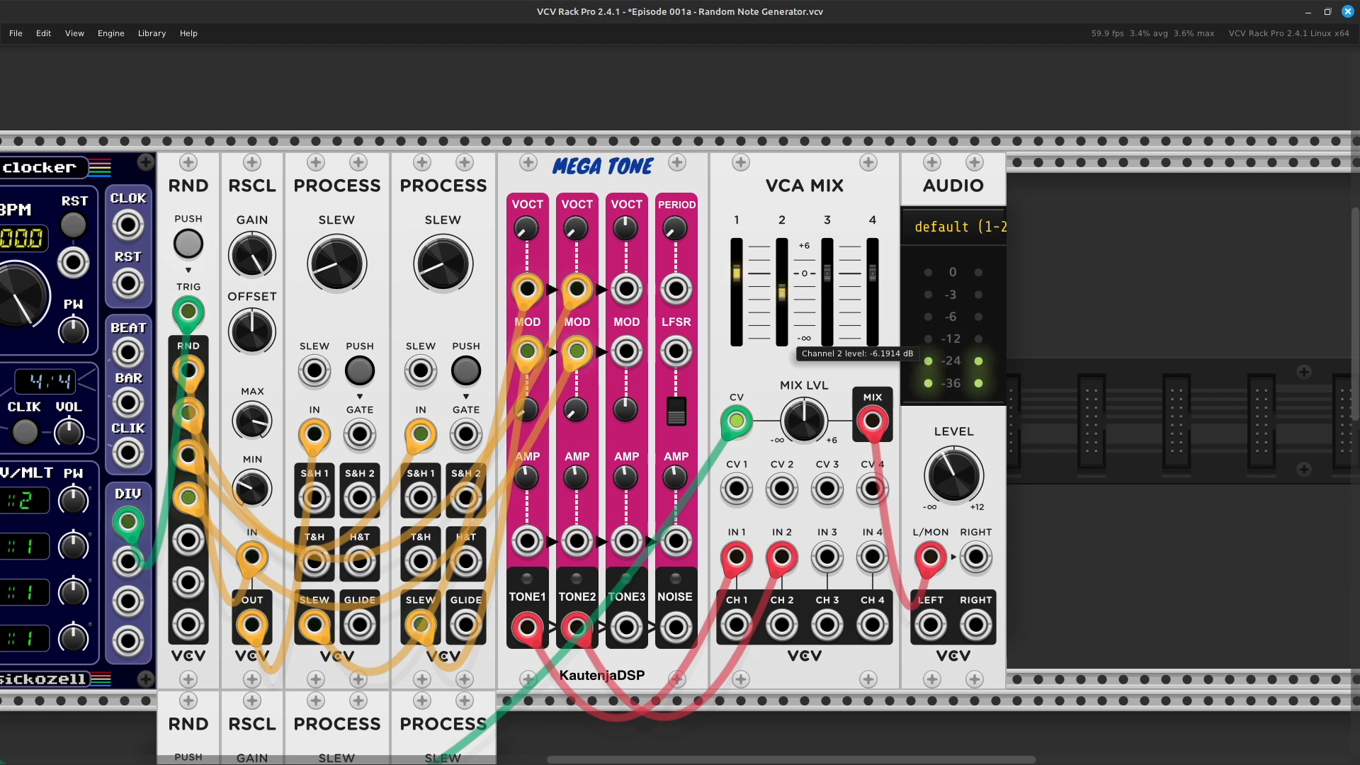
Try VCA MIX channel 2 levels between about -6 and -1.6 dB, then initialize the level and switch the CV toggle off
left_click_drag(782, 291, 782, 300)
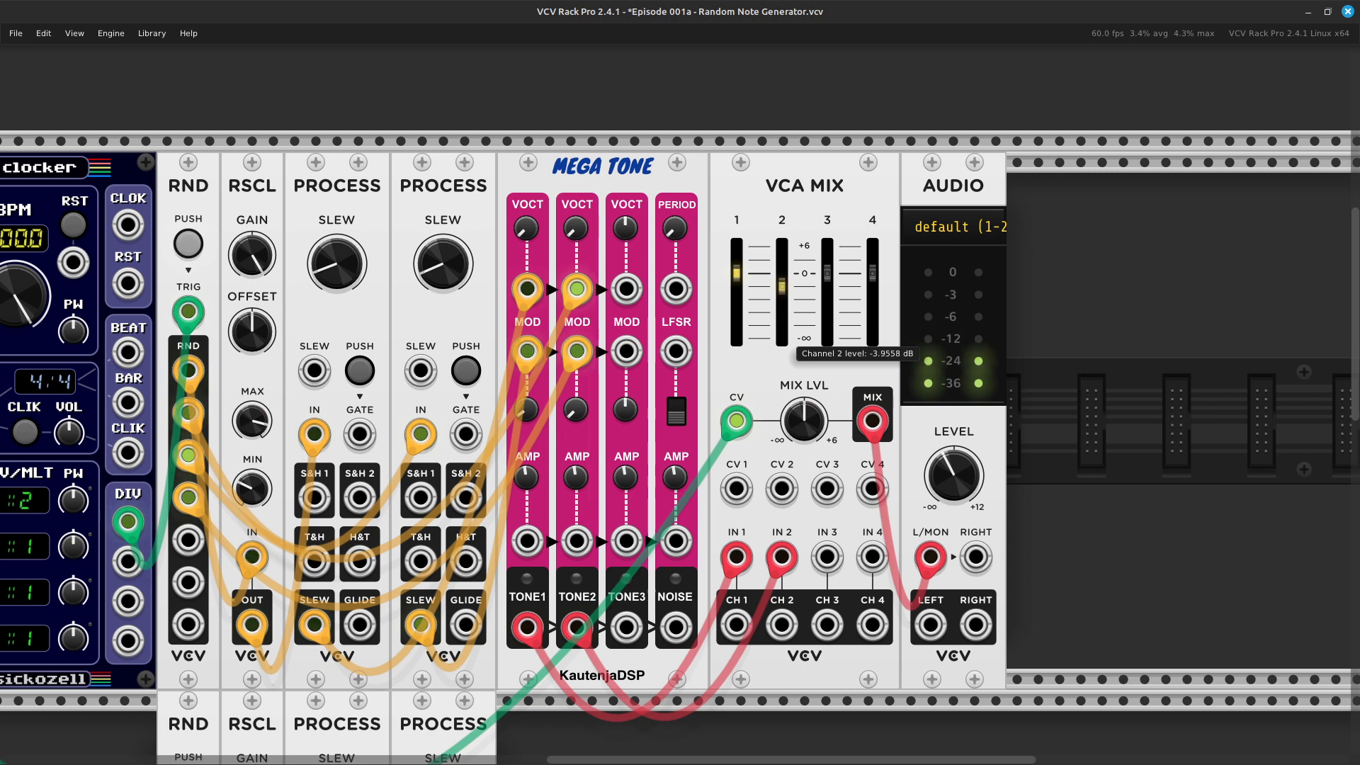
right_click(785, 324)
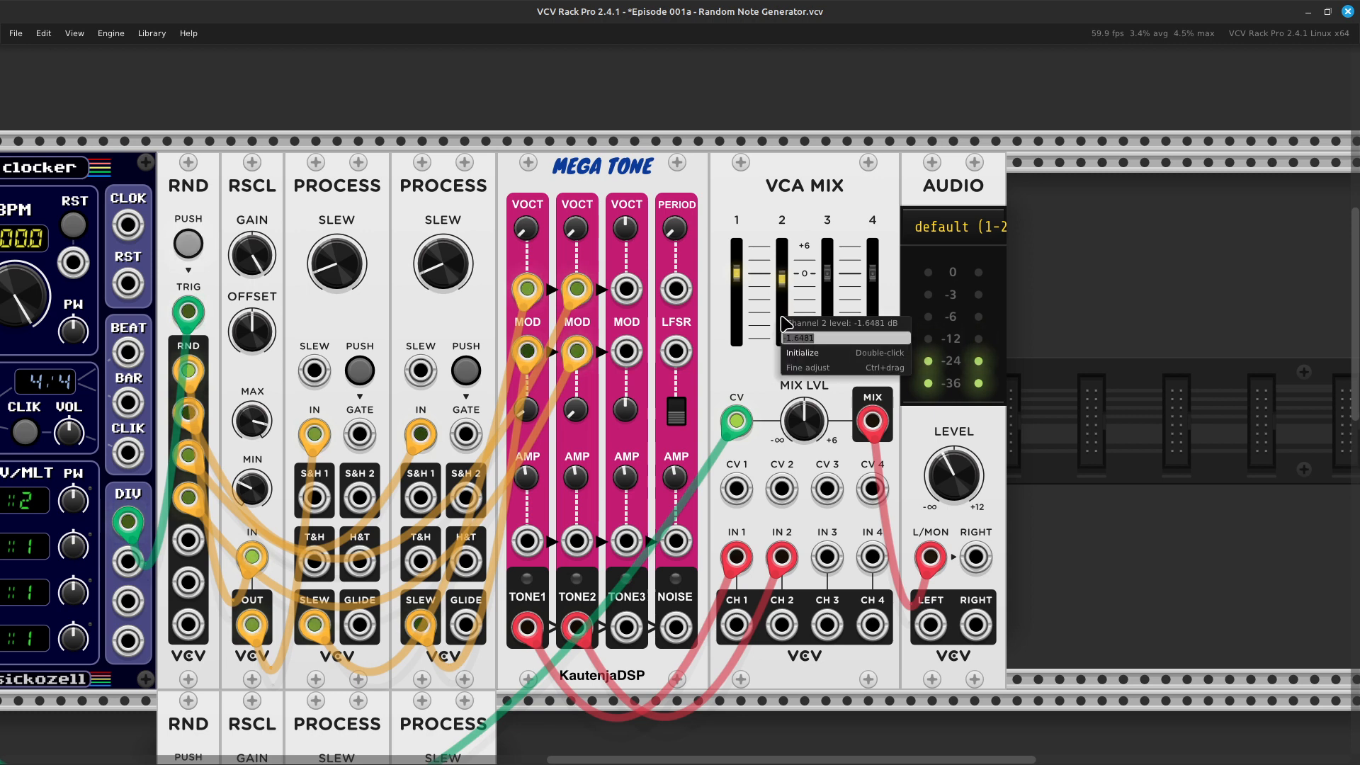
left_click(810, 353)
scroll(55, 479, "left", 10)
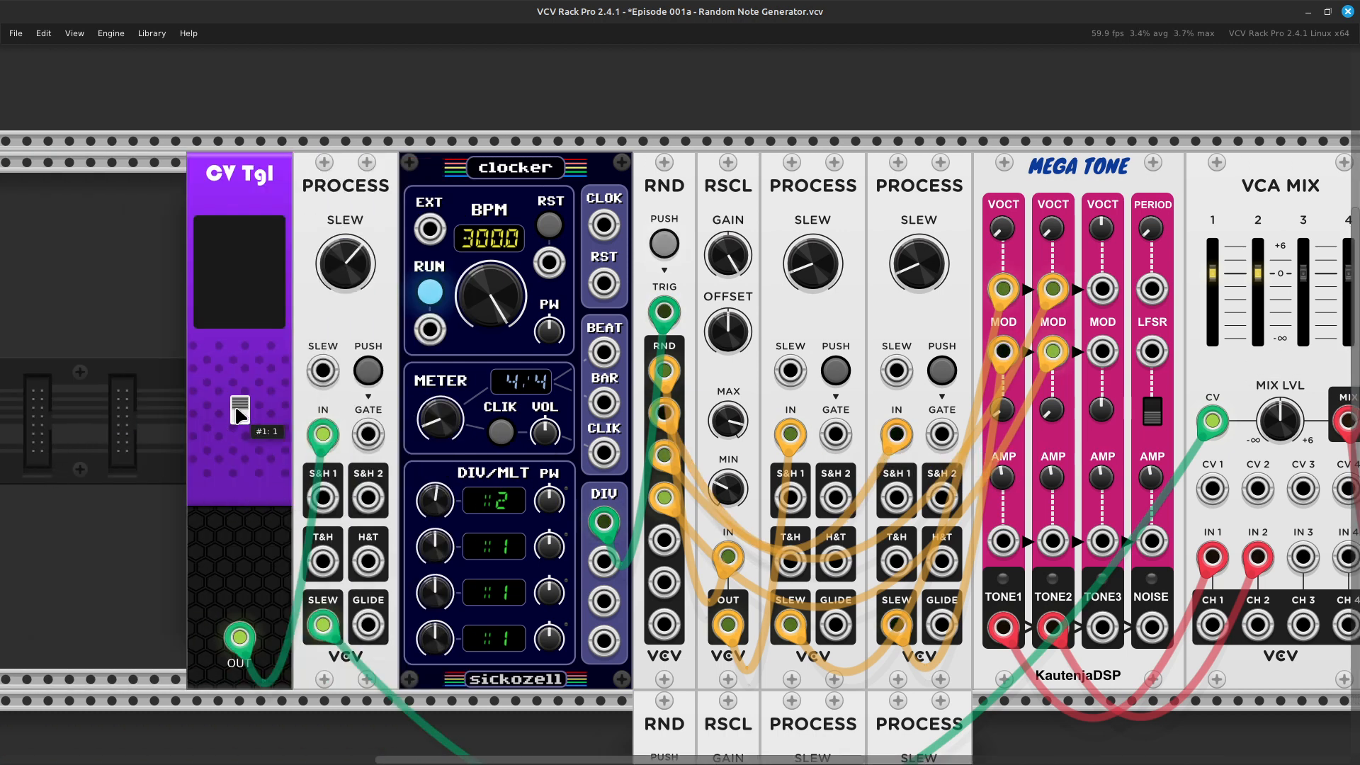
left_click(240, 414)
Remove the cables running from the upper RND's third and fourth outputs to MEGA TONE's second MOD and VOCT inputs
scroll(240, 432, "right", 8)
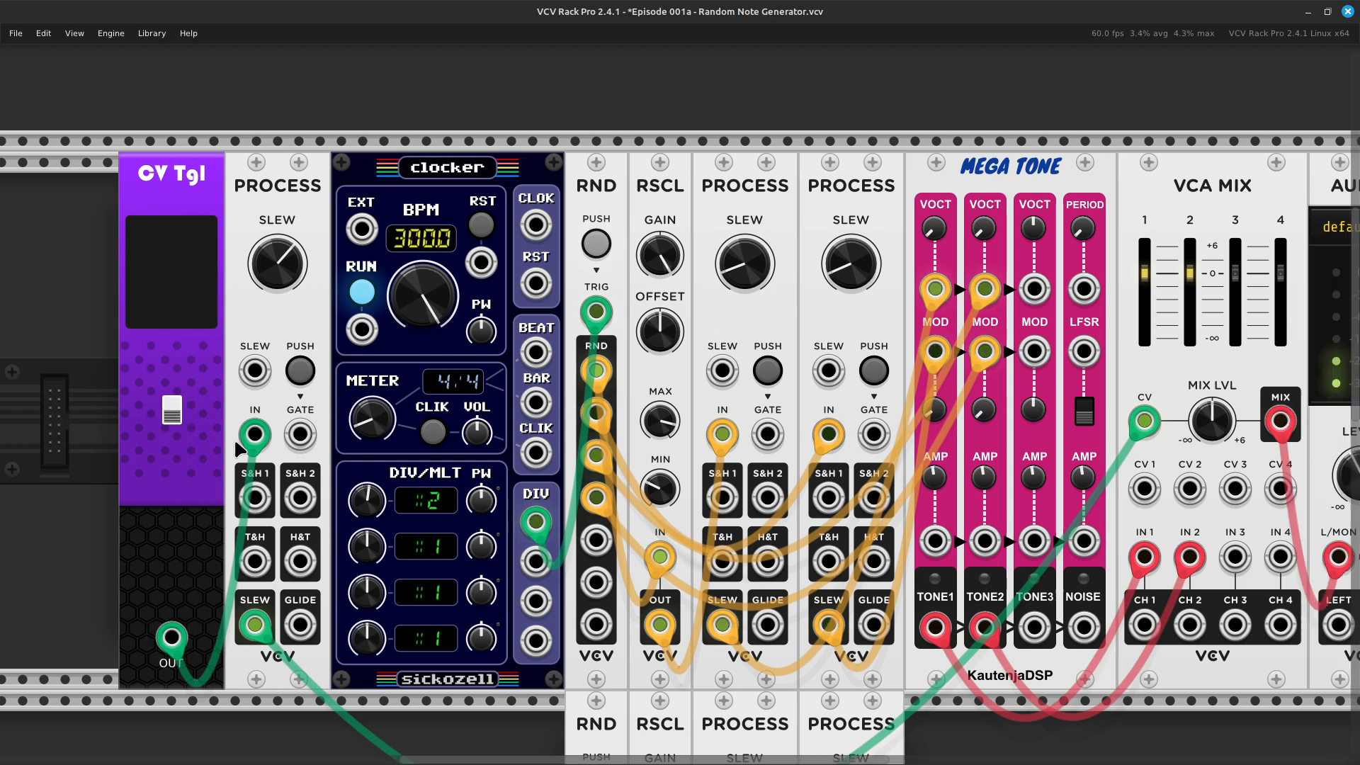
scroll(172, 451, "down", 4)
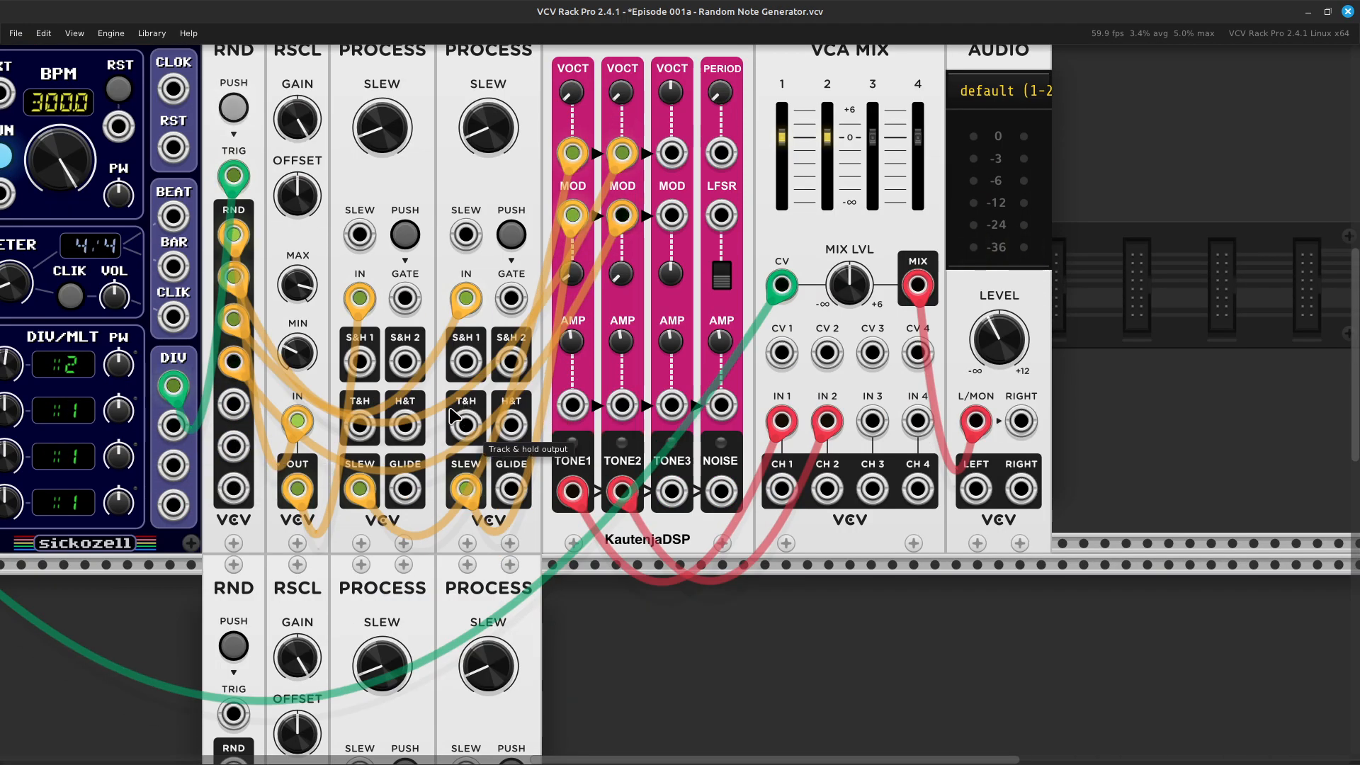
scroll(408, 410, "left", 3)
scroll(425, 415, "left", 3)
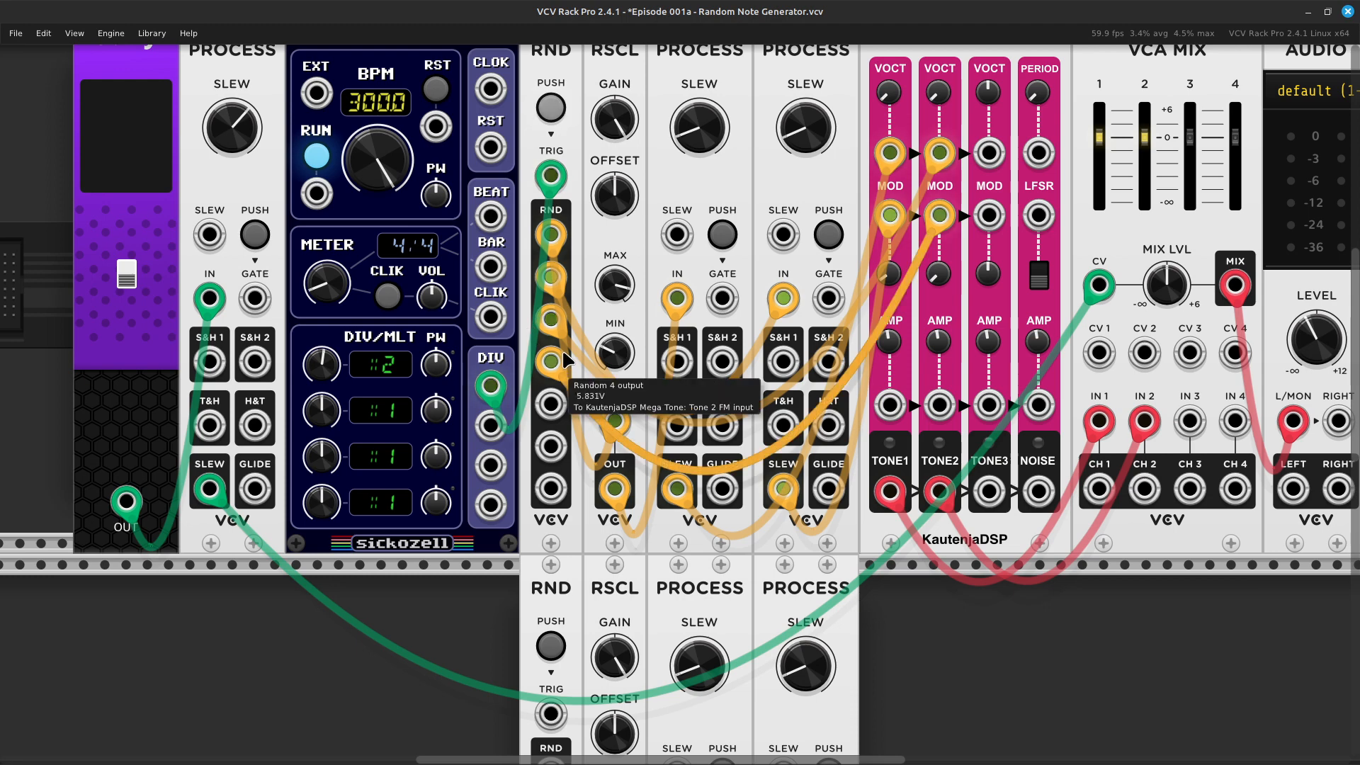
left_click_drag(550, 361, 927, 671)
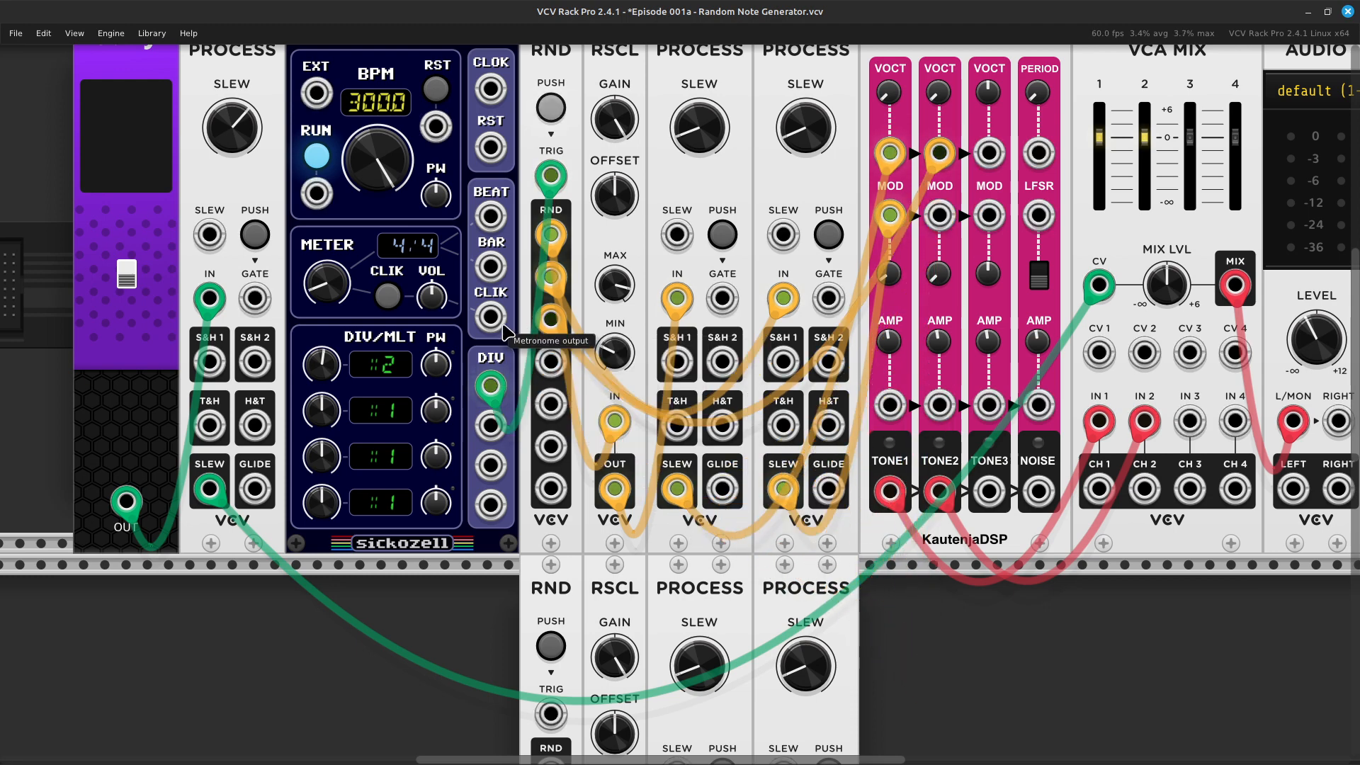
left_click_drag(550, 320, 913, 701)
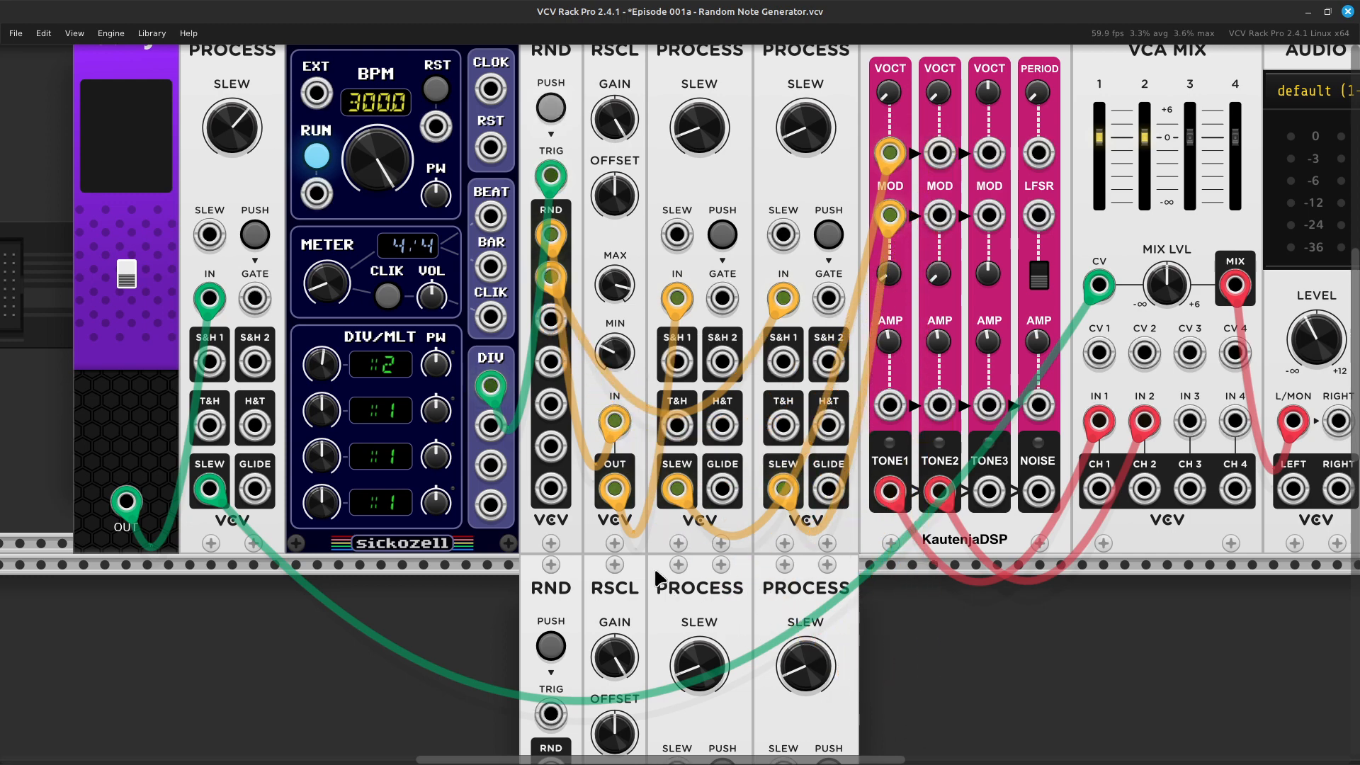
Patch clocker's CLOK output to the lower RND's TRIG input with a green cable
scroll(655, 578, "up", 2)
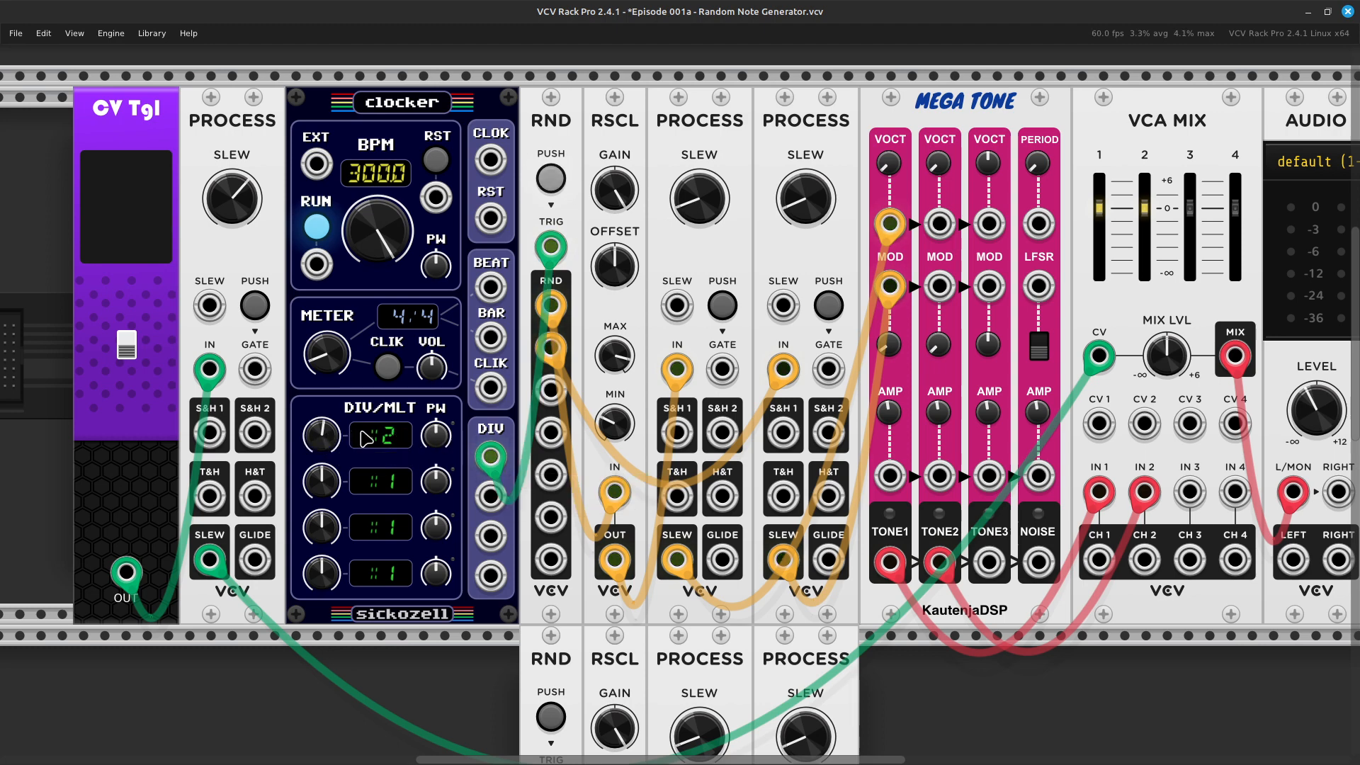
mouse_move(374, 223)
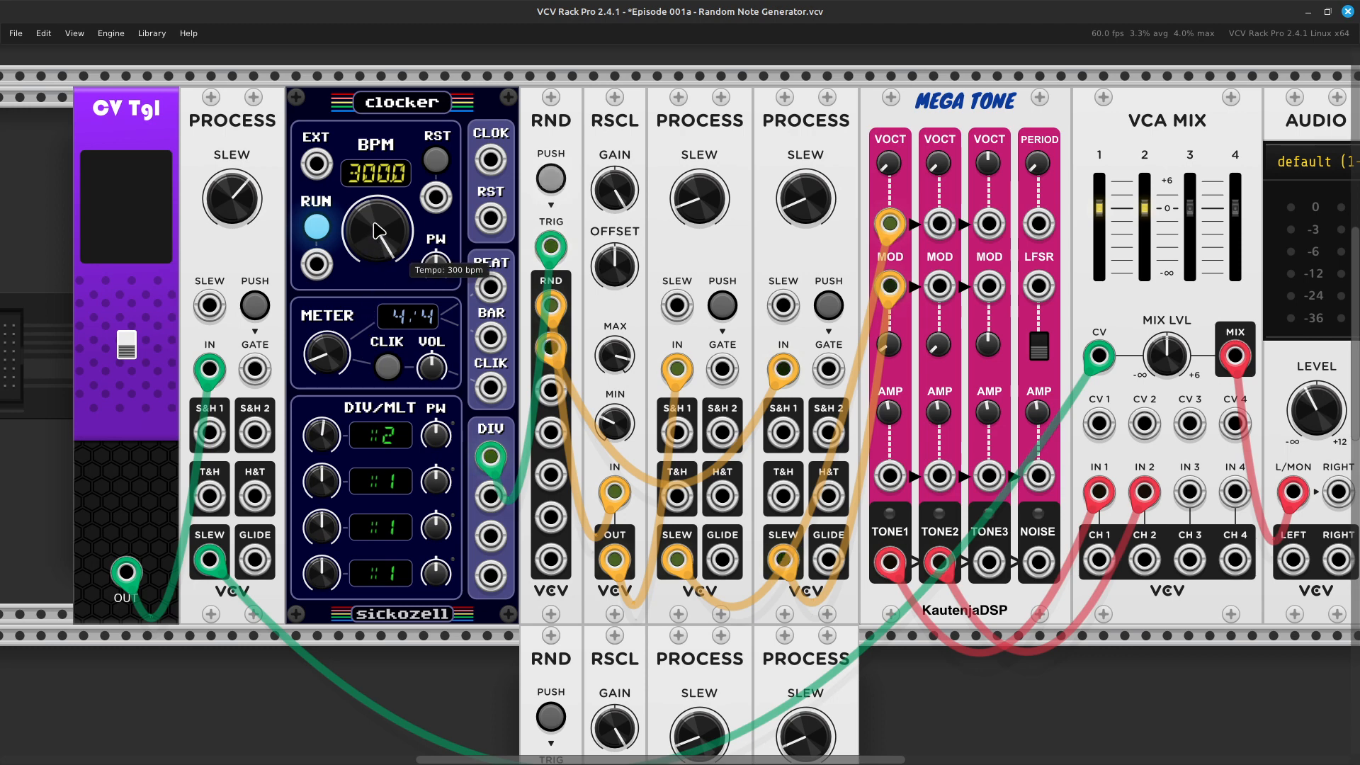
right_click(494, 169)
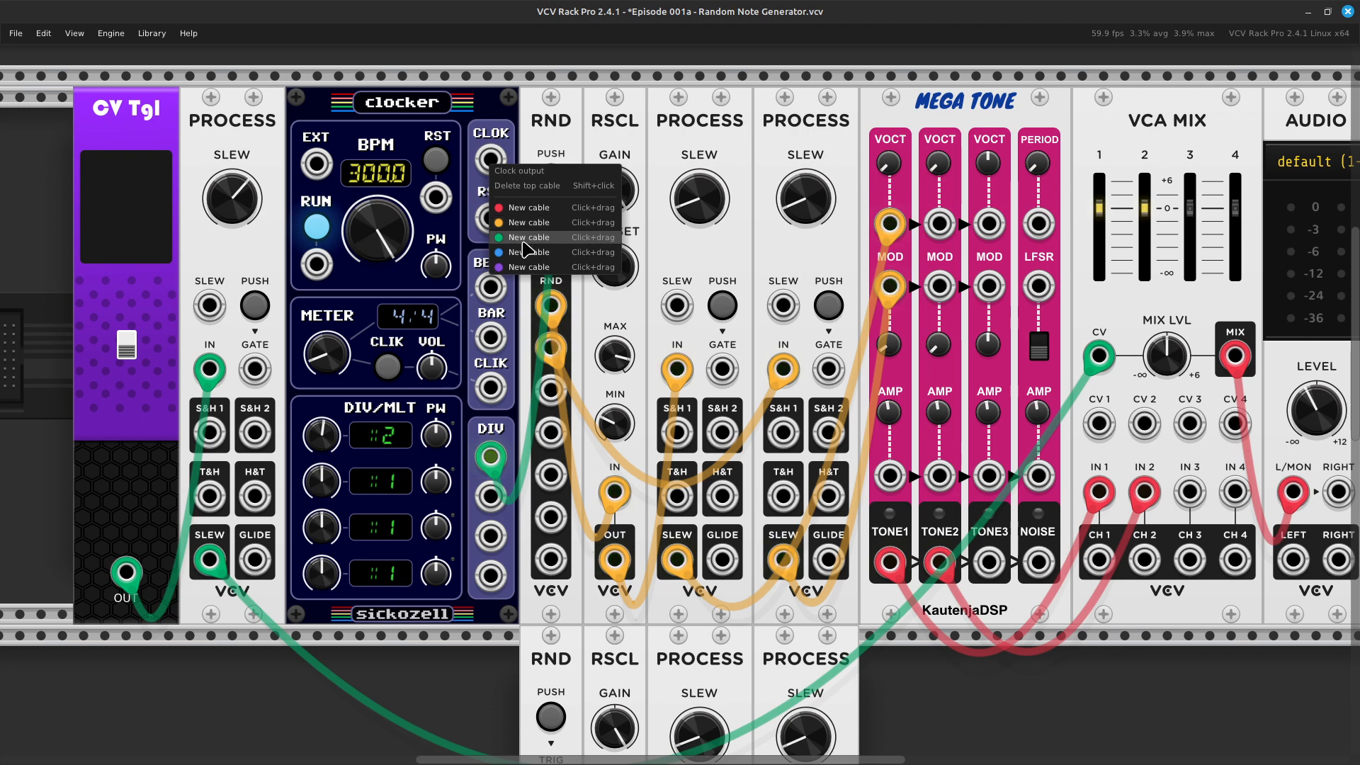
left_click_drag(525, 248, 574, 471)
key("Right")
key("Left")
key("Down")
key("Down")
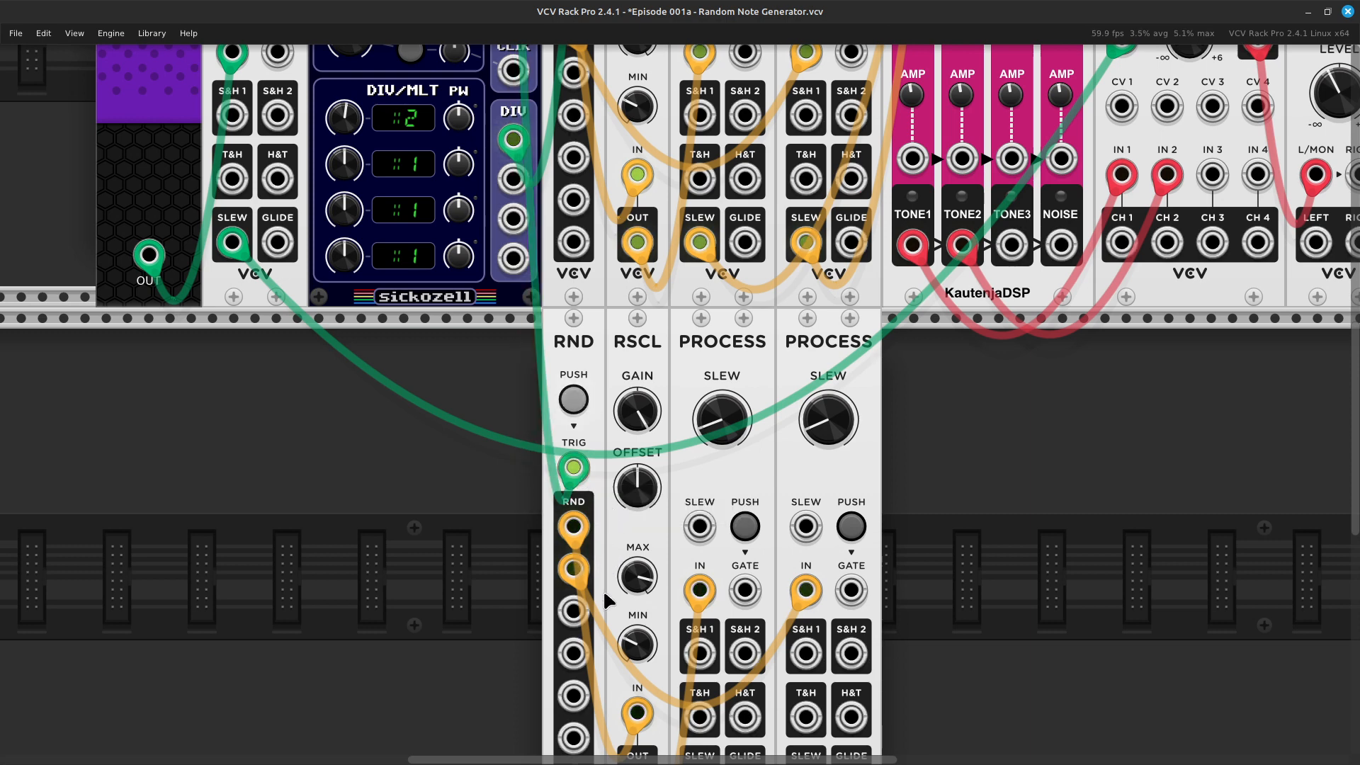
Patch the SLEW output of the lower row's first PROCESS to MEGA TONE's second VOCT input with a yellow cable
scroll(602, 589, "down", 3)
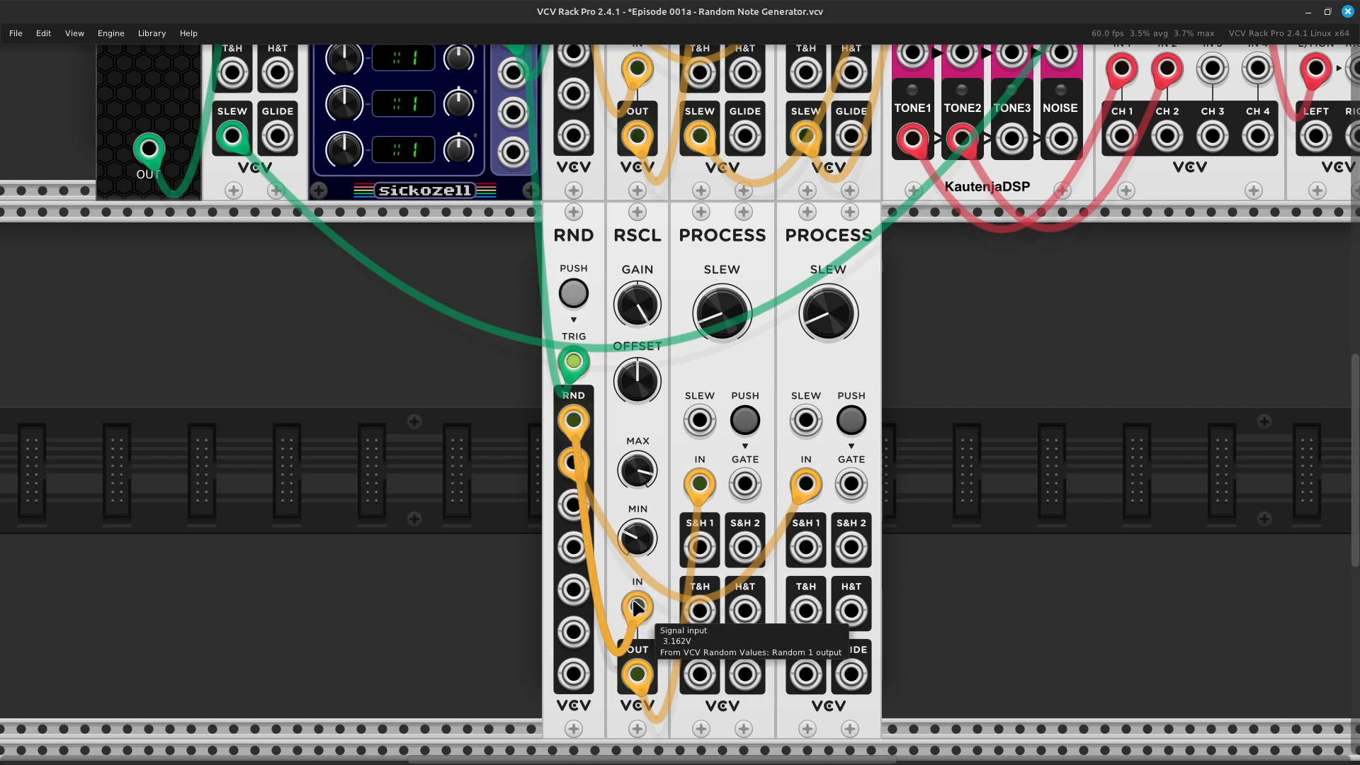
scroll(772, 627, "up", 1)
scroll(772, 627, "up", 7)
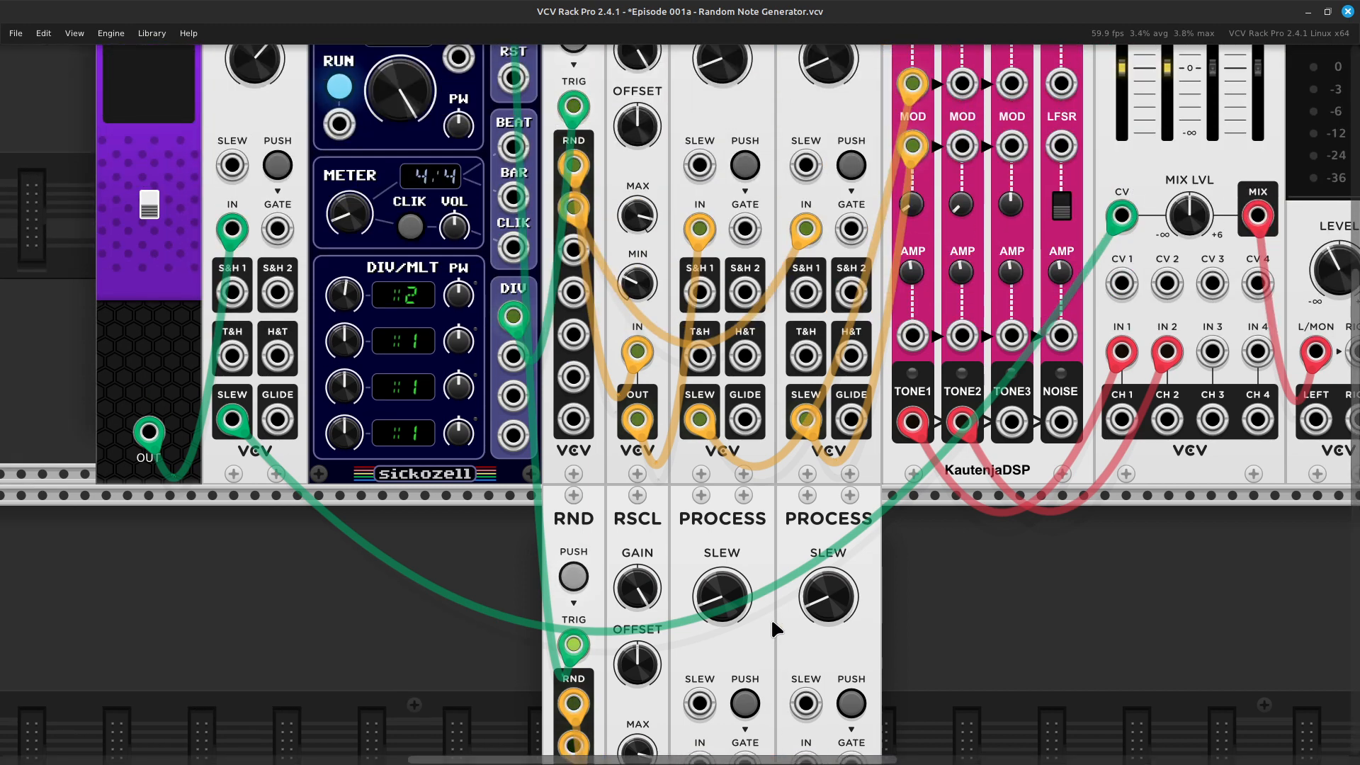
scroll(776, 616, "down", 5)
scroll(779, 623, "down", 2)
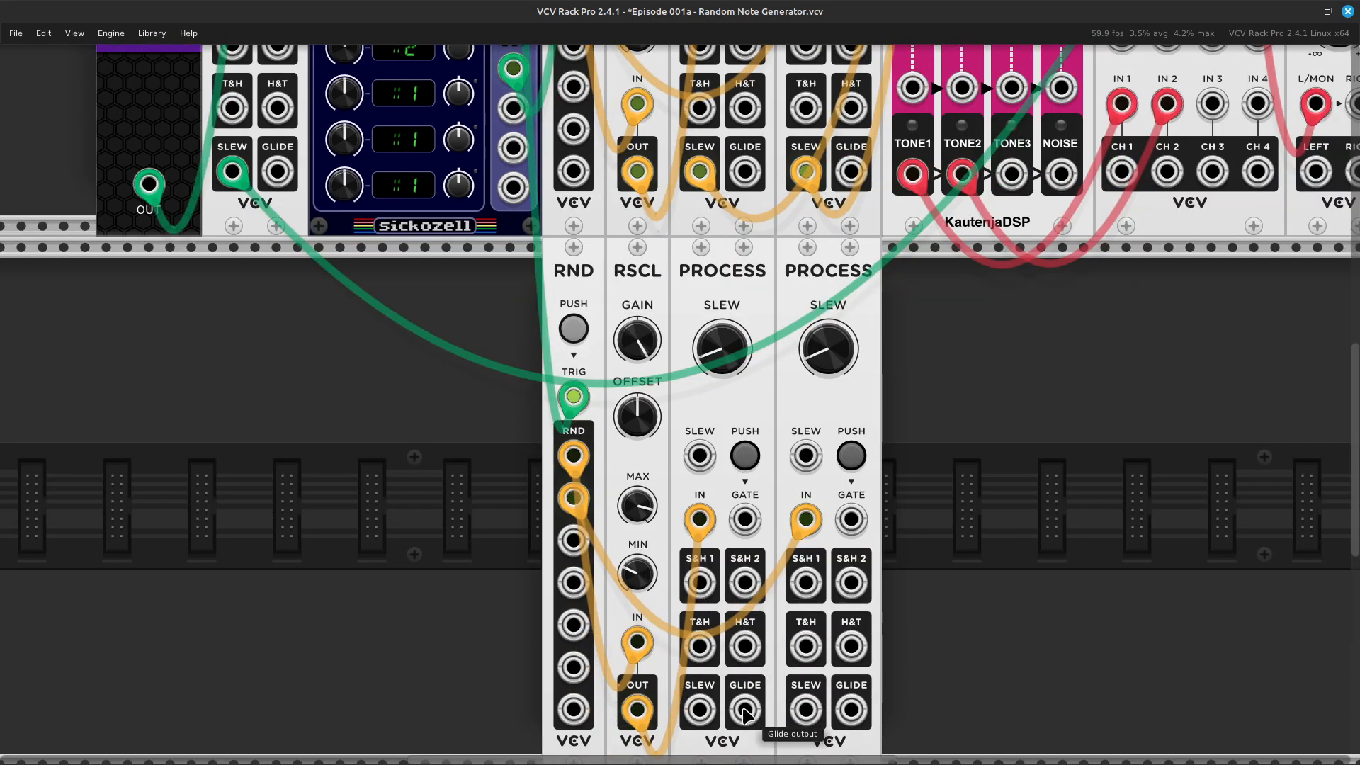
scroll(744, 708, "down", 2)
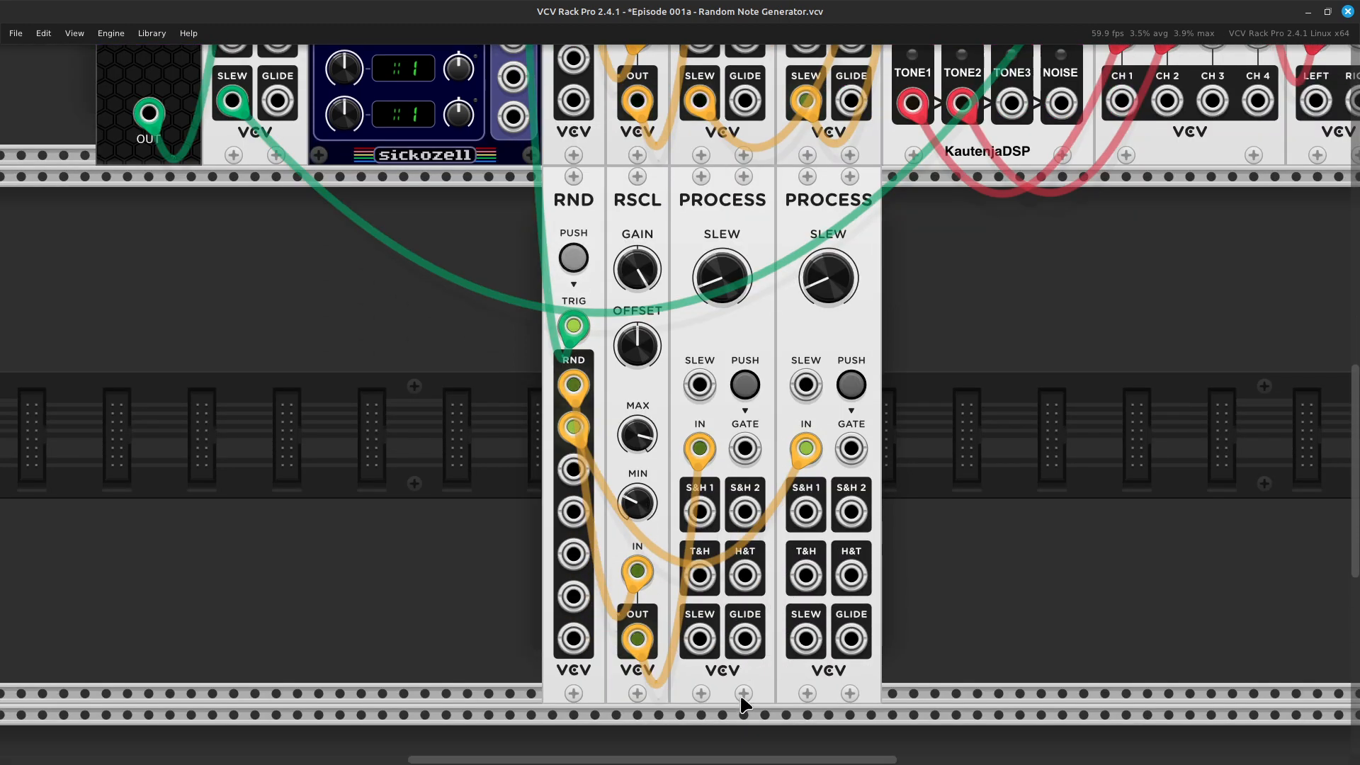
right_click(698, 646)
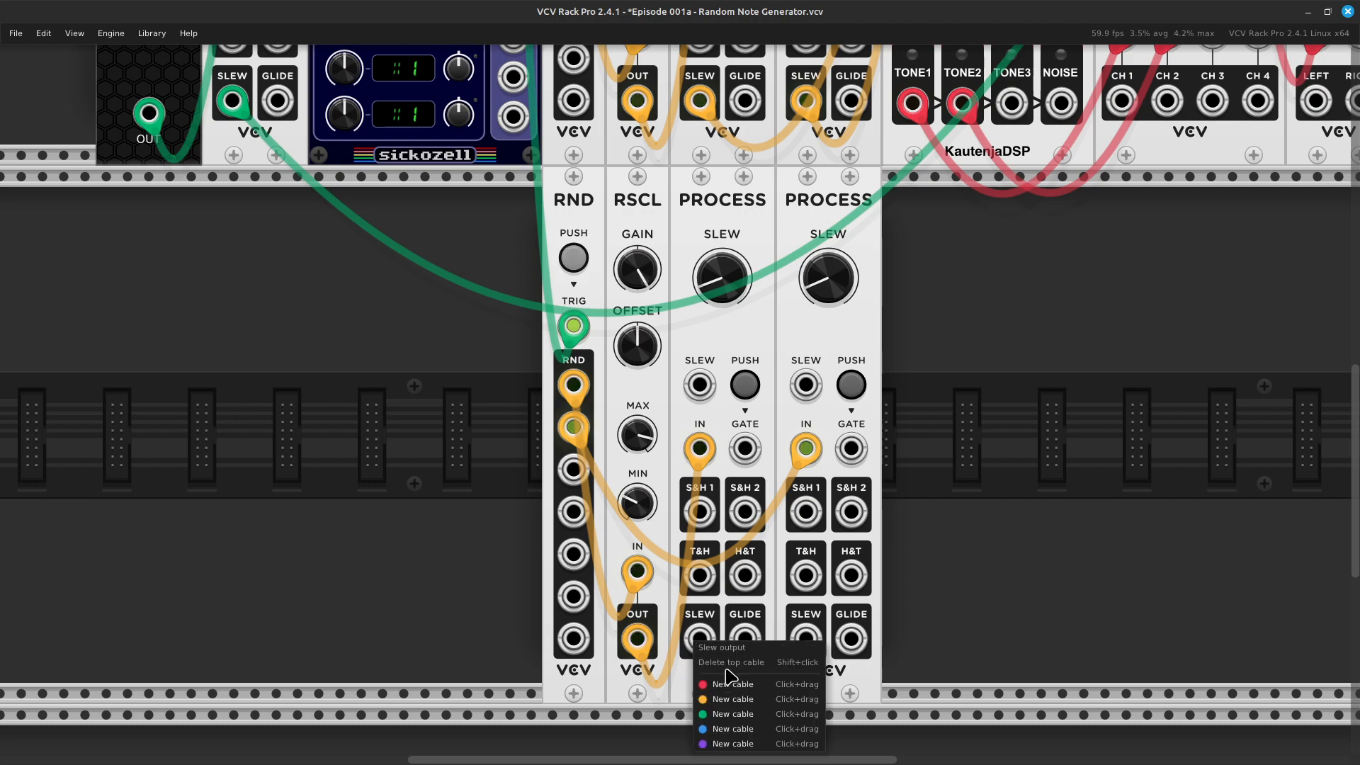
left_click_drag(737, 702, 952, 391)
scroll(965, 585, "up", 10)
scroll(968, 569, "up", 2)
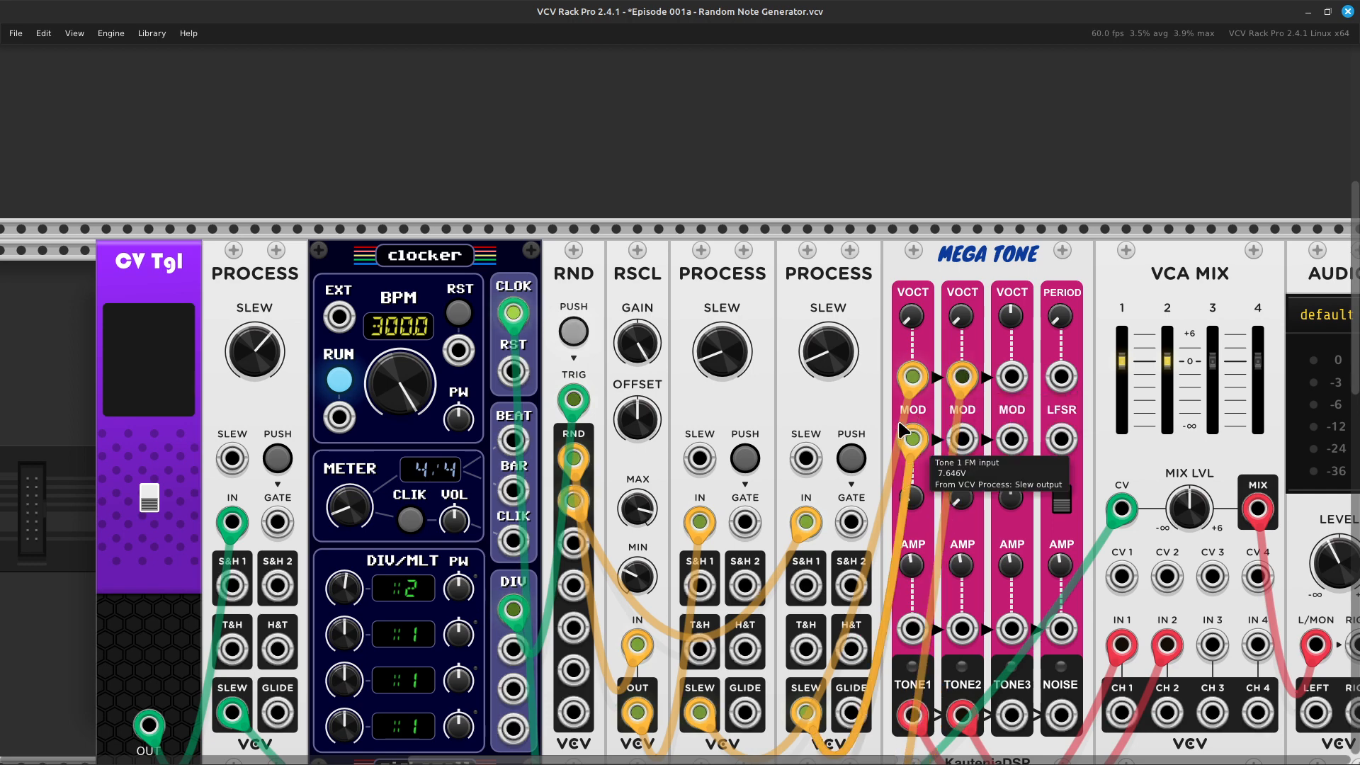
Patch the SLEW output of the lower row's second PROCESS to MEGA TONE's second MOD input with a yellow cable
scroll(921, 410, "down", 9)
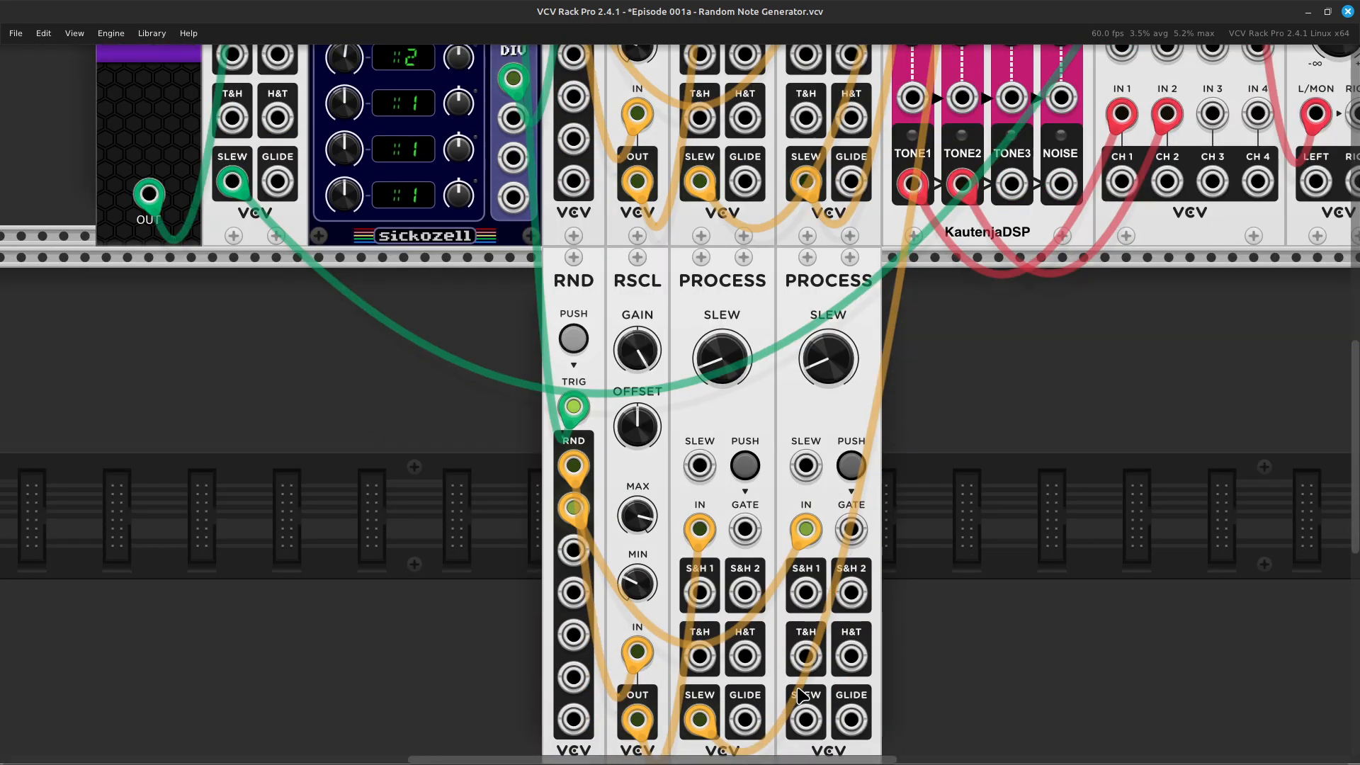
right_click(808, 727)
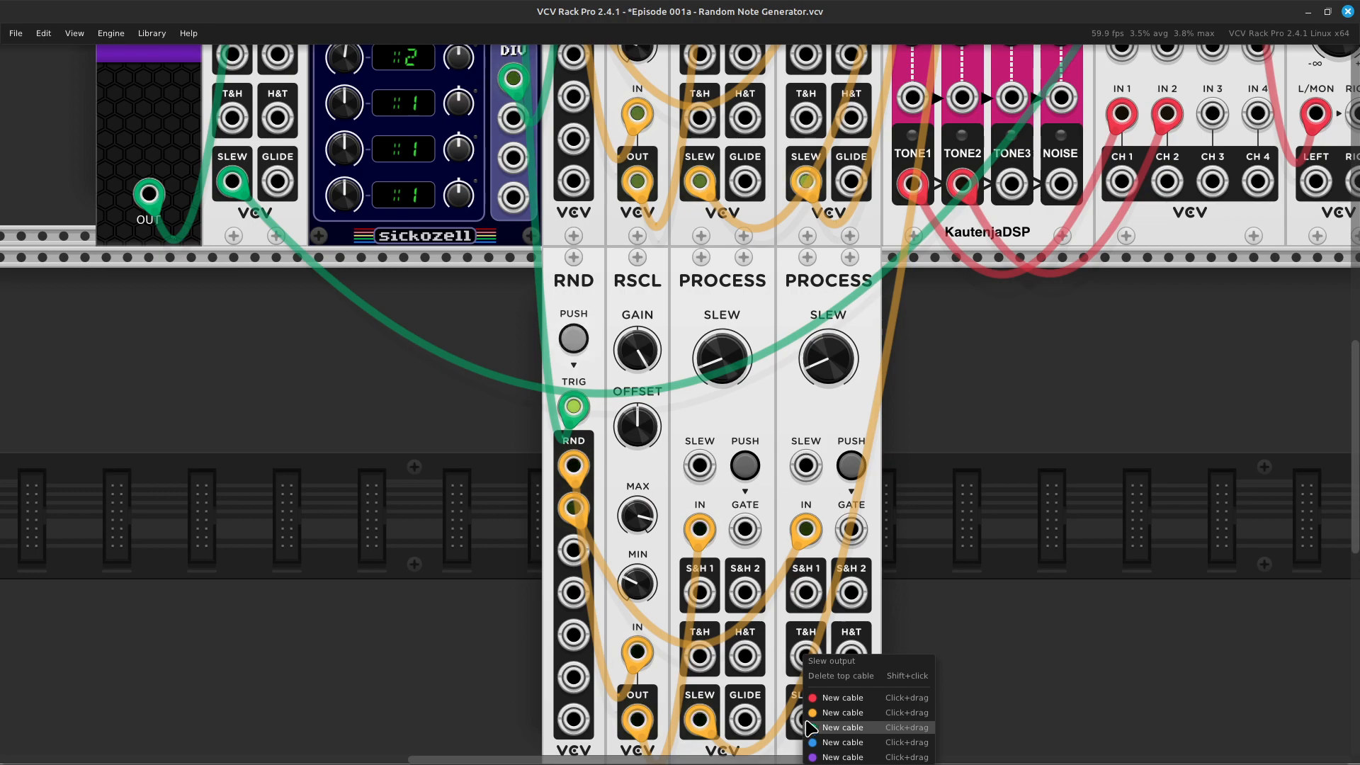
left_click_drag(841, 717, 964, 389)
scroll(963, 566, "up", 8)
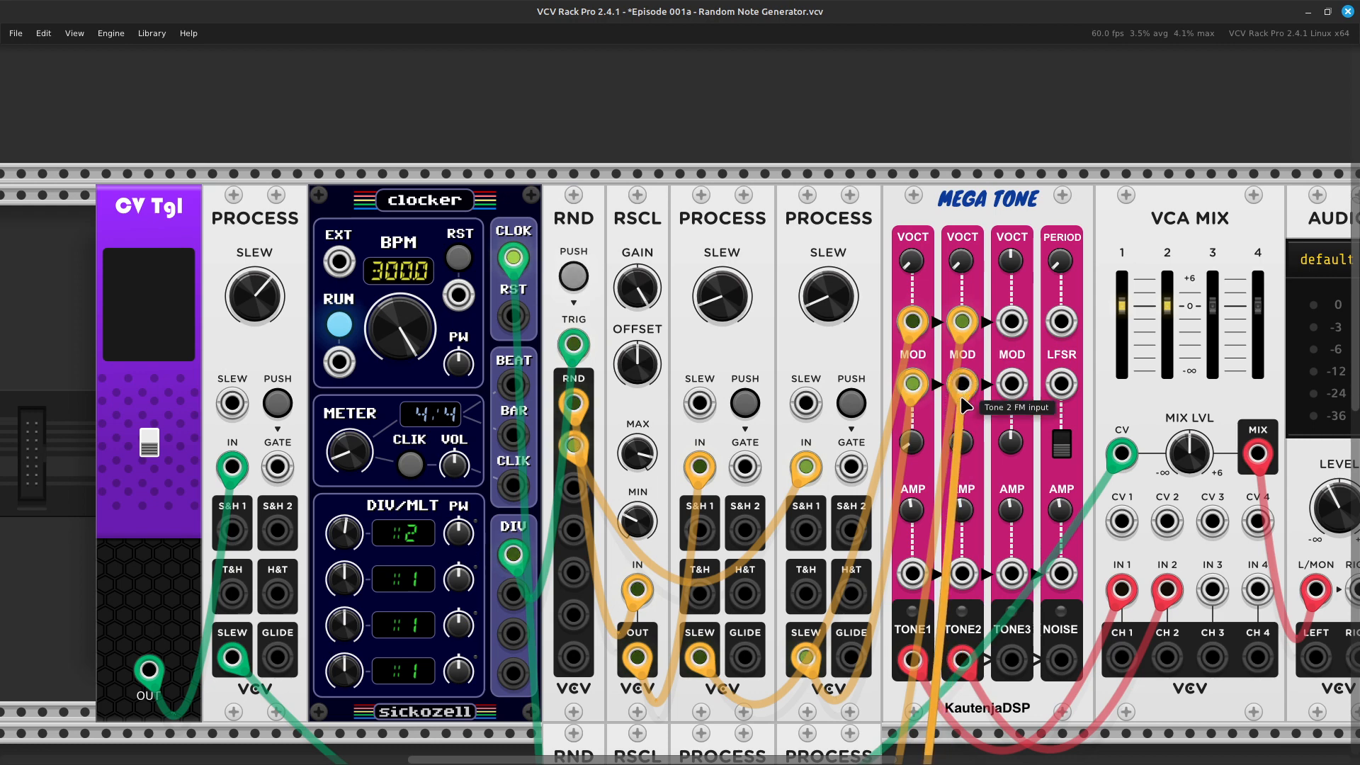
Switch the CV toggle on to audition the two independently clocked random voices, then switch it off
scroll(201, 473, "left", 4)
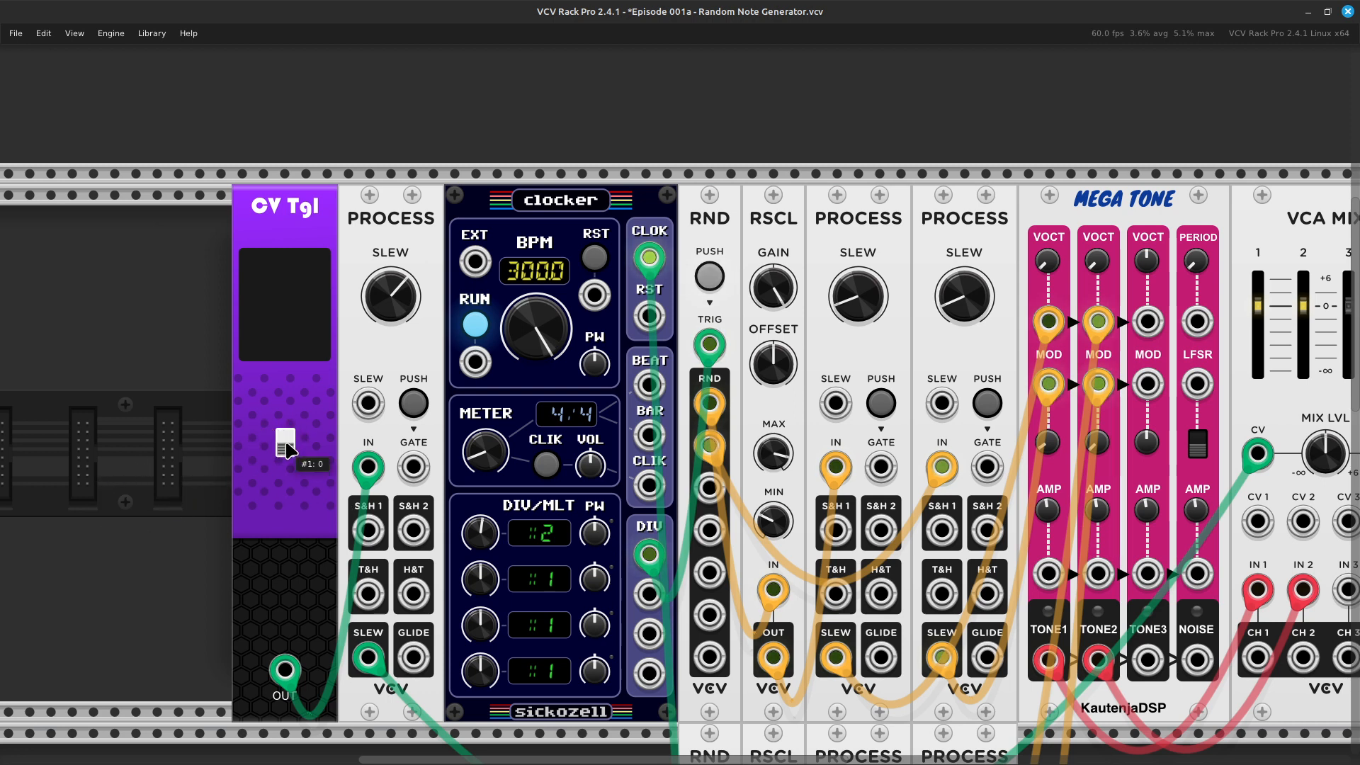
left_click(282, 446)
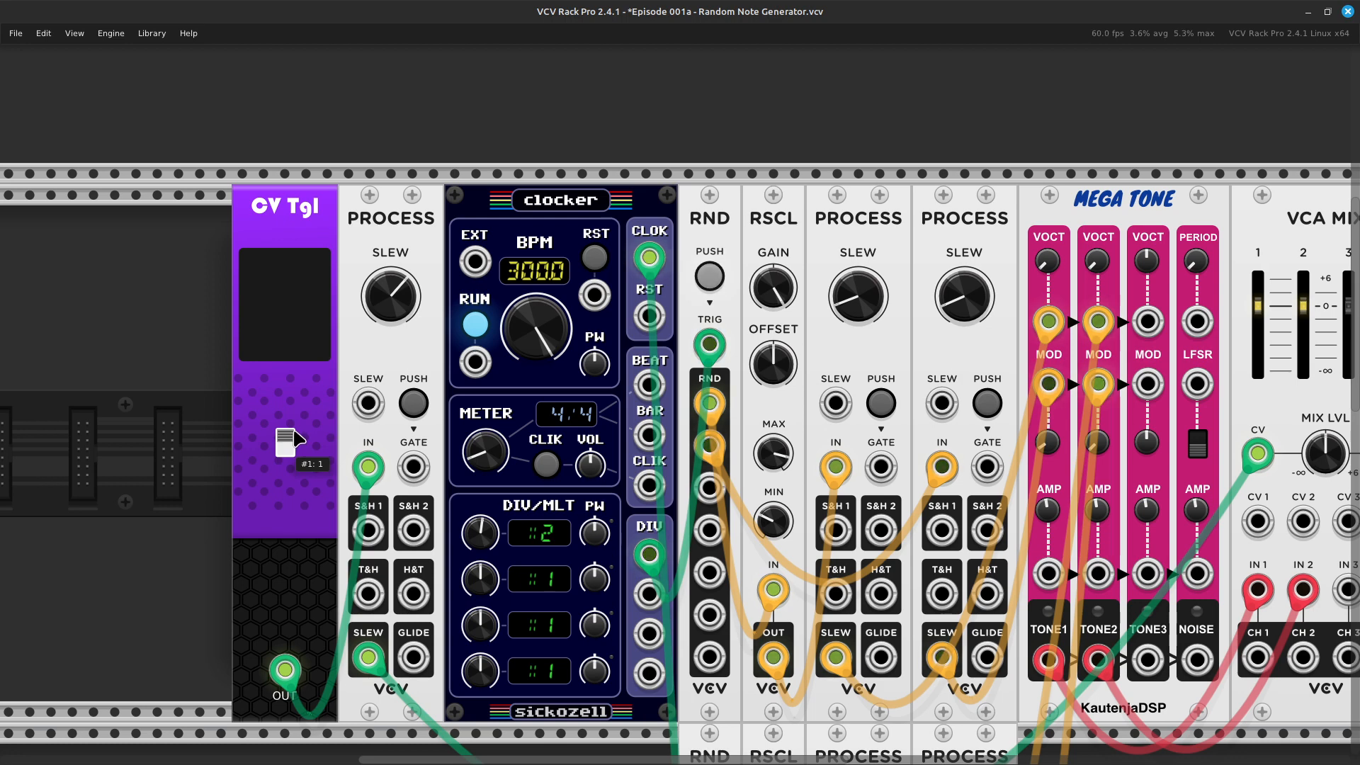
scroll(296, 440, "right", 3)
scroll(297, 440, "right", 2)
scroll(297, 440, "down", 5)
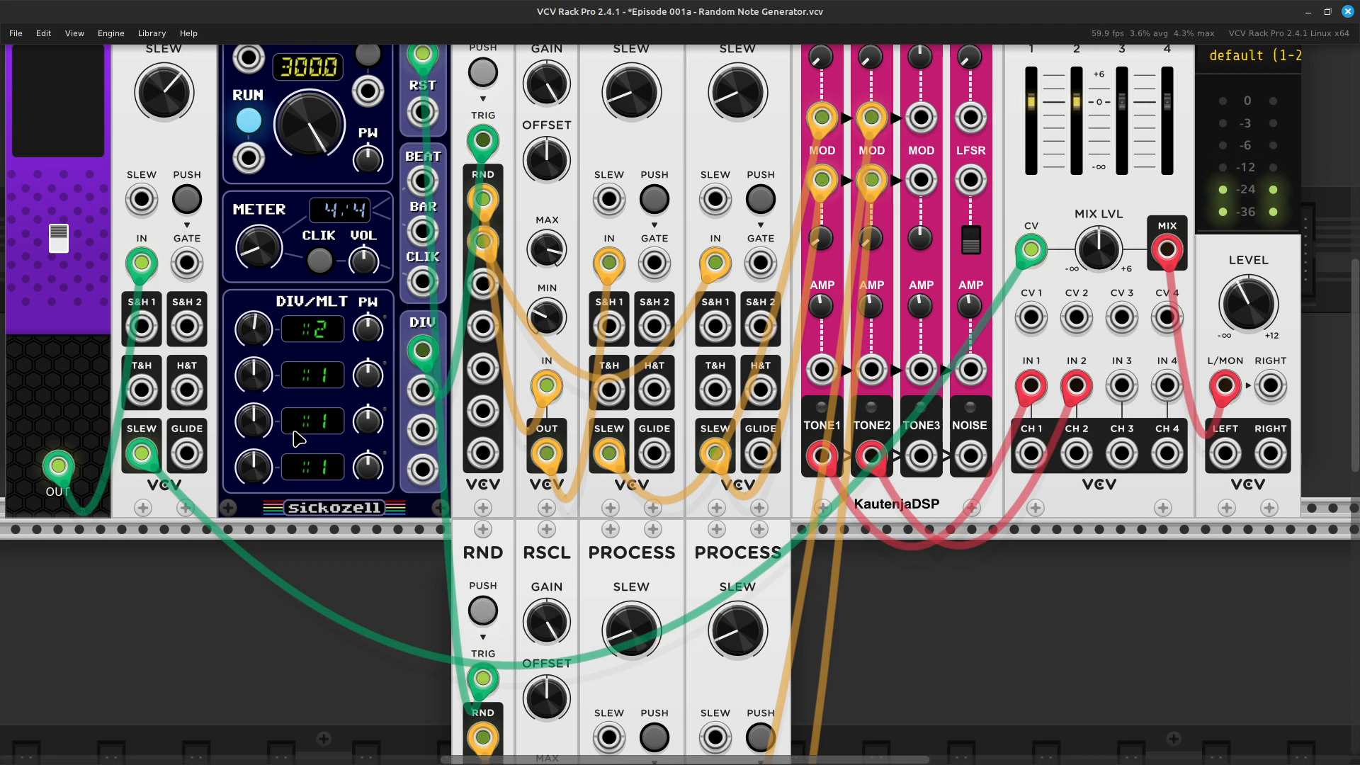
scroll(297, 439, "up", 8)
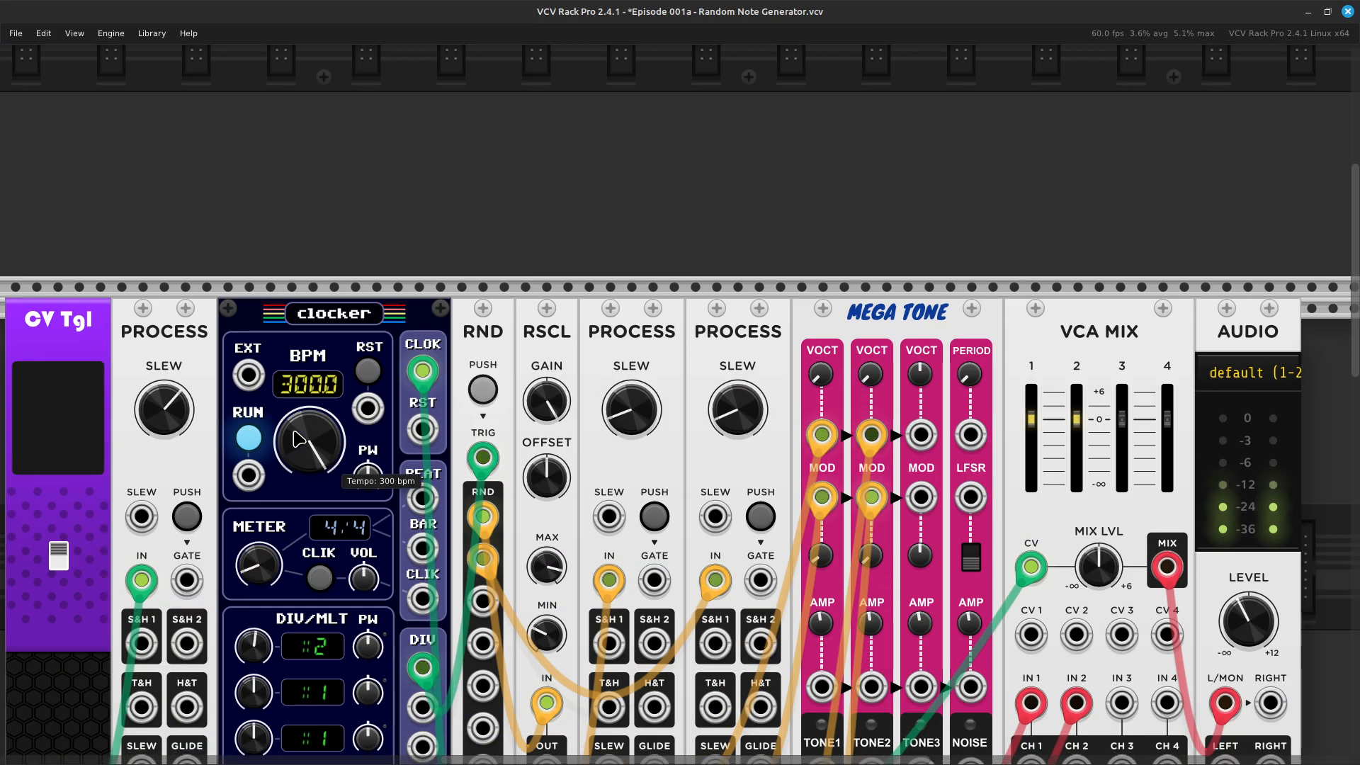
scroll(602, 372, "up", 3)
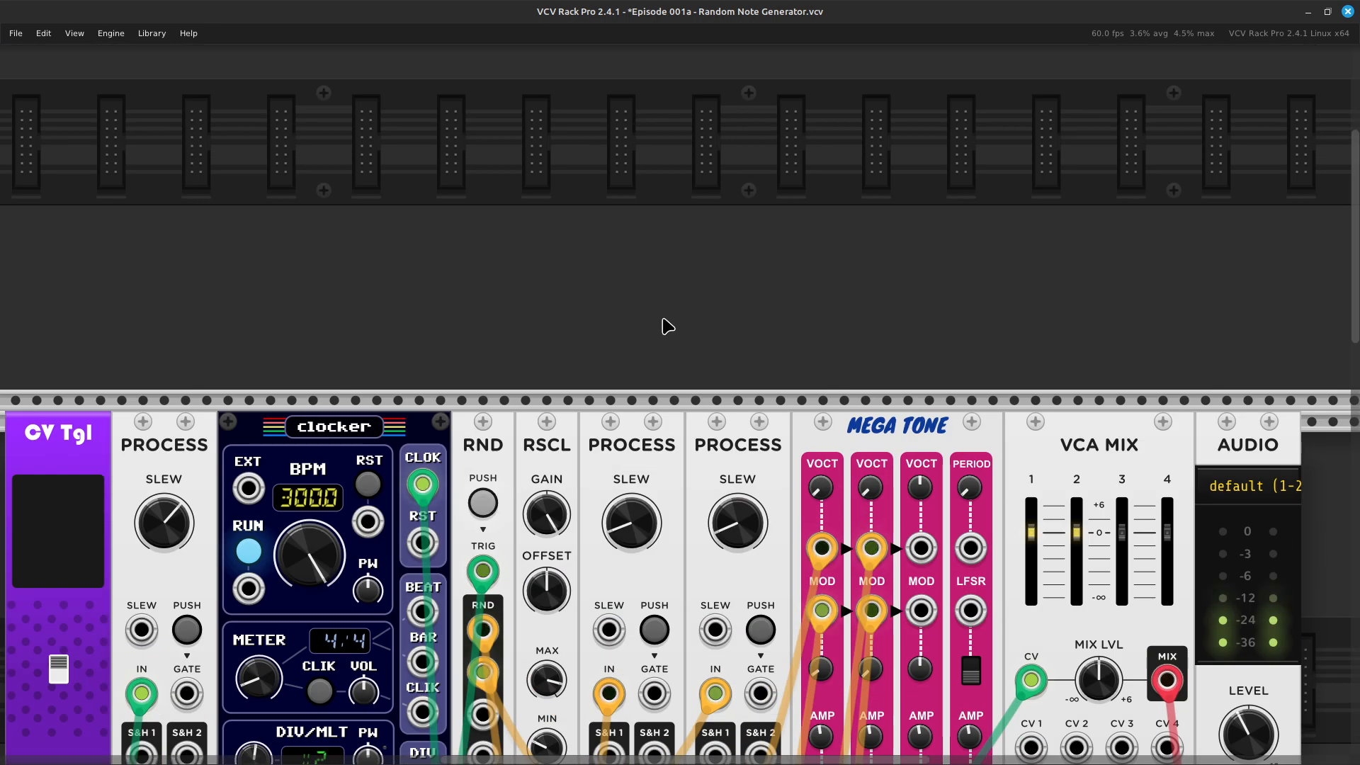
scroll(668, 327, "down", 3)
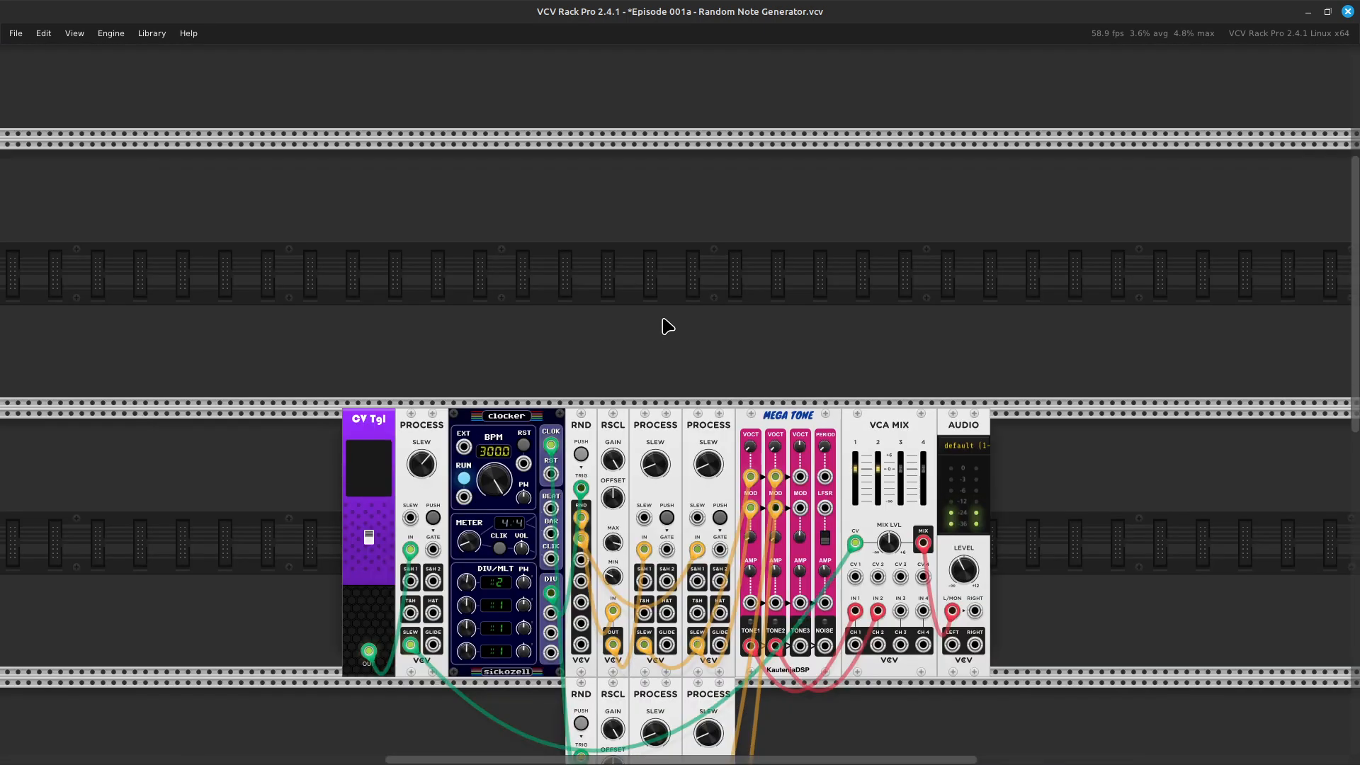
left_click(367, 537)
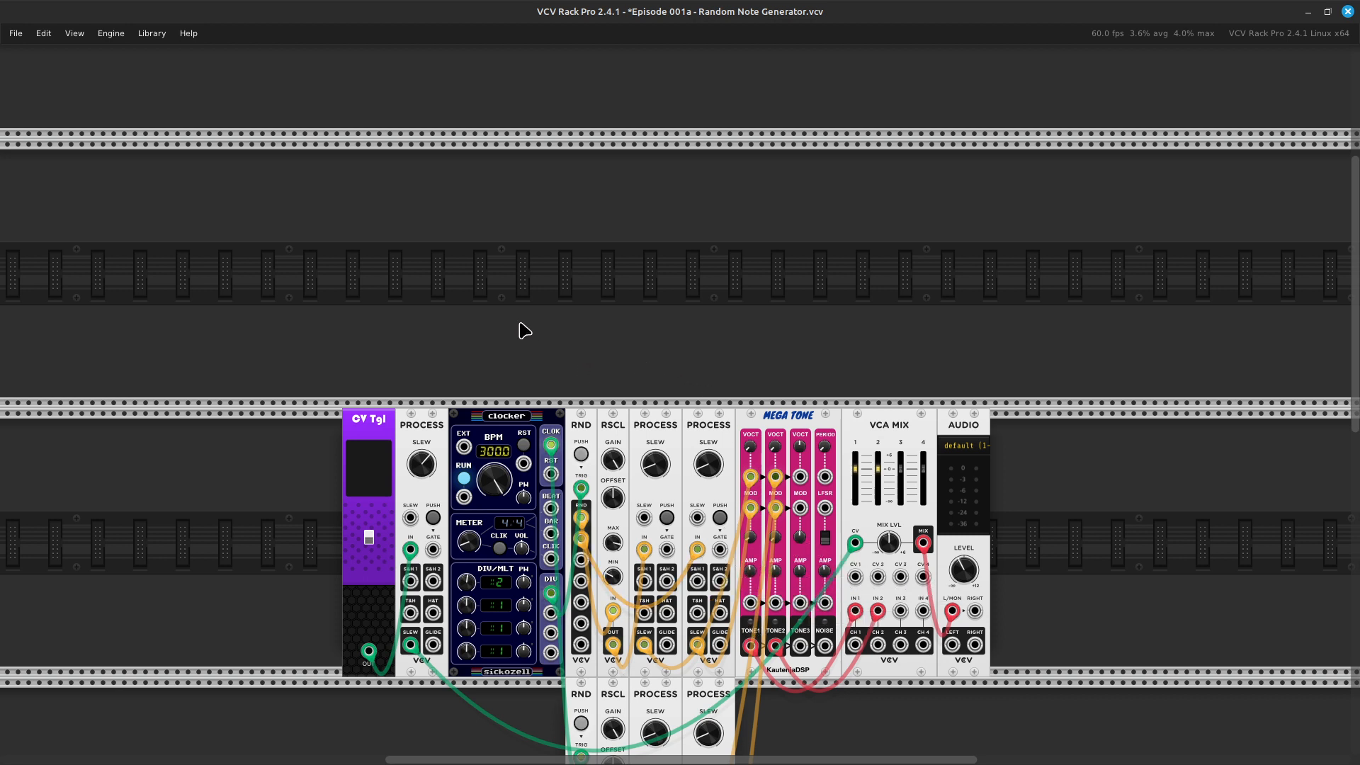
Move the RND, RSCL and two PROCESS modules after clocker up into the empty row above, keeping all four side by side
left_click(584, 427)
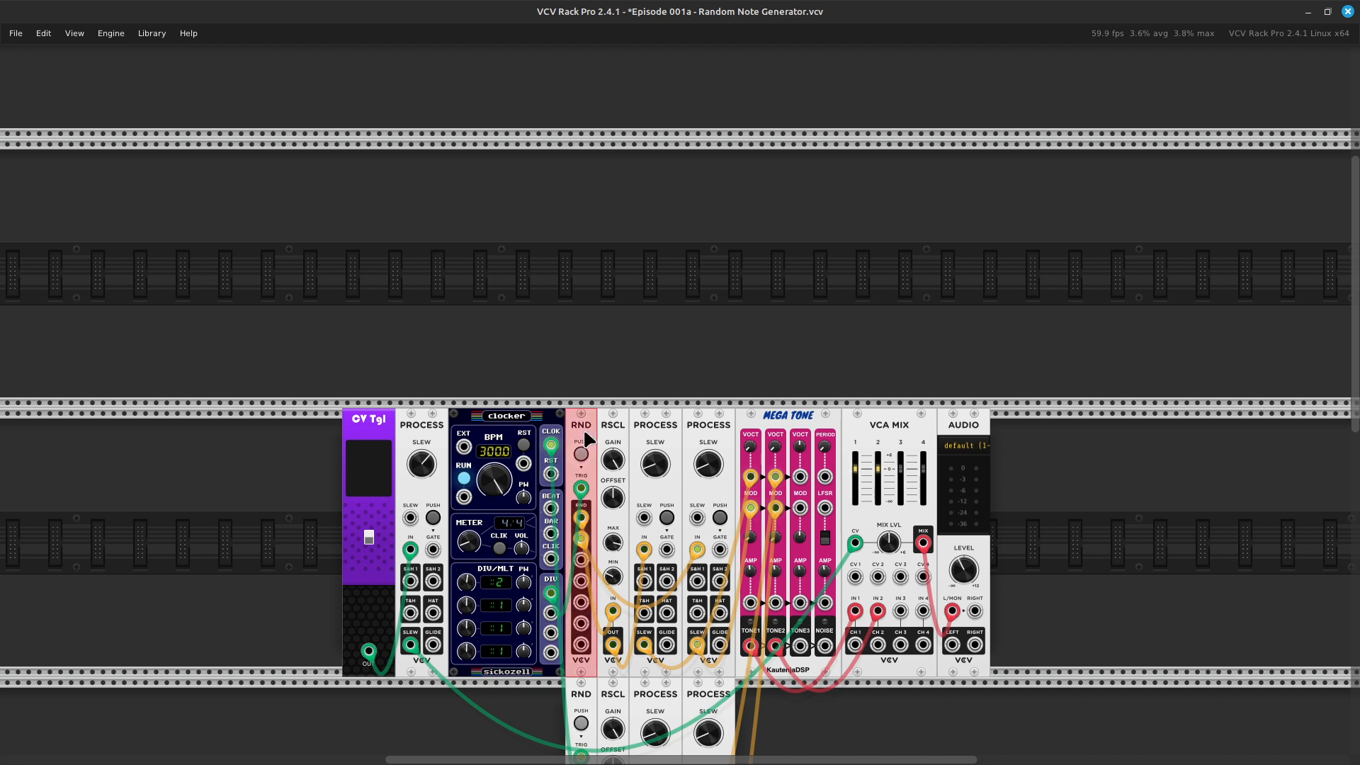
left_click(621, 440, "shift")
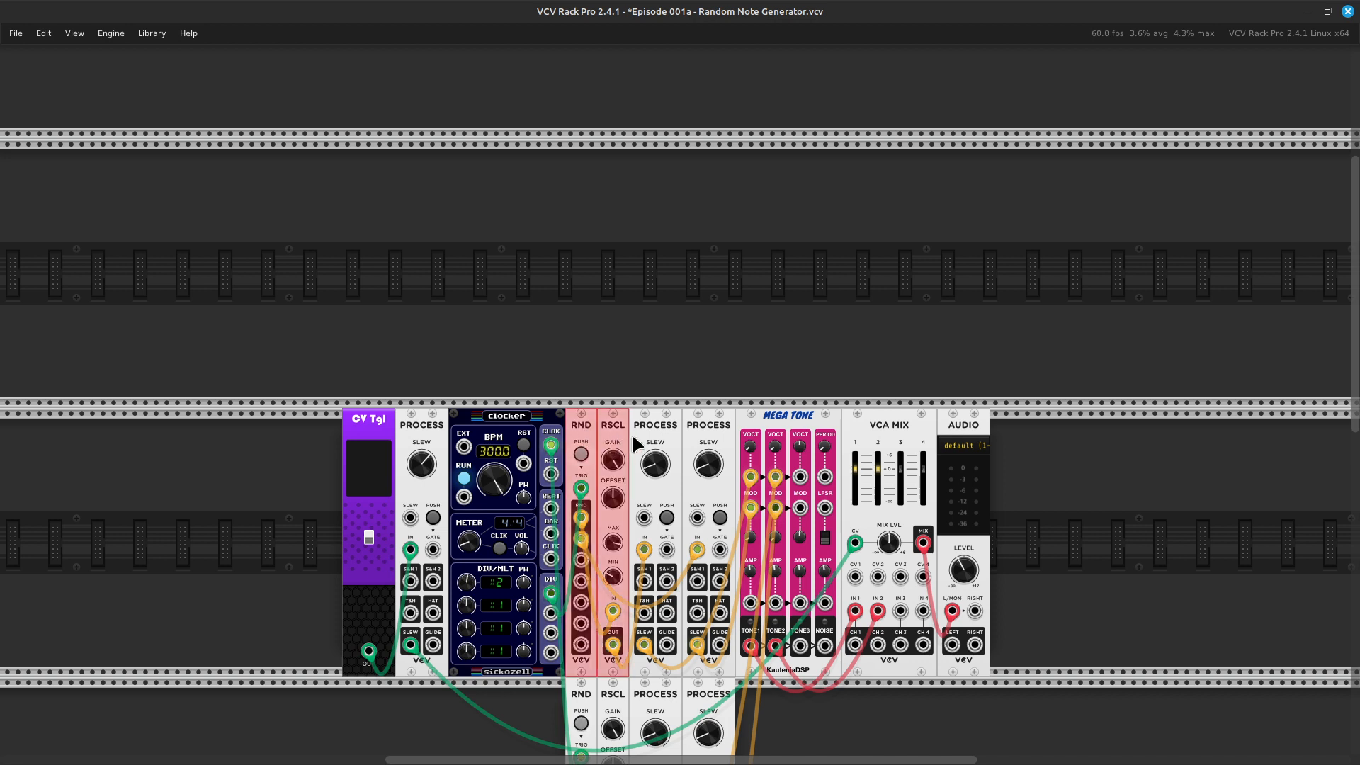
left_click(679, 436, "shift")
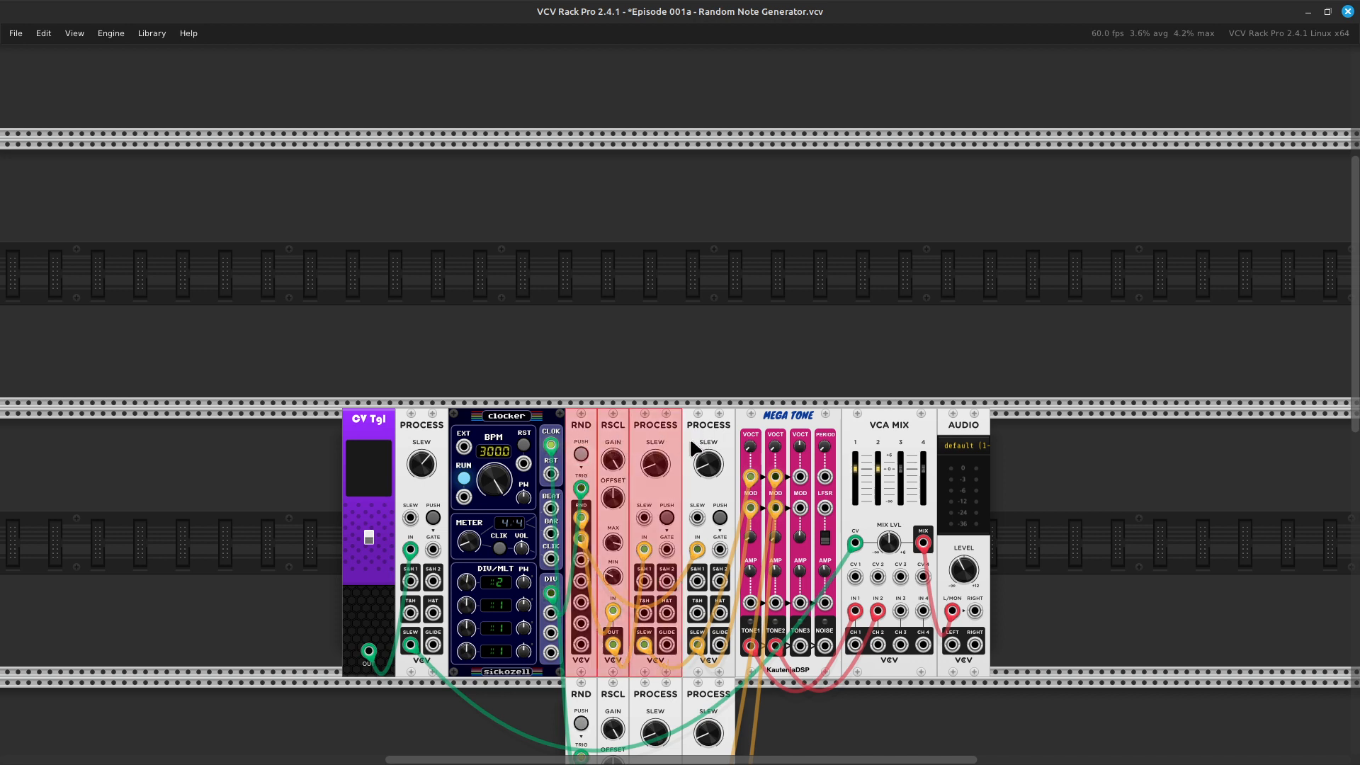
left_click_drag(685, 428, 711, 442)
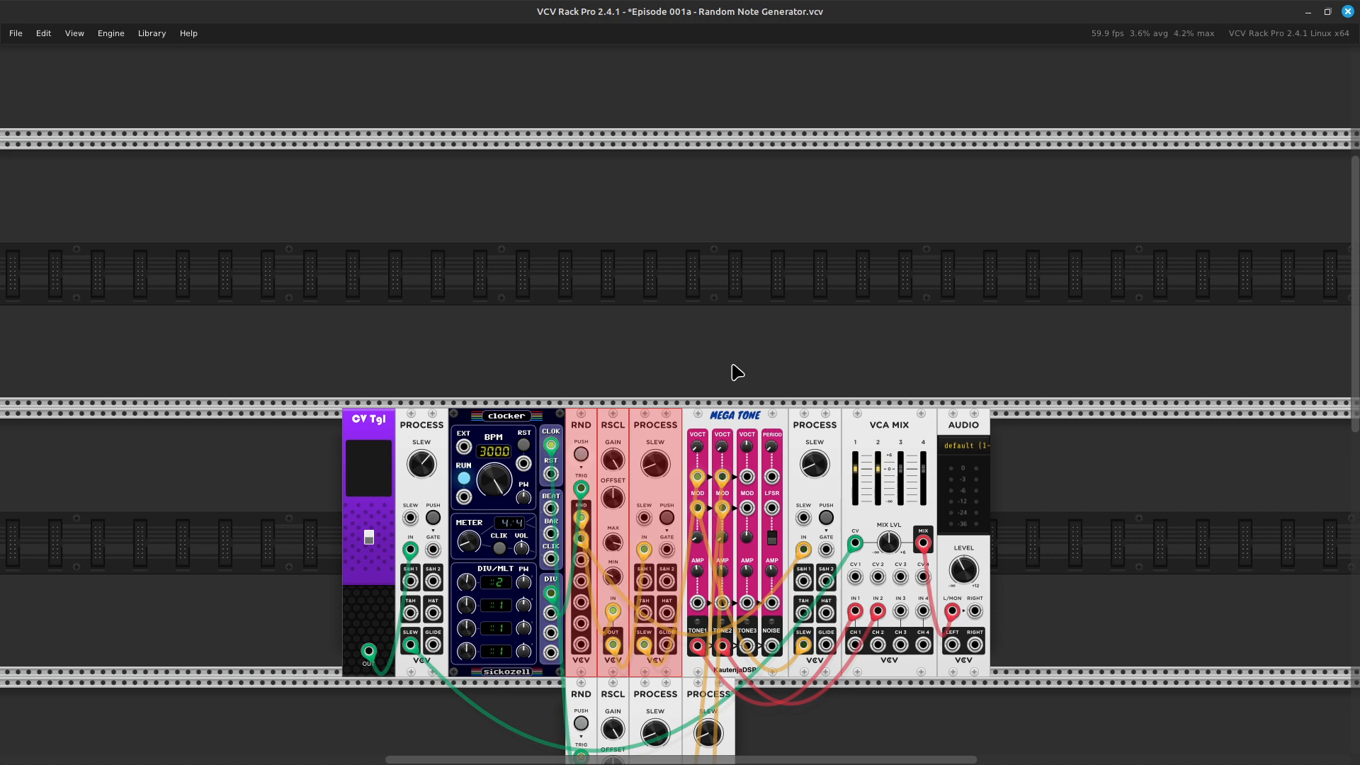
scroll(734, 370, "down", 1)
scroll(734, 370, "down", 1)
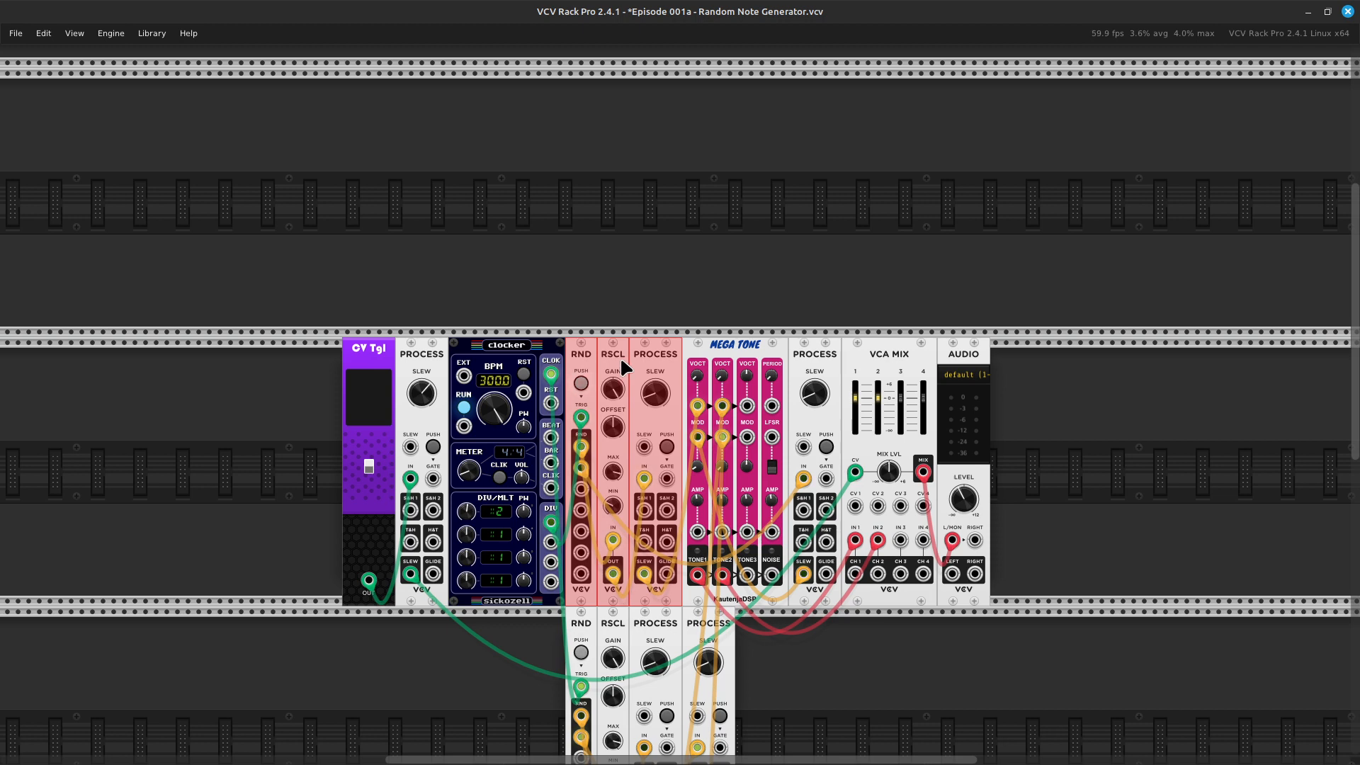
left_click_drag(619, 355, 631, 305)
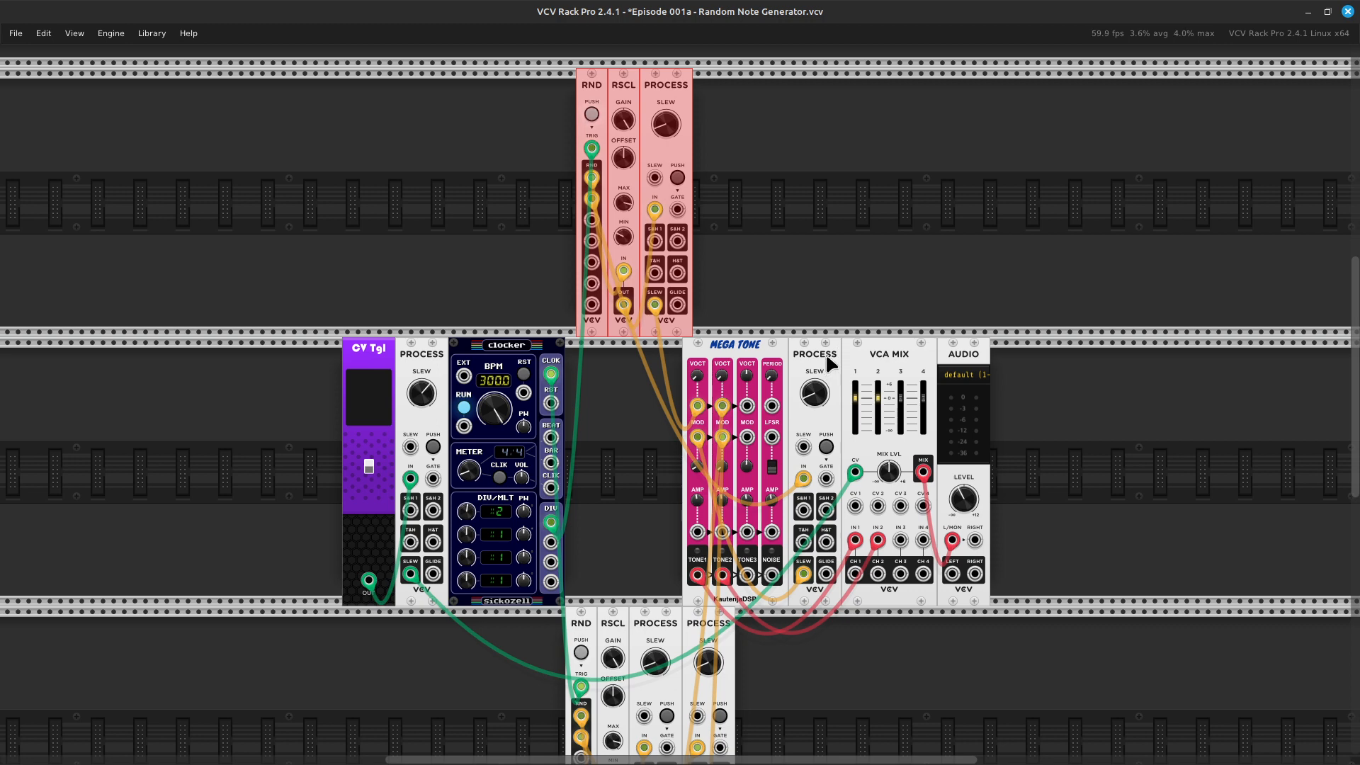
left_click(812, 258)
left_click_drag(821, 571, 729, 305)
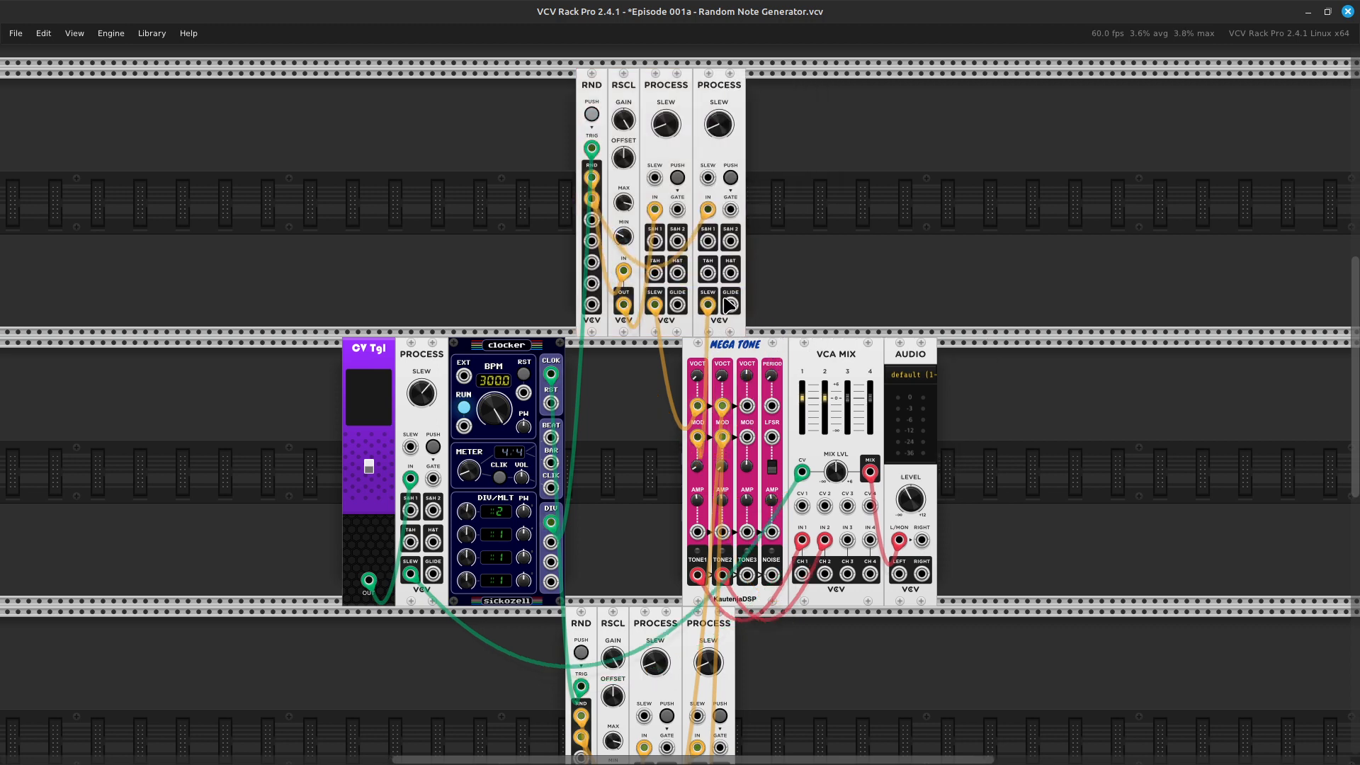
Select MEGA TONE, VCA MIX and AUDIO together and shift them right to widen the gap after clocker
left_click(766, 341)
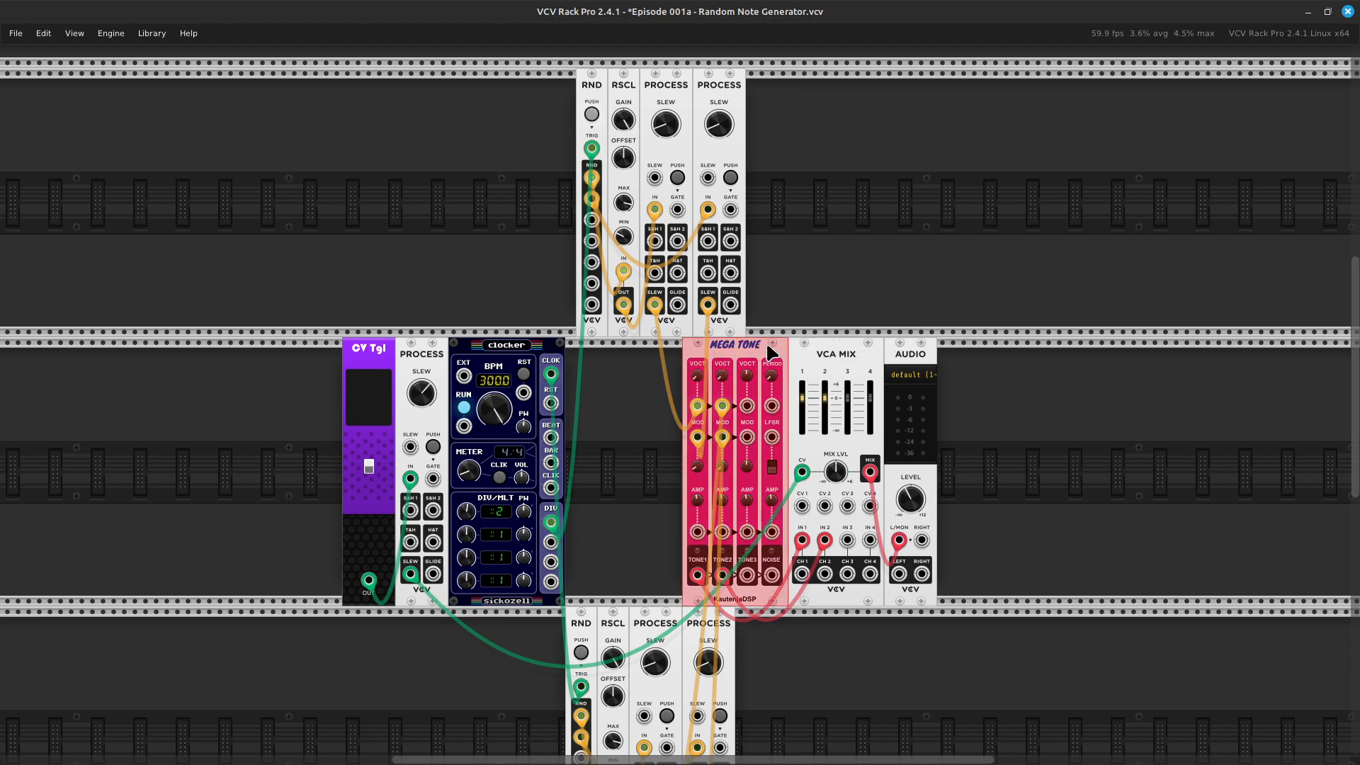
left_click(814, 354, "ctrl")
left_click(903, 357, "ctrl")
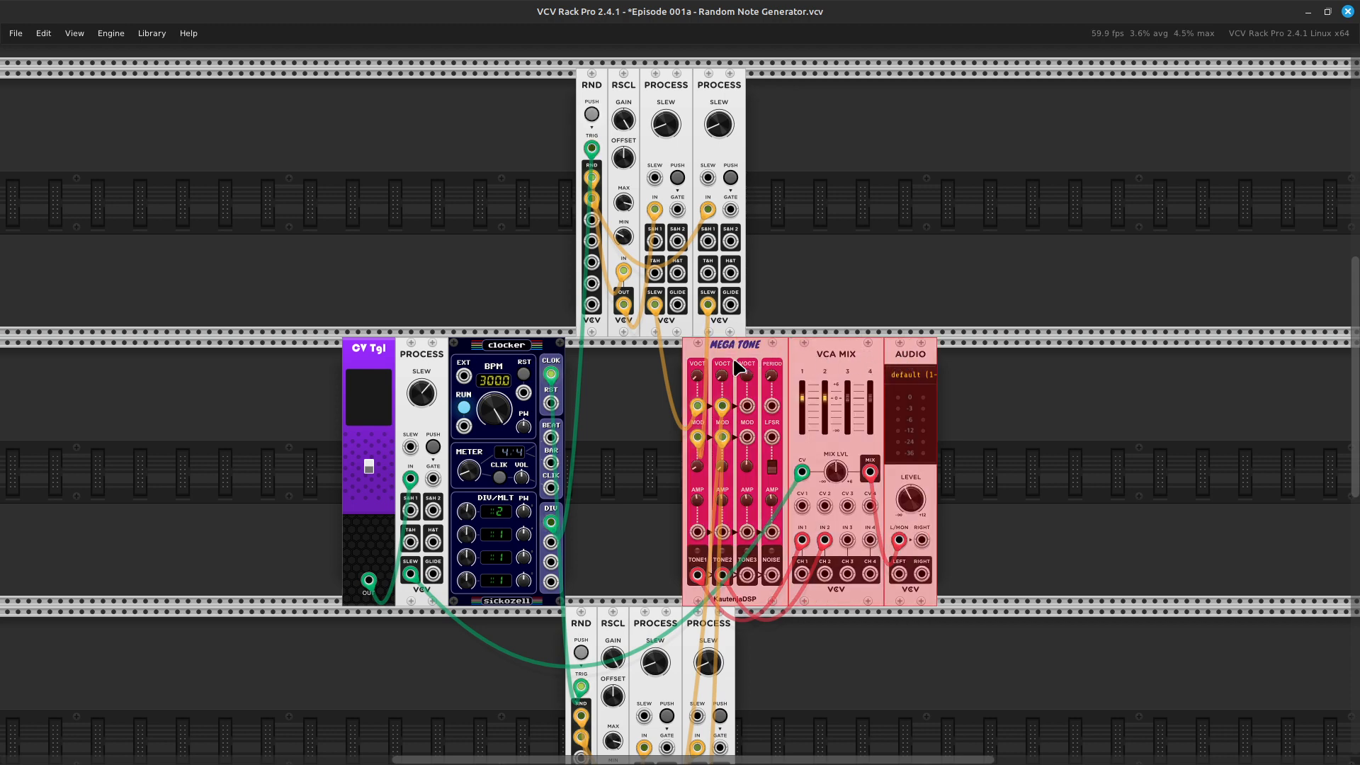
left_click_drag(729, 361, 781, 354)
Add the lower RND, RSCL and two PROCESS modules to the selection and move everything selected up one row, placing those four beside clocker
scroll(780, 354, "down", 5)
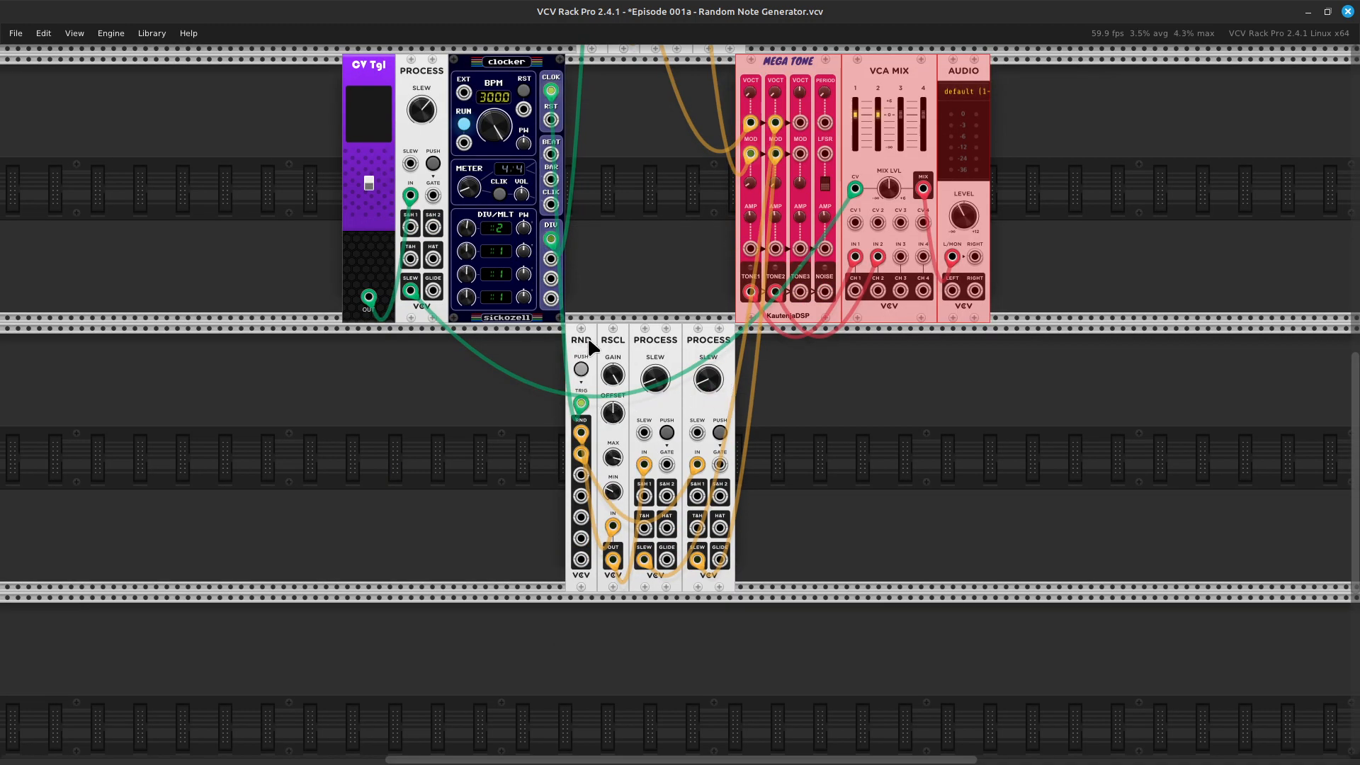
left_click(588, 341, "shift")
left_click(641, 362, "shift")
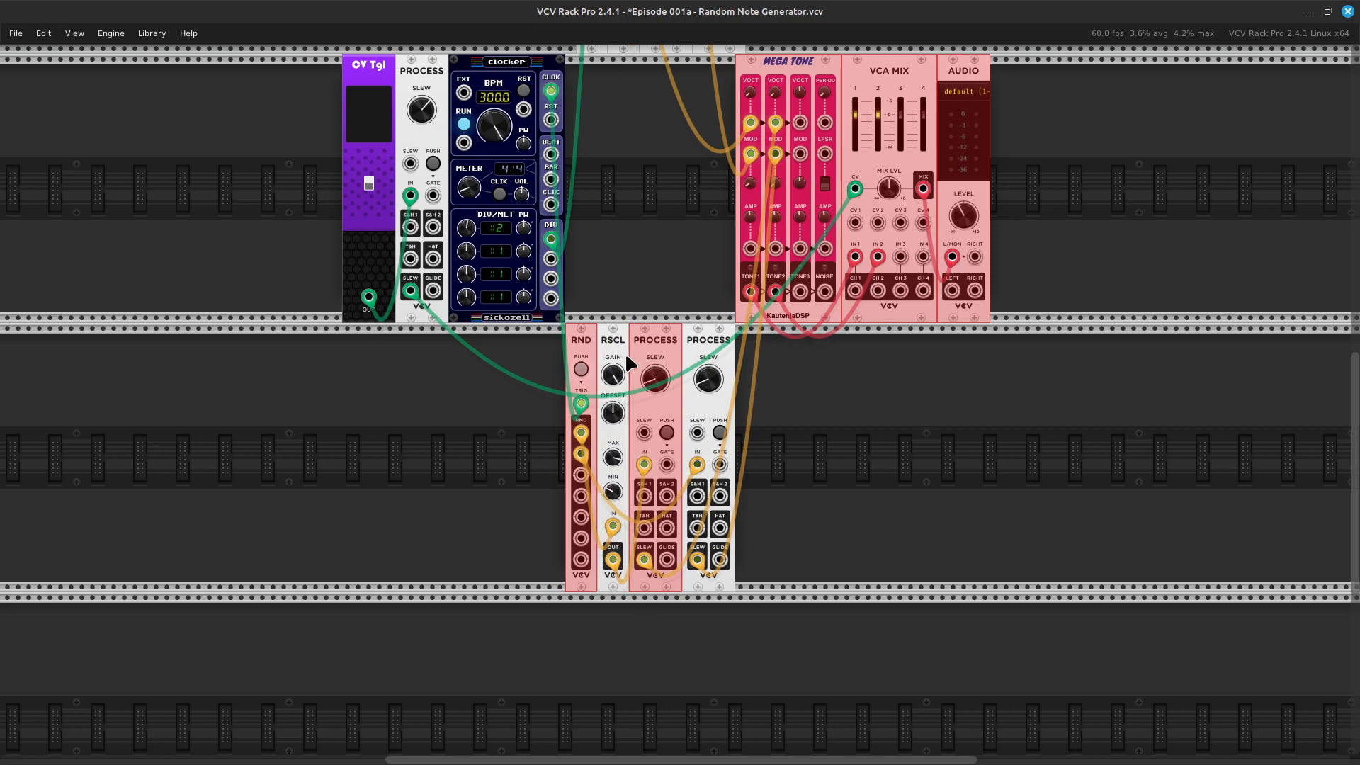
left_click(615, 347, "ctrl")
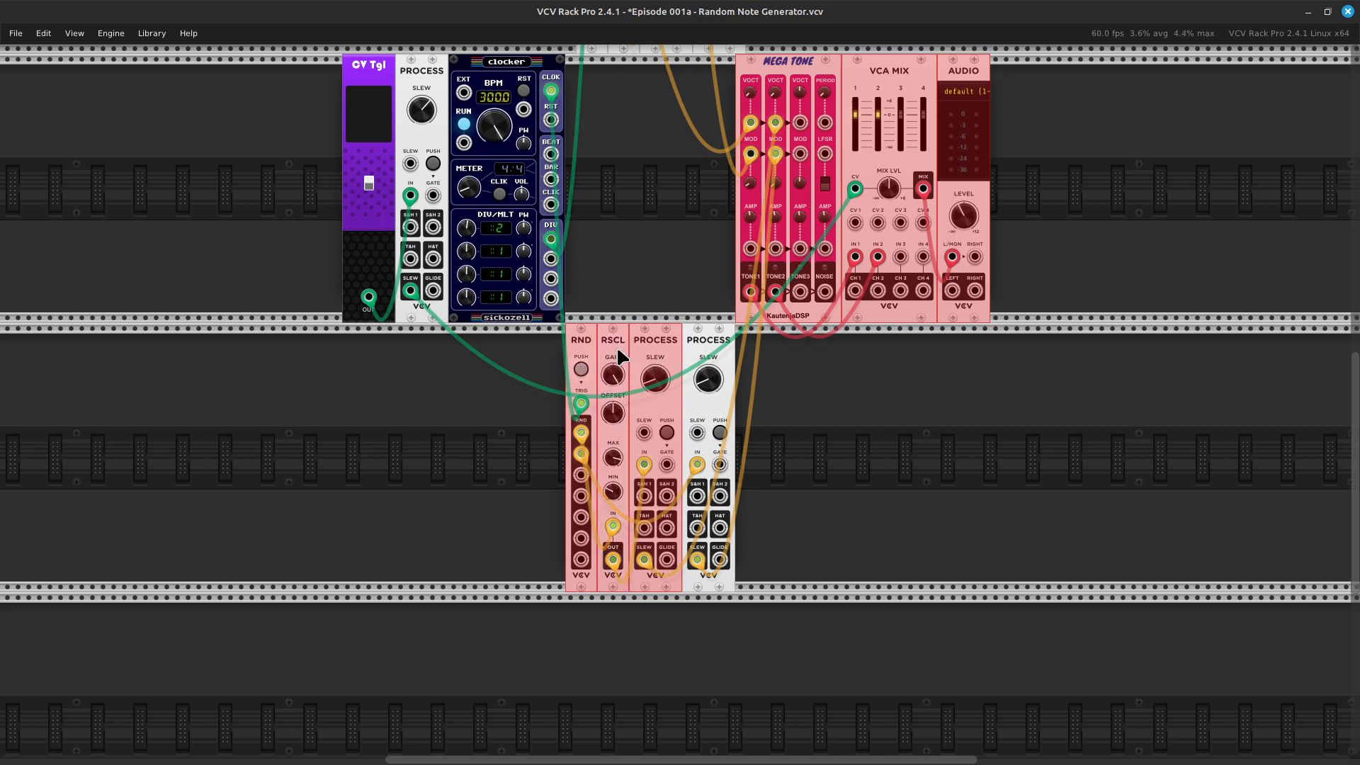
left_click(711, 343, "shift")
left_click_drag(705, 335, 702, 303)
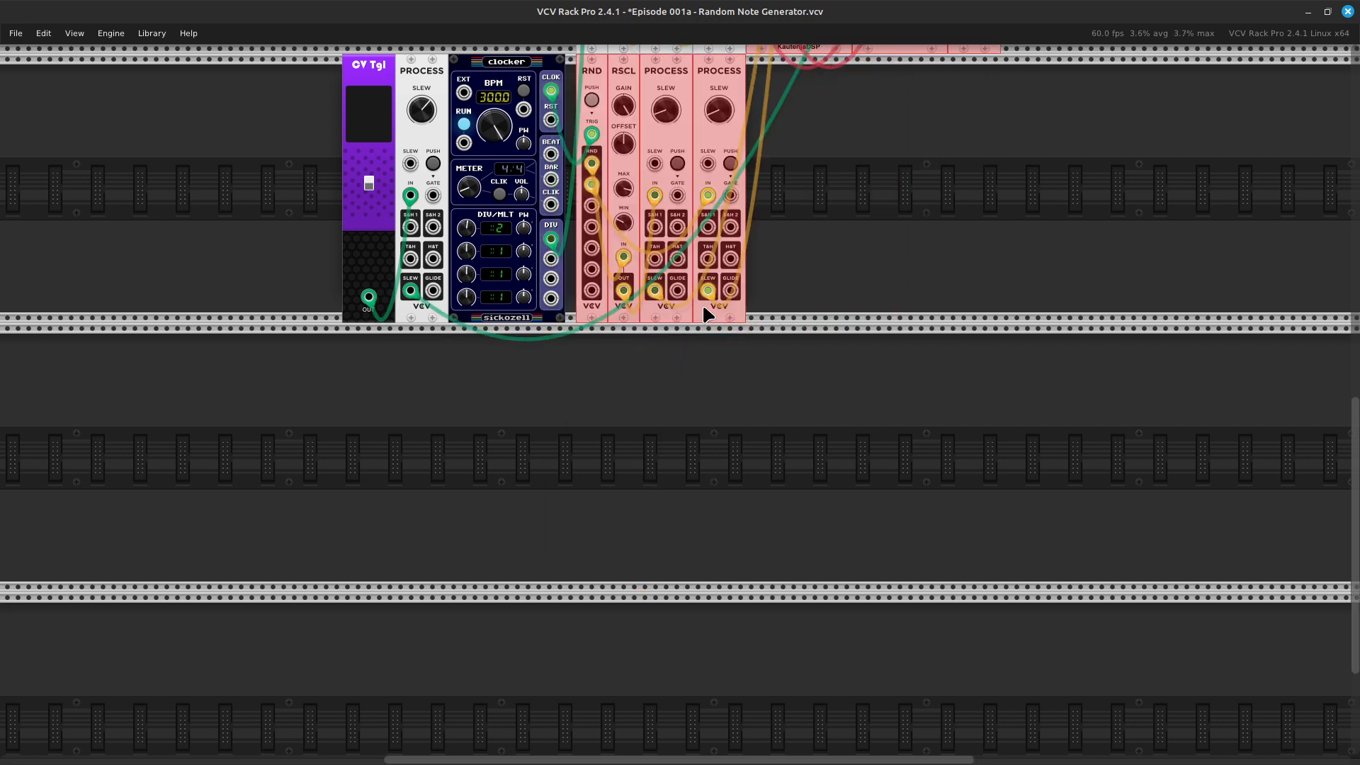
Move only MEGA TONE, VCA MIX and AUDIO down into the clocker row, directly after its second PROCESS module
scroll(810, 358, "up", 5)
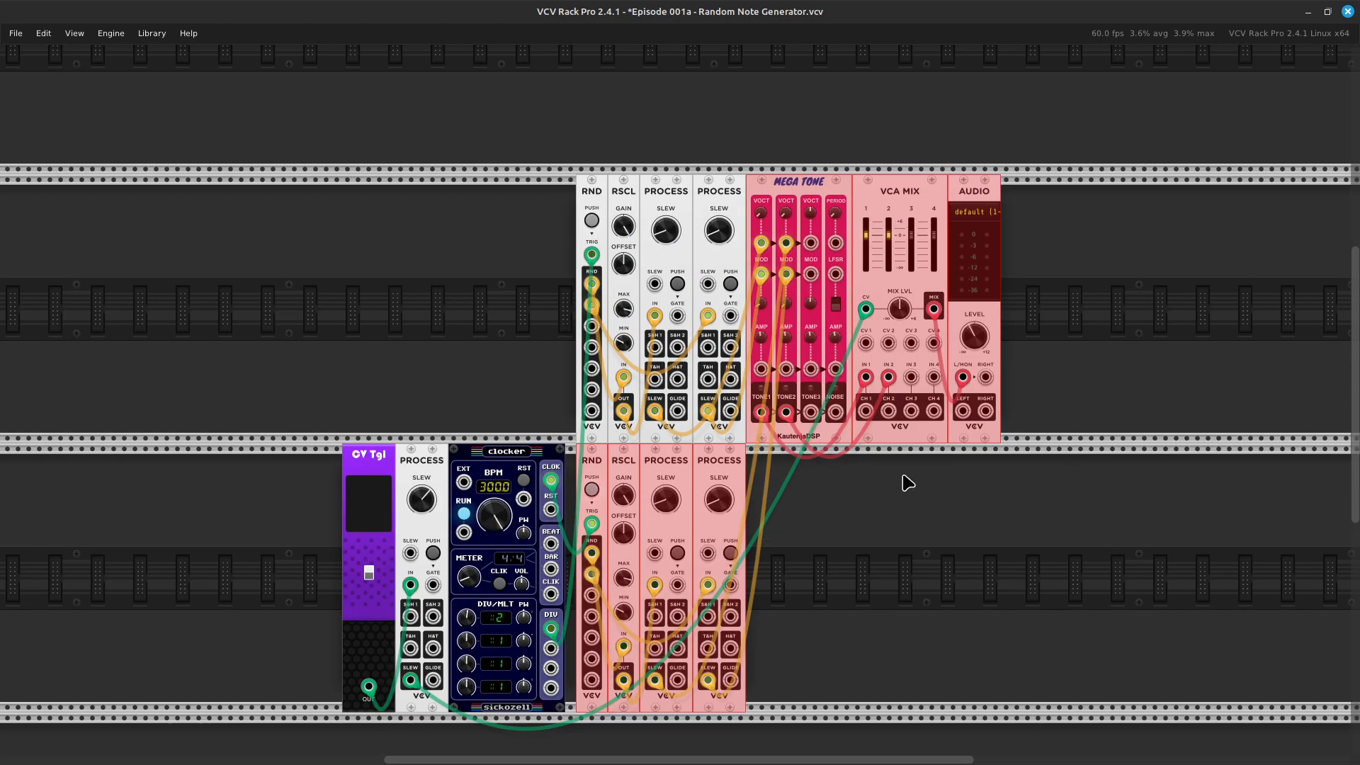
left_click(893, 524)
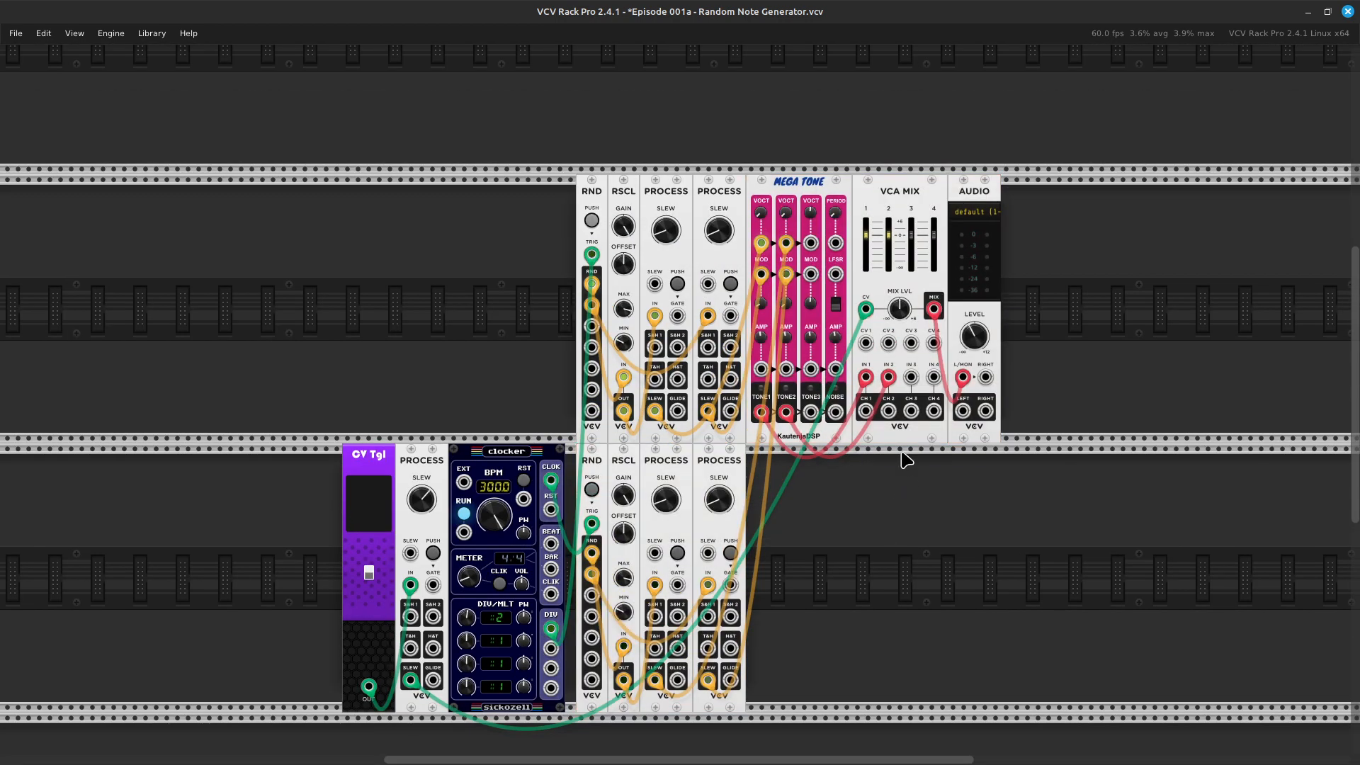
left_click(843, 180, "shift")
left_click(921, 193, "shift")
left_click(966, 193, "shift")
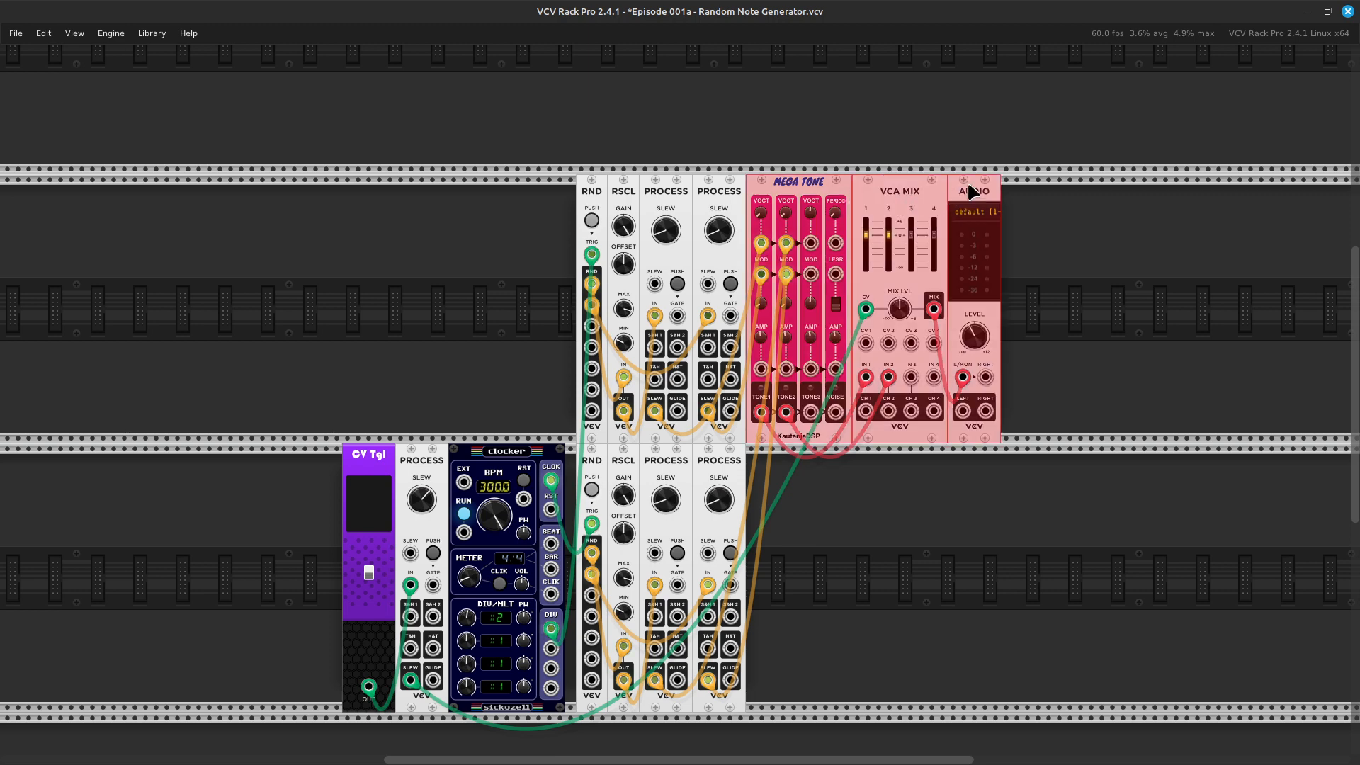
left_click_drag(972, 193, 975, 499)
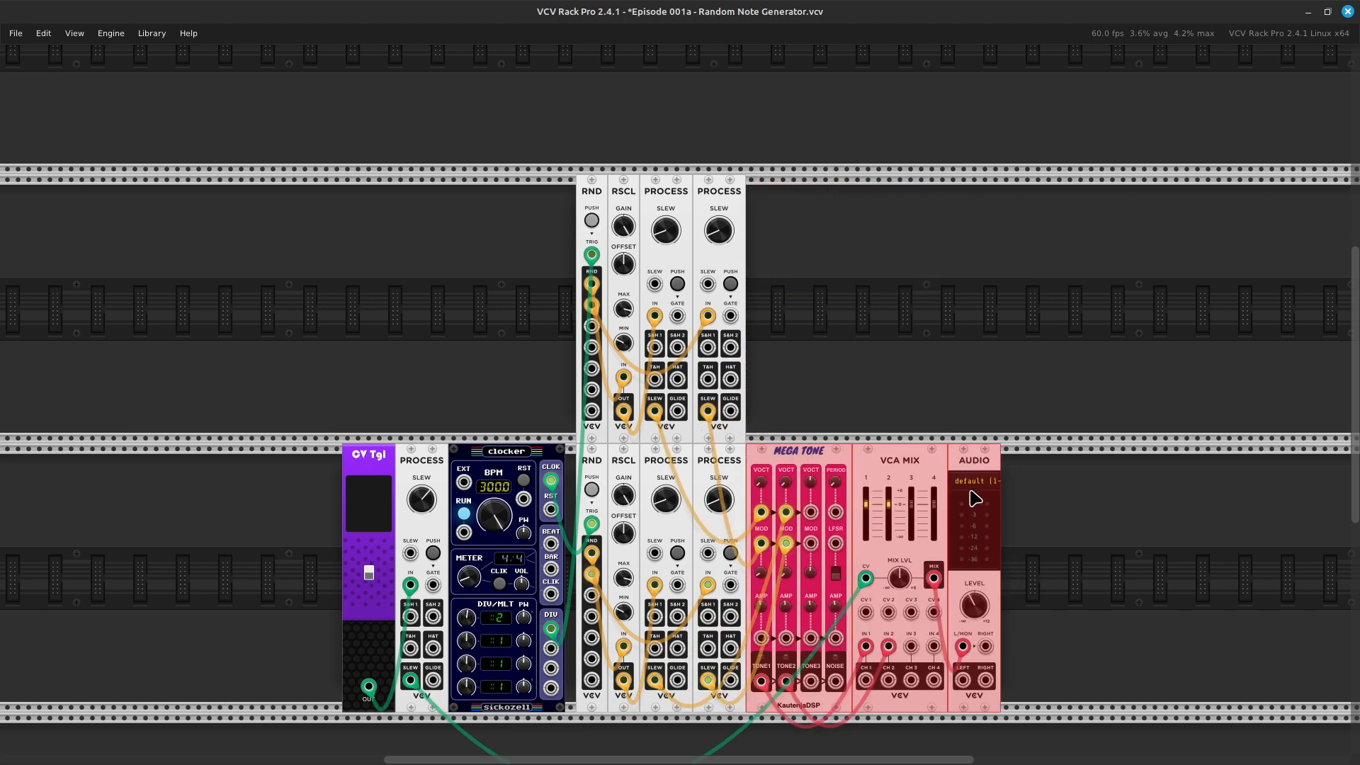
Add the clocker row's RND, RSCL and adjacent two PROCESS modules to the selection and paste a copy of the selection in the row below
scroll(878, 439, "down", 5)
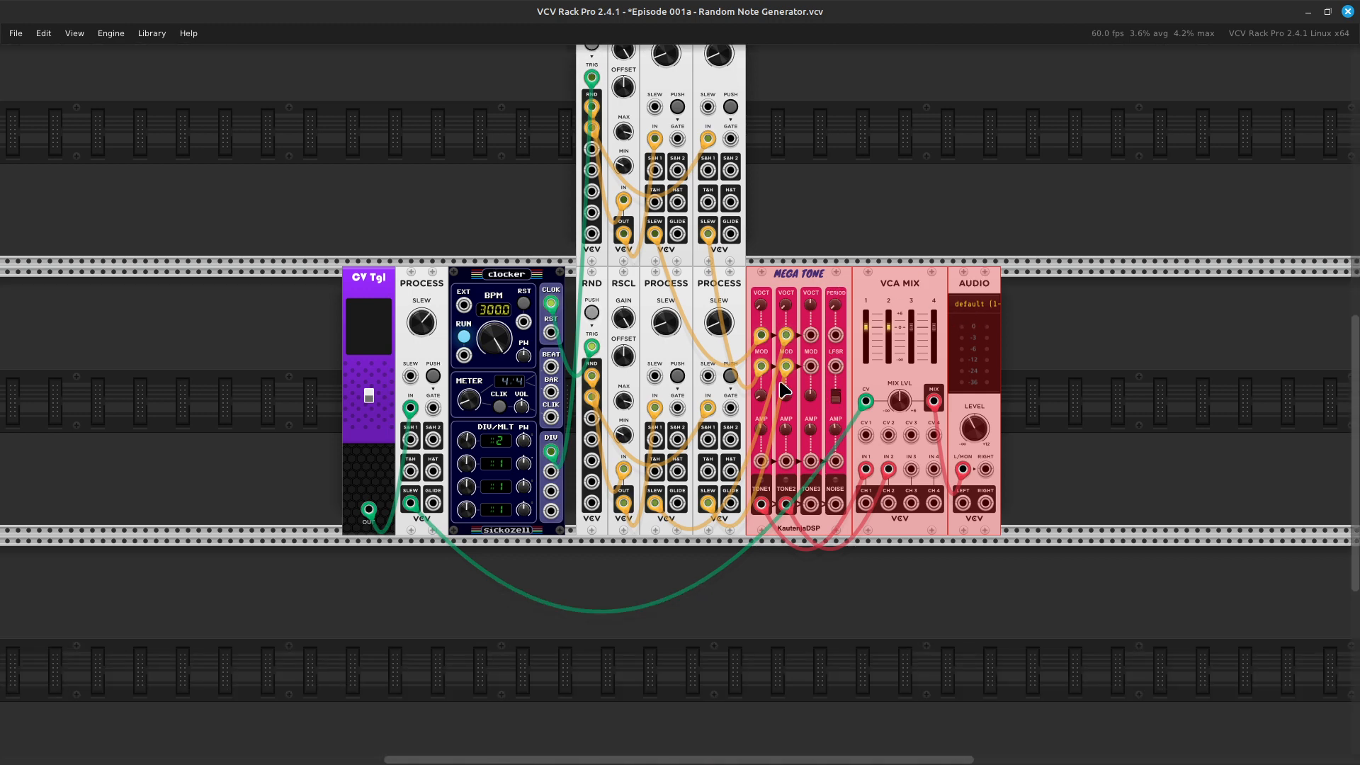
left_click(604, 277, "ctrl")
left_click(643, 278, "ctrl")
left_click(628, 282, "ctrl")
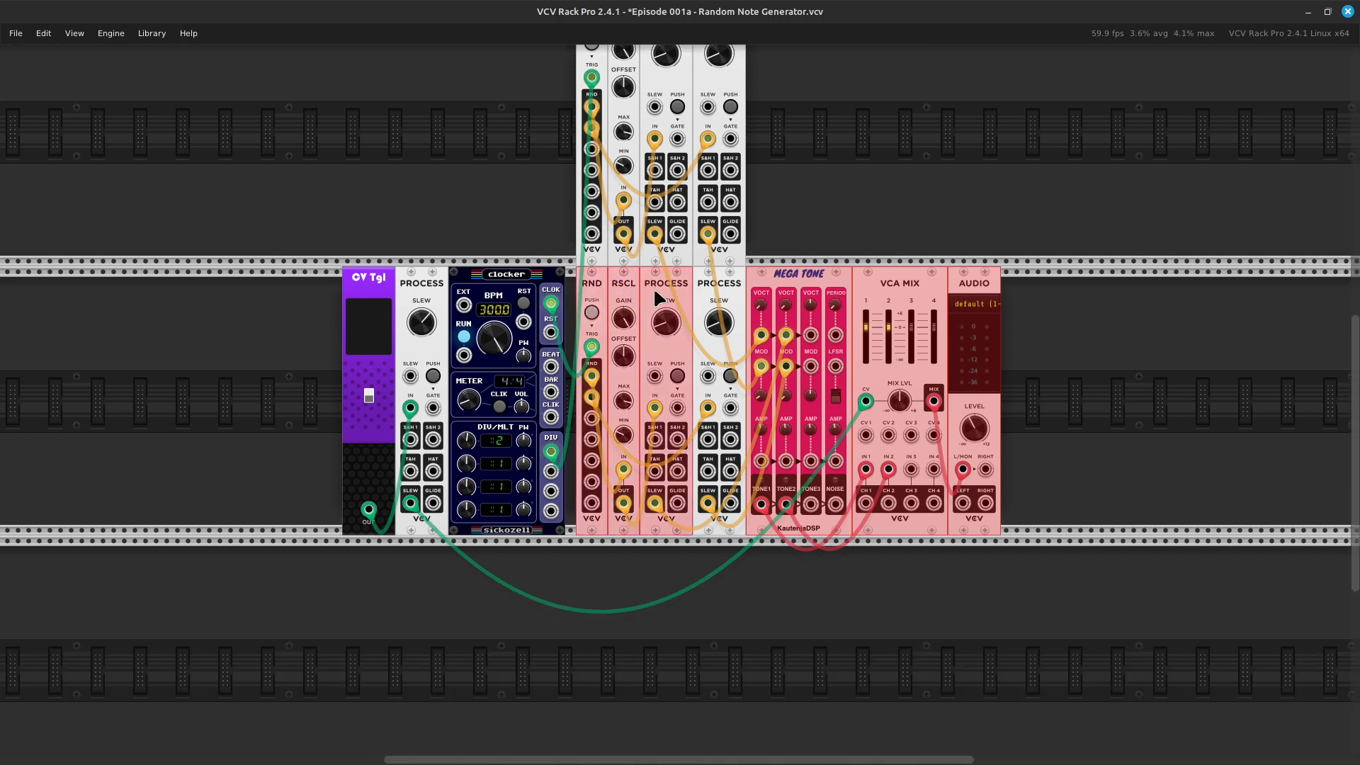
left_click(708, 290, "ctrl")
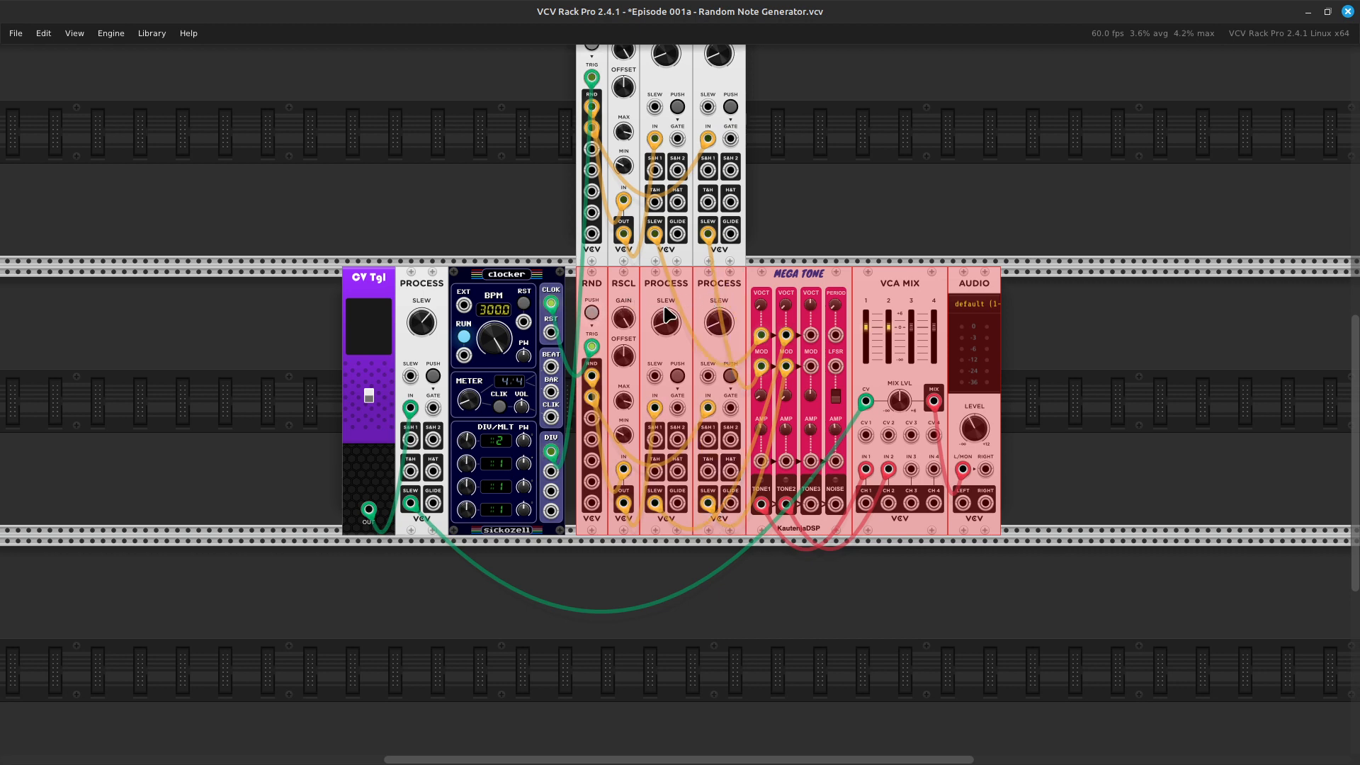
scroll(693, 542, "down", 1)
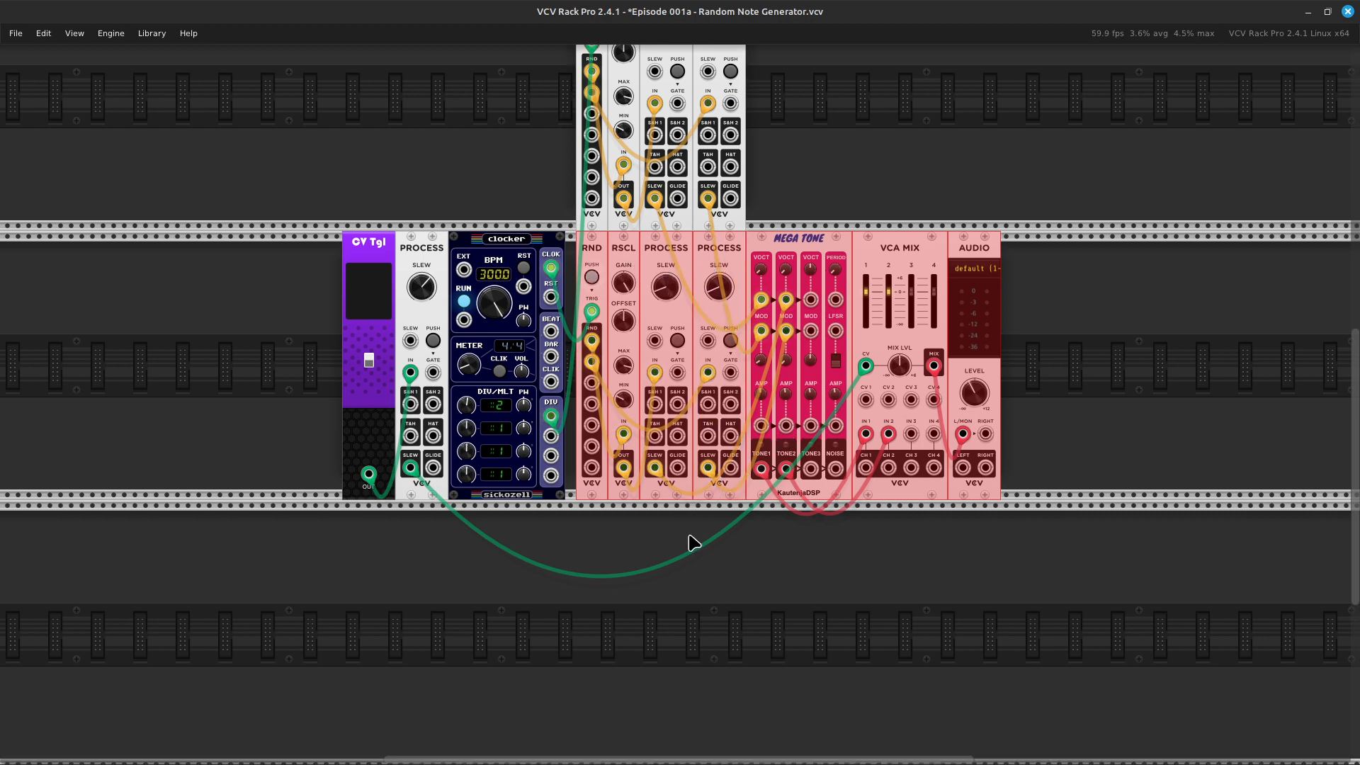
scroll(693, 542, "down", 2)
left_click(646, 564)
key("ctrl+v")
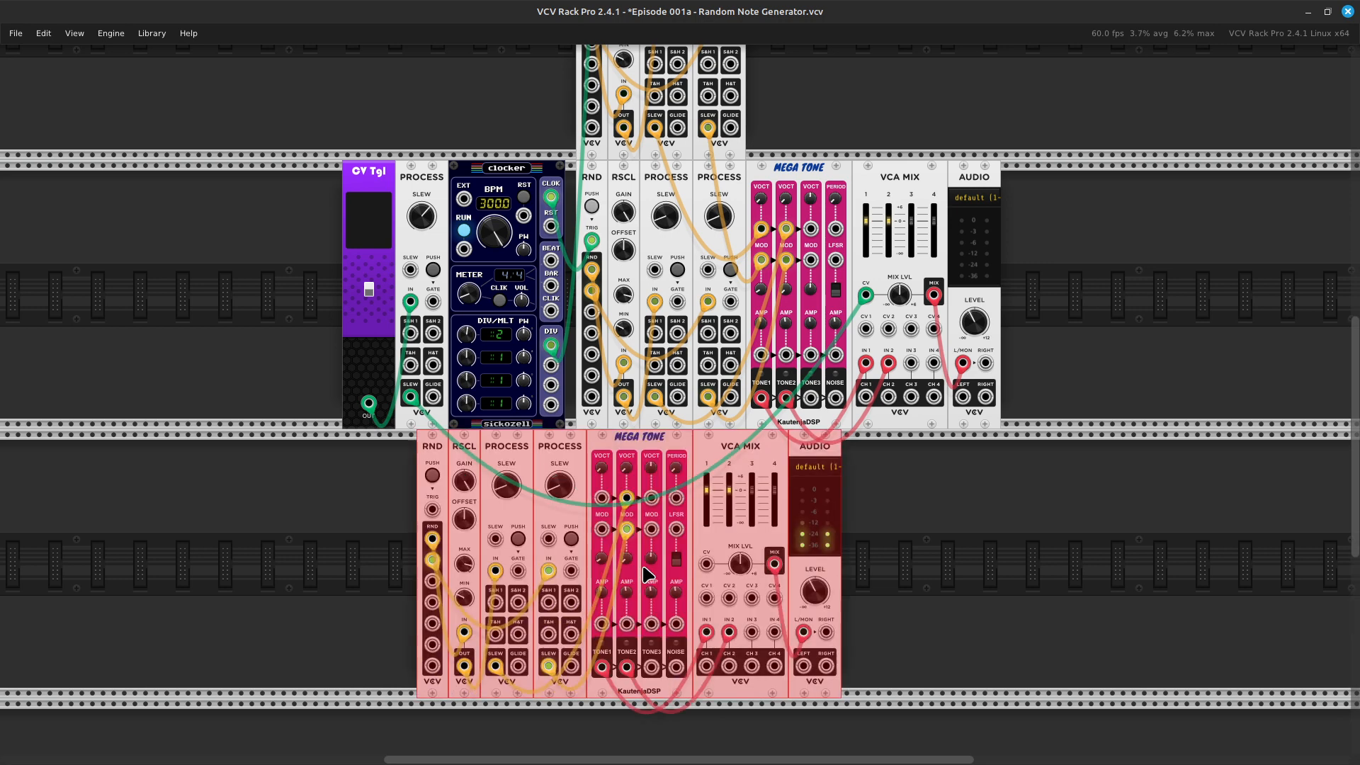
Delete the pasted MEGA TONE, VCA MIX and AUDIO, then align the remaining four copies beneath the original RND, RSCL and PROCESS modules
left_click(960, 564)
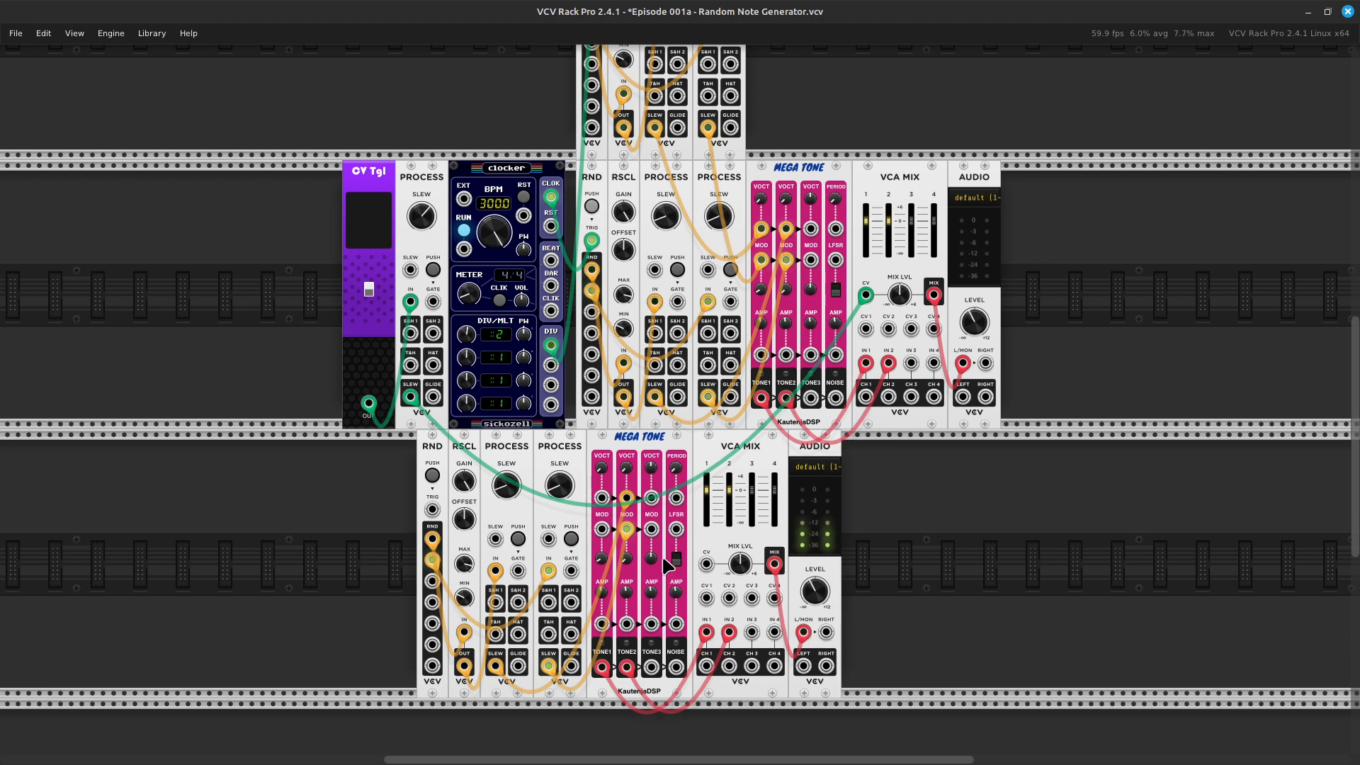
left_click_drag(664, 444, 829, 453)
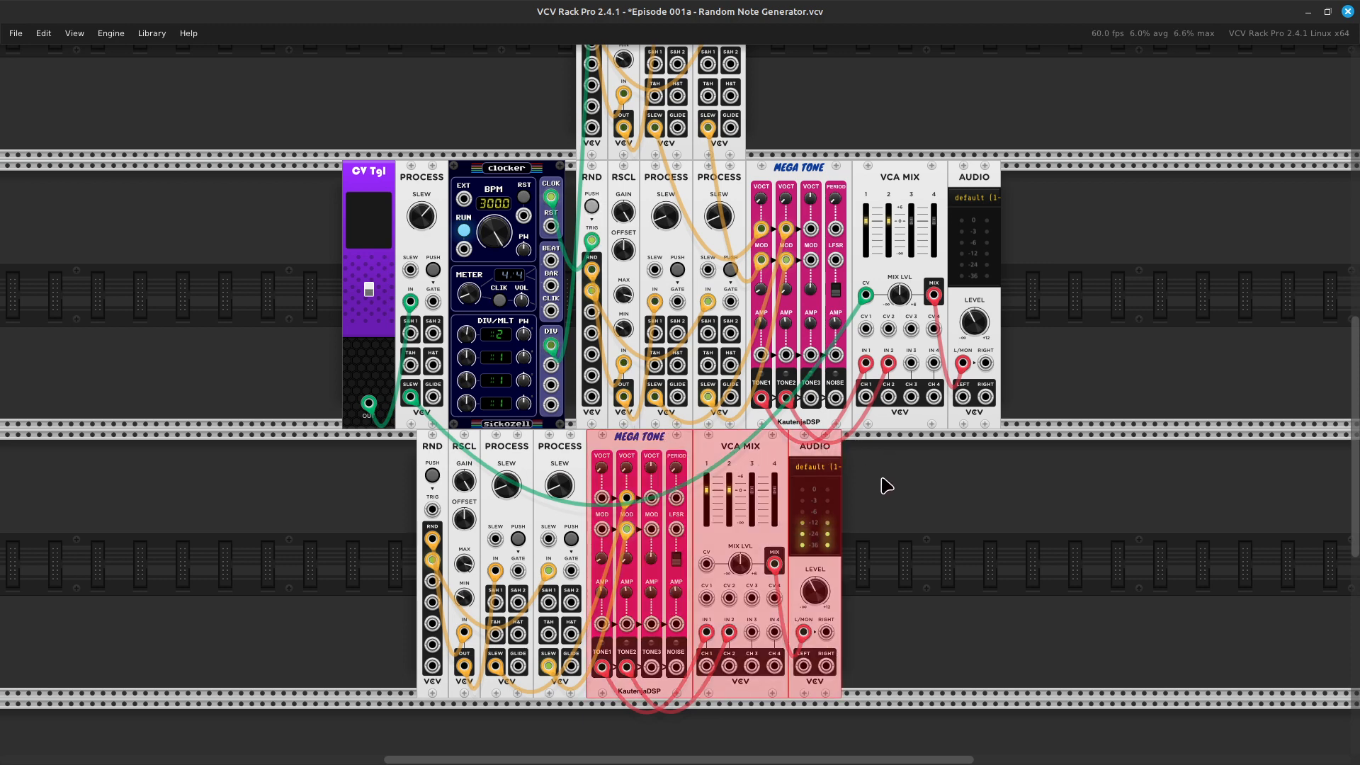
key("Delete")
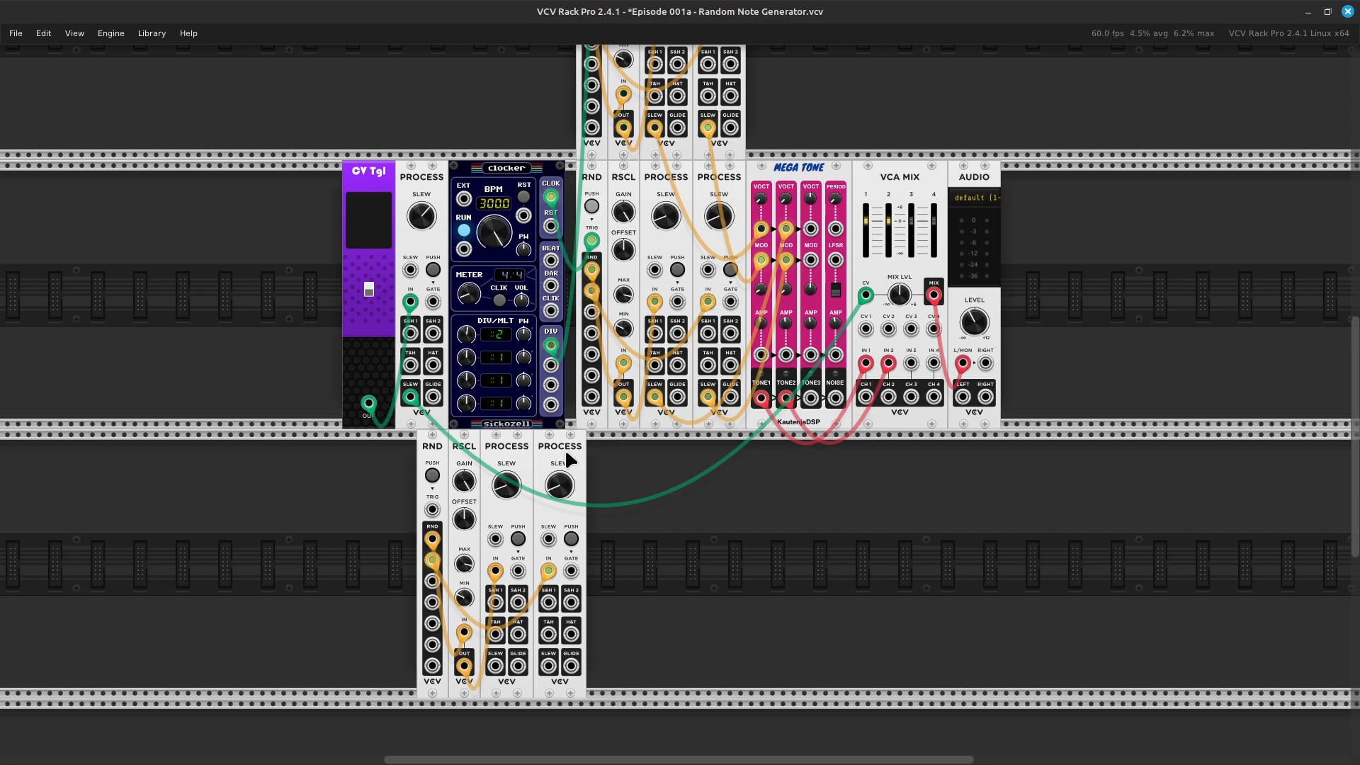
left_click_drag(564, 448, 597, 447)
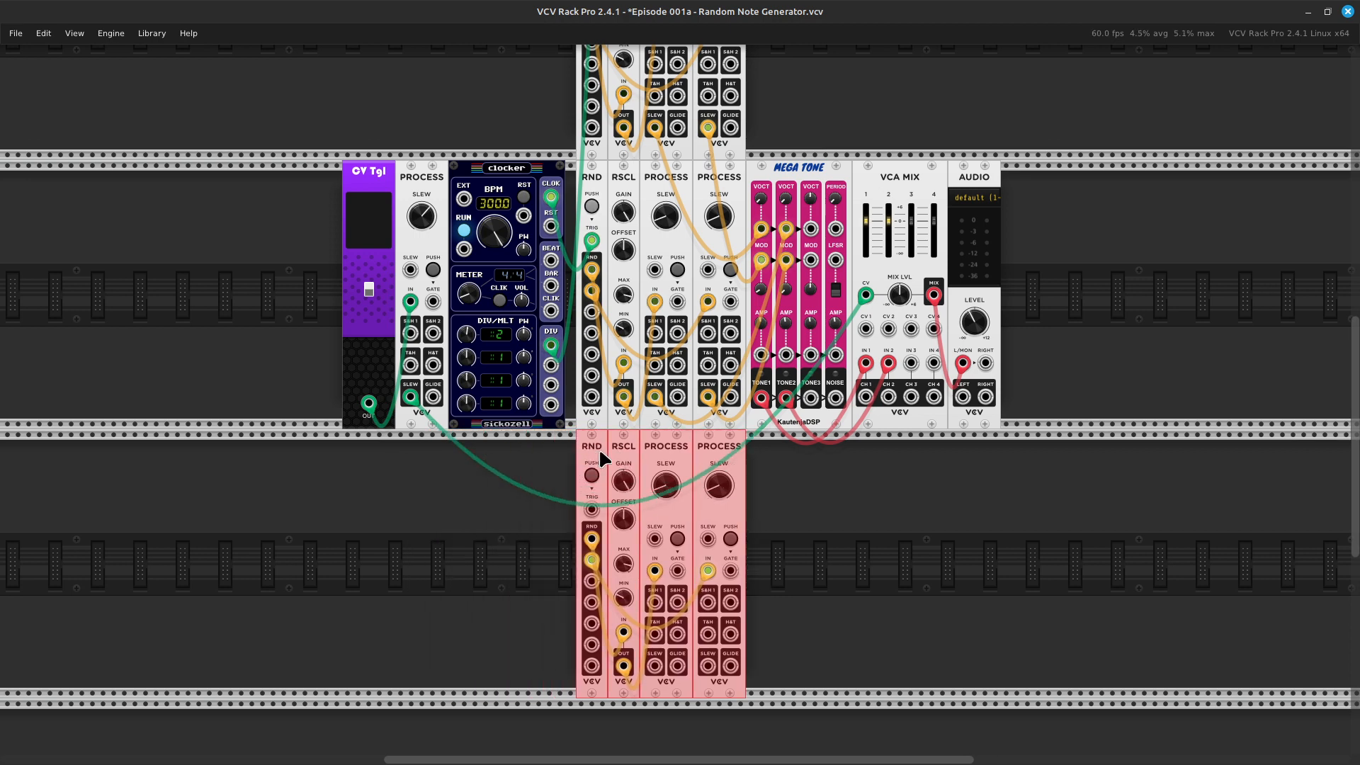
left_click(826, 563)
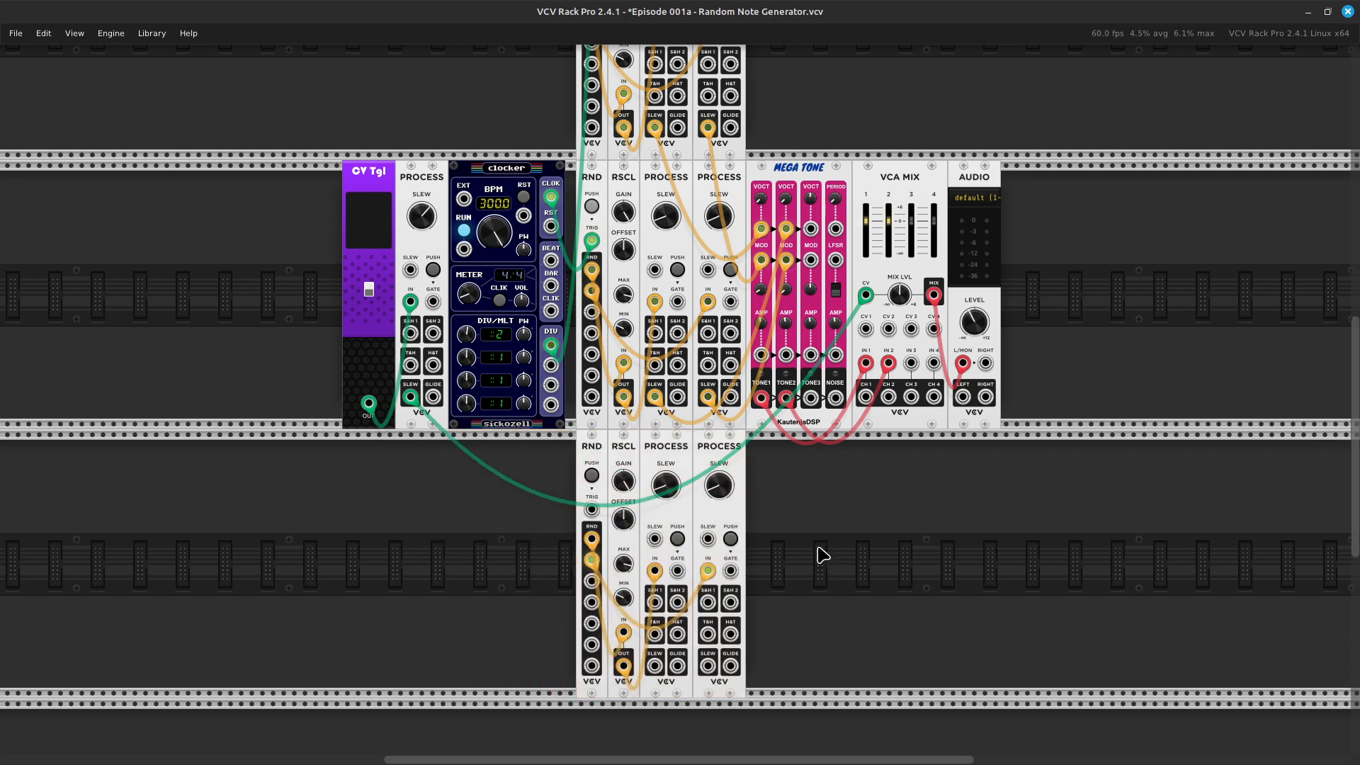
Try to start a yellow cable from the slew output of the bottom row's first PROCESS module
scroll(824, 555, "up", 5)
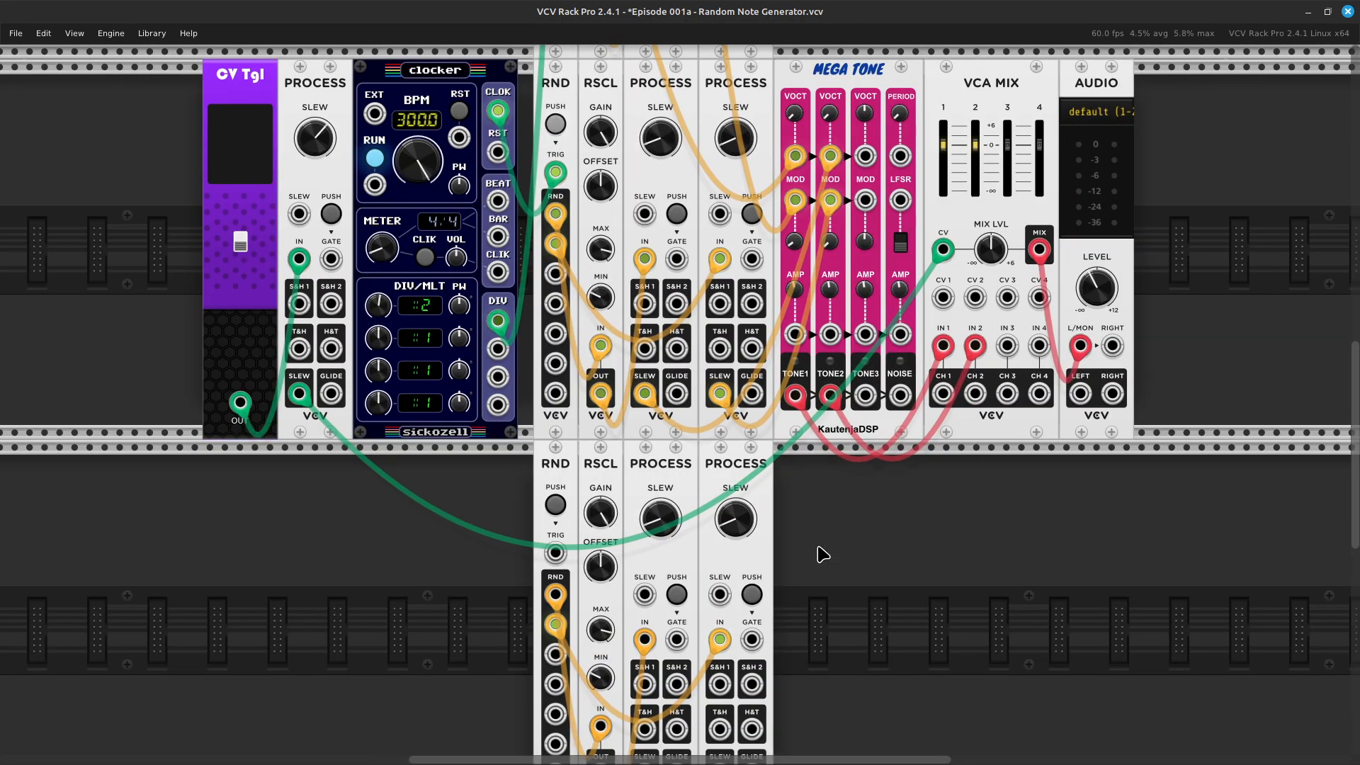
scroll(838, 532, "down", 4)
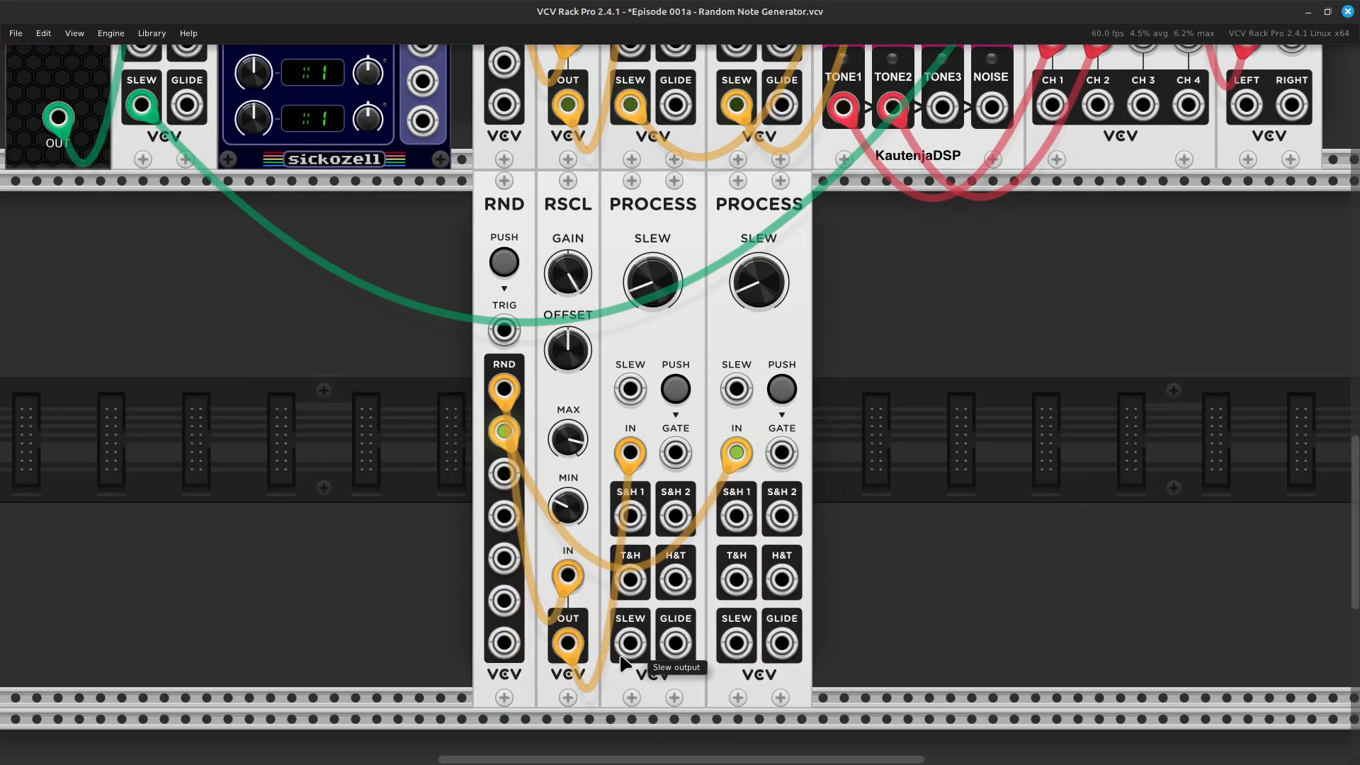
right_click(629, 648)
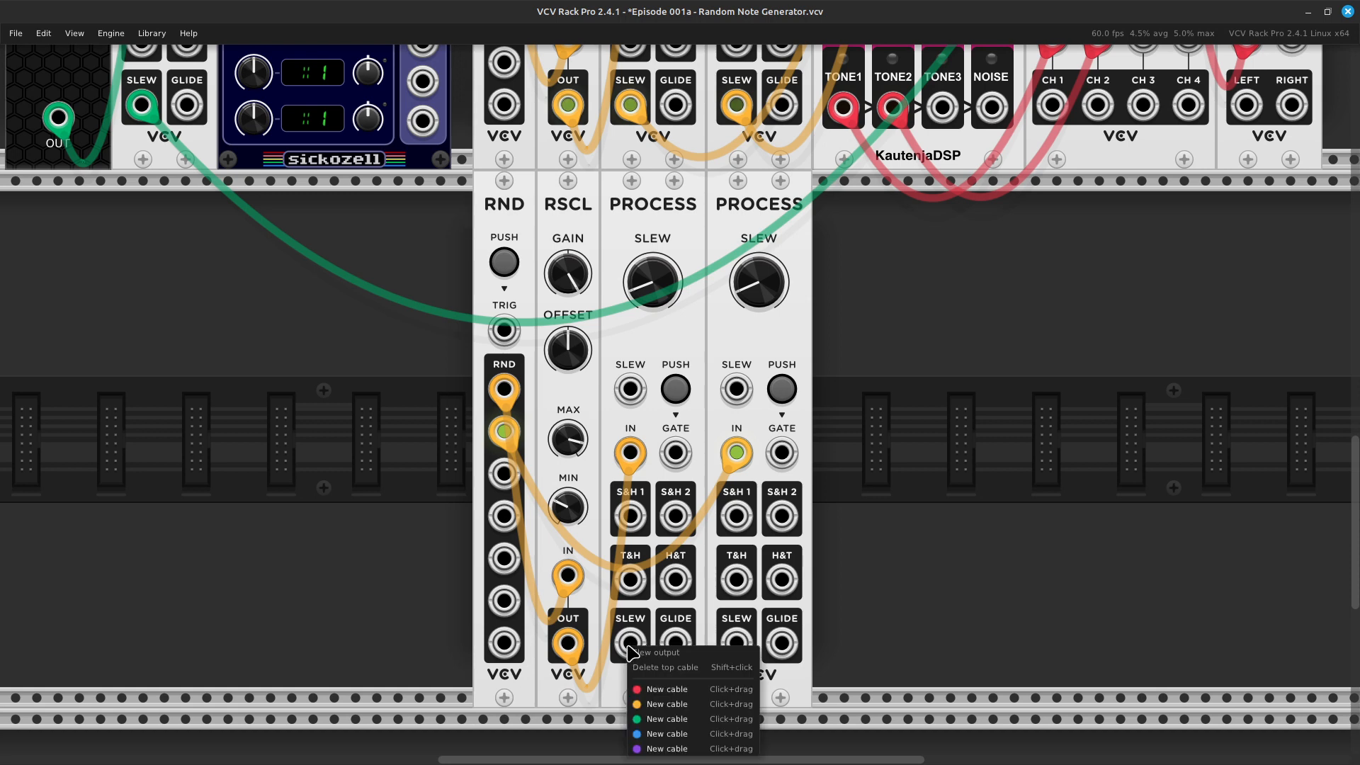
left_click(664, 705)
right_click(631, 649)
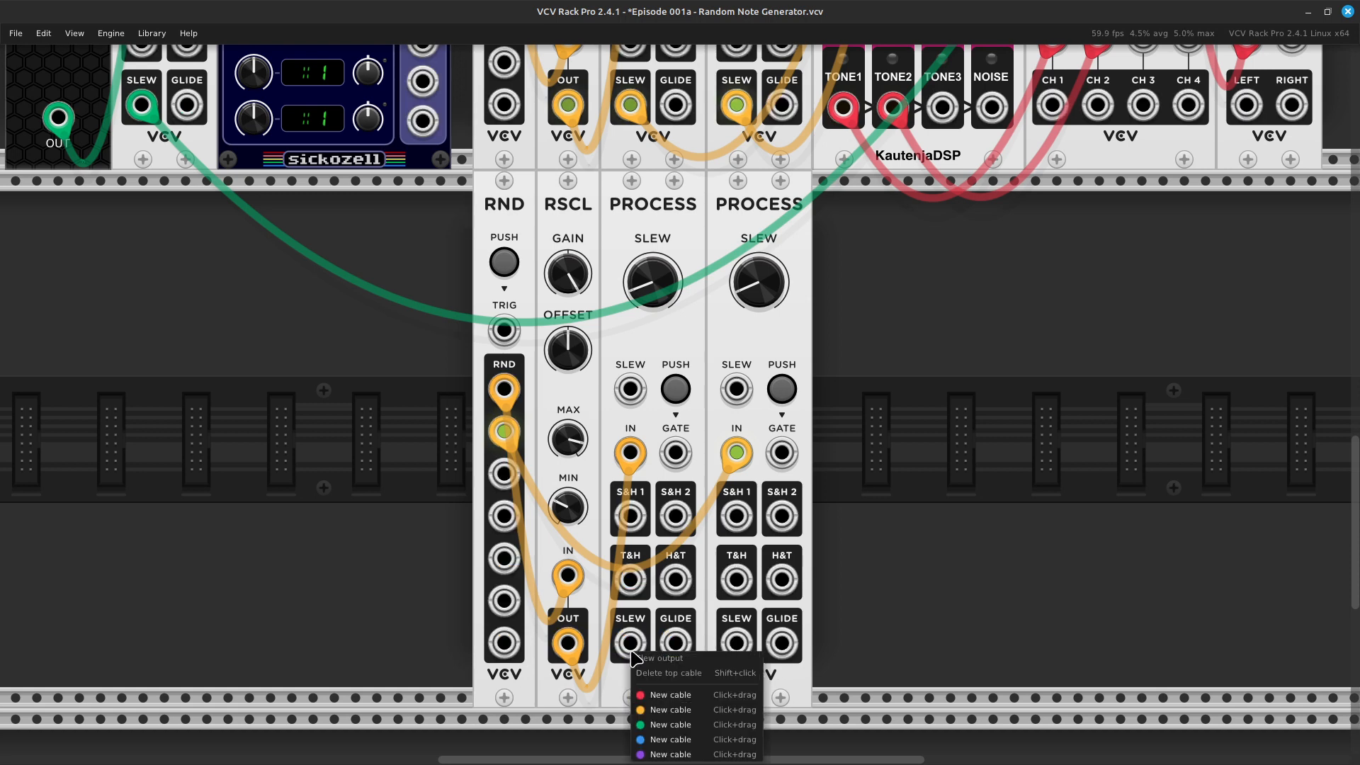
left_click(676, 713)
left_click_drag(676, 713, 730, 729)
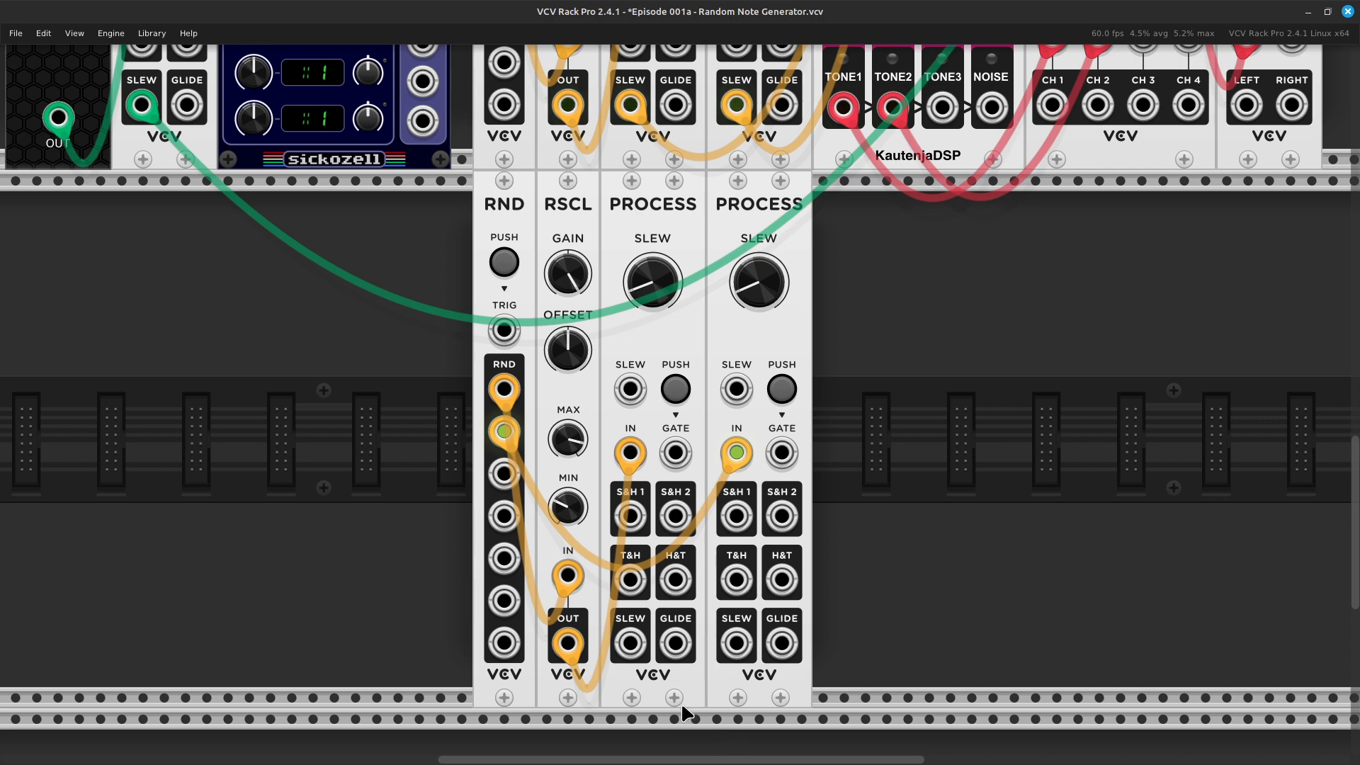
right_click(630, 649)
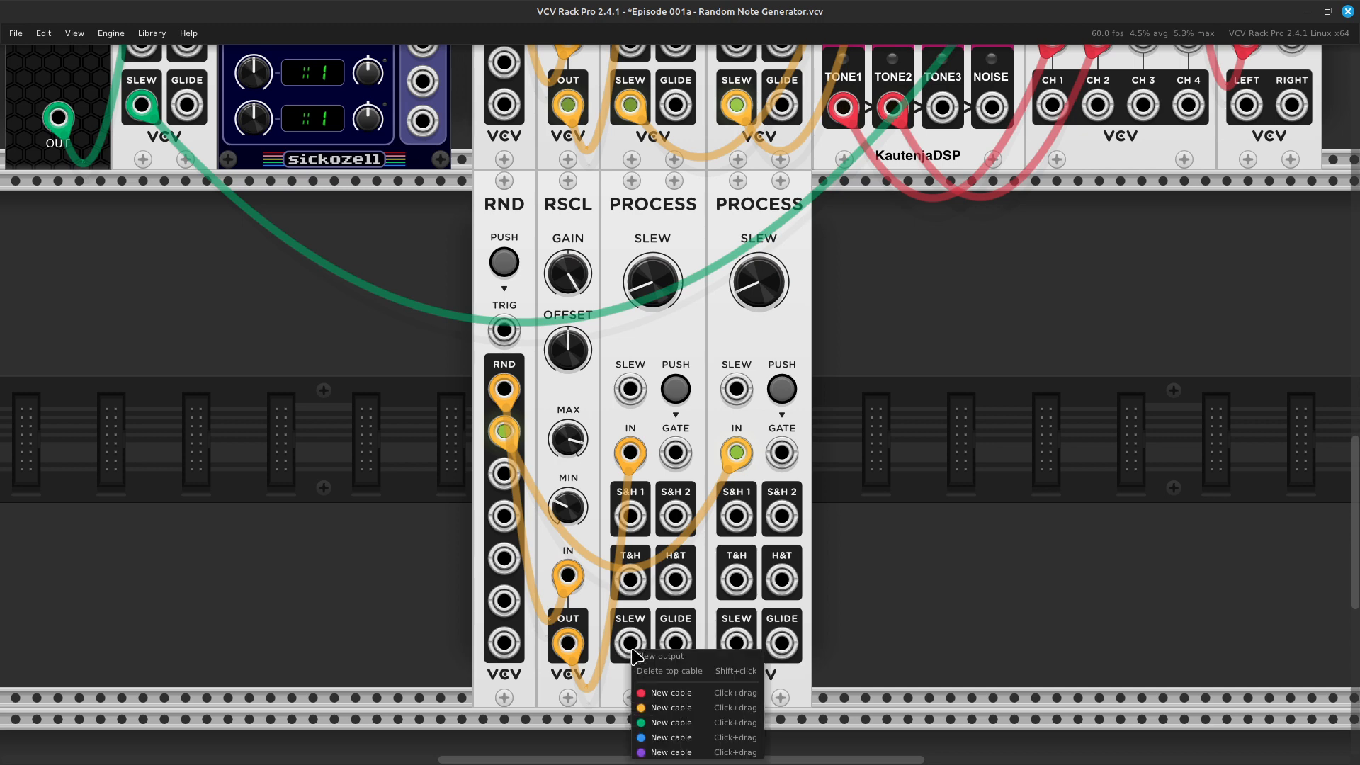
left_click(646, 708)
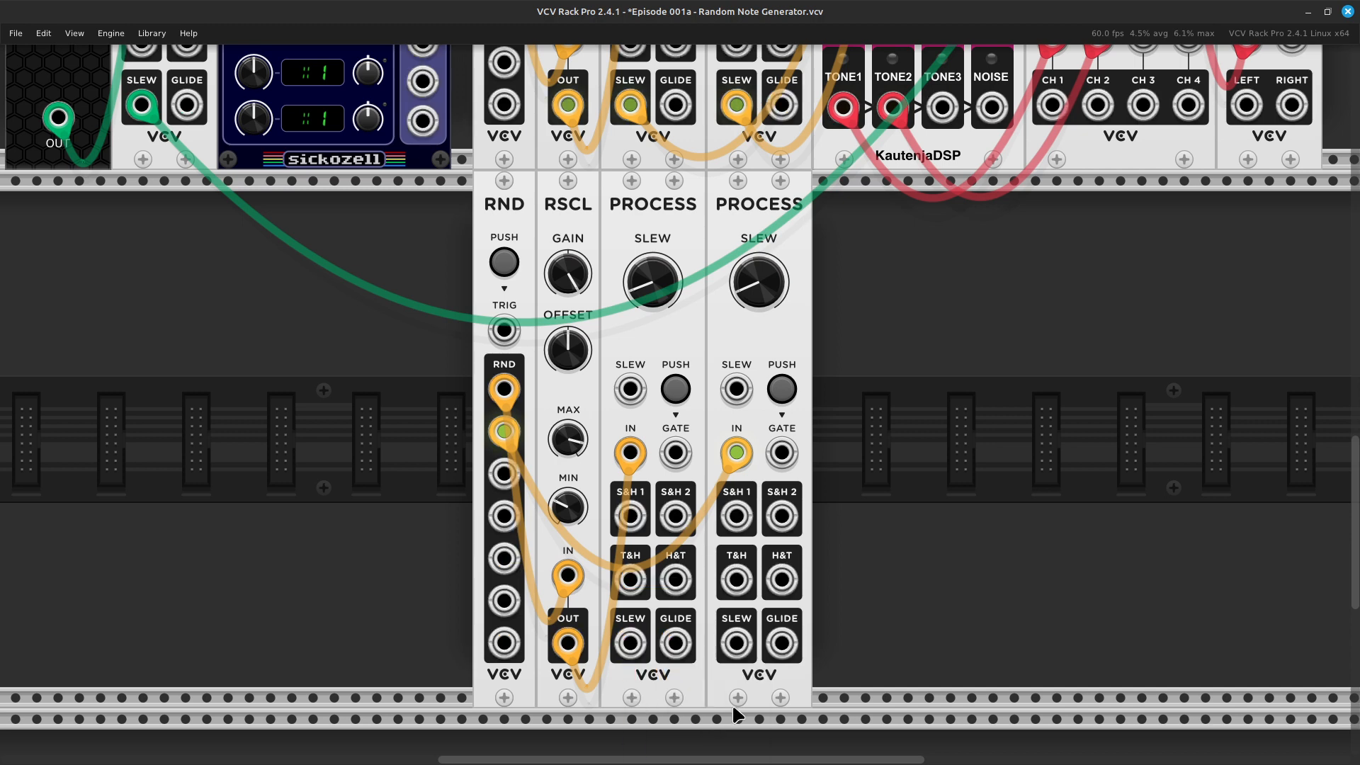
right_click(623, 652)
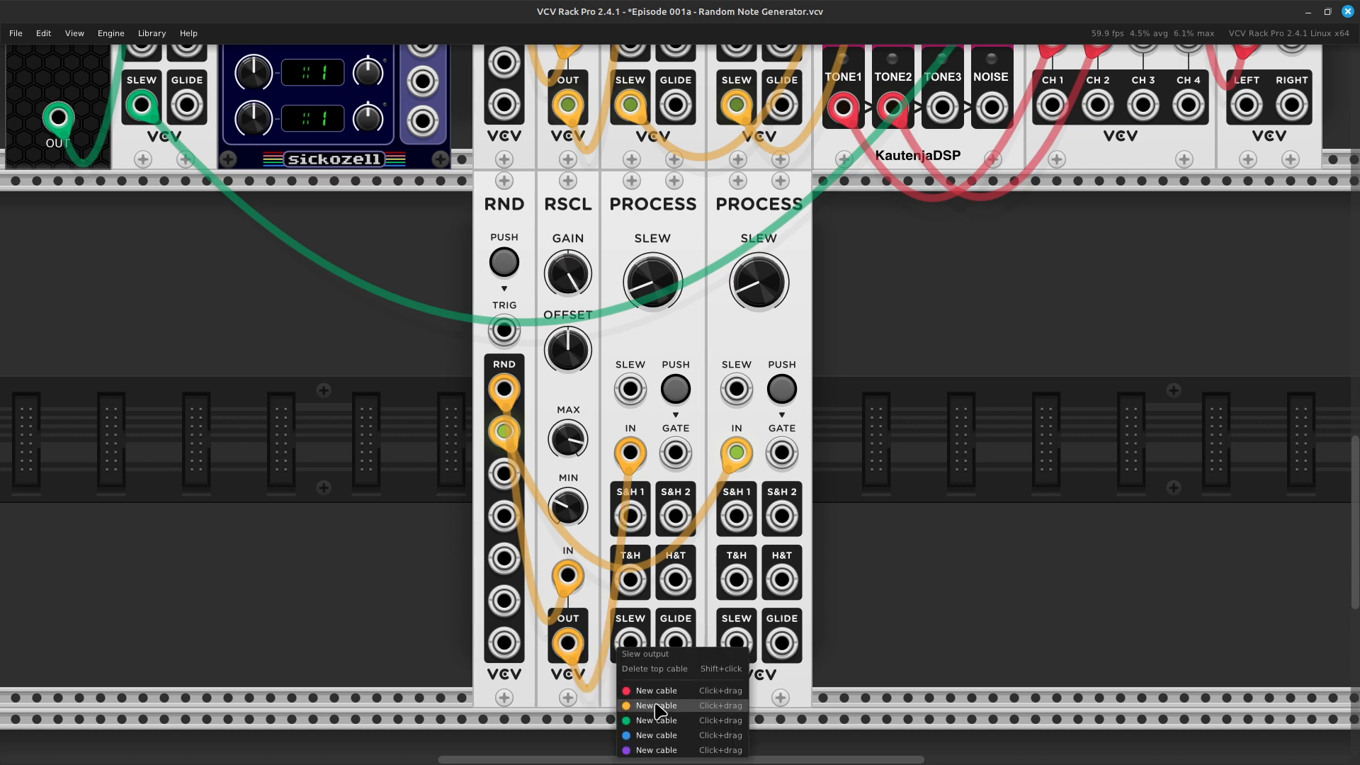
left_click(687, 736)
right_click(630, 646)
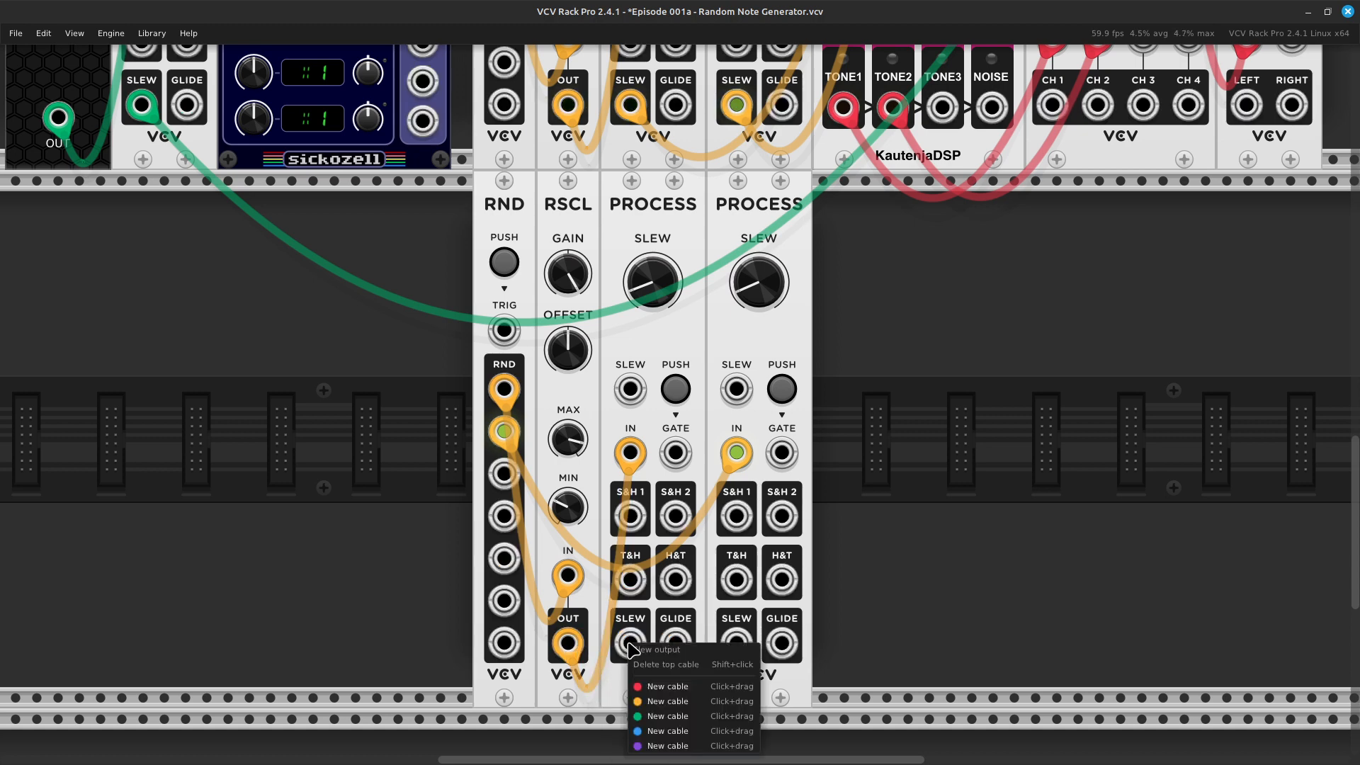
left_click(662, 701)
left_click_drag(662, 702, 755, 612)
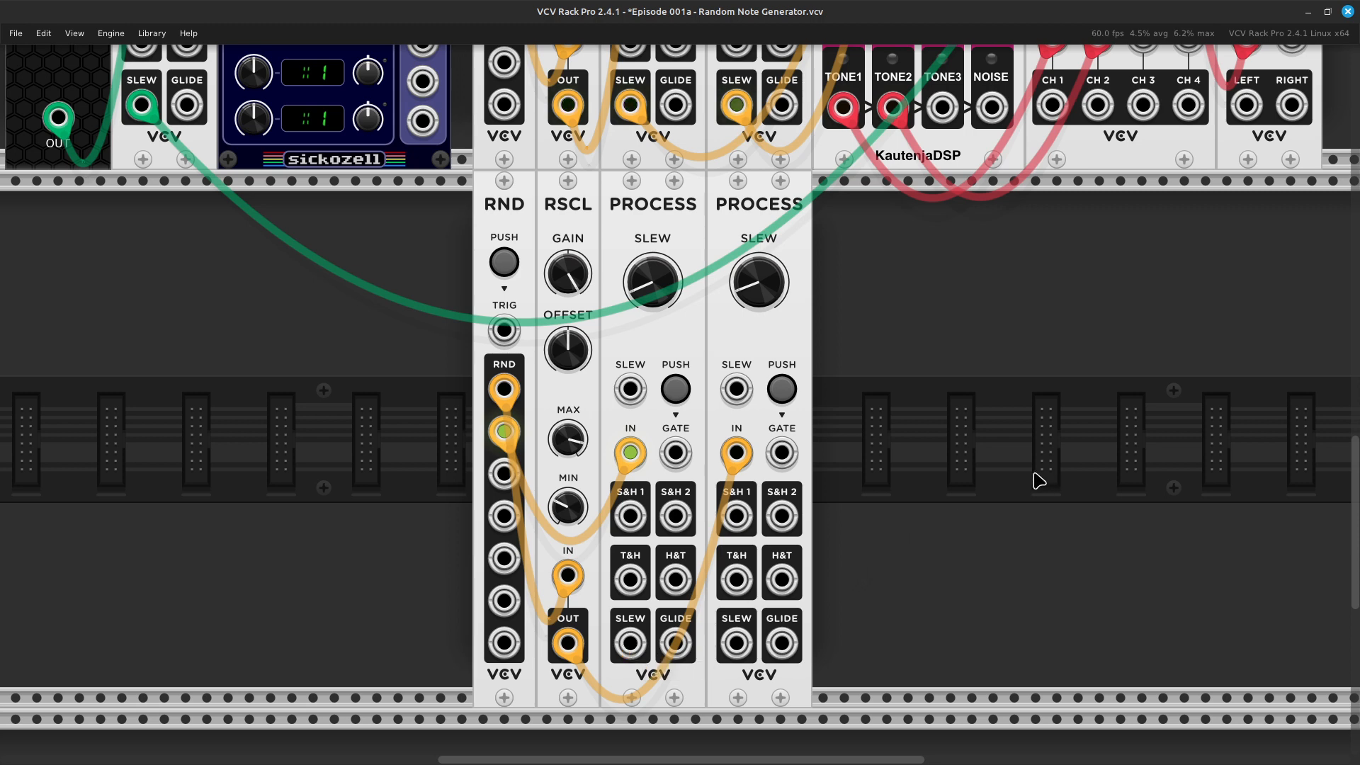
right_click(629, 645)
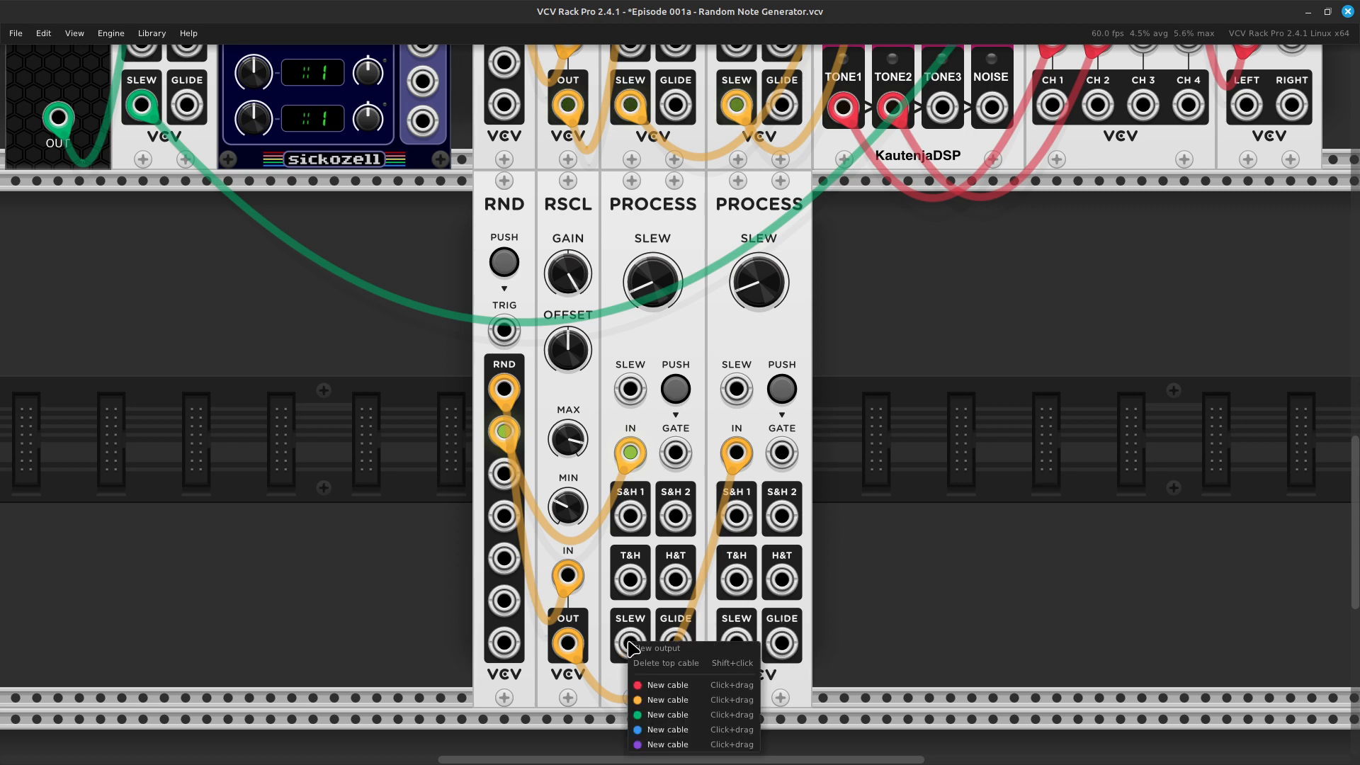
left_click(661, 696)
left_click_drag(676, 702, 789, 182)
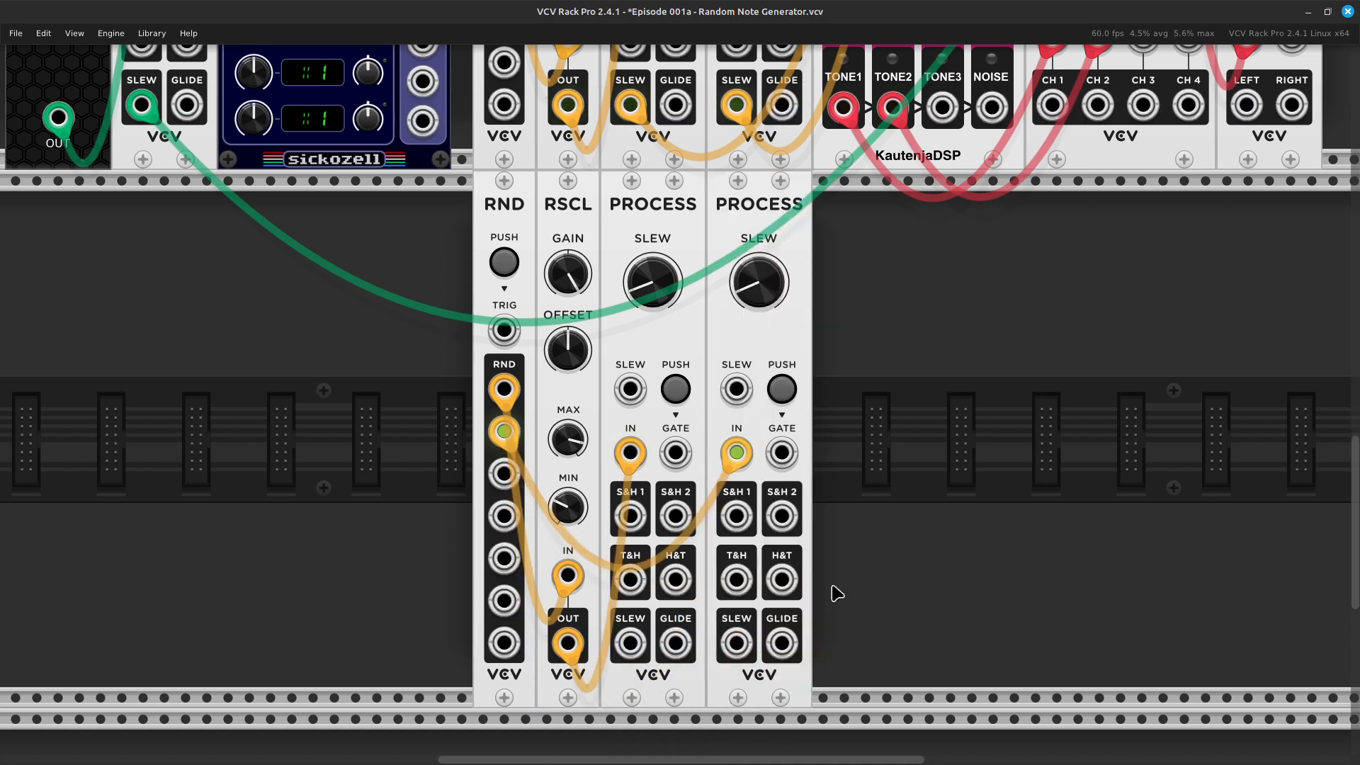
right_click(620, 662)
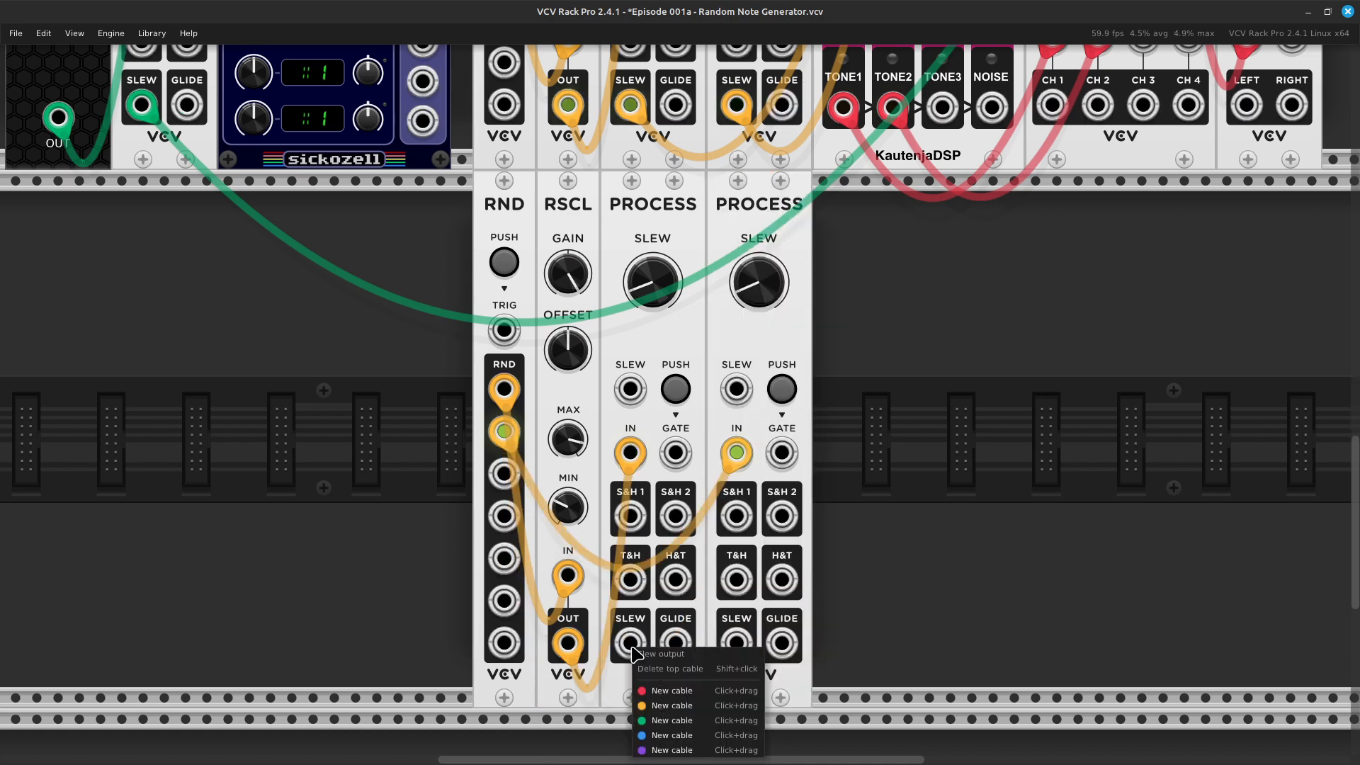
left_click(656, 715)
scroll(682, 695, "down", 5)
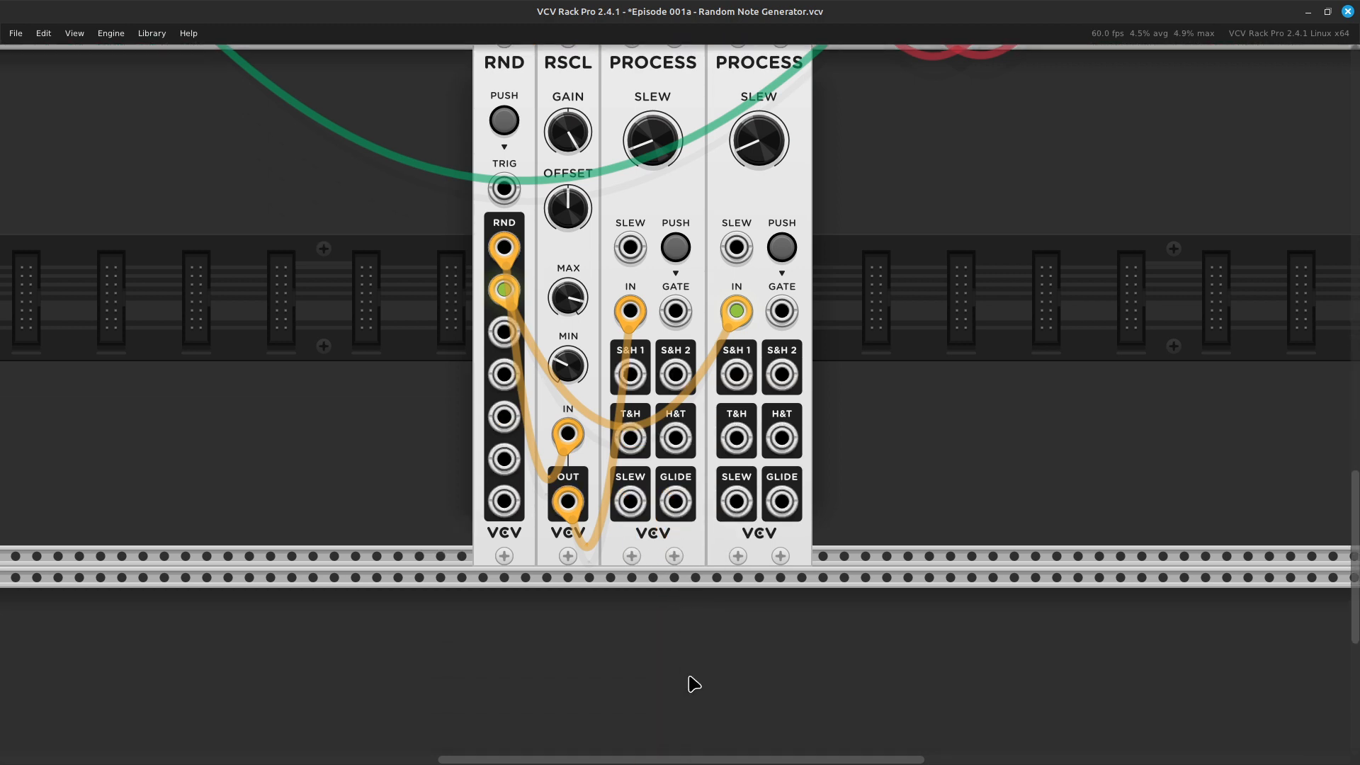
Run a yellow cable from the slew output of the bottom row's first PROCESS to MEGA TONE's third VOCT input
right_click(641, 410)
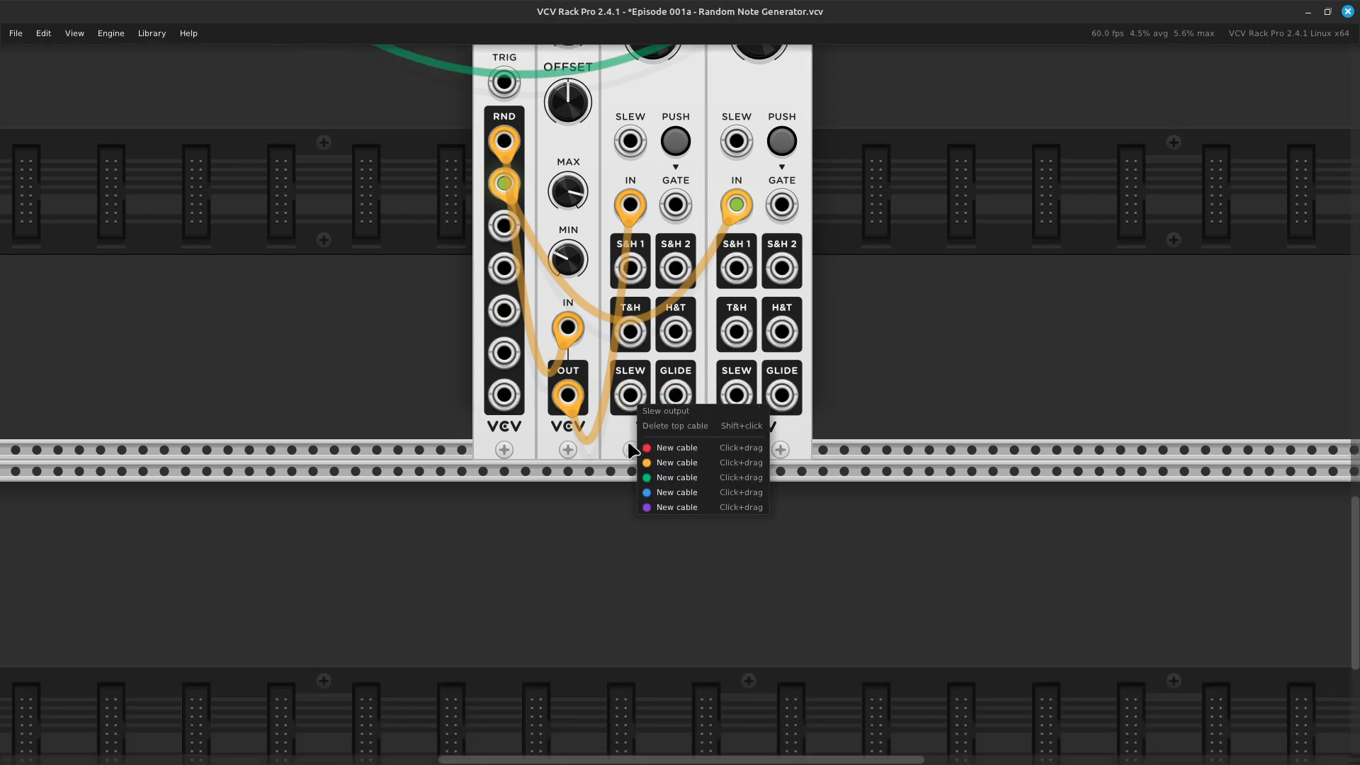
left_click(658, 476)
left_click_drag(780, 500, 936, 162)
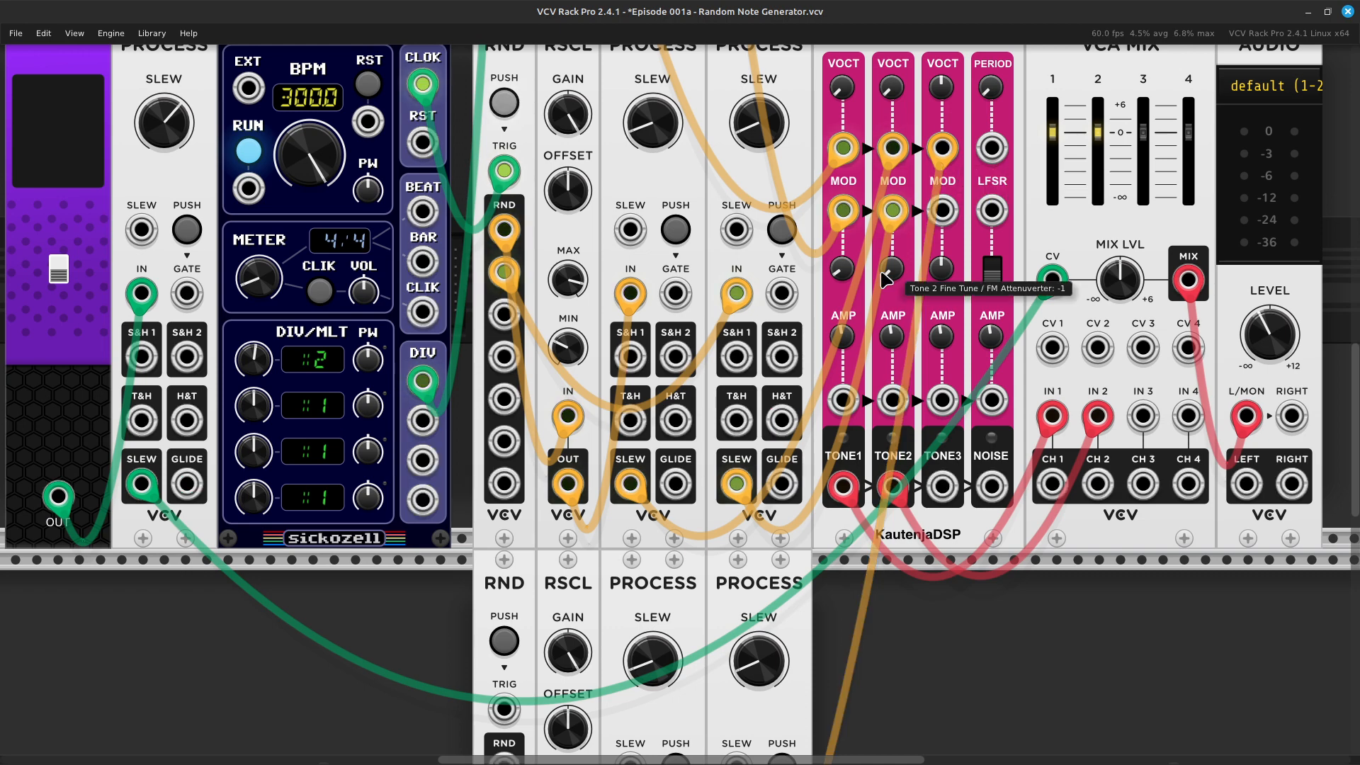
Cable the bottom row's second PROCESS slew output to MEGA TONE's third MOD input, and unplug the cable from its third VOCT input
scroll(885, 298, "down", 10)
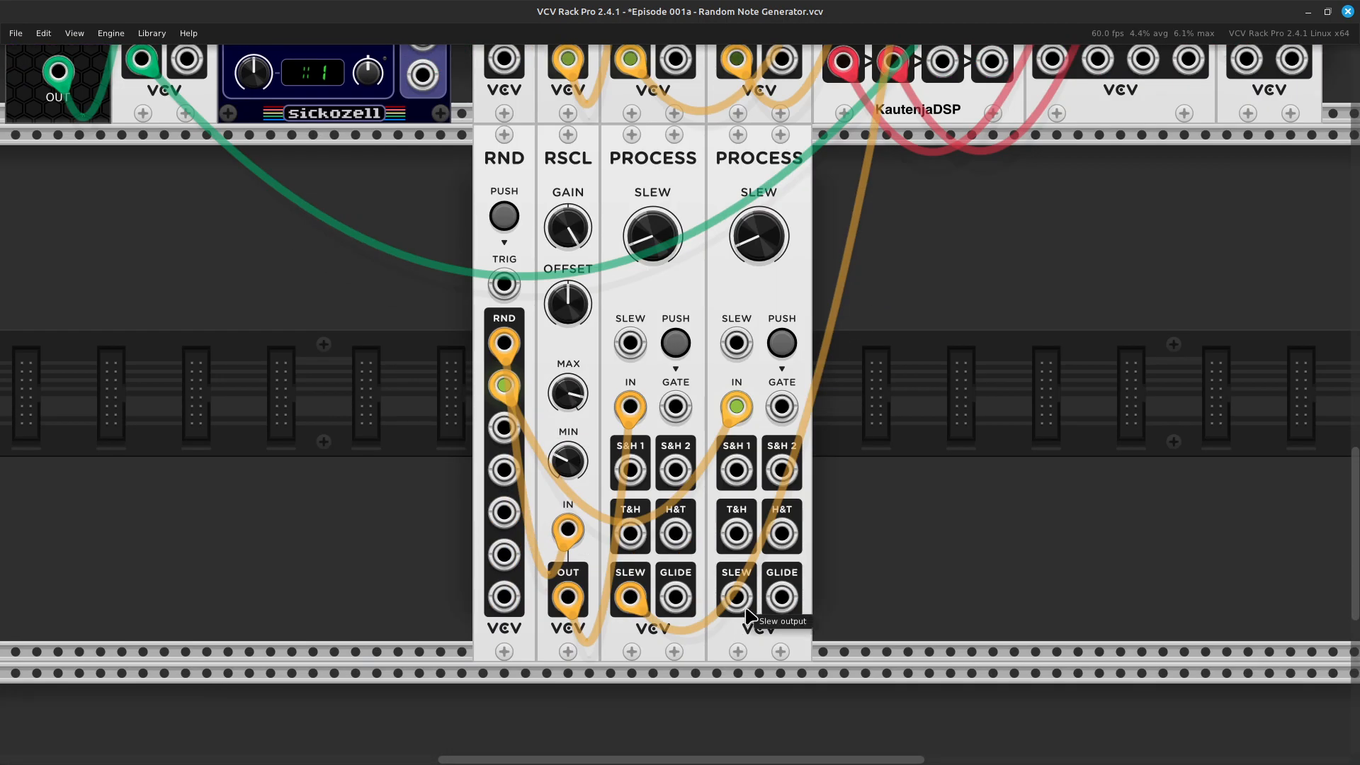
right_click(736, 602)
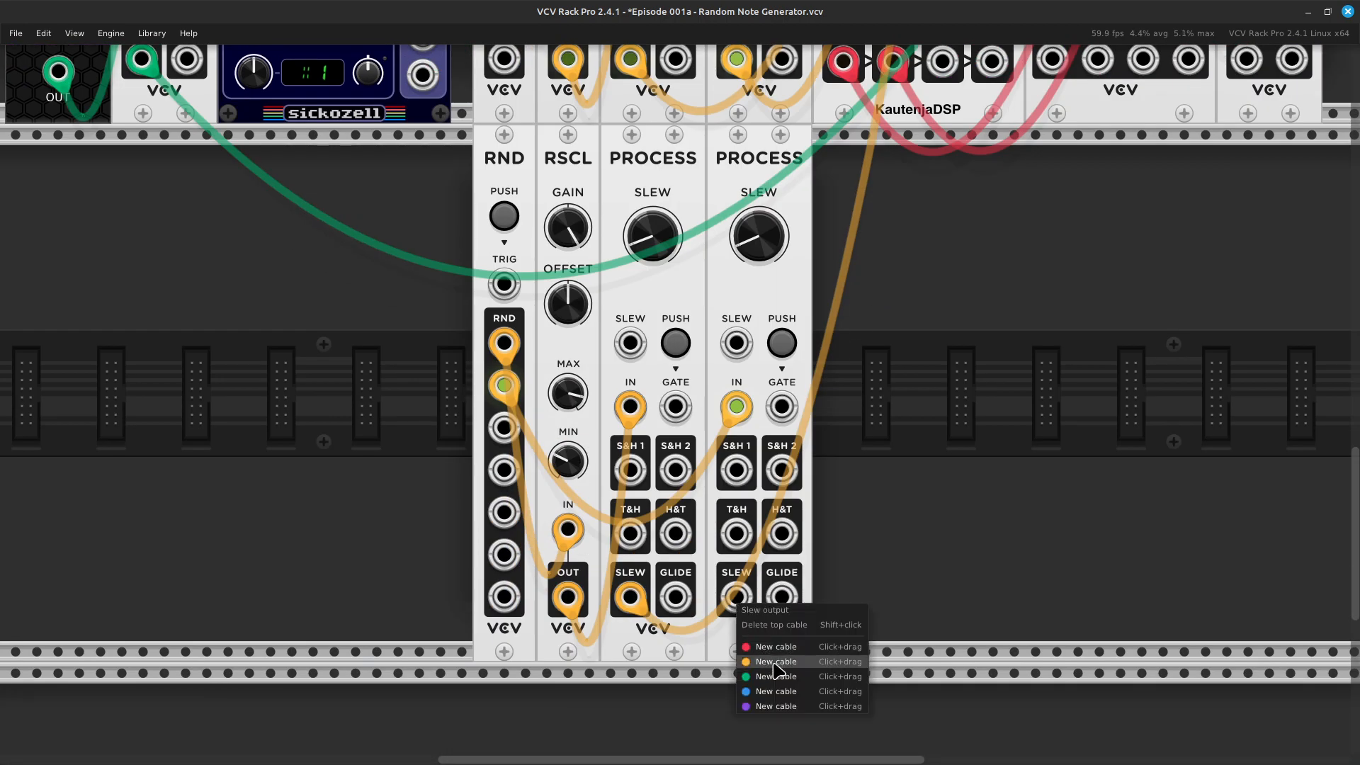
left_click_drag(772, 663, 945, 362)
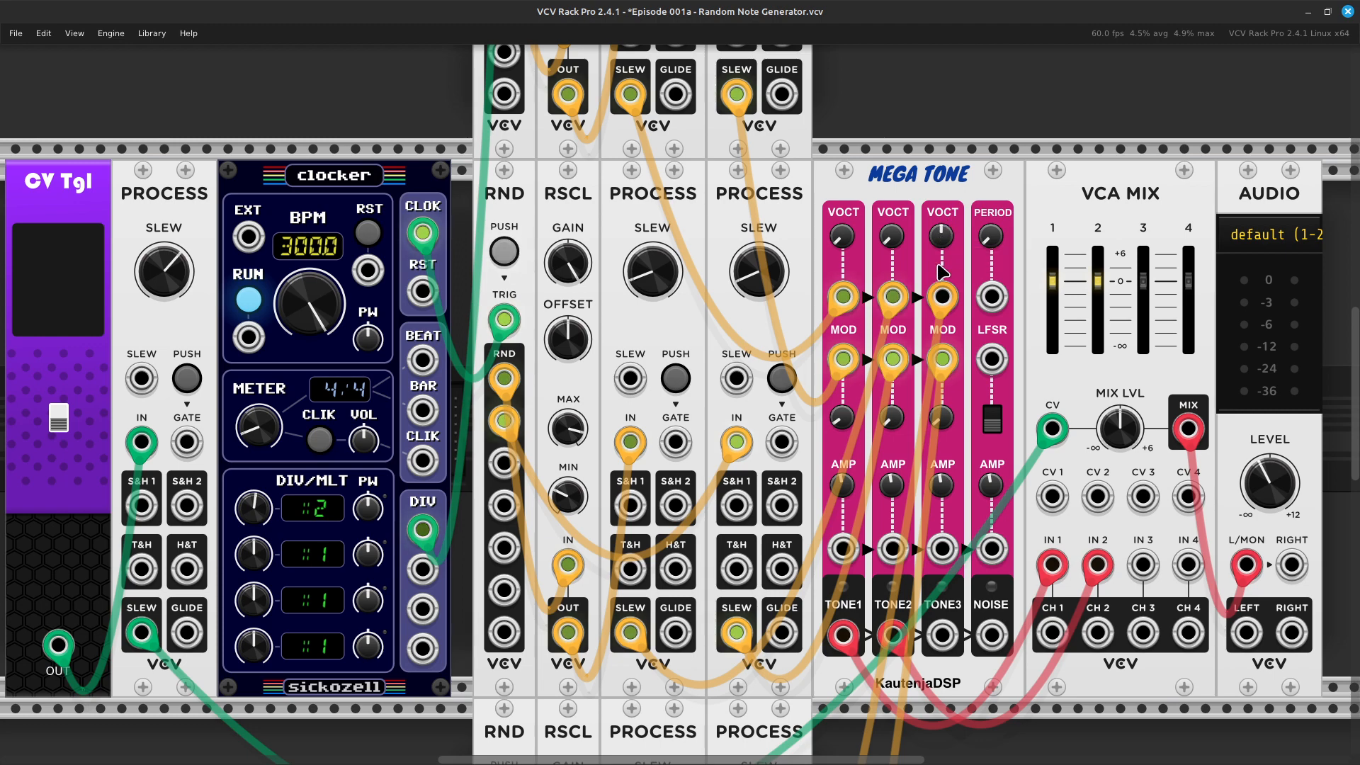
left_click_drag(940, 294, 930, 259)
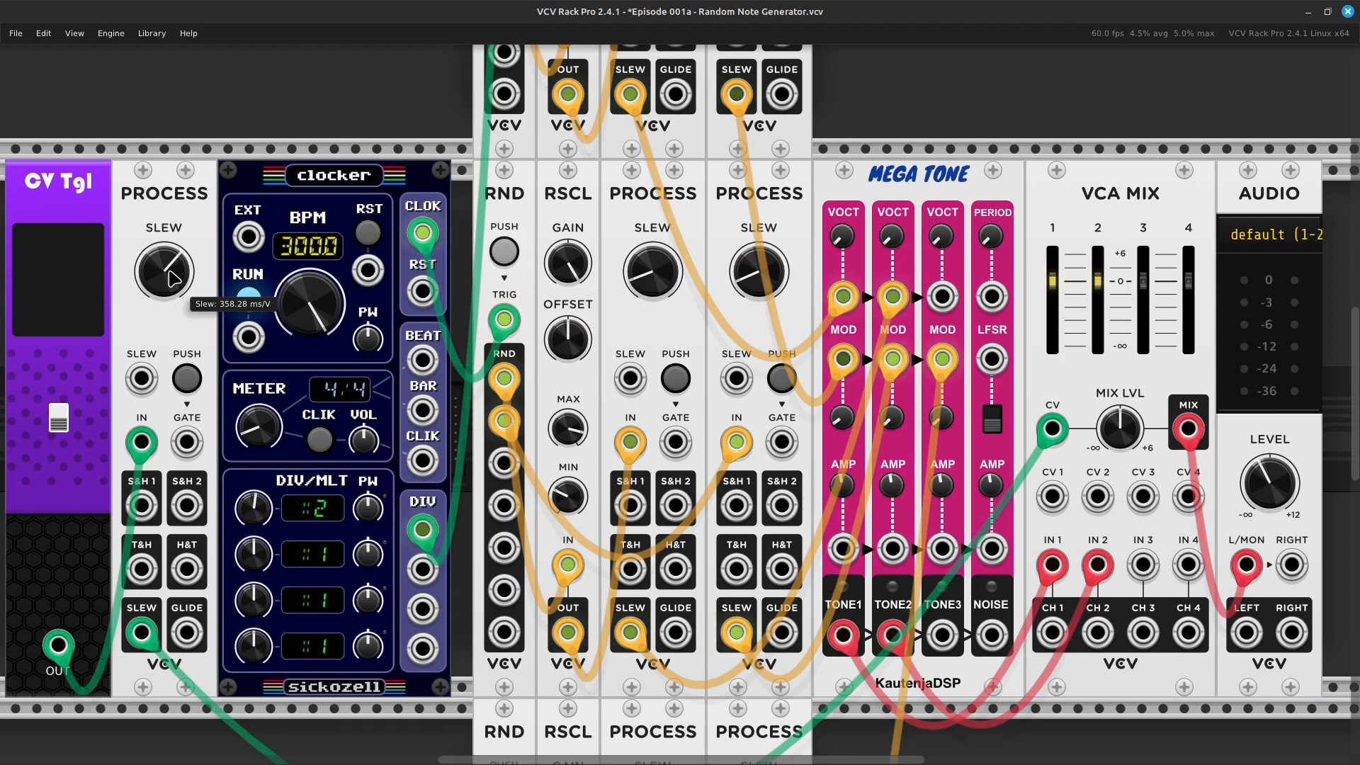
Run a green cable from clocker's second DIV output to the bottom RND's TRIG input, and set clocker's second DIV/MLT ratio to a red 2
key("Left")
key("Down")
key("Down")
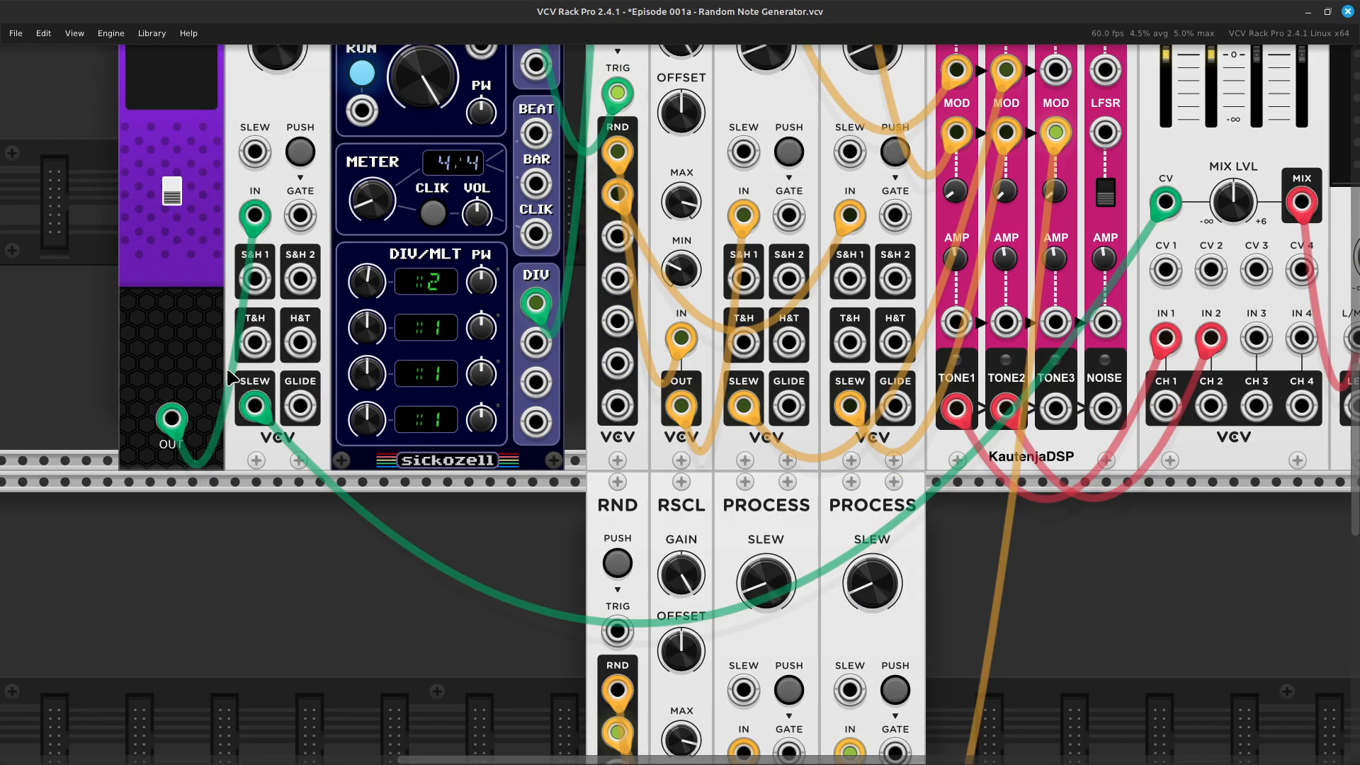
right_click(547, 346)
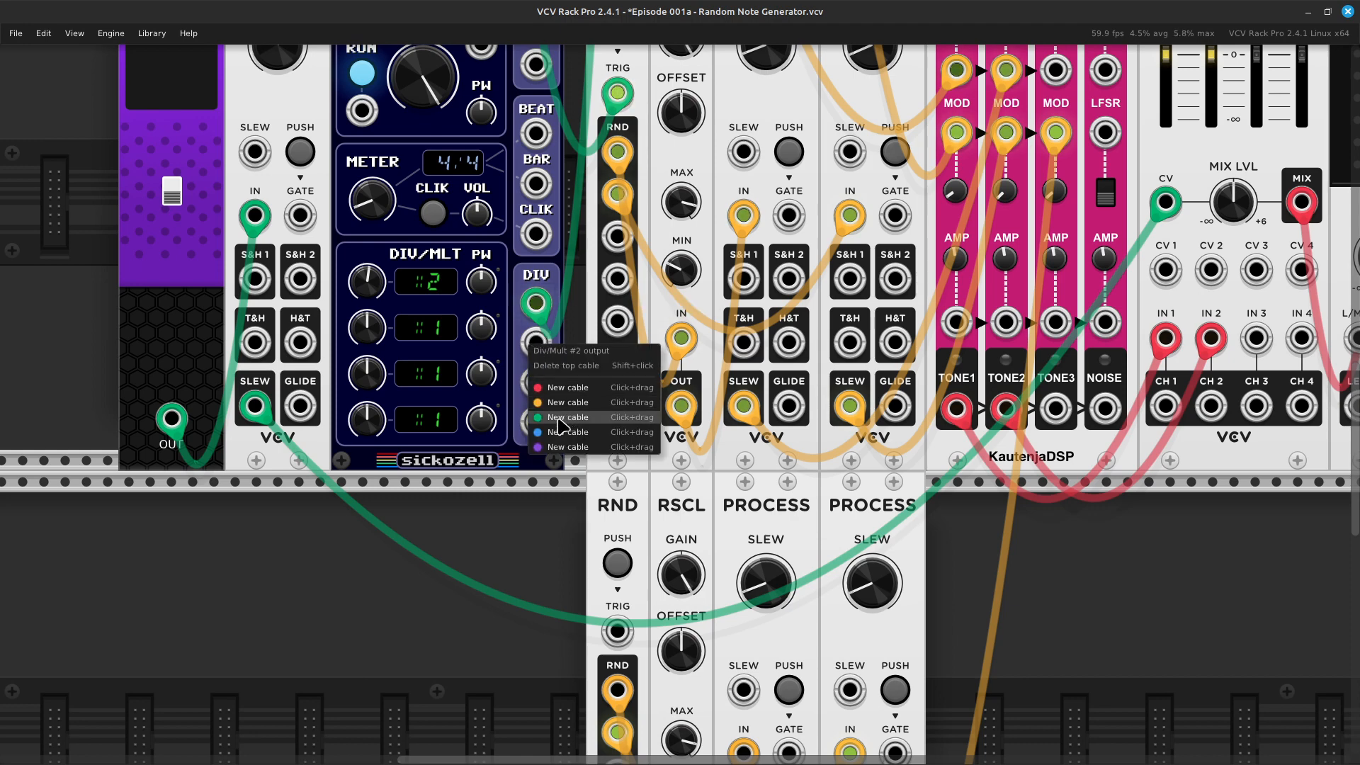
left_click_drag(560, 425, 481, 450)
key("Right")
key("Down")
key("Down")
key("Down")
scroll(370, 495, "up", 3)
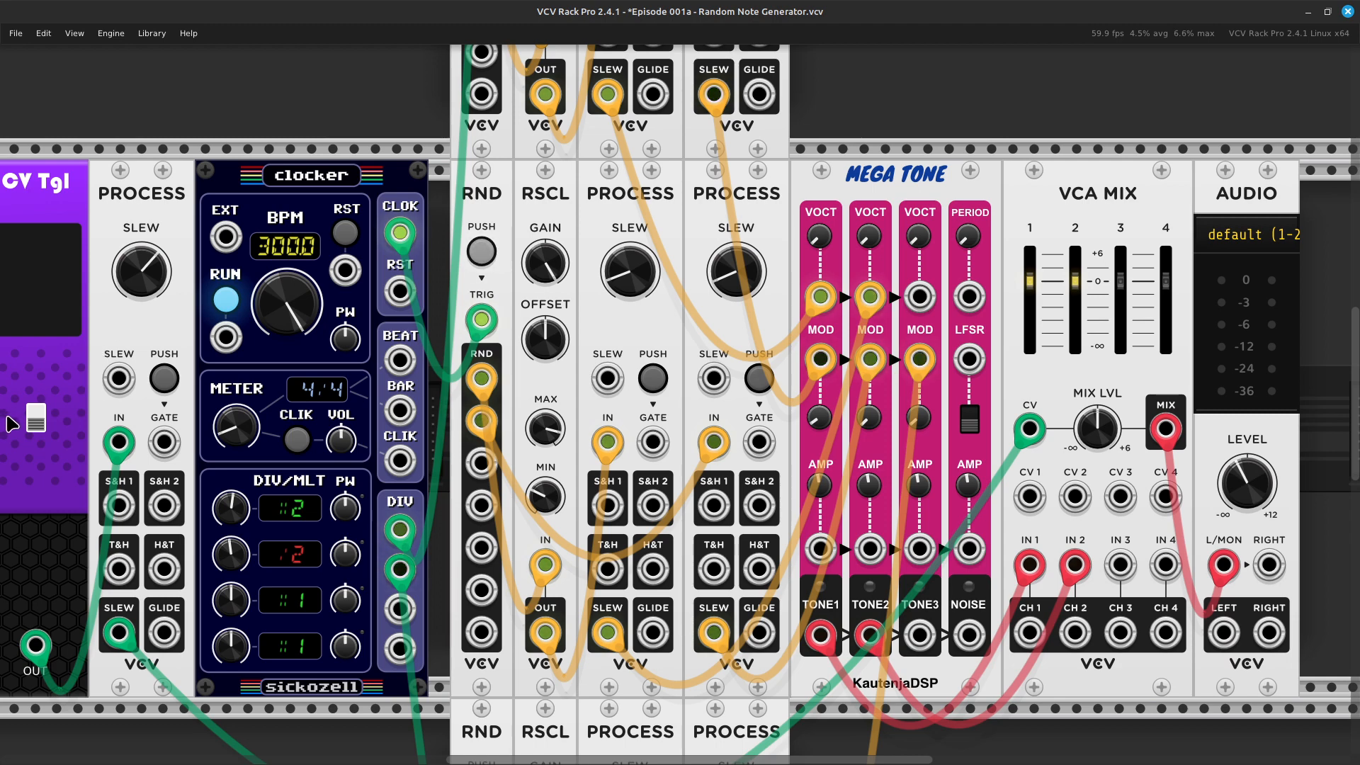
Toggle the CV Tgl switch to audition the patch and look over all three rows of voices
left_click(33, 419)
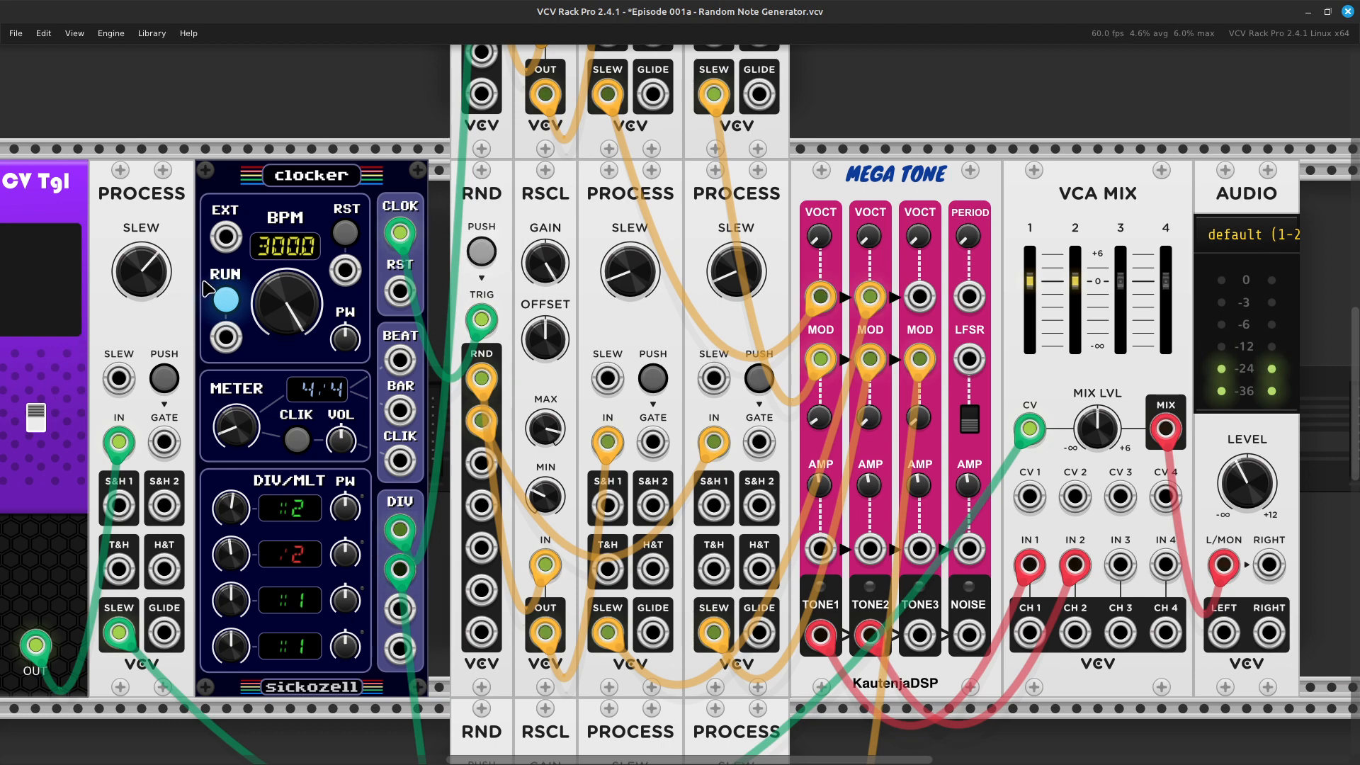
scroll(212, 287, "down", 6)
scroll(230, 279, "up", 6)
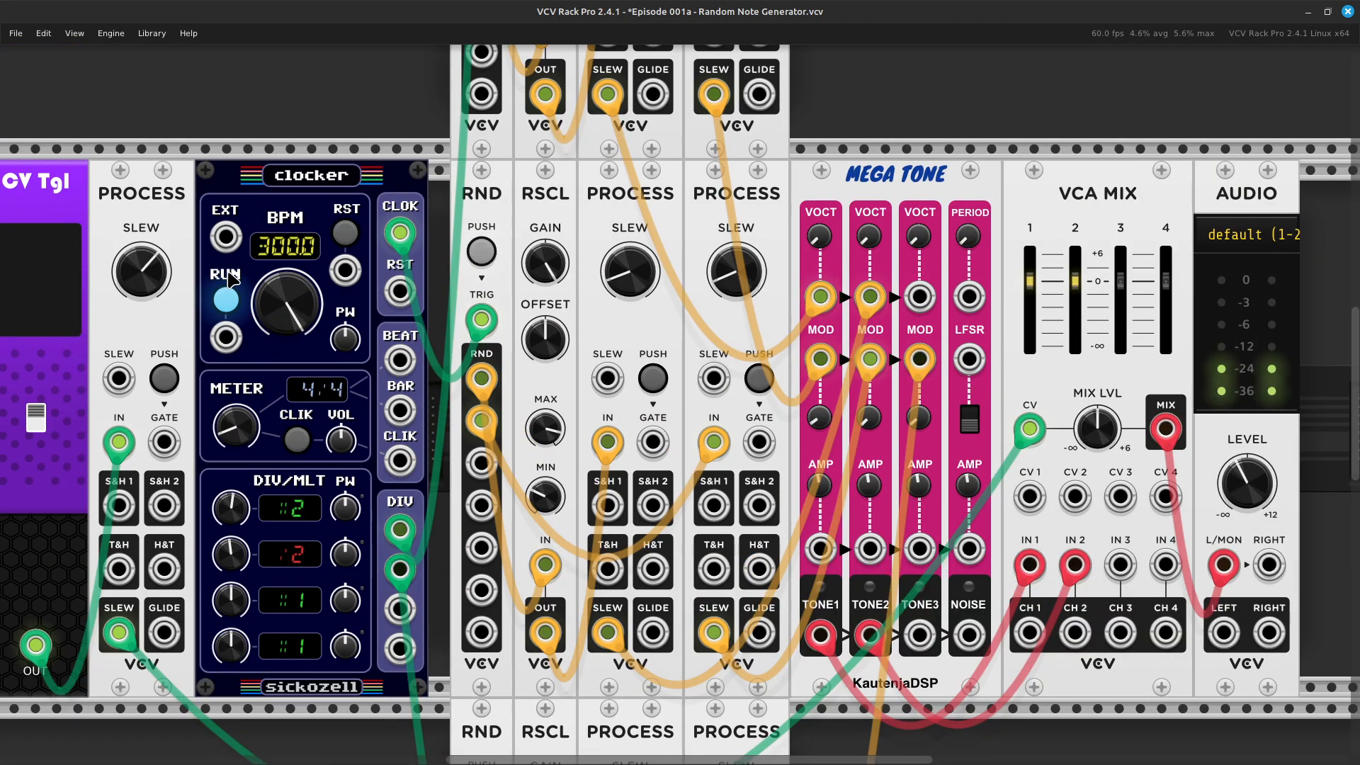
key("ctrl+minus")
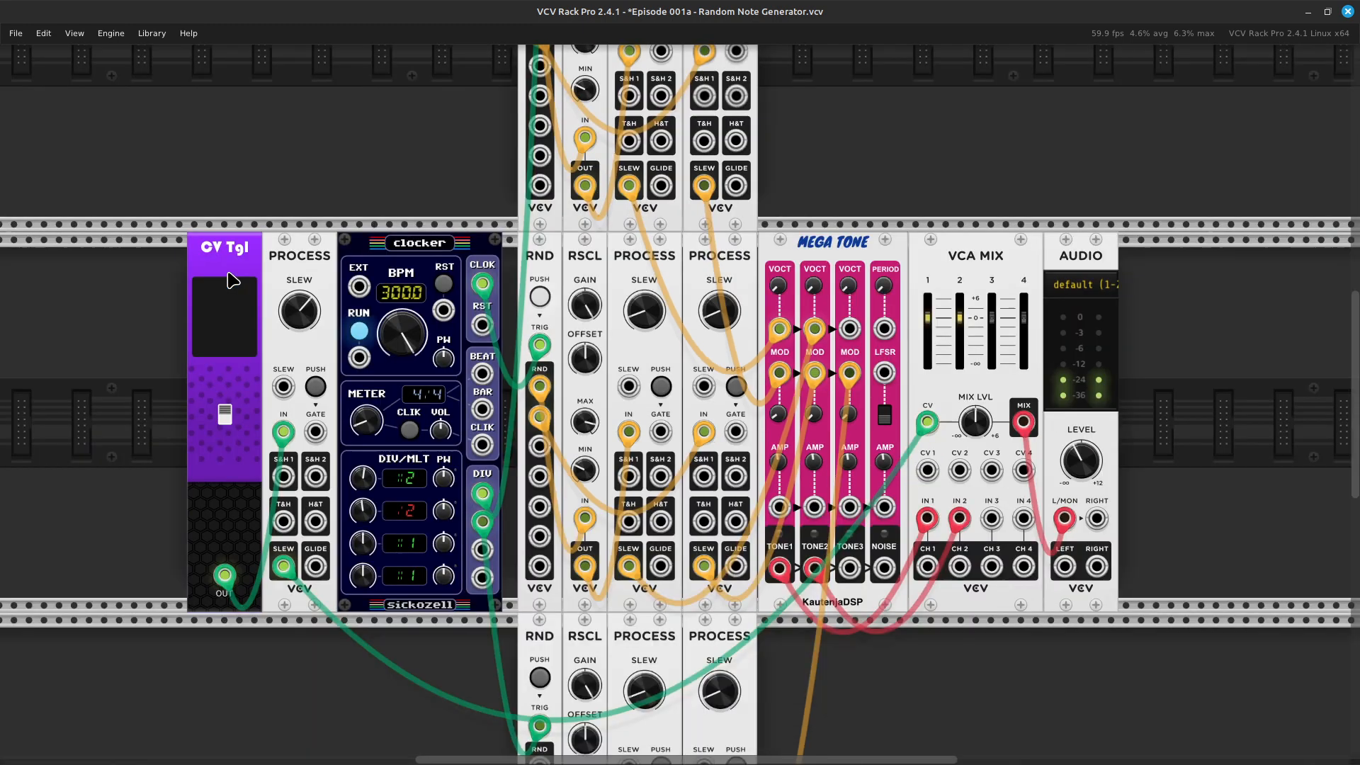
key("ctrl+minus")
key("ctrl+minus")
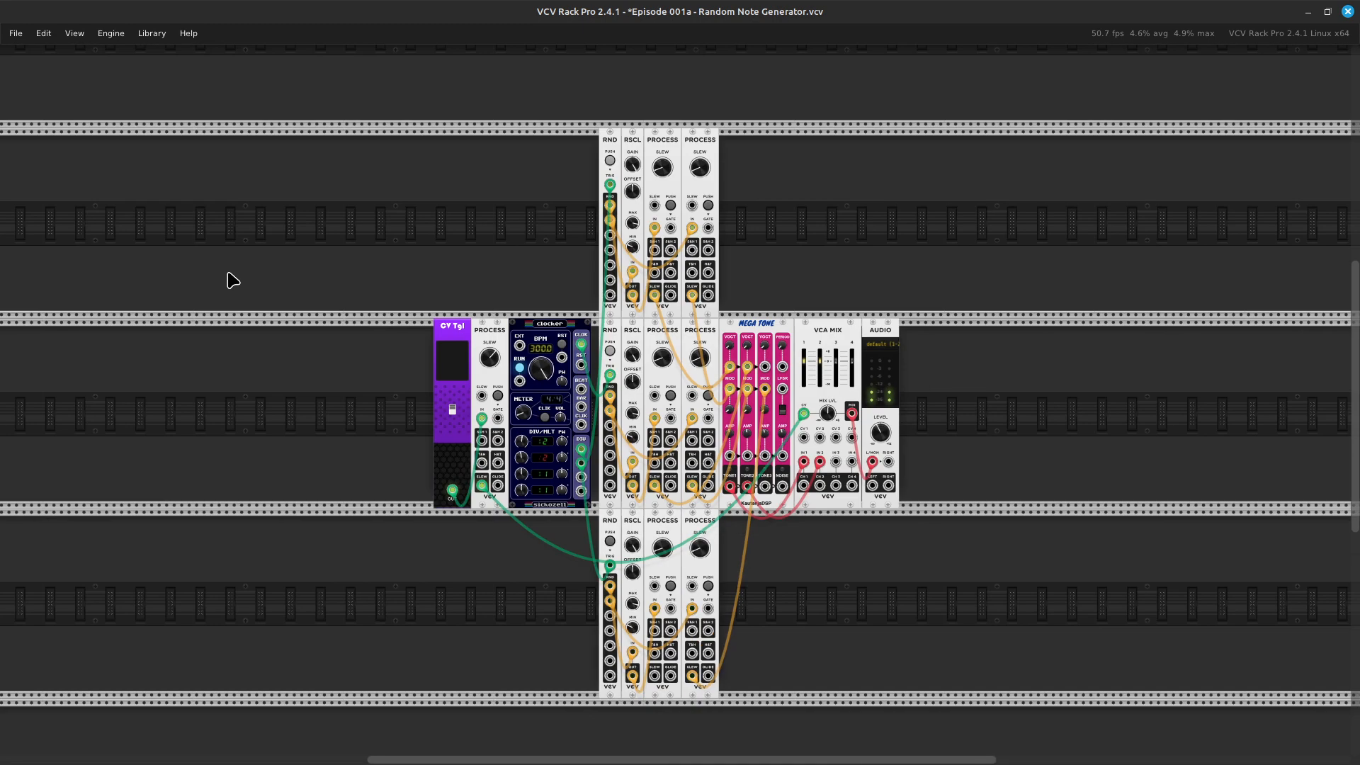
key("ctrl+equal")
key("ctrl+minus")
key("ctrl+equal")
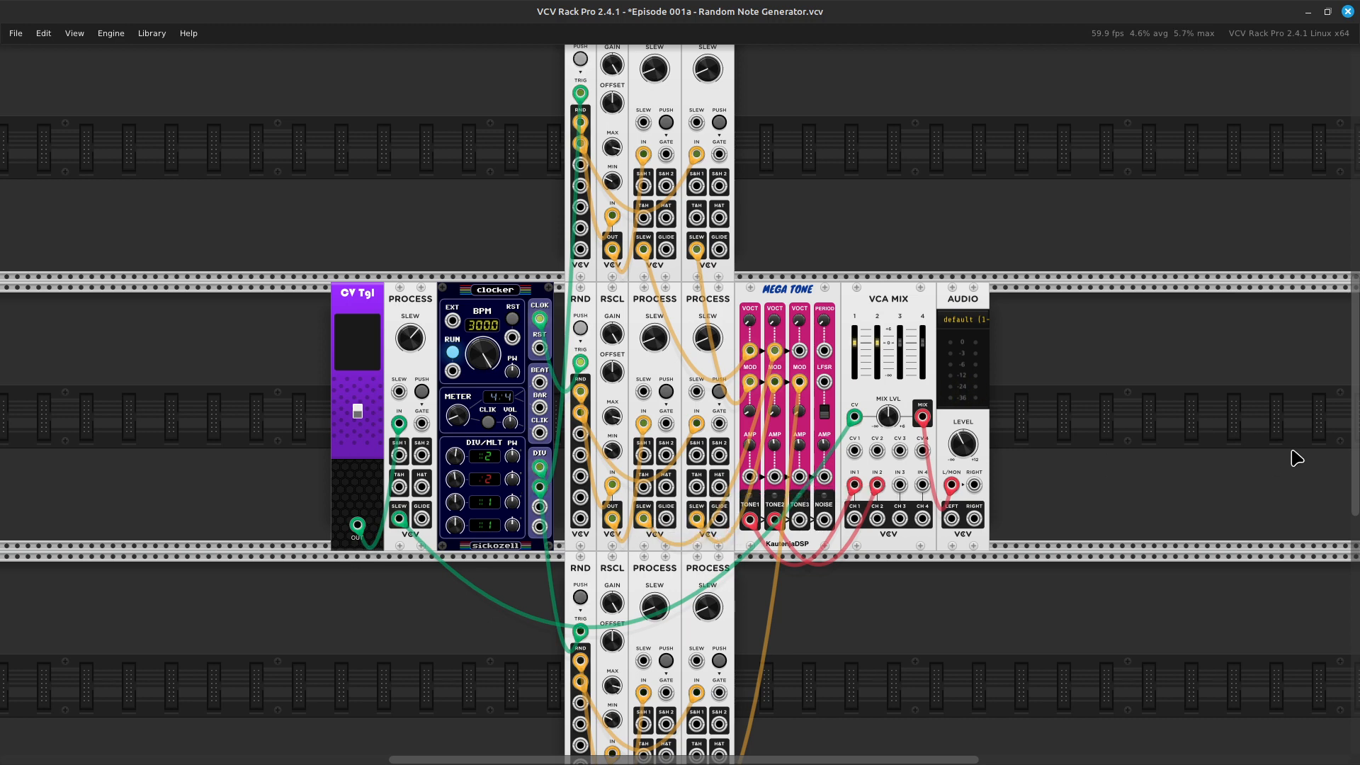
Select the top row's RND, RSCL and two PROCESS modules and delete them
scroll(1194, 504, "up", 4)
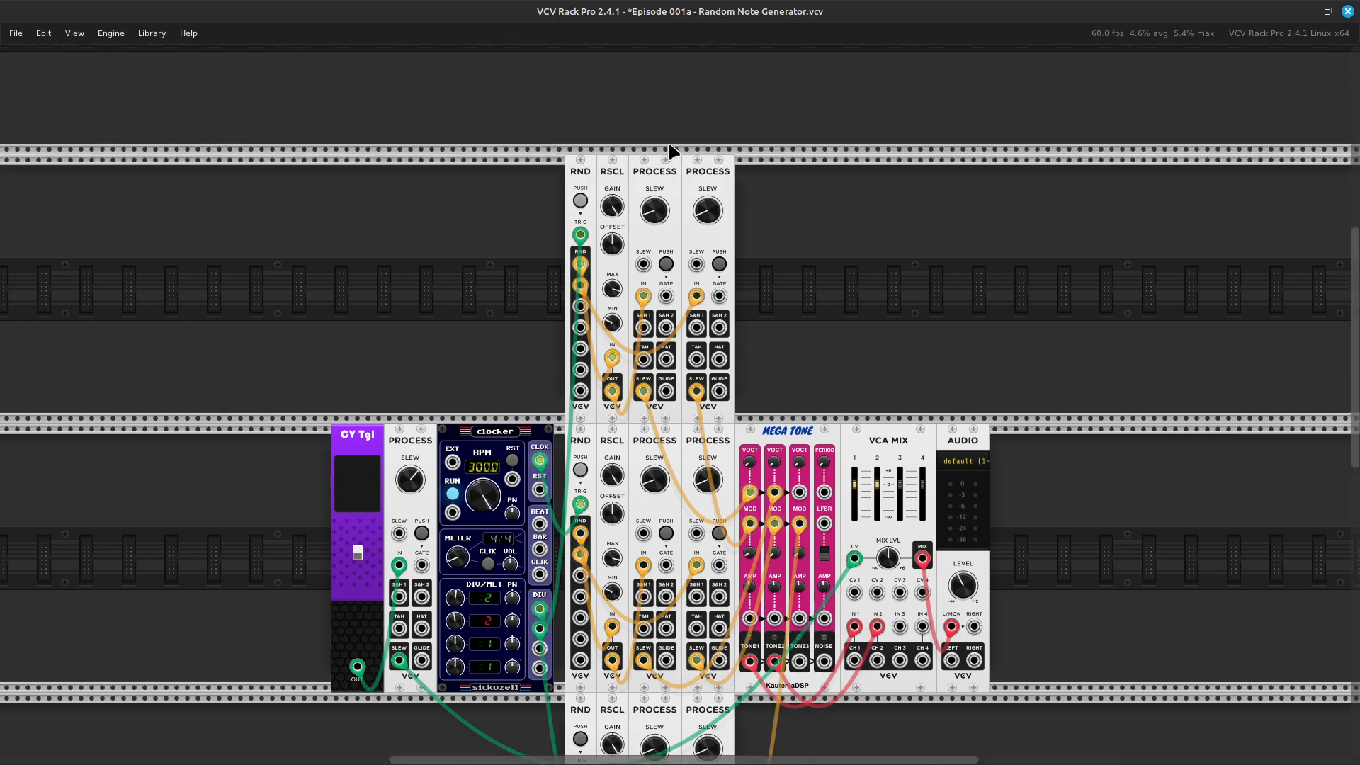
left_click(576, 171, "ctrl")
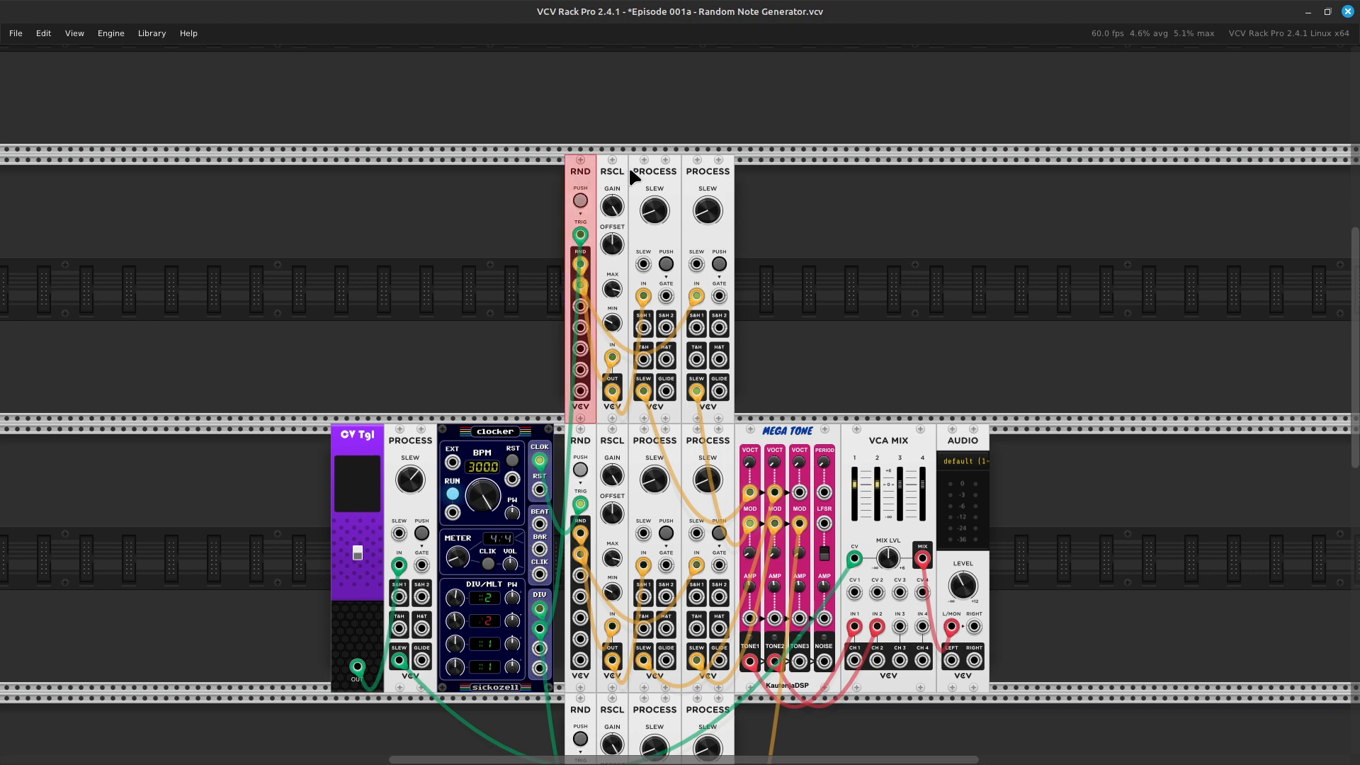
left_click(652, 174, "ctrl")
left_click(732, 195, "ctrl")
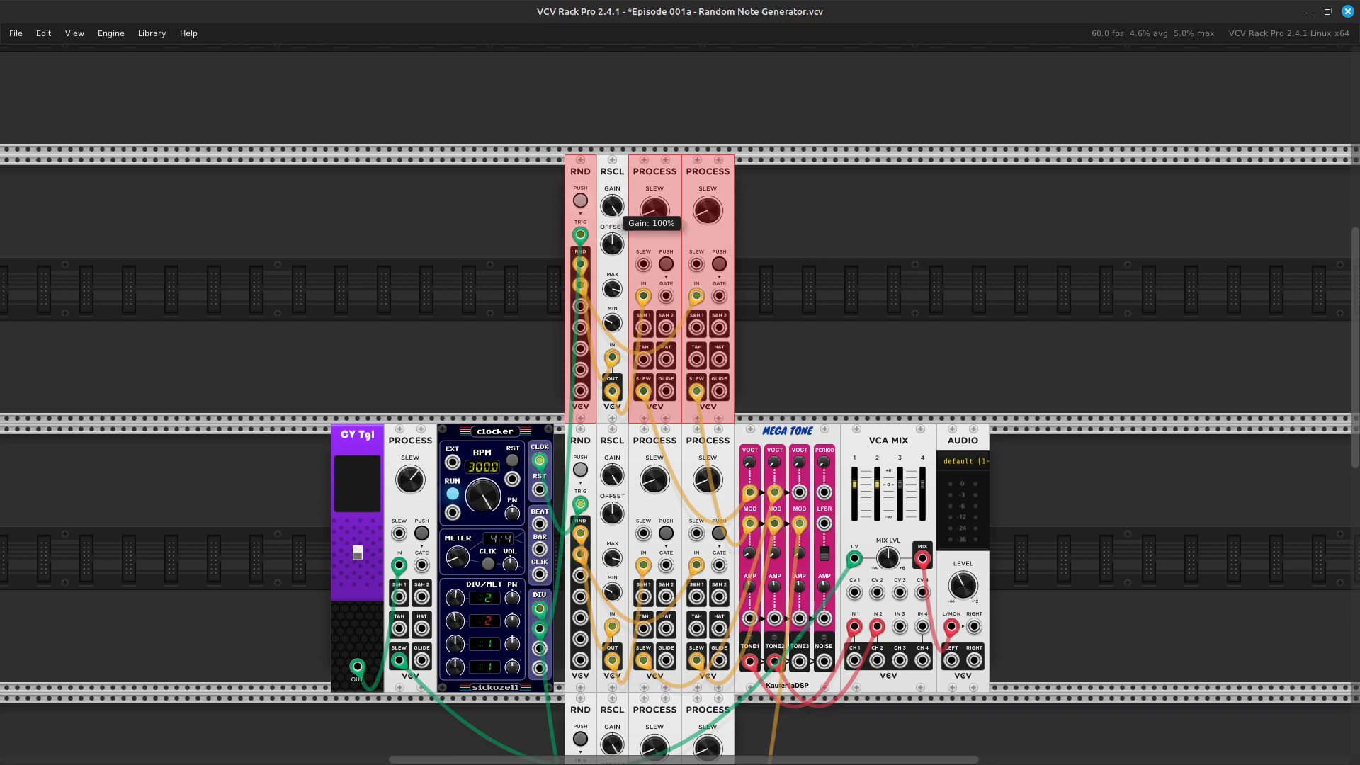
left_click(621, 194, "shift")
left_click(634, 196, "shift")
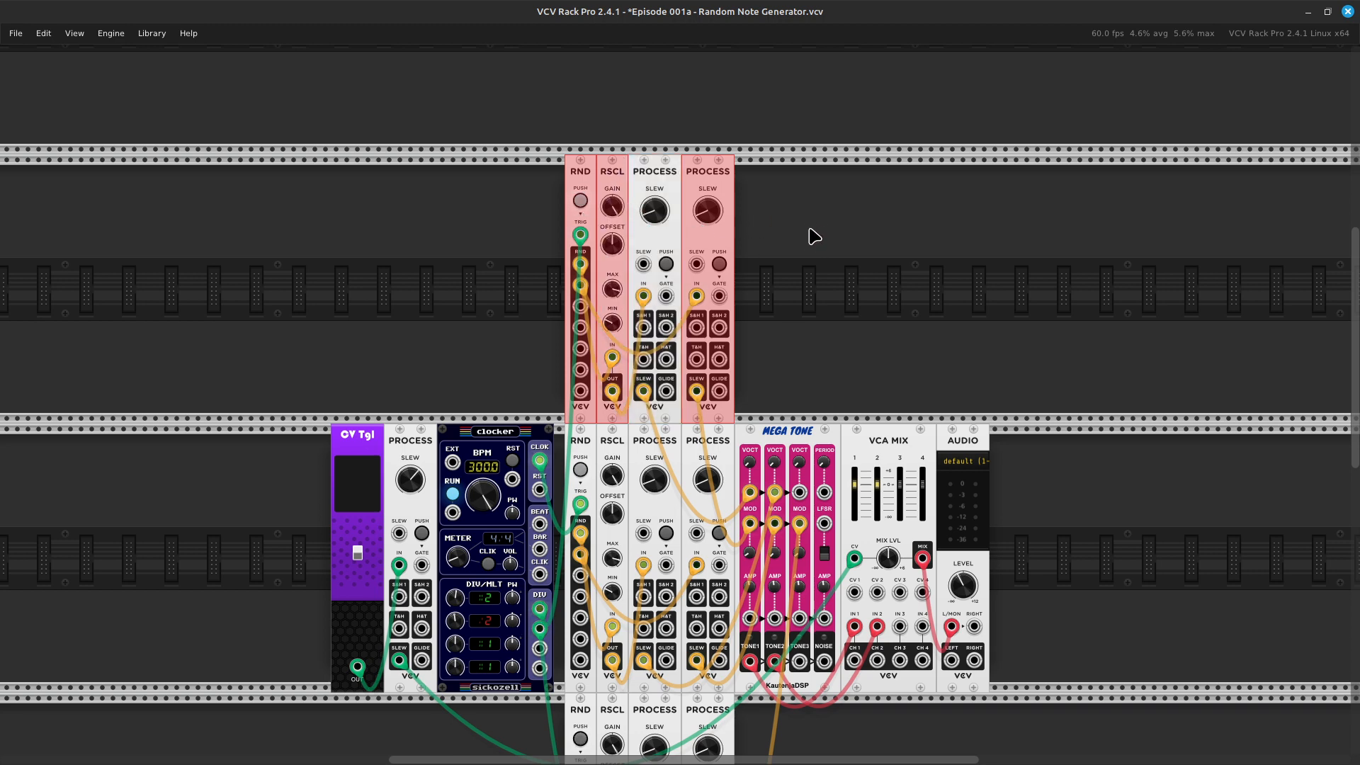
left_click(654, 189, "shift")
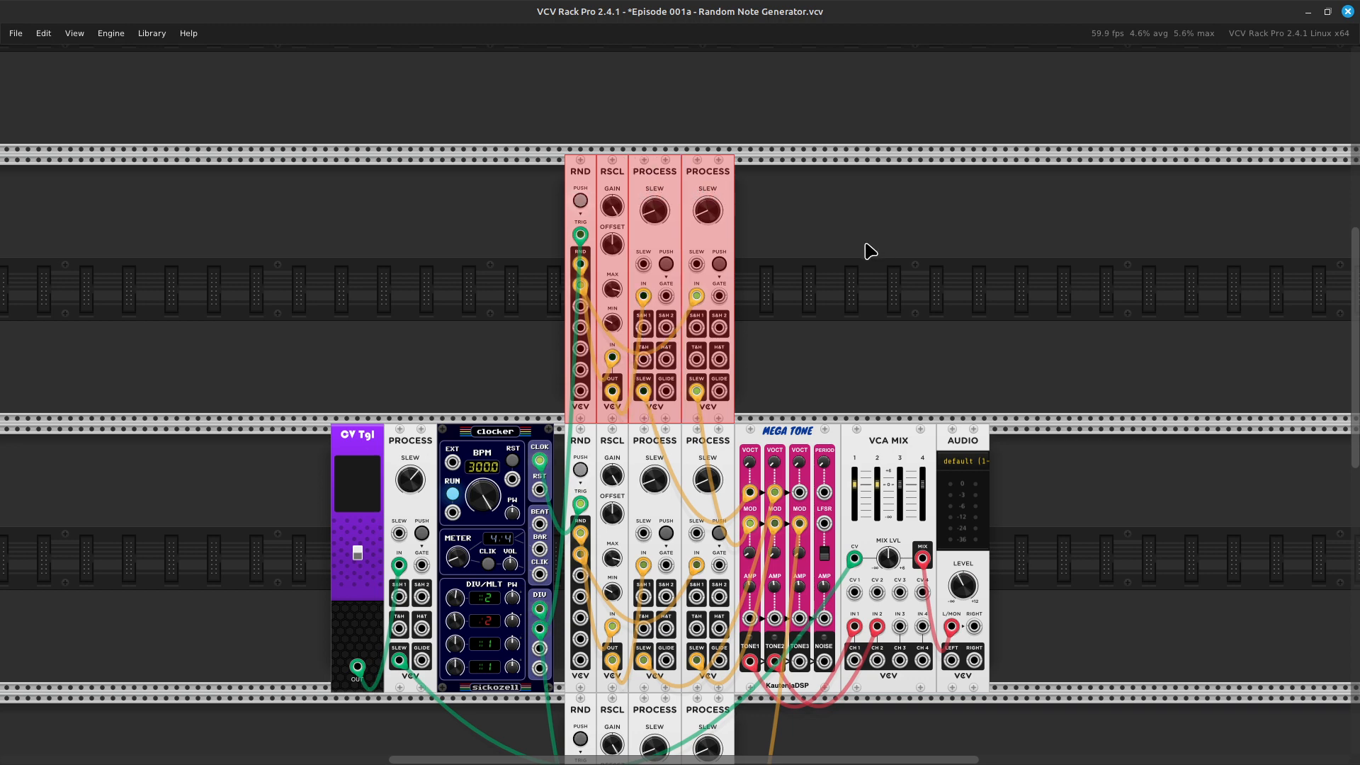
key("Delete")
Select the bottom row's RND, RSCL and two PROCESS modules and delete them
scroll(841, 248, "down", 5)
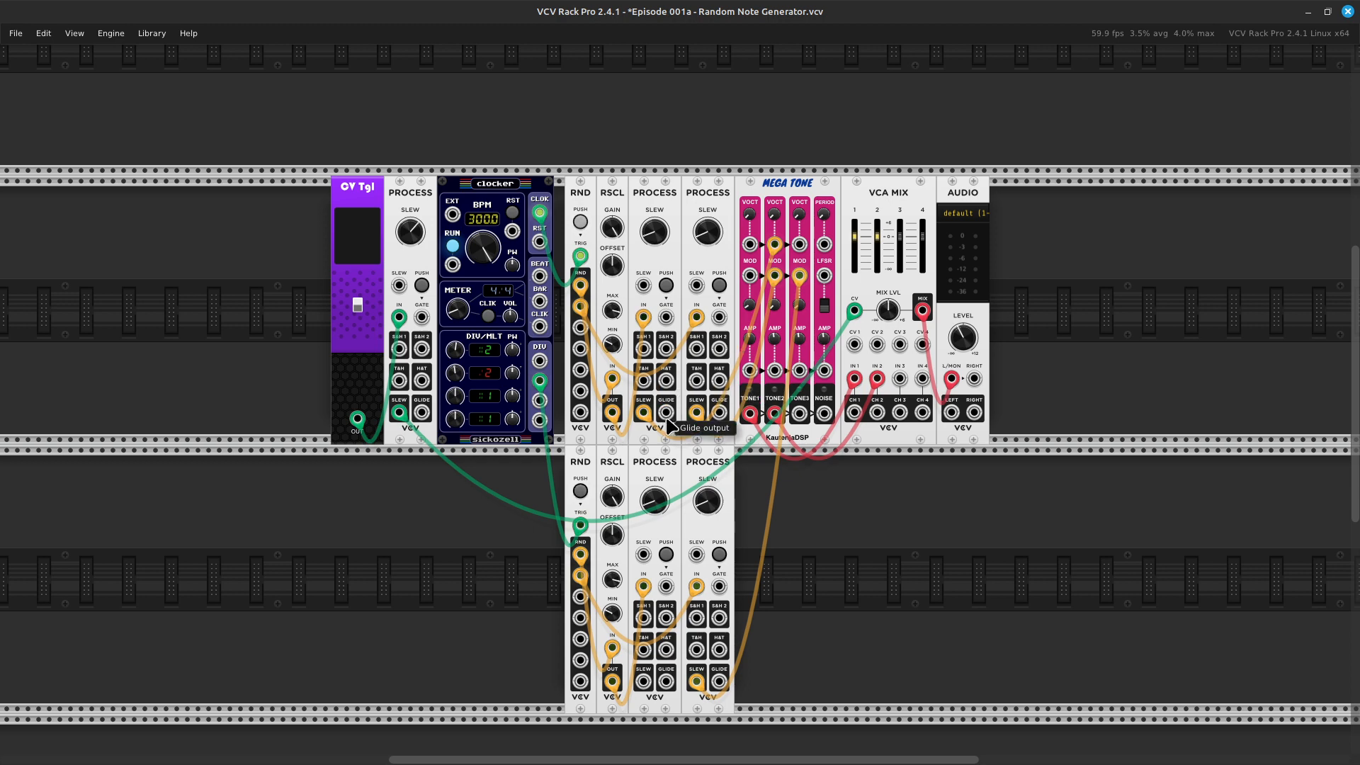
left_click(597, 457, "ctrl+shift")
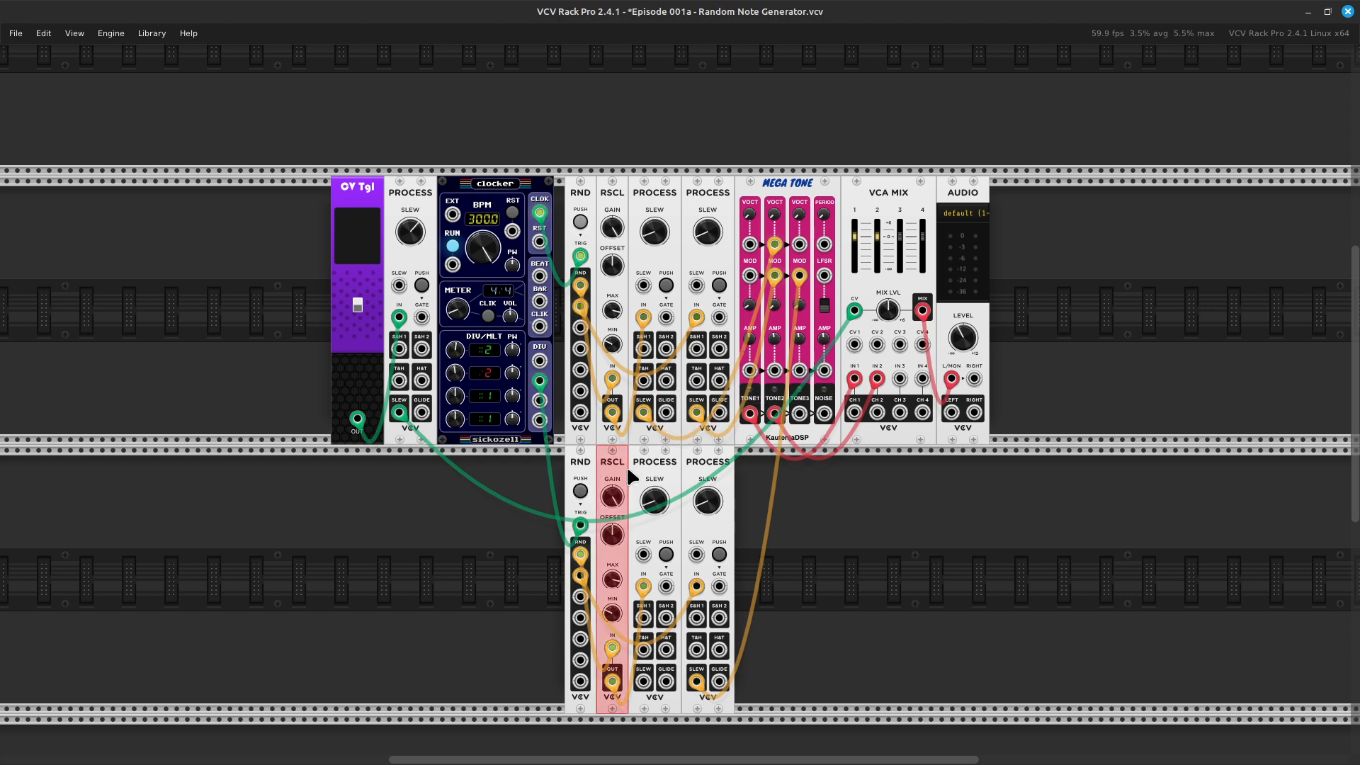
left_click(676, 458, "ctrl+shift")
left_click(707, 465, "ctrl+shift")
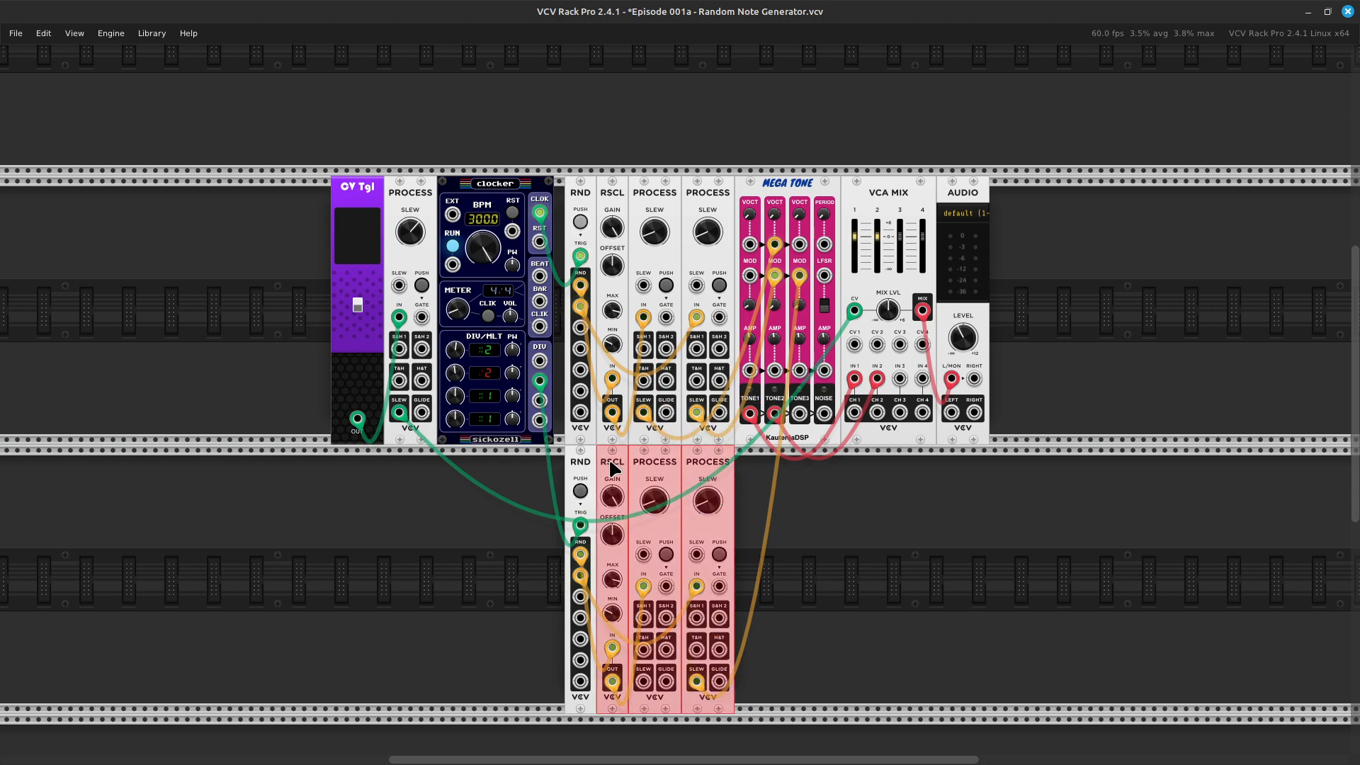
left_click(581, 467, "ctrl+shift")
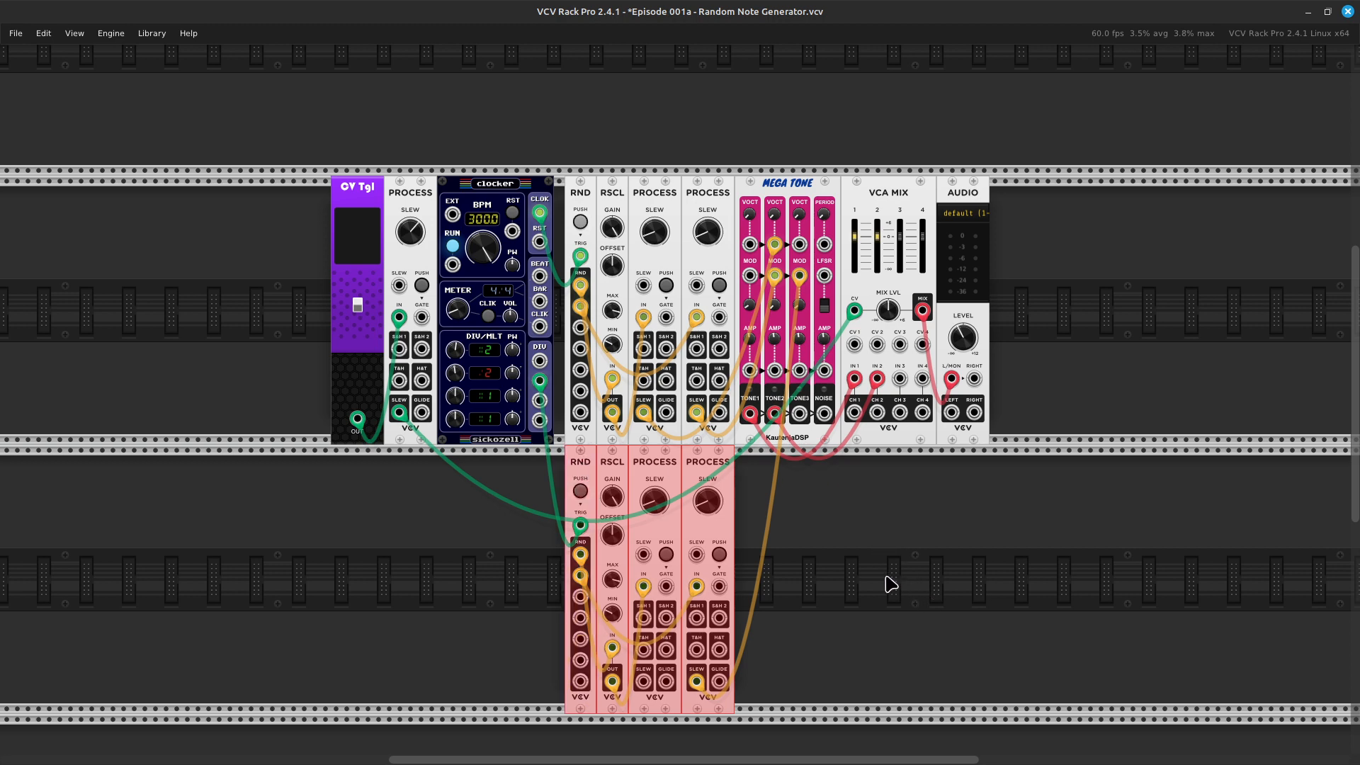
key("Delete")
Delete the two PROCESS modules between RSCL and MEGA TONE
scroll(798, 586, "up", 5)
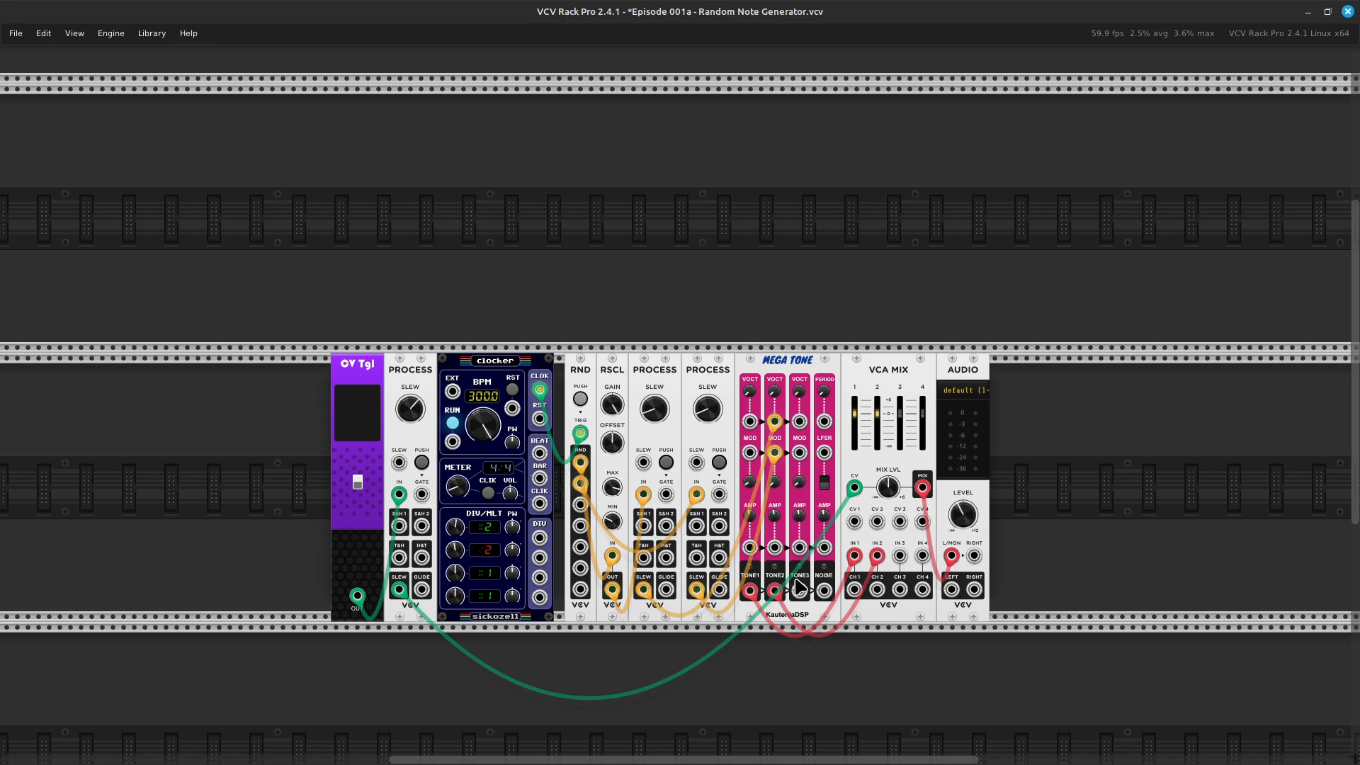
scroll(798, 583, "up", 5)
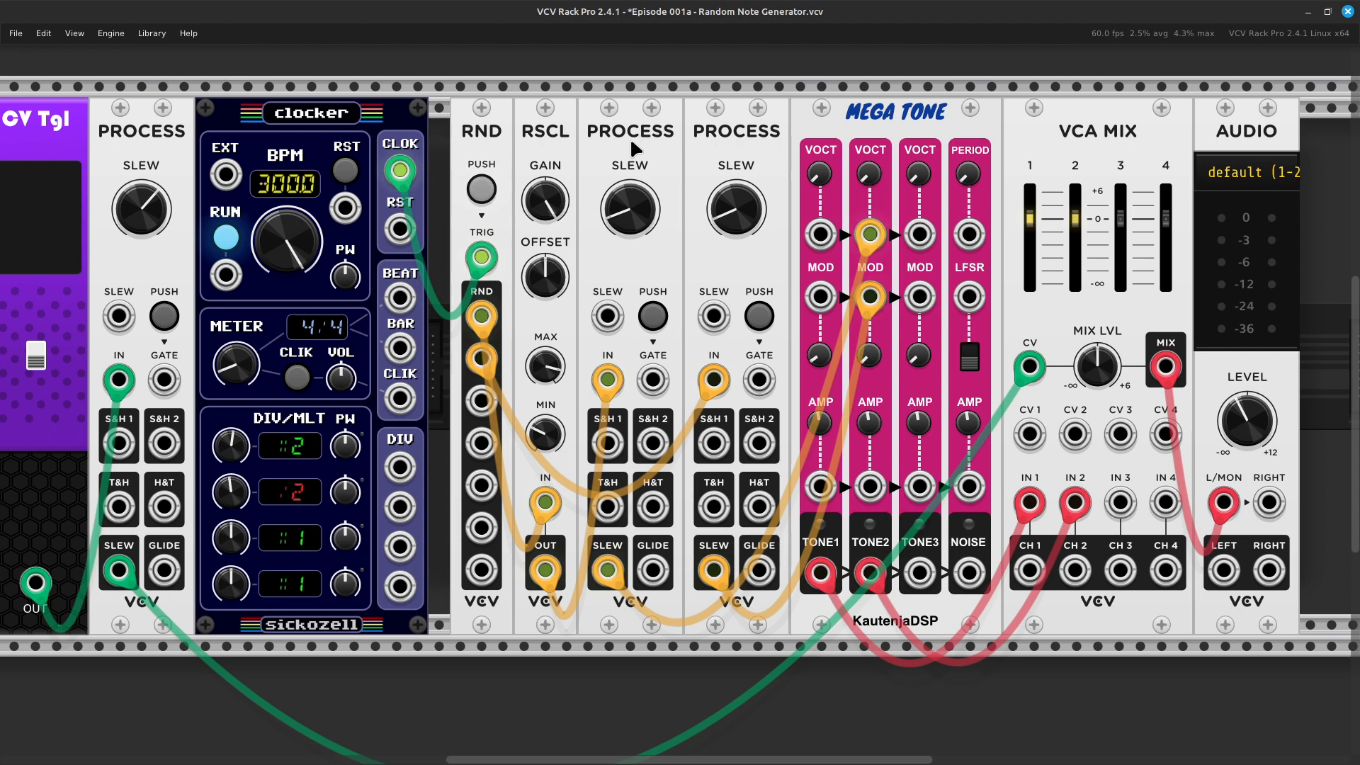
left_click(637, 143, "shift")
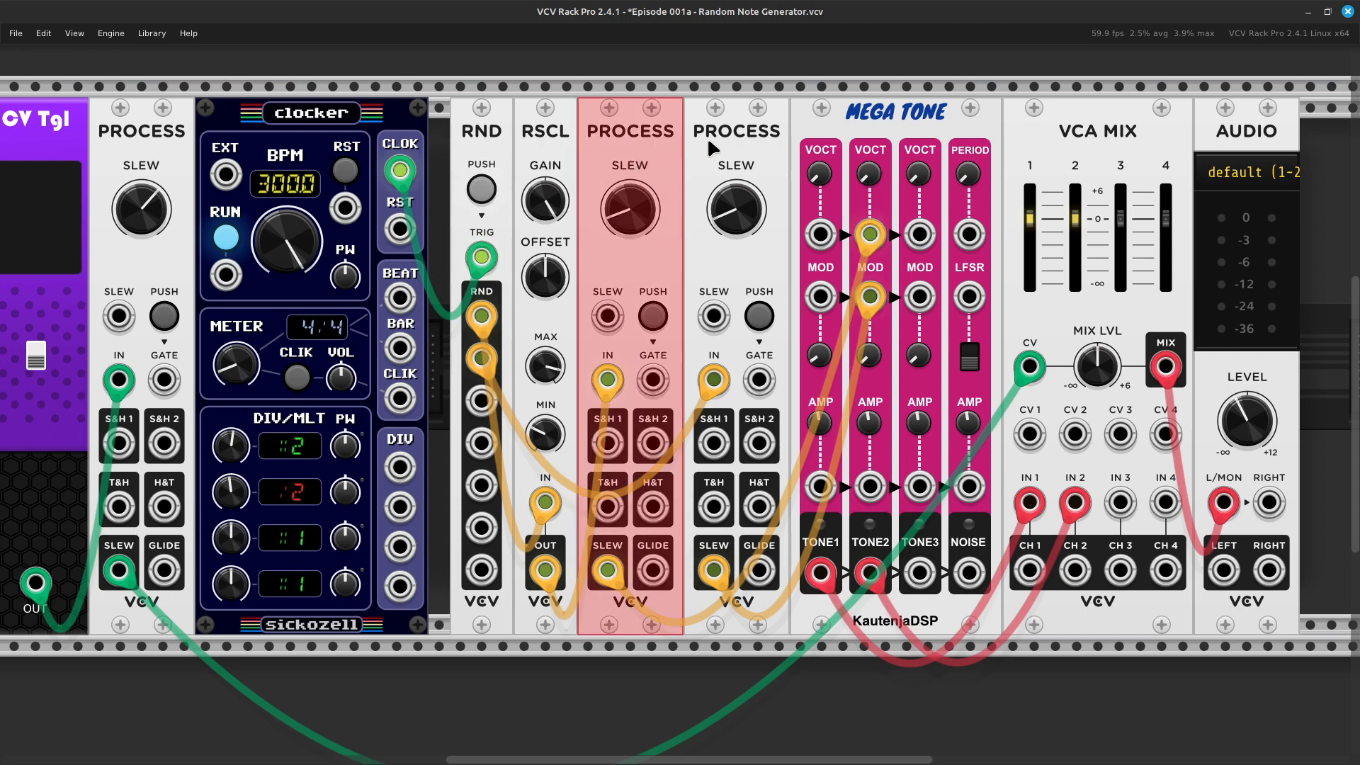
left_click(721, 137, "shift")
key("Delete")
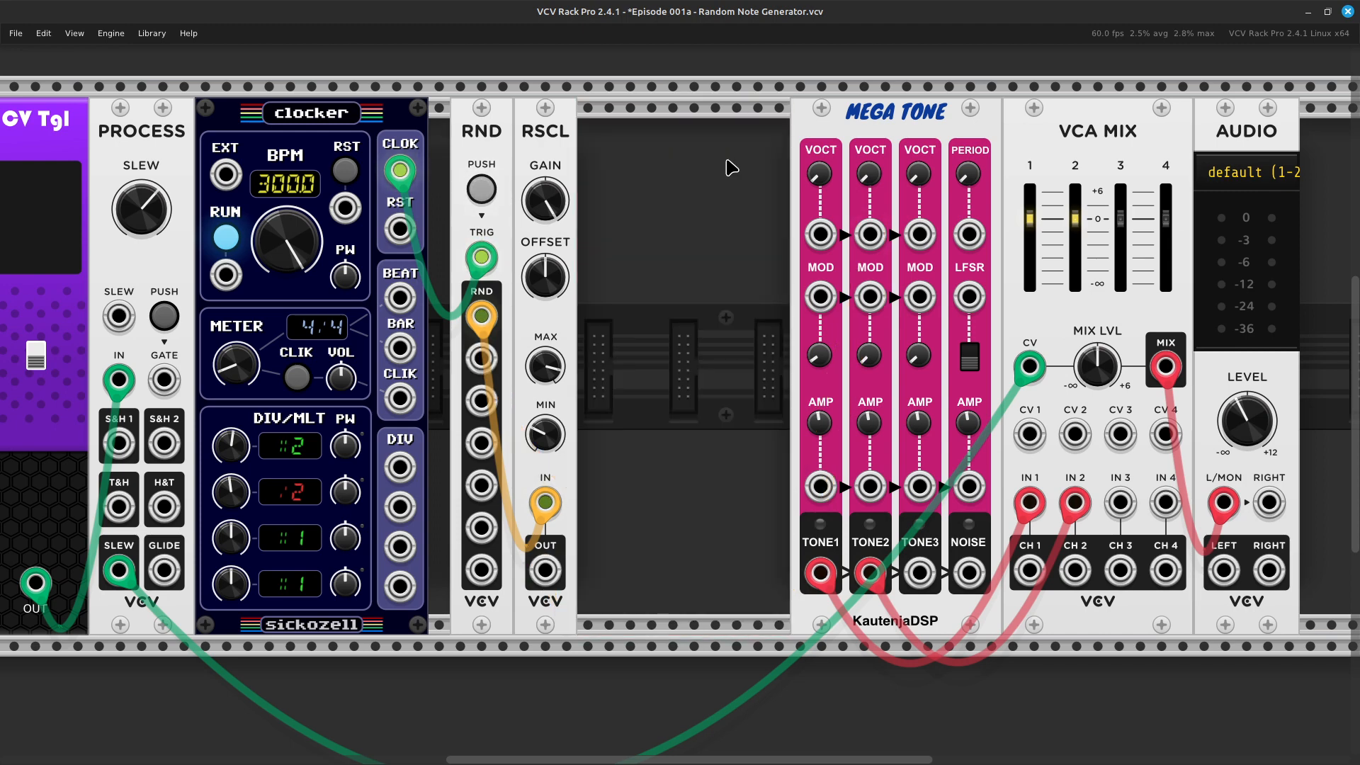
Move MEGA TONE, VCA MIX and AUDIO together as a group until they sit directly against RSCL
left_click(918, 119, "shift")
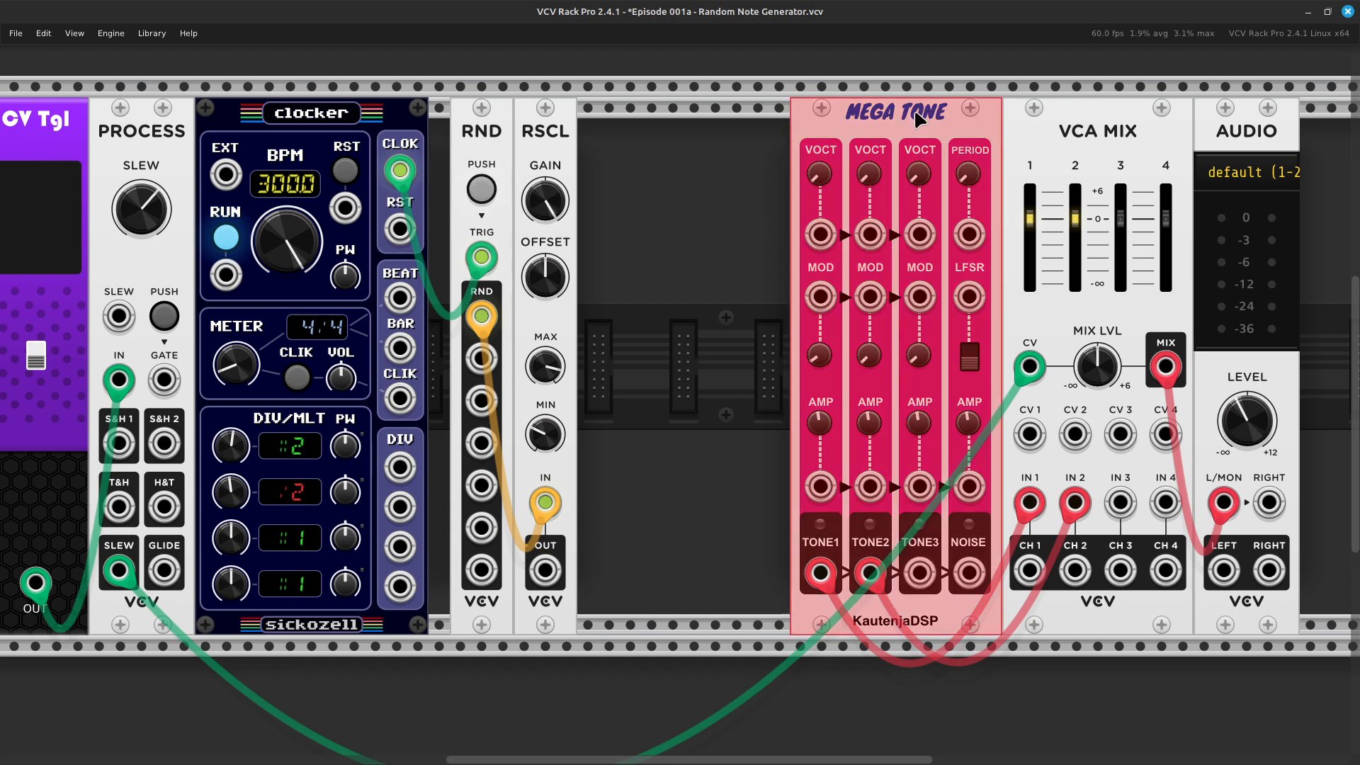
left_click(1077, 128, "shift")
left_click(1245, 129, "shift")
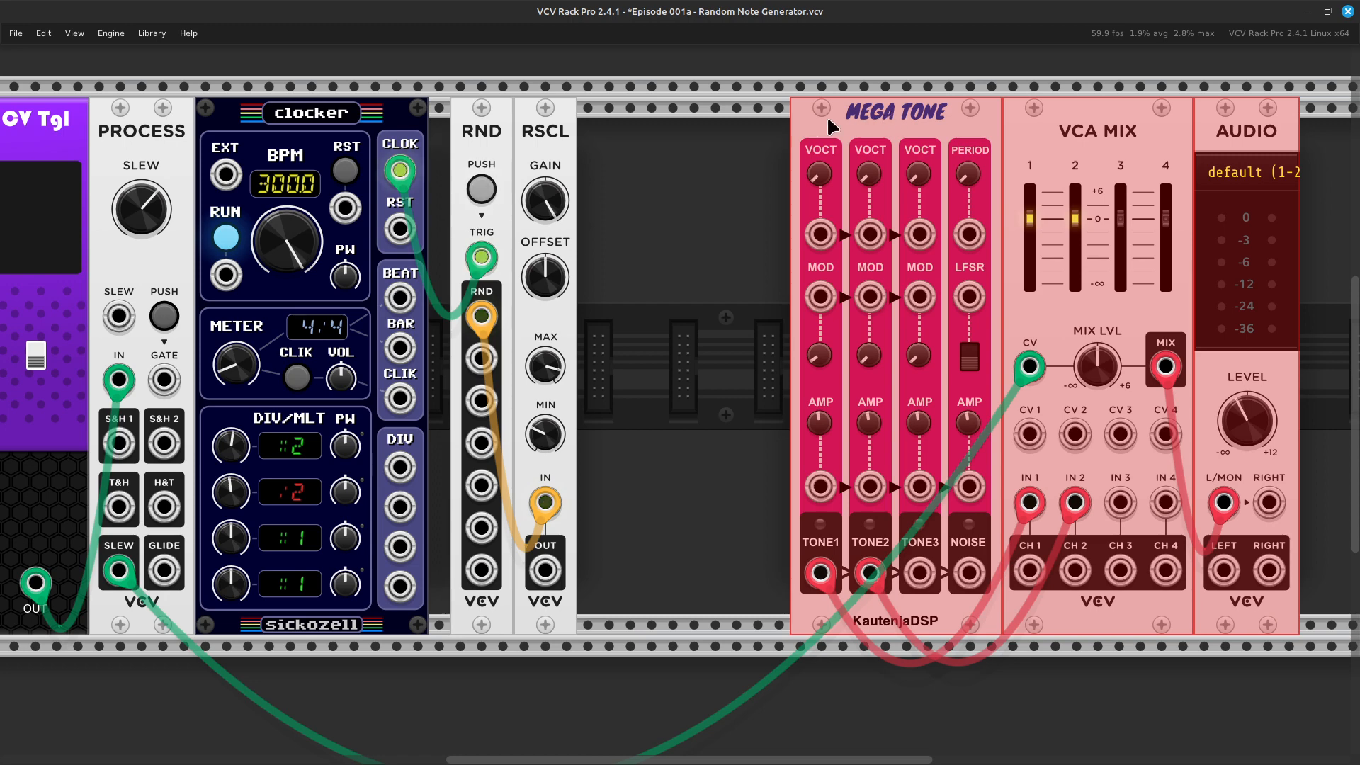
left_click_drag(919, 124, 876, 128)
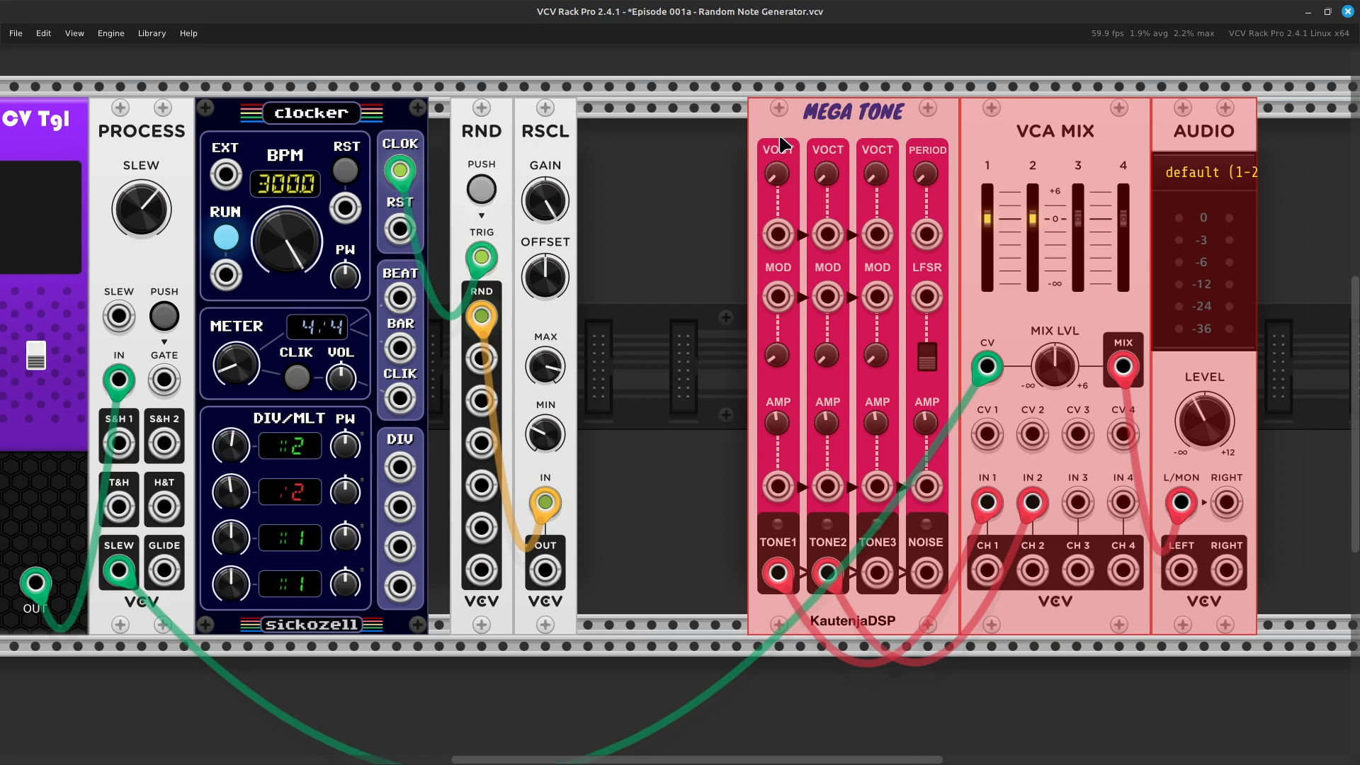
left_click(686, 143)
left_click(847, 119, "shift")
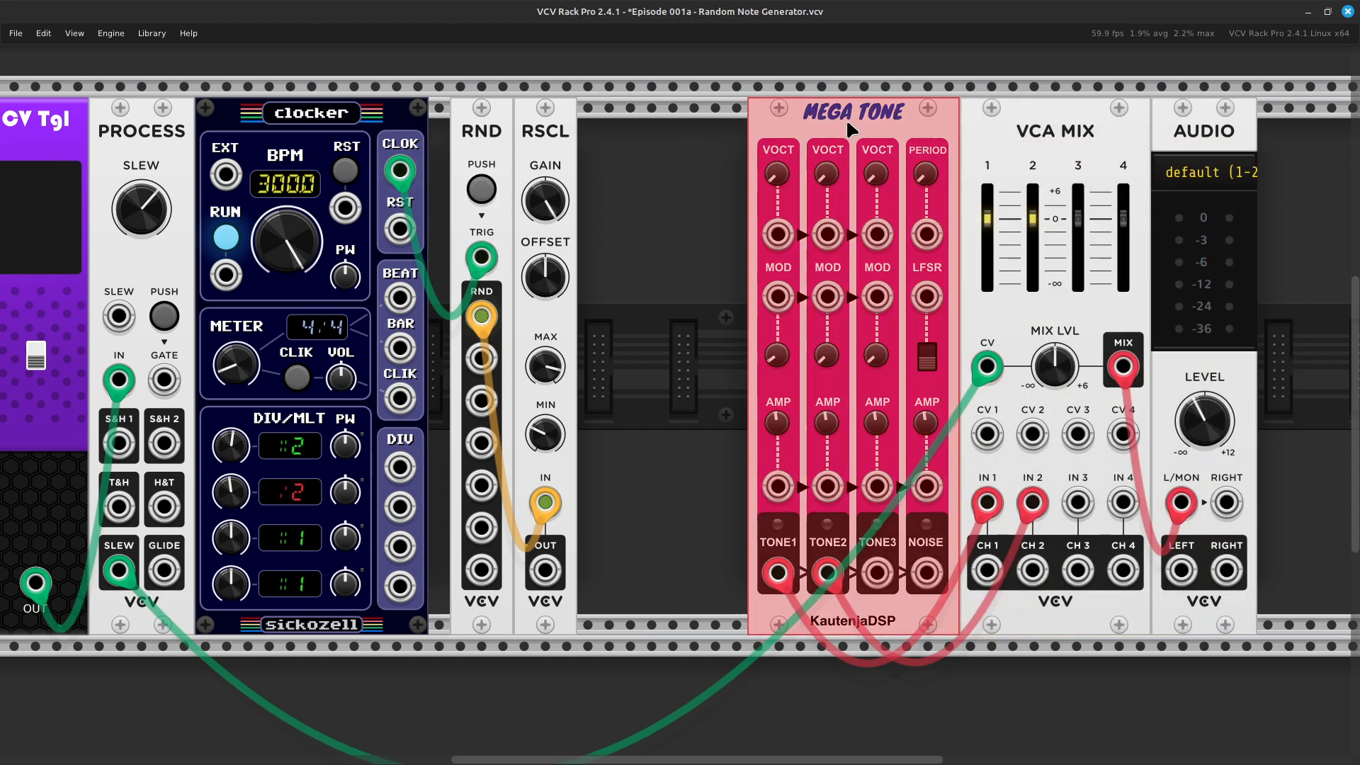
left_click(1019, 125, "shift")
left_click(1161, 138, "shift")
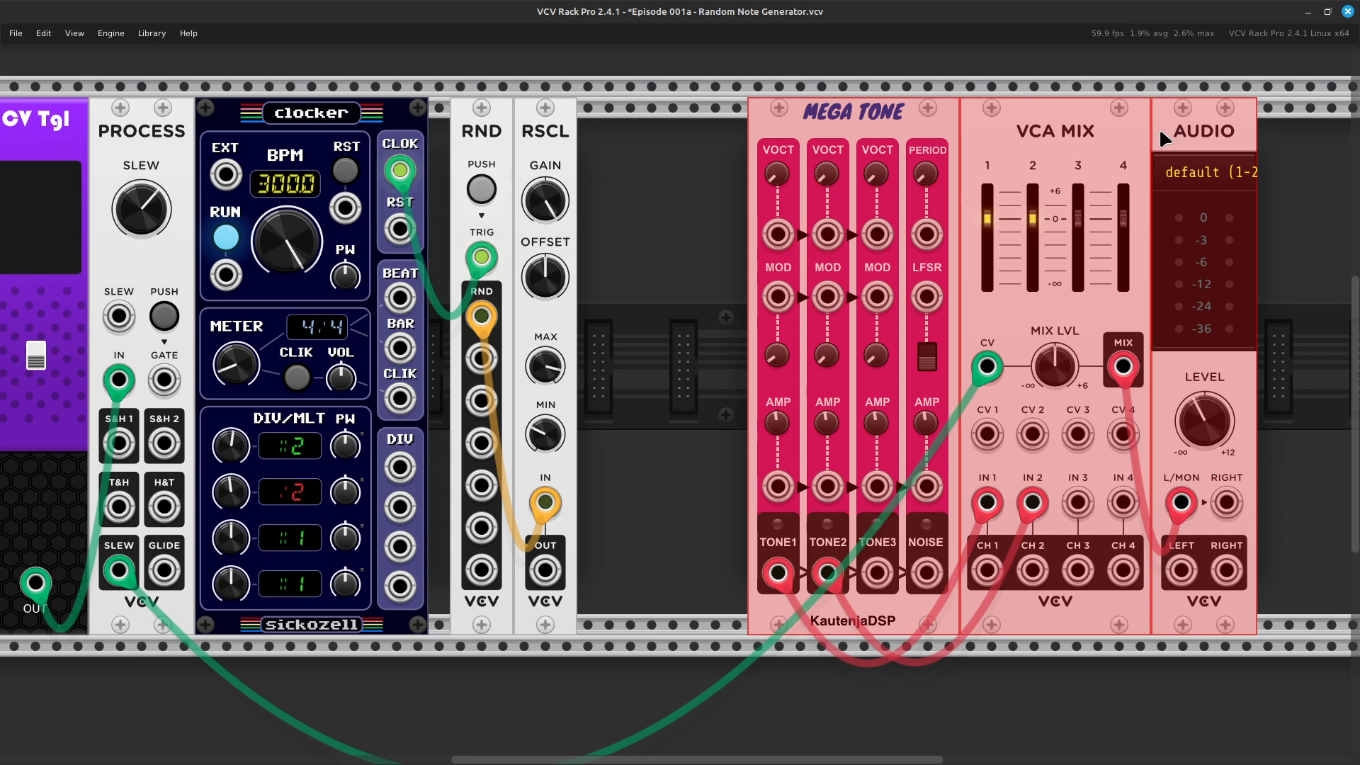
left_click(746, 133)
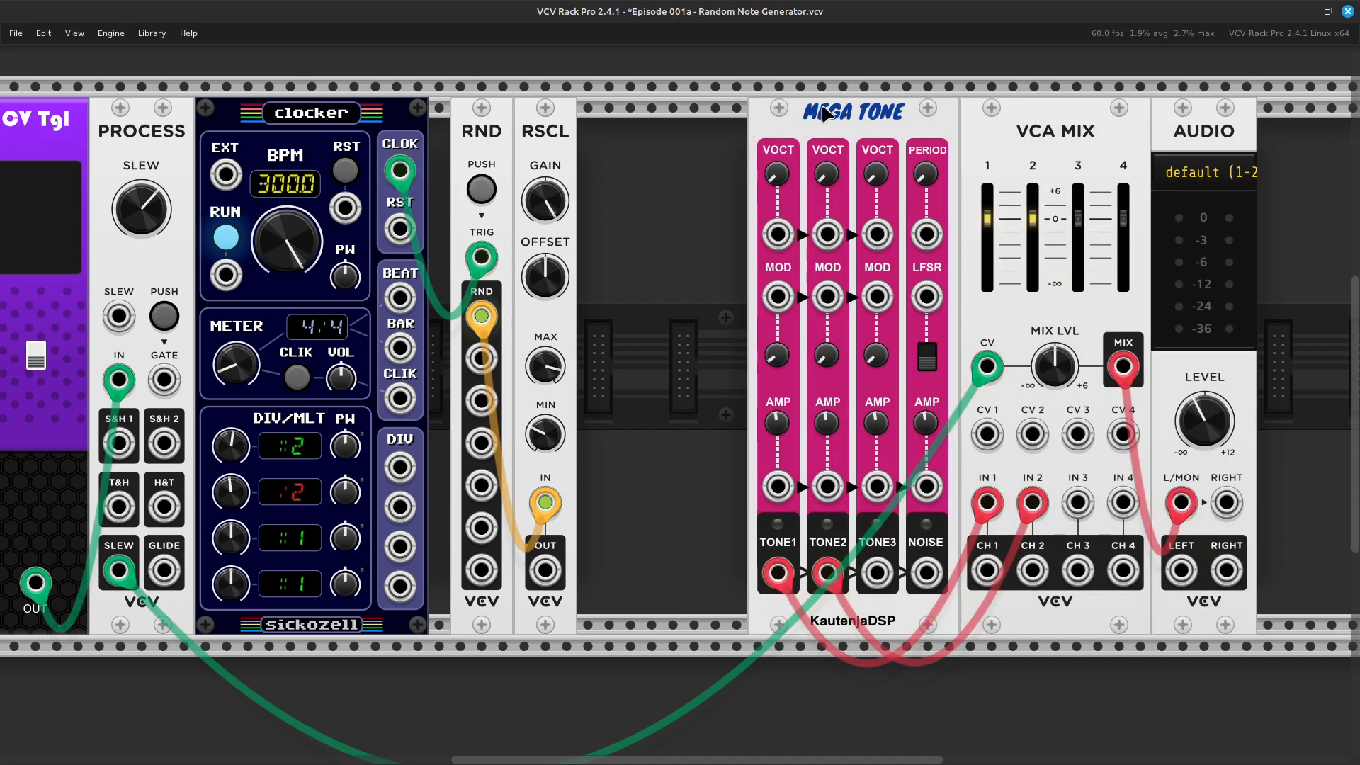
left_click(914, 142, "shift")
left_click(1074, 134, "shift")
left_click(1203, 134, "shift")
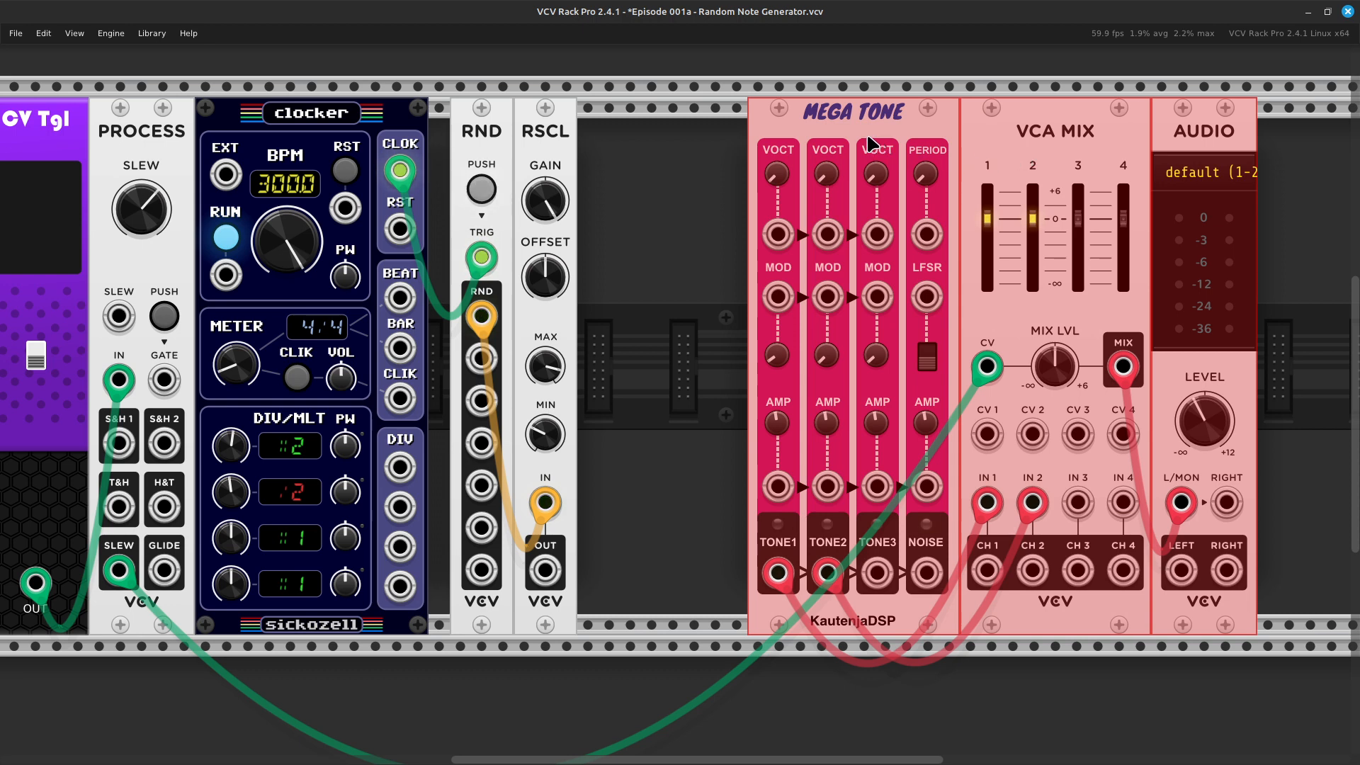
left_click_drag(871, 142, 701, 142)
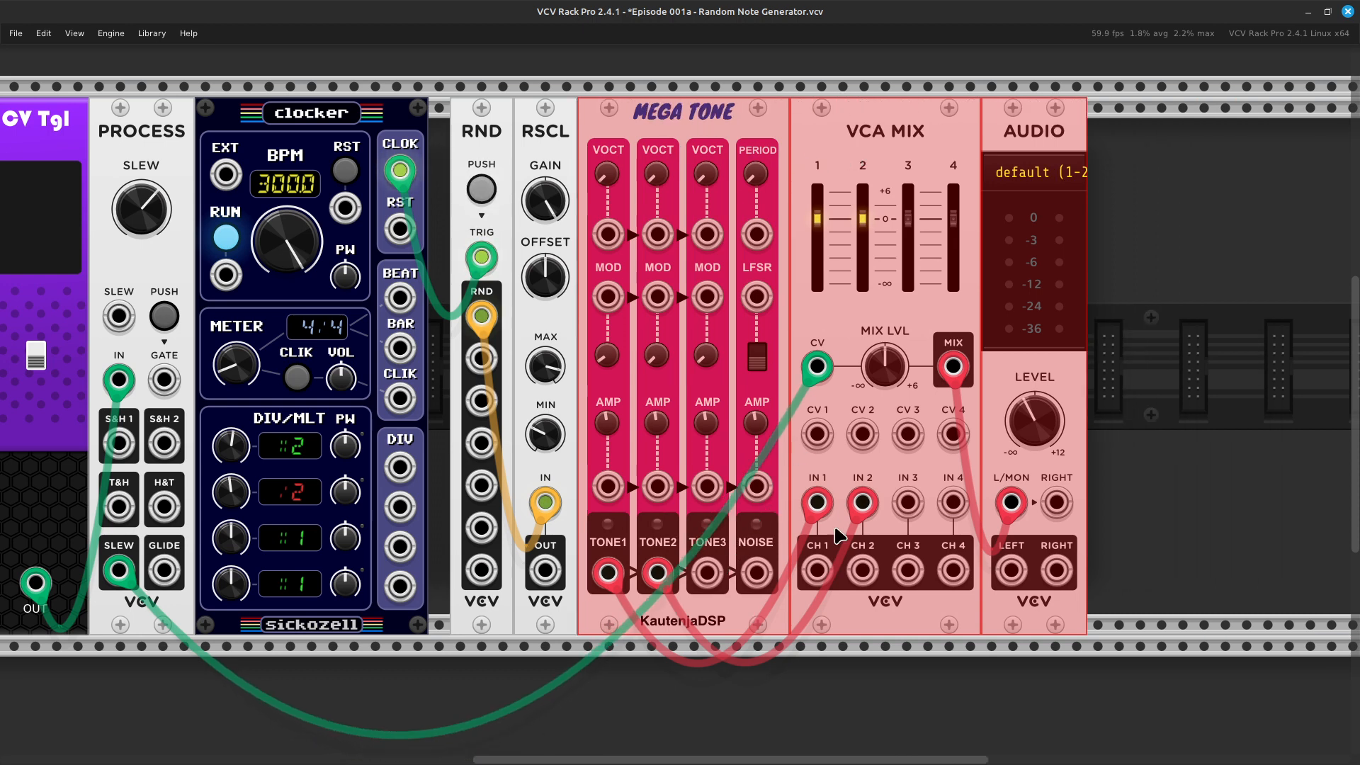
left_click(736, 370)
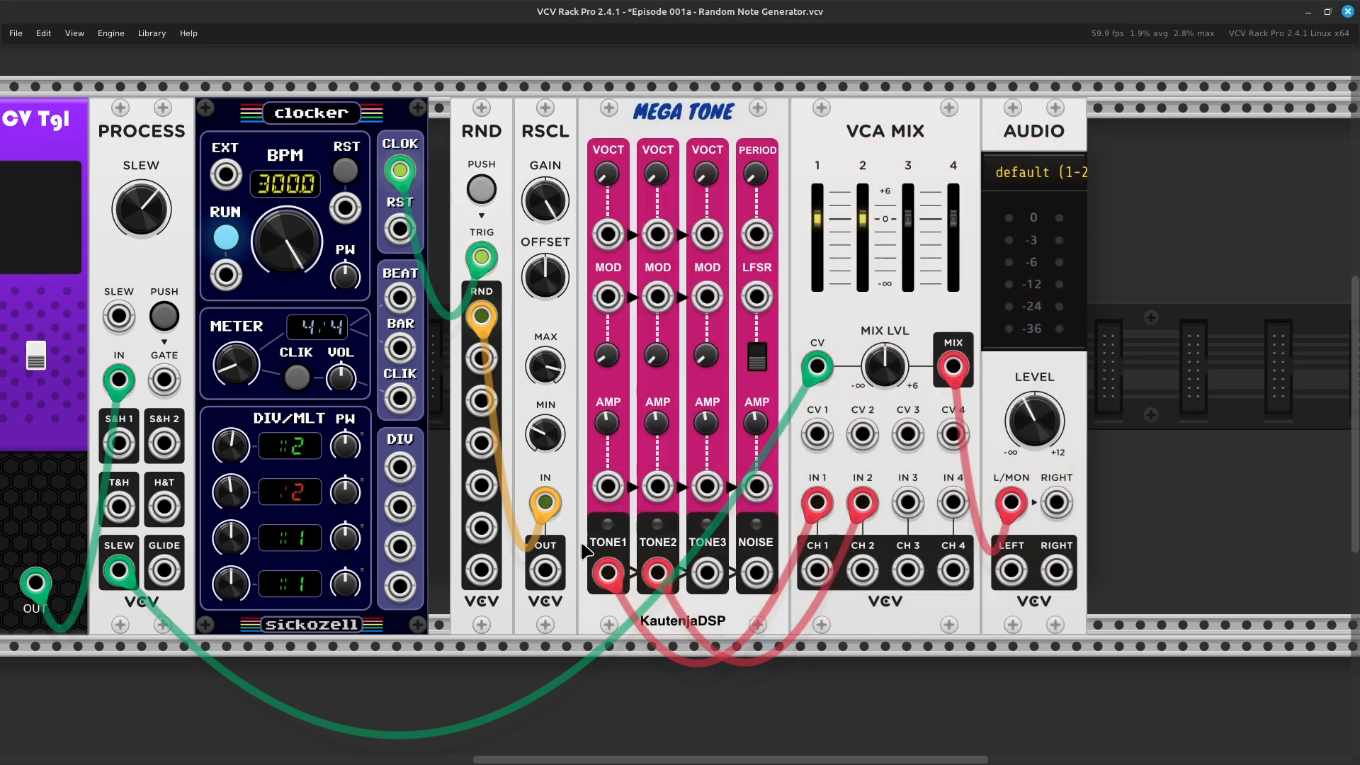
Run a yellow cable from RSCL's output to MEGA TONE's first VOCT input
right_click(553, 575)
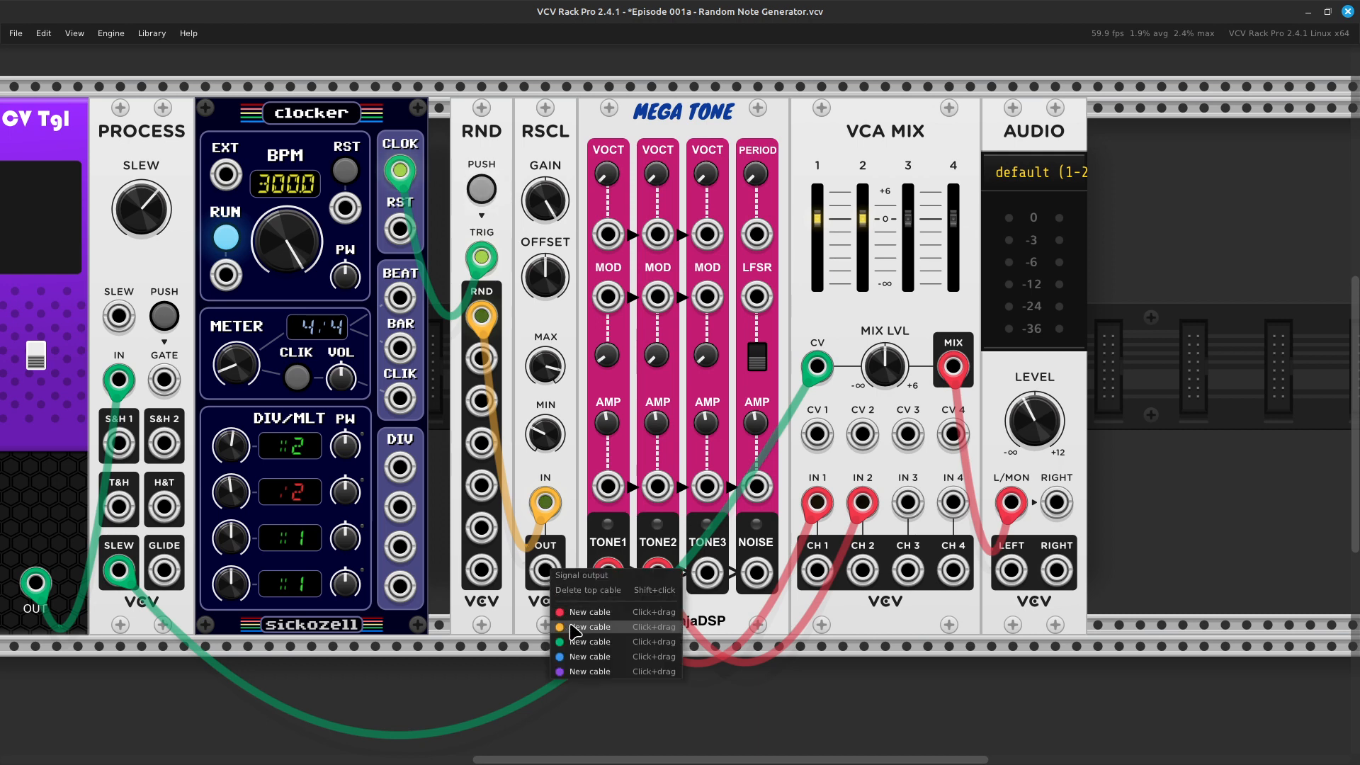
left_click(574, 670)
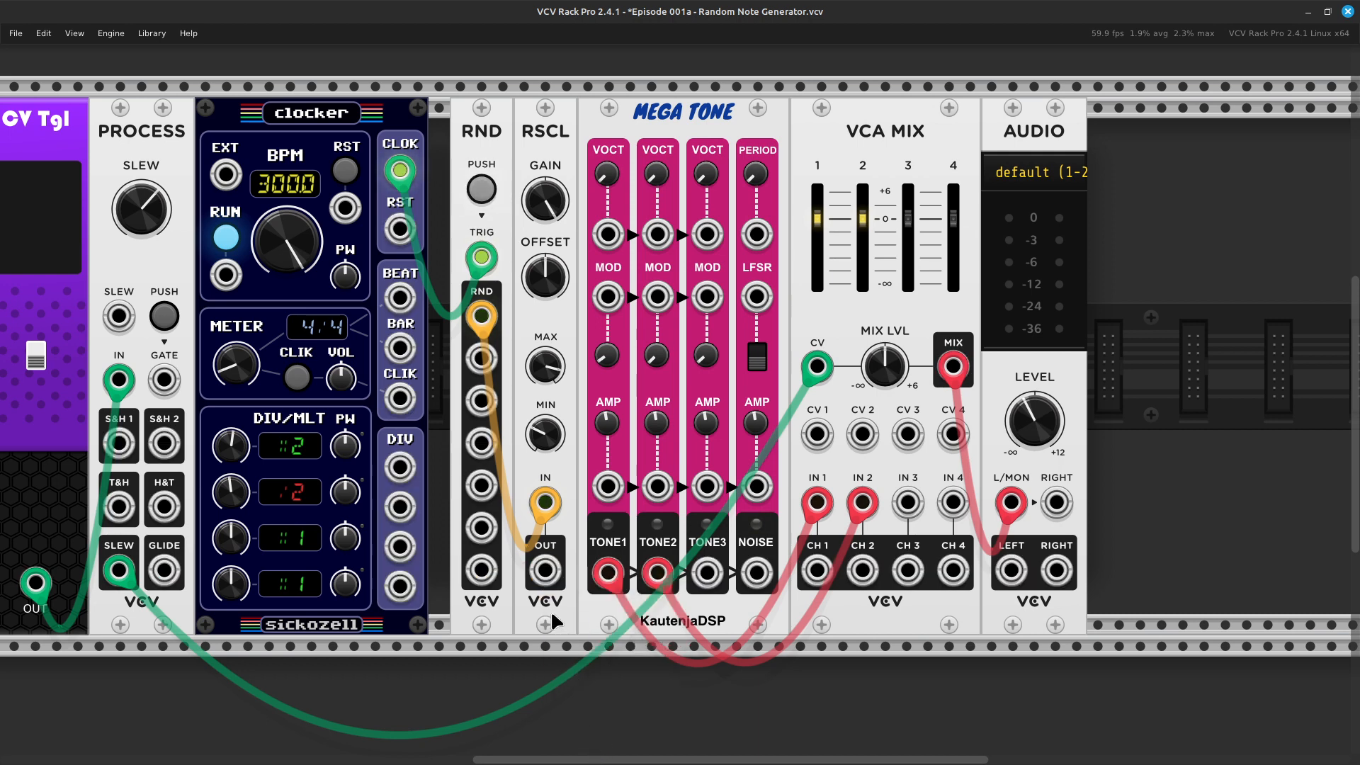
right_click(545, 585)
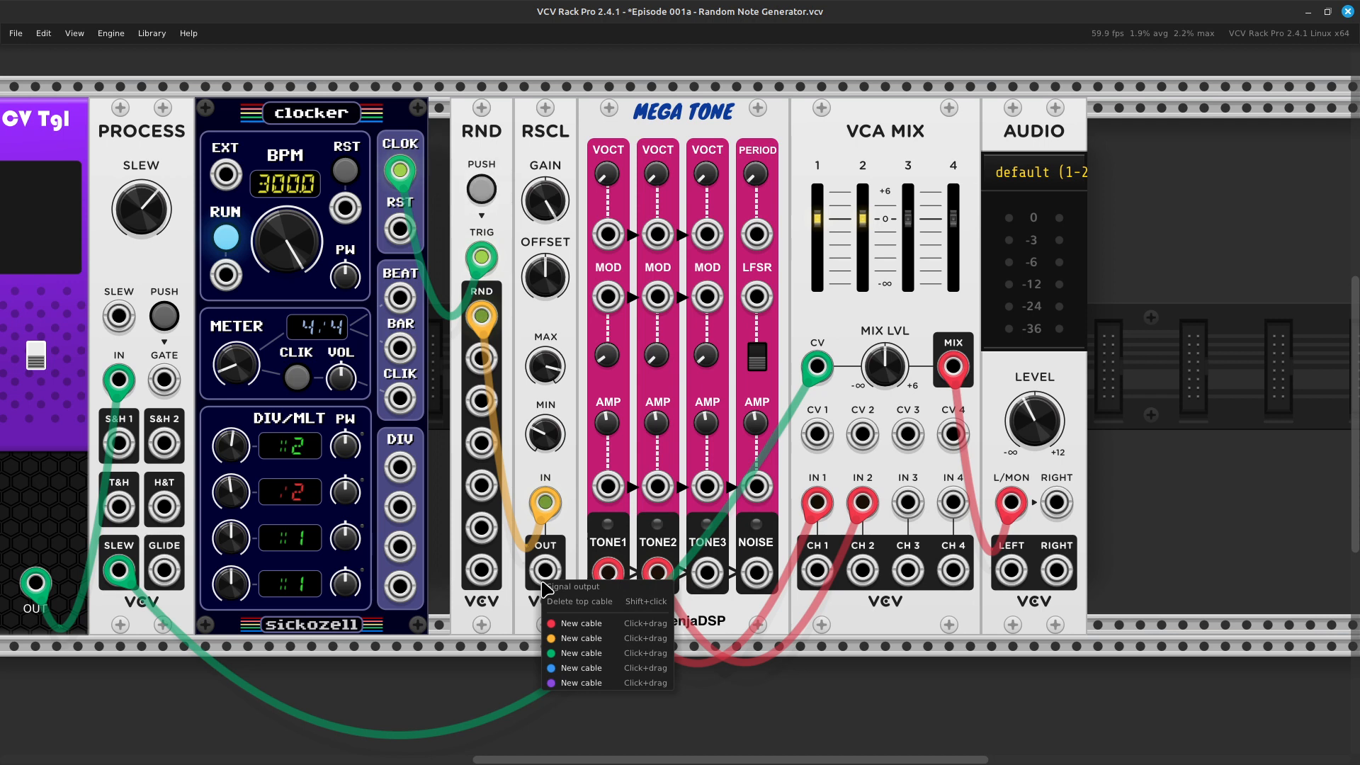
left_click(543, 575)
right_click(545, 575)
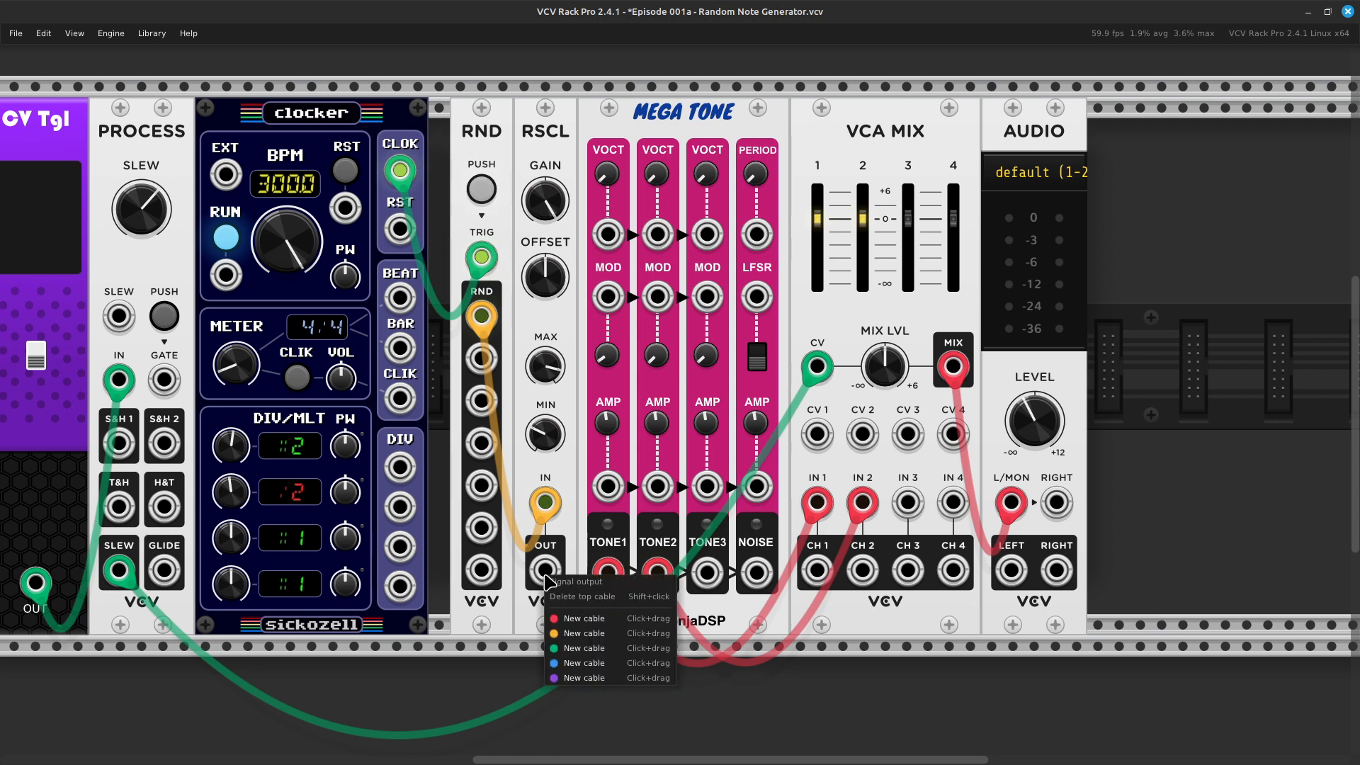
left_click_drag(568, 638, 607, 234)
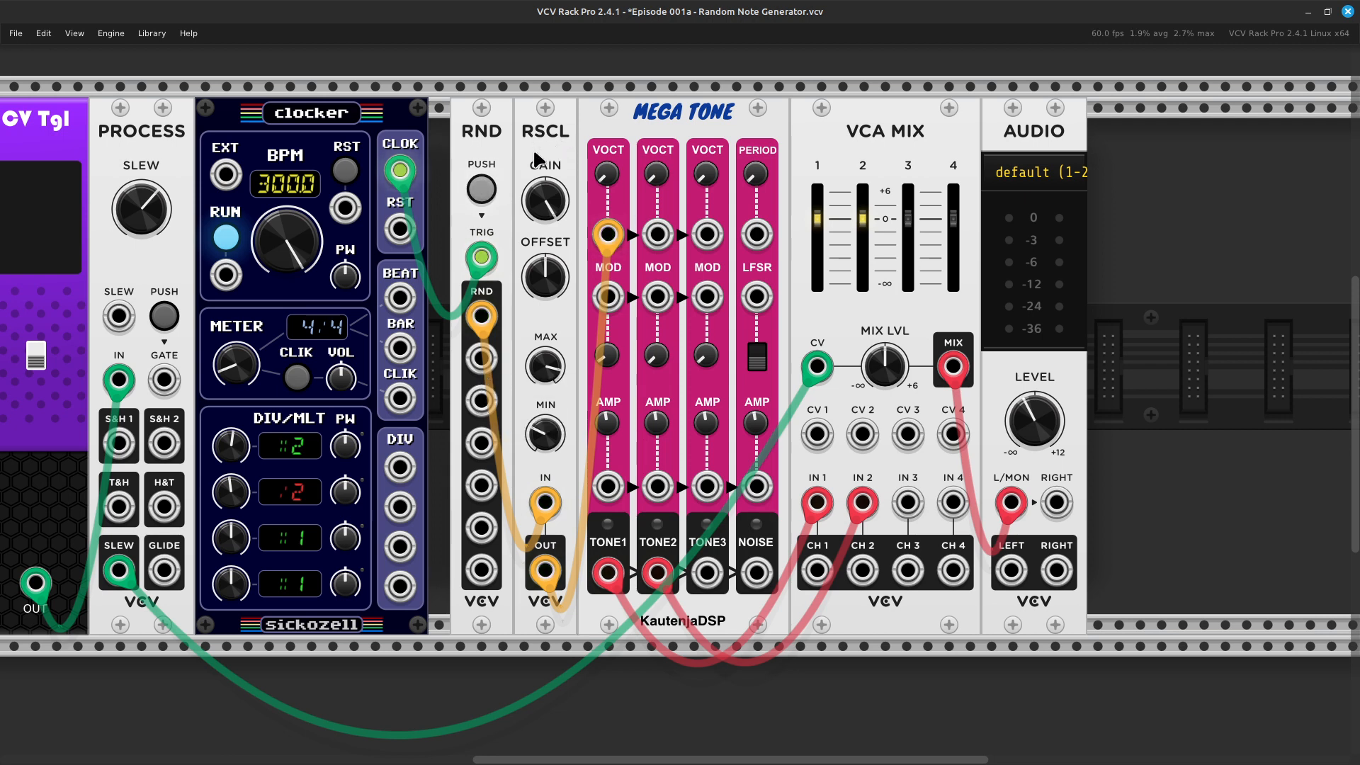
Delete the RSCL module, closing its gap, and run a yellow cable from RND's first output to MEGA TONE's first VOCT input
key("Delete")
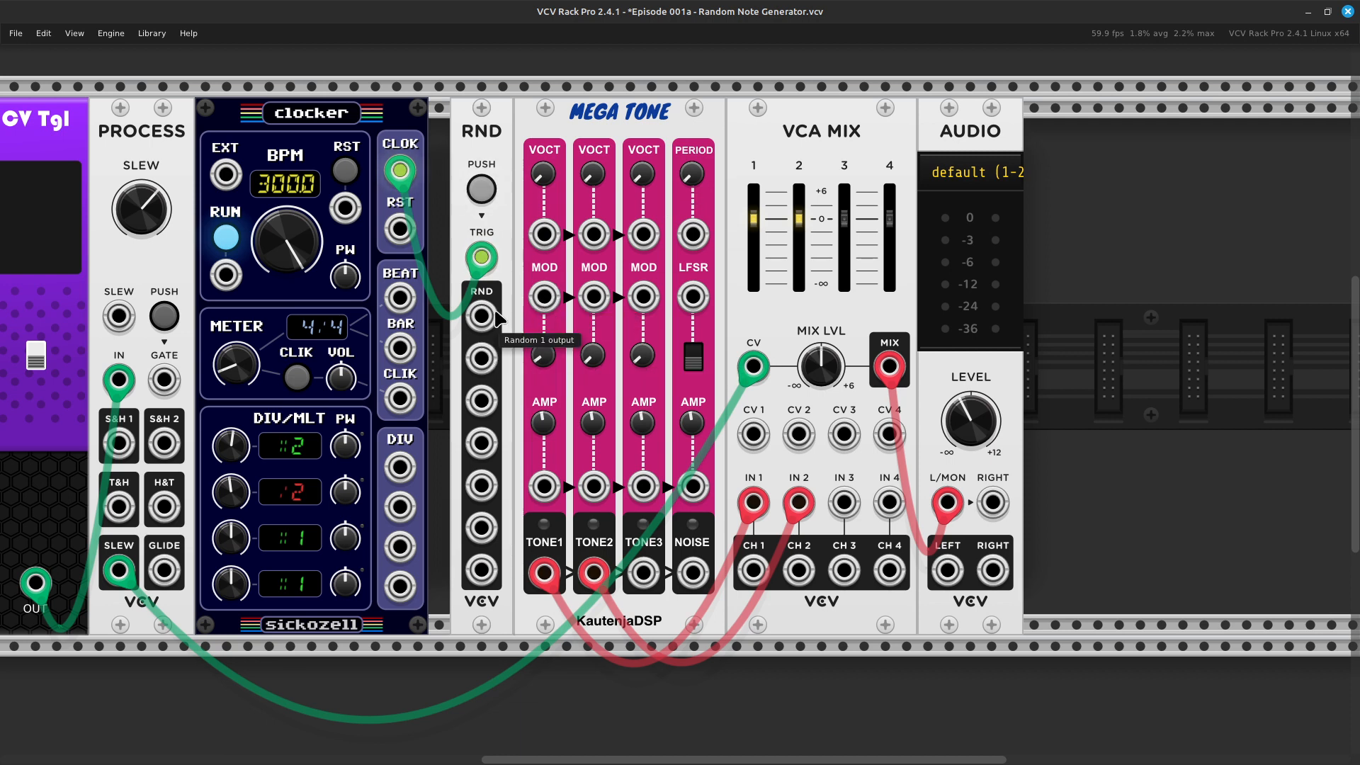
right_click(479, 319)
left_click(523, 382)
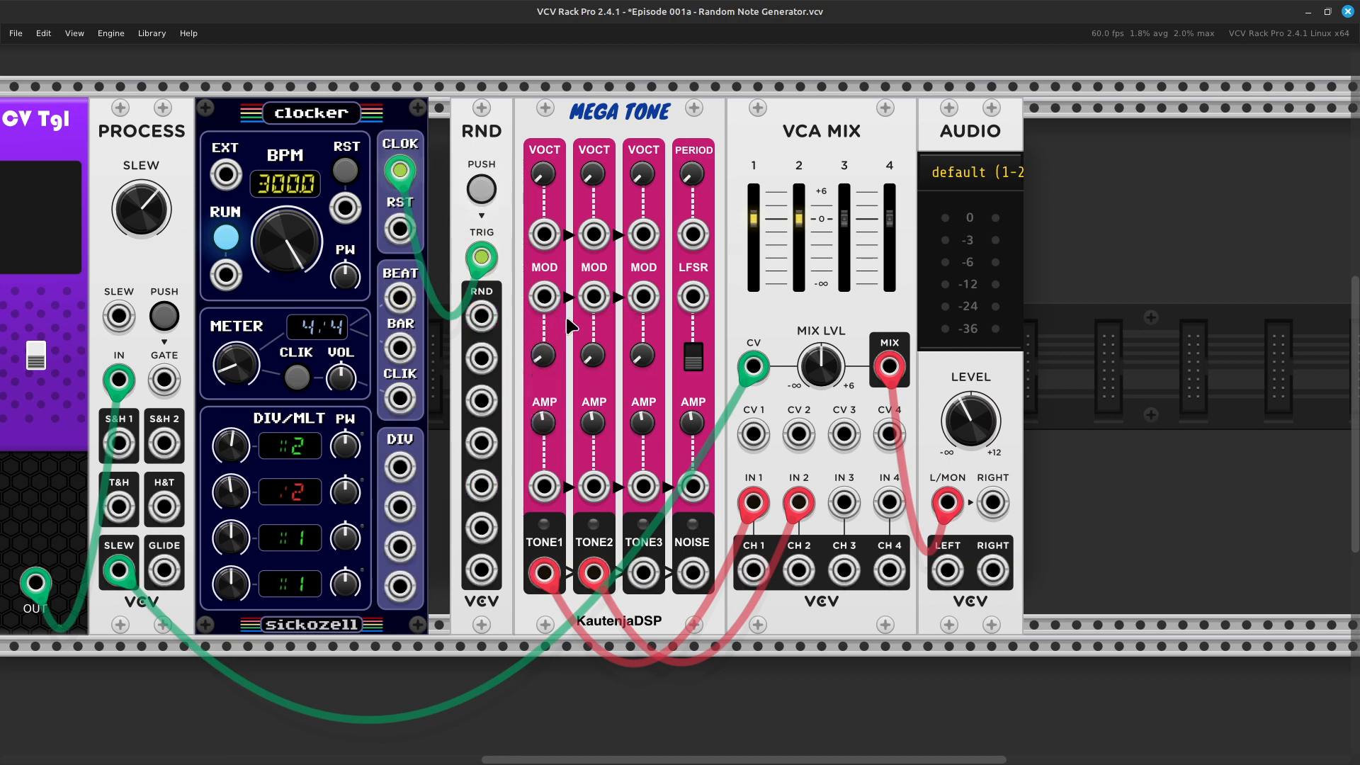
right_click(479, 318)
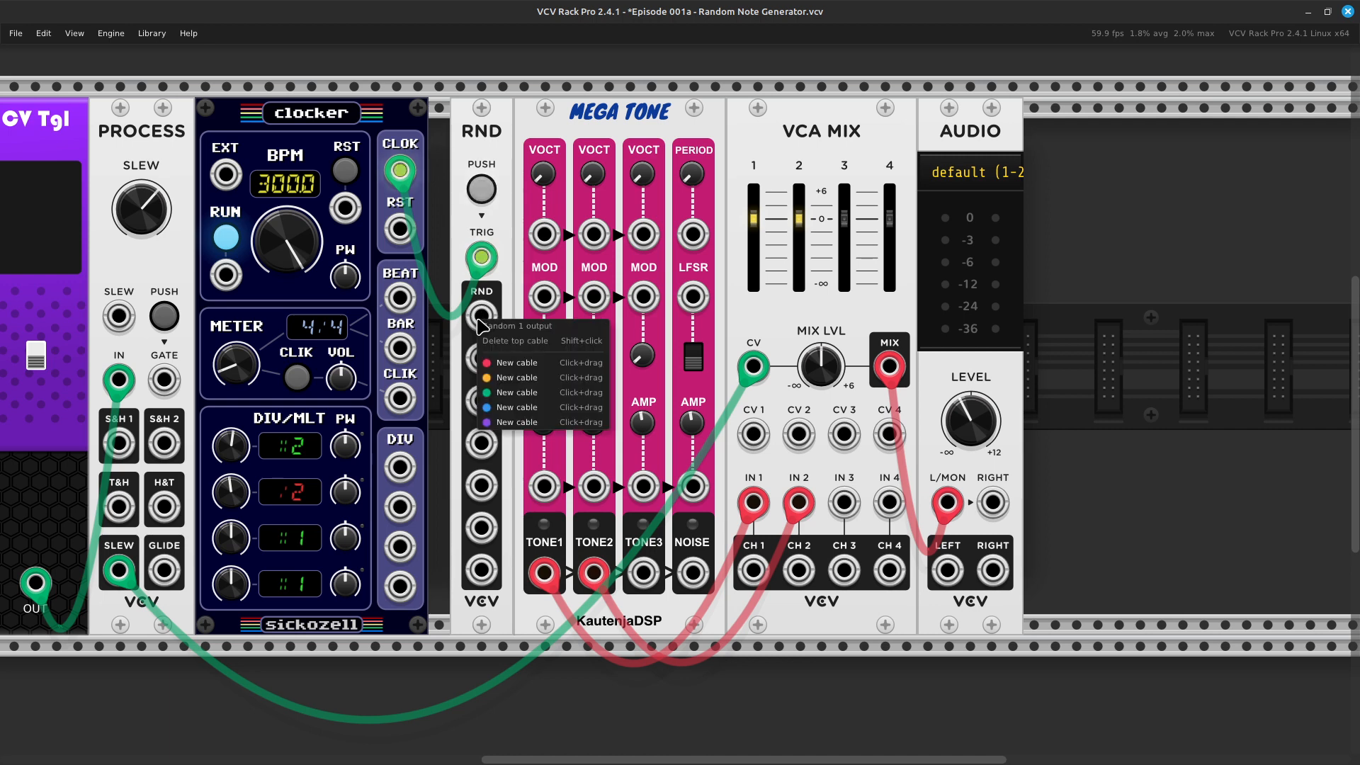
left_click_drag(517, 378, 559, 234)
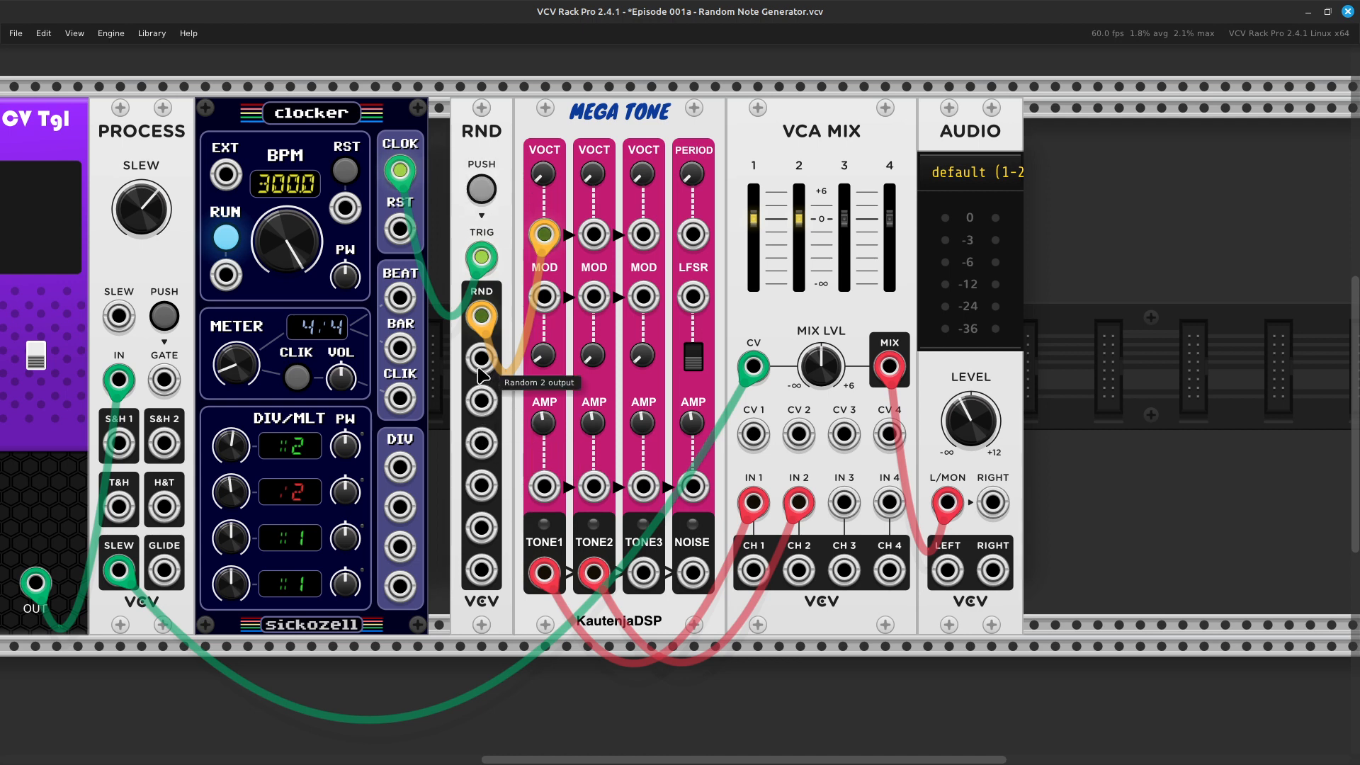
Run a yellow cable from RND's second output to MEGA TONE's first MOD input
right_click(479, 369)
left_click(528, 433)
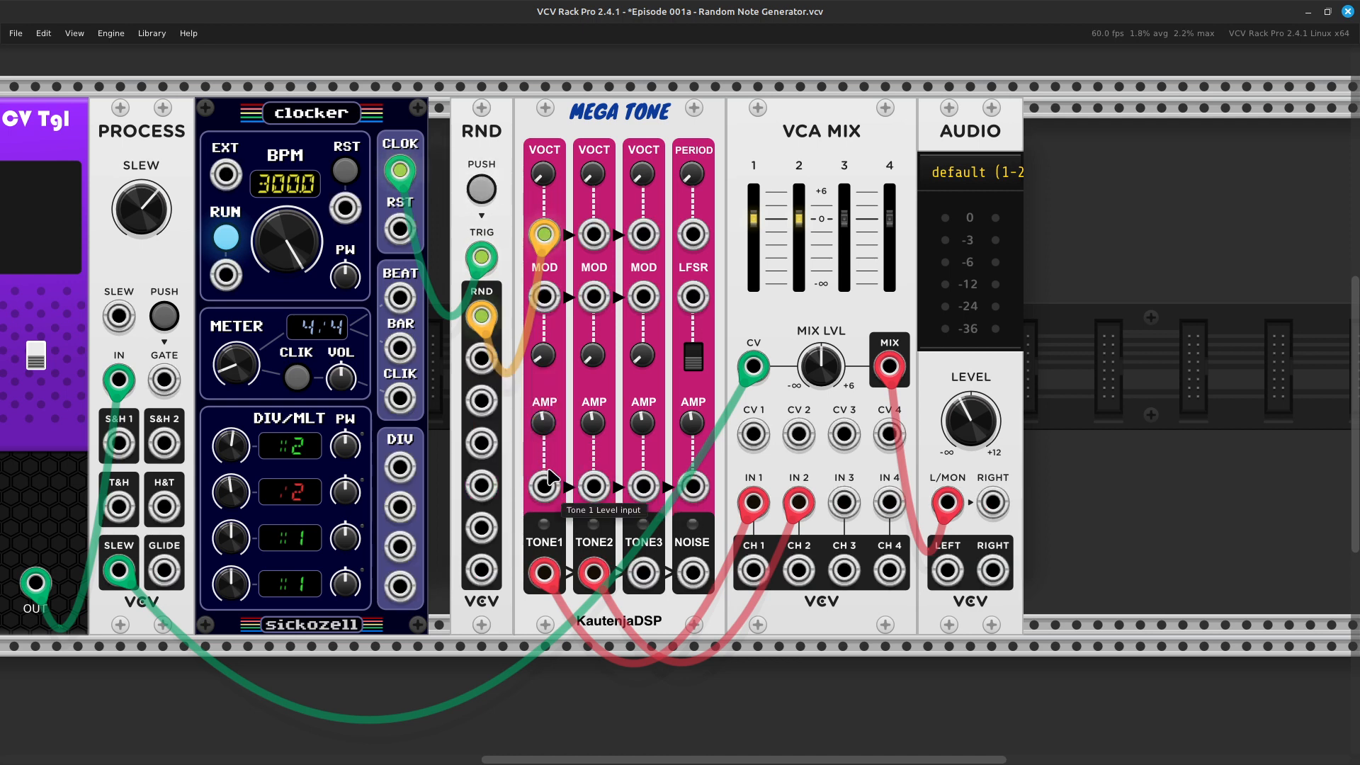
right_click(483, 363)
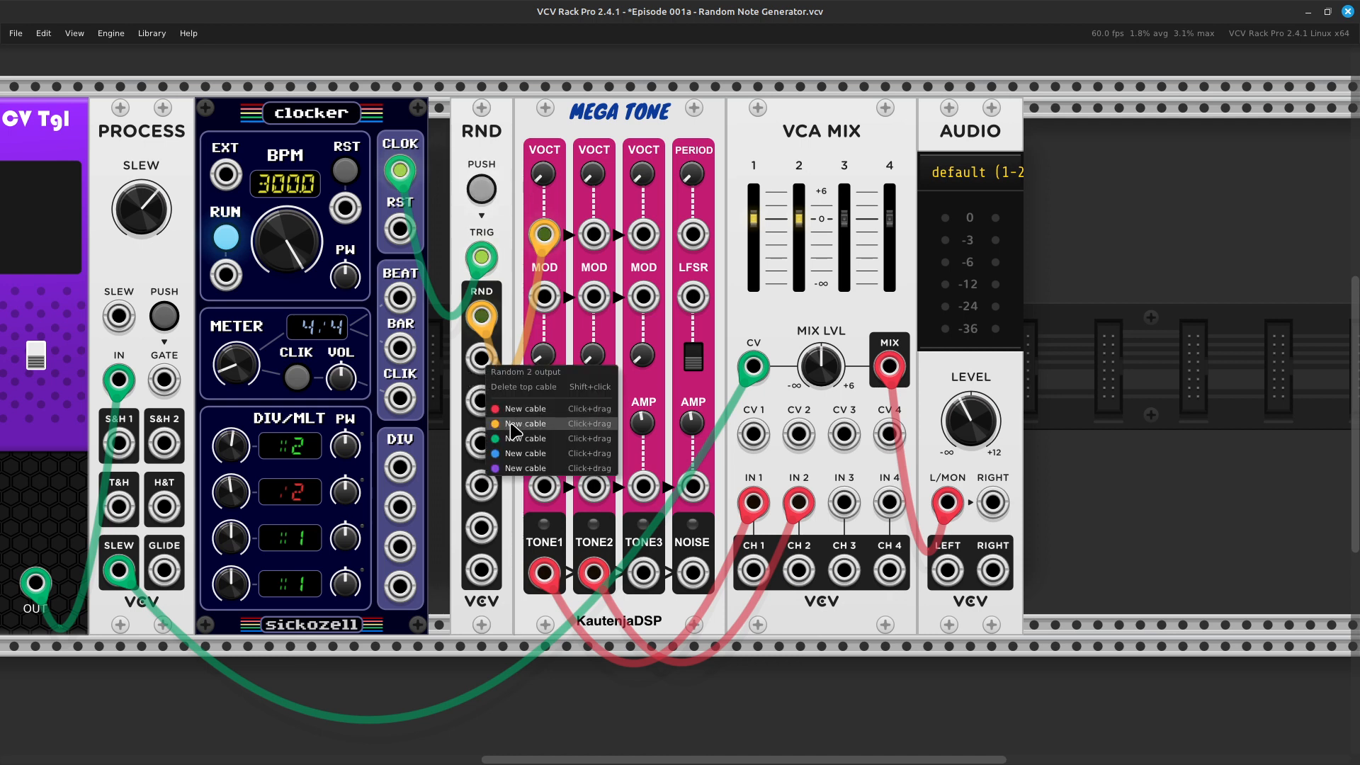
left_click_drag(513, 430, 545, 299)
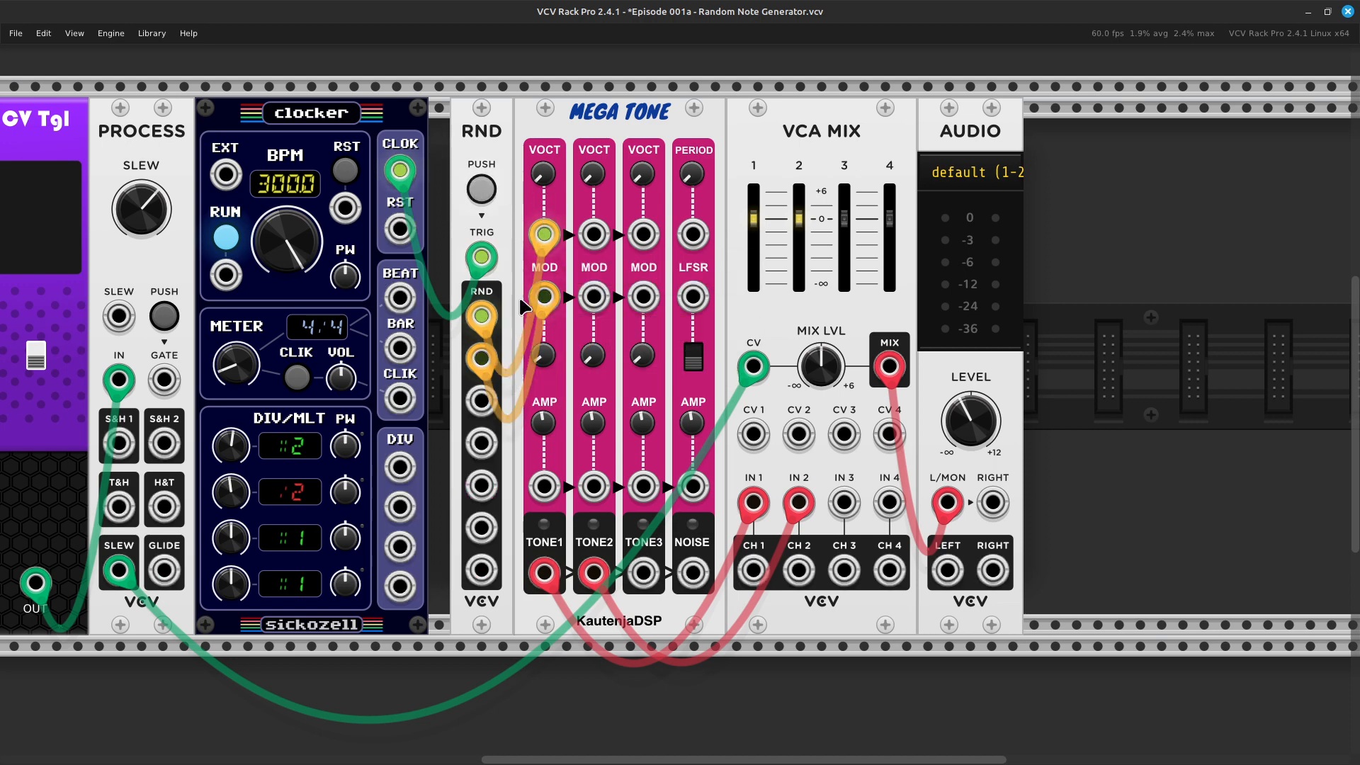
Switch on CV Tgl to audition the patch, and move the green cable from clocker's CLOK output to its first DIV output
scroll(489, 298, "up", 1)
scroll(275, 368, "left", 3)
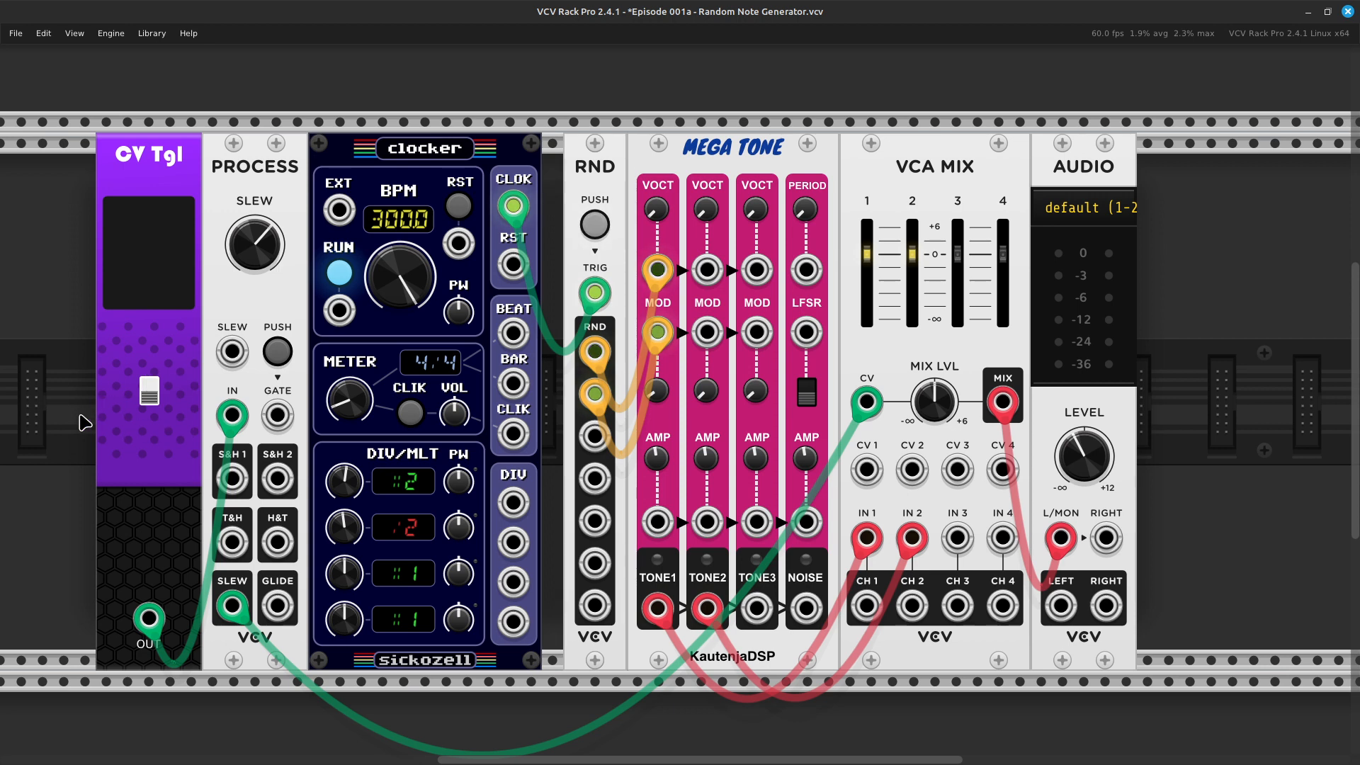
left_click(151, 401)
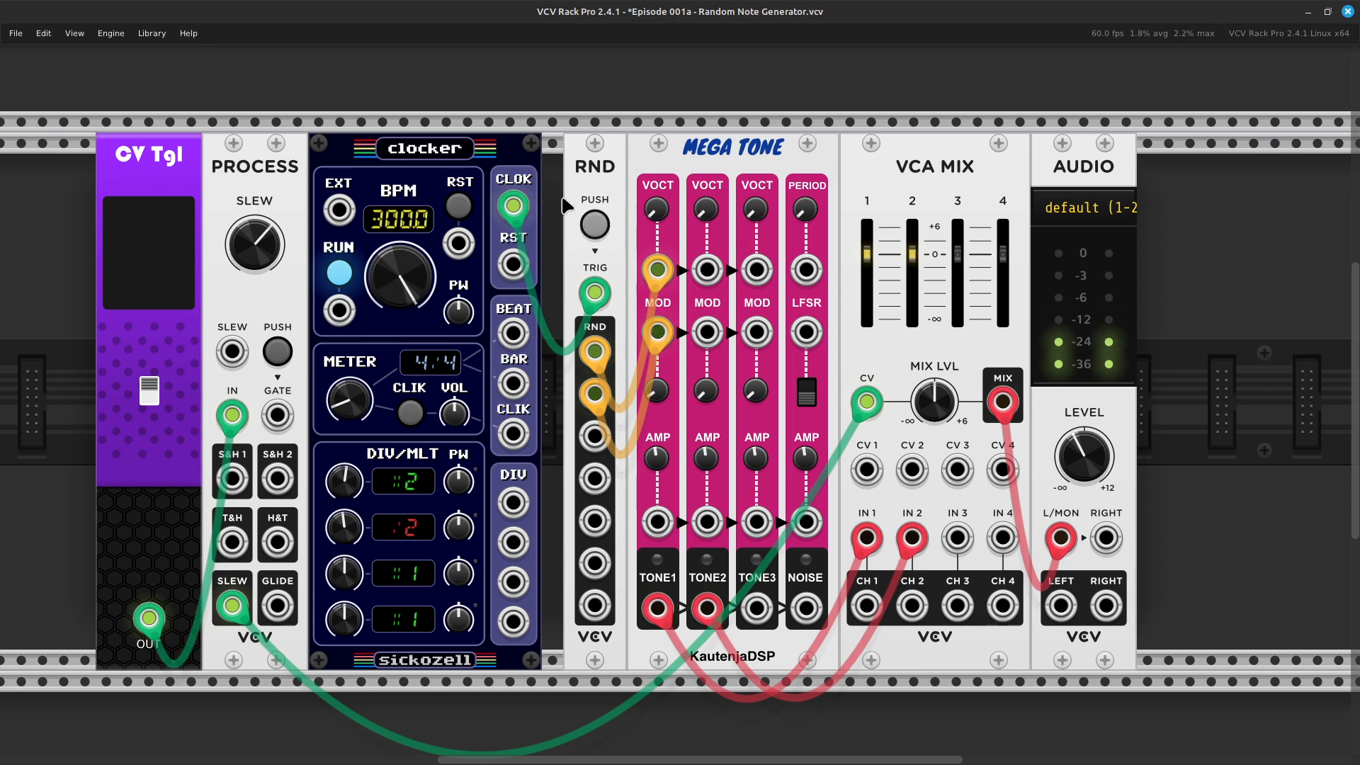
left_click_drag(511, 220, 515, 501)
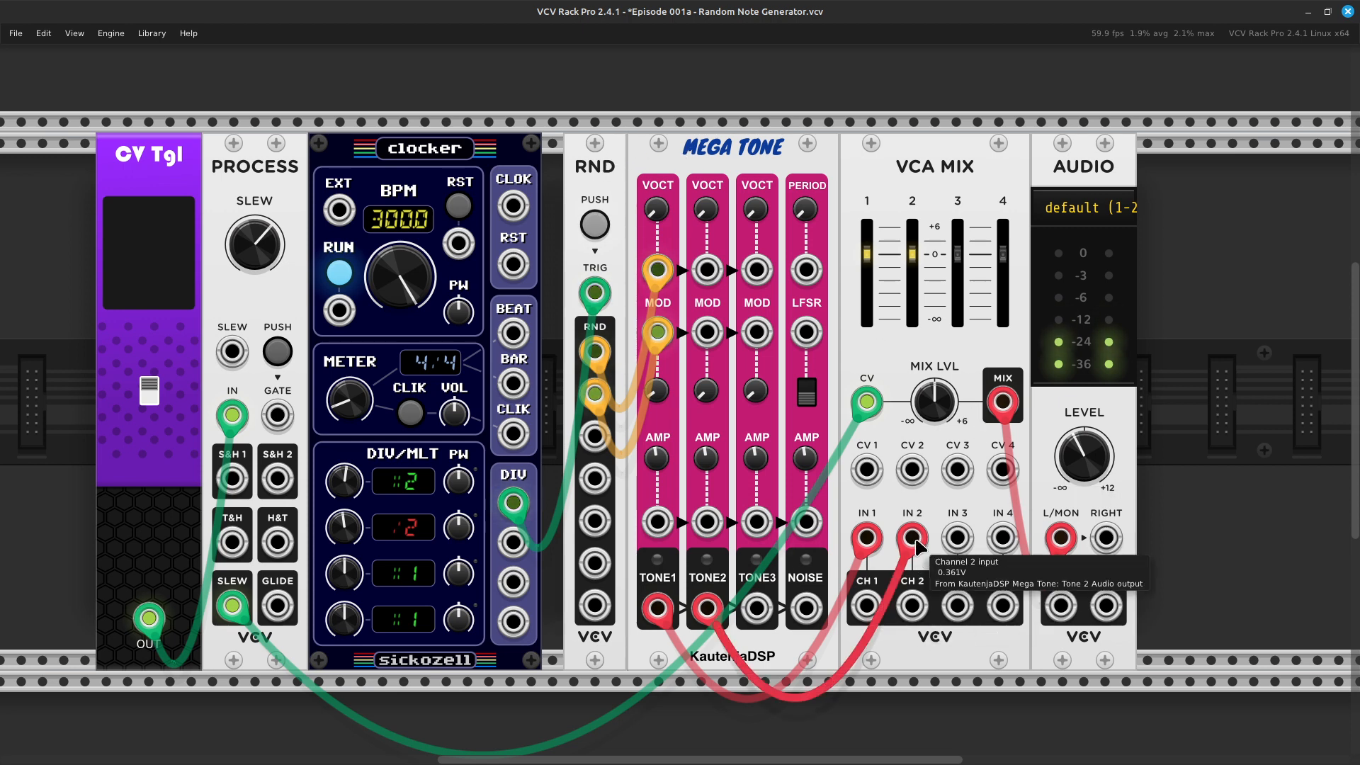
Briefly unplug and reconnect the TONE2 cable at VCA MIX's second input, and set MEGA TONE's Tone 2 frequency to 266.51 Hz
mouse_move(916, 545)
left_mouse_down()
mouse_move(920, 726)
mouse_move(932, 687)
mouse_move(932, 567)
mouse_move(913, 737)
mouse_move(900, 585)
mouse_move(912, 540)
left_mouse_up()
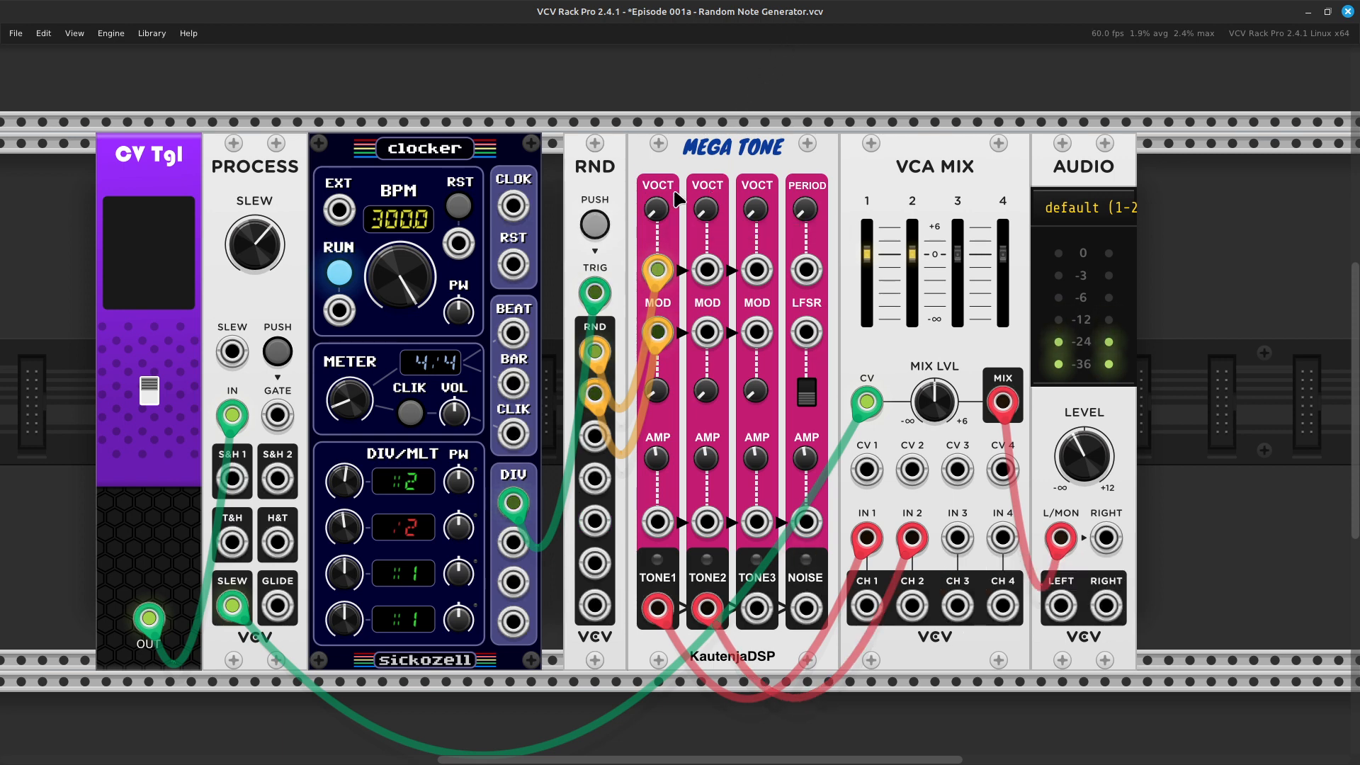
left_click_drag(706, 209, 706, 221)
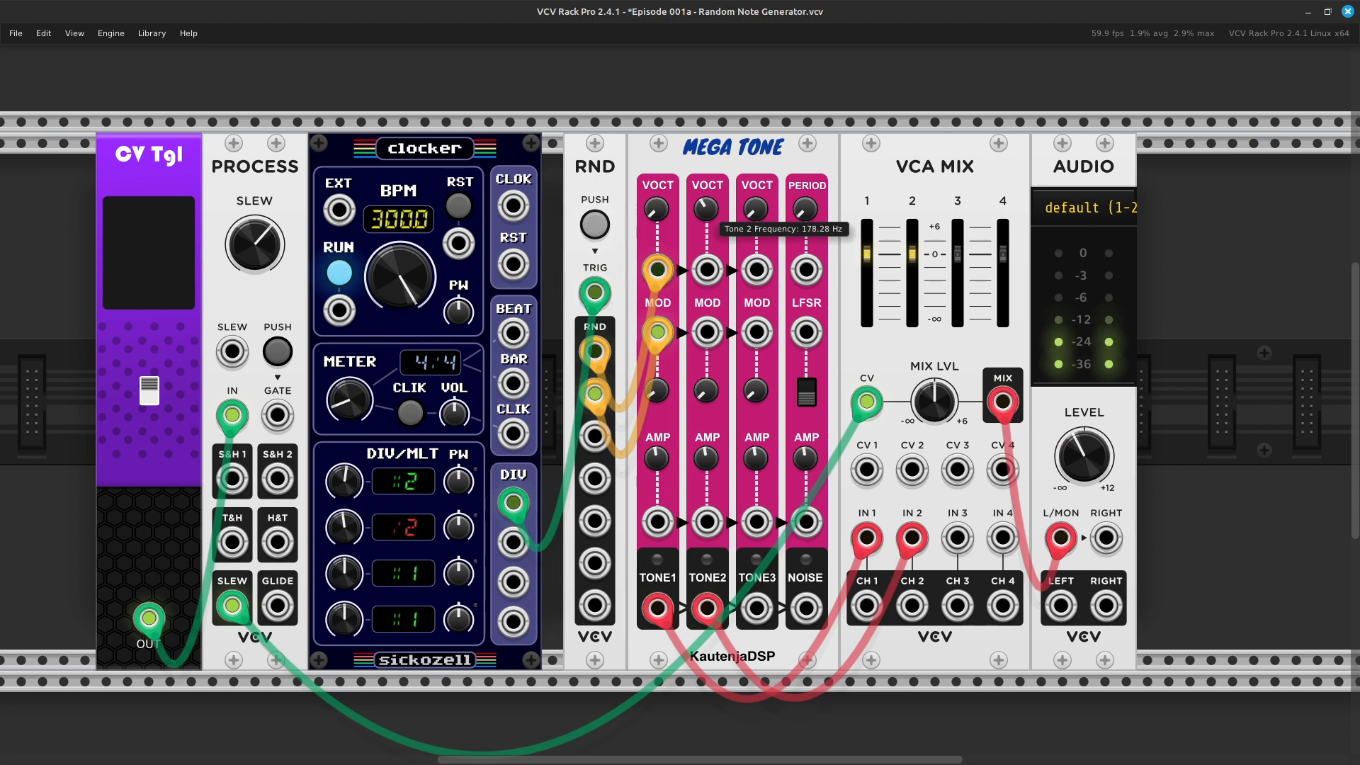
left_click_drag(706, 221, 707, 211)
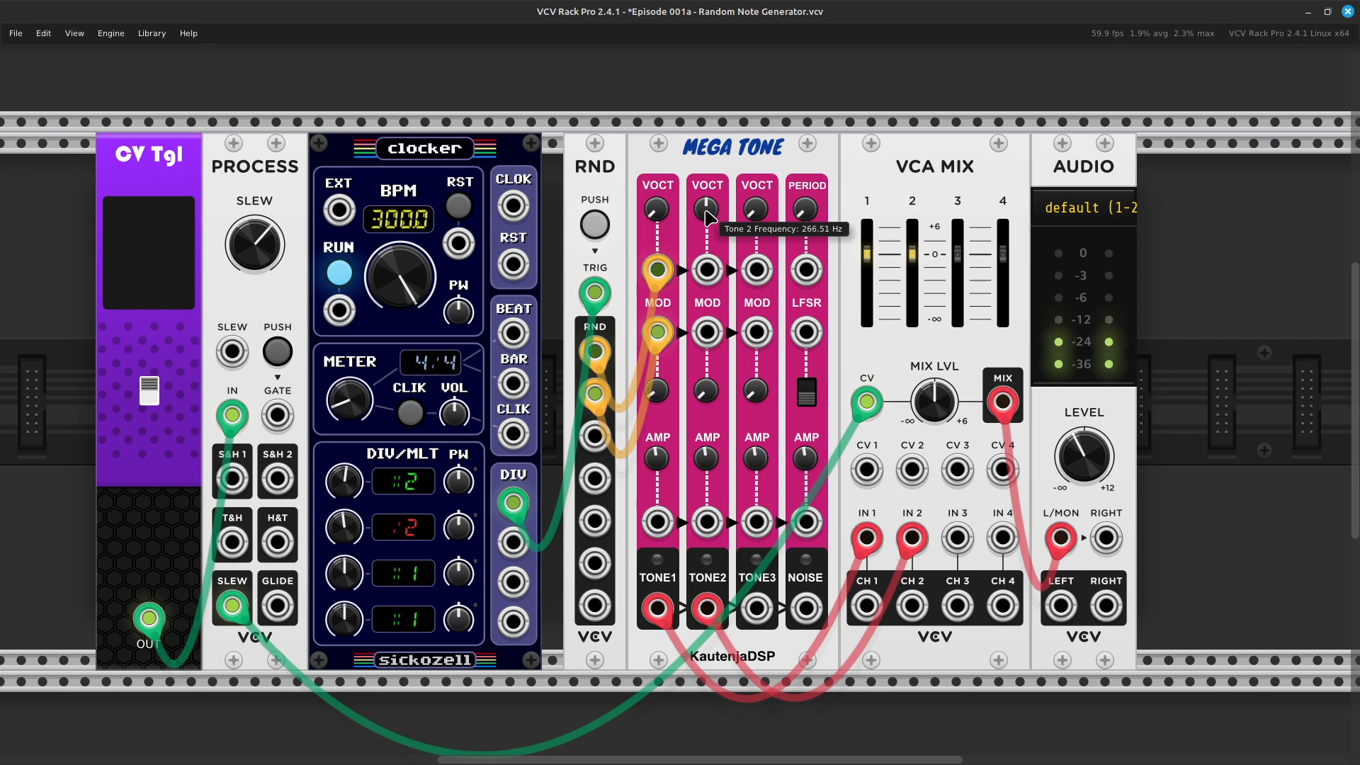
Initialize MEGA TONE's Tone 2 frequency and its Fine Tune / FM Attenuverter, and switch off CV Tgl
right_click(706, 213)
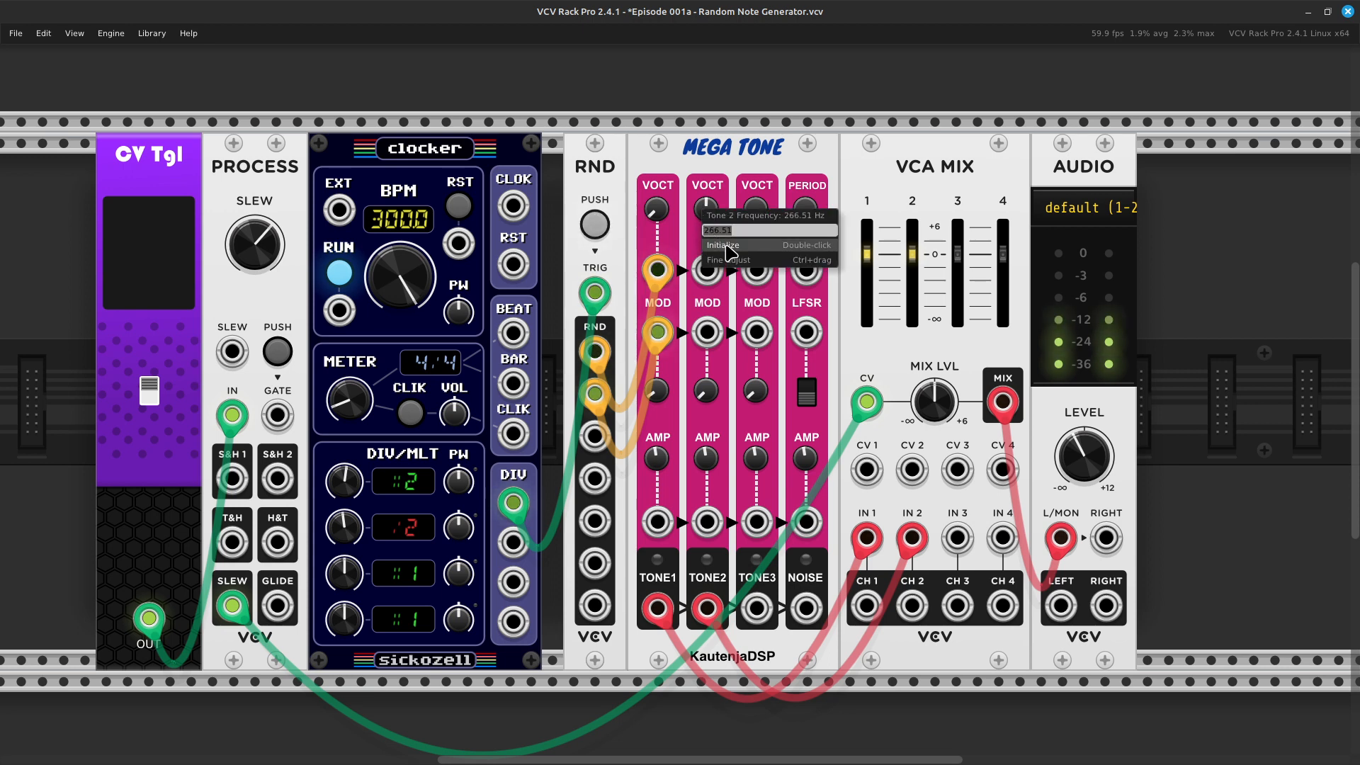
left_click(728, 245)
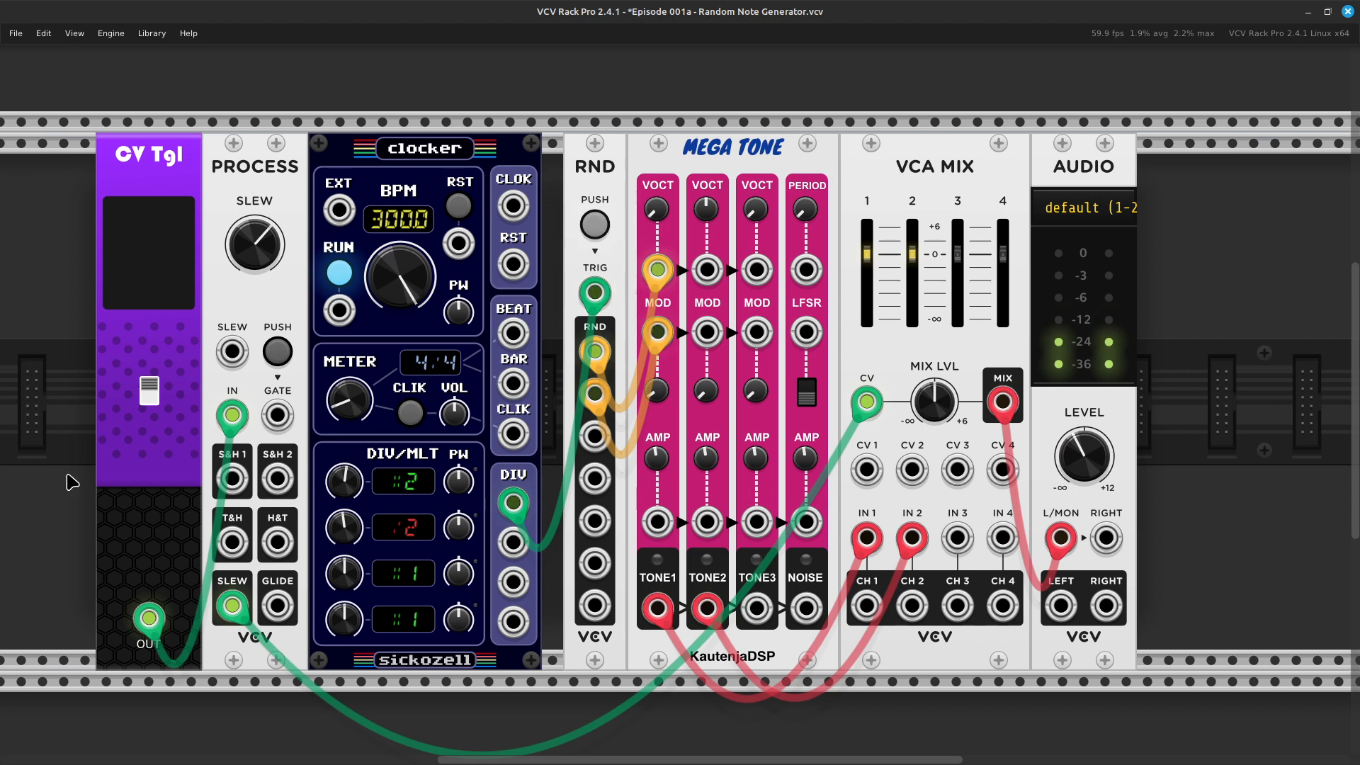
left_click(147, 397)
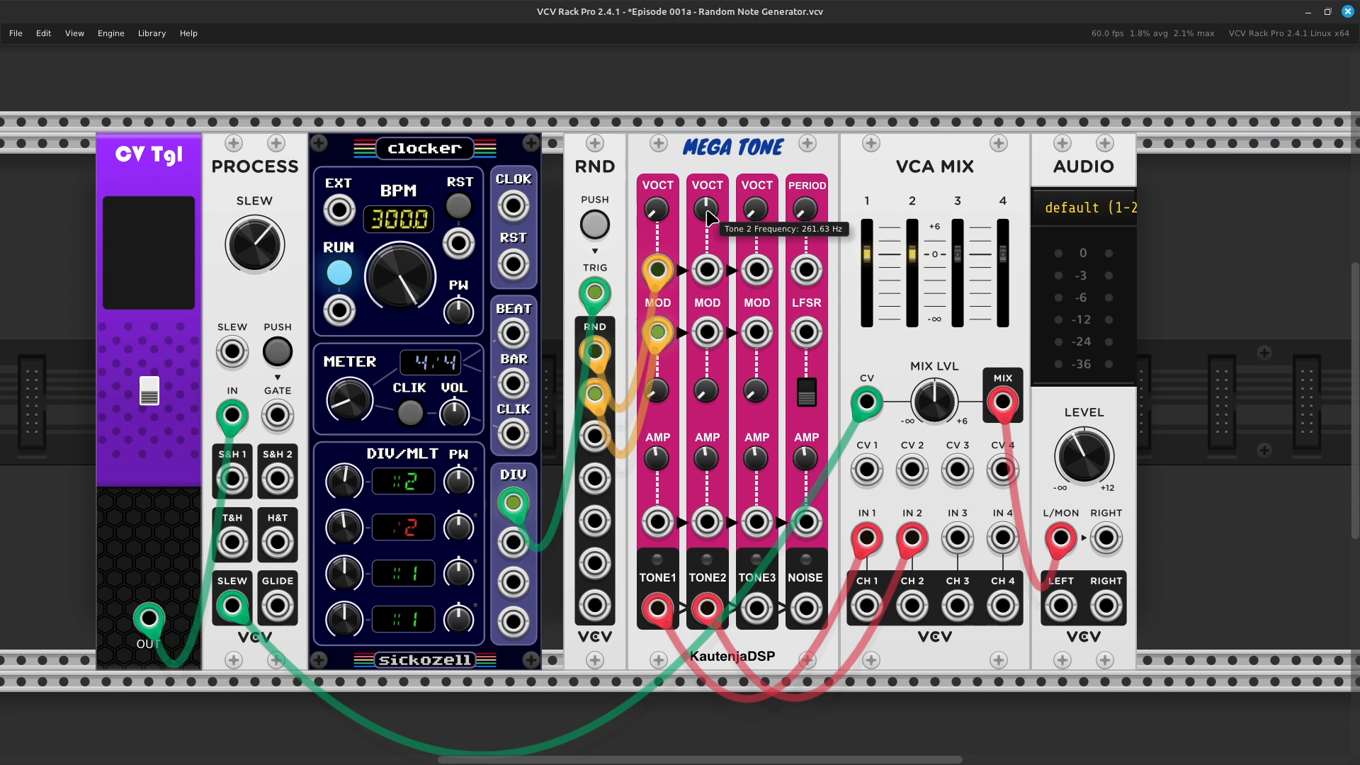
right_click(703, 391)
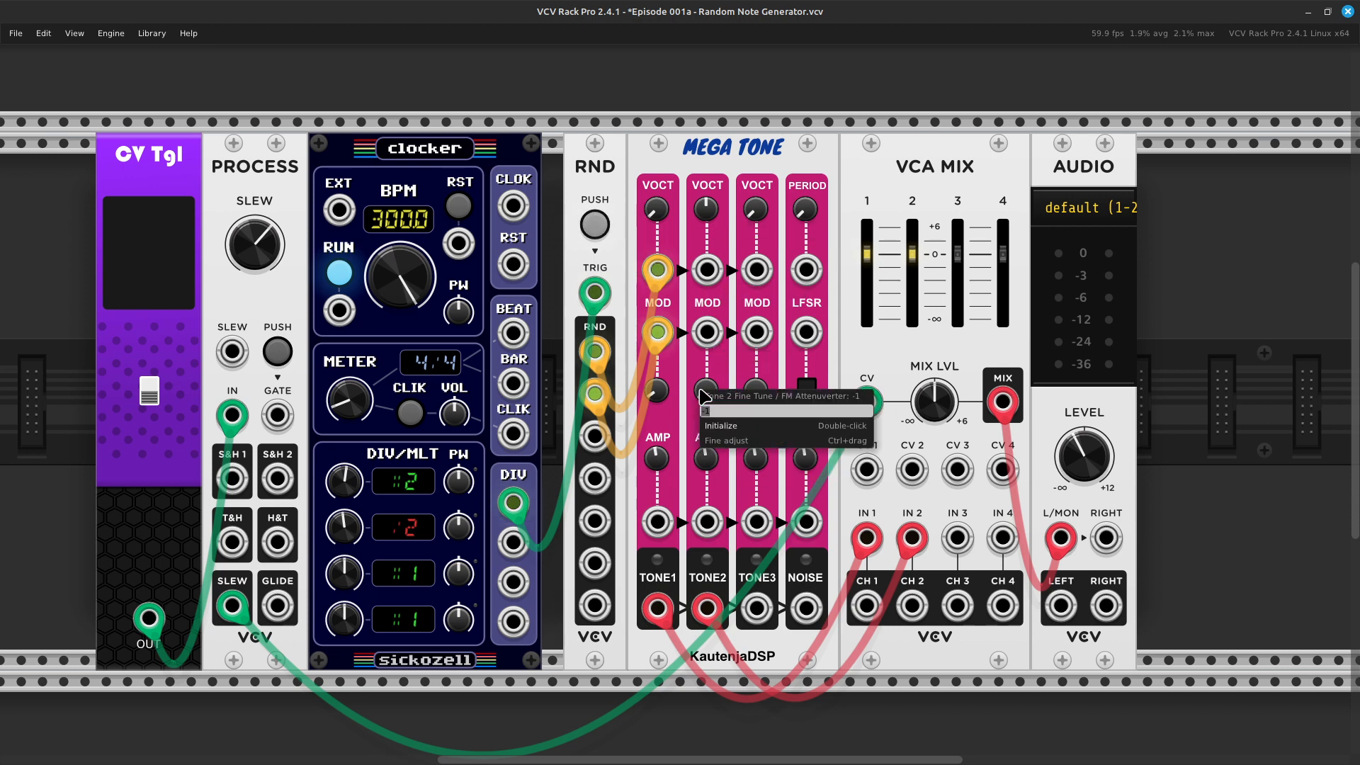
left_click(732, 427)
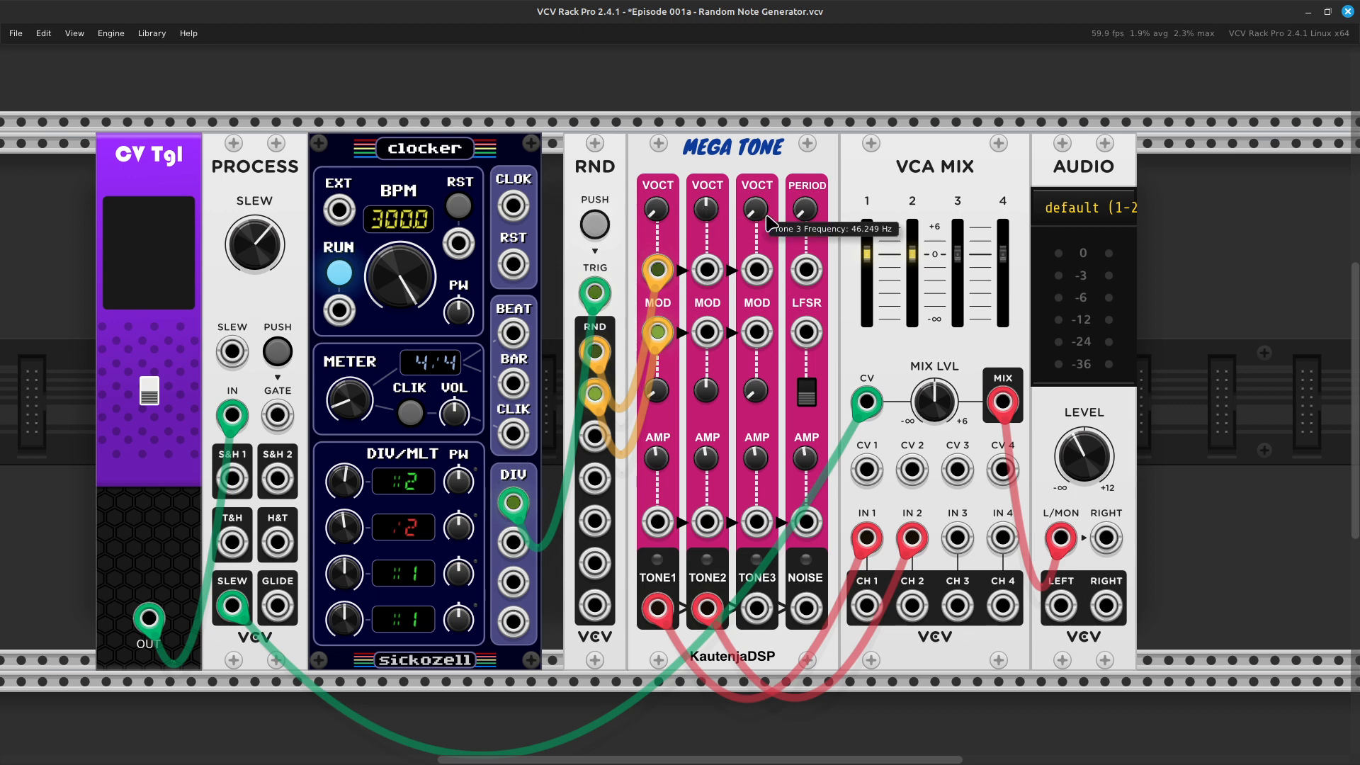
Raise MEGA TONE's Tone 3 frequency and run a red cable from its TONE3 output to VCA MIX's third input
left_click_drag(755, 211, 760, 226)
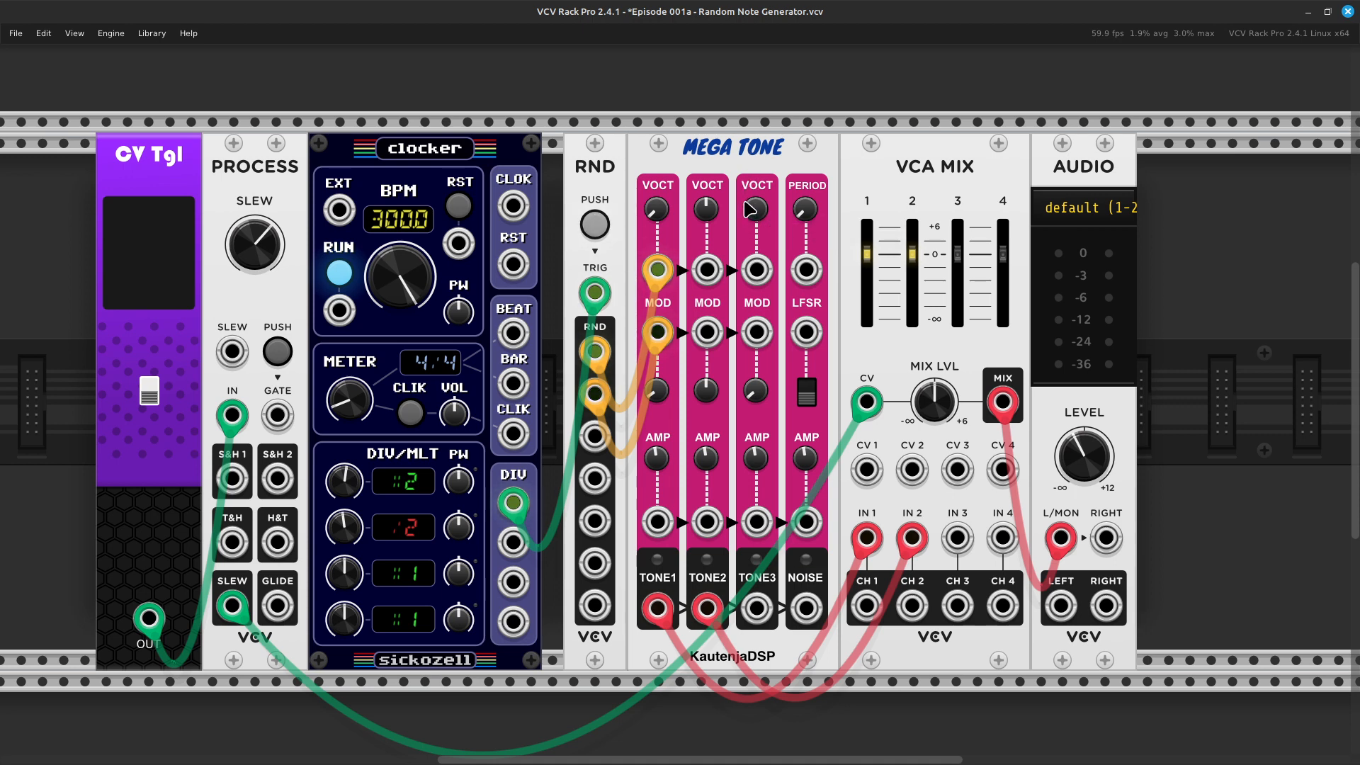
mouse_move(760, 211)
left_click_drag(759, 213, 759, 213)
right_click(757, 618)
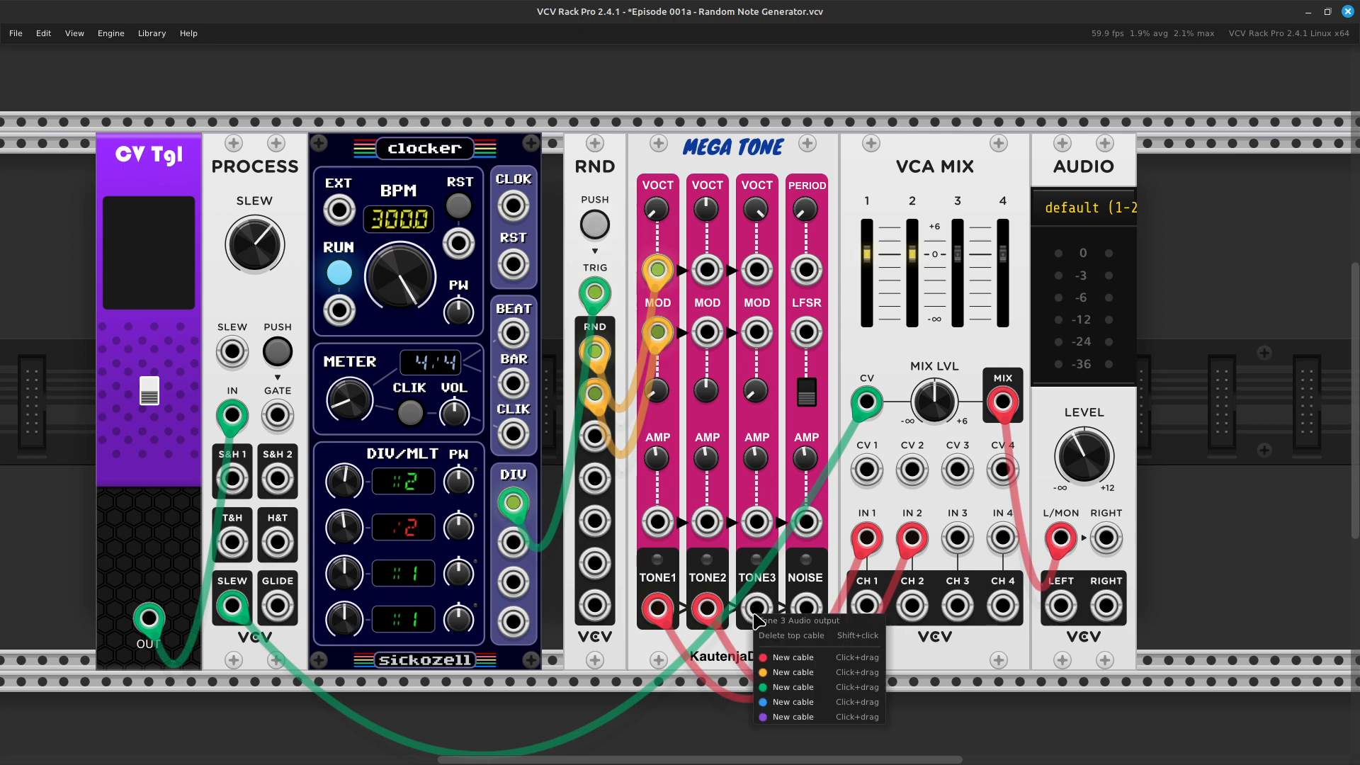
left_click(782, 662)
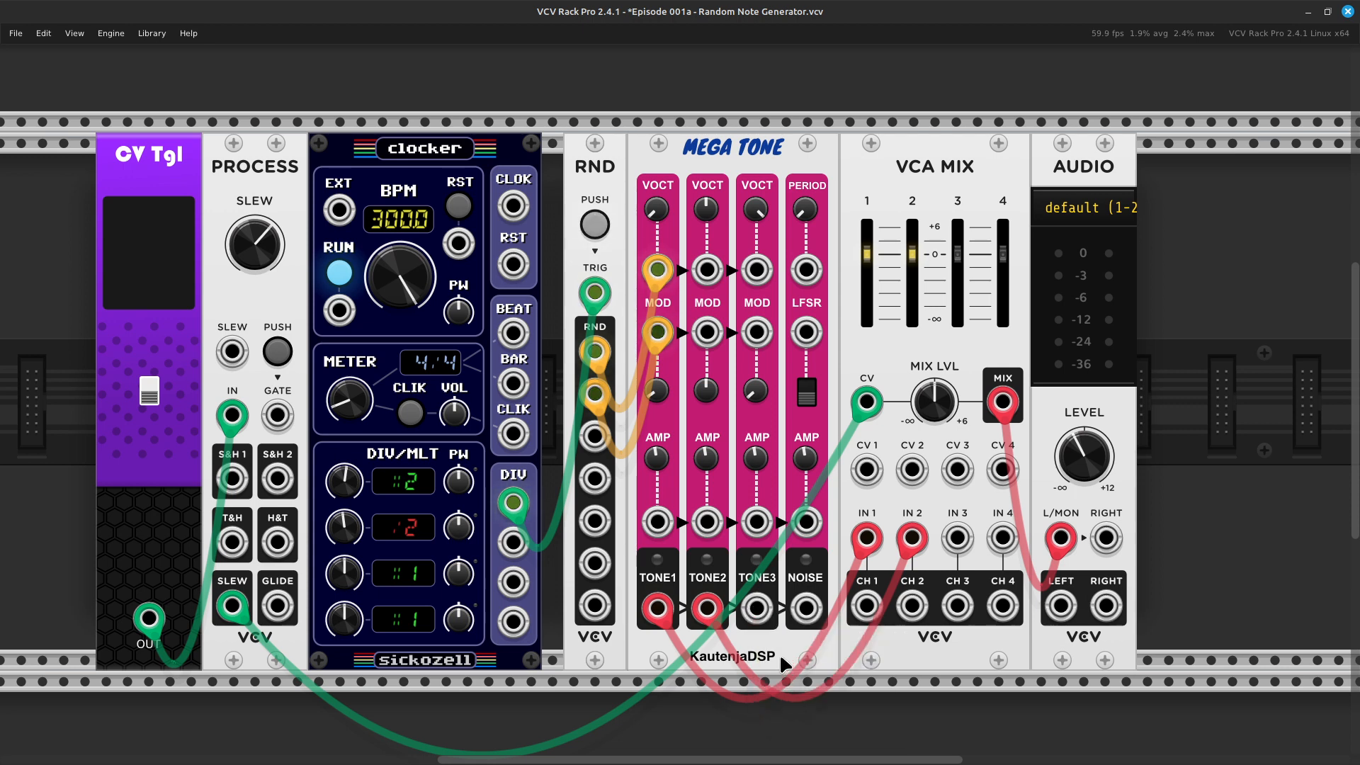
right_click(752, 620)
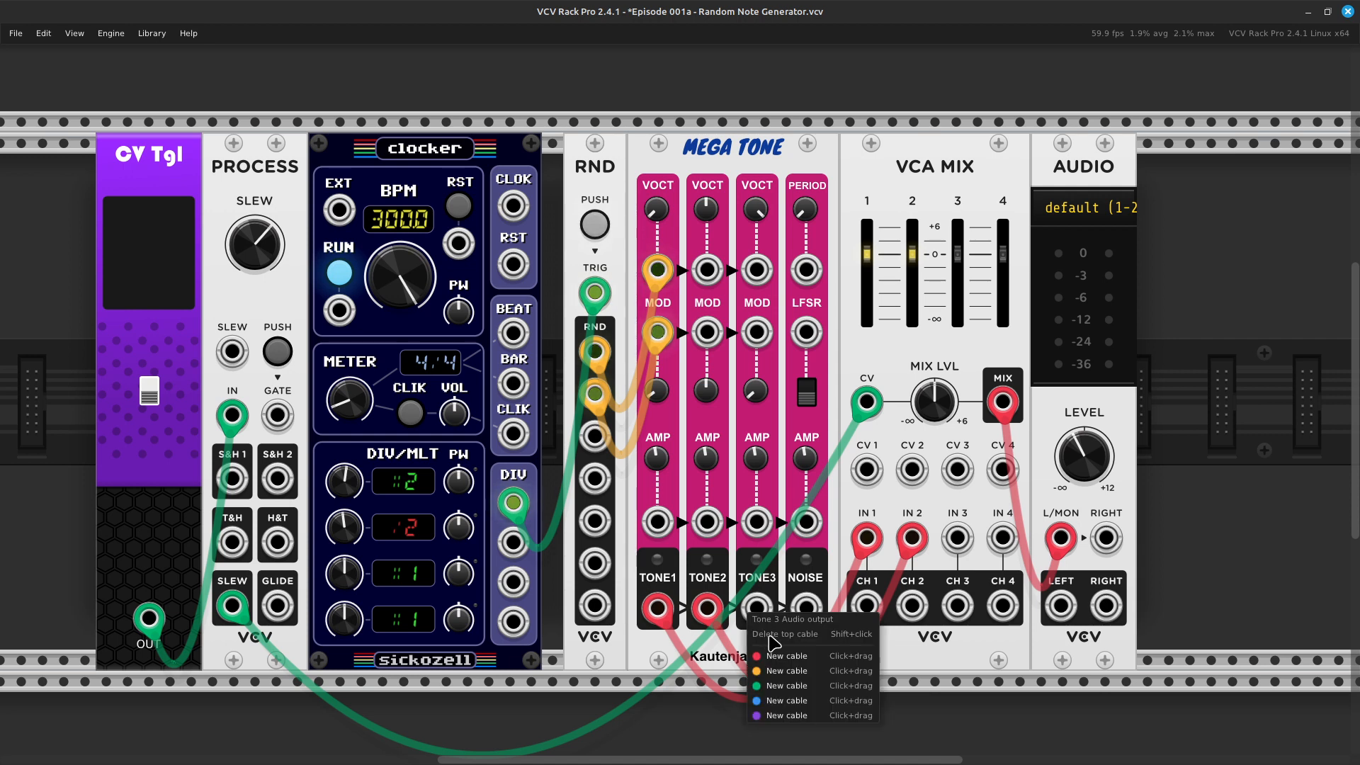
left_click_drag(786, 656, 958, 545)
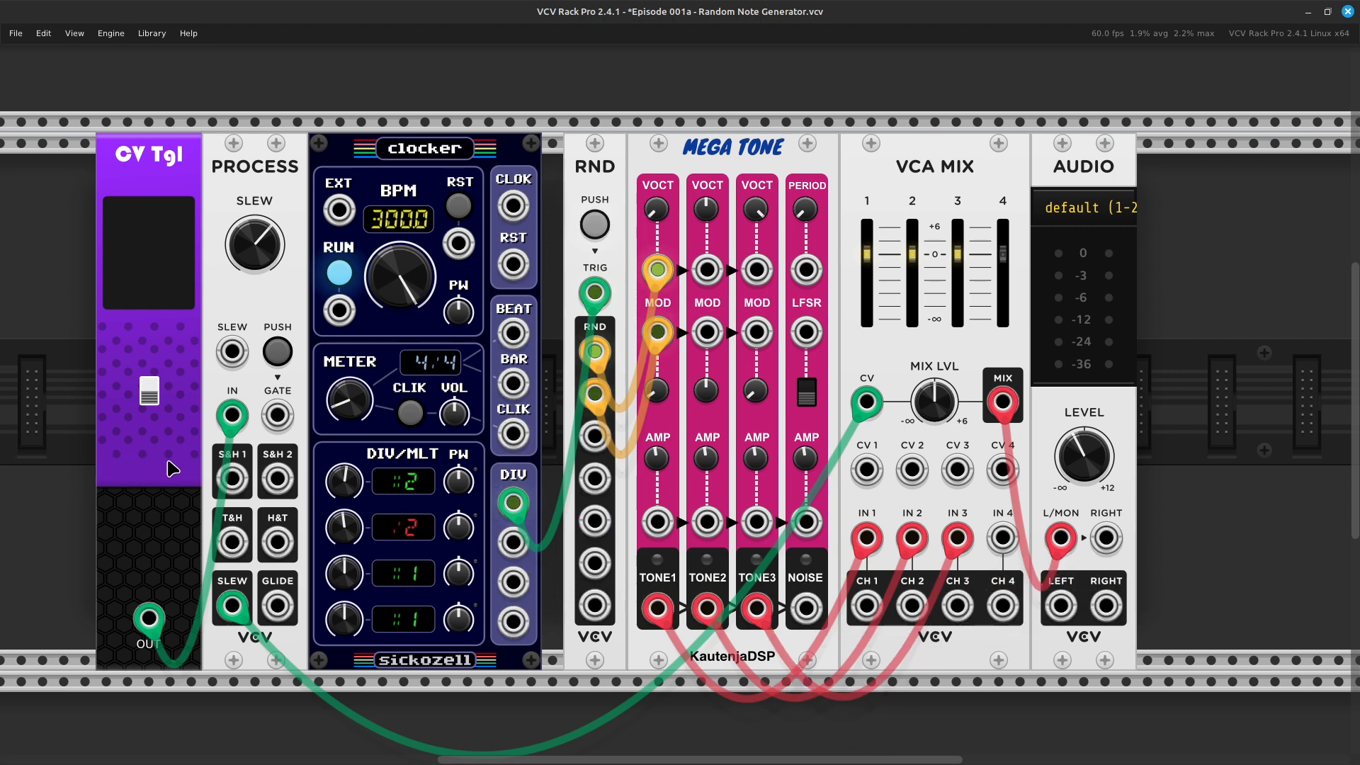
Audition the three-tone mix with CV Tgl, lowering MEGA TONE's Tone 2 and Tone 3 frequencies between listens
left_click(150, 396)
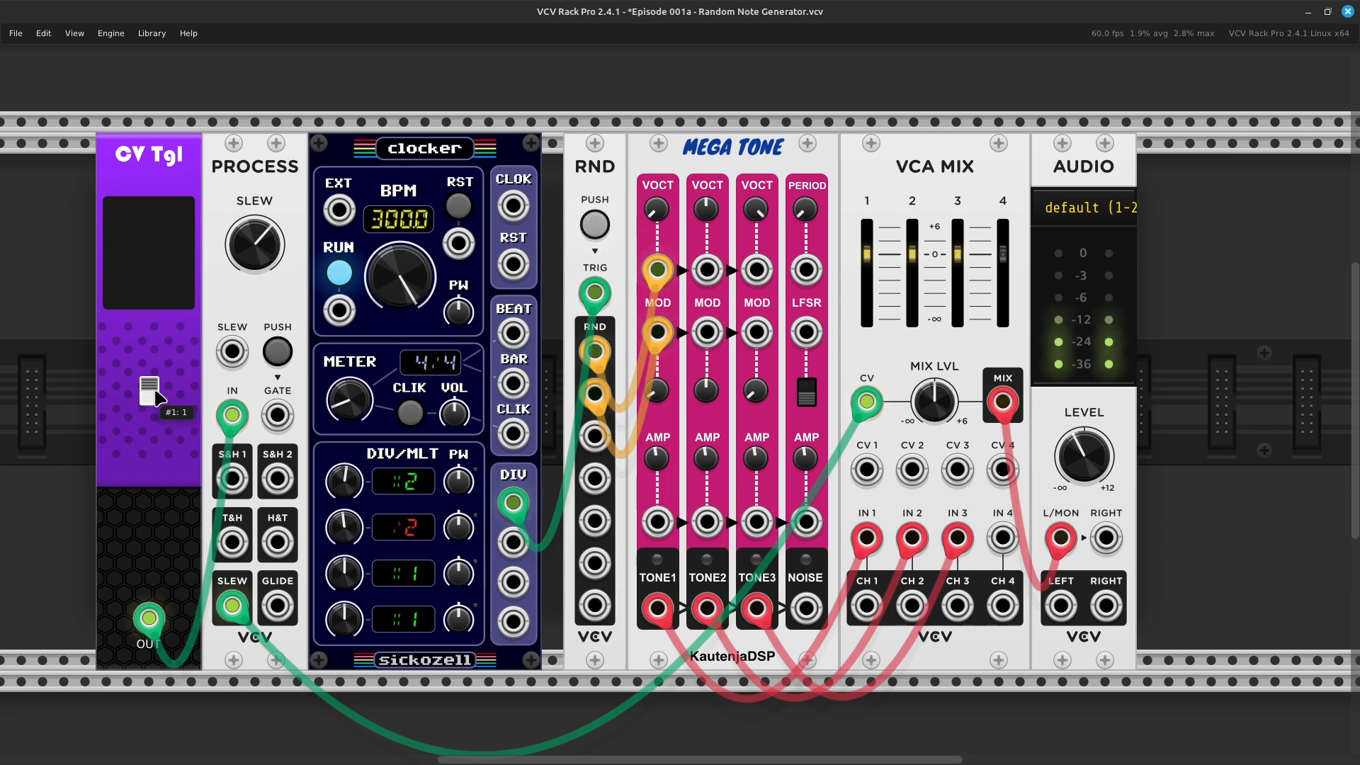
left_click(153, 394)
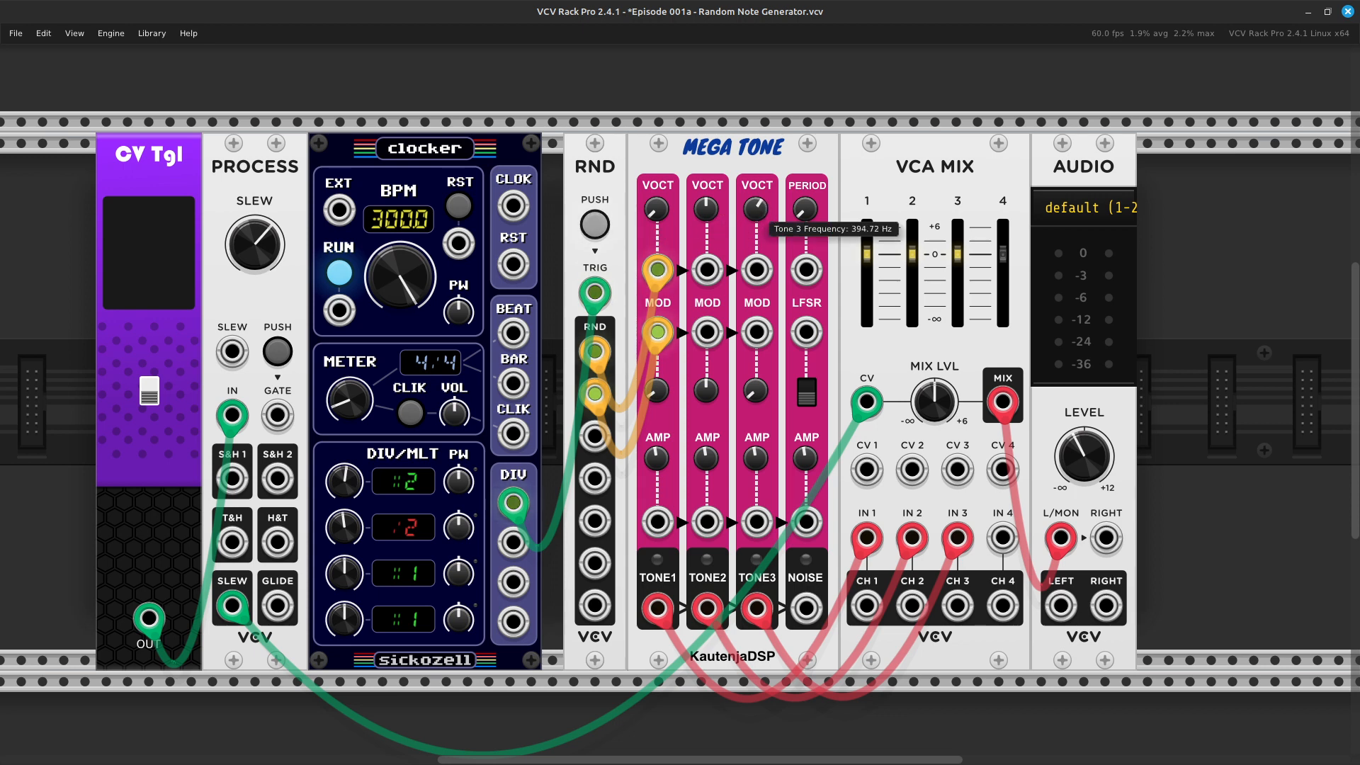
mouse_move(755, 209)
left_mouse_down()
mouse_move(755, 219)
mouse_move(748, 190)
left_mouse_up()
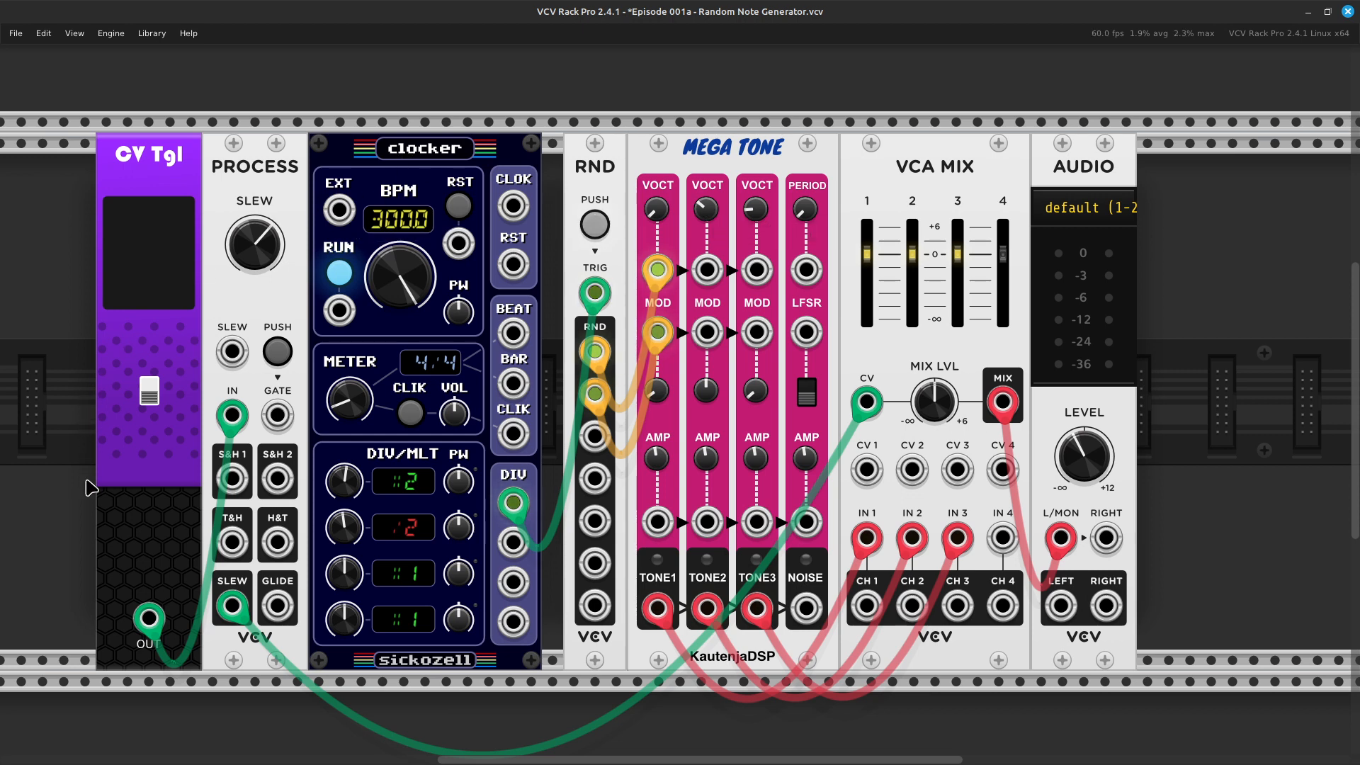
left_click(145, 400)
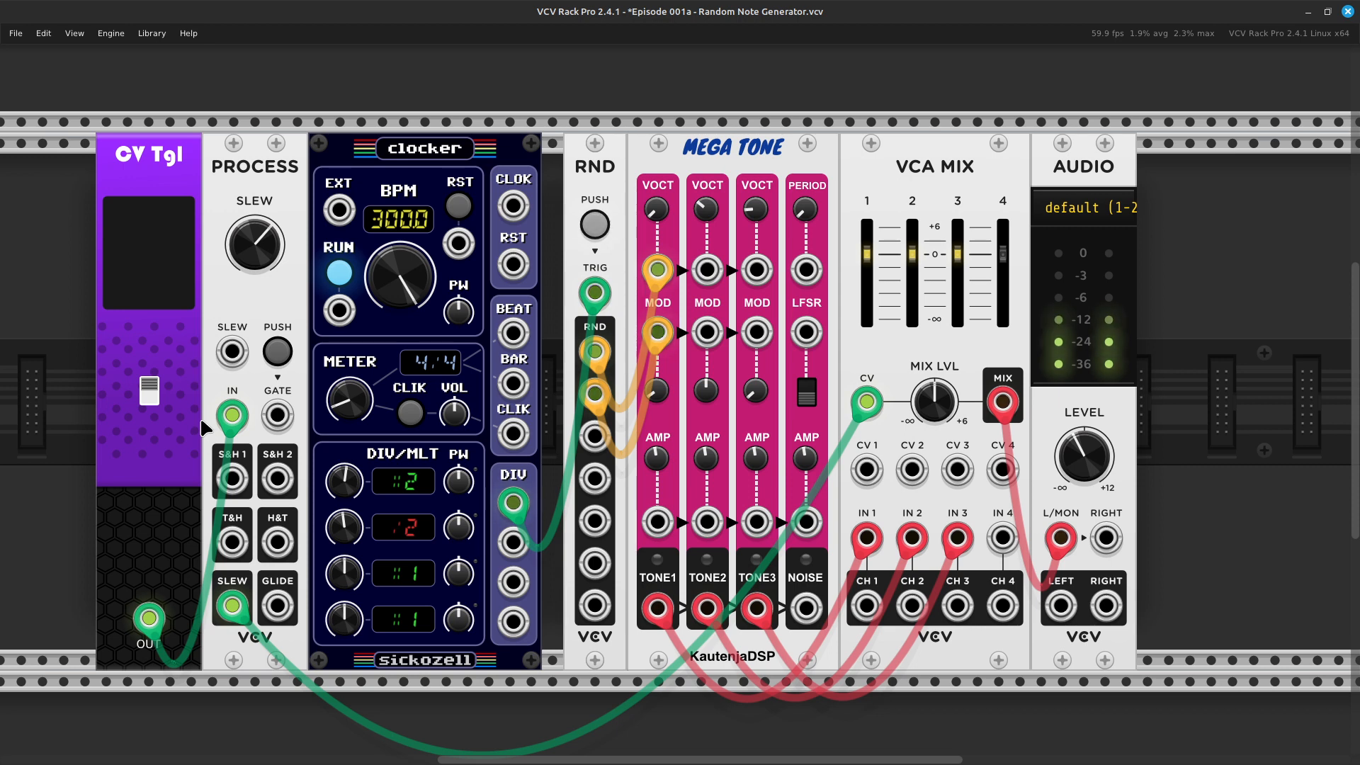
left_click(151, 405)
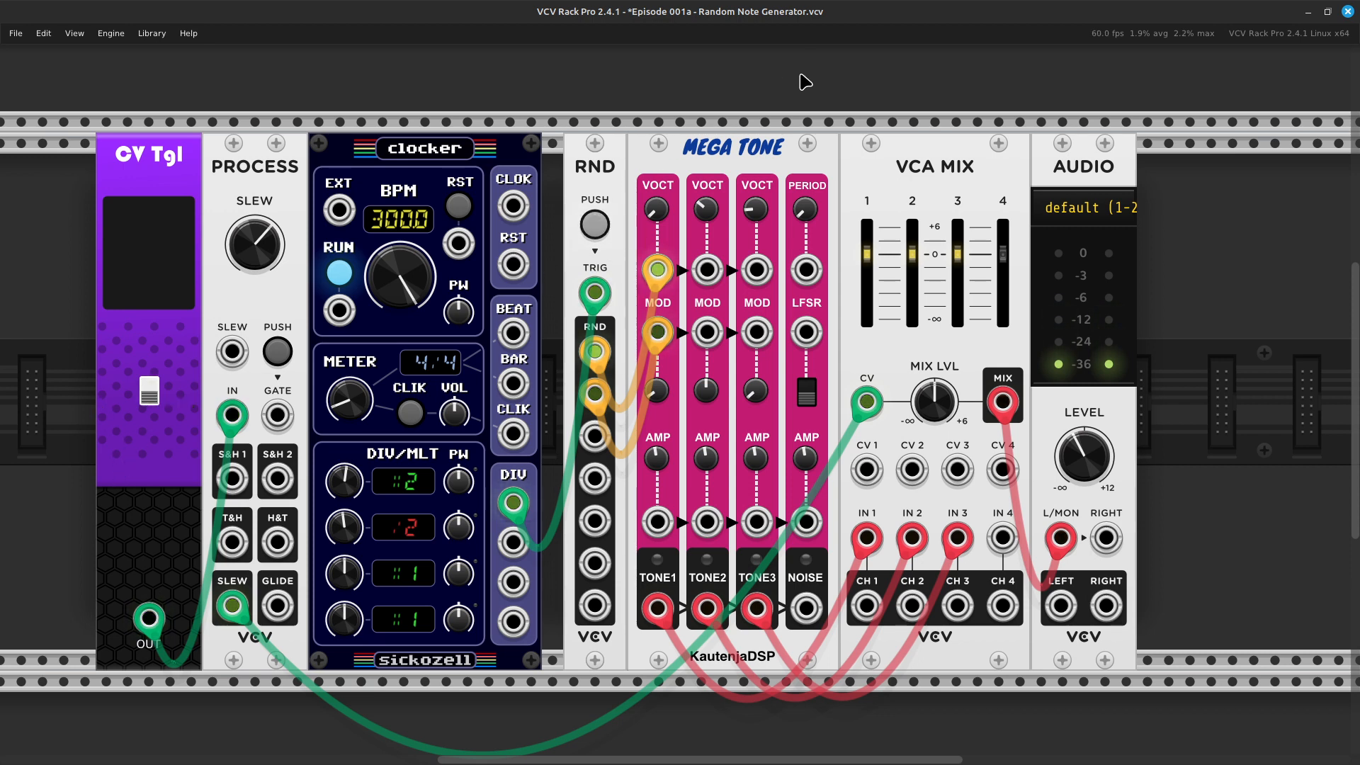
Move RND, MEGA TONE, VCA MIX and AUDIO together to close the gap beside clocker
left_click(610, 155, "shift")
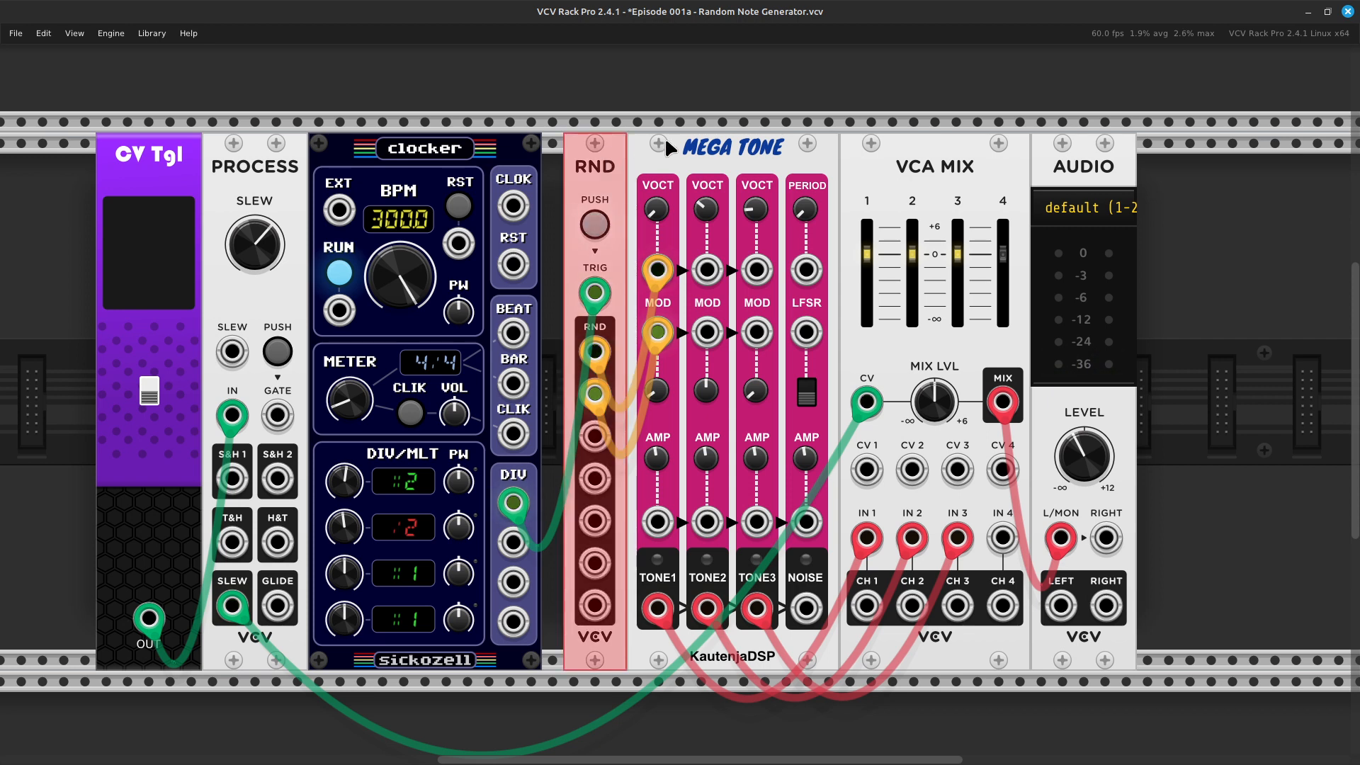
left_click(733, 152, "shift")
left_click(942, 157, "shift")
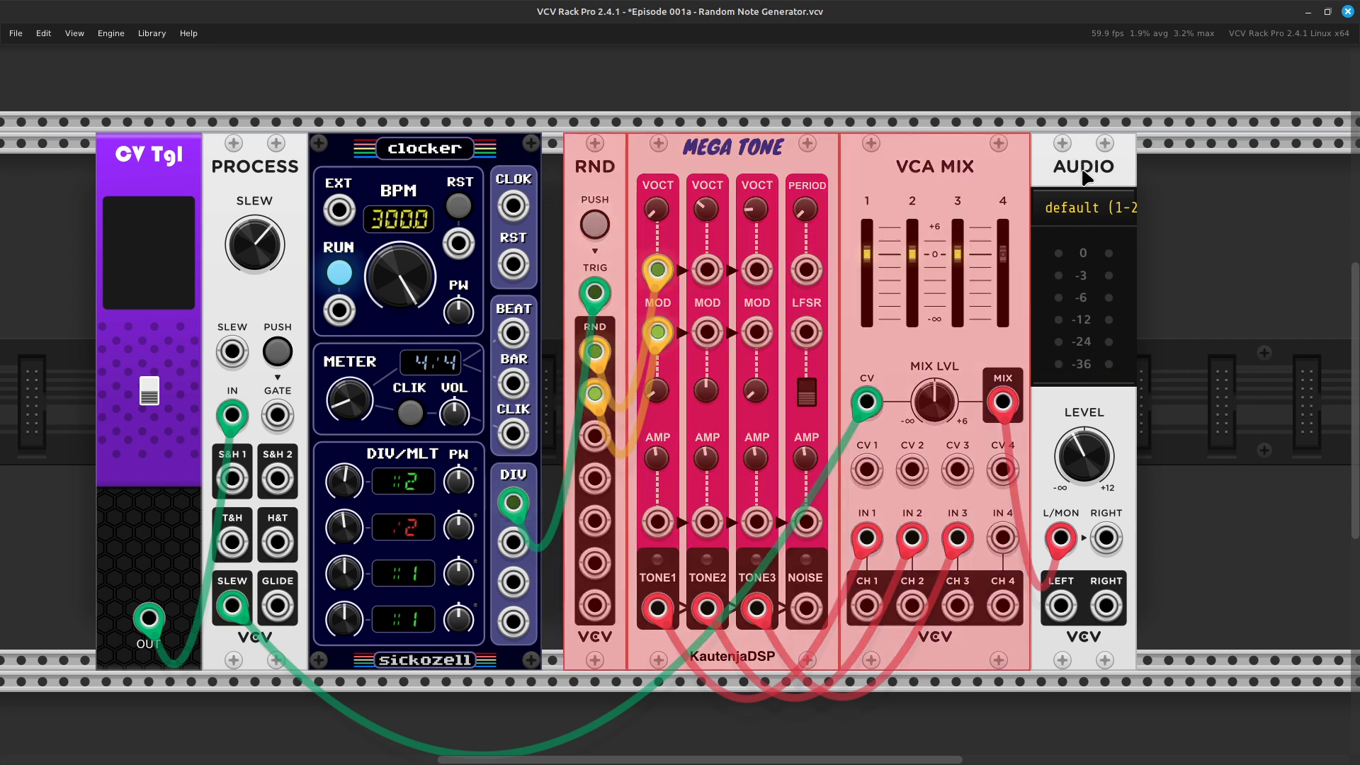
left_click(1069, 185, "shift")
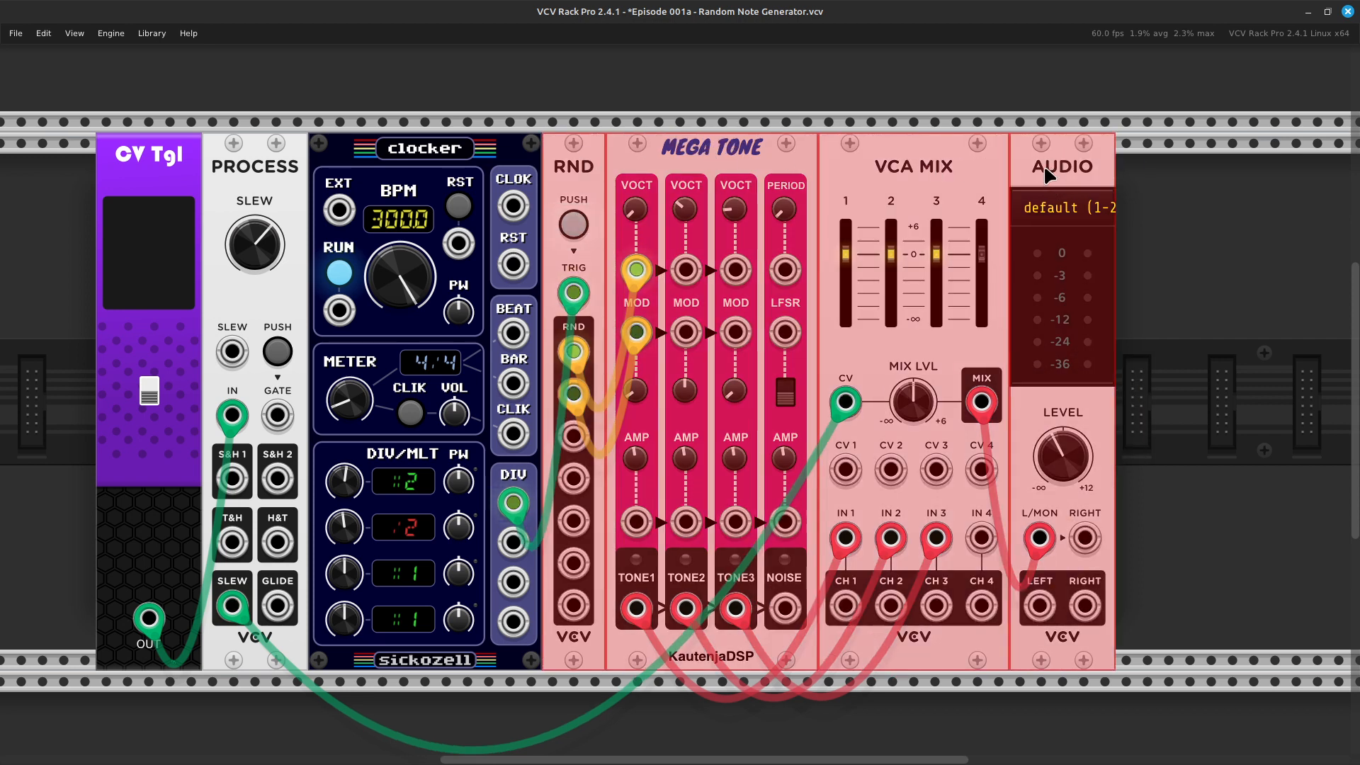
left_click_drag(1082, 177, 1061, 177)
left_click(1254, 366)
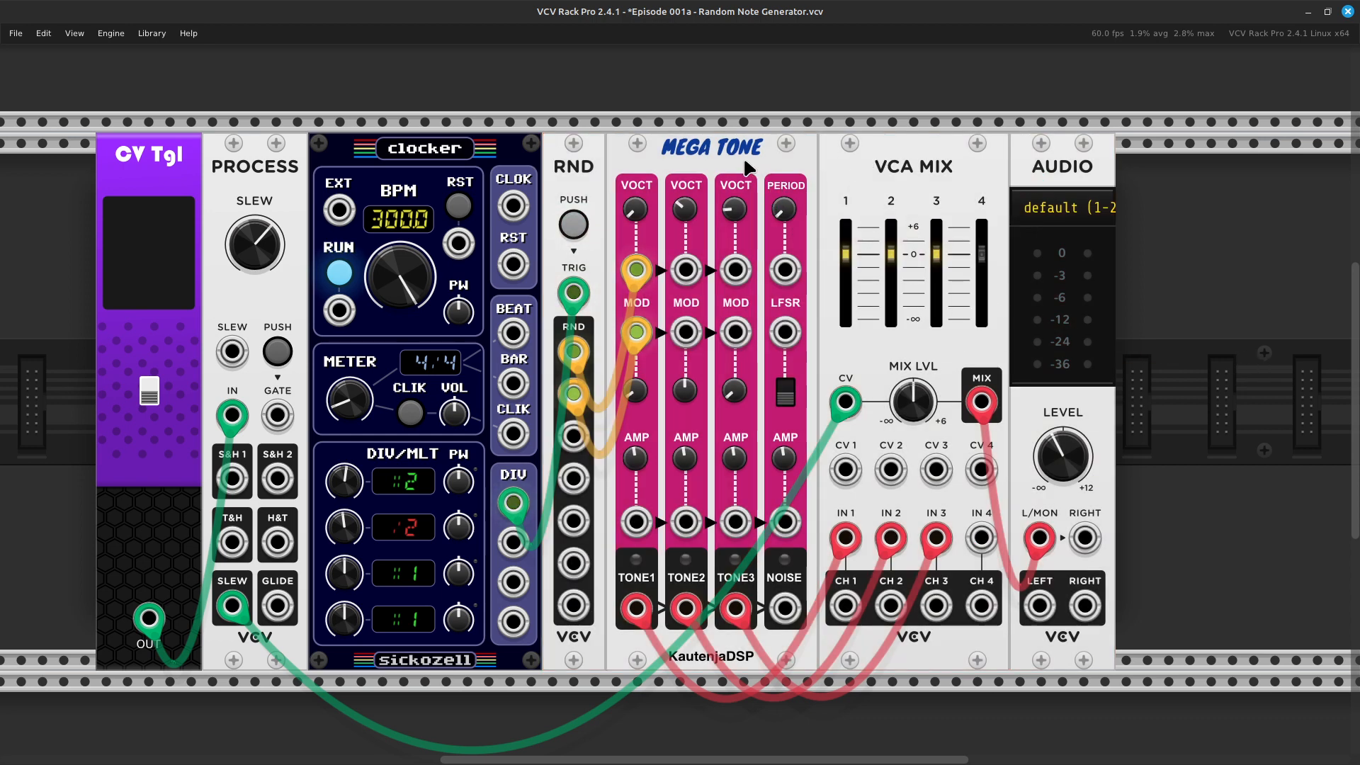
Delete MEGA TONE and move VCA MIX and AUDIO together away from RND, leaving room for another module
key("Delete")
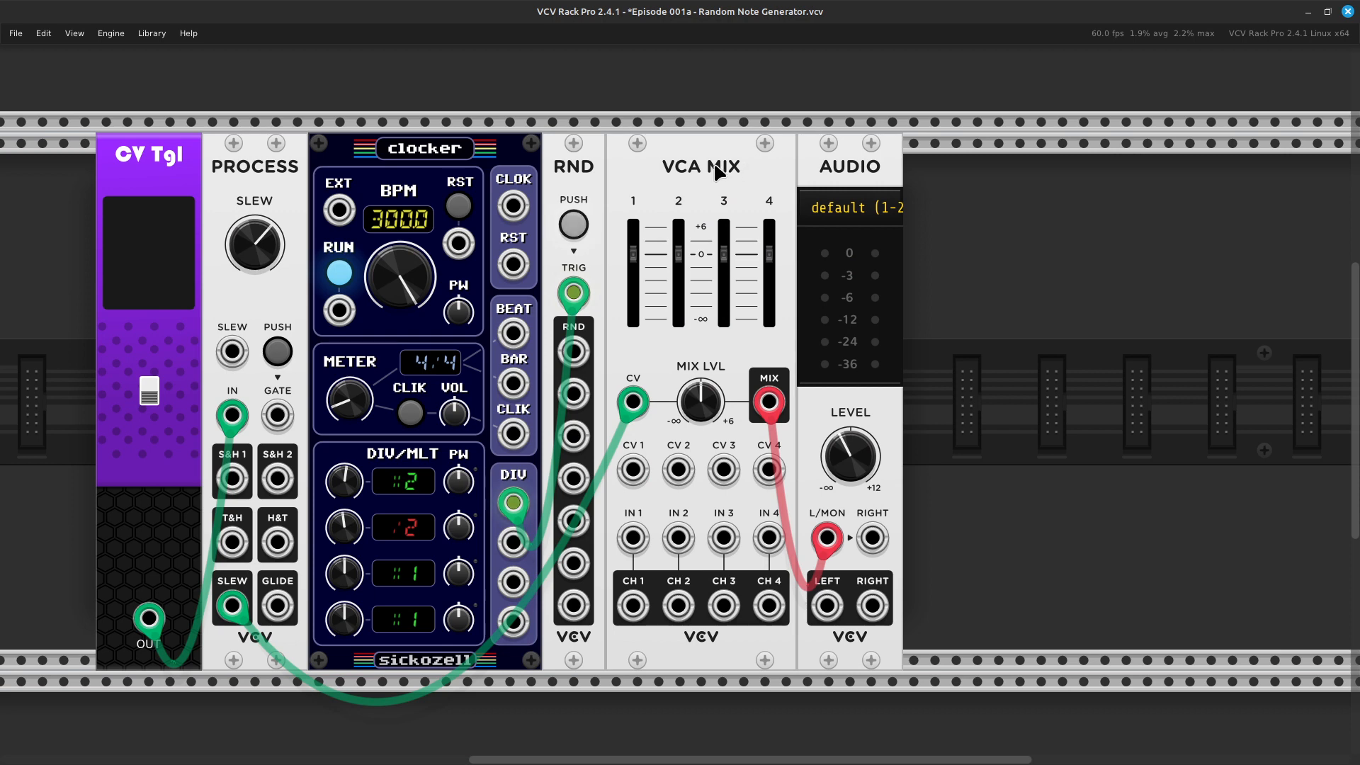
left_click(718, 168, "ctrl")
left_click(859, 171, "ctrl")
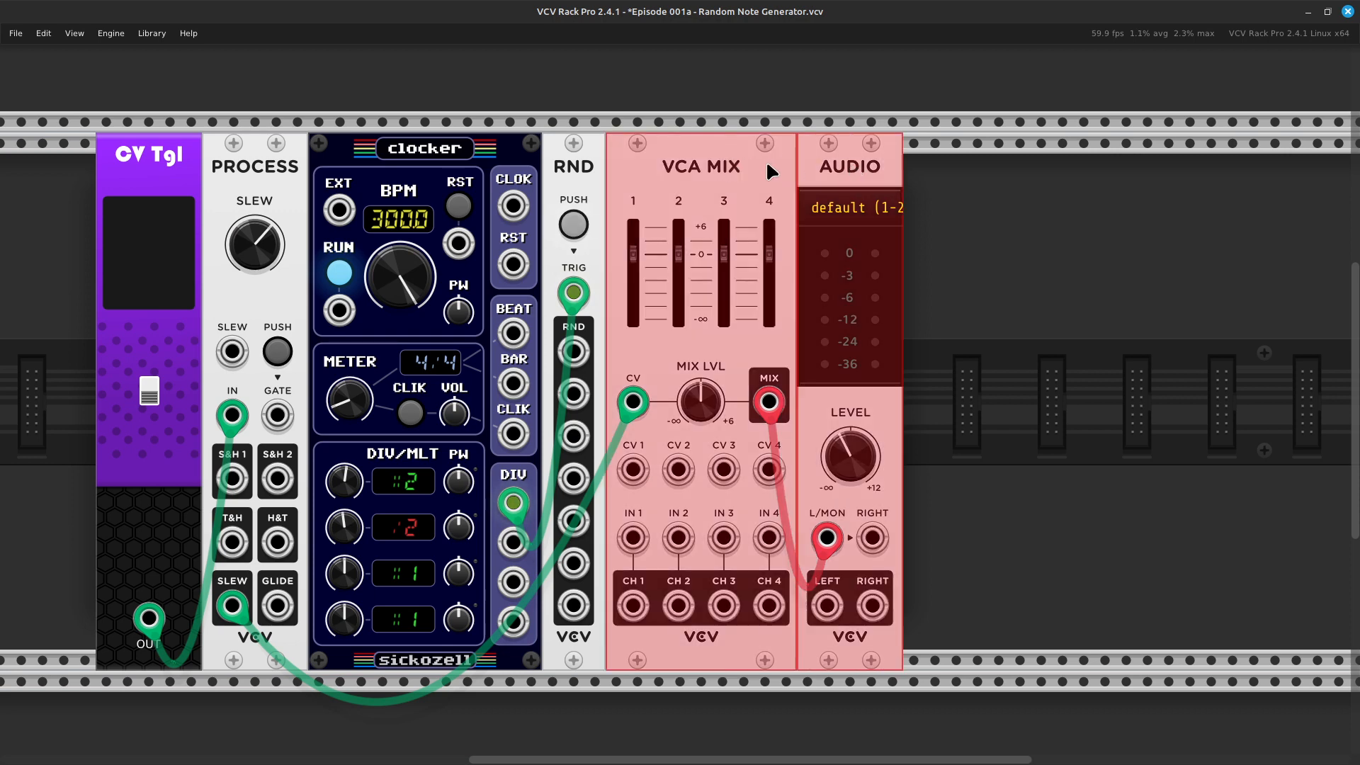
left_click_drag(716, 163, 759, 165)
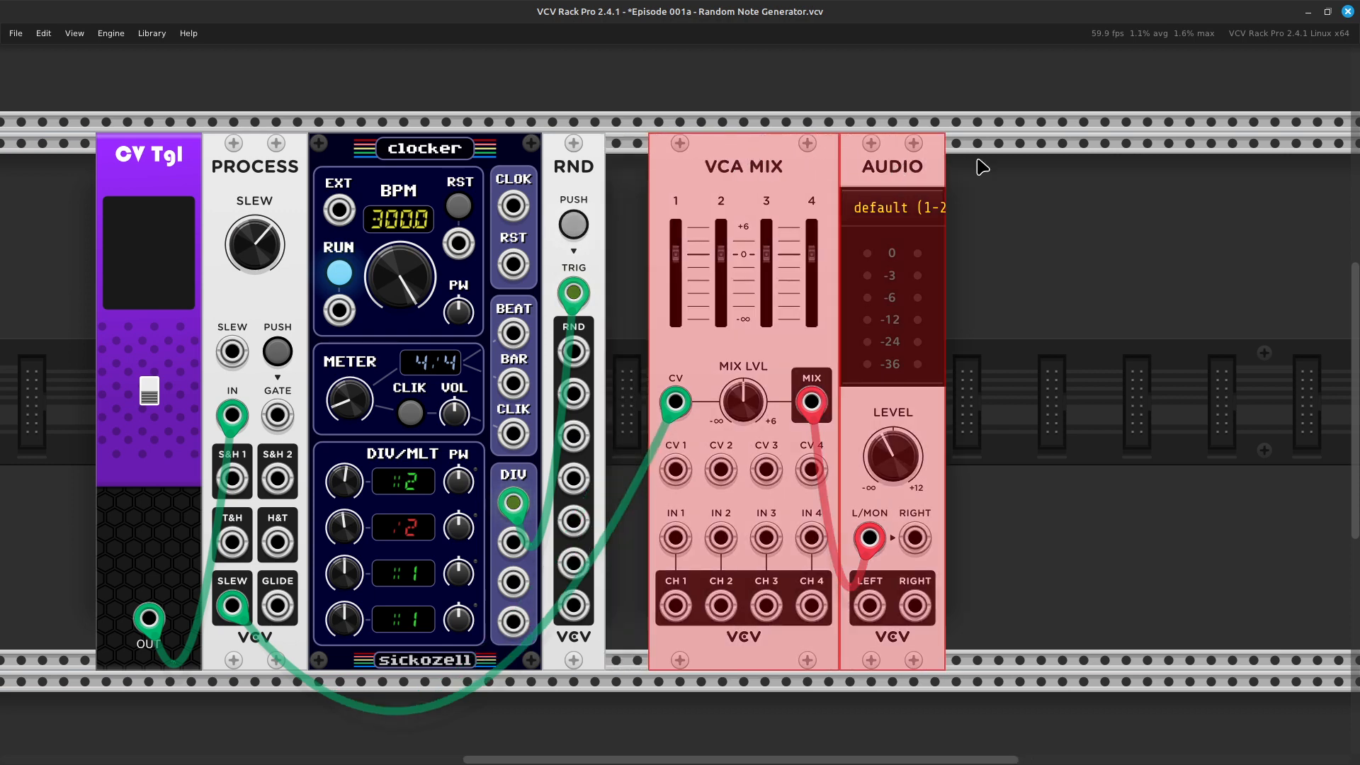
left_click(1014, 168)
left_click(751, 171, "ctrl")
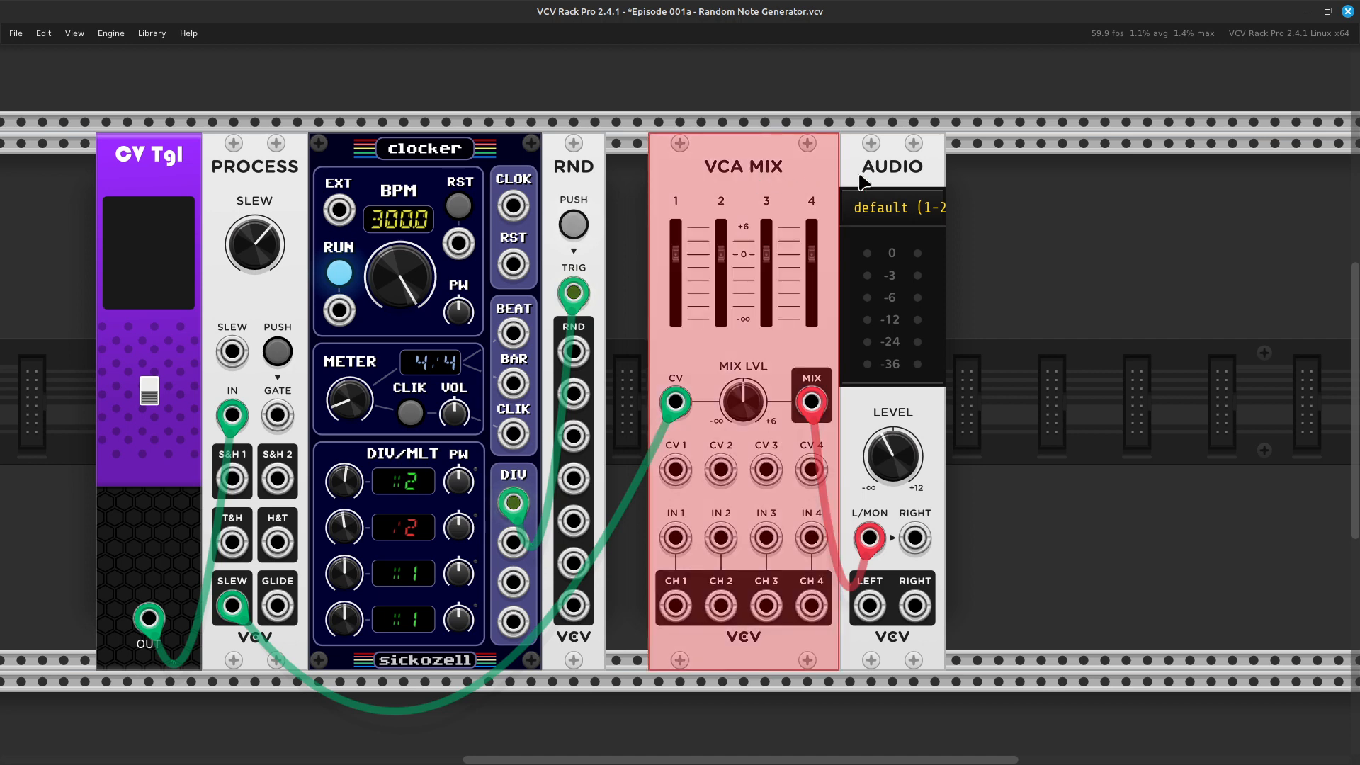
left_click(903, 175, "ctrl")
left_click(759, 189, "ctrl")
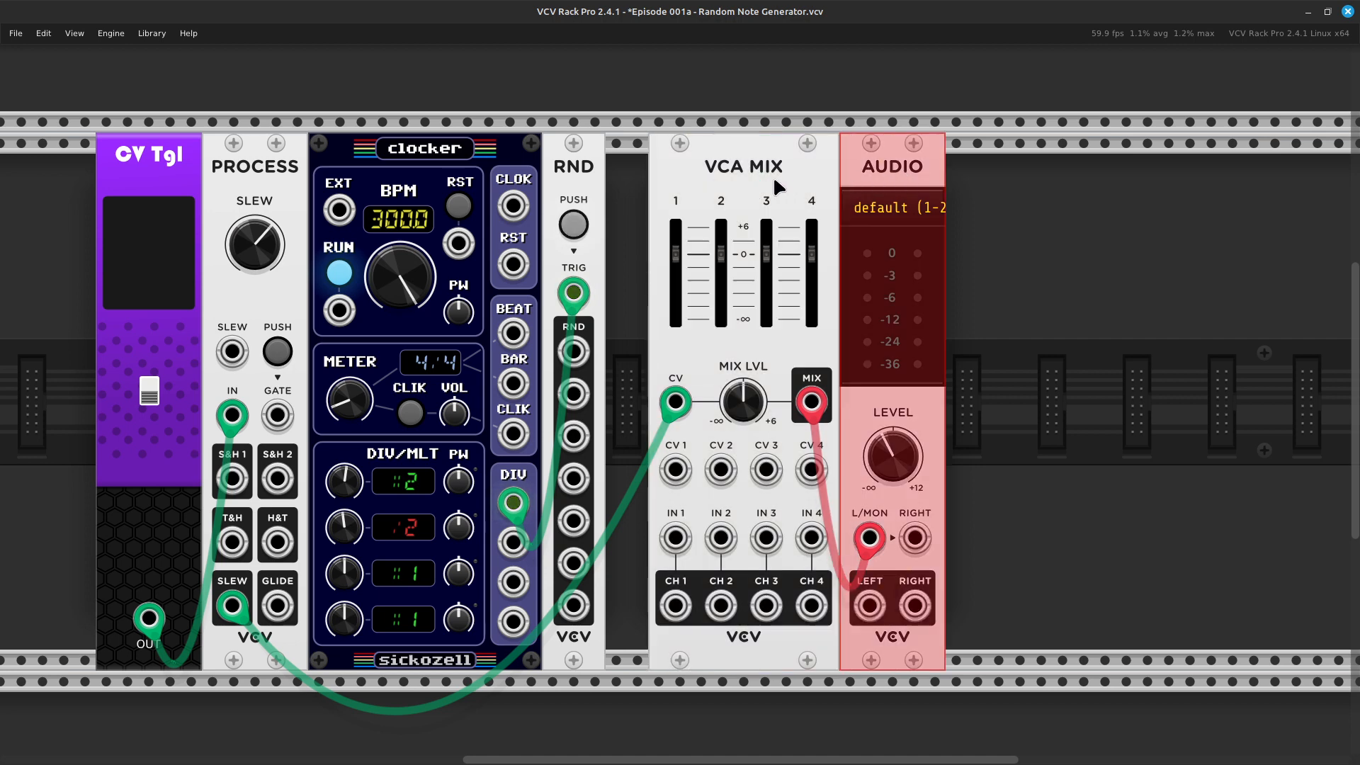
left_click(742, 183, "ctrl")
left_click_drag(744, 182, 942, 182)
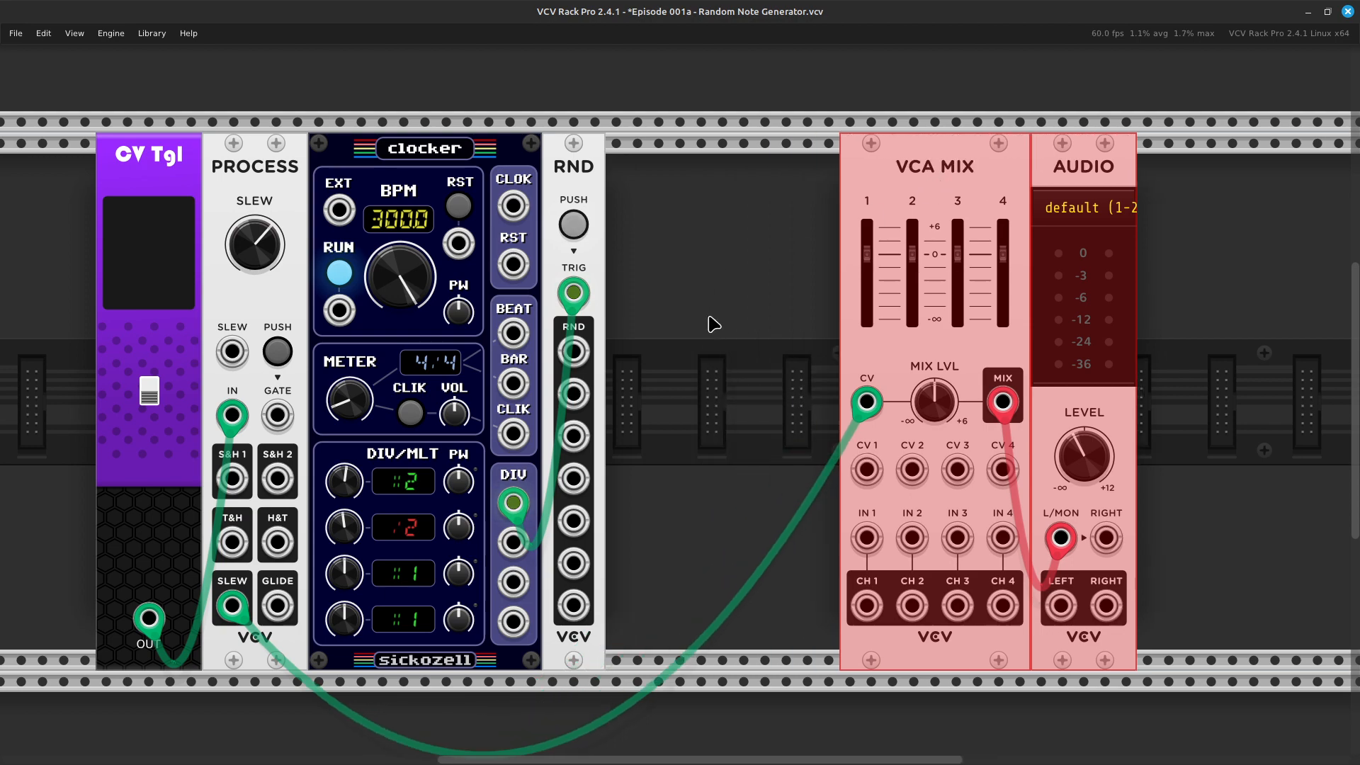
Search the module library for "audible", add the macro oscillator, and move RND between clocker and the oscillator
left_click(706, 346)
right_click(711, 349)
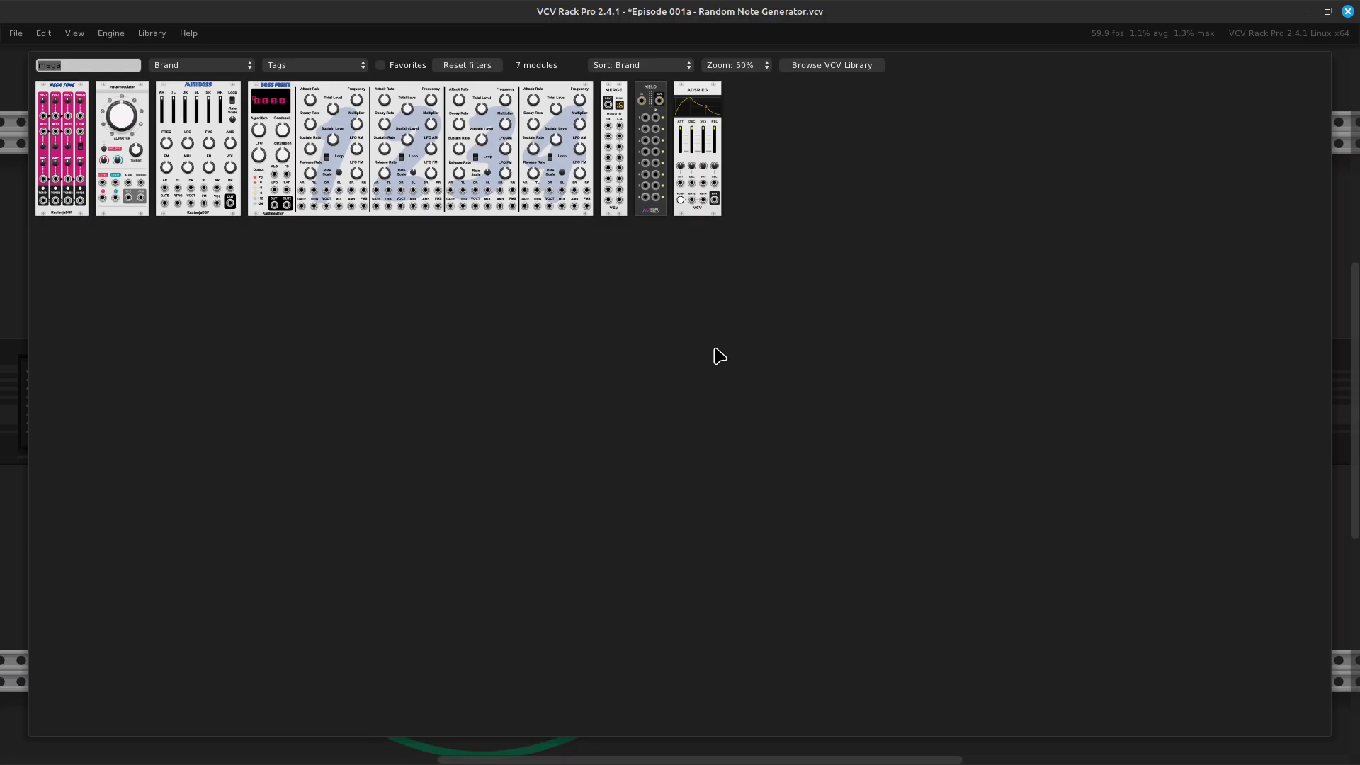
key("BackSpace")
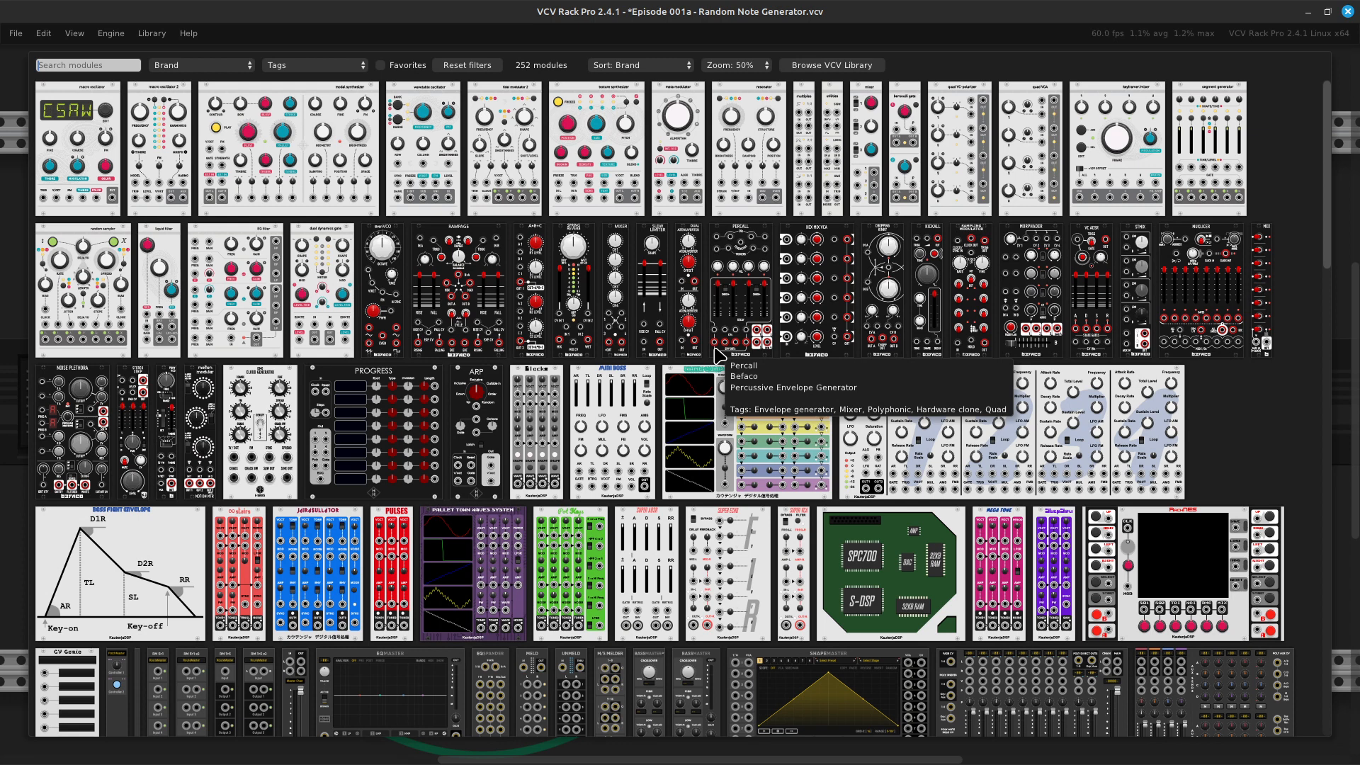
type("audible")
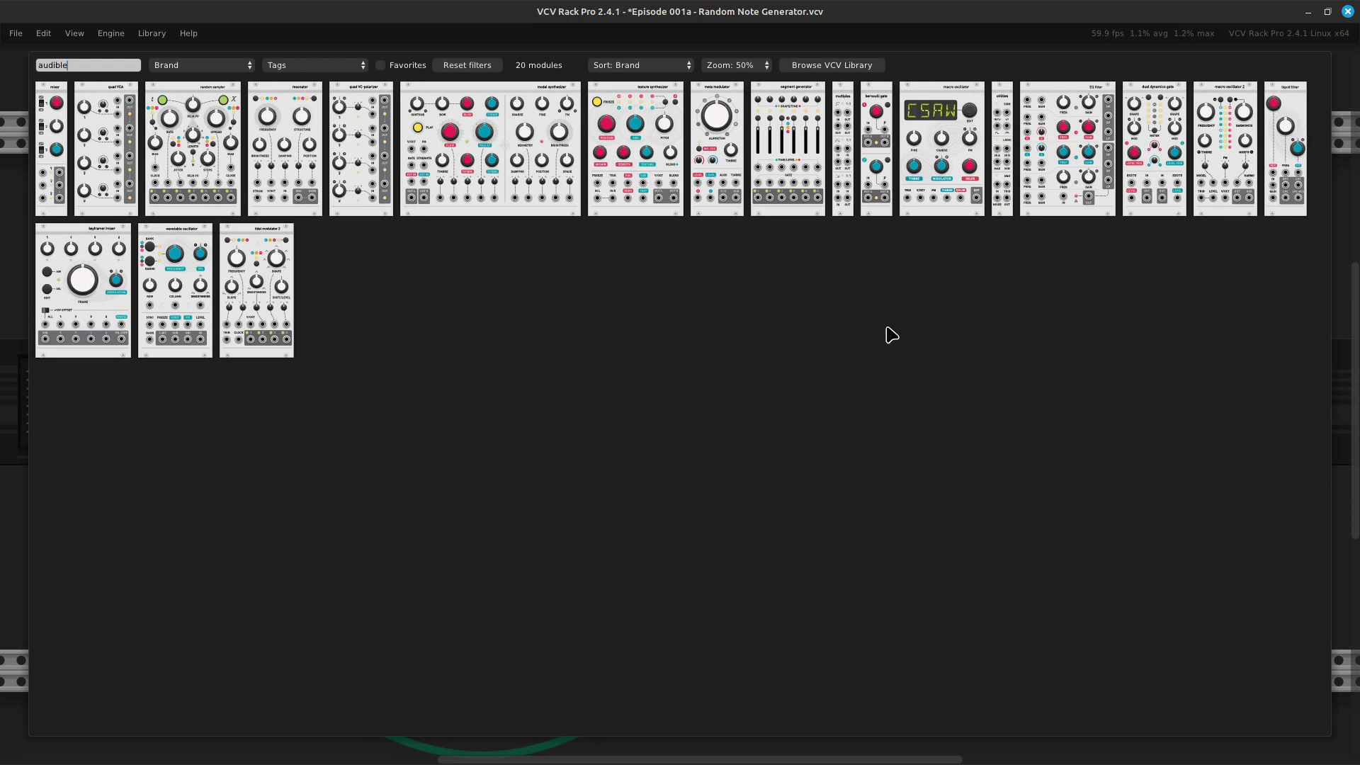
left_click(937, 164)
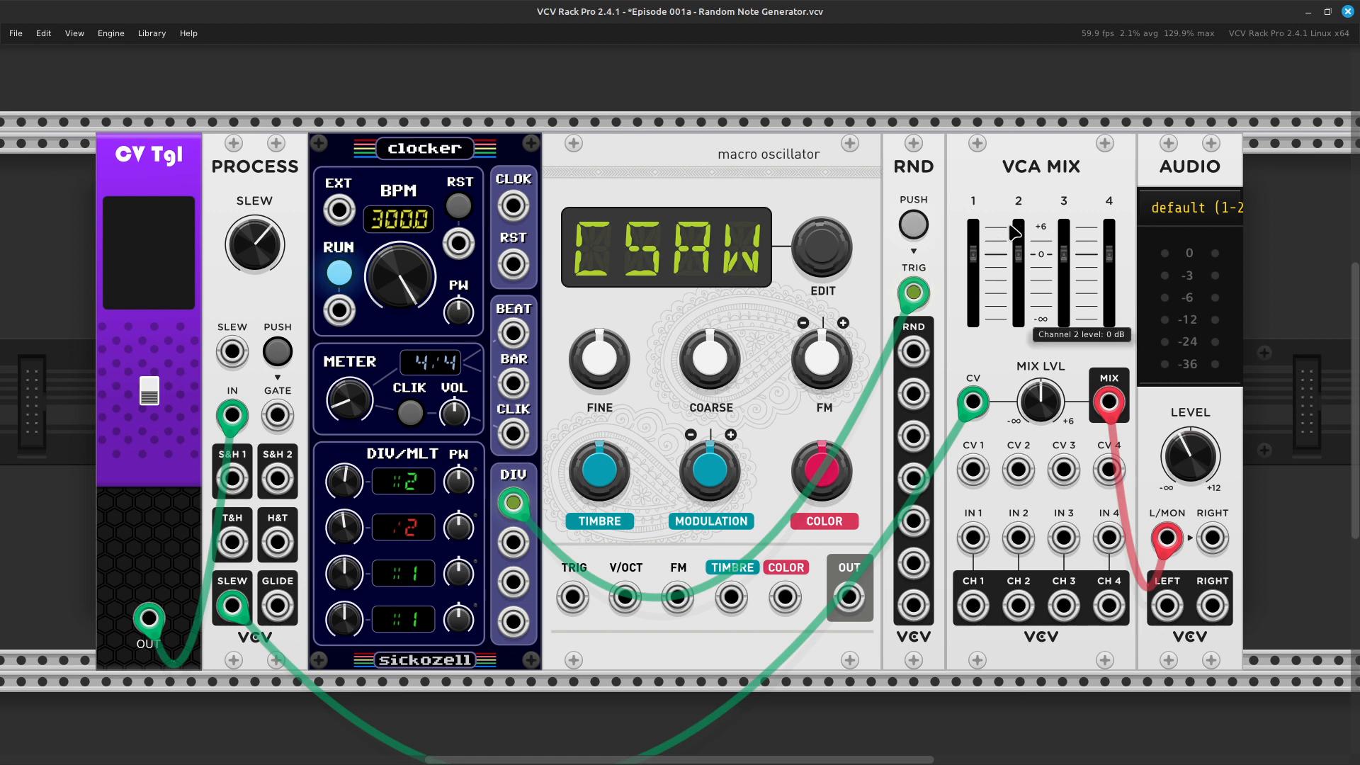
scroll(983, 234, "right", 5)
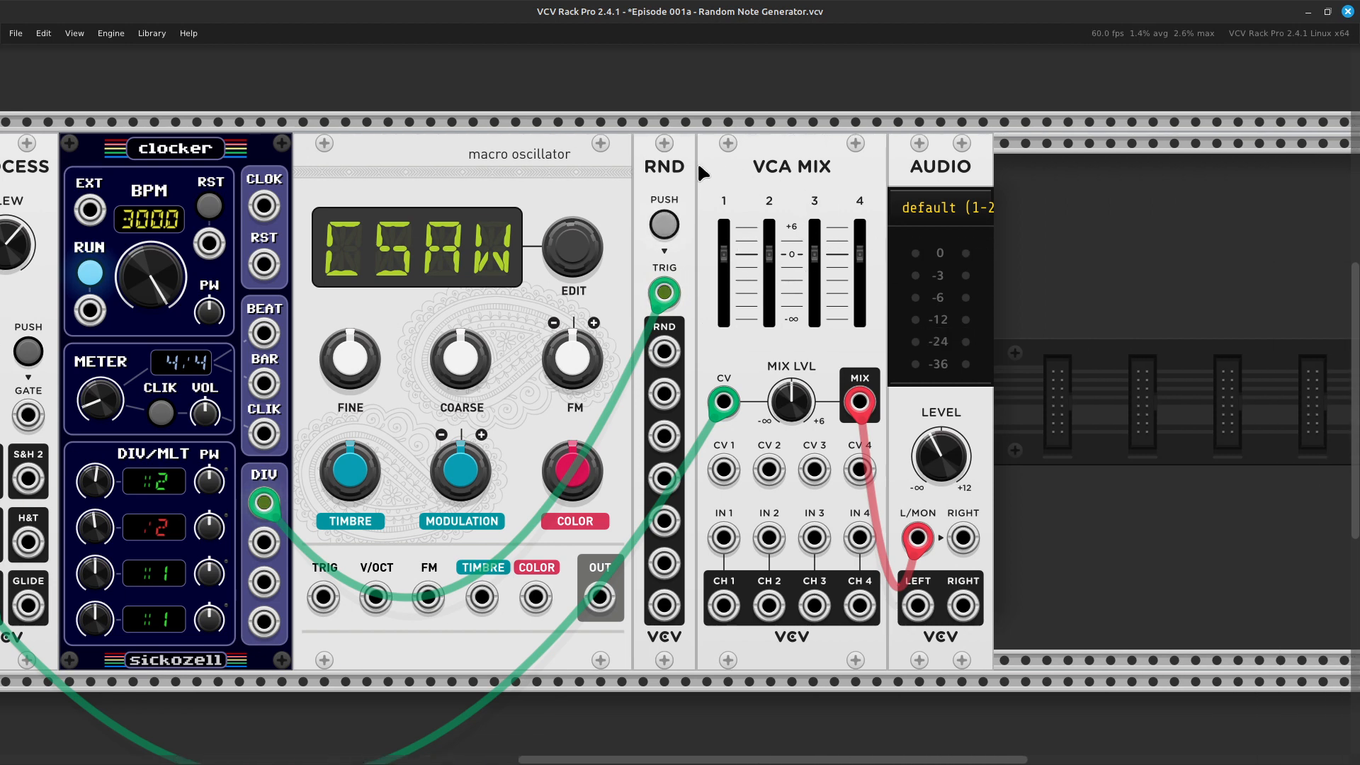
left_click_drag(671, 142, 330, 166)
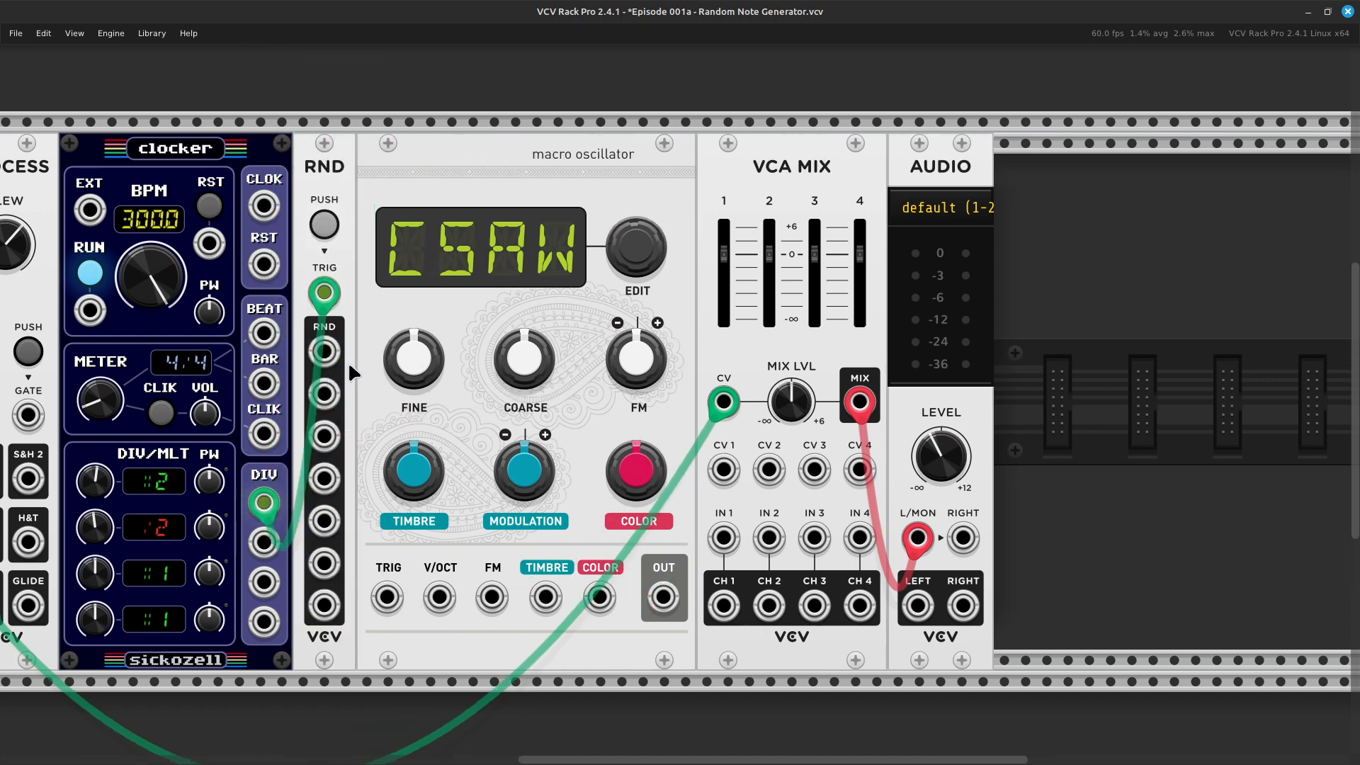
Run a yellow cable from RND's first output to macro oscillator's V/OCT, and a red cable from its OUT to VCA MIX's IN 1
right_click(324, 352)
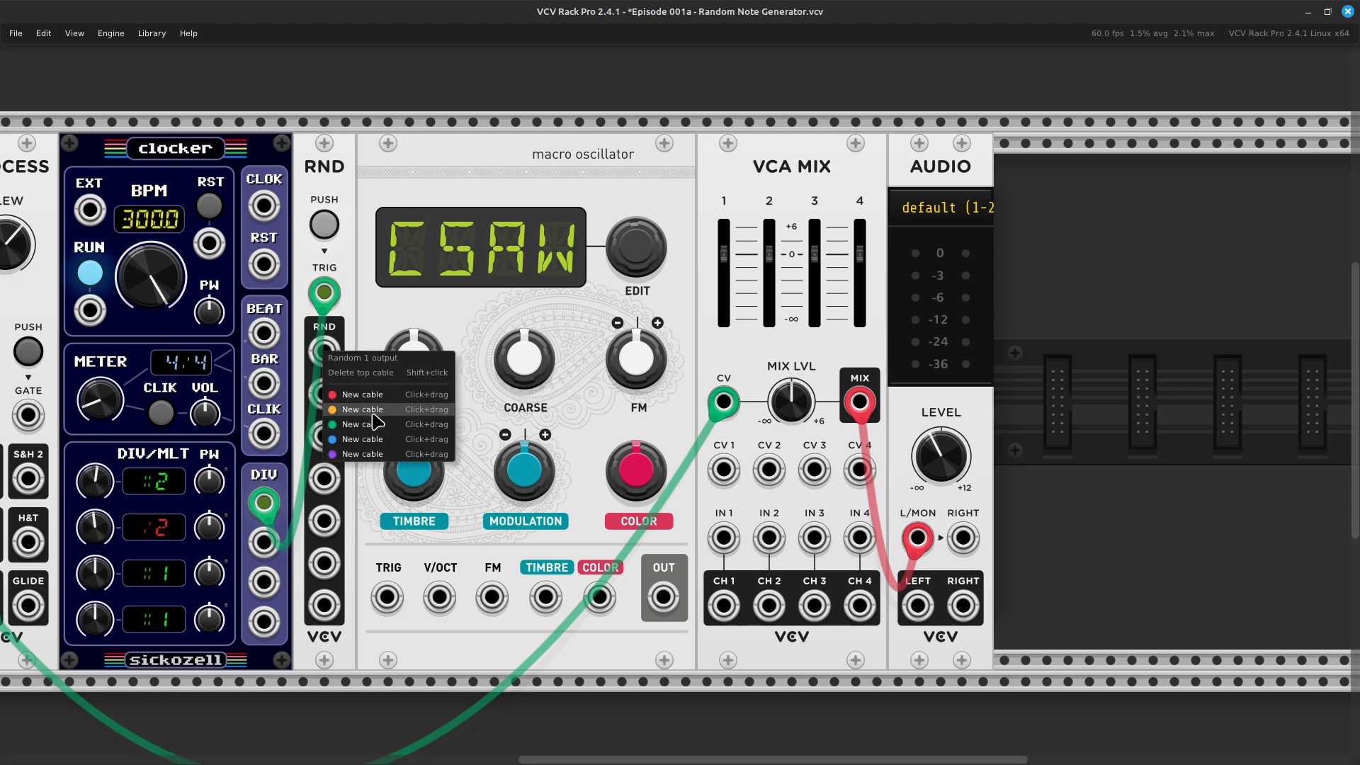
left_click_drag(371, 412, 440, 597)
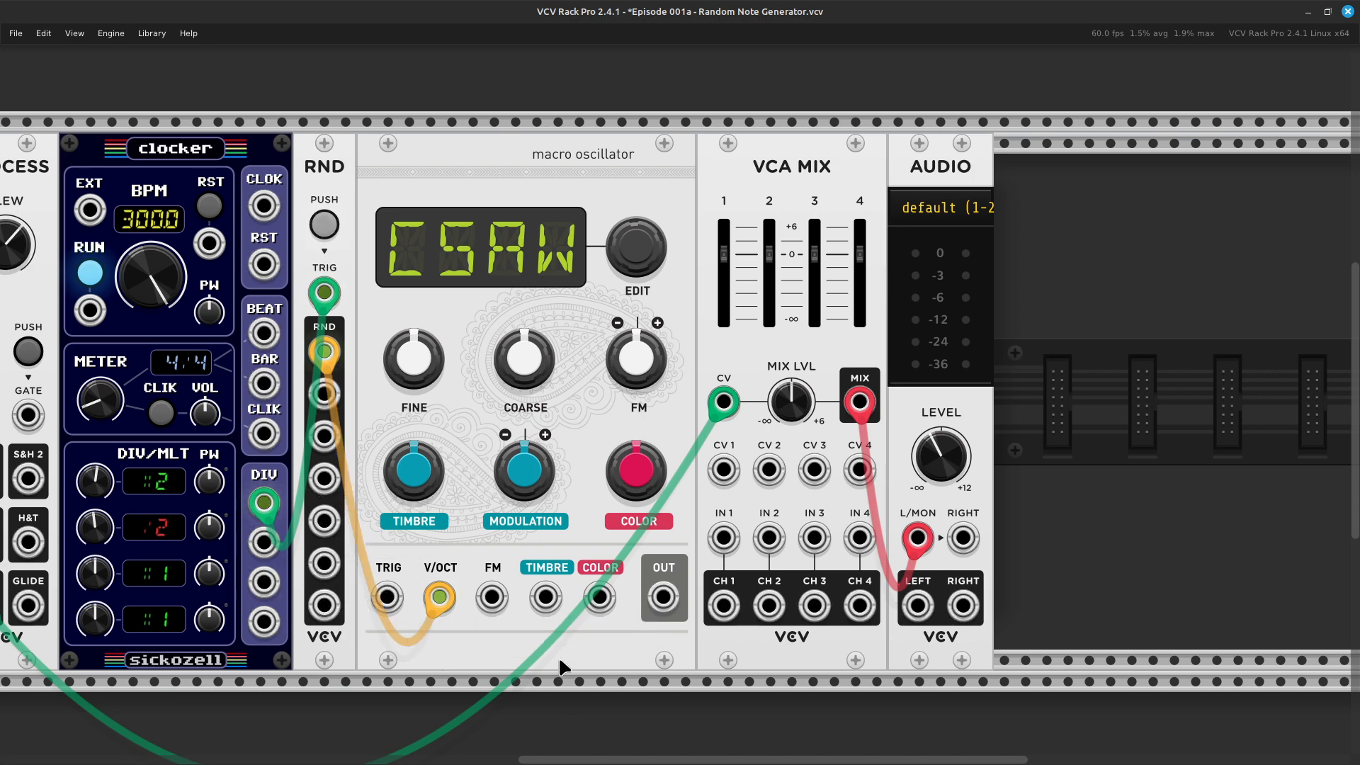
right_click(665, 599)
left_click_drag(698, 641, 727, 553)
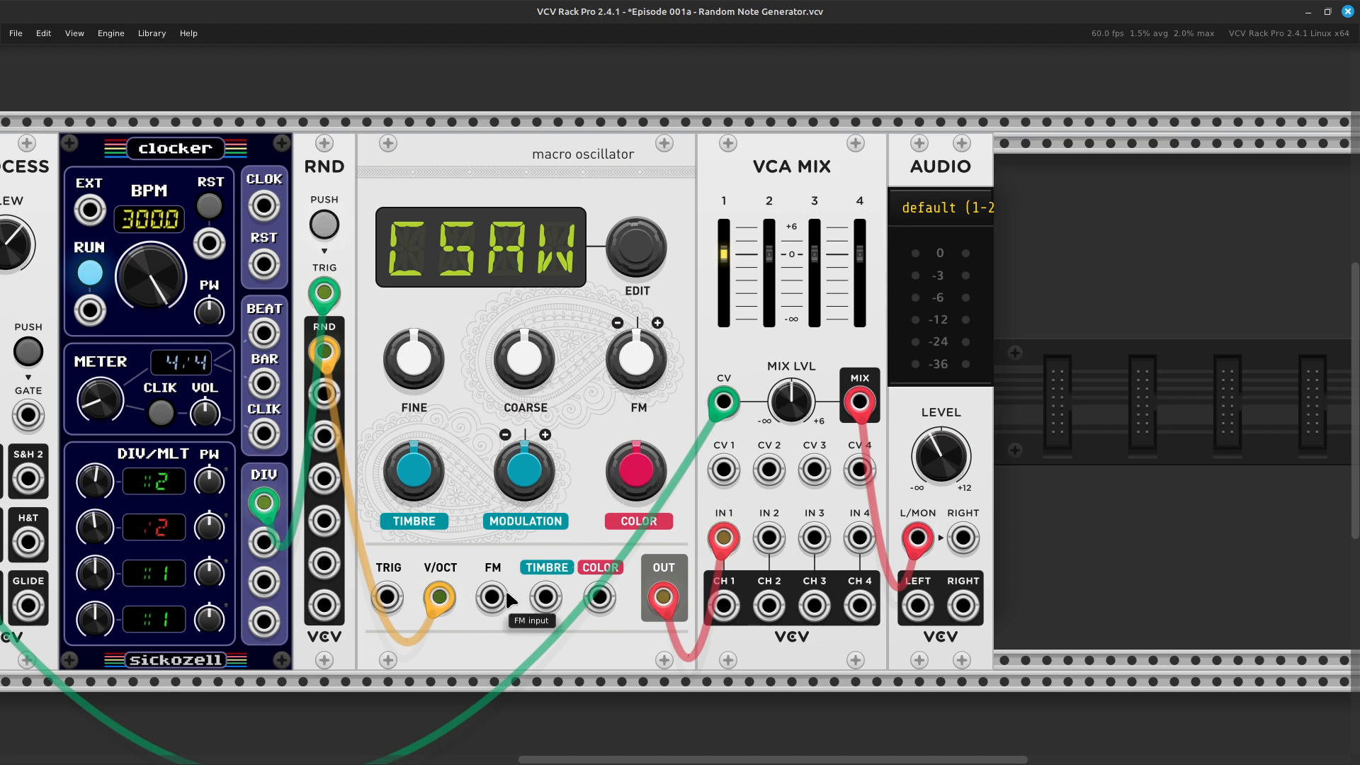
scroll(538, 575, "left", 5)
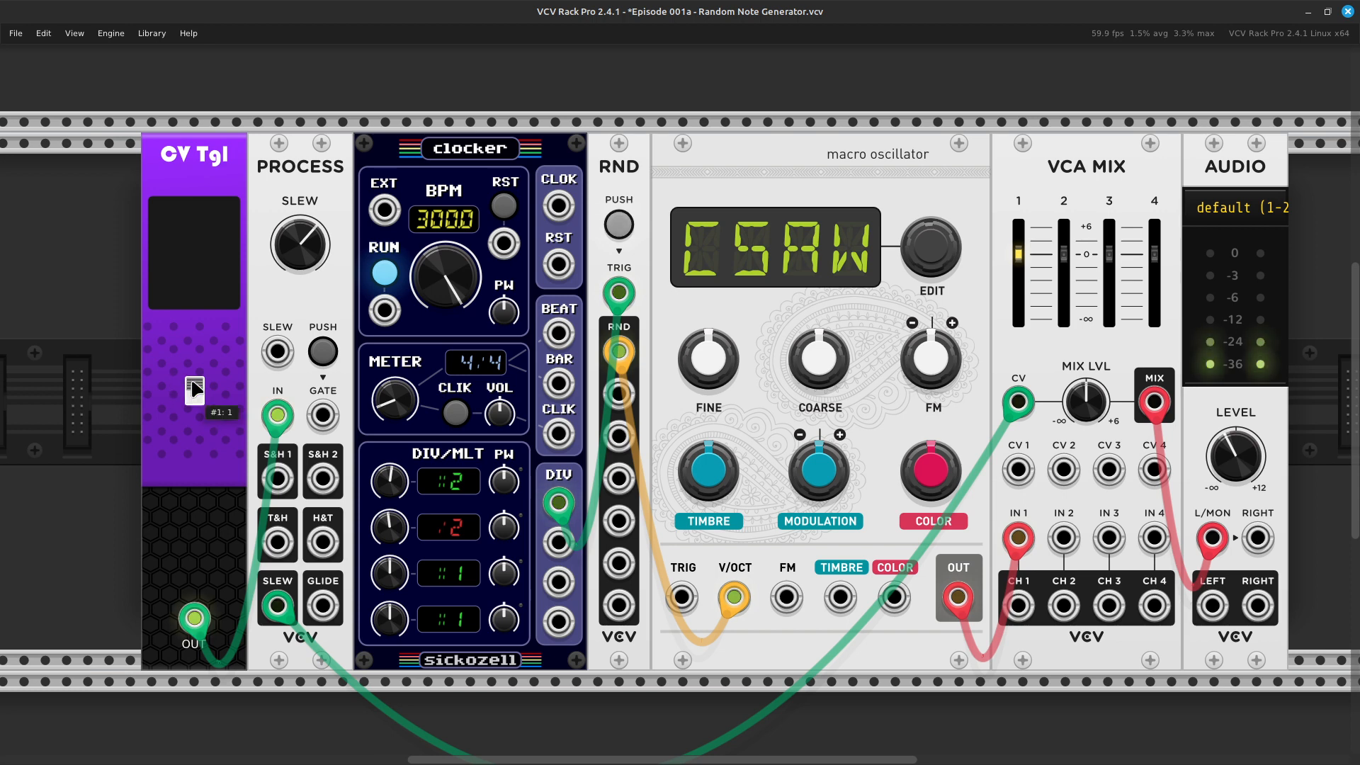
Turn the macro oscillator's model selector to 0.27711, and move the module past VCA MIX and back to its place beside RND
scroll(465, 433, "right", 5)
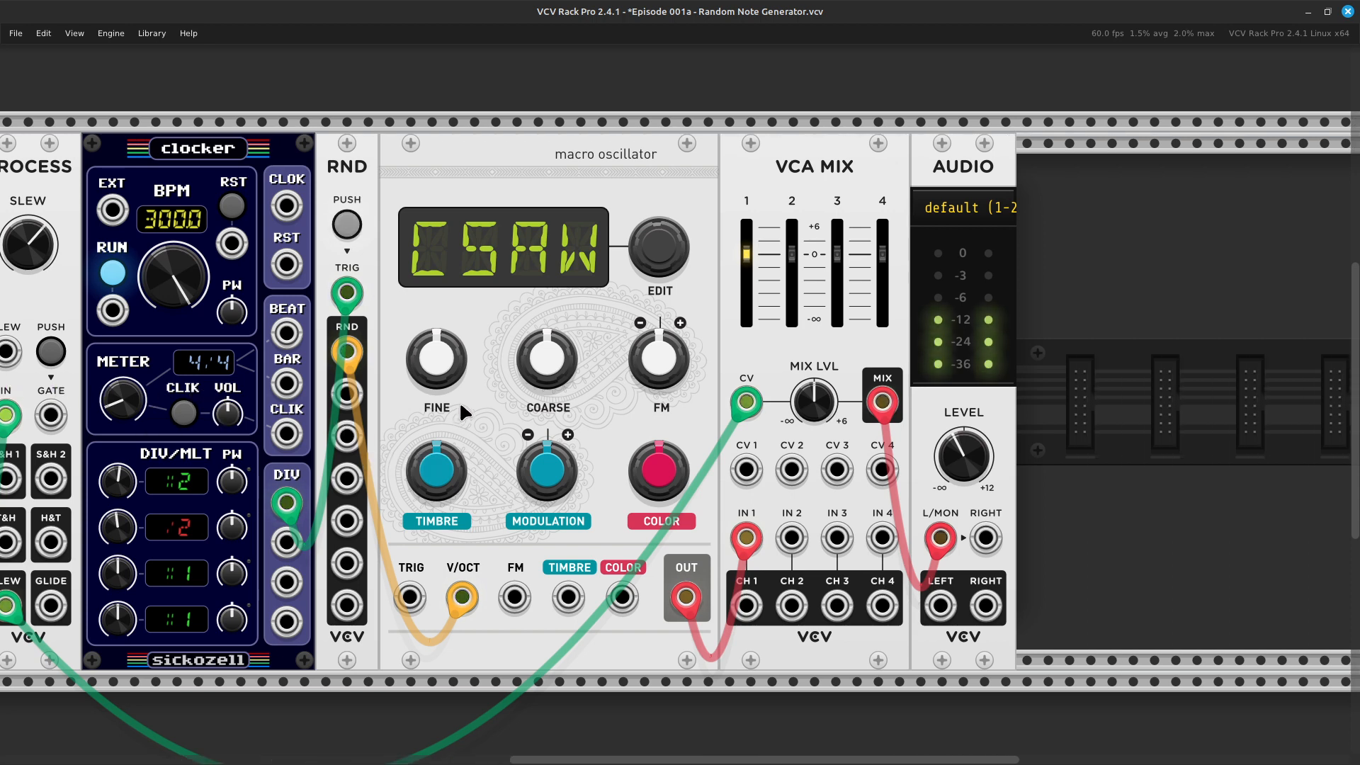
scroll(458, 398, "left", 3)
scroll(433, 401, "left", 3)
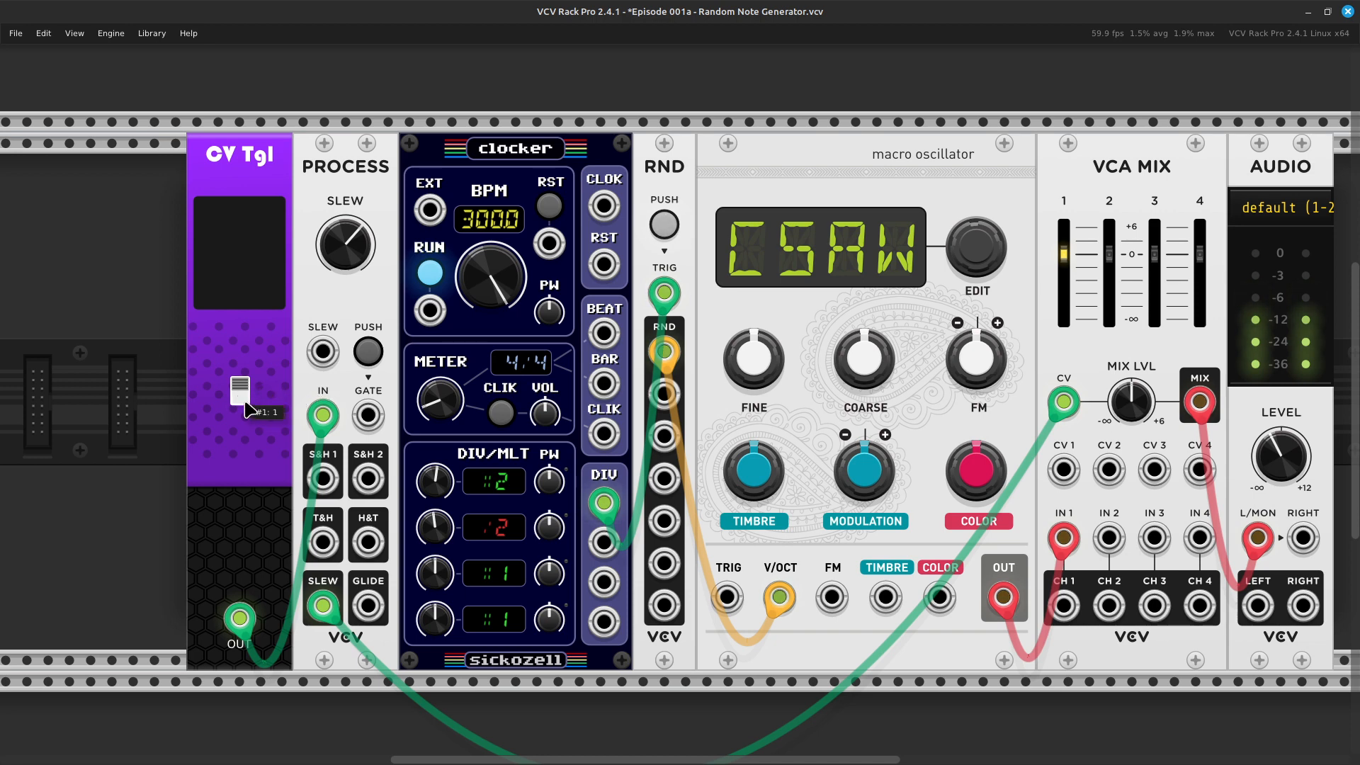
scroll(258, 406, "right", 6)
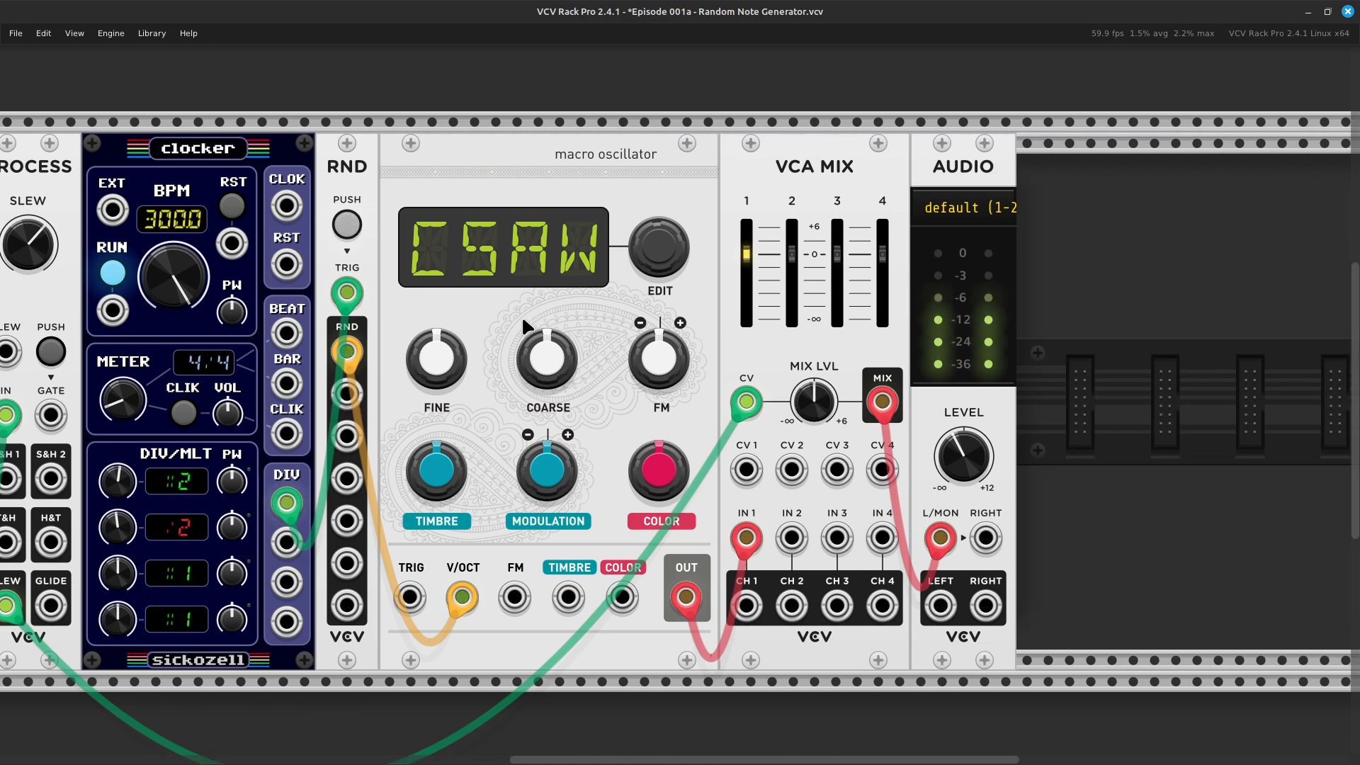
mouse_move(660, 252)
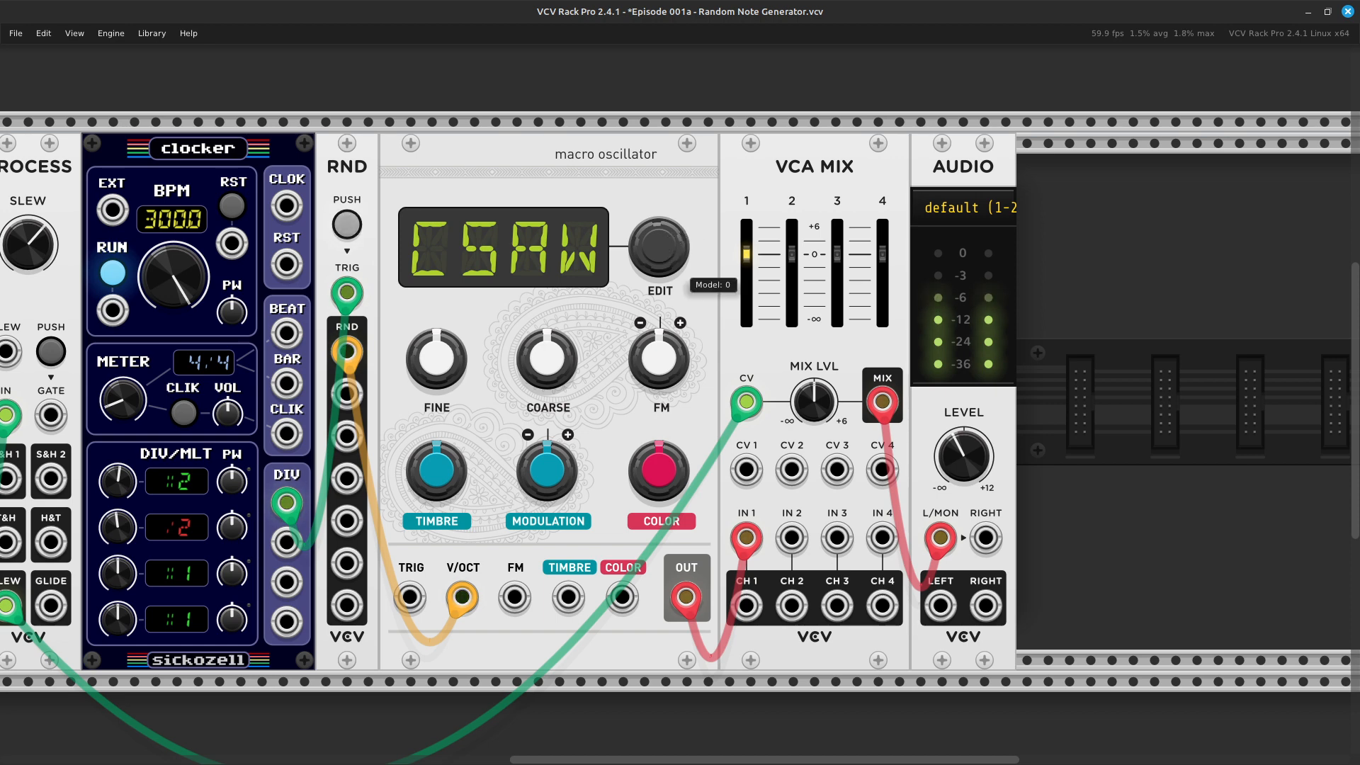
left_click_drag(660, 252, 671, 226)
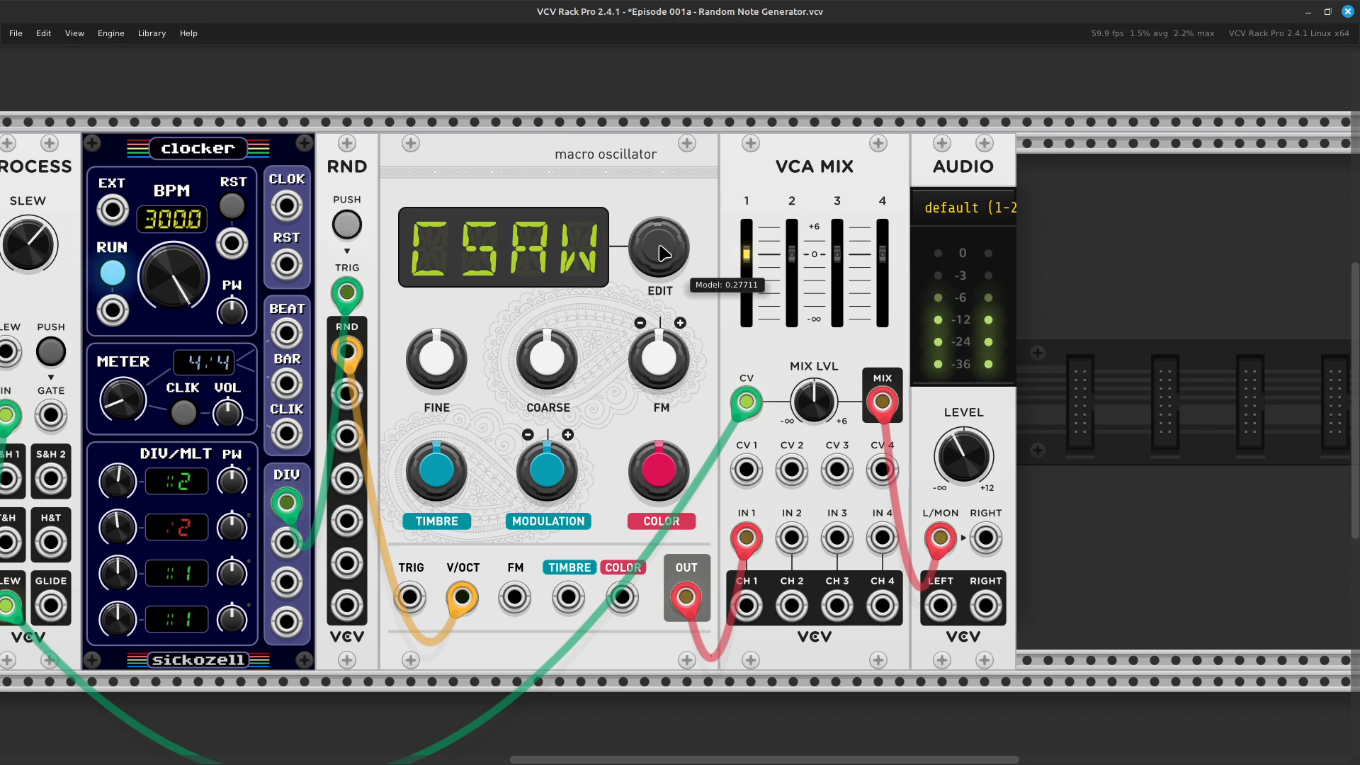
key("ctrl+z")
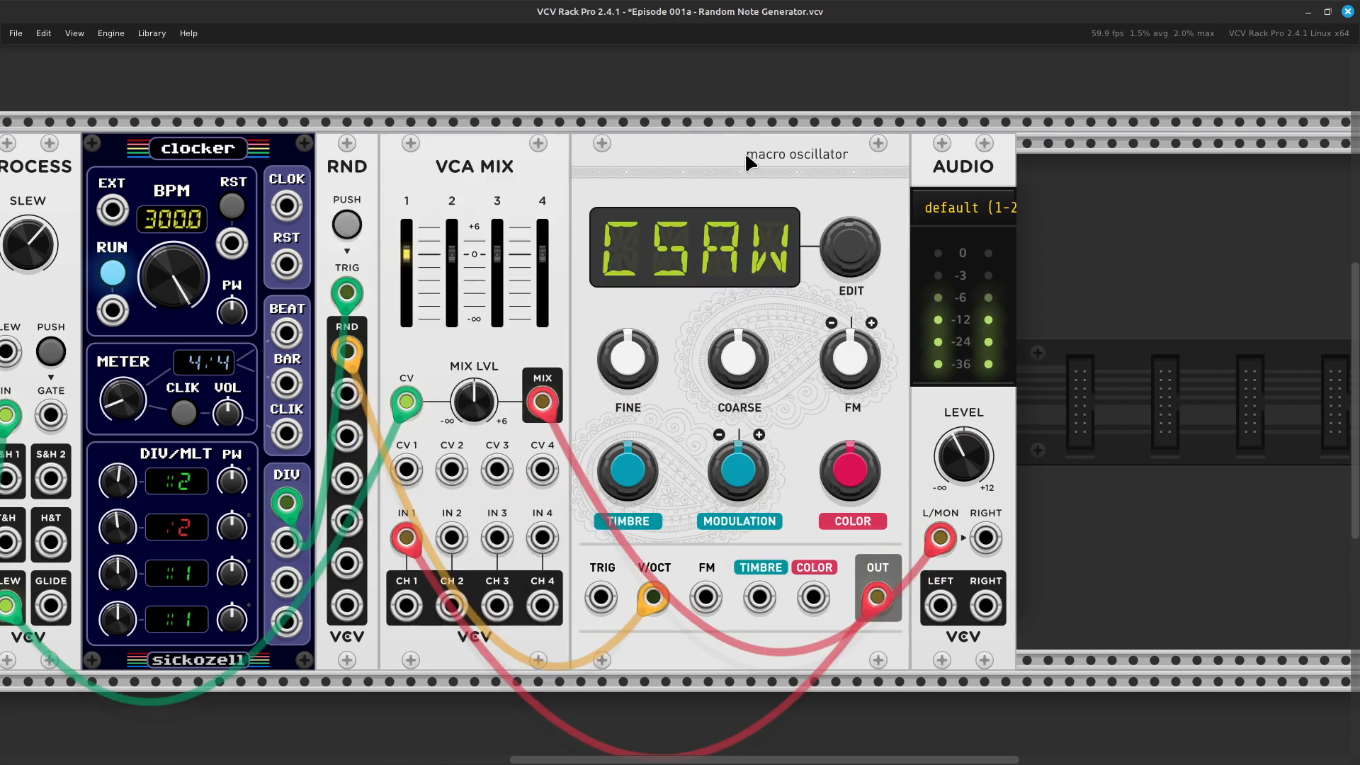
key("ctrl+shift+z")
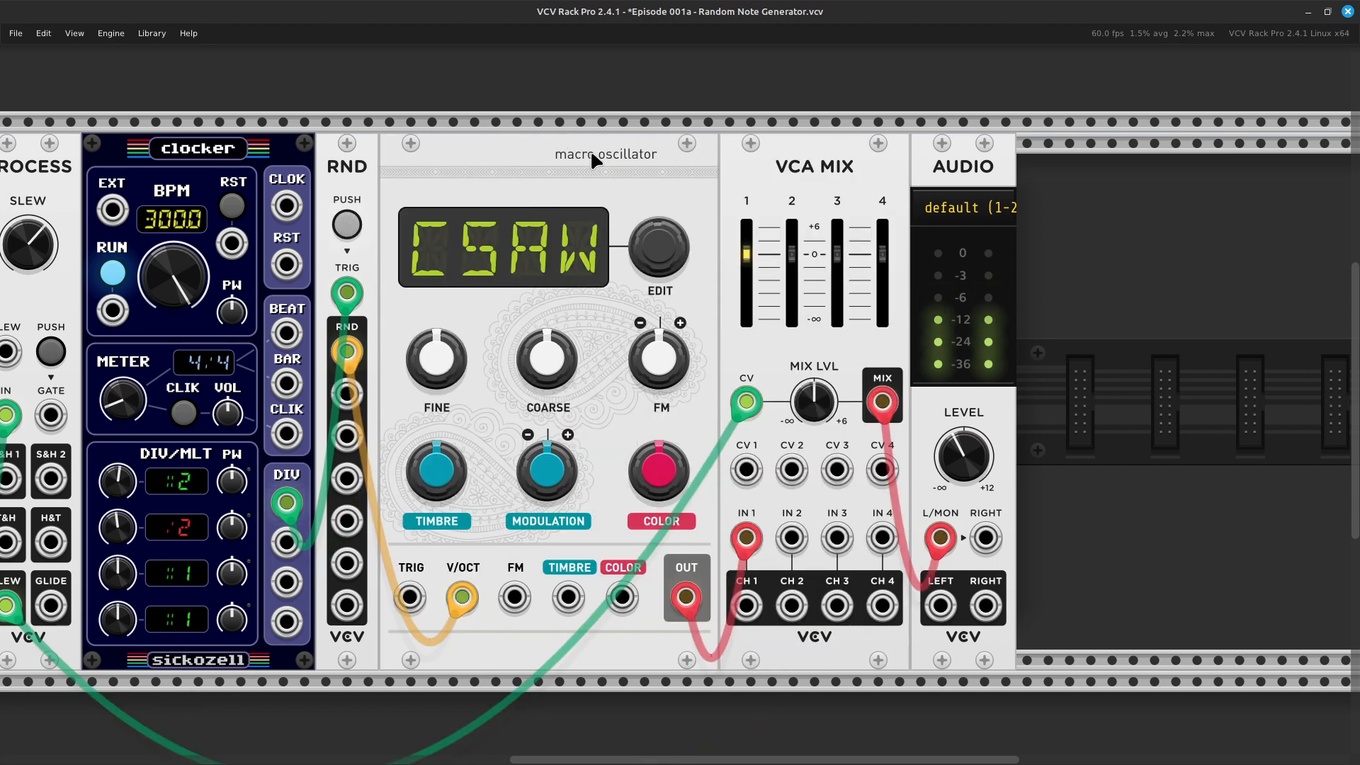
Lower the macro oscillator's coarse frequency by about a quarter turn and switch its model from CSAW to the /\-_ waveform
mouse_move(470, 345)
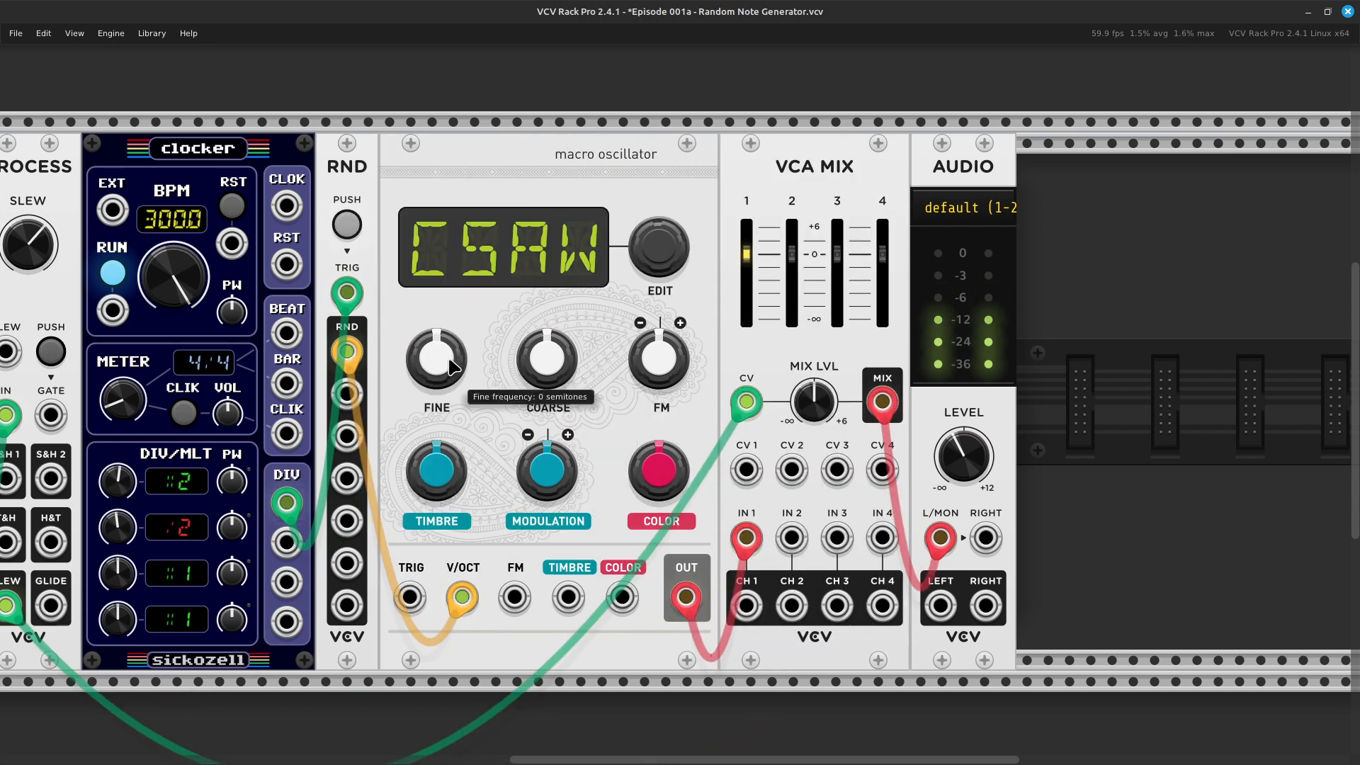
left_click_drag(445, 374, 445, 377)
mouse_move(542, 372)
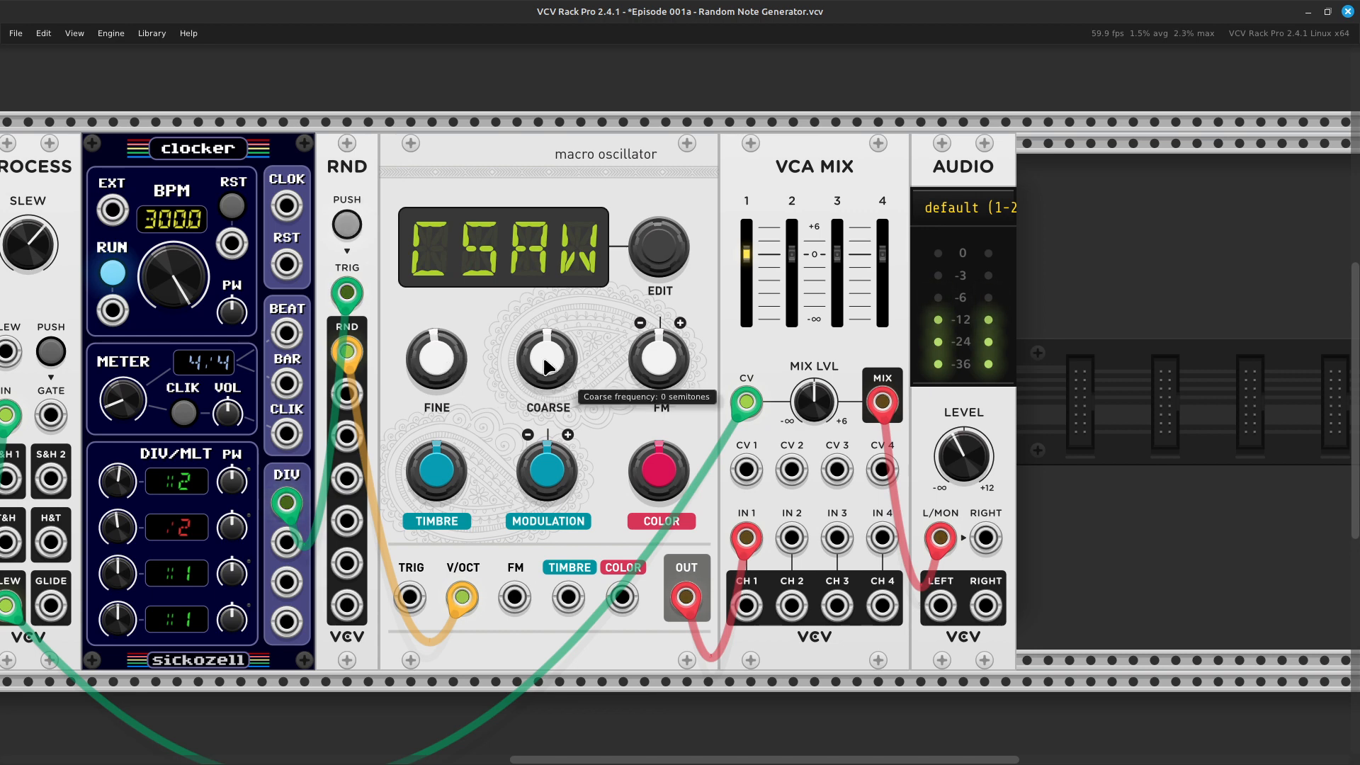
left_click_drag(549, 373, 549, 422)
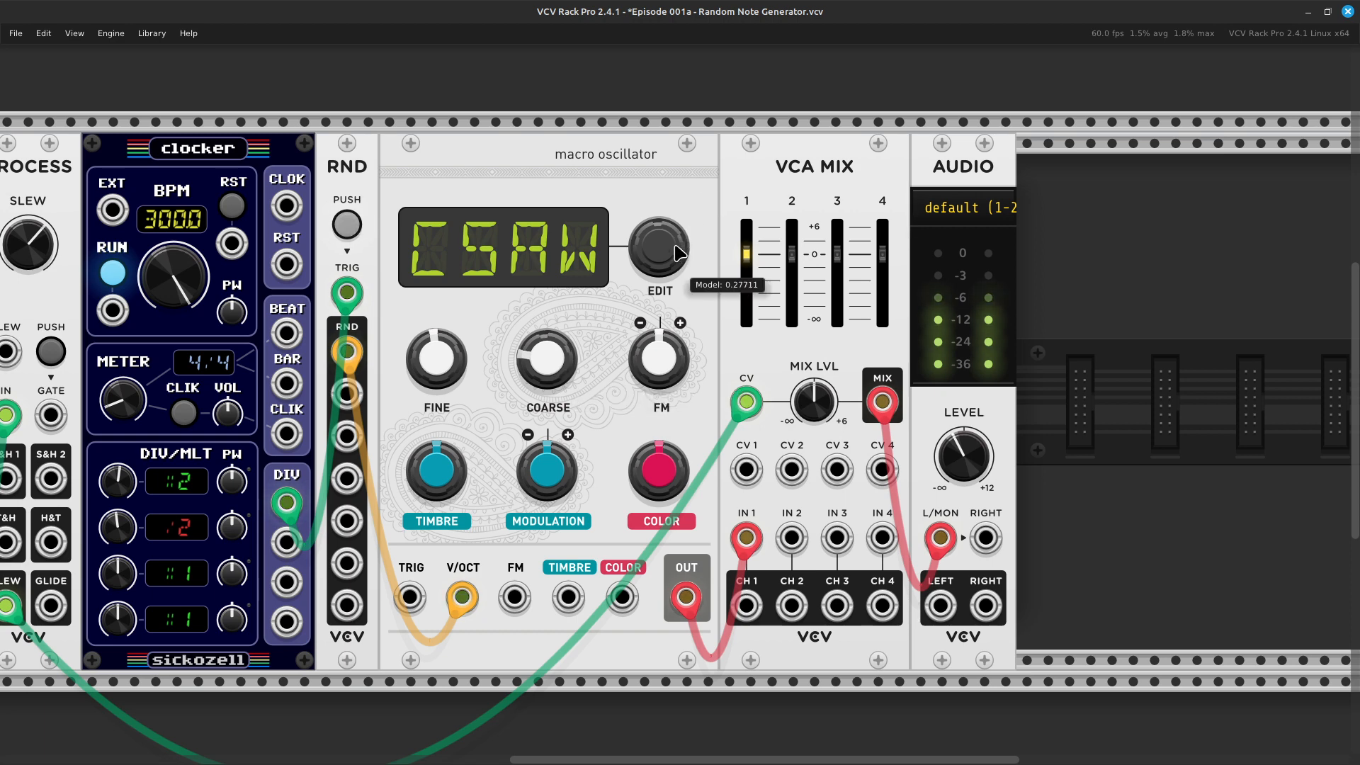
left_click_drag(663, 248, 663, 240)
key("Left")
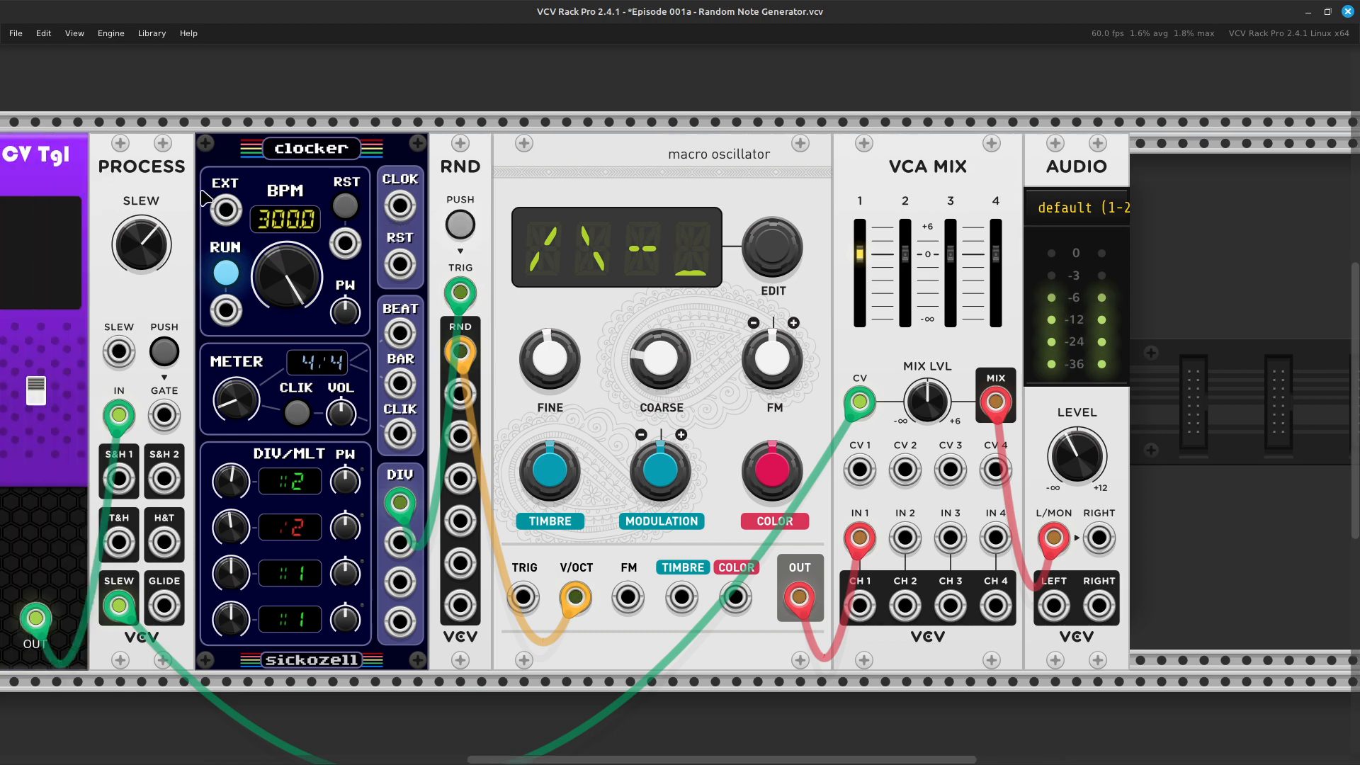
Lower the AUDIO module's output level to about -14.6 dB
key("Left")
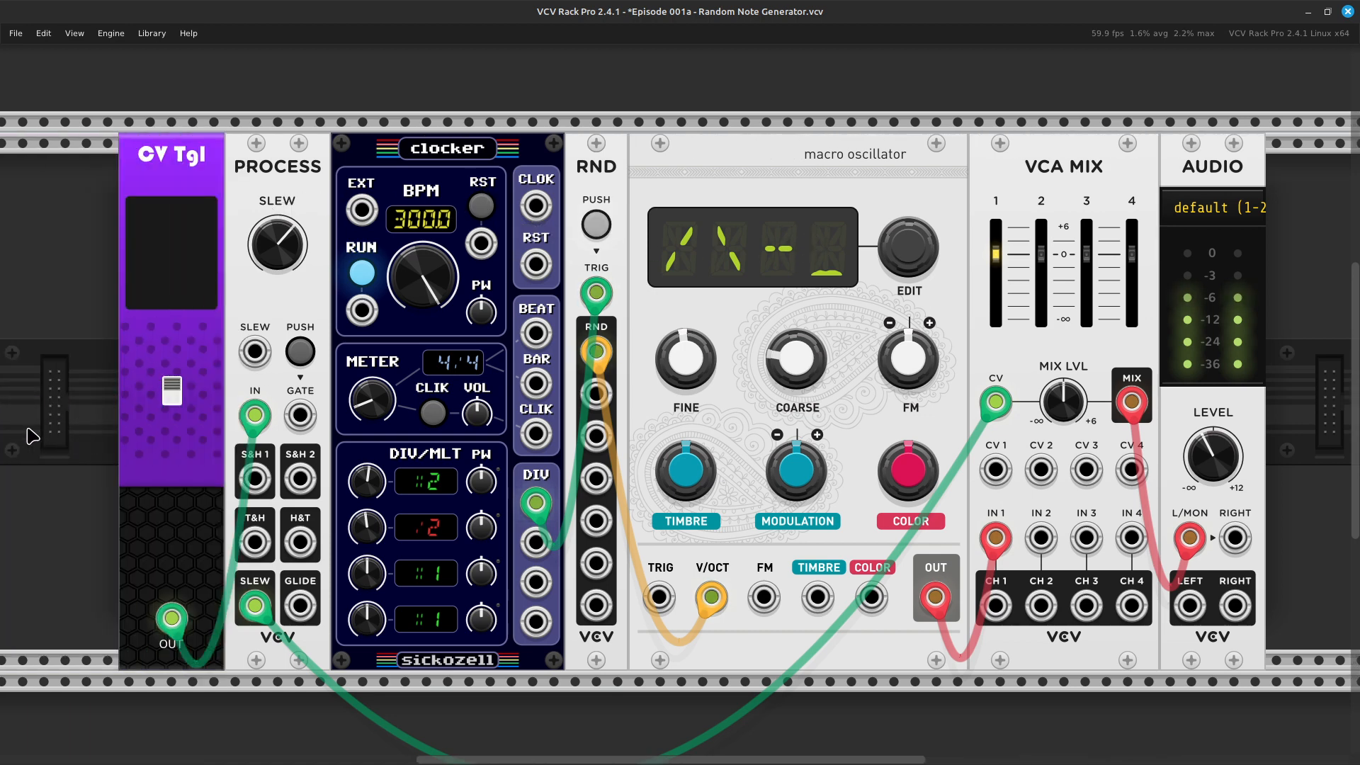
key("Right")
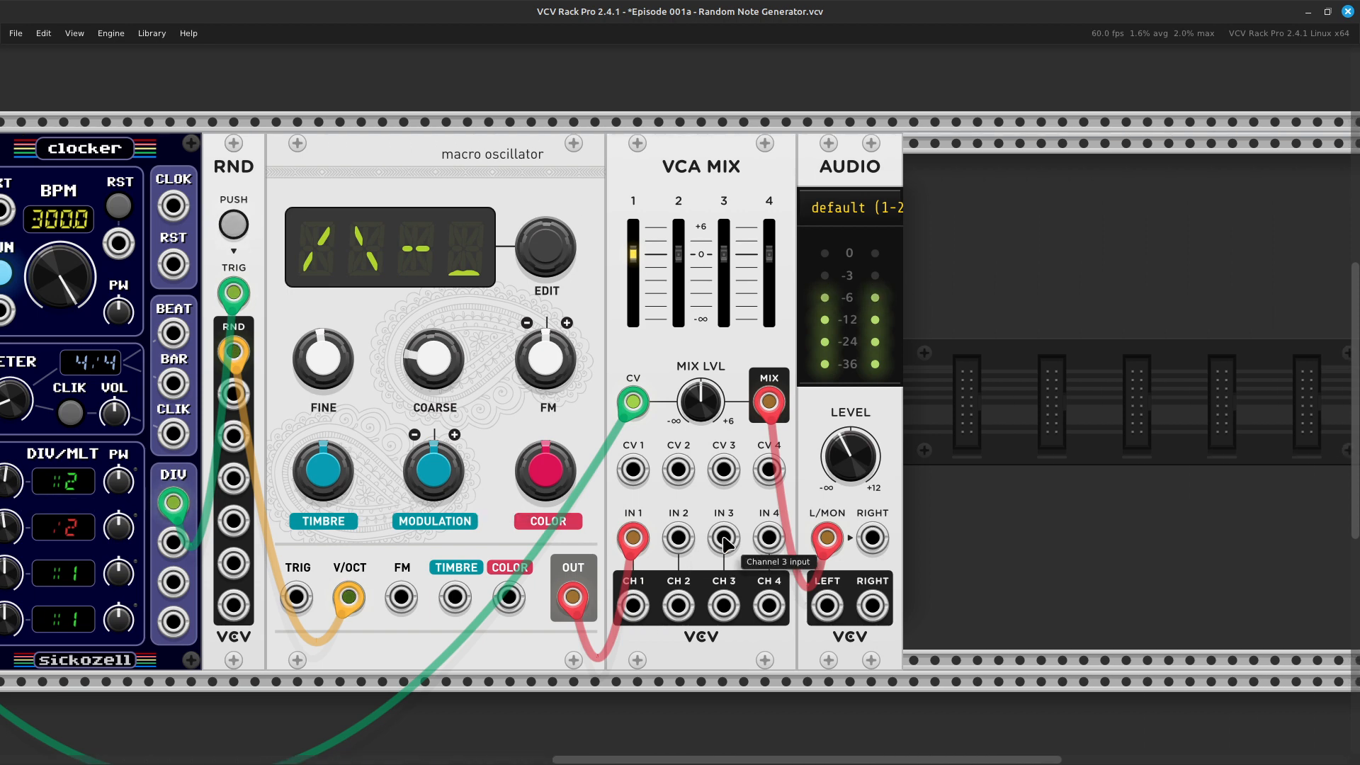
left_click_drag(864, 470, 864, 495)
key("Left")
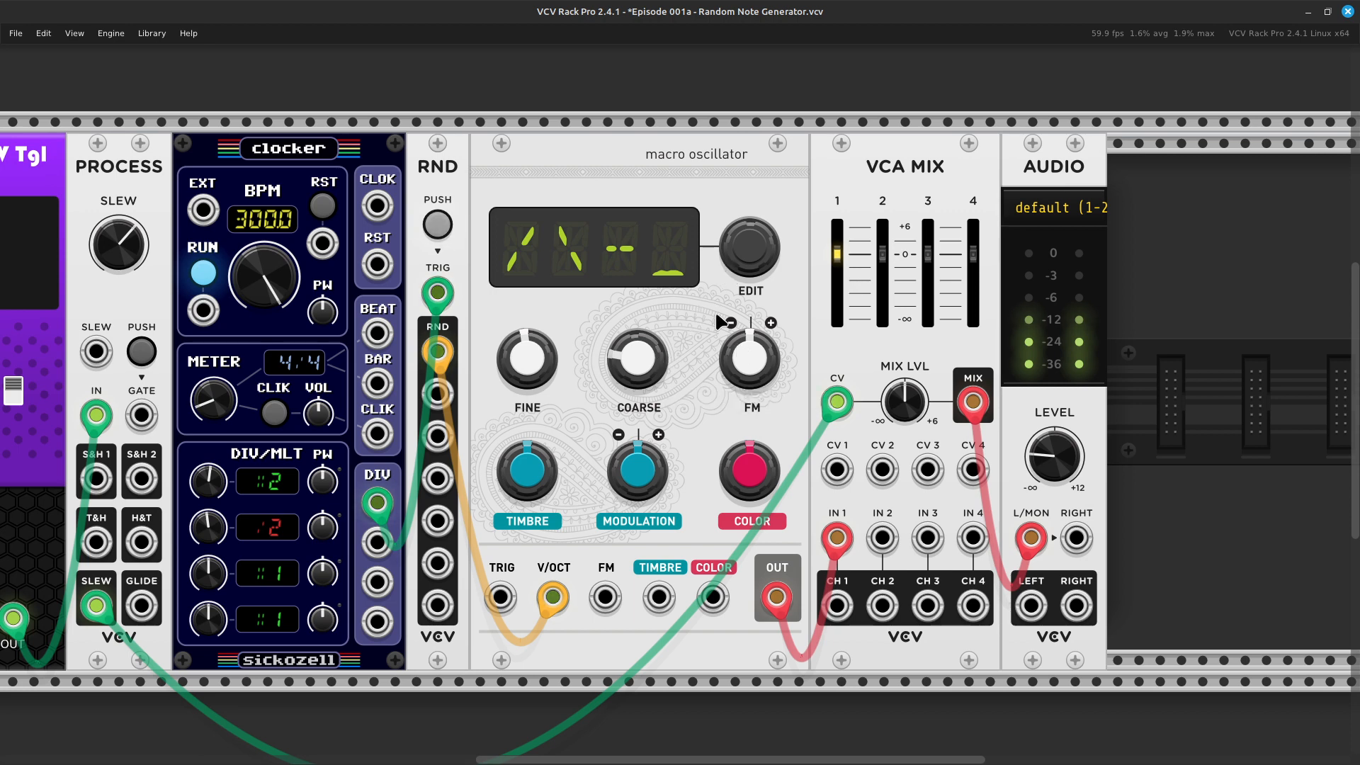
Step the macro oscillator's model through FOLD and /\X3 to SIX3
mouse_move(763, 274)
left_mouse_down()
mouse_move(762, 290)
mouse_move(762, 259)
left_mouse_up()
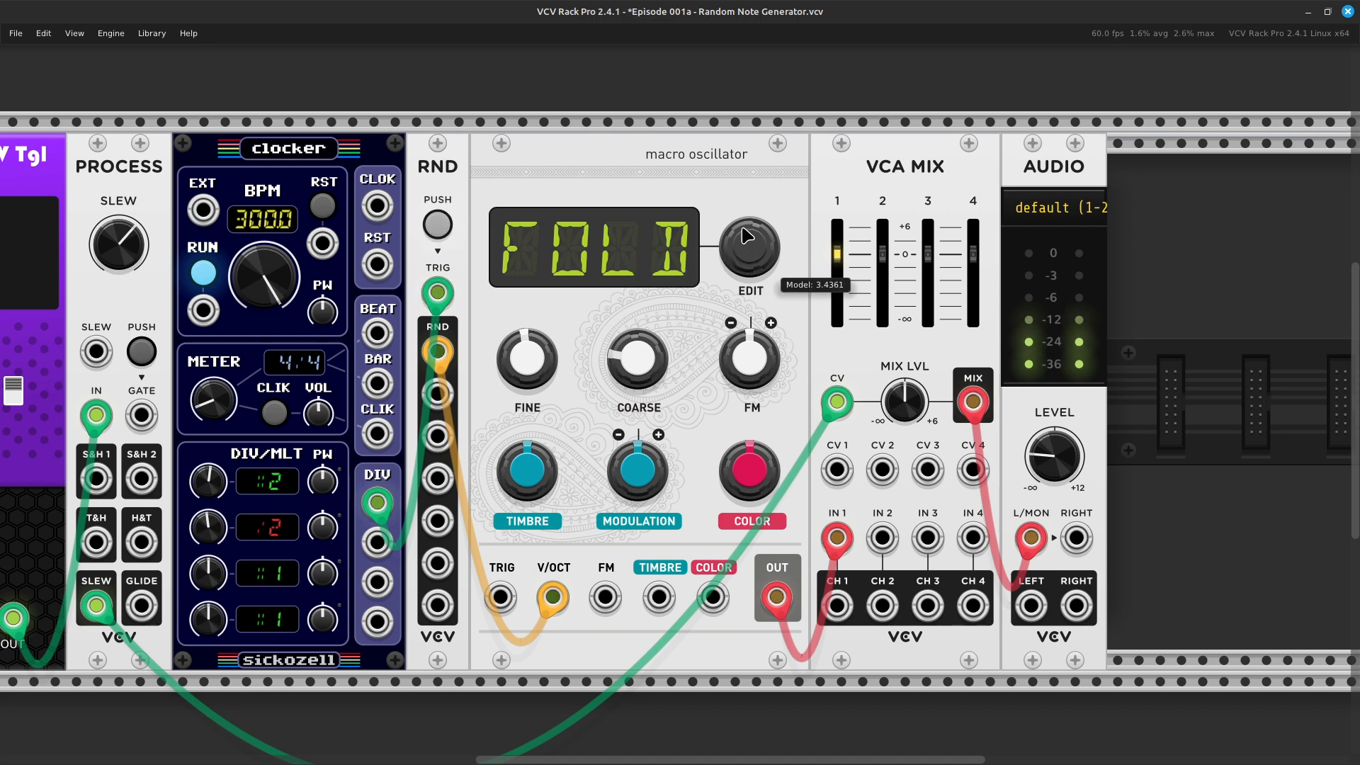
left_click_drag(749, 244, 749, 64)
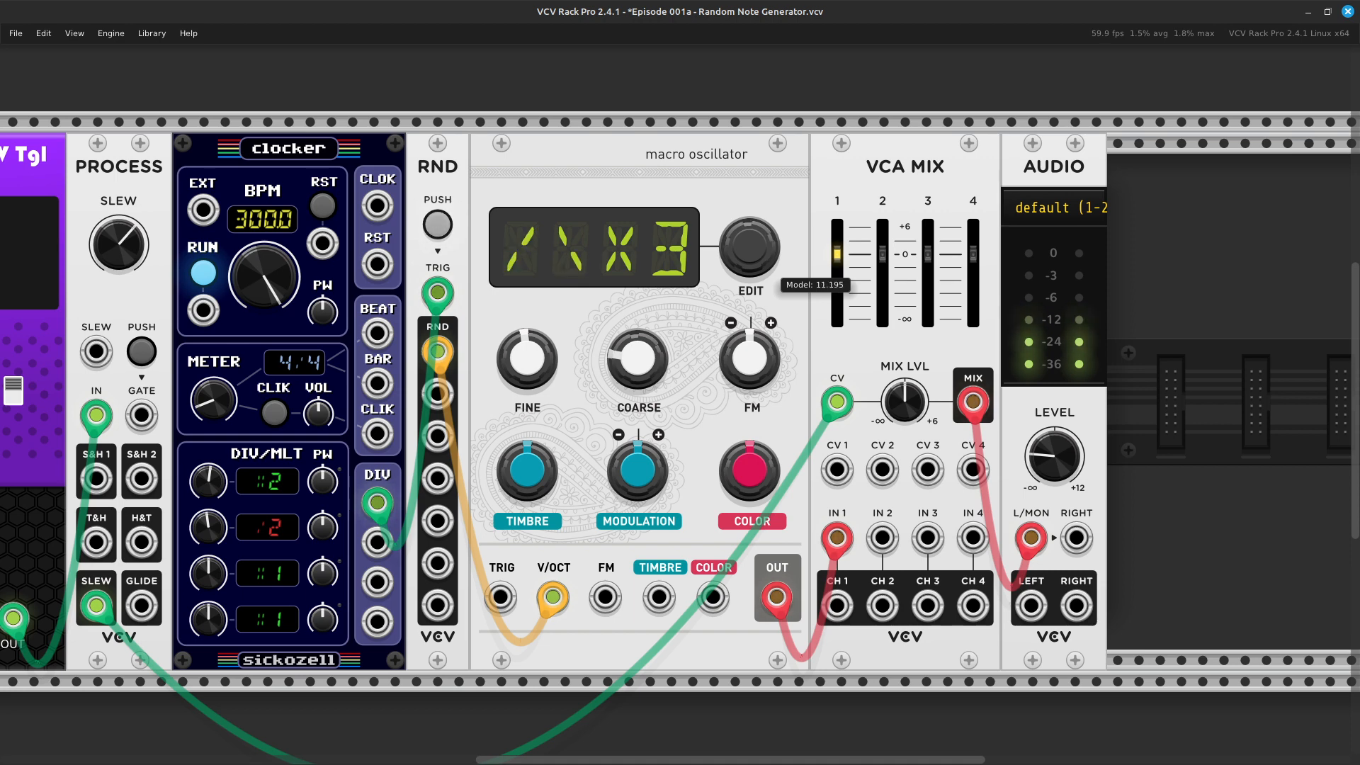
left_click_drag(748, 247, 749, 232)
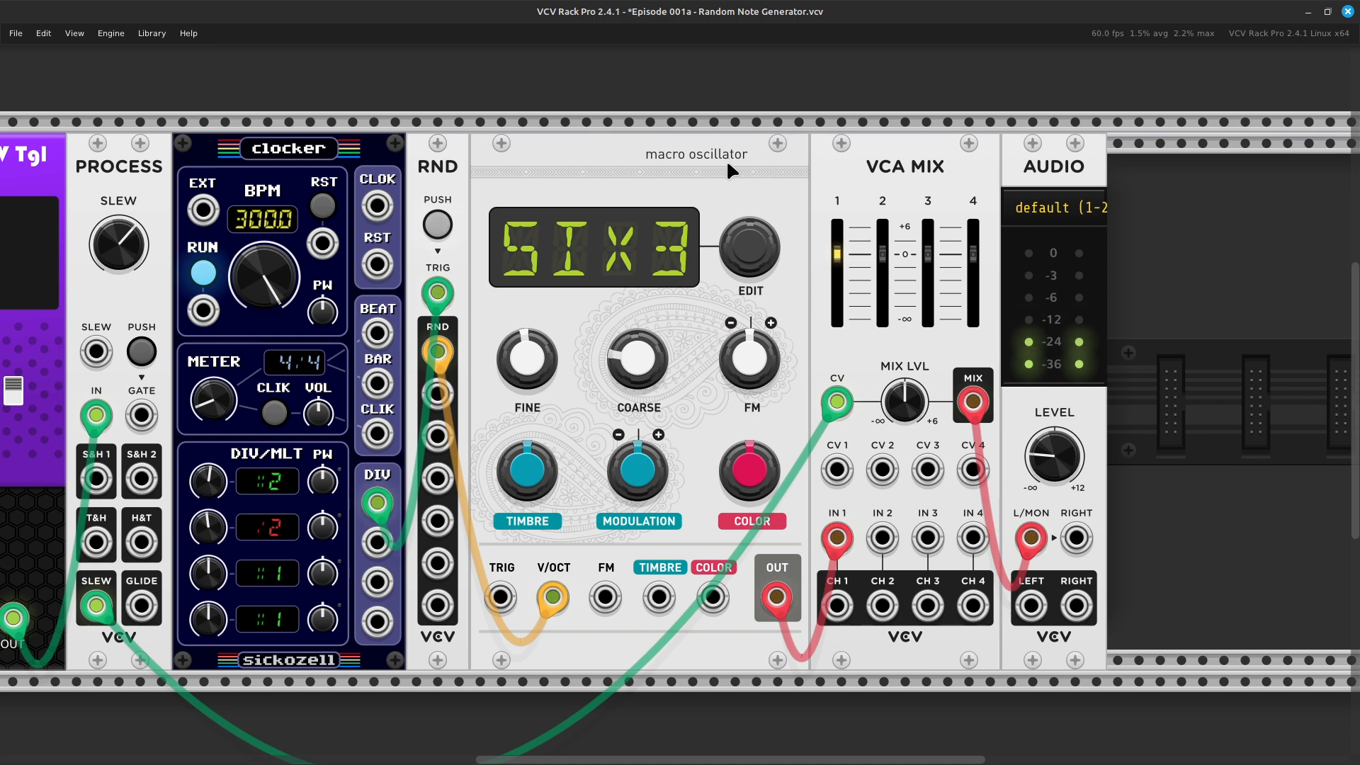
Move VCA MIX and AUDIO together away from the macro oscillator, leaving a gap for another module
left_click(943, 141)
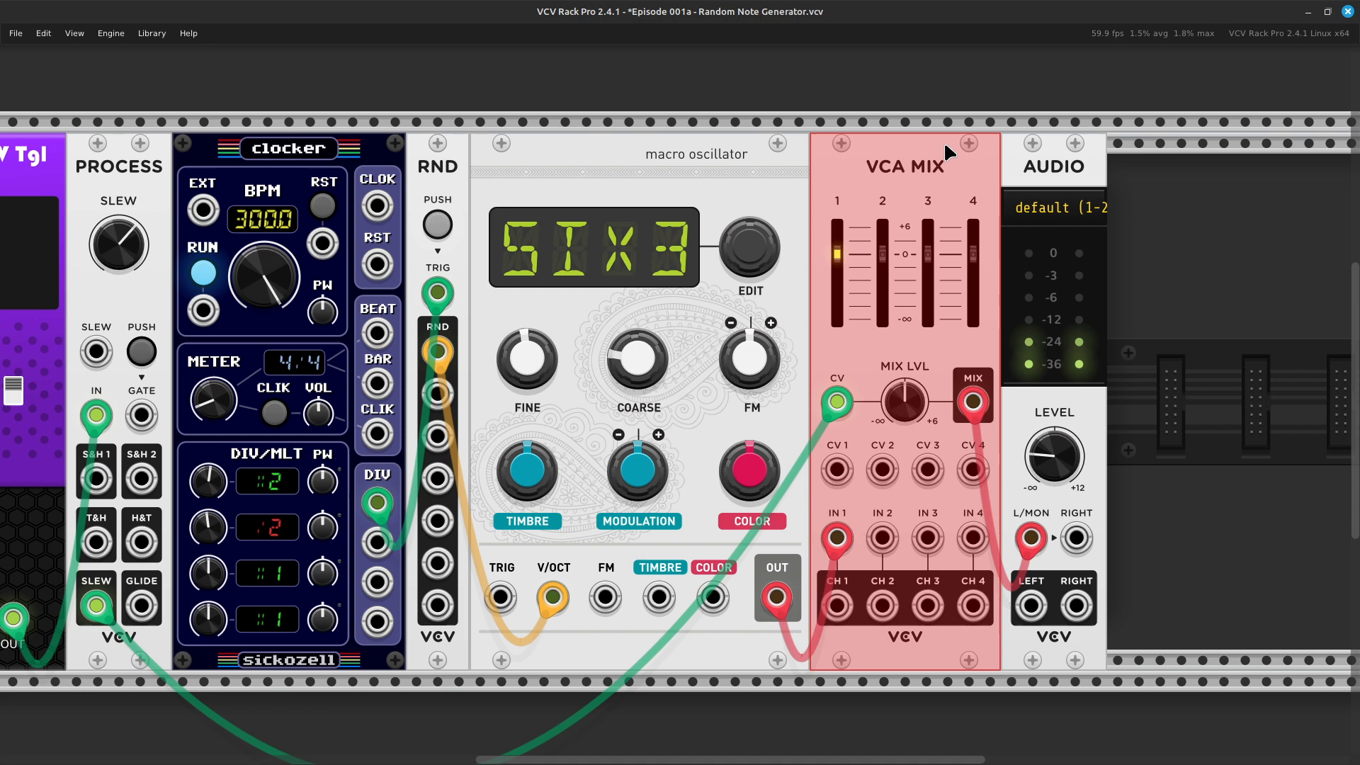
left_click(1063, 151, "shift")
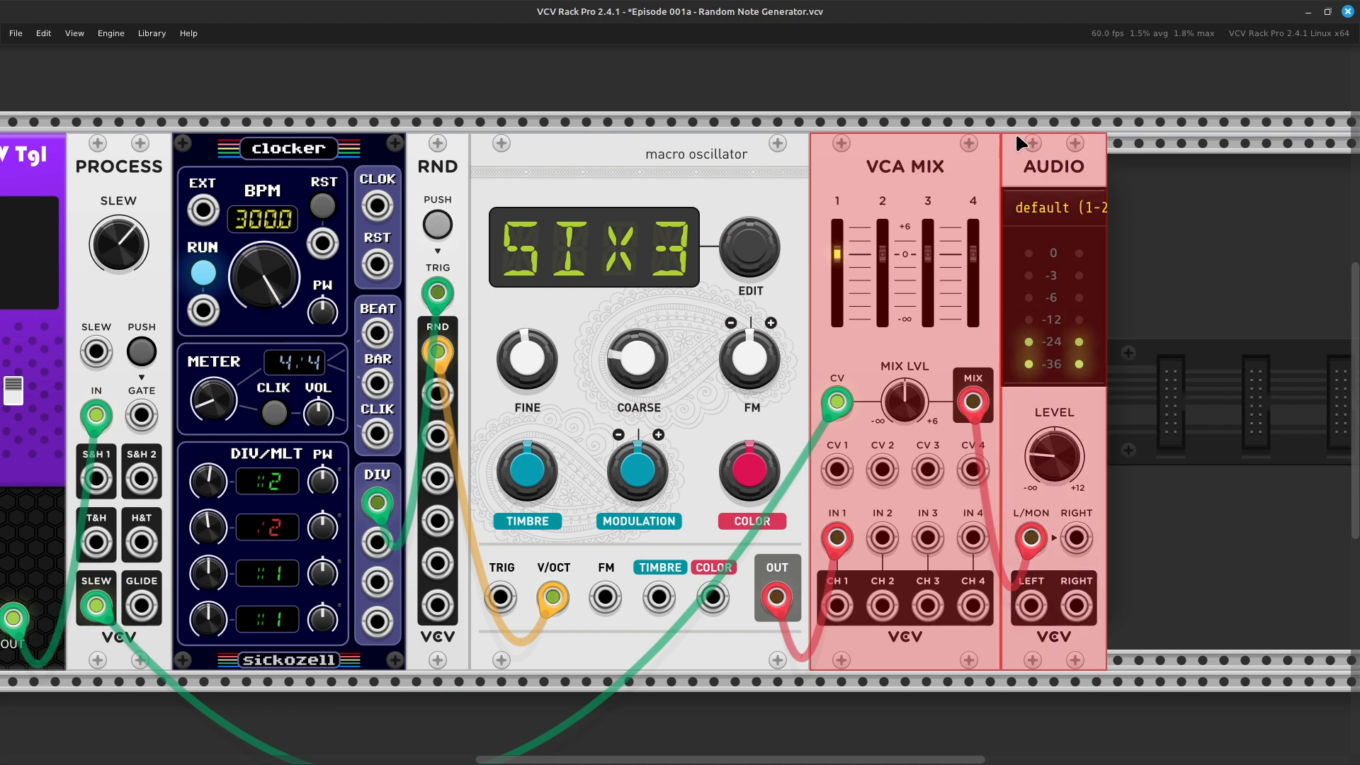
left_click_drag(884, 163, 1052, 154)
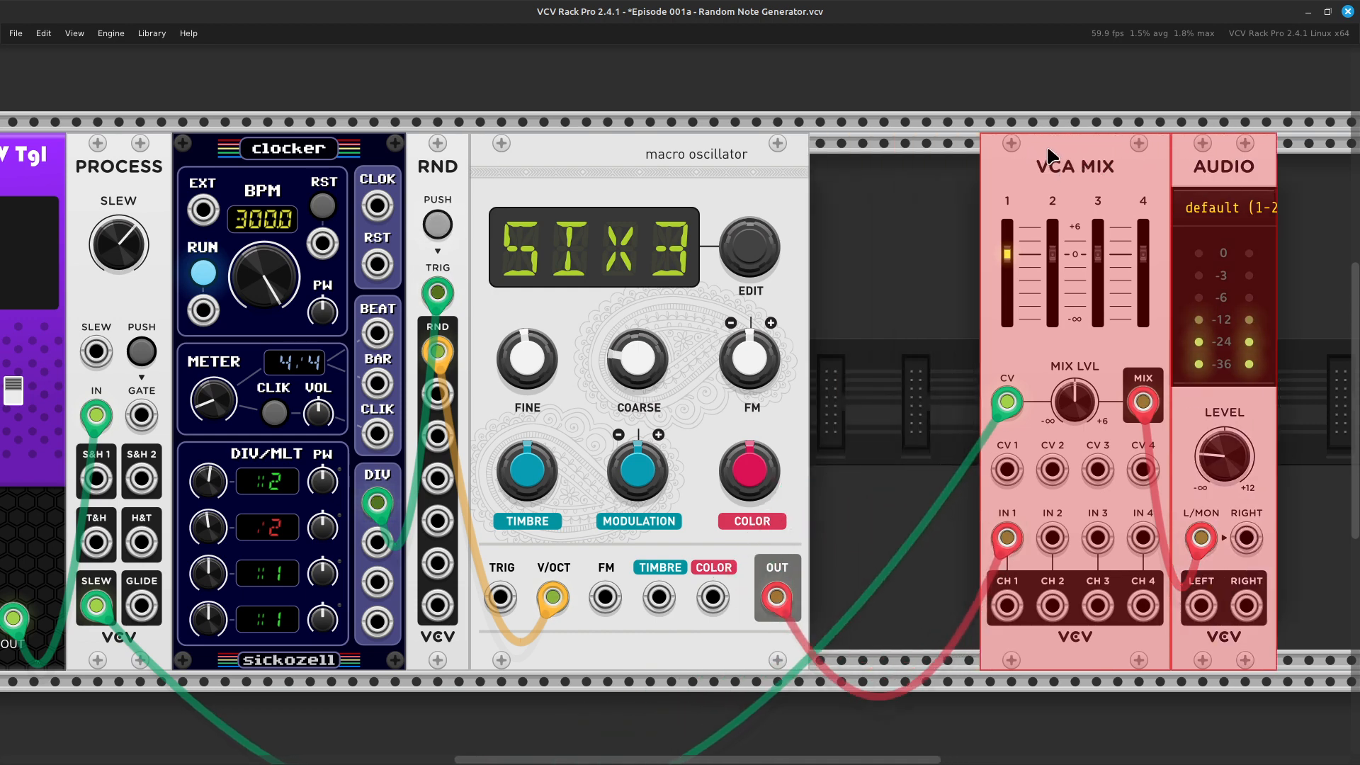
left_click(850, 332)
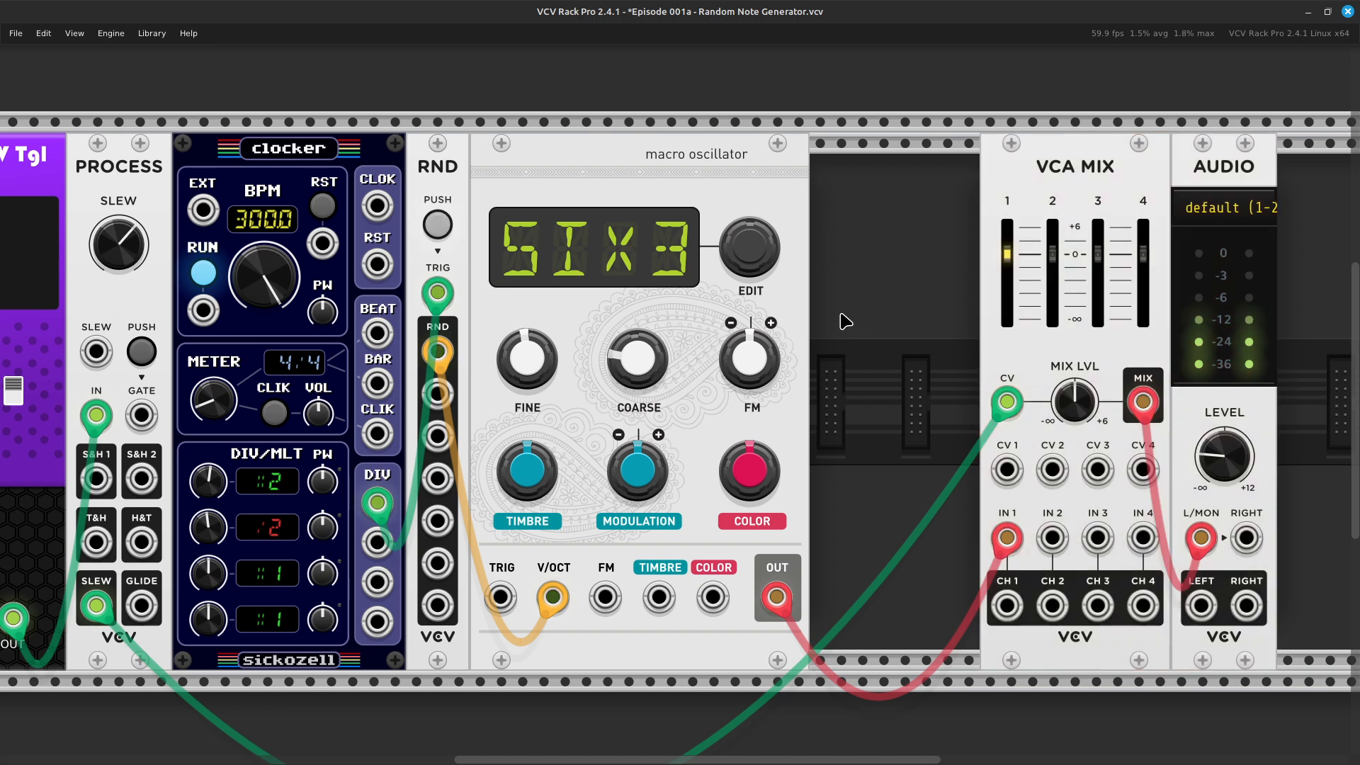
Search the module library for "adsr", add Befaco's VC ADSR in the gap, and run a green cable from its OUT to VCA MIX's CV 1
scroll(736, 325, "right", 3)
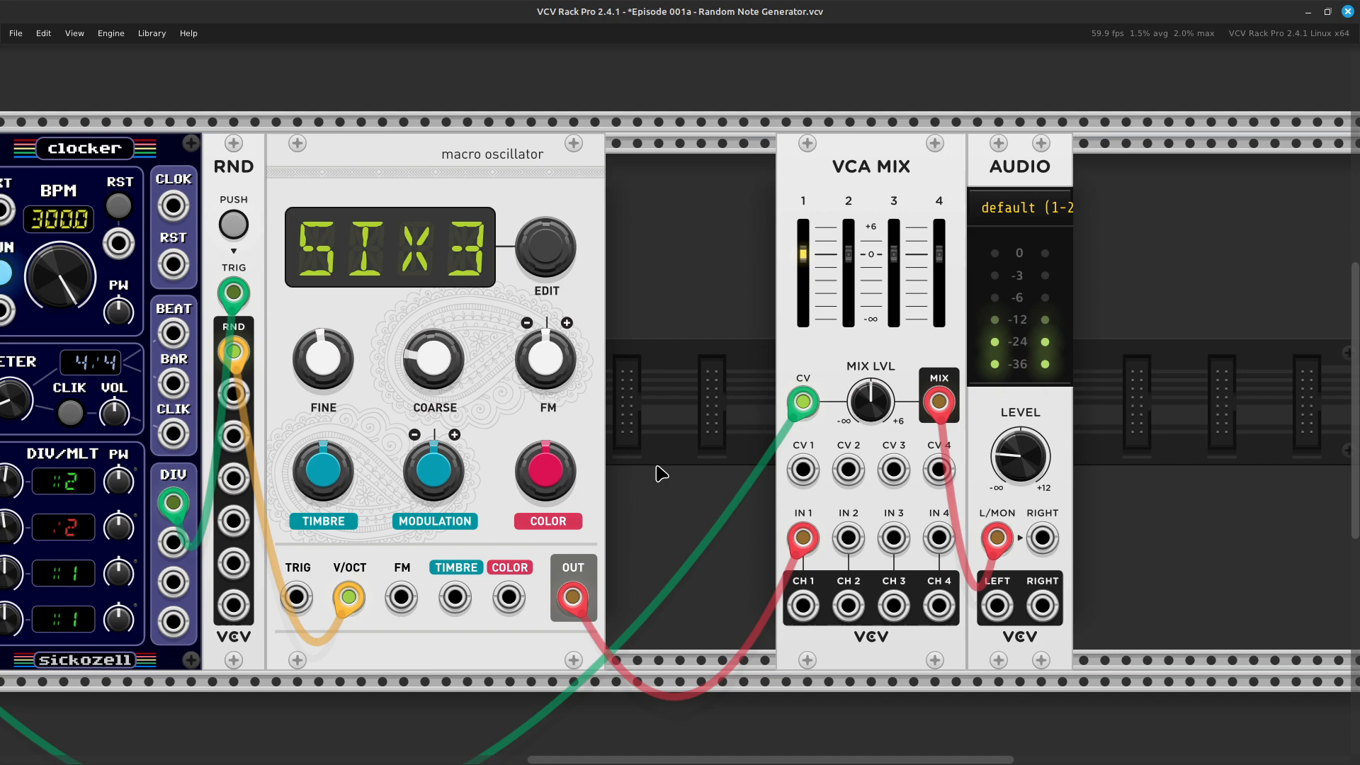
right_click(658, 375)
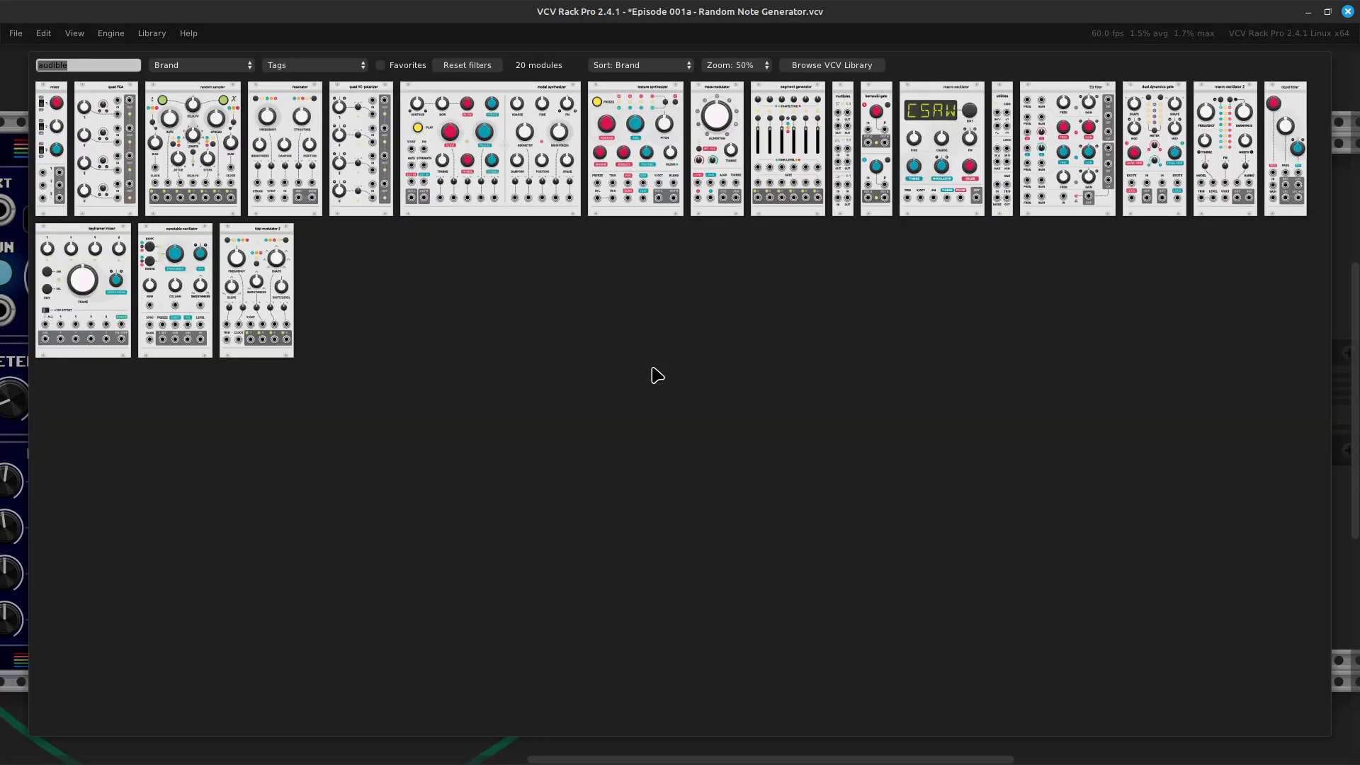
key("BackSpace")
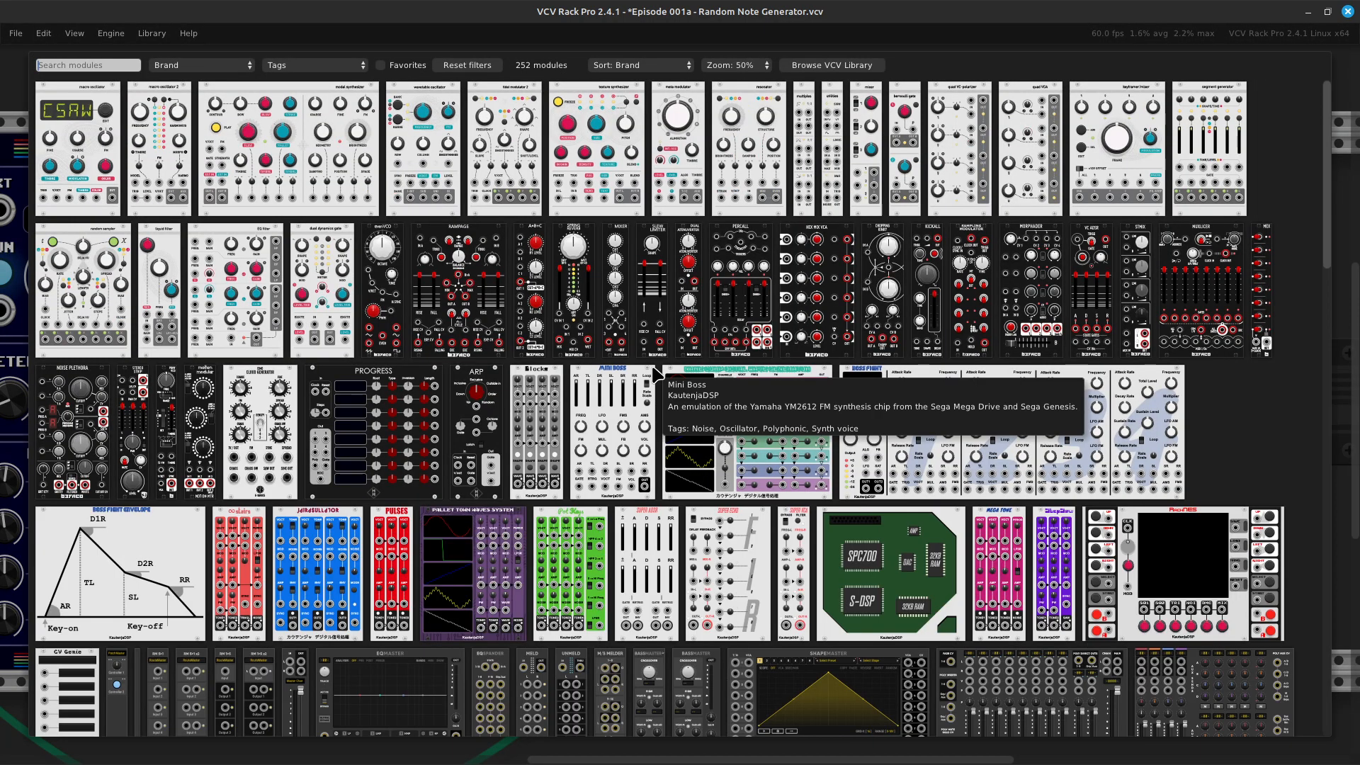
type("adsr")
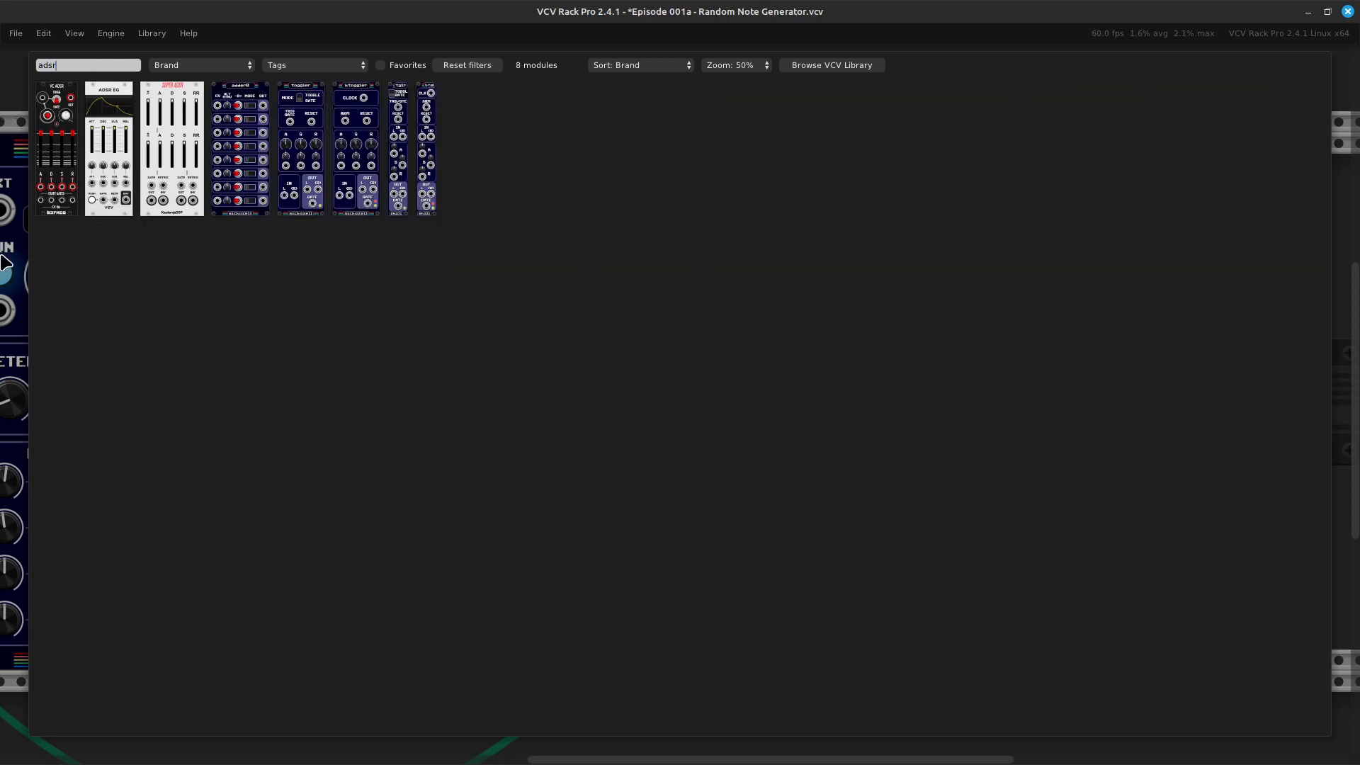
left_click(56, 182)
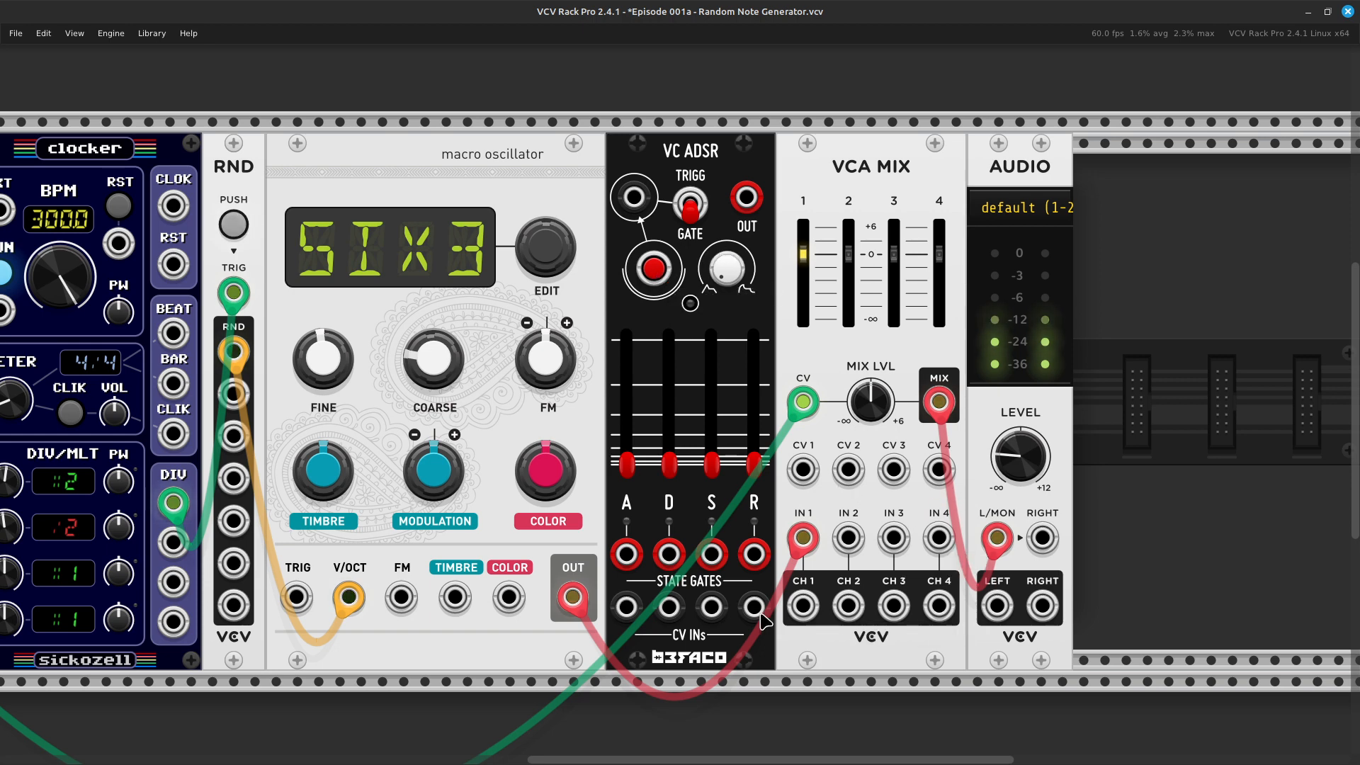
right_click(748, 207)
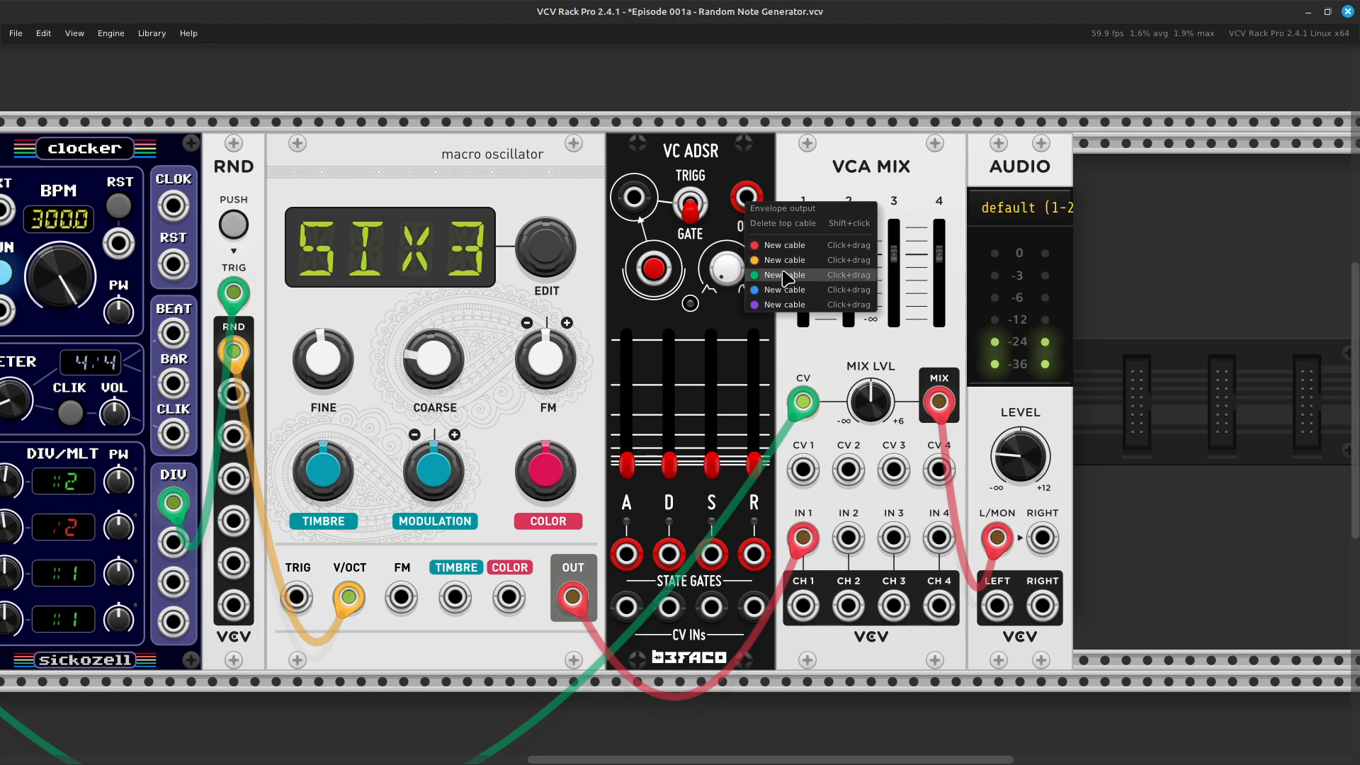
left_click_drag(784, 284, 803, 470)
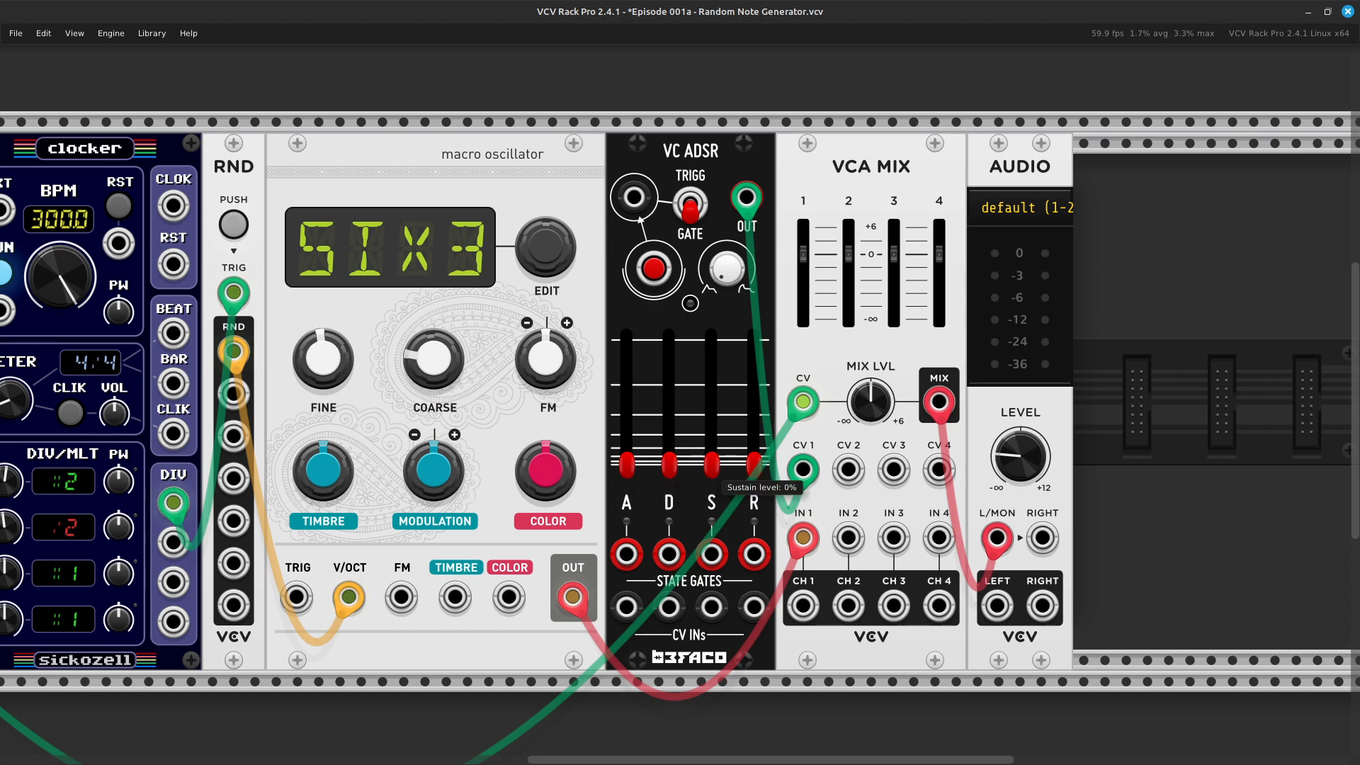
Run a green cable from RND's third output to VC ADSR's trigger input, and move its source end to clocker's first DIV output
scroll(758, 468, "left", 6)
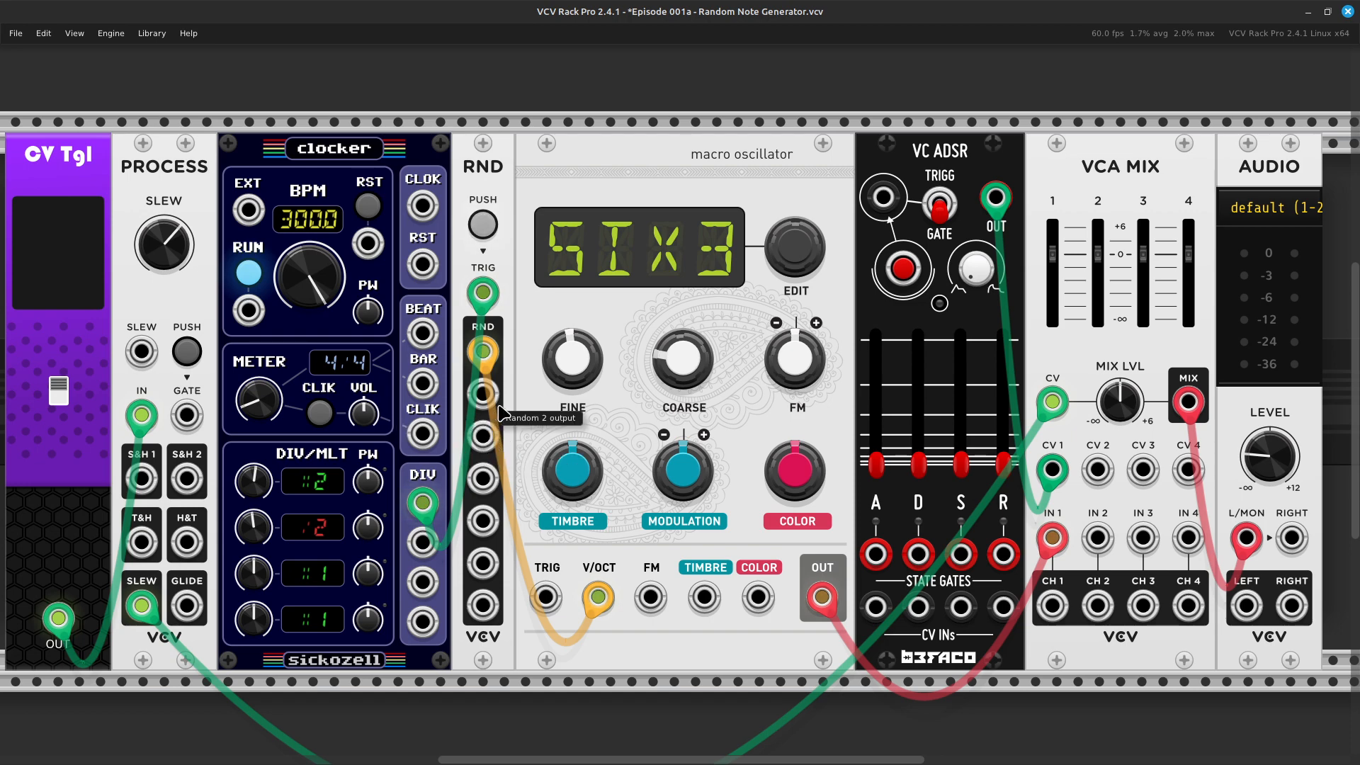
right_click(481, 439)
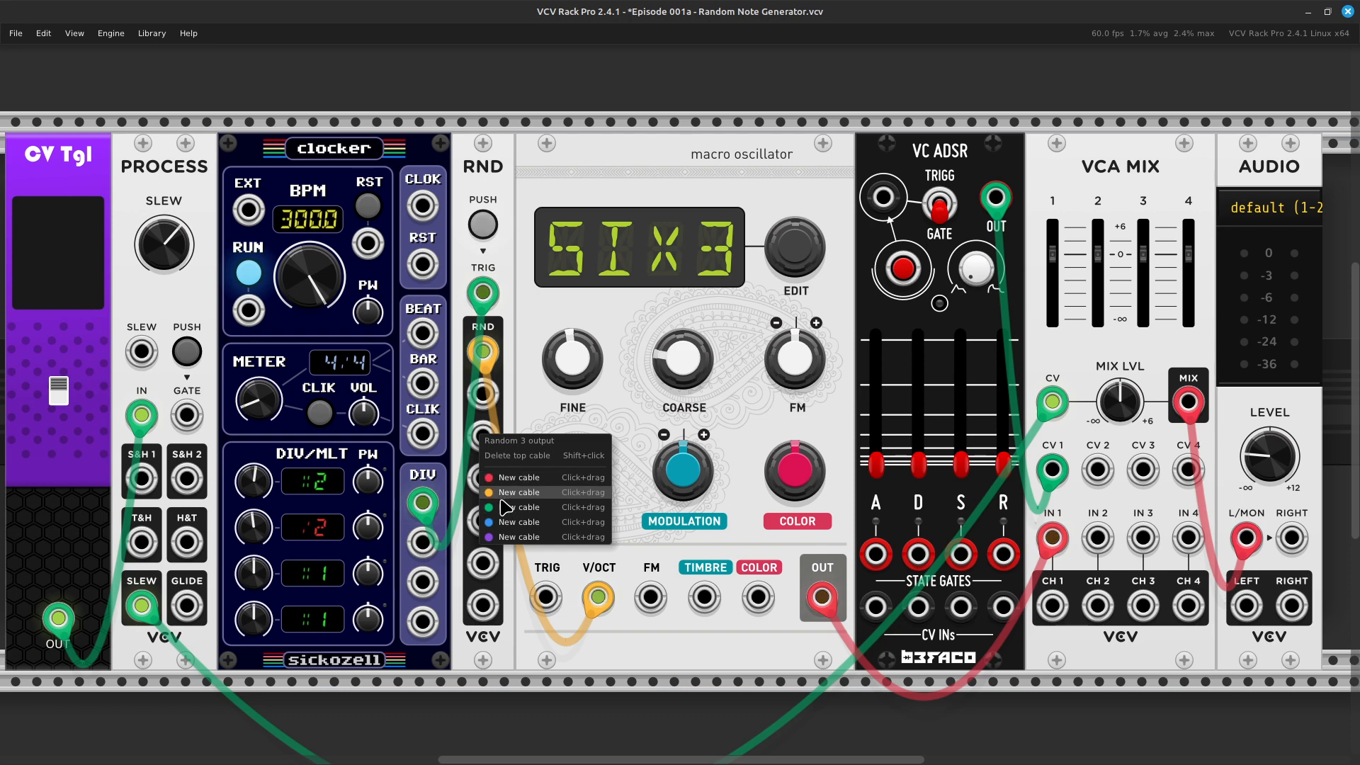
left_click_drag(504, 507, 883, 198)
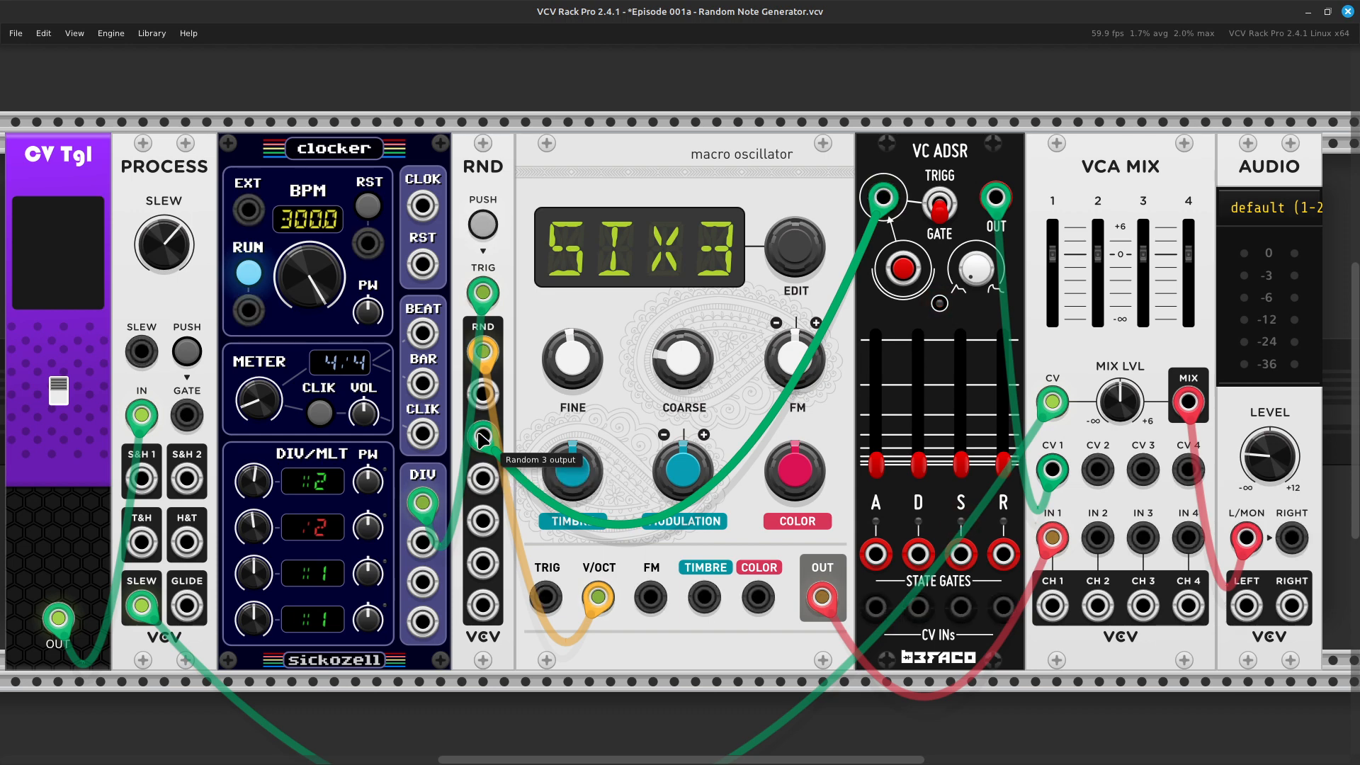
left_click_drag(482, 438, 418, 497)
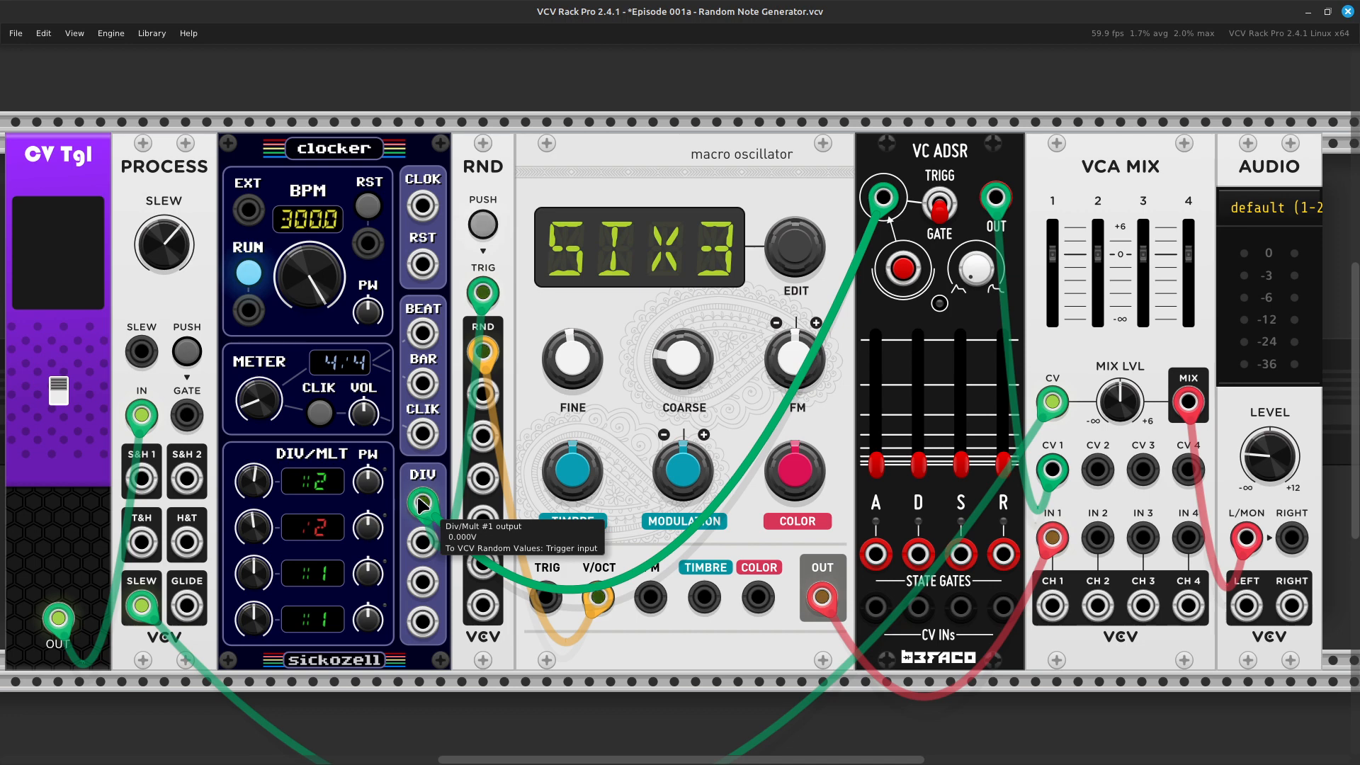
Reset the AUDIO module's output level to its default
scroll(624, 418, "right", 3)
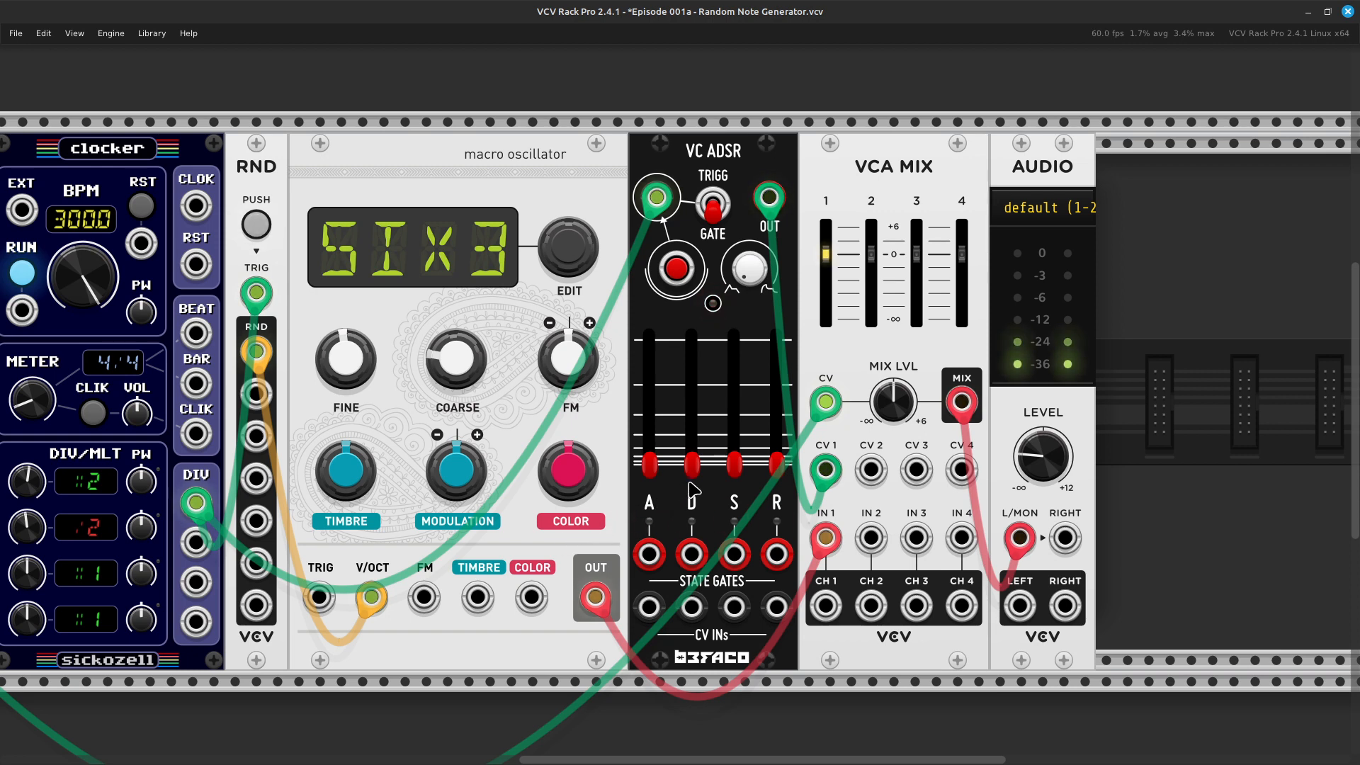
right_click(1056, 460)
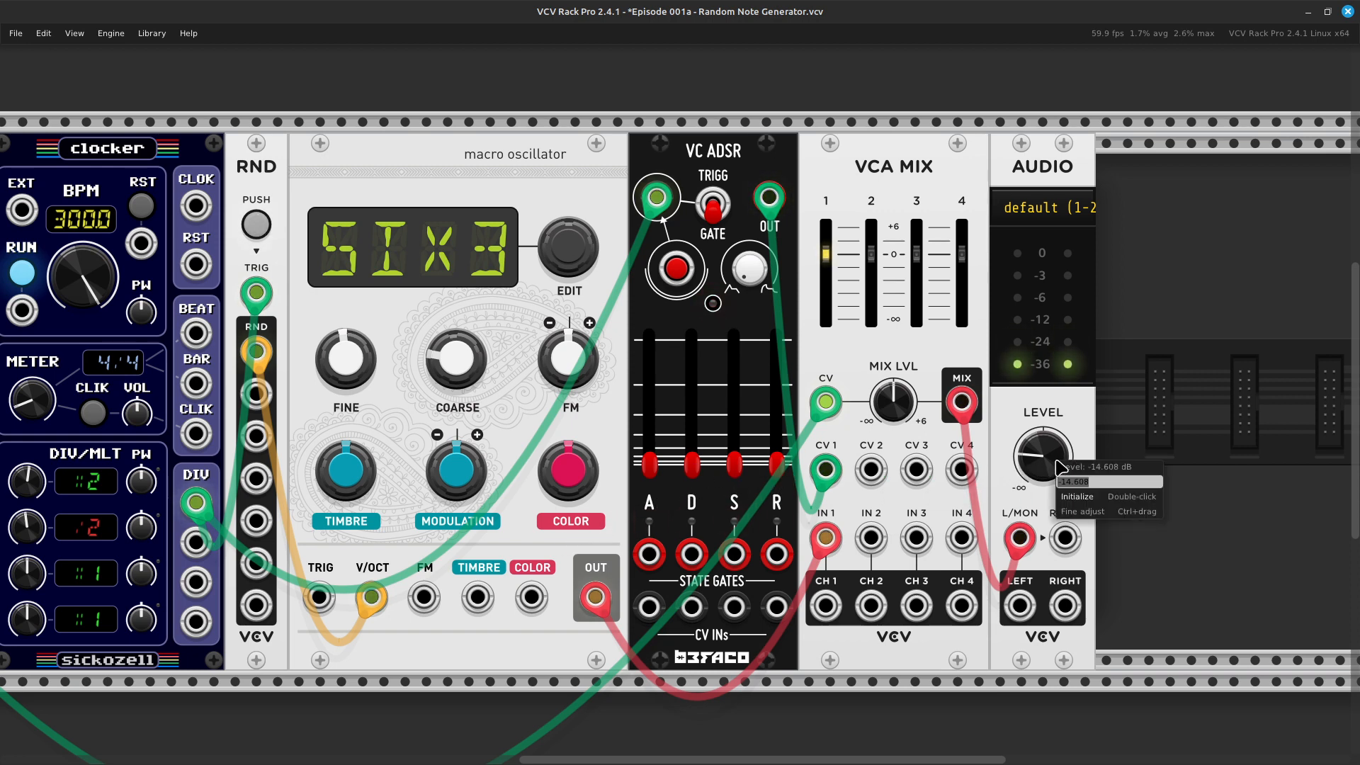
left_click(1066, 497)
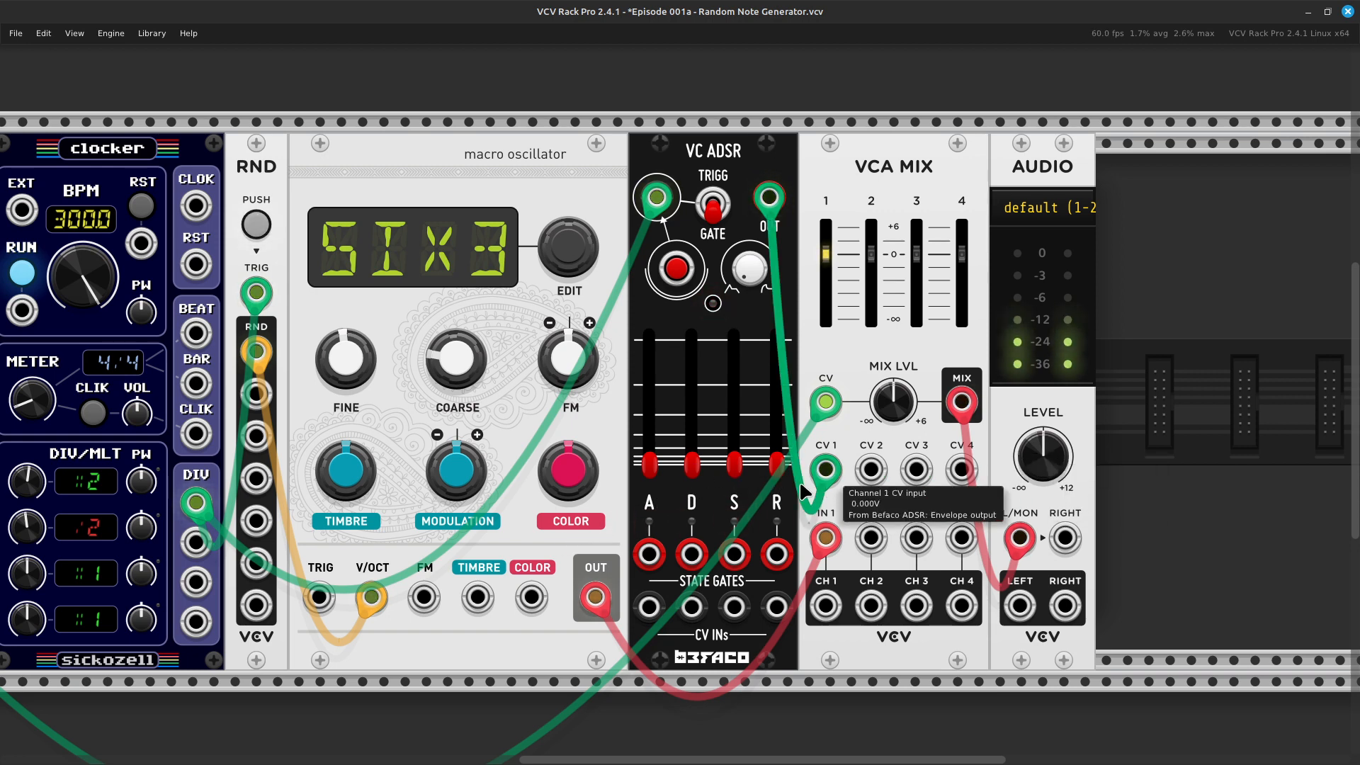
Lower the AUDIO level slightly, and raise VC ADSR's attack to about 0.0056 s and its release to about 0.0061 s
left_click_drag(1042, 457, 1042, 464)
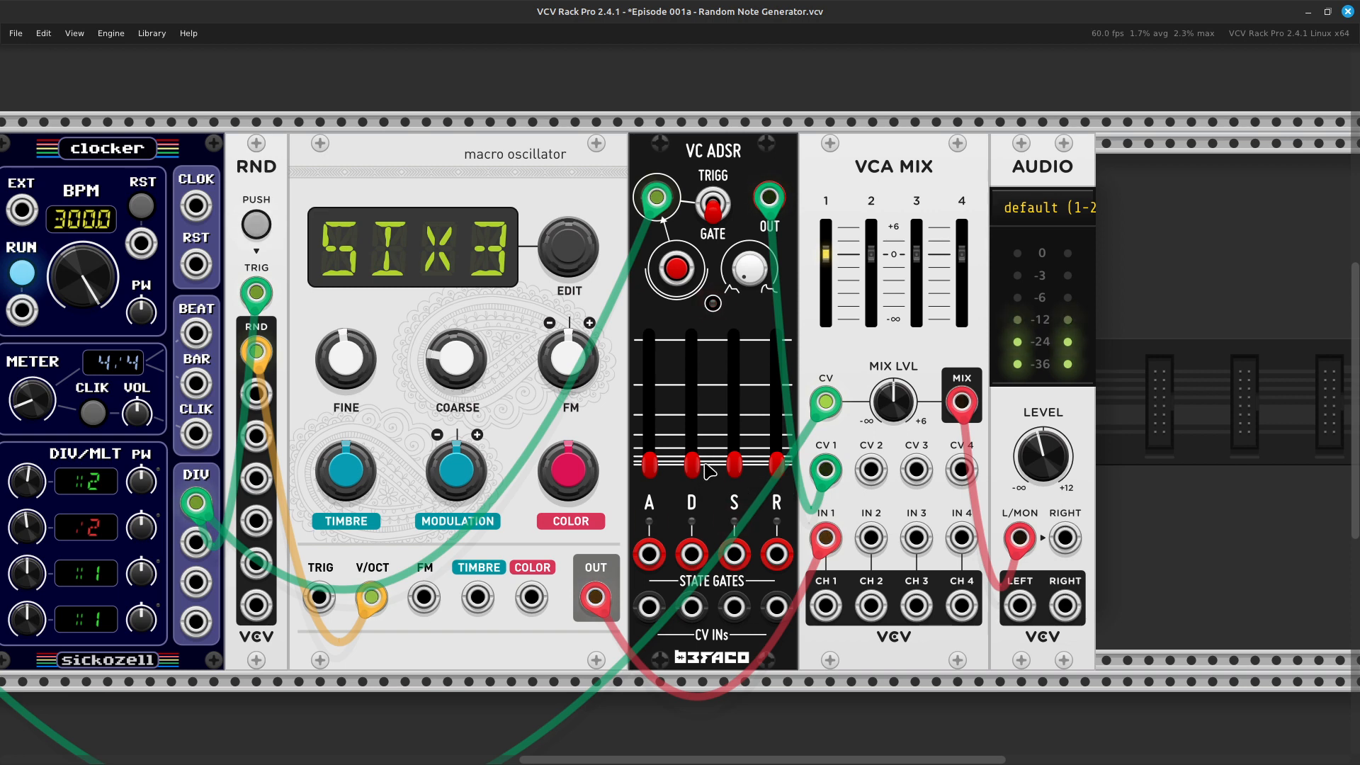
left_click_drag(693, 470, 650, 470)
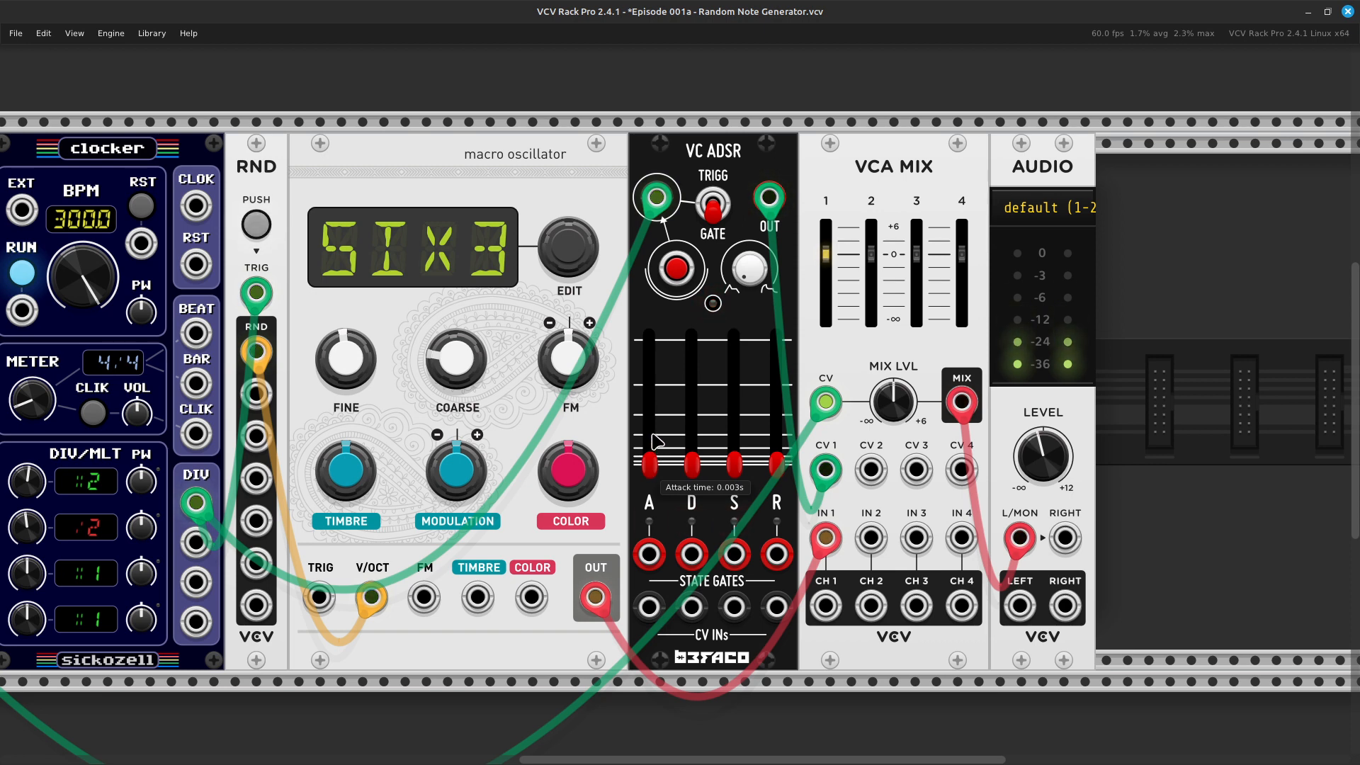
left_click_drag(660, 460, 661, 450)
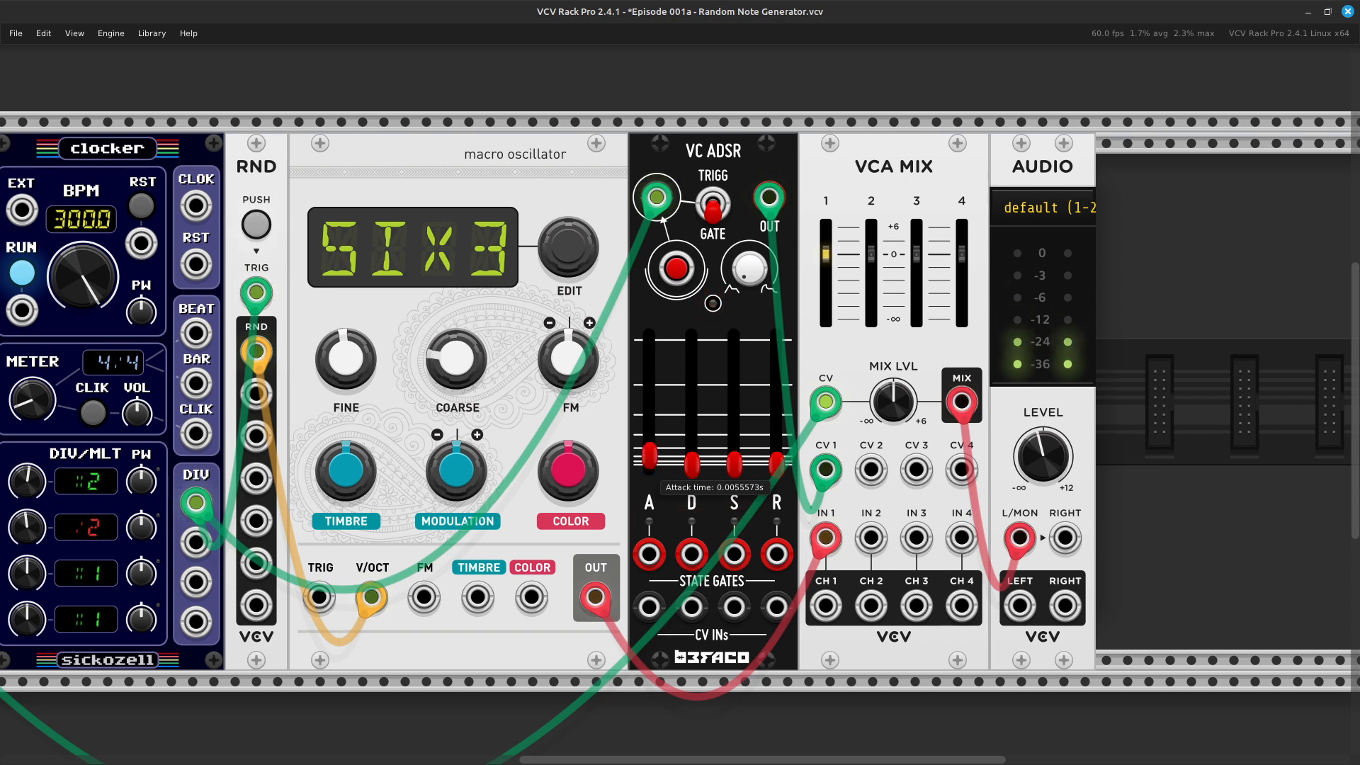
left_click_drag(779, 469, 779, 468)
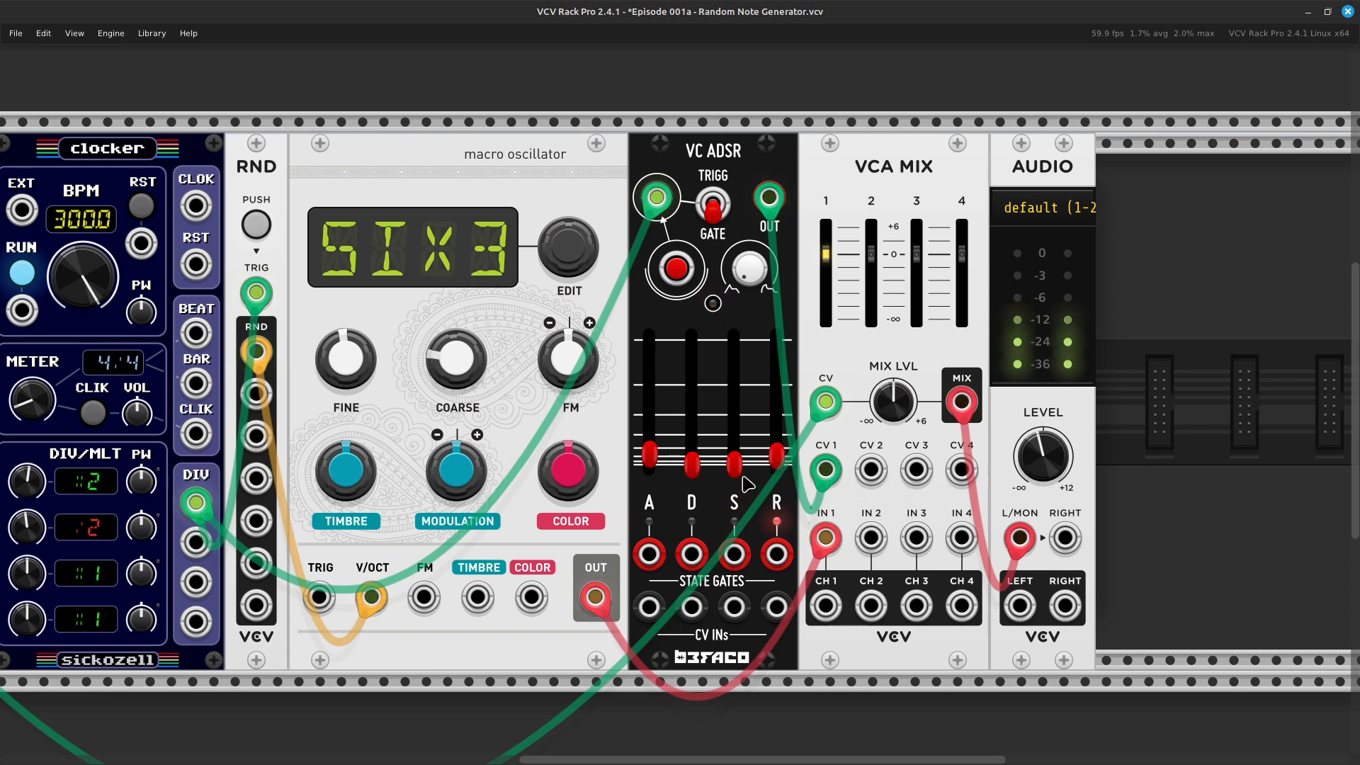
Set VC ADSR's decay to about 0.31 s and sustain to 0%, and lengthen its attack and release slightly
left_click_drag(693, 480, 692, 428)
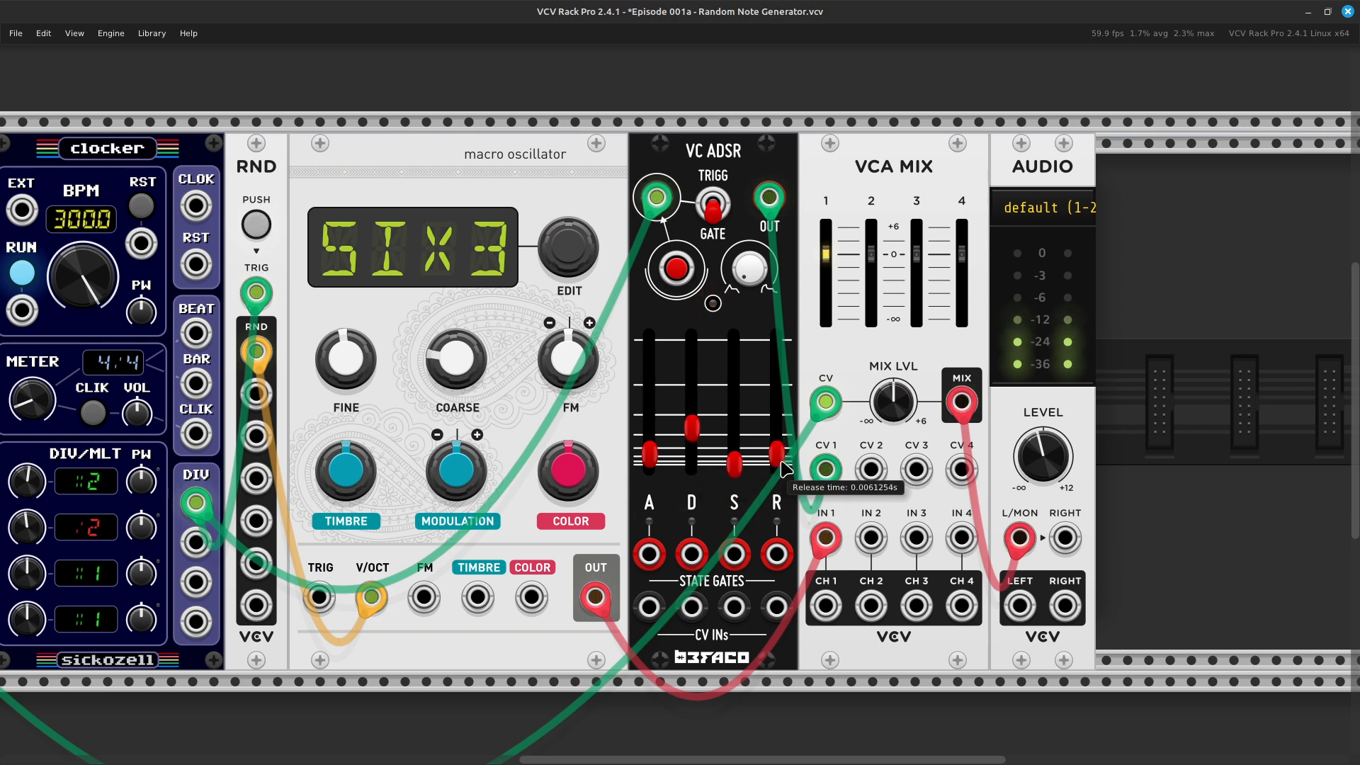
left_click_drag(776, 453, 776, 447)
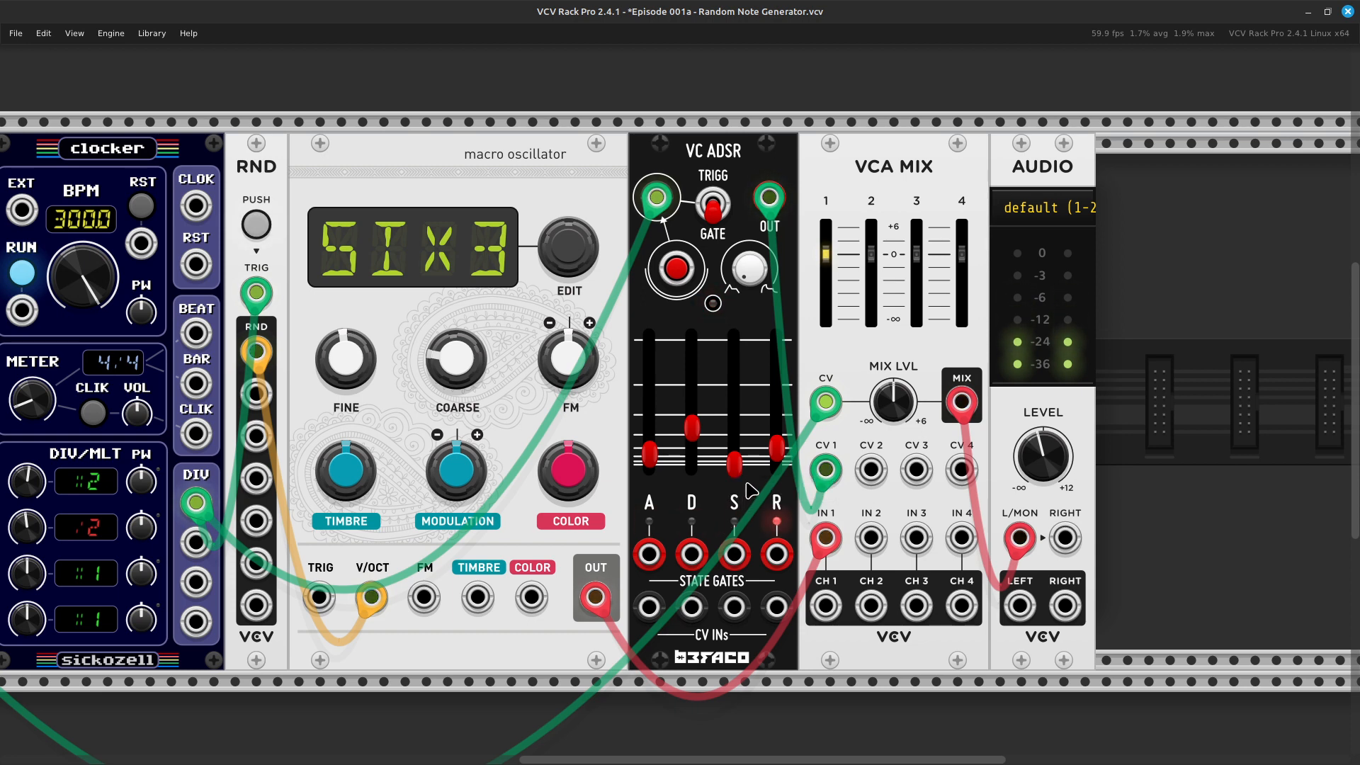
left_click_drag(734, 470, 735, 430)
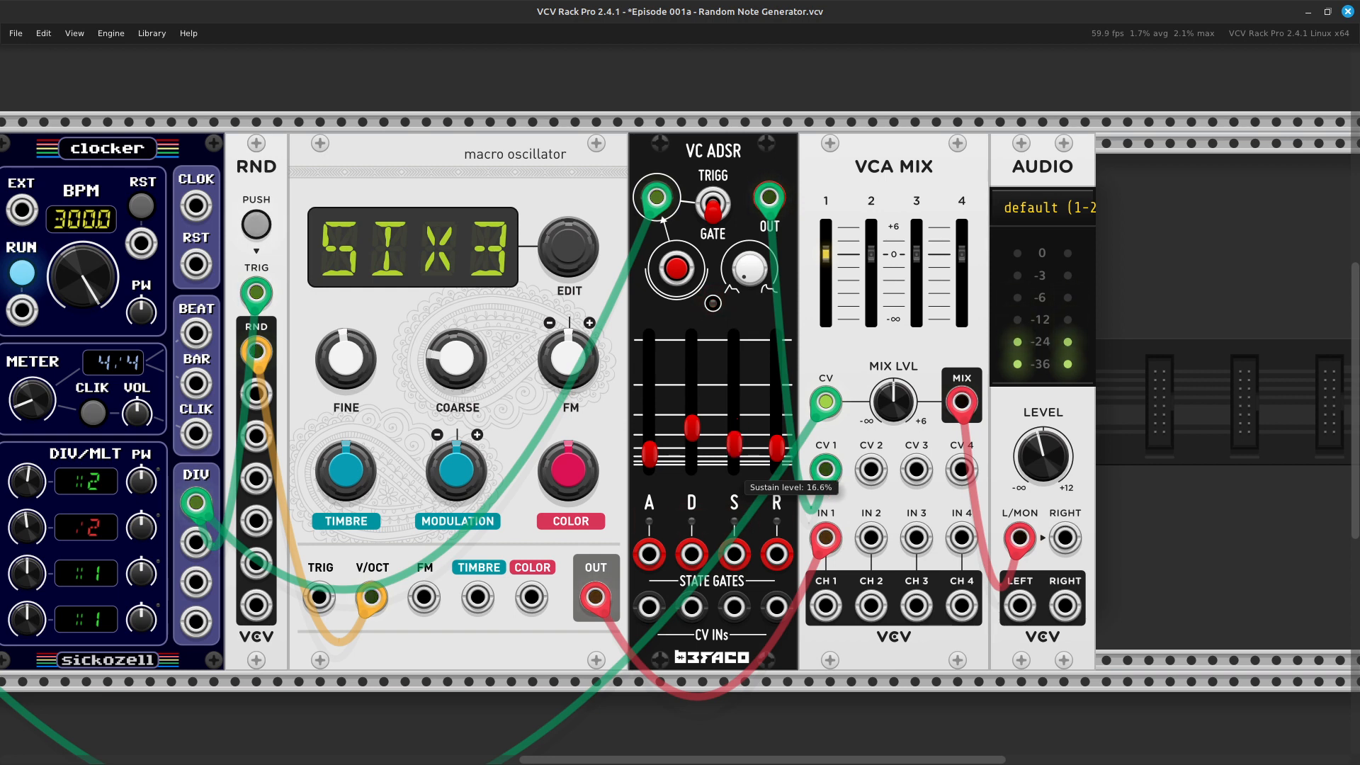
left_click_drag(734, 444, 734, 464)
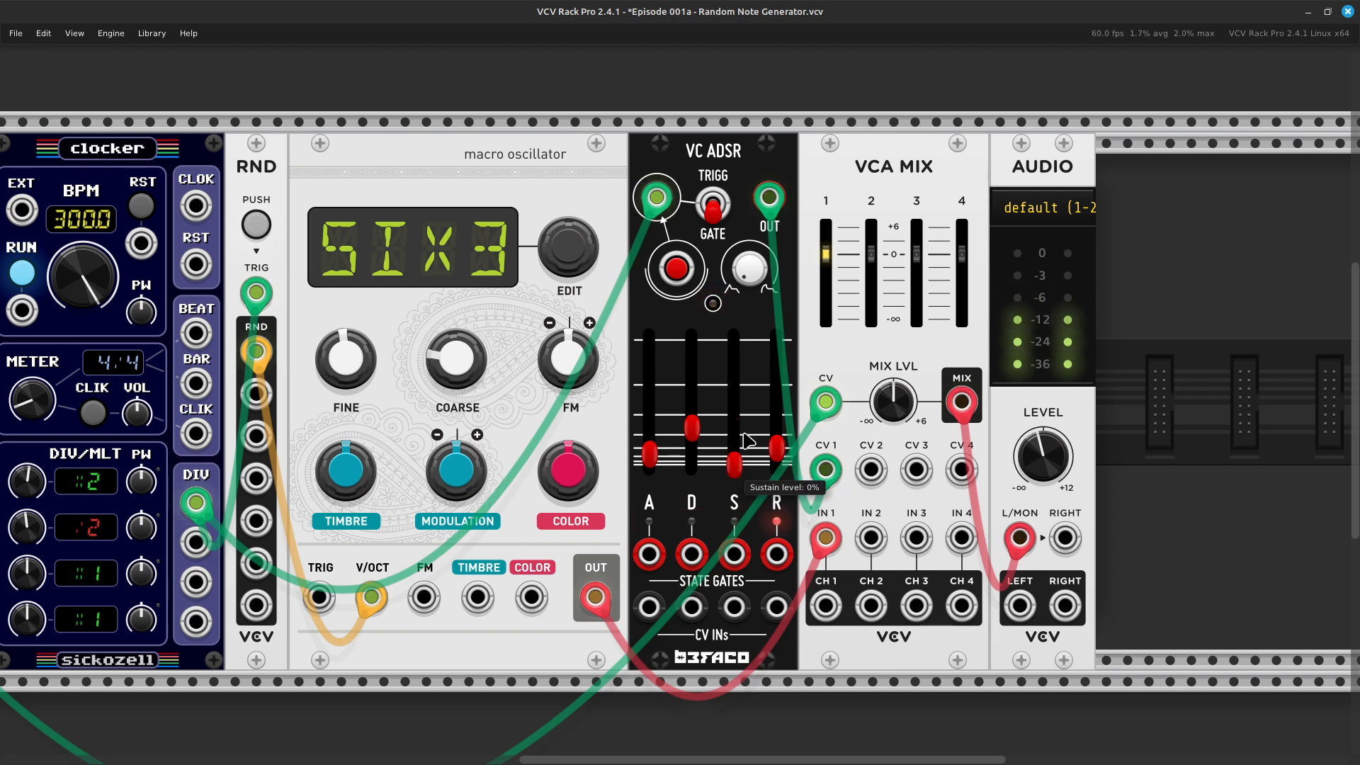
left_click_drag(648, 453, 691, 391)
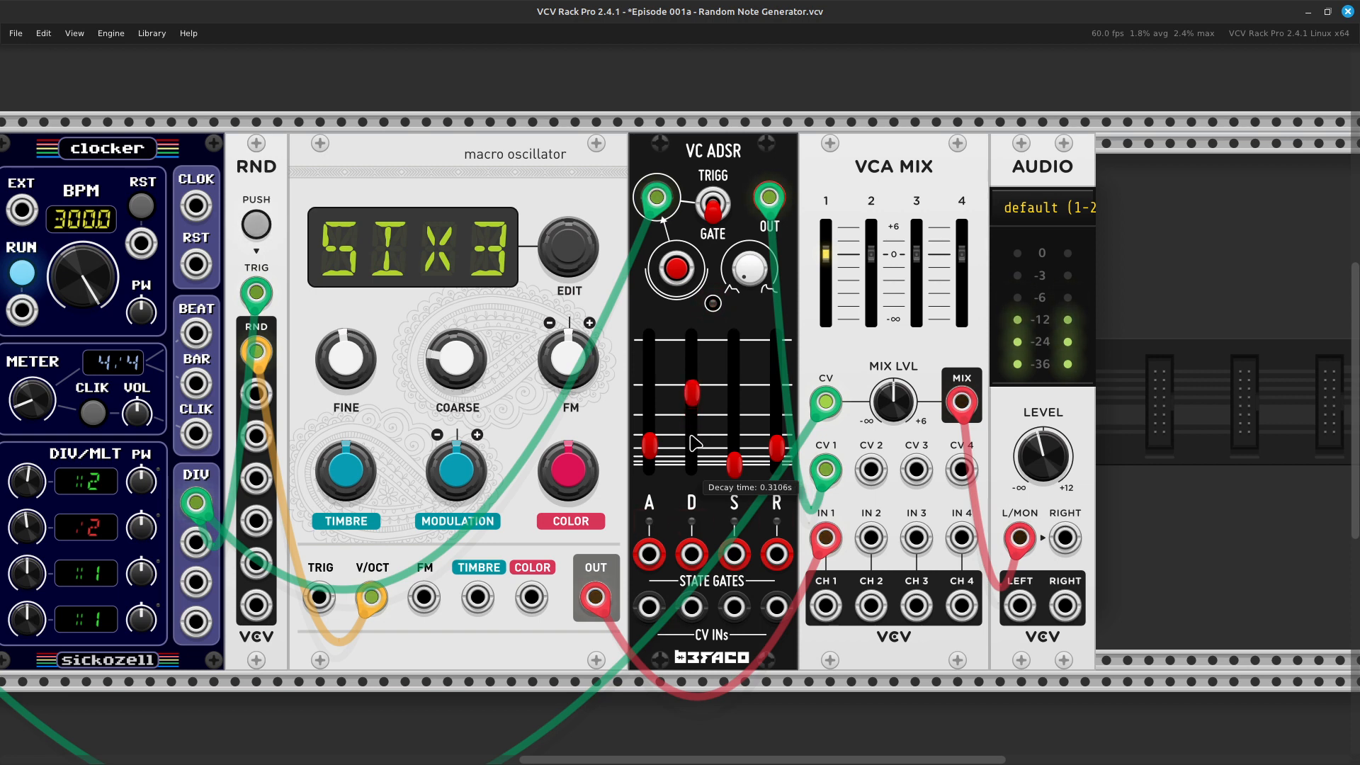
Move the macro oscillator, VC ADSR, VCA MIX and AUDIO together away from RND, leaving a gap for another module
left_click(1043, 159, "ctrl")
left_click(942, 173, "ctrl")
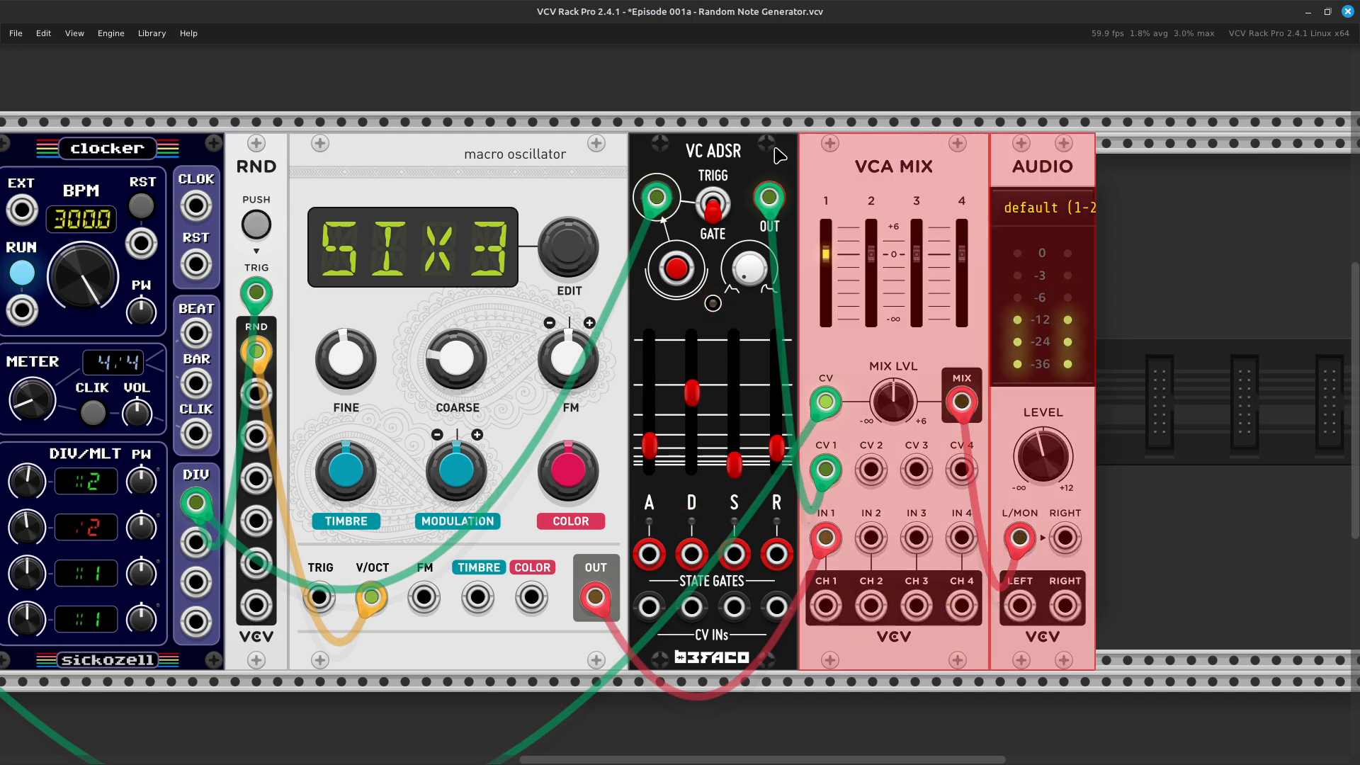
left_click(699, 158, "ctrl")
left_click(550, 167, "ctrl")
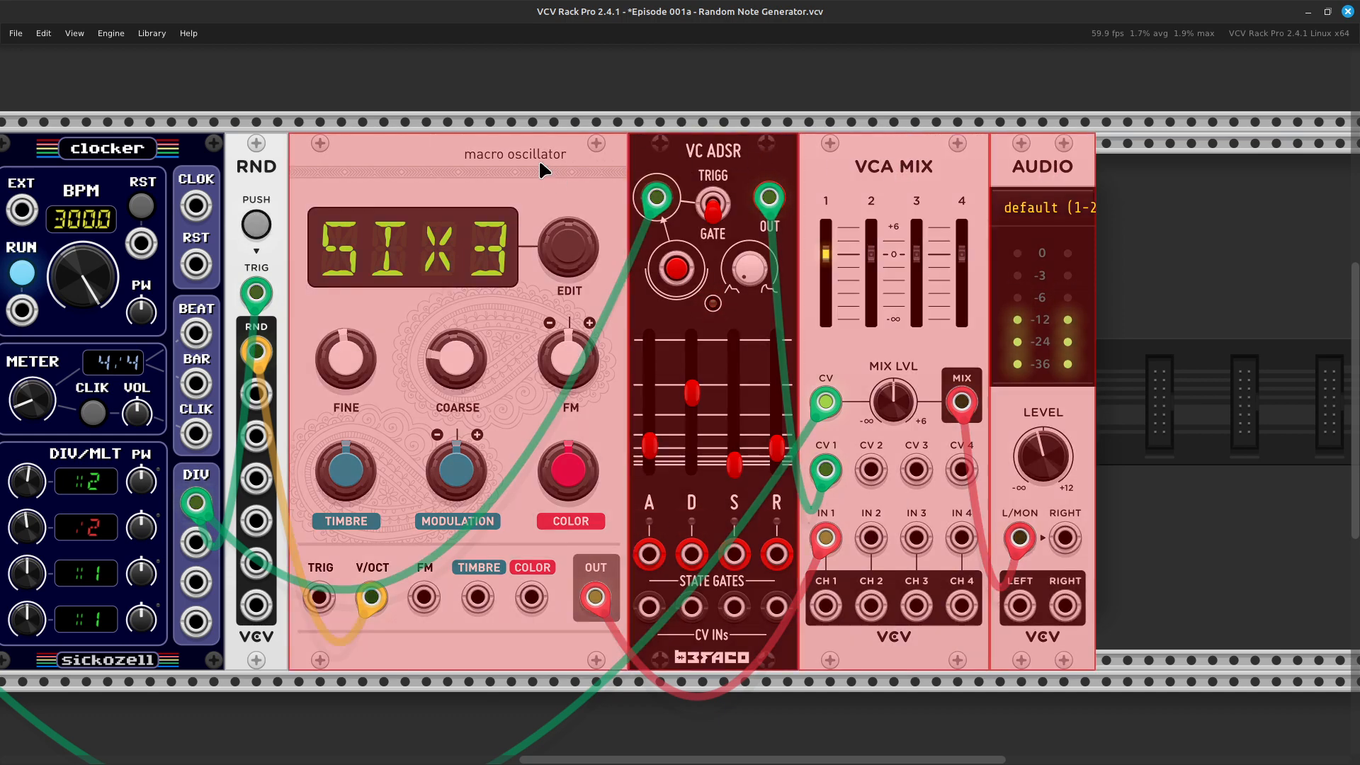
left_click_drag(522, 157, 654, 150)
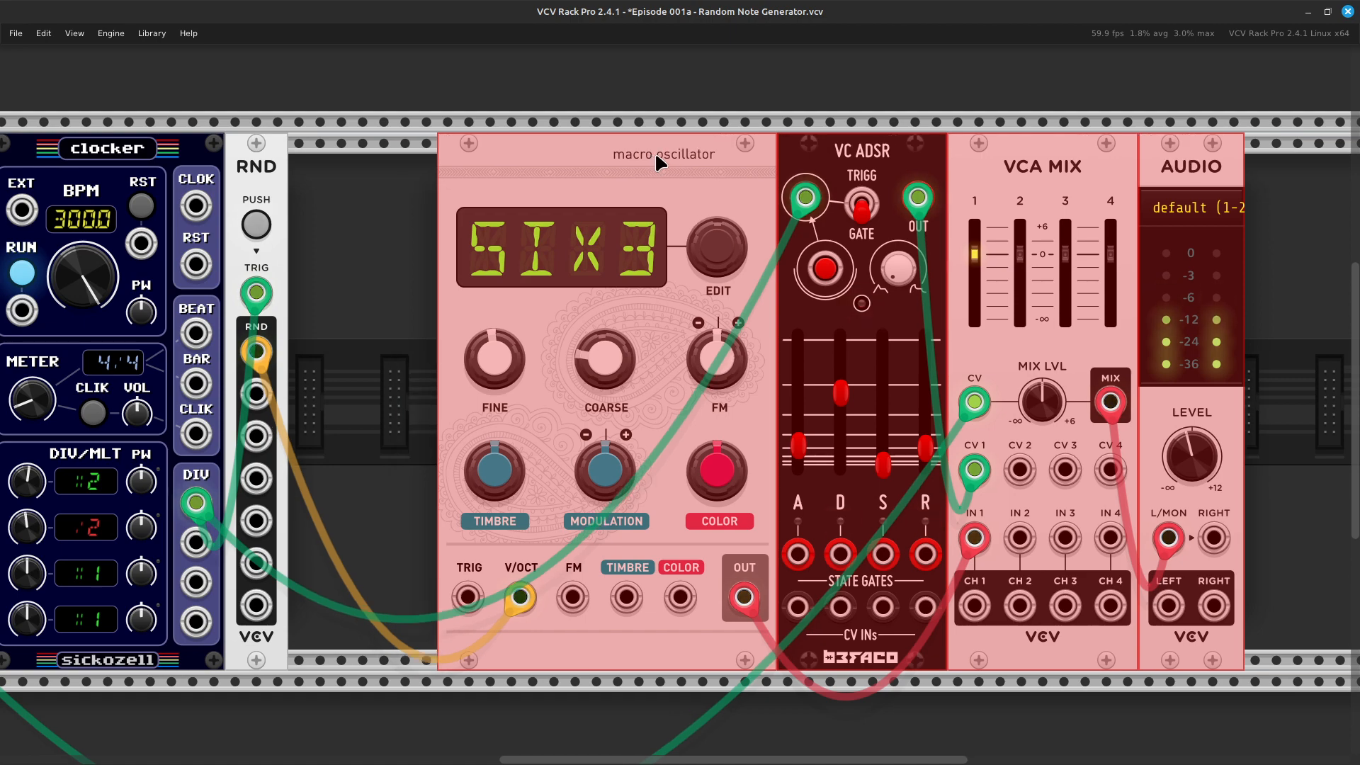
left_click(371, 410)
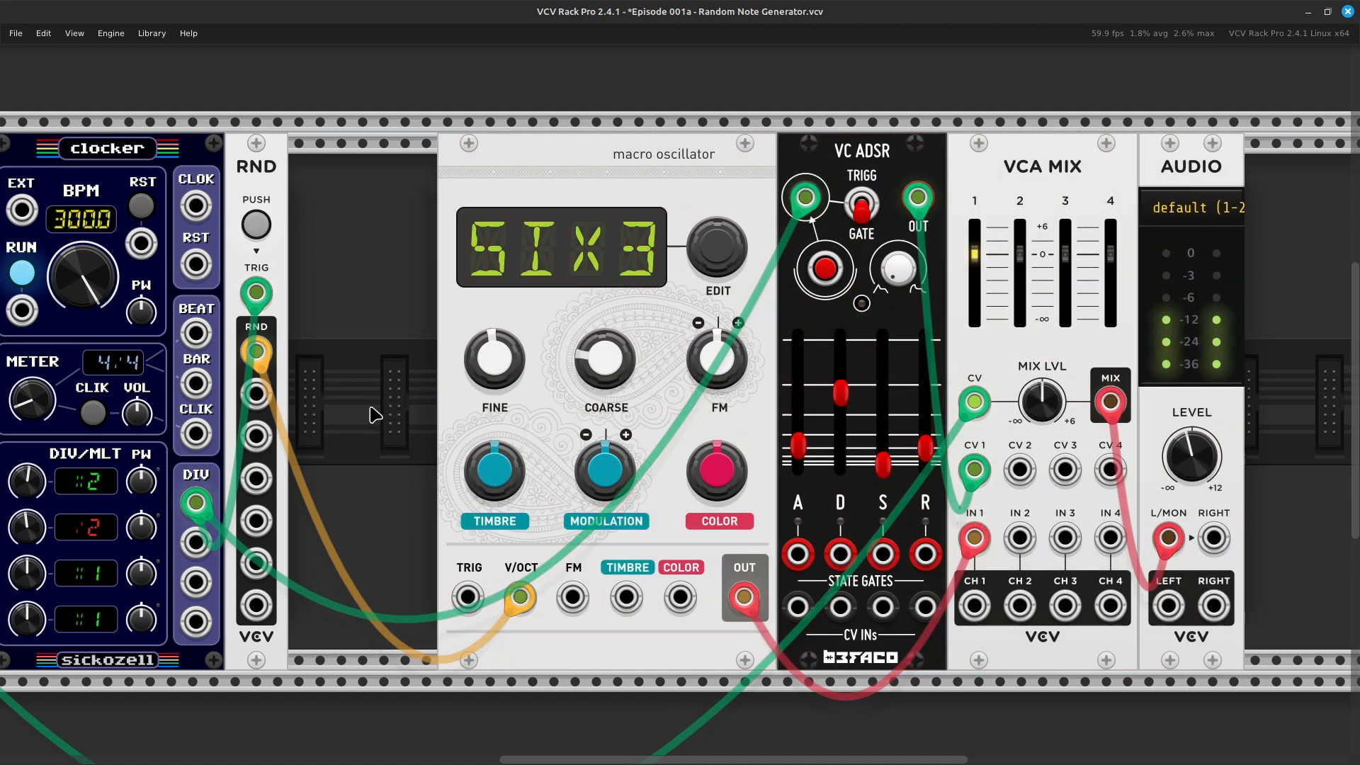
Search the module library for "range" and add VCV's RSCL in the gap between RND and the macro oscillator
right_click(375, 405)
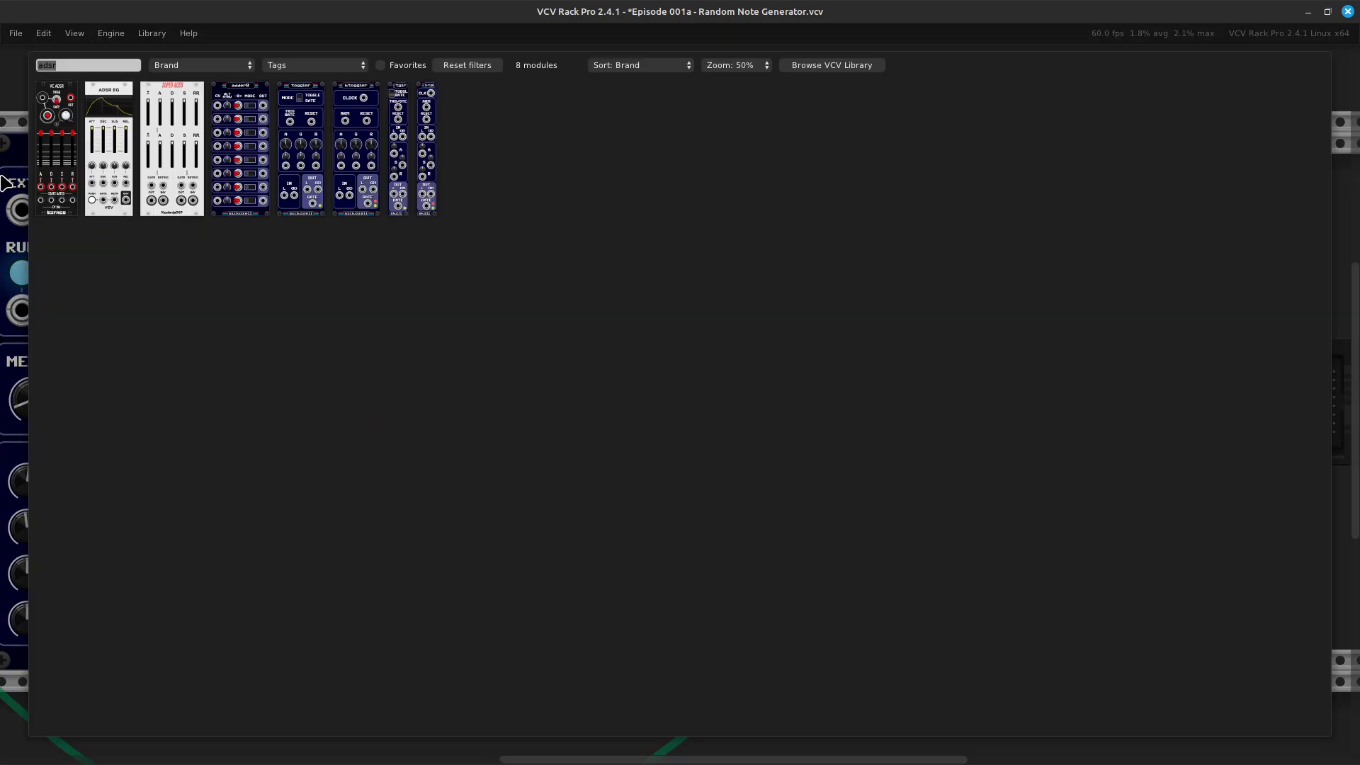
key("BackSpace")
type("range")
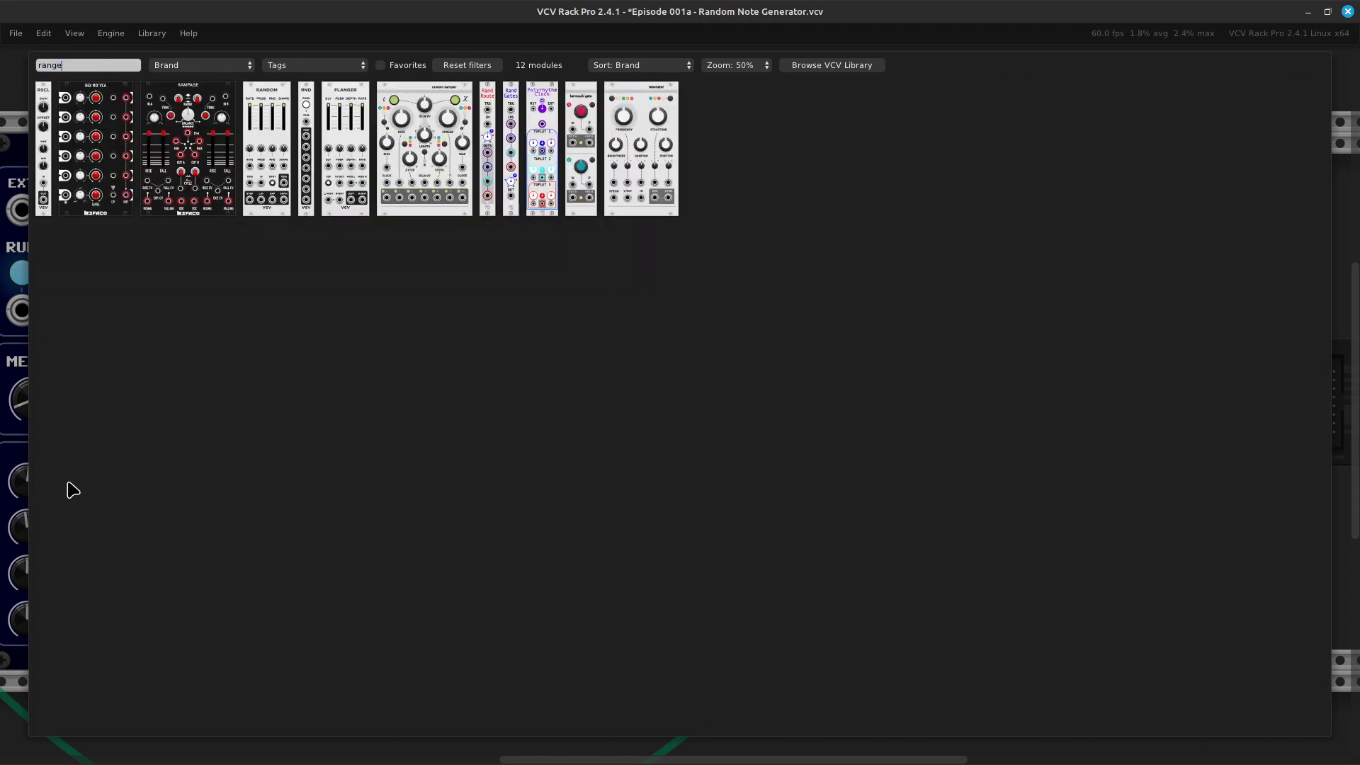
left_click(42, 192)
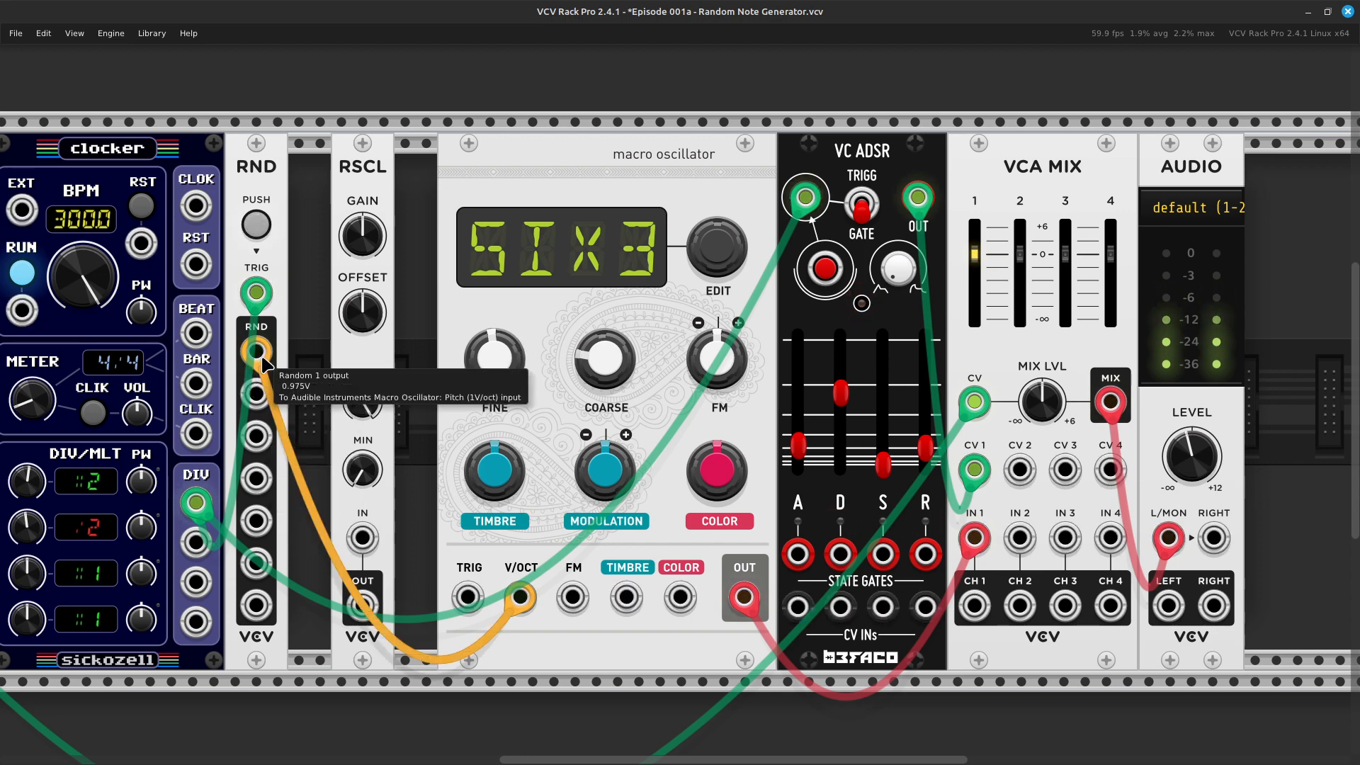
Move the V/OCT cable's source end to RSCL's OUT, and run a yellow cable from RND's first output to RSCL's IN
left_click_drag(261, 359, 375, 615)
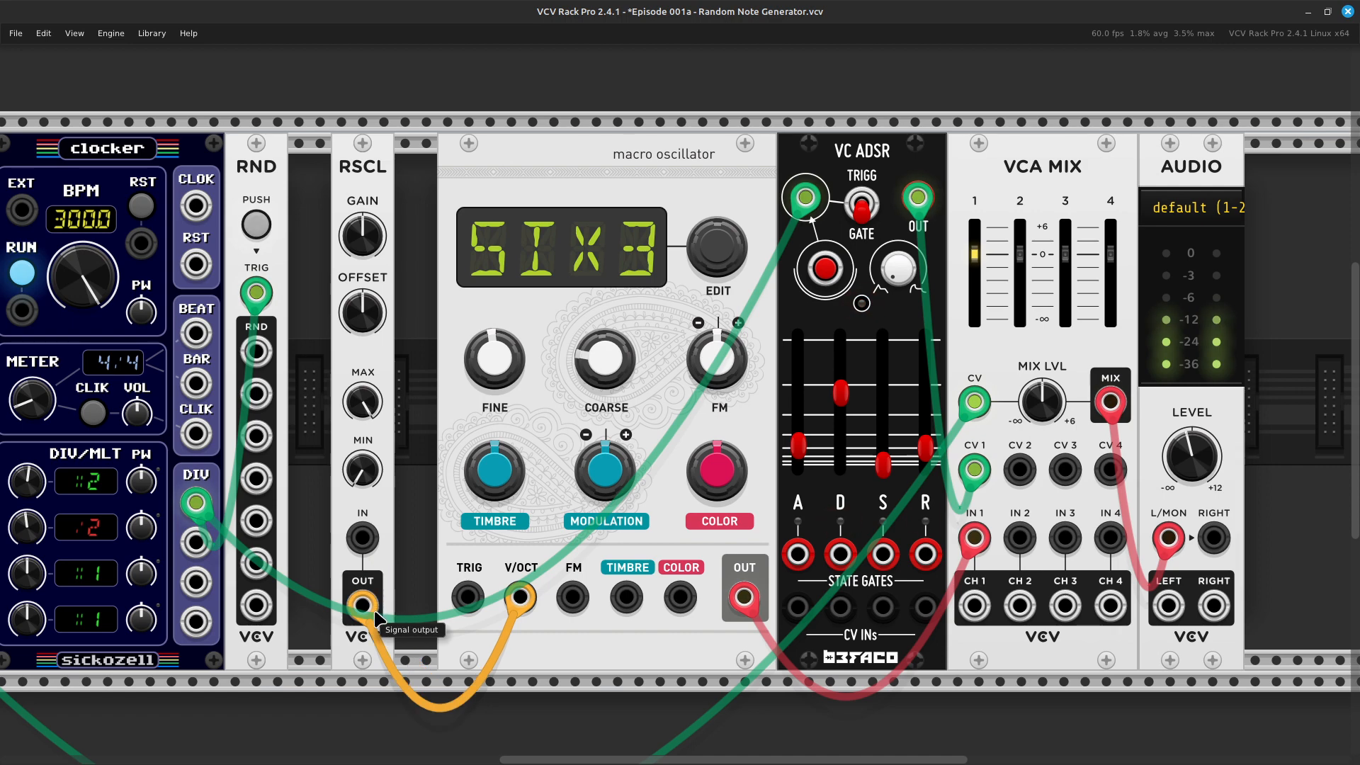
right_click(261, 358)
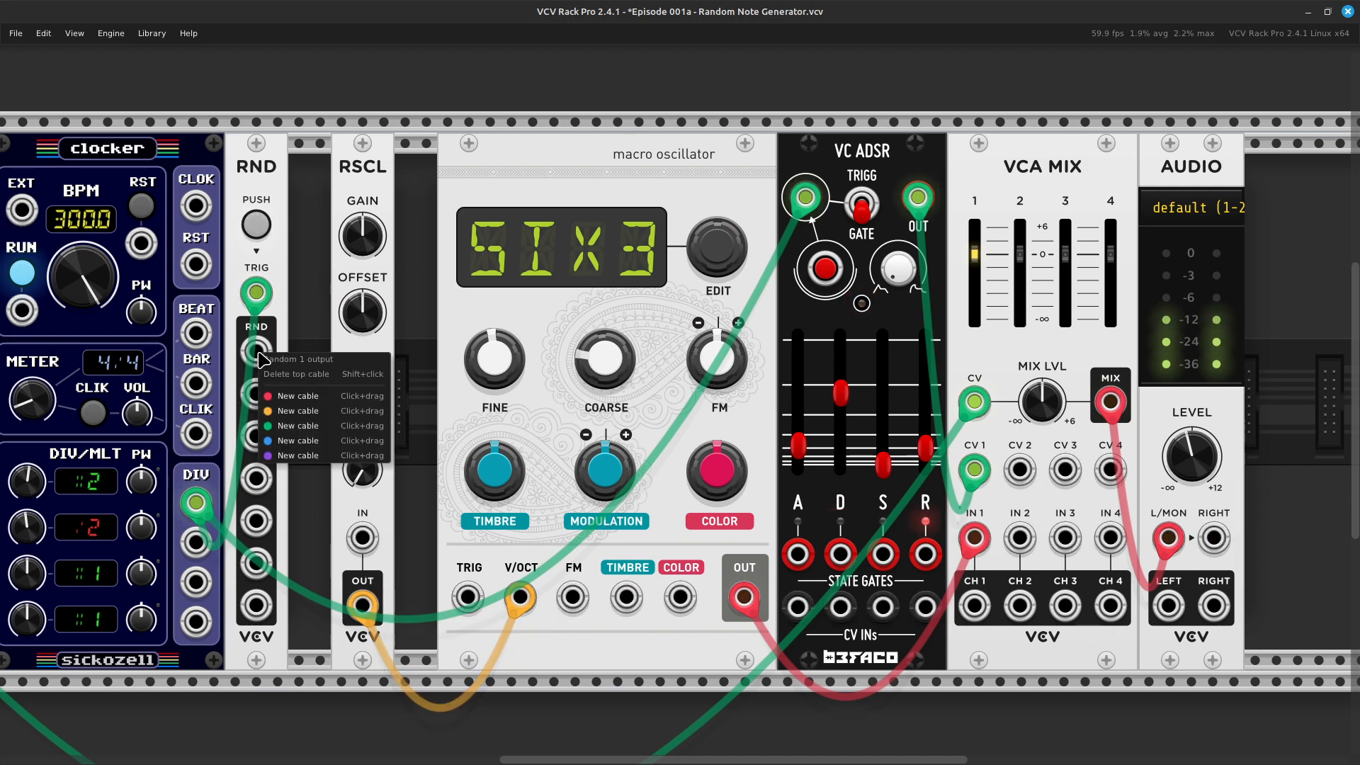
left_click(310, 413)
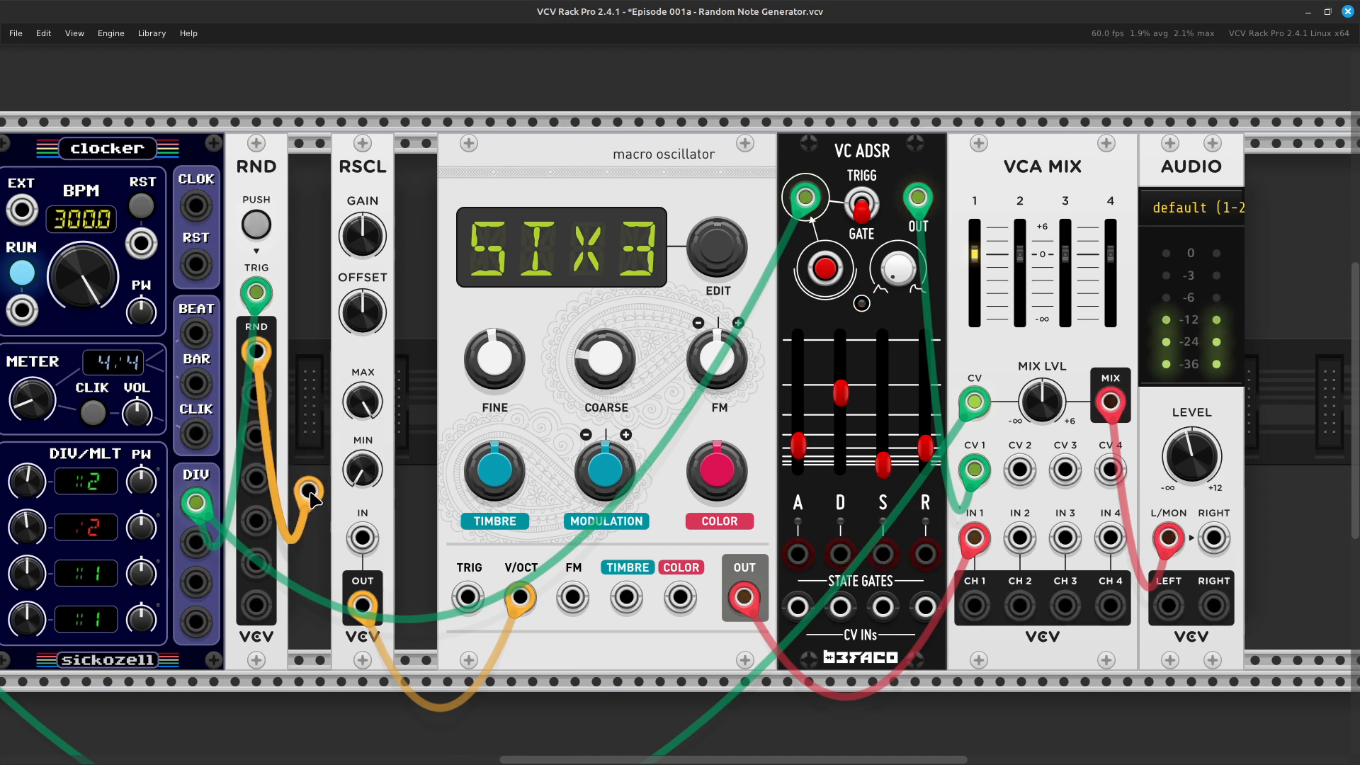
left_click(362, 540)
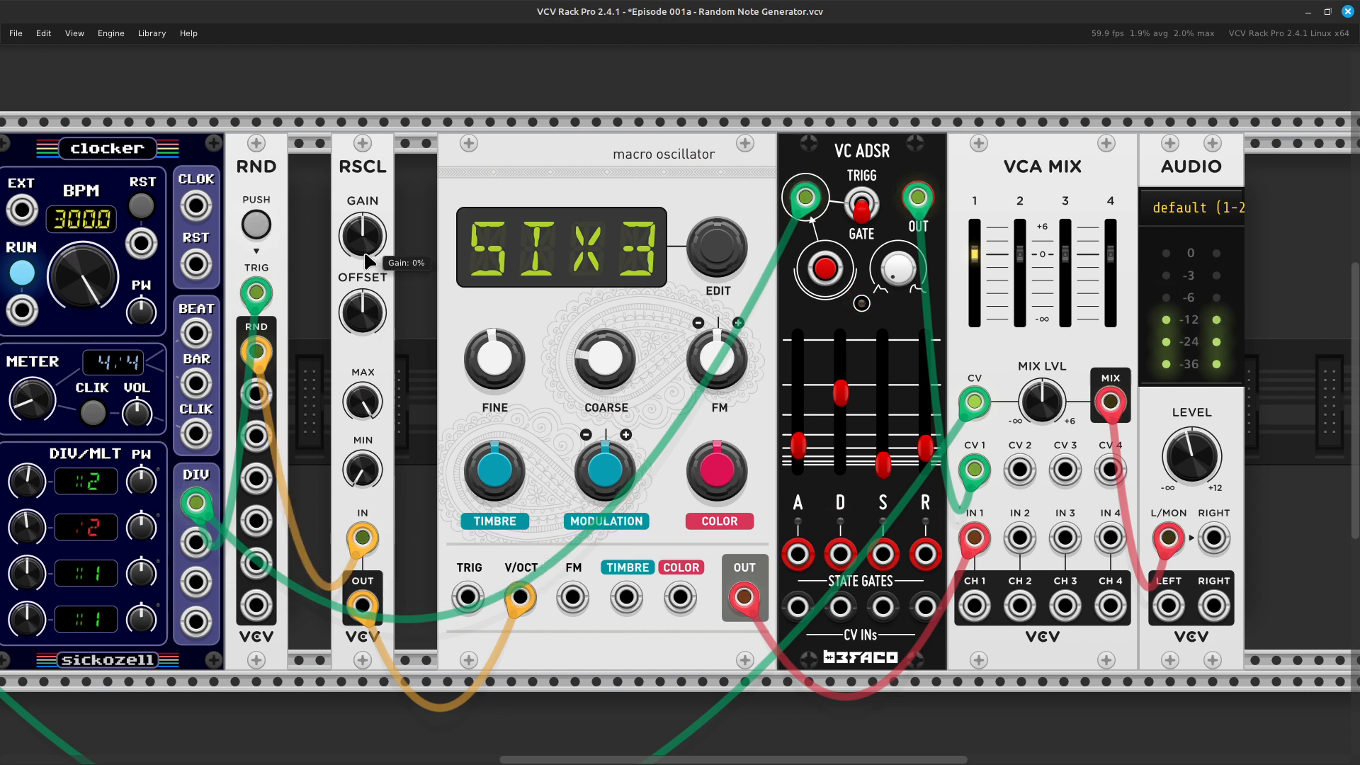
Set RSCL's gain to about 71.8% and raise its offset to slightly above 1.5 V
left_click_drag(363, 236, 363, 189)
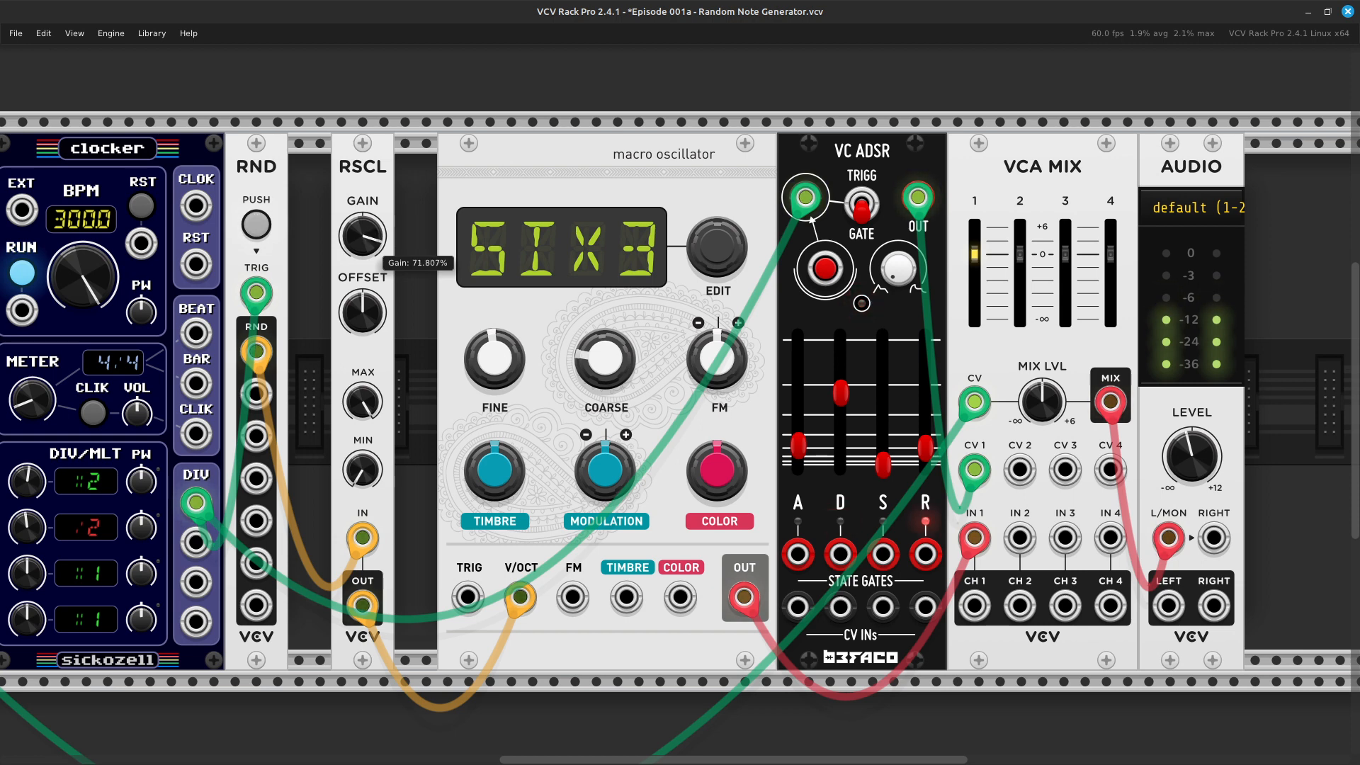
mouse_move(367, 330)
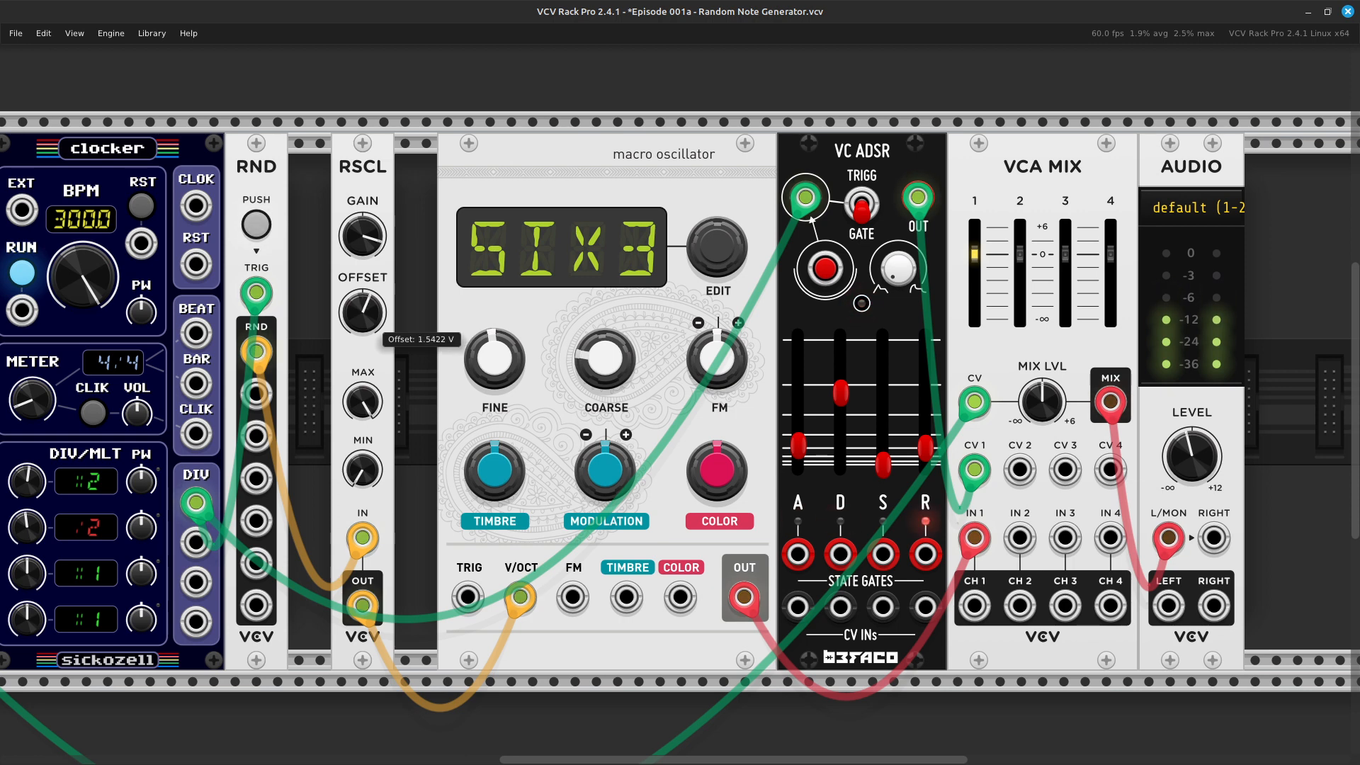
left_click_drag(367, 330, 367, 323)
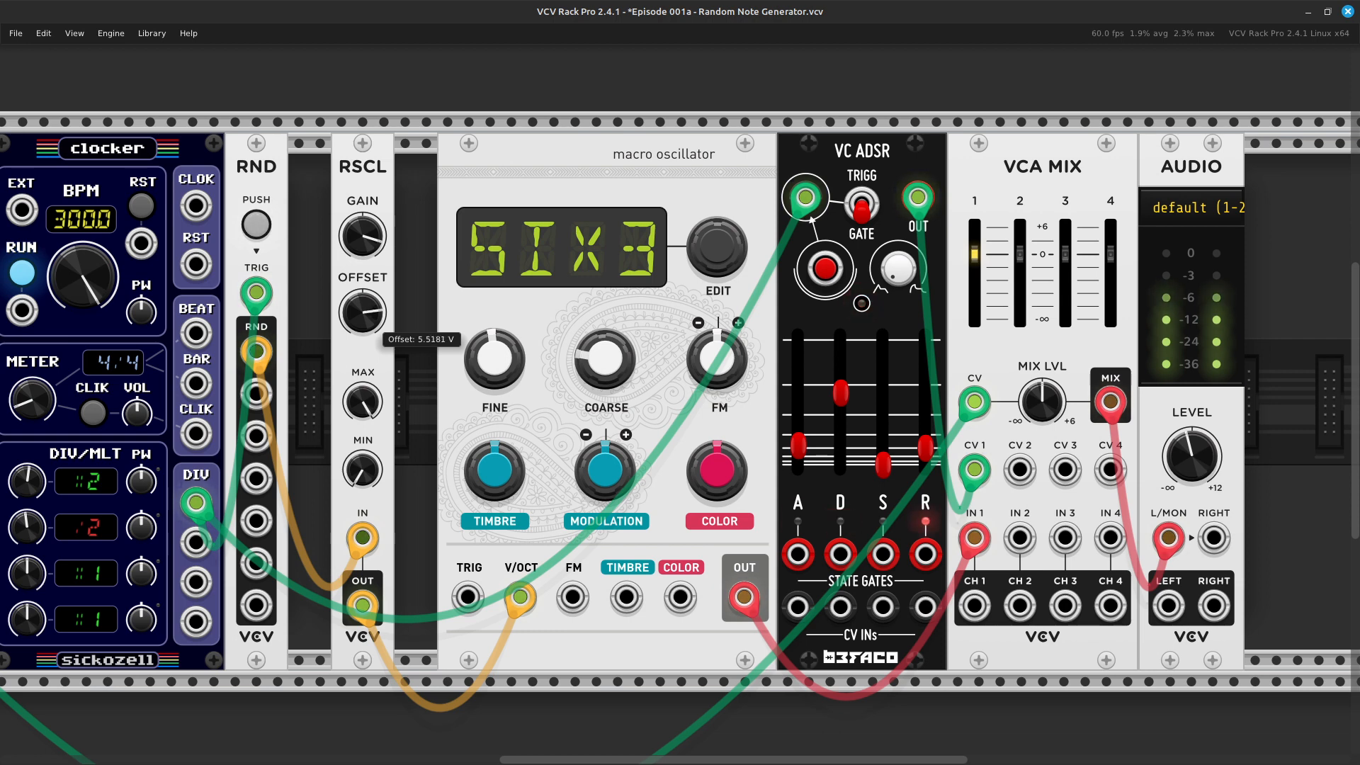
left_click_drag(363, 311, 363, 347)
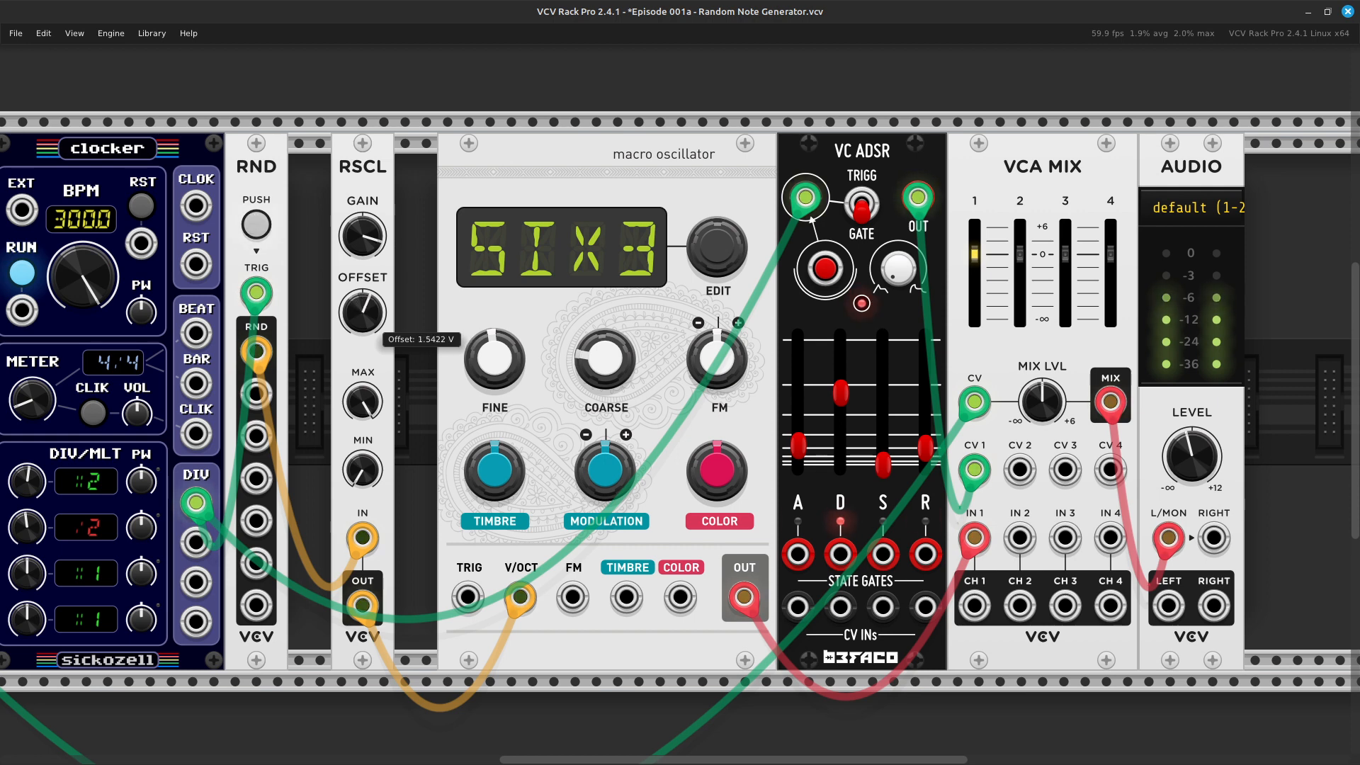
left_click_drag(362, 347, 363, 345)
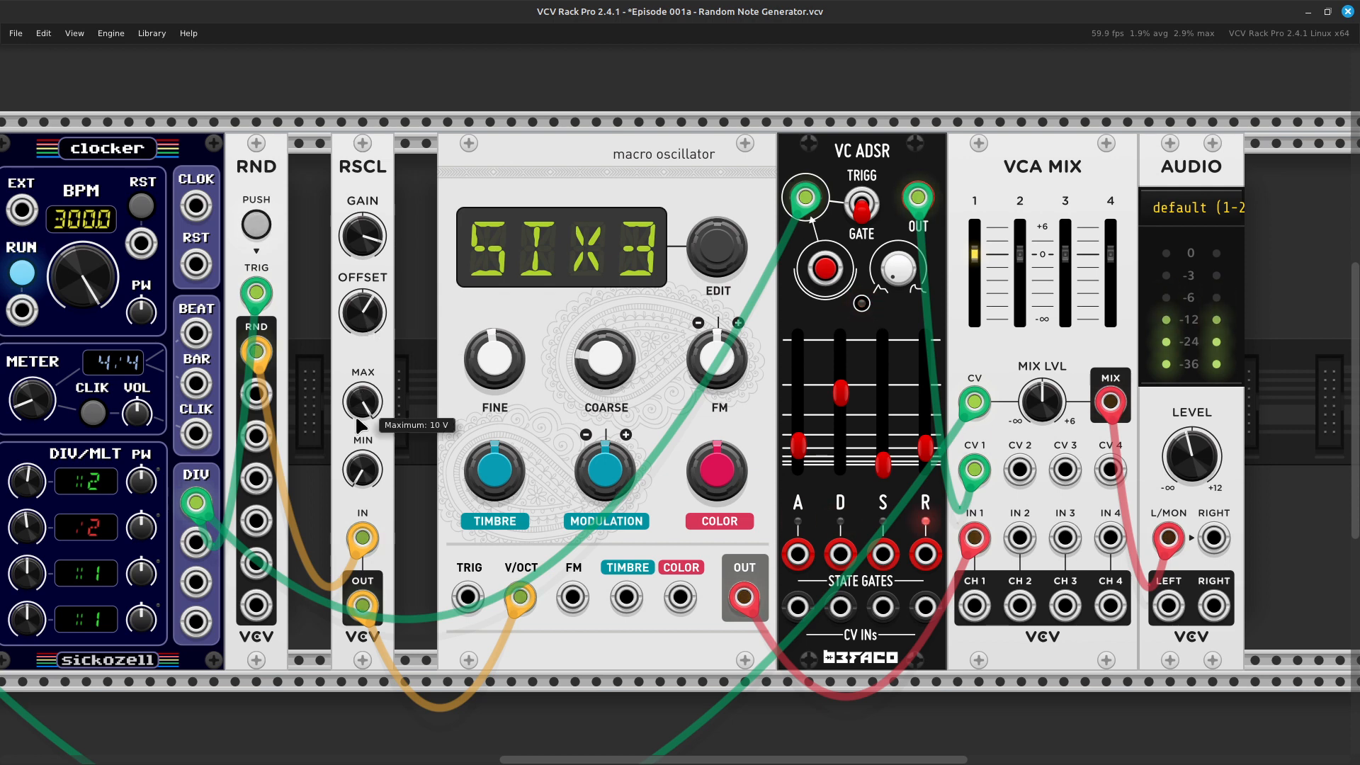
Lower RSCL's maximum voltage and turn the macro oscillator's coarse frequency far down, close to its lowest setting
left_click_drag(364, 406, 364, 425)
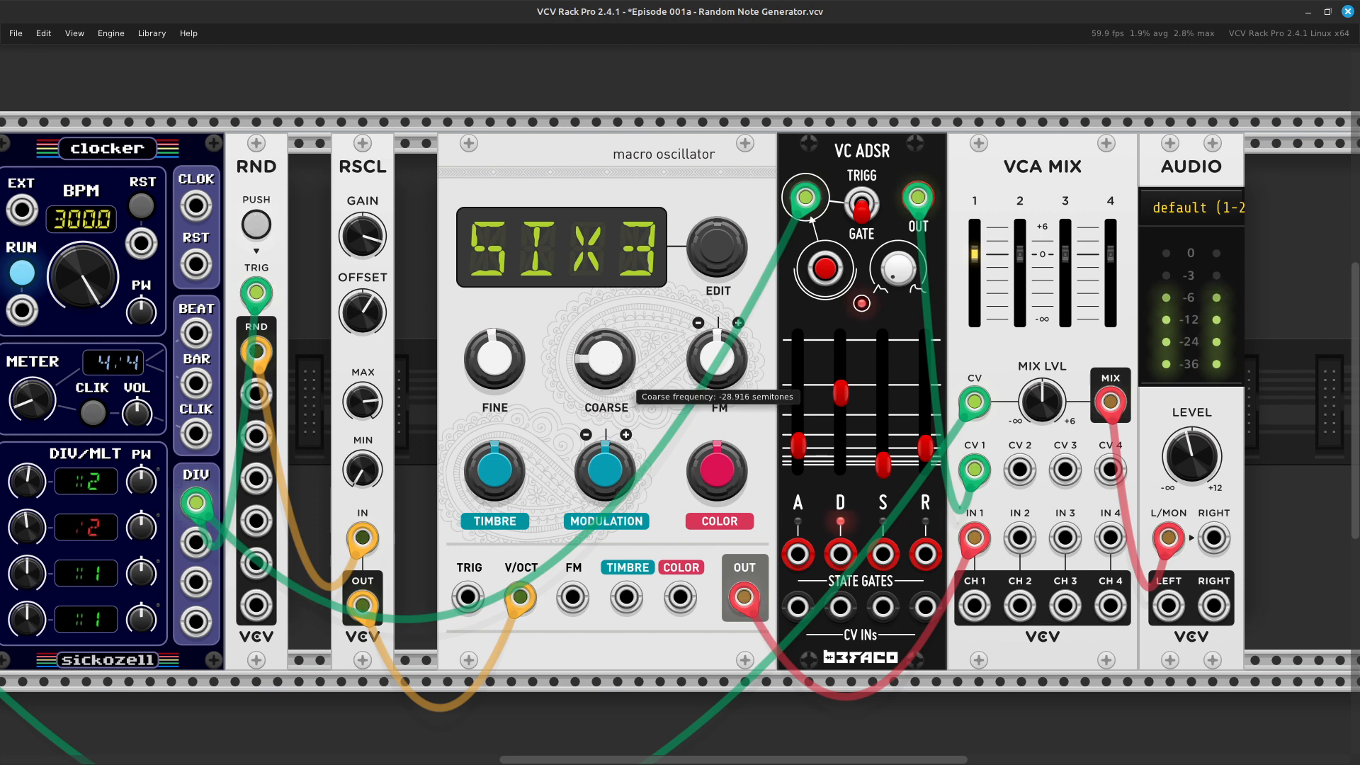
left_click_drag(604, 357, 604, 389)
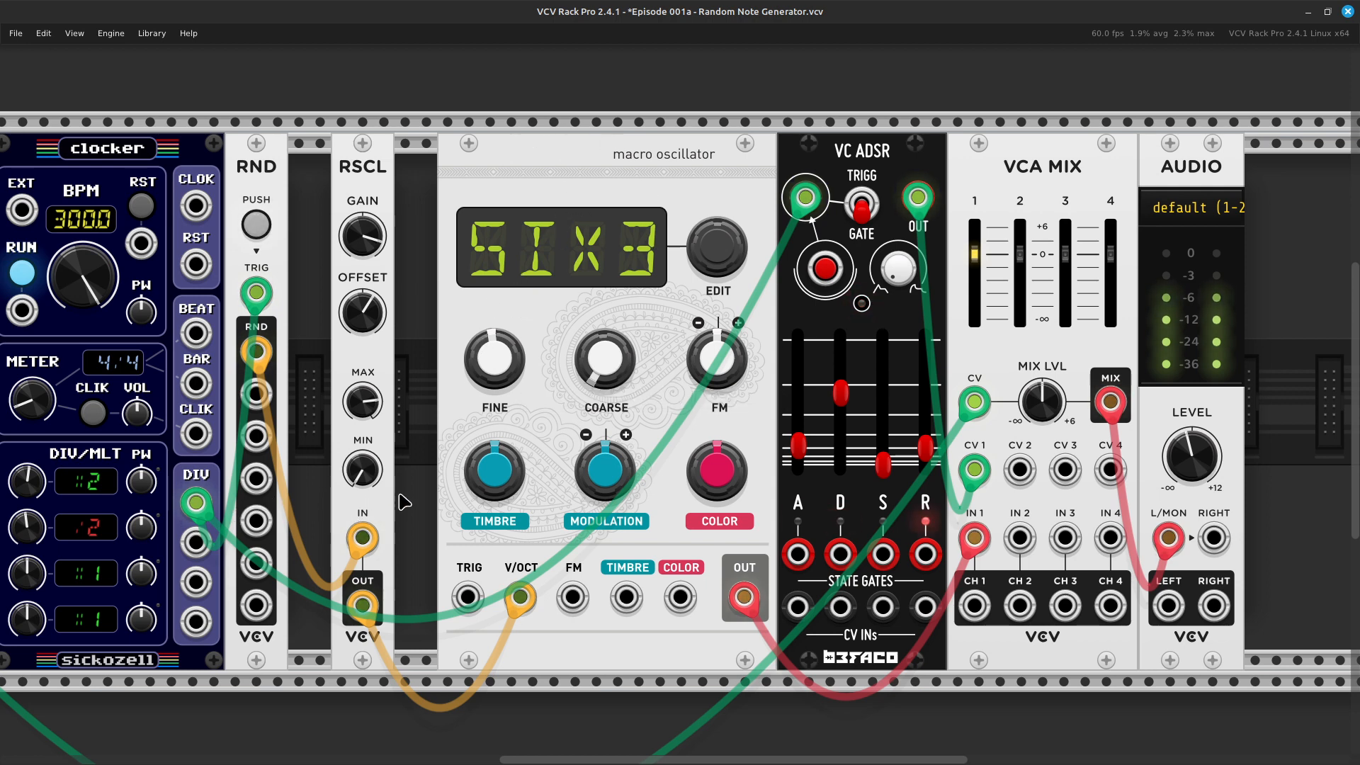
Raise RSCL's minimum voltage well above 1.2 V and lower its maximum slightly
mouse_move(363, 476)
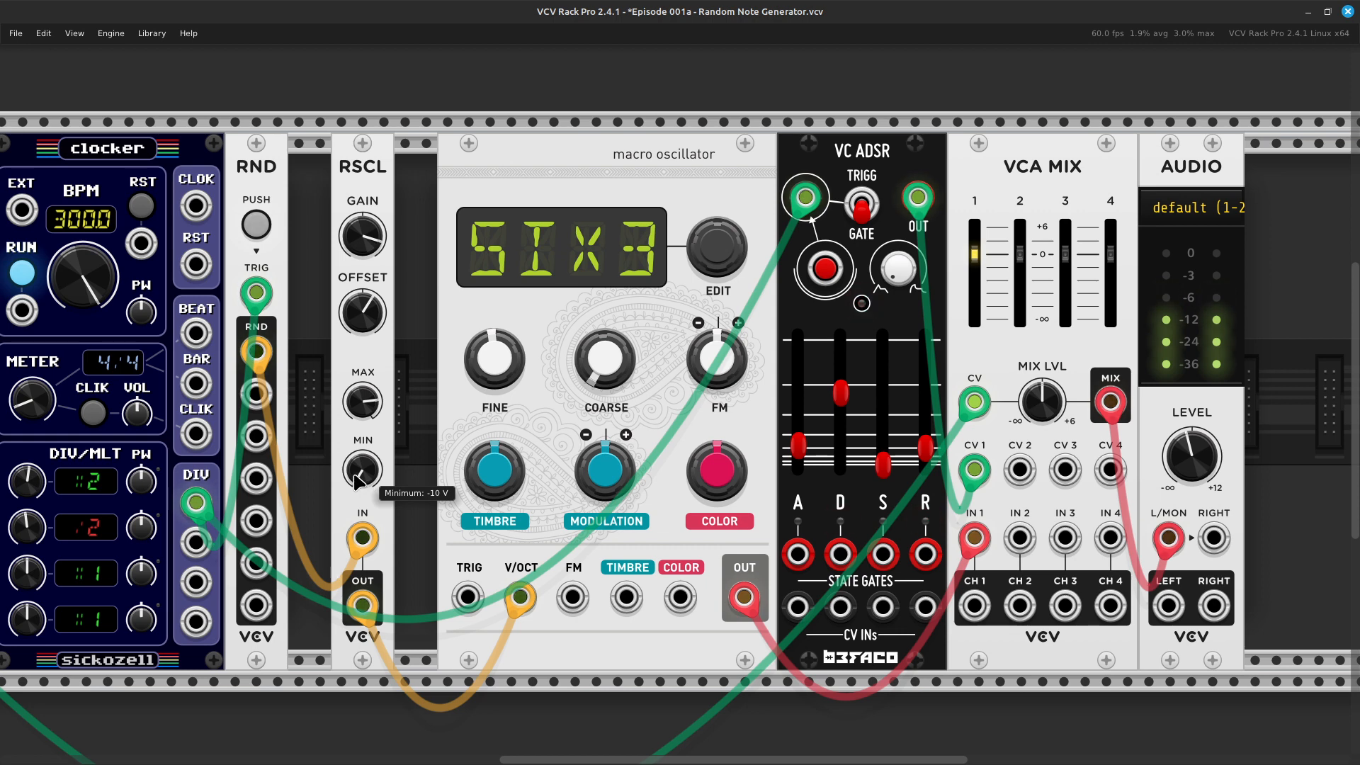
left_click_drag(362, 477, 363, 459)
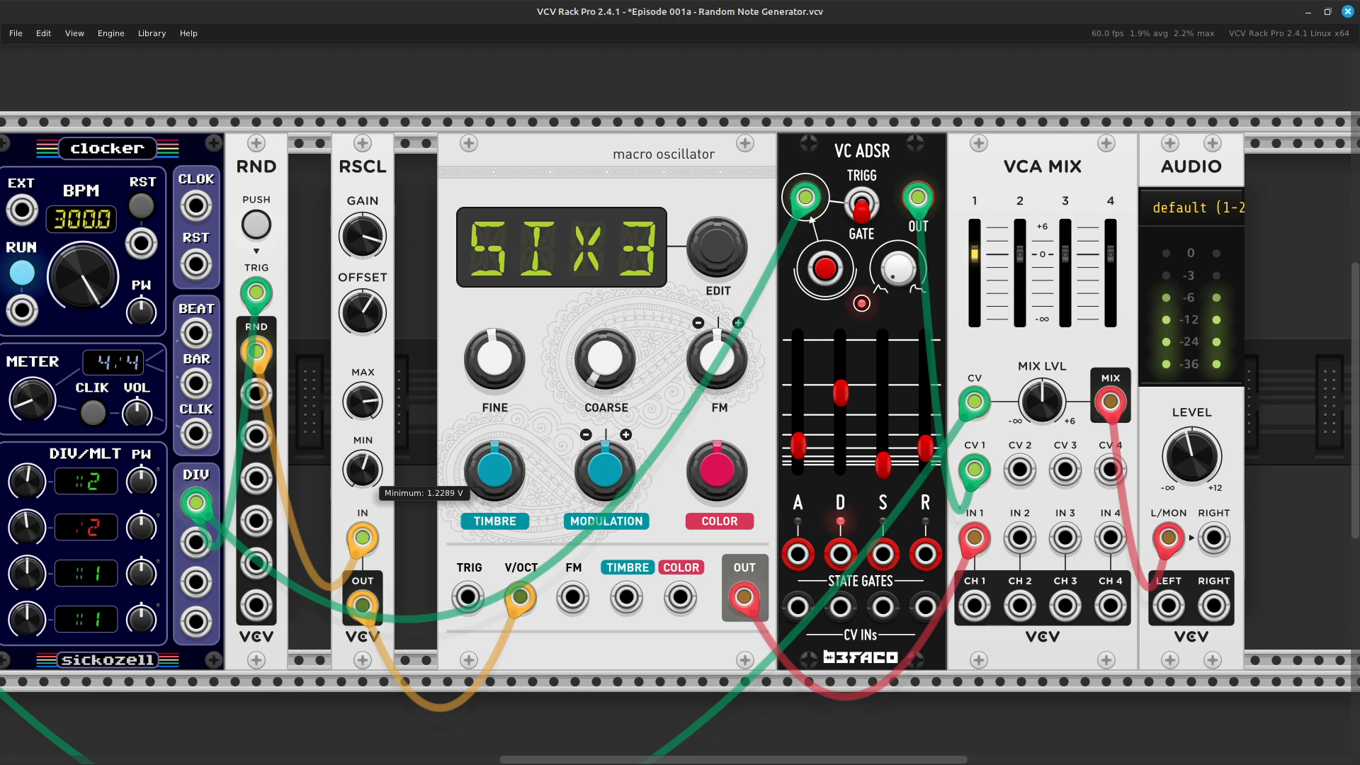
left_click_drag(362, 469, 362, 462)
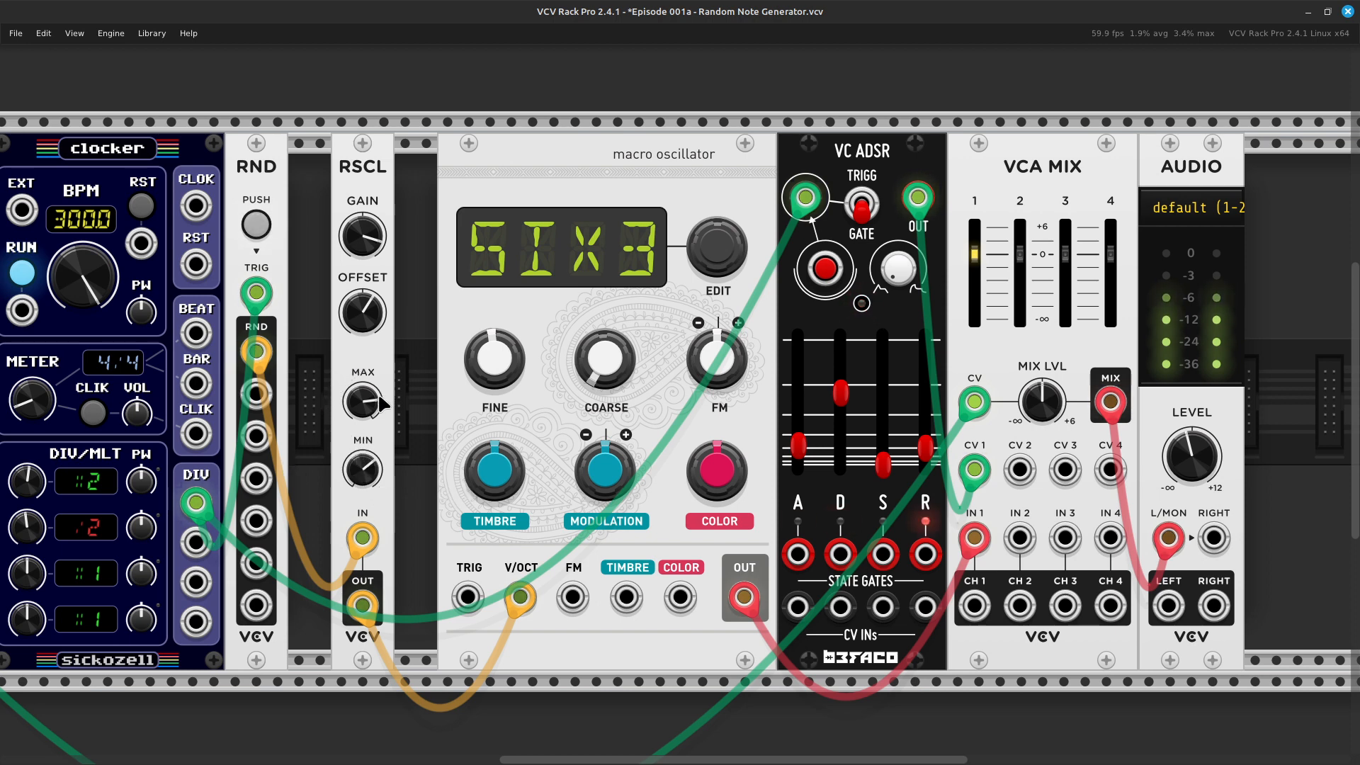
mouse_move(369, 404)
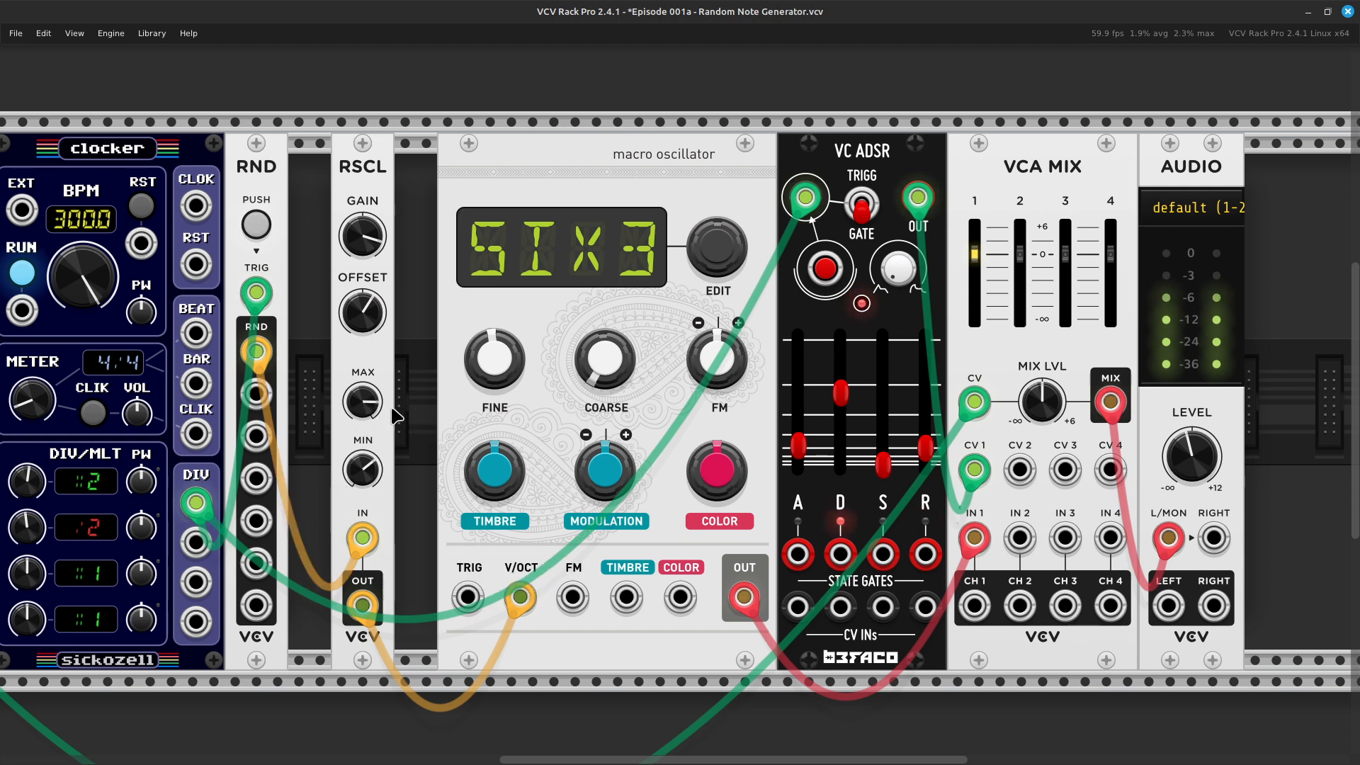
Close the gaps in the row by moving RSCL, macro oscillator, VC ADSR, VCA MIX and AUDIO flush against one another after RND
left_click_drag(354, 140, 312, 140)
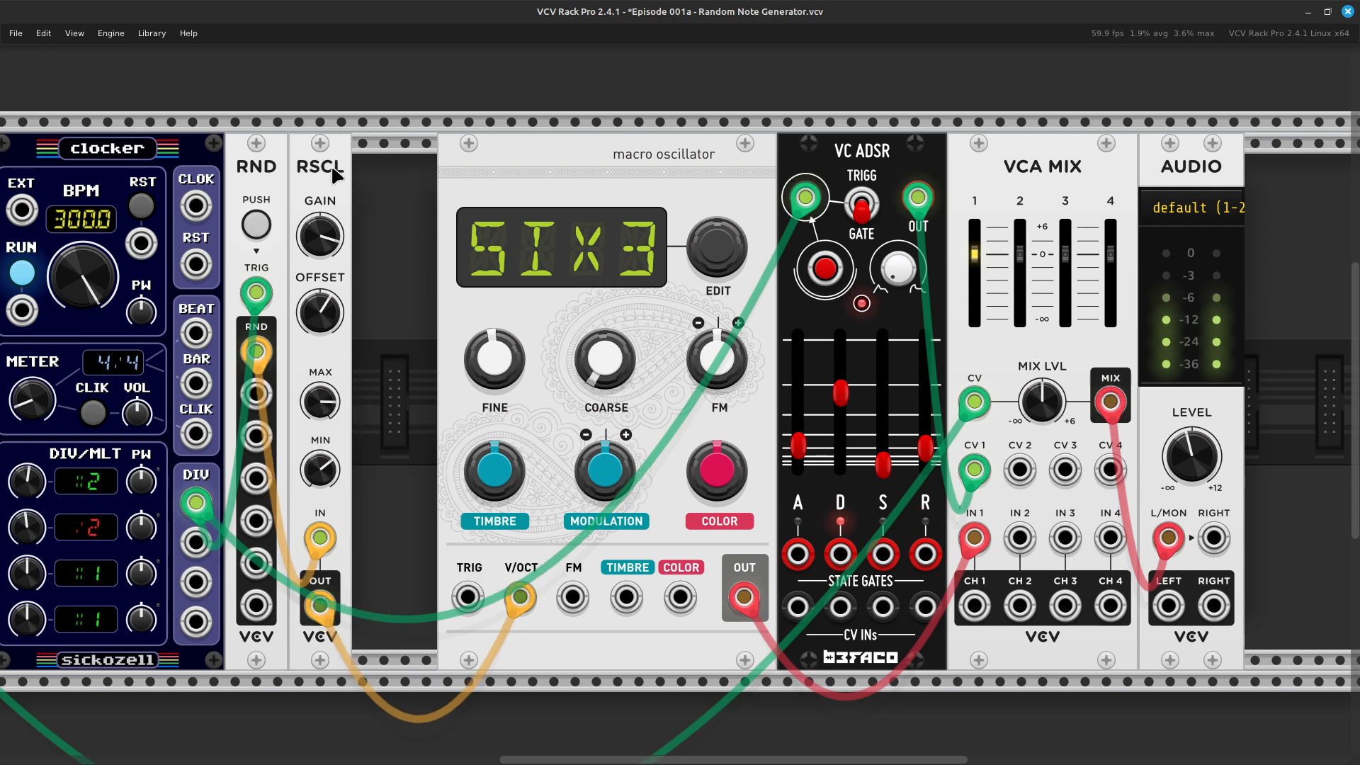
left_click_drag(672, 193, 586, 185)
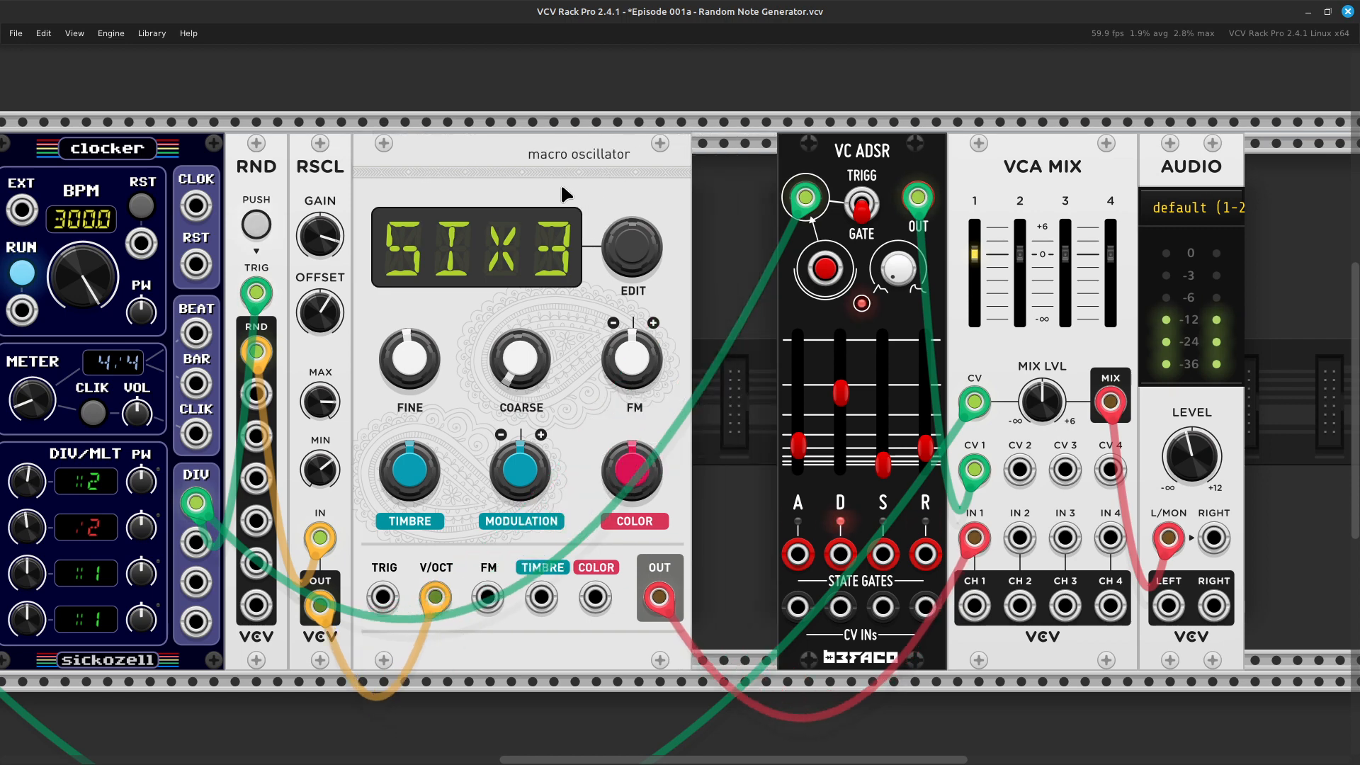
left_click_drag(887, 138, 802, 138)
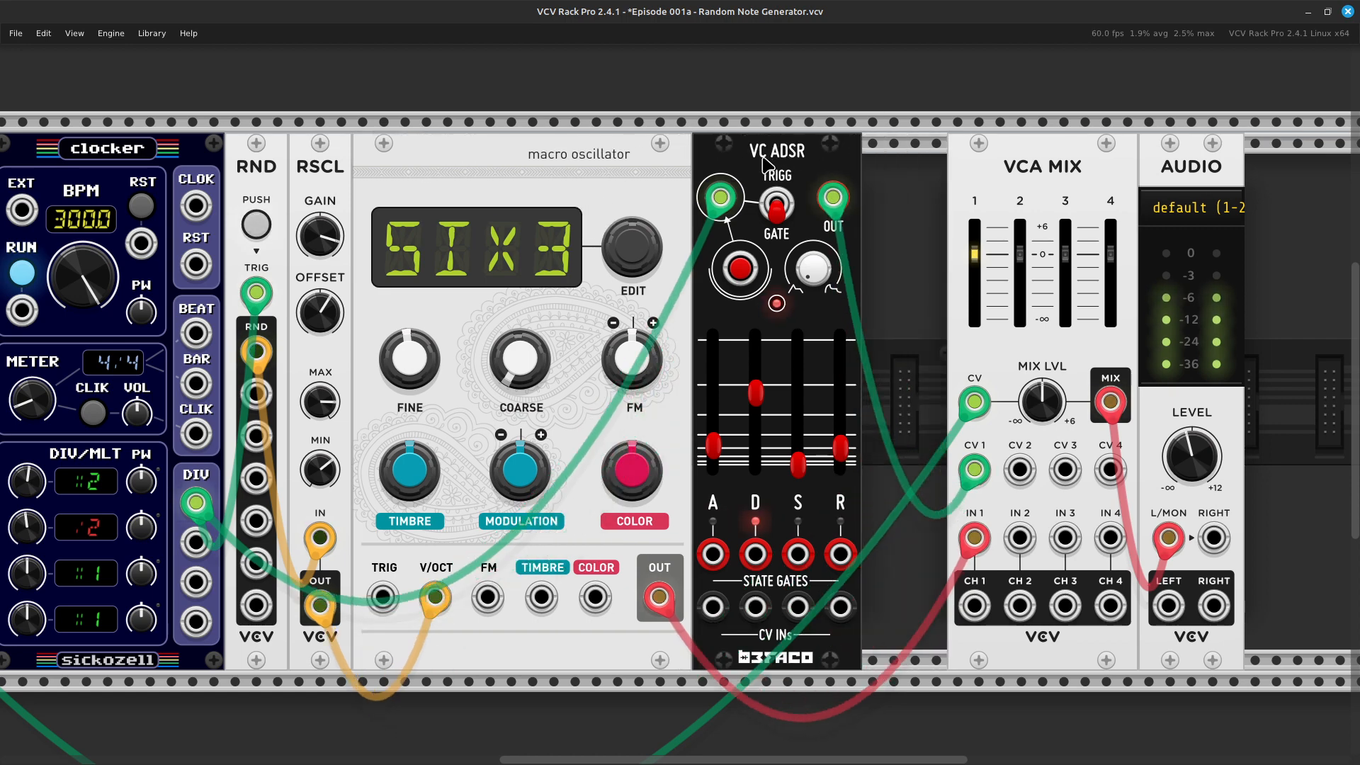
left_click_drag(1038, 136, 953, 139)
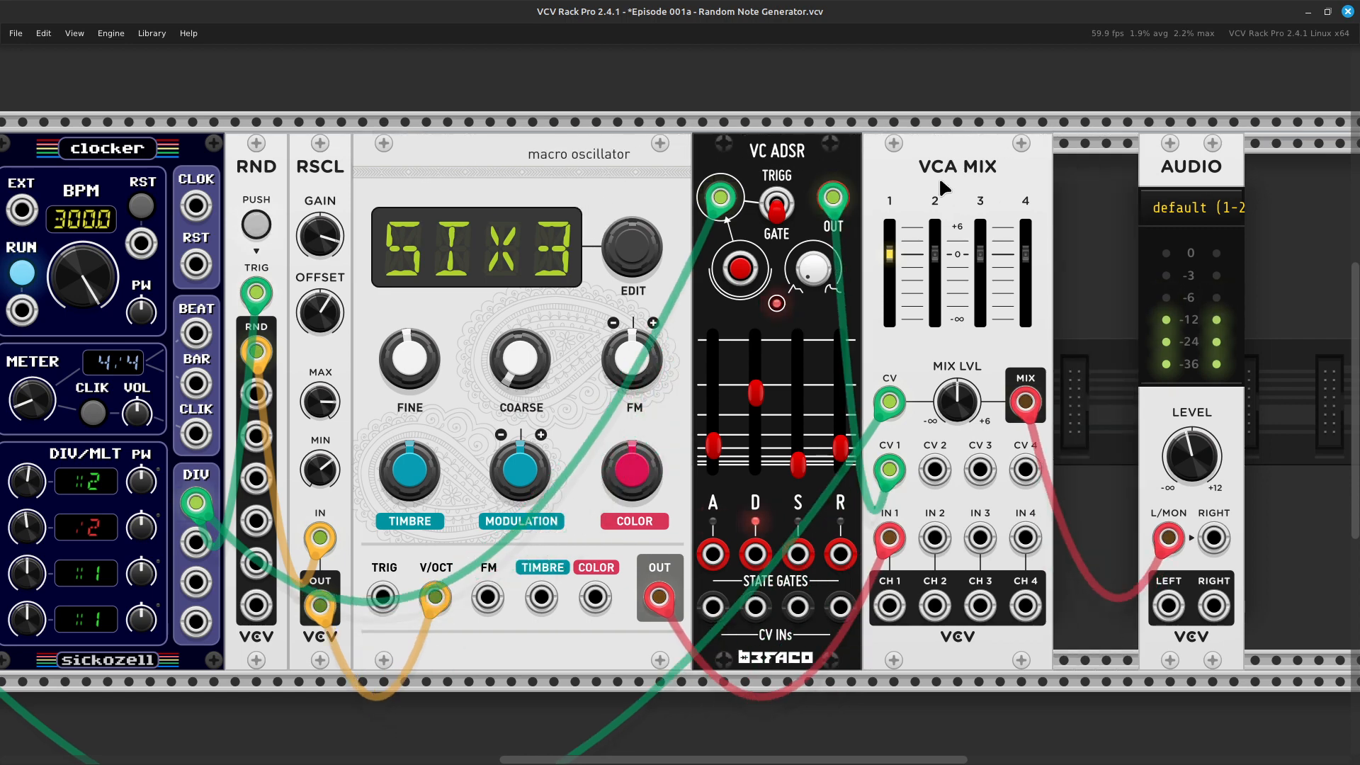
left_click_drag(1191, 166, 1106, 166)
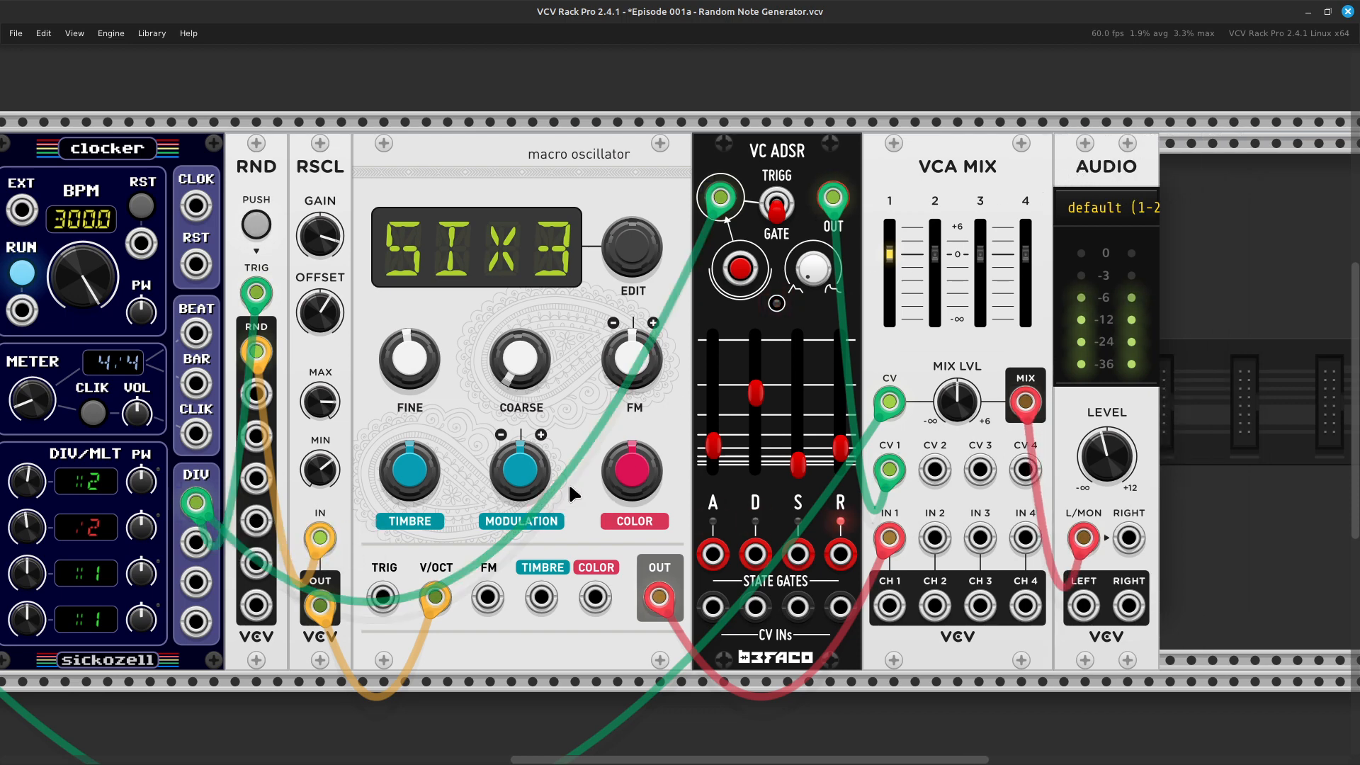
Run a yellow cable from RND's second output to the macro oscillator's FM input and adjust its FM amount to about -0.08
right_click(256, 405)
left_click_drag(296, 452, 498, 611)
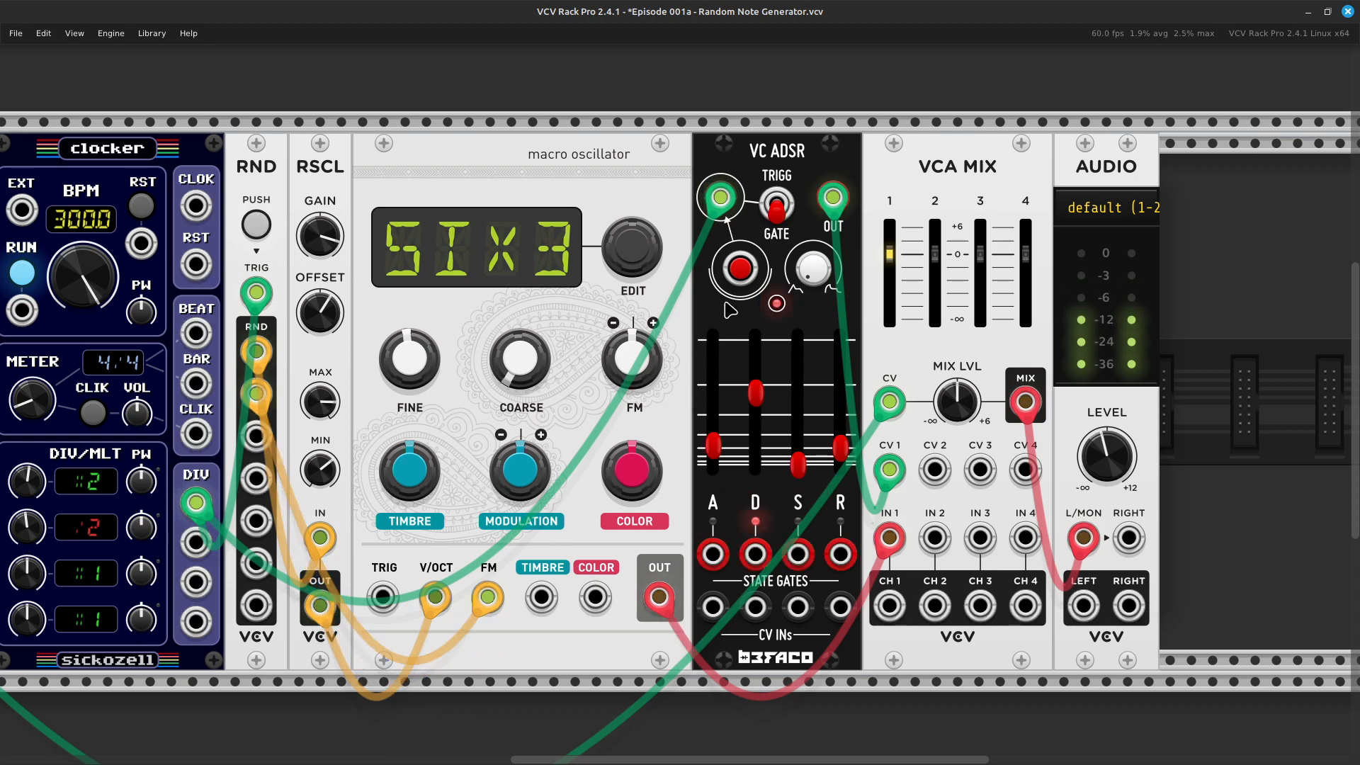
left_click_drag(654, 373, 654, 344)
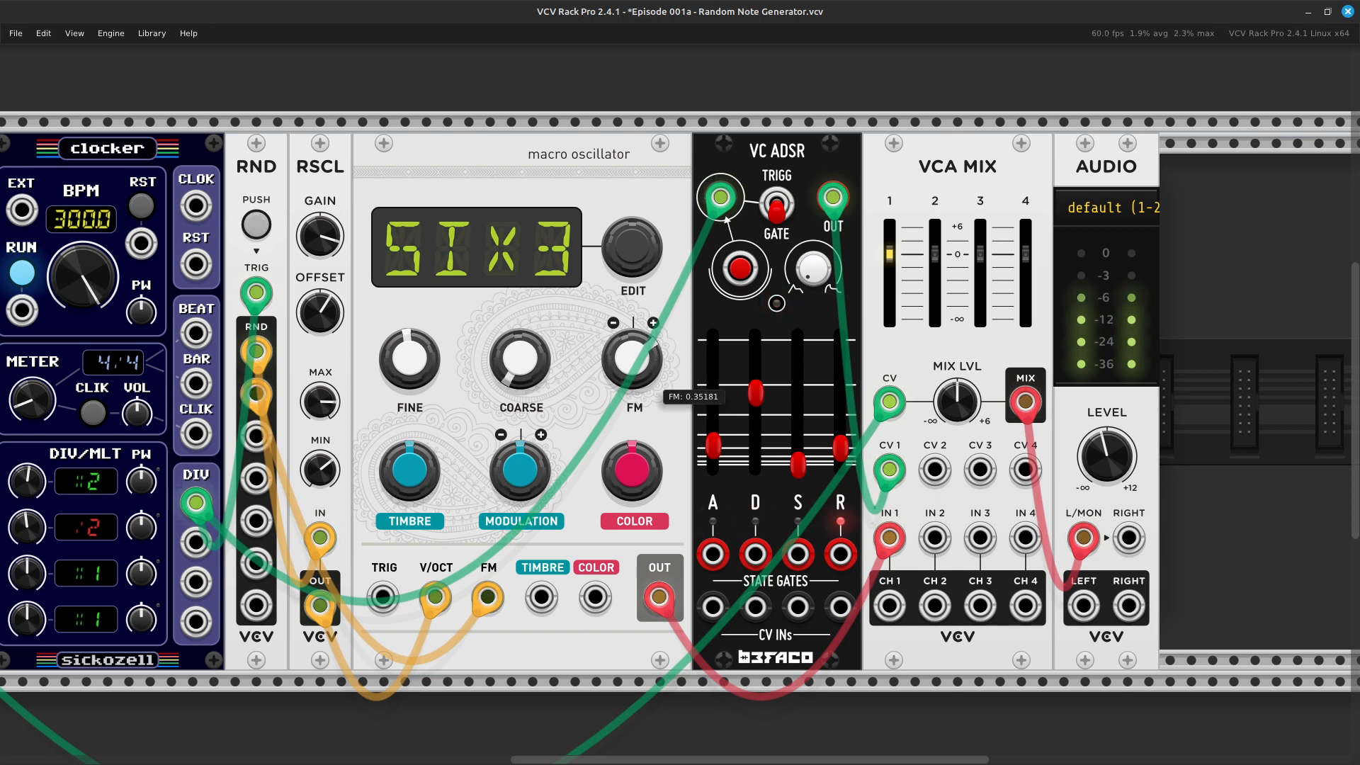
left_click_drag(655, 344, 654, 312)
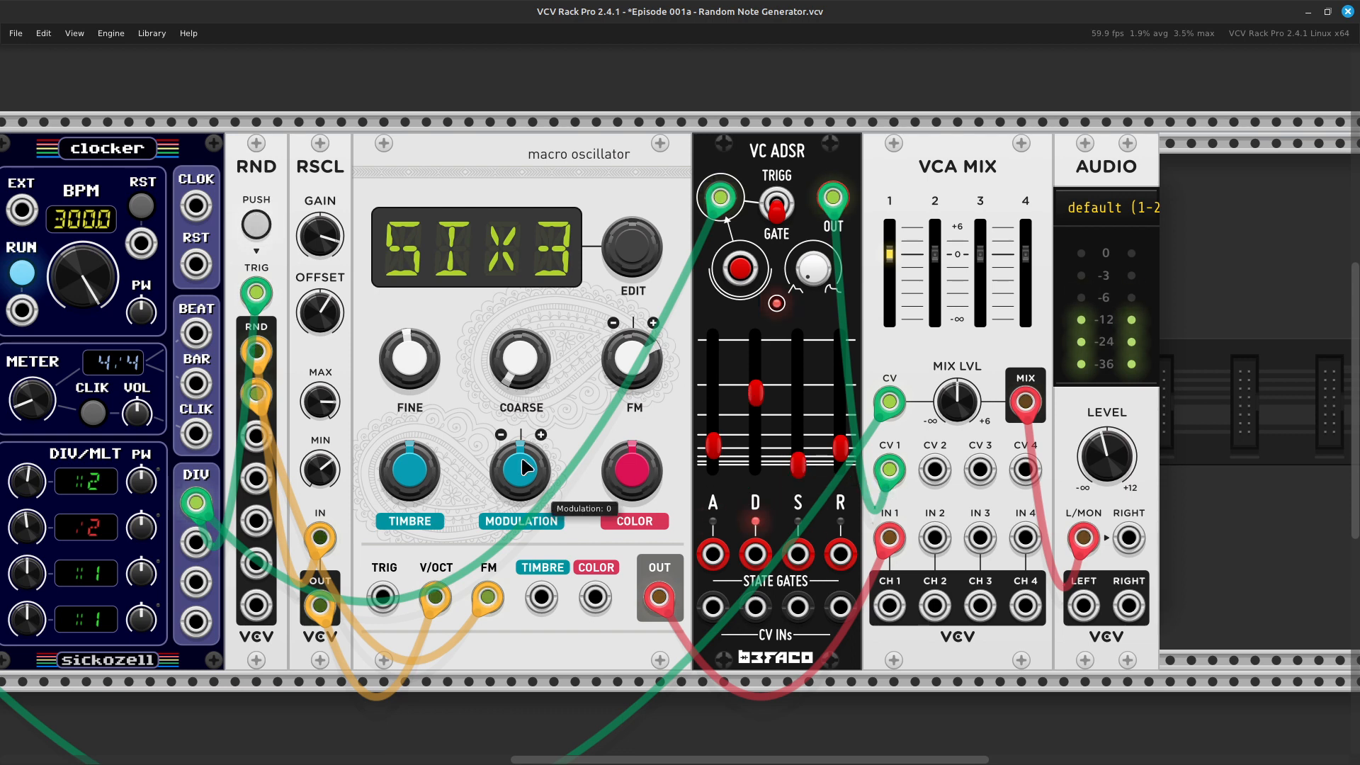
mouse_move(657, 369)
left_click_drag(658, 369, 658, 525)
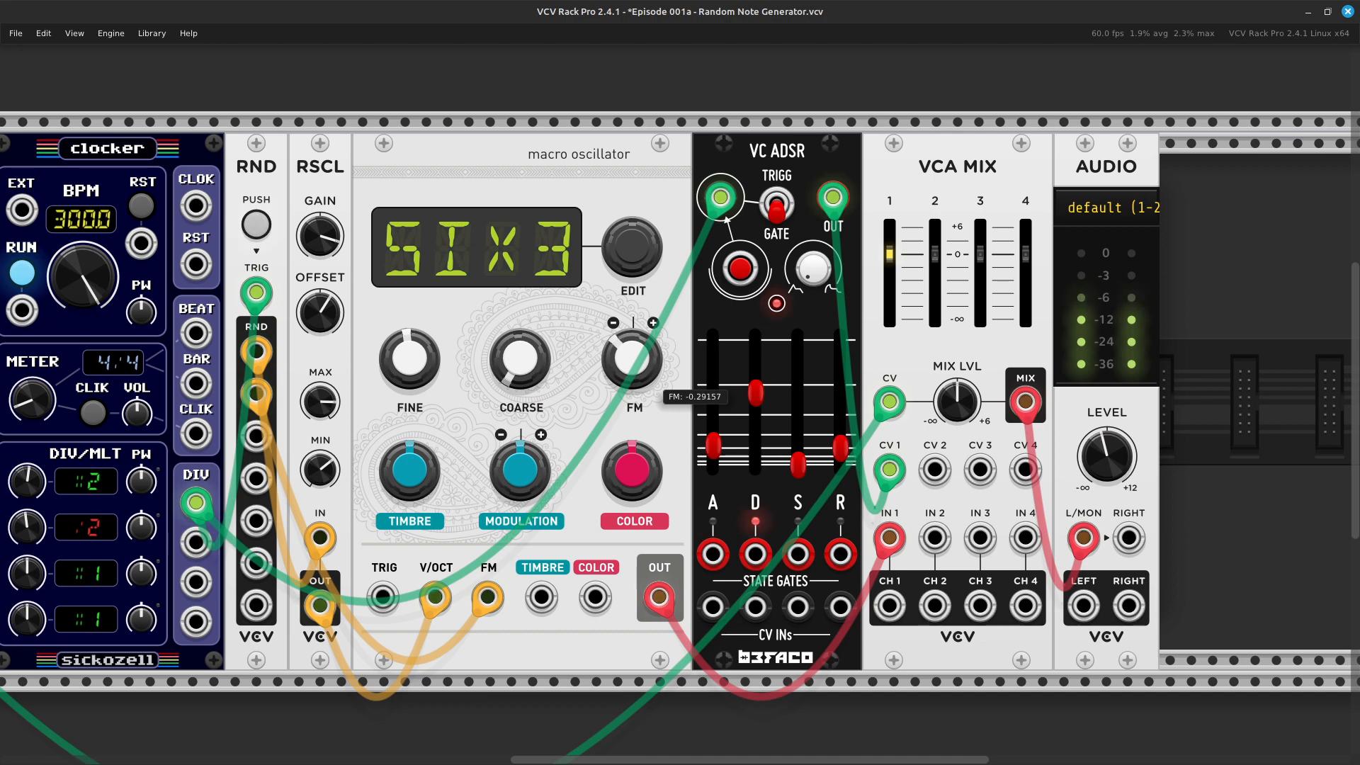
left_click_drag(632, 358, 631, 286)
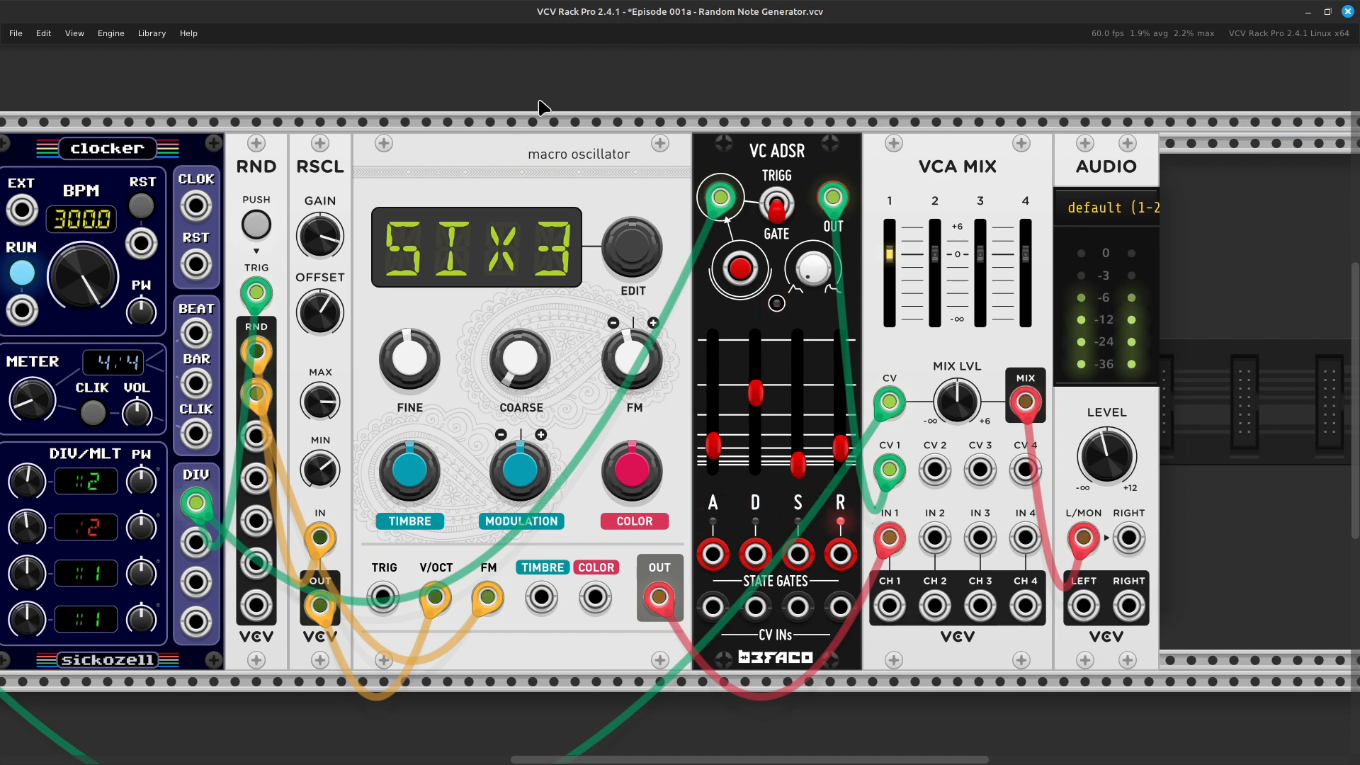
Shift the macro oscillator, VC ADSR, VCA MIX and AUDIO together away from RSCL, leaving a gap one RSCL module wide
key("ctrl+e")
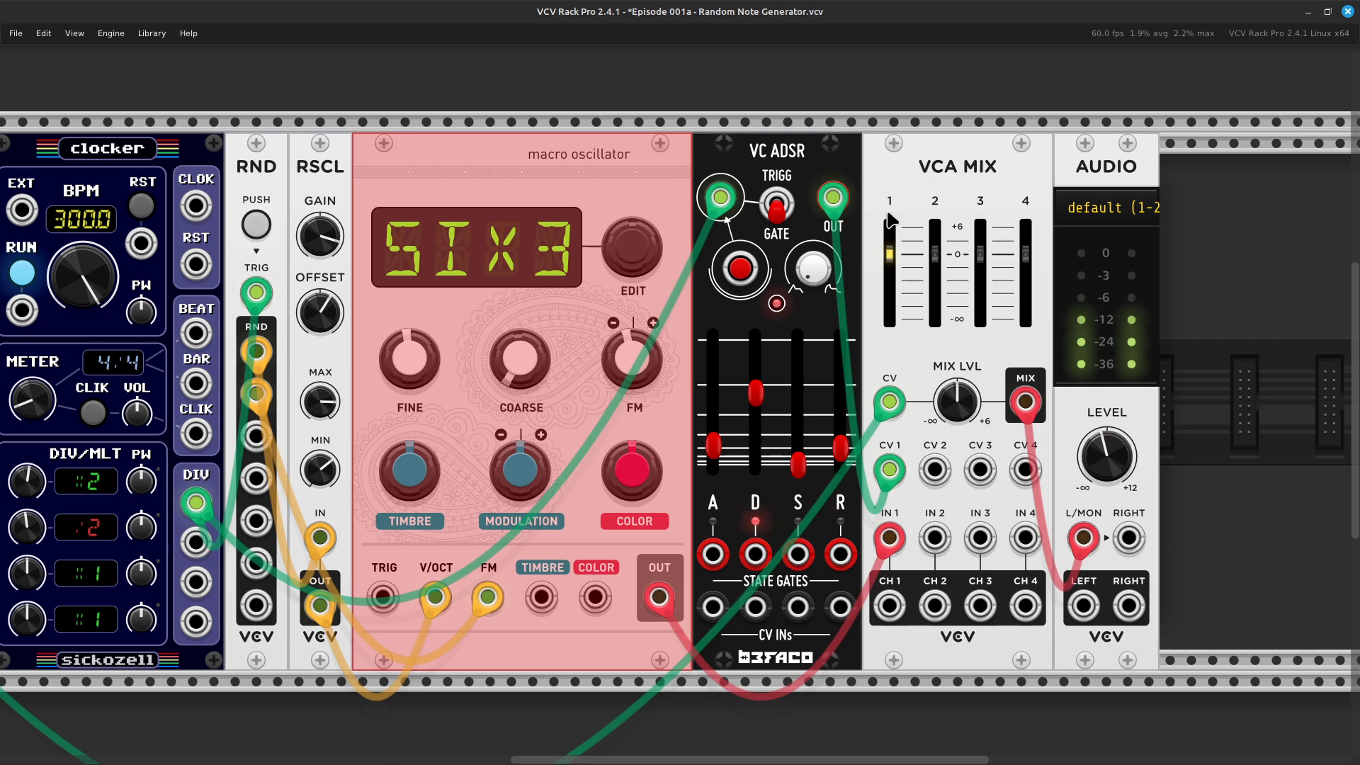
left_click(814, 150, "shift")
left_click(934, 150, "shift")
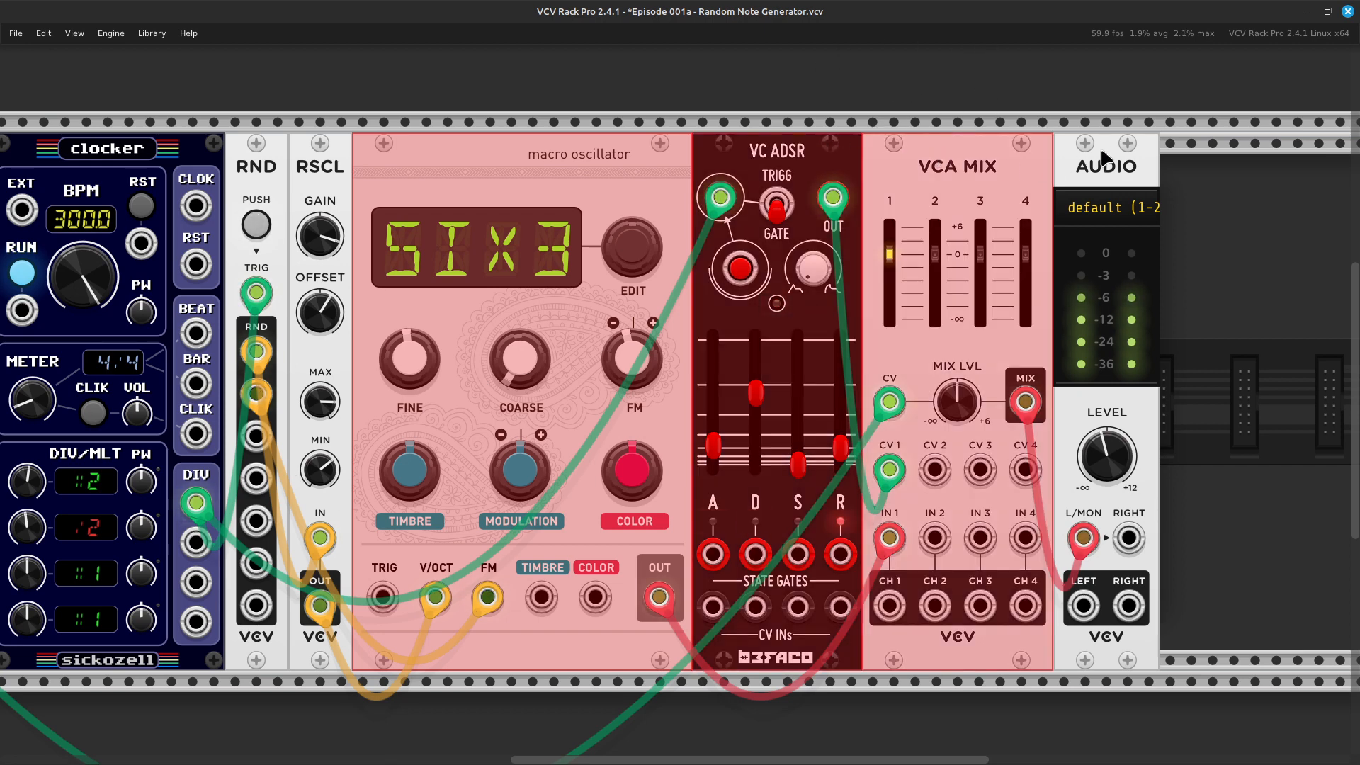
left_click(1108, 160, "shift")
left_click_drag(942, 153, 1003, 148)
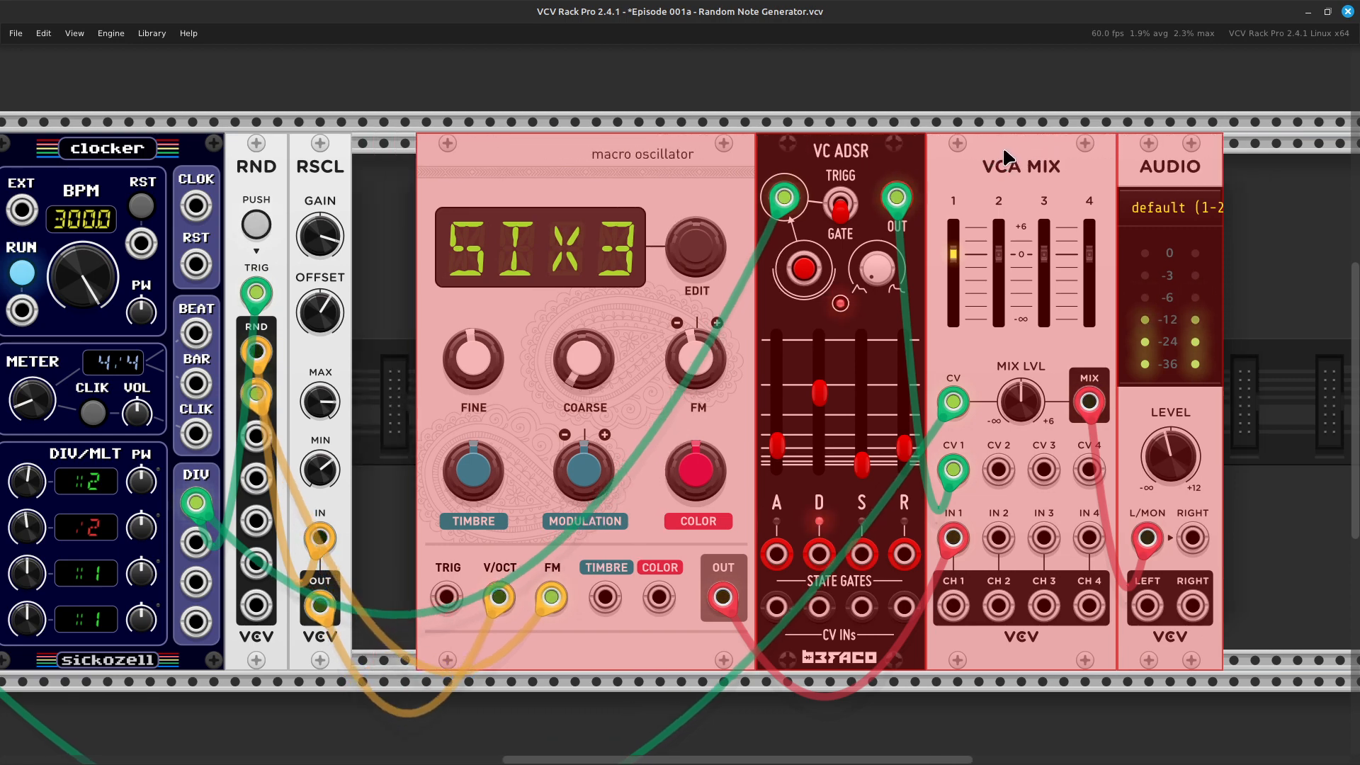
Add a second RSCL module in the gap between the existing RSCL and the macro oscillator
left_click(386, 515)
right_click(386, 515)
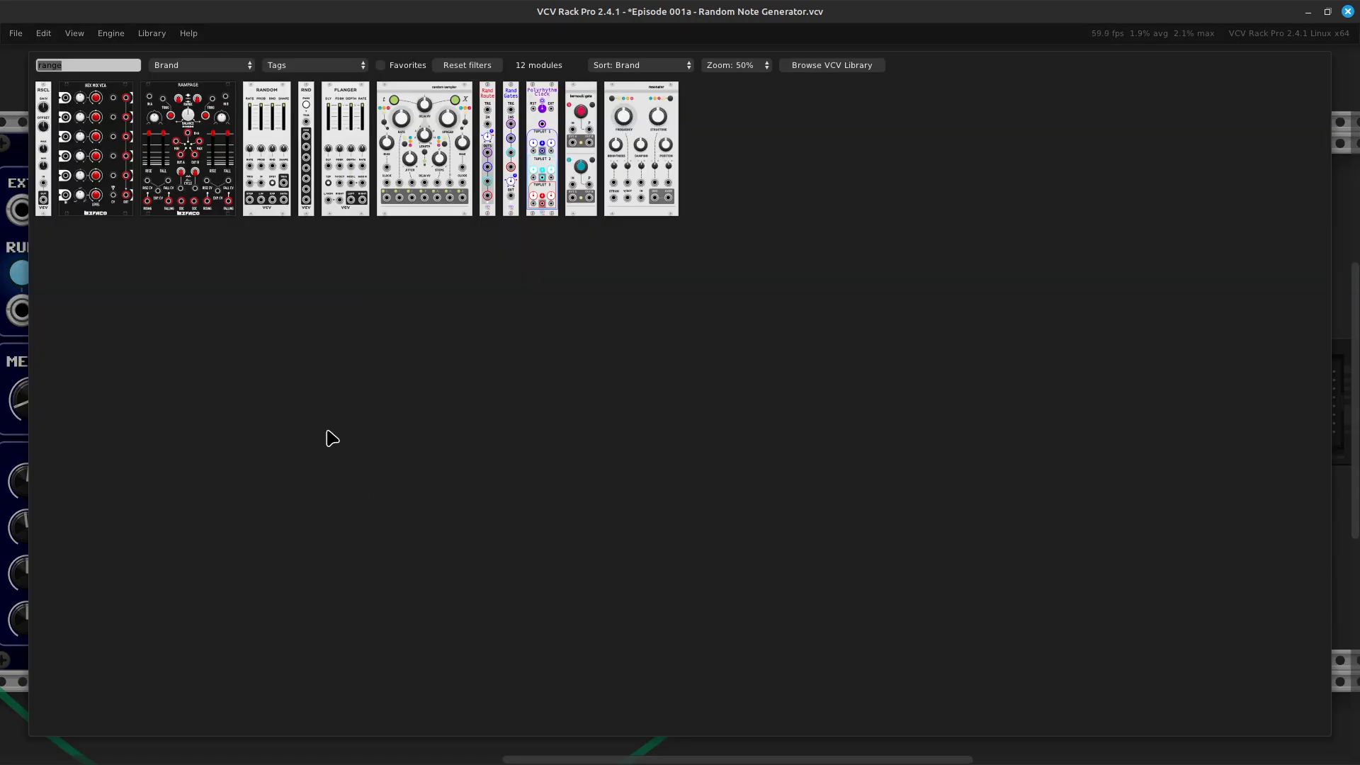
left_click(43, 198)
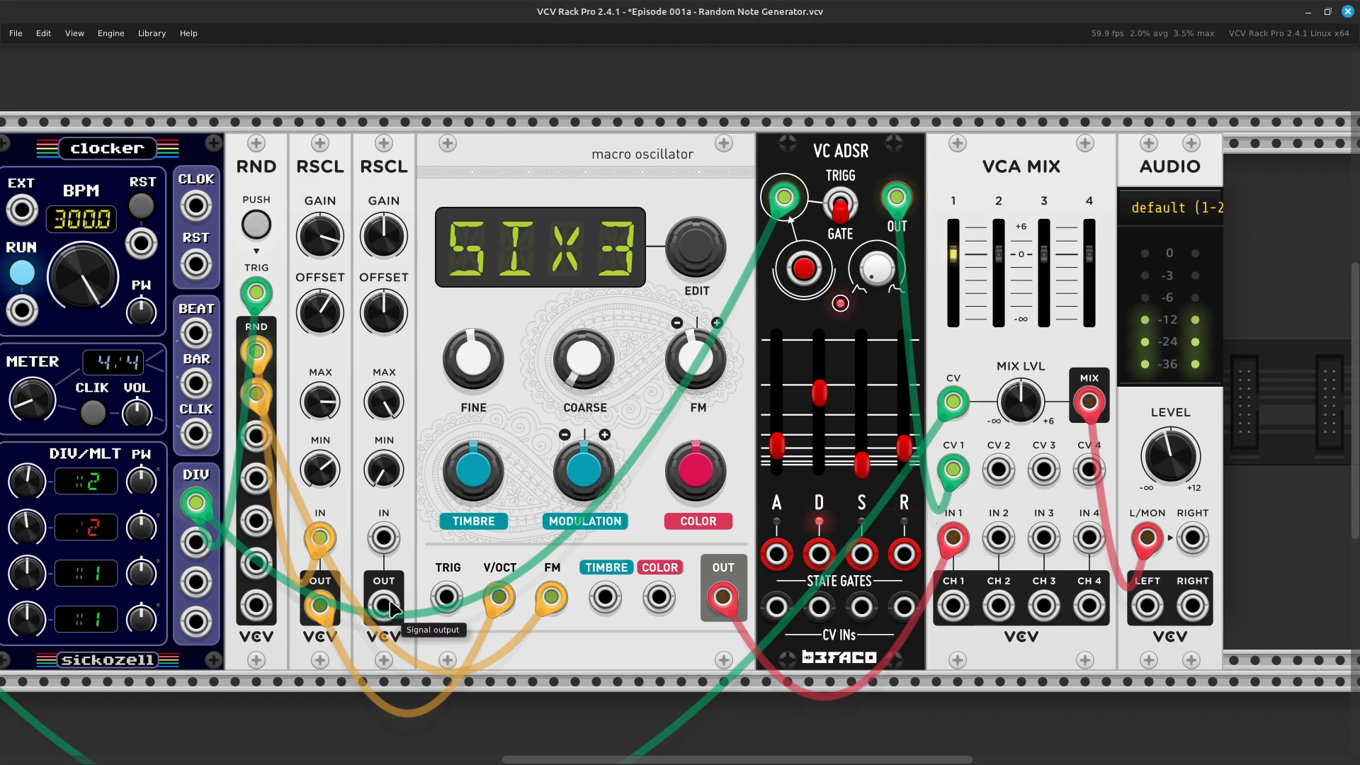
Route RND's second output through the second RSCL's IN and OUT into the macro oscillator's FM input using yellow cables
right_click(256, 435)
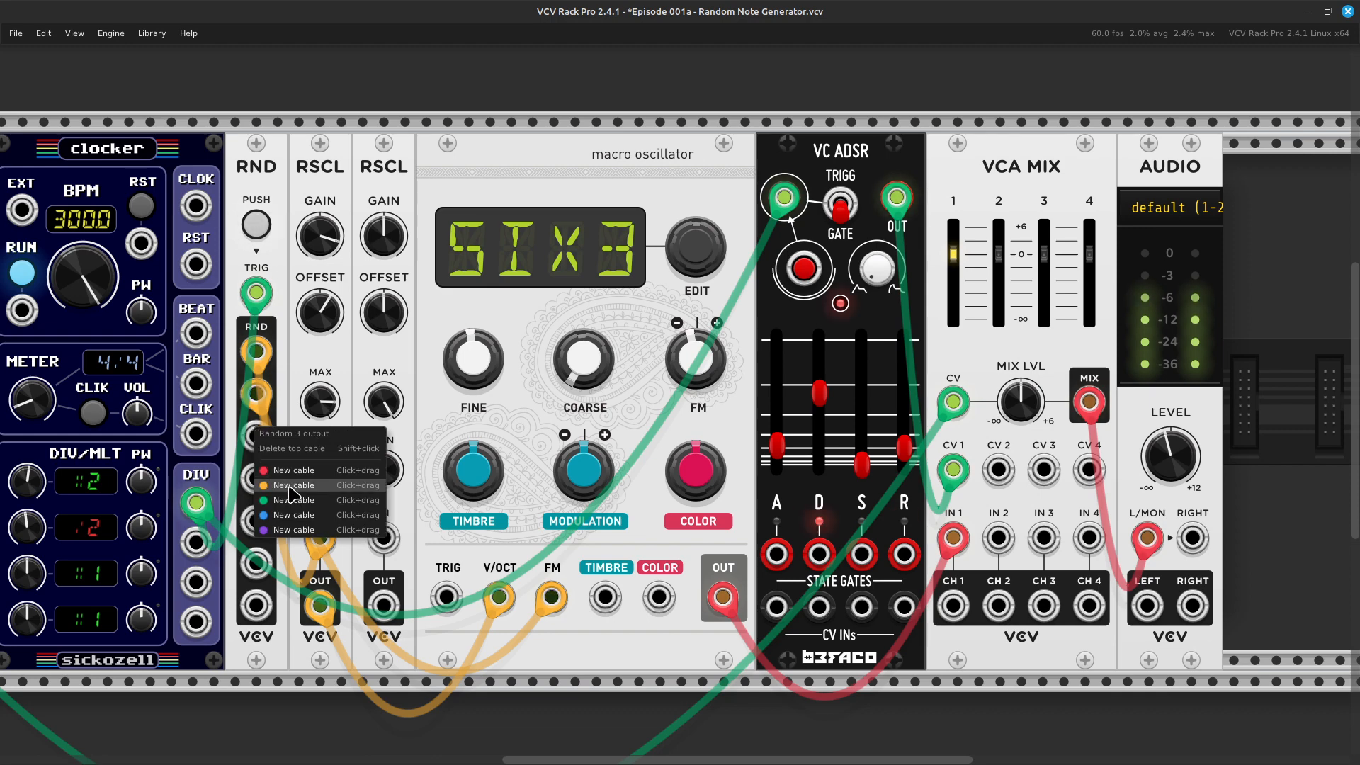
left_click_drag(291, 488, 386, 545)
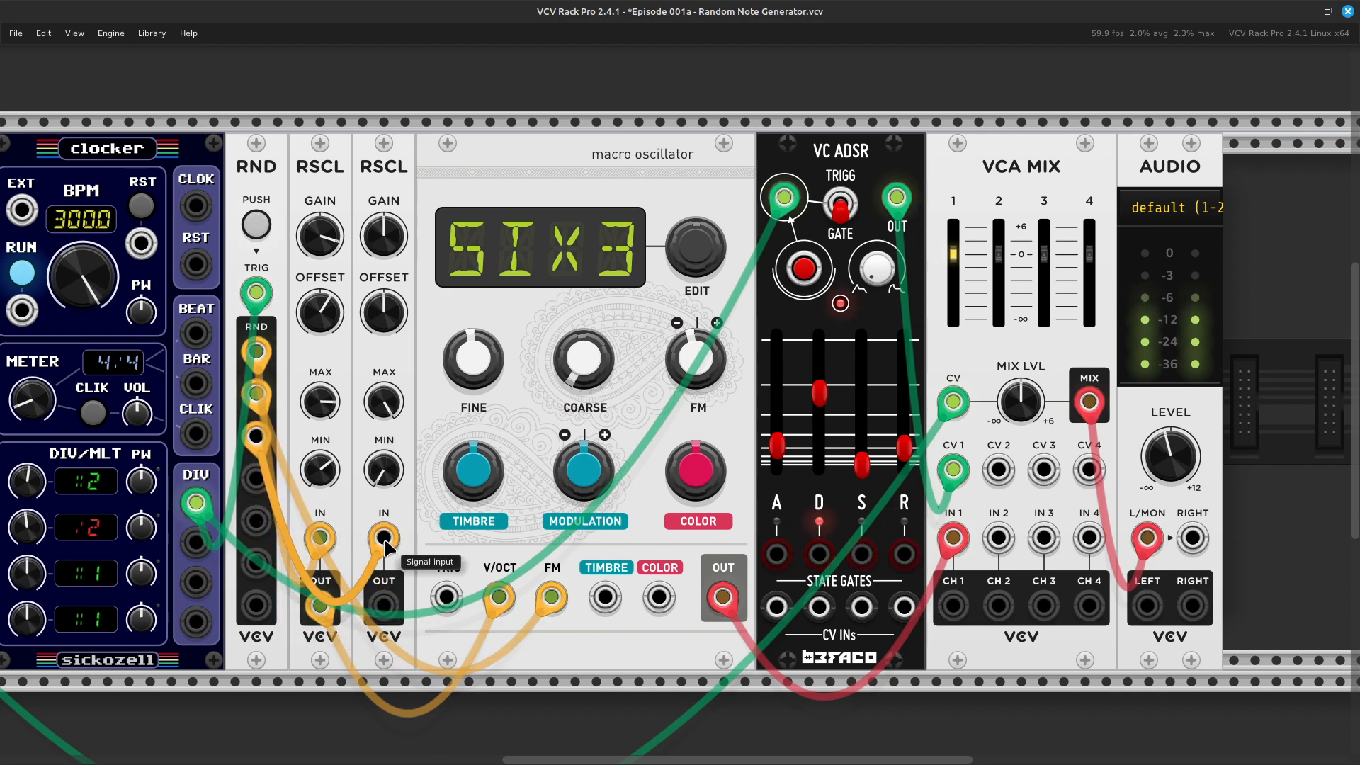
right_click(385, 608)
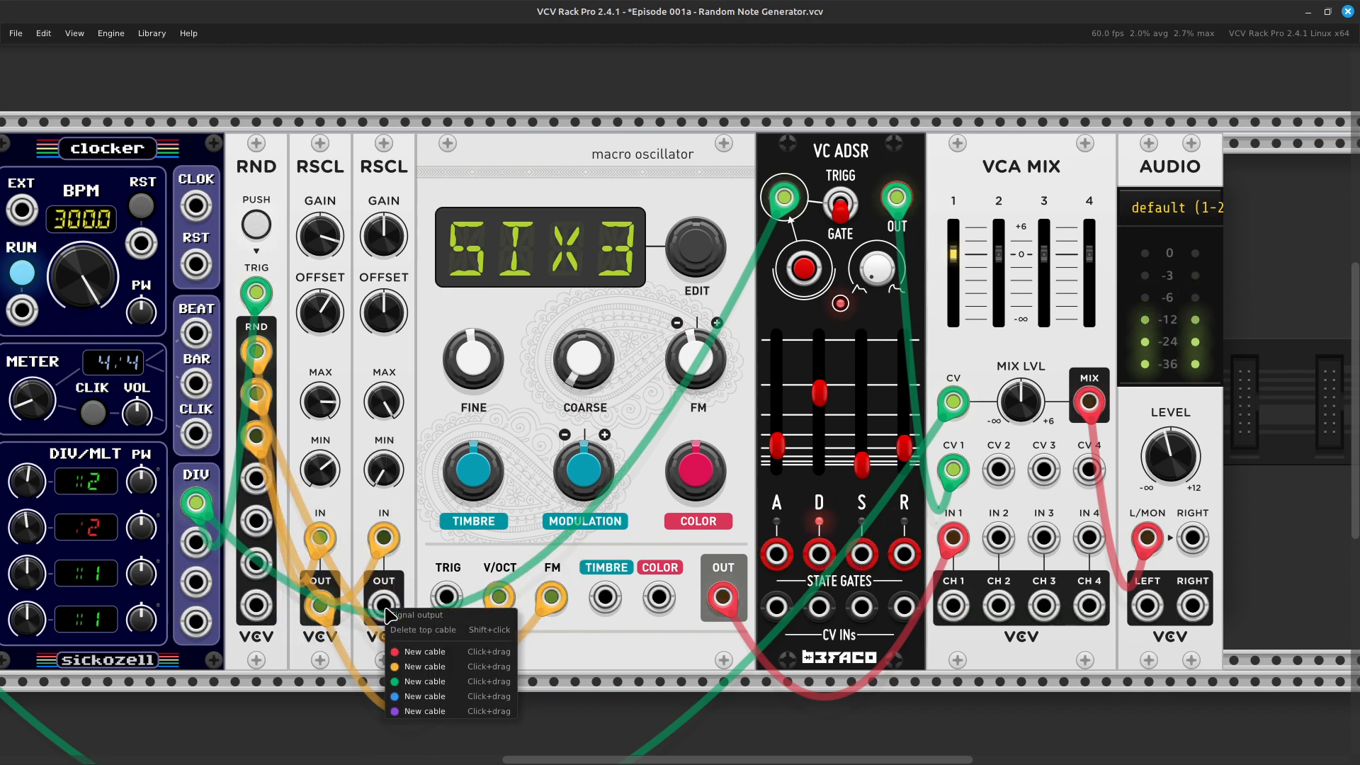
left_click_drag(425, 667, 568, 660)
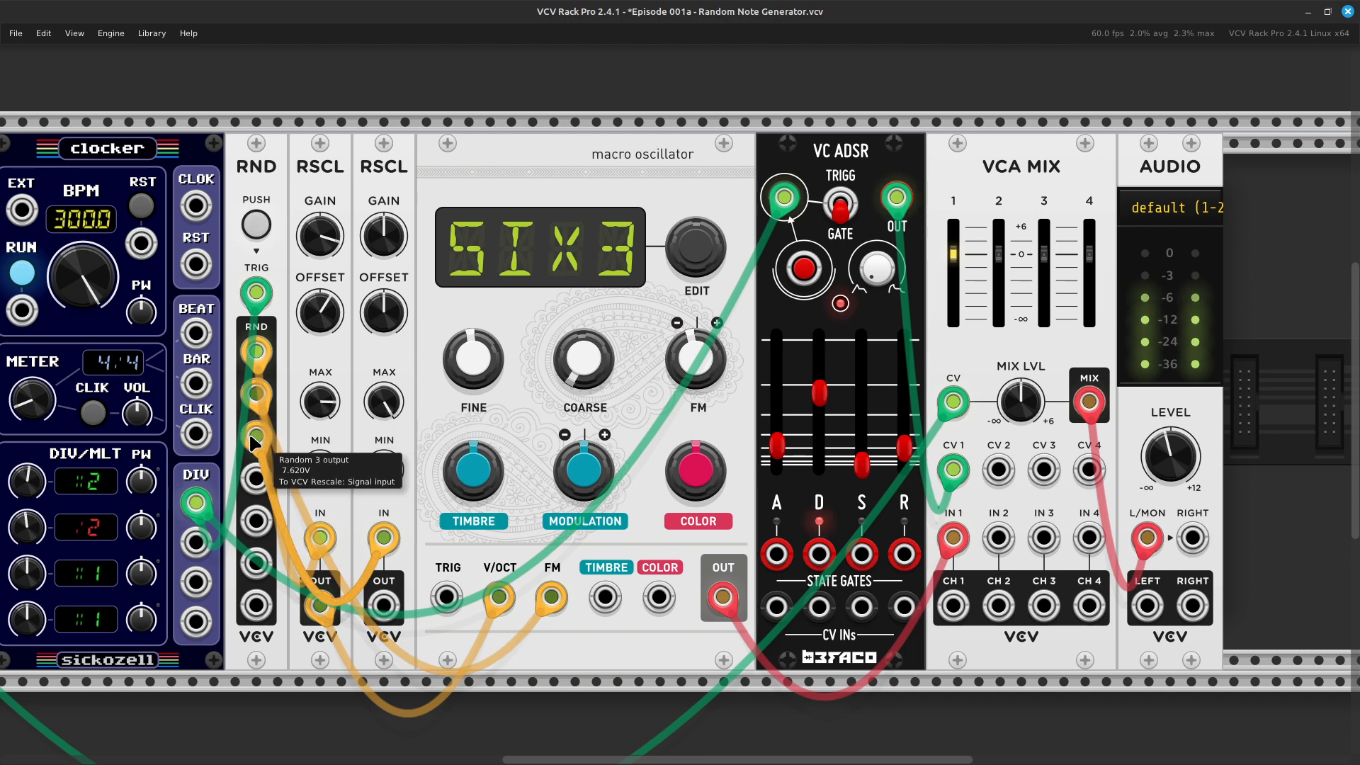
left_click_drag(257, 393, 381, 613)
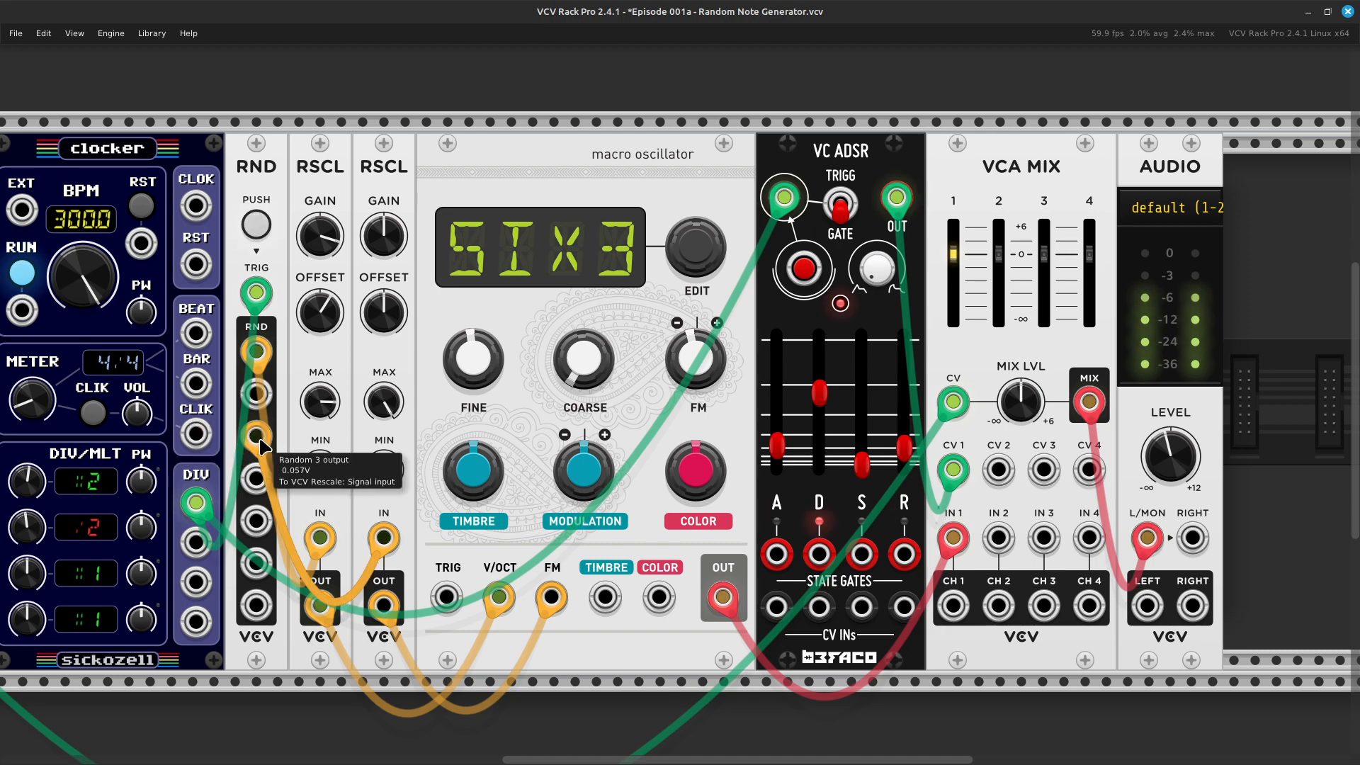
left_click_drag(246, 443, 256, 414)
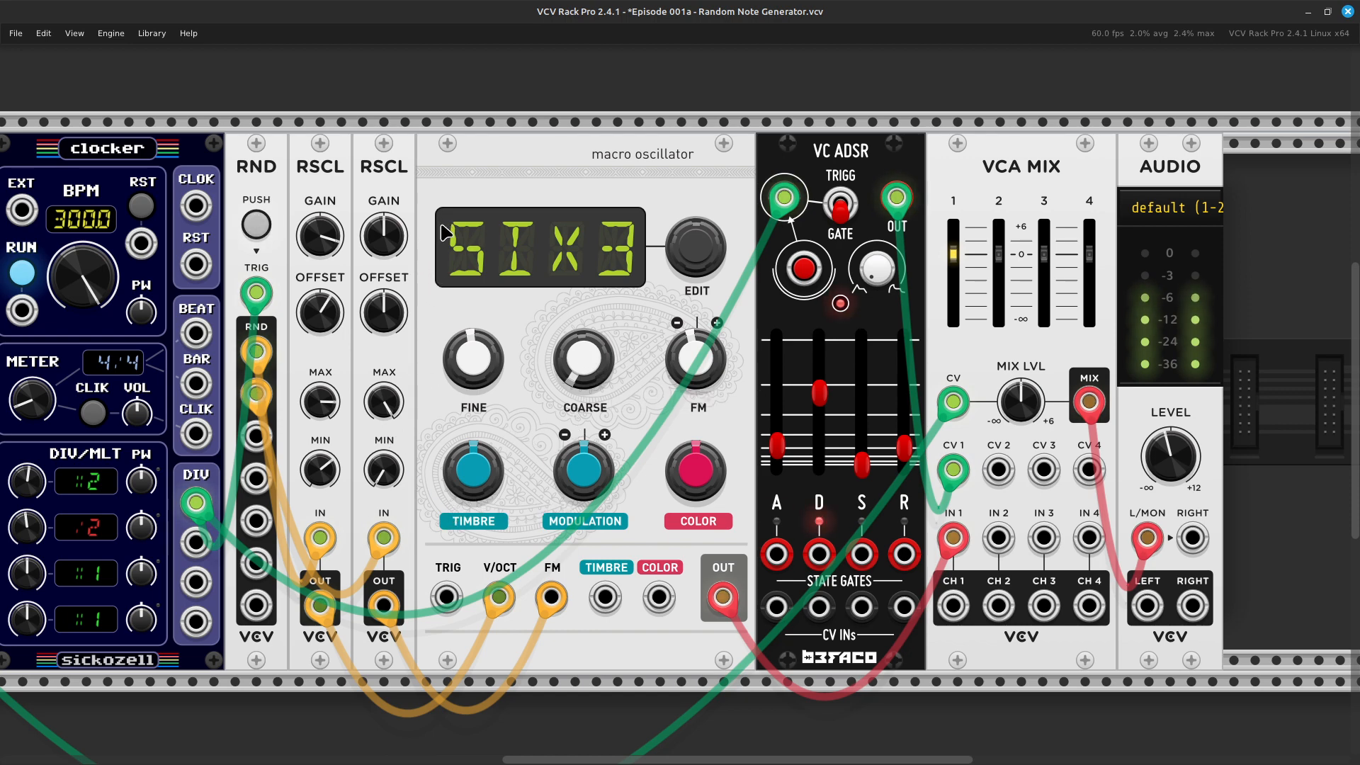
Raise the second RSCL's gain to maximum with its offset slightly below zero, and nudge the oscillator's FM amount up to about zero
mouse_move(383, 234)
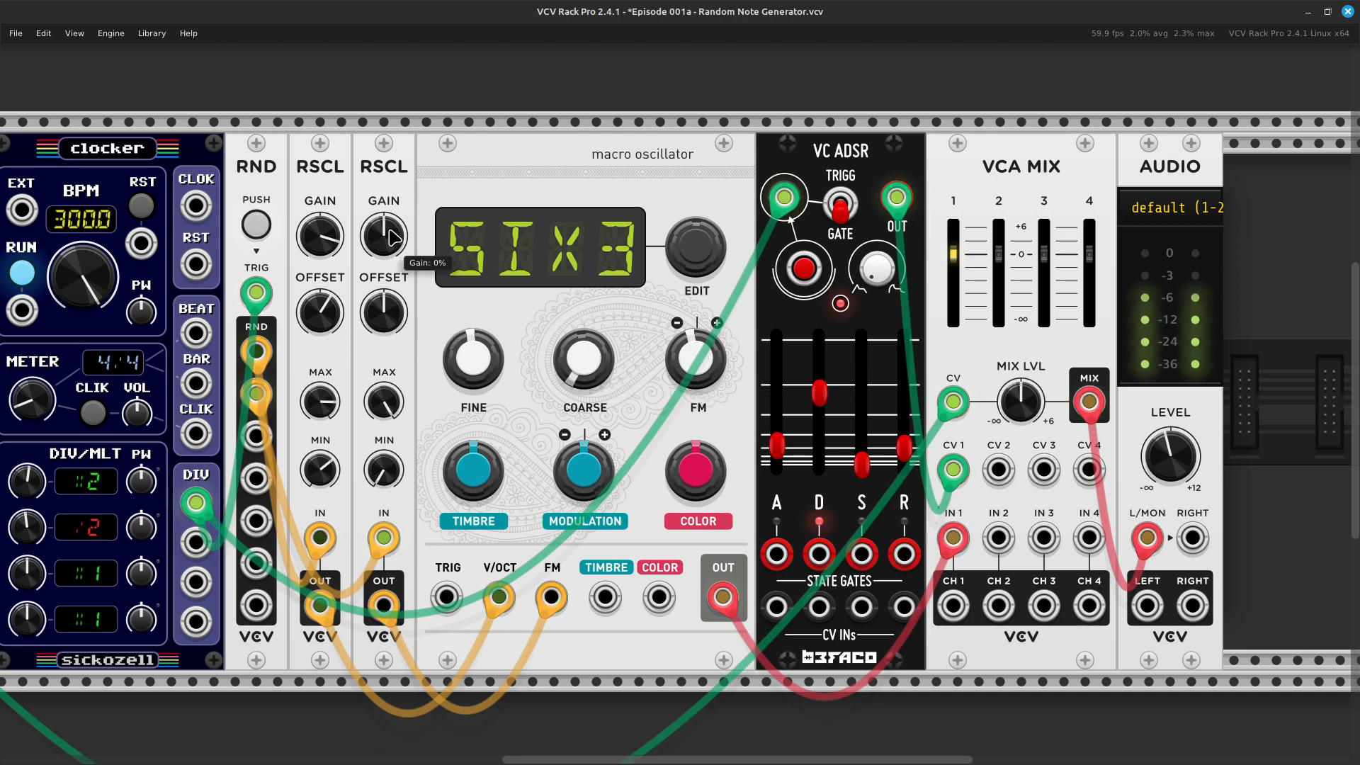
left_click_drag(386, 238, 386, 168)
mouse_move(384, 312)
left_mouse_down()
mouse_move(384, 290)
mouse_move(384, 312)
left_mouse_up()
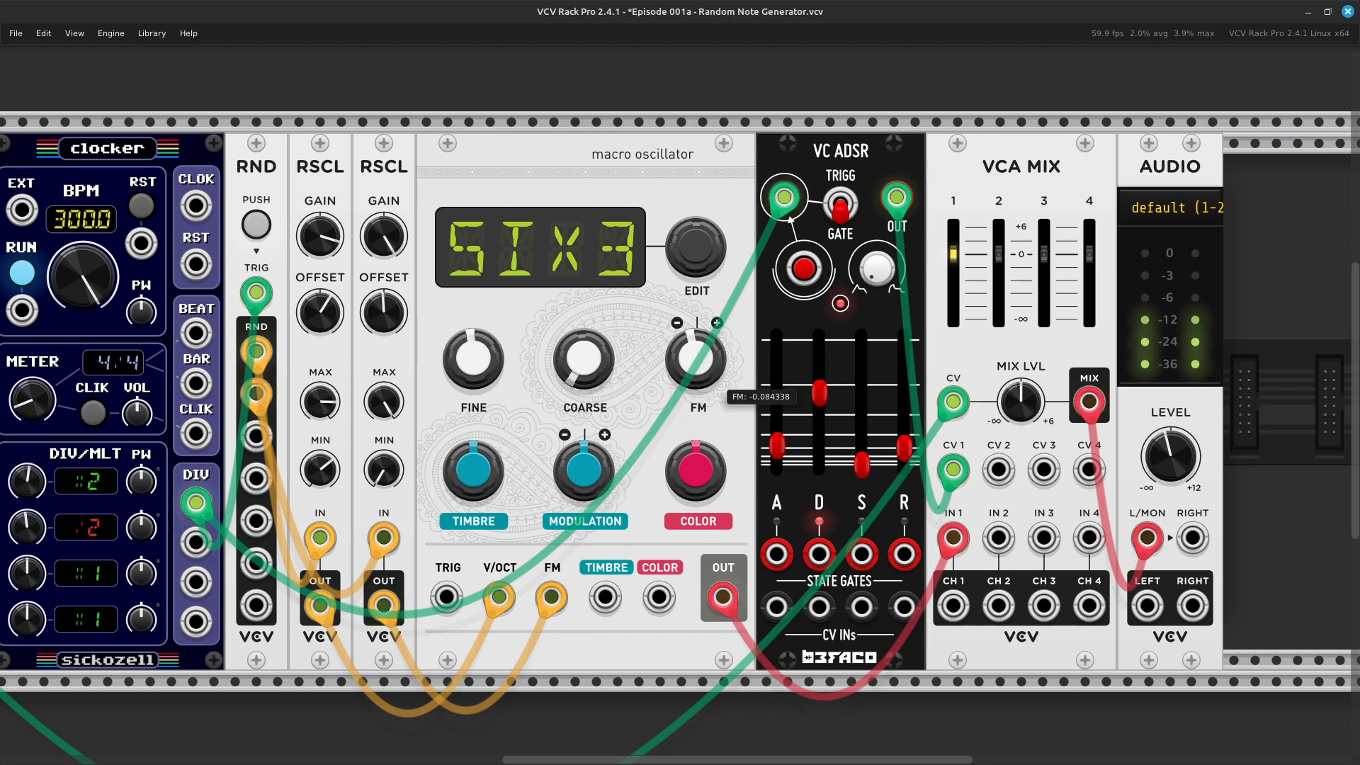
left_click_drag(695, 357, 696, 346)
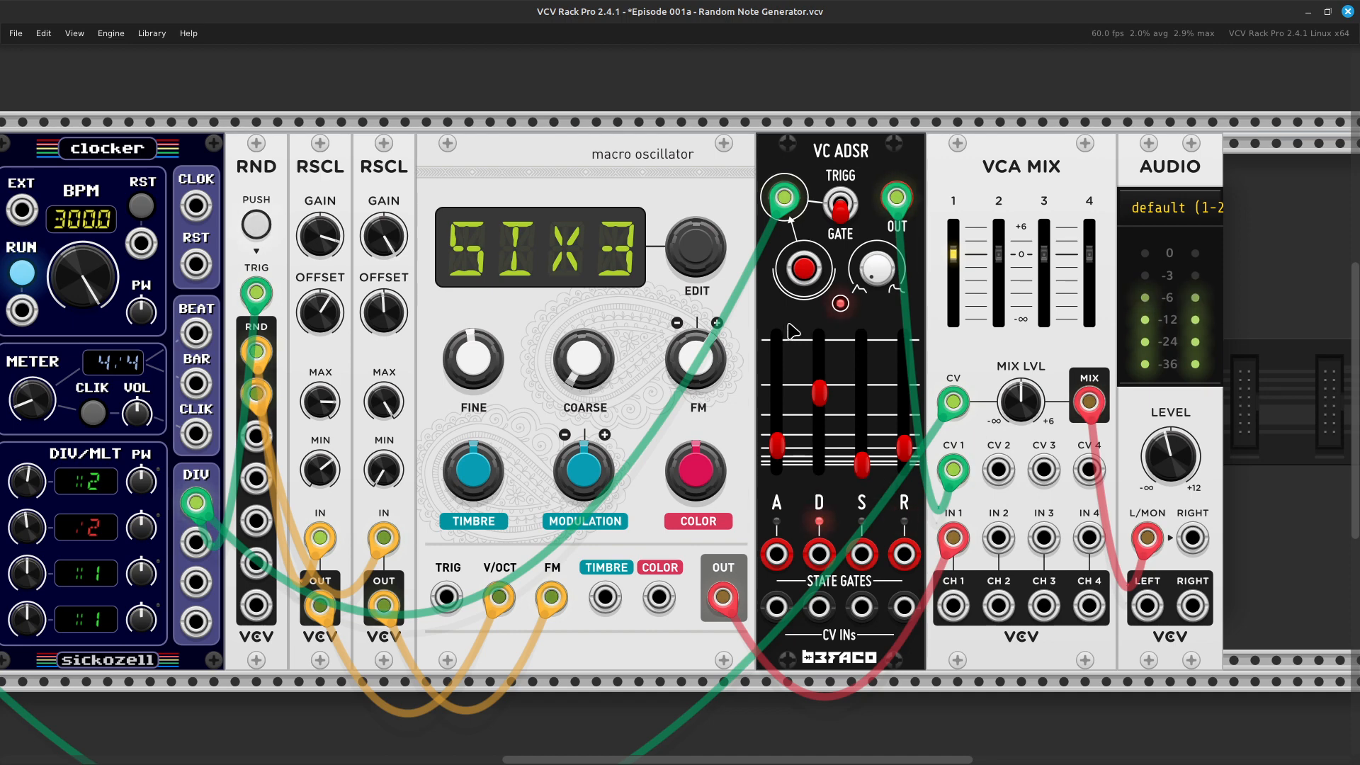
Capture a screenshot of the whole patch and save it as a PNG under its default name in the Pictures folder
scroll(793, 332, "down", 2)
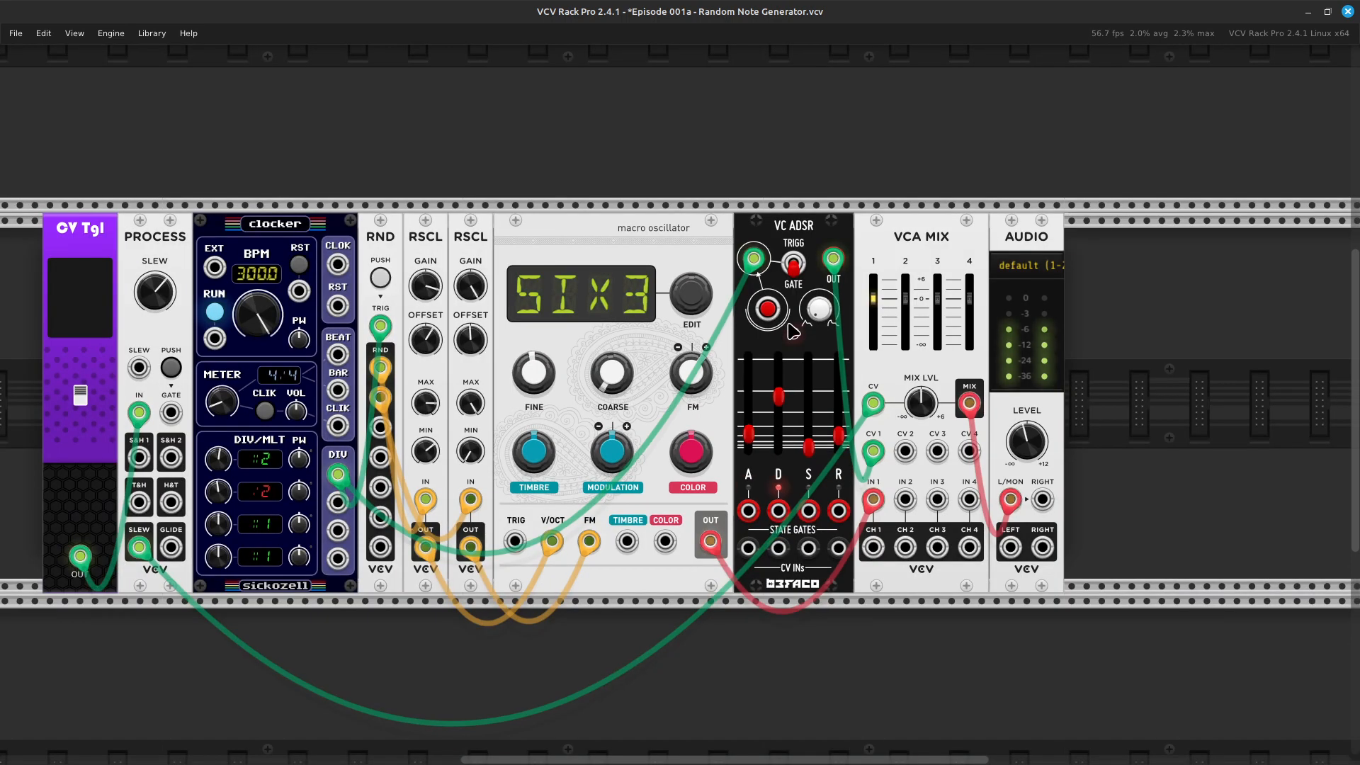
scroll(793, 331, "left", 3)
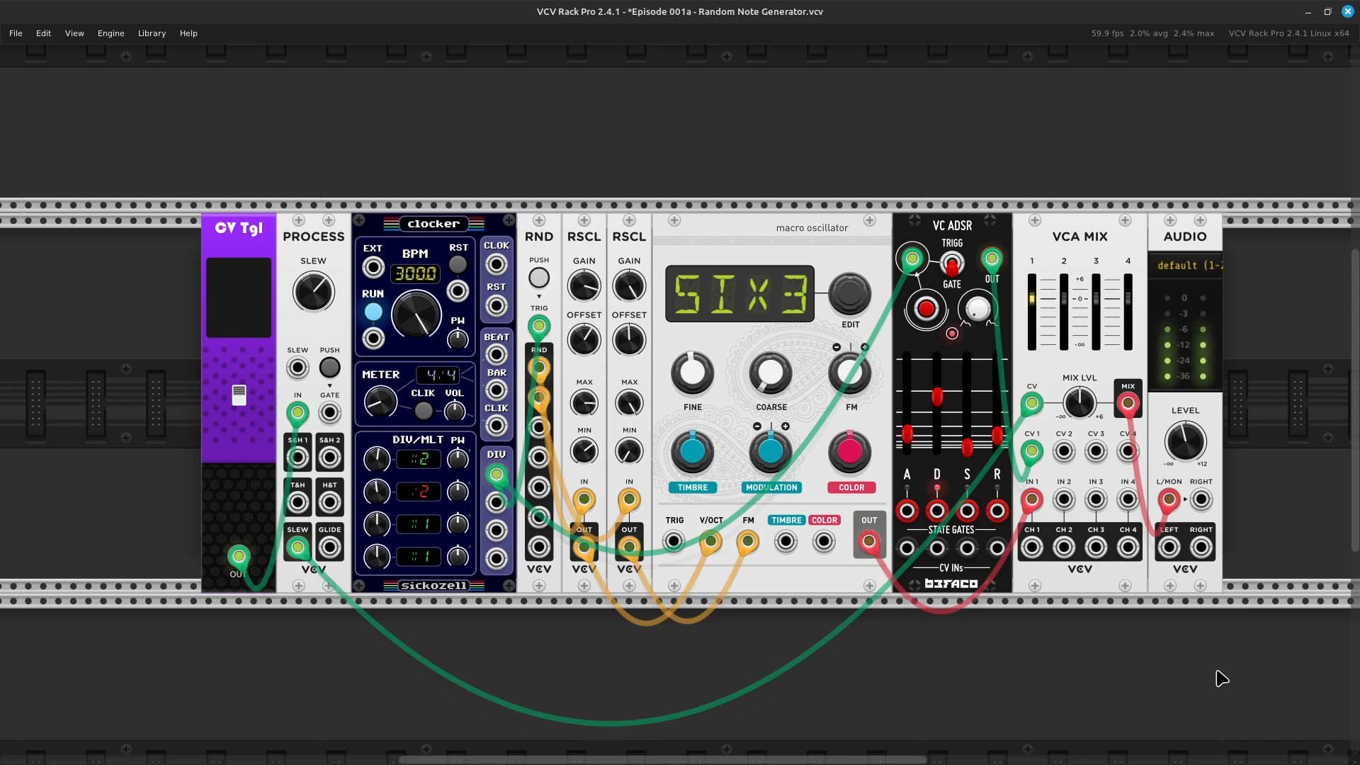
scroll(1219, 677, "down", 1)
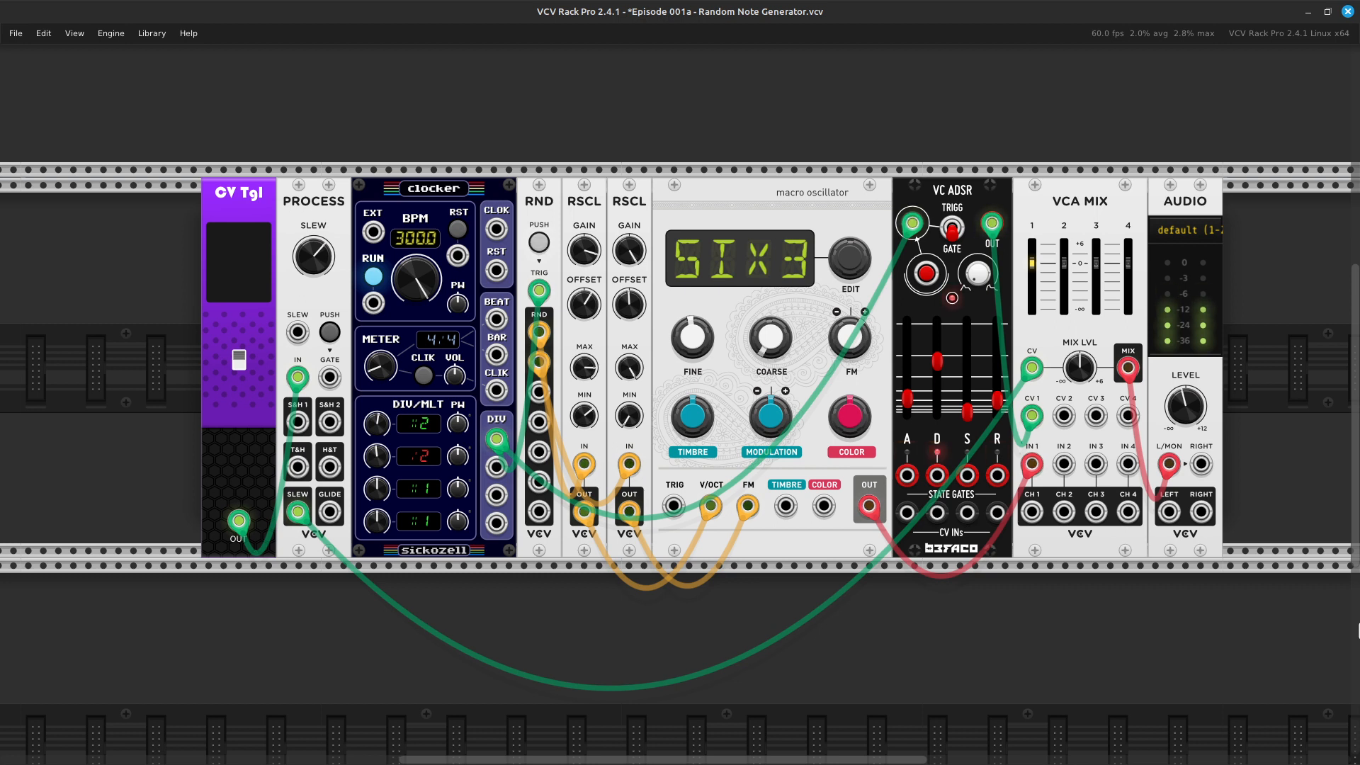
key("Print")
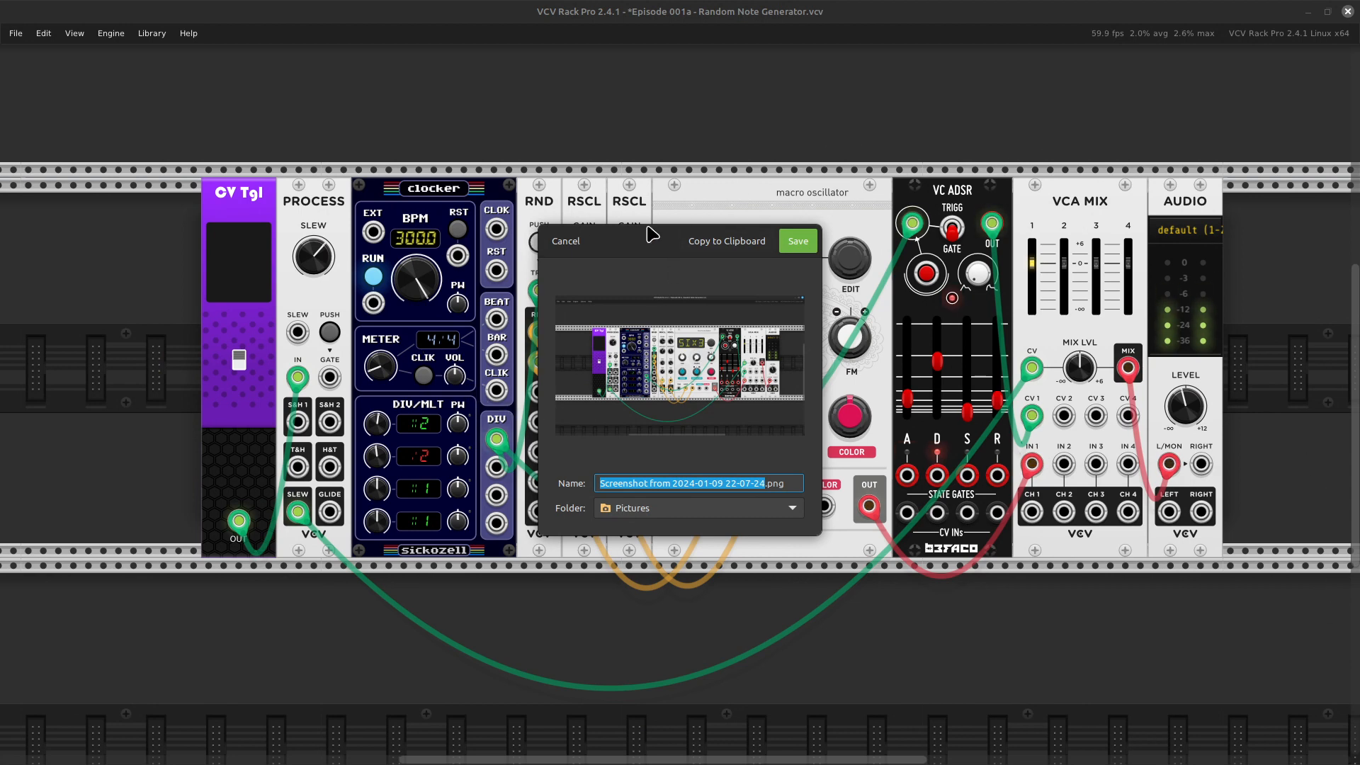
left_click(800, 242)
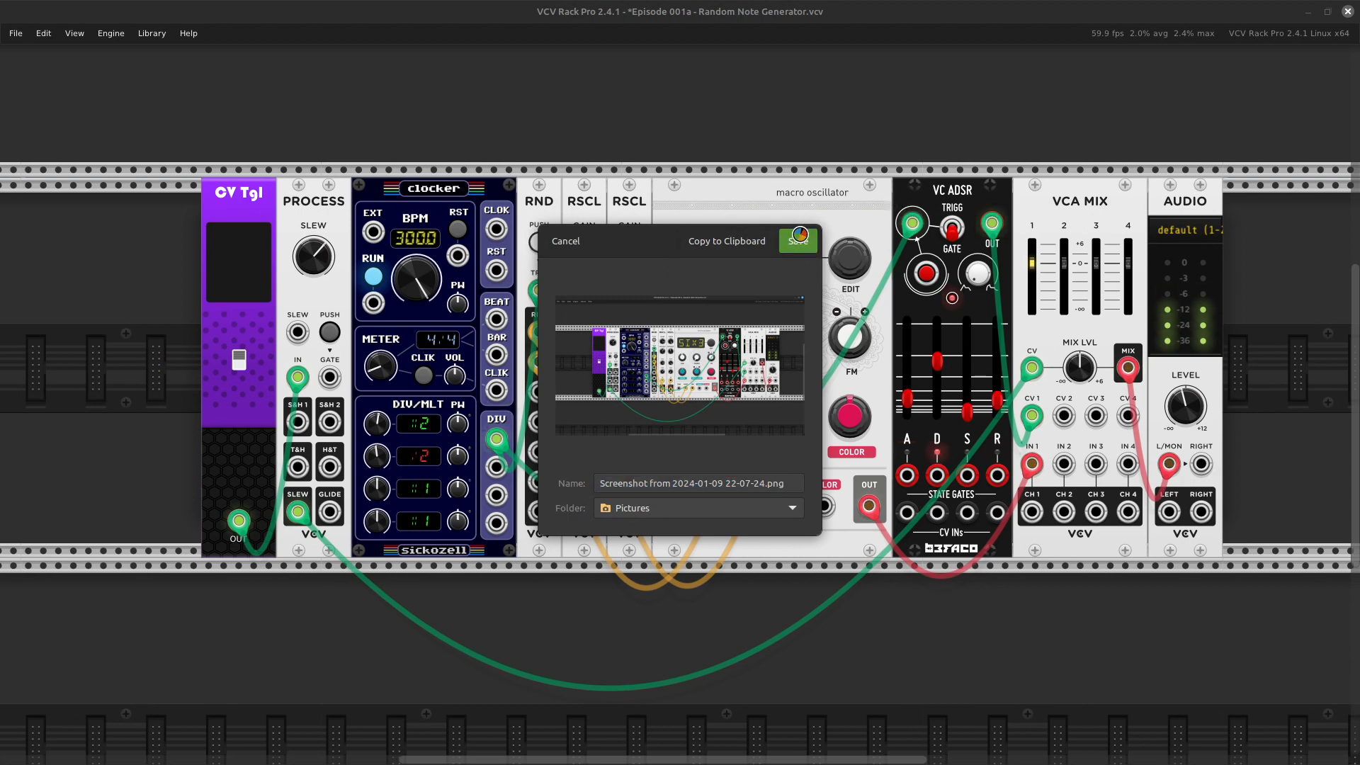